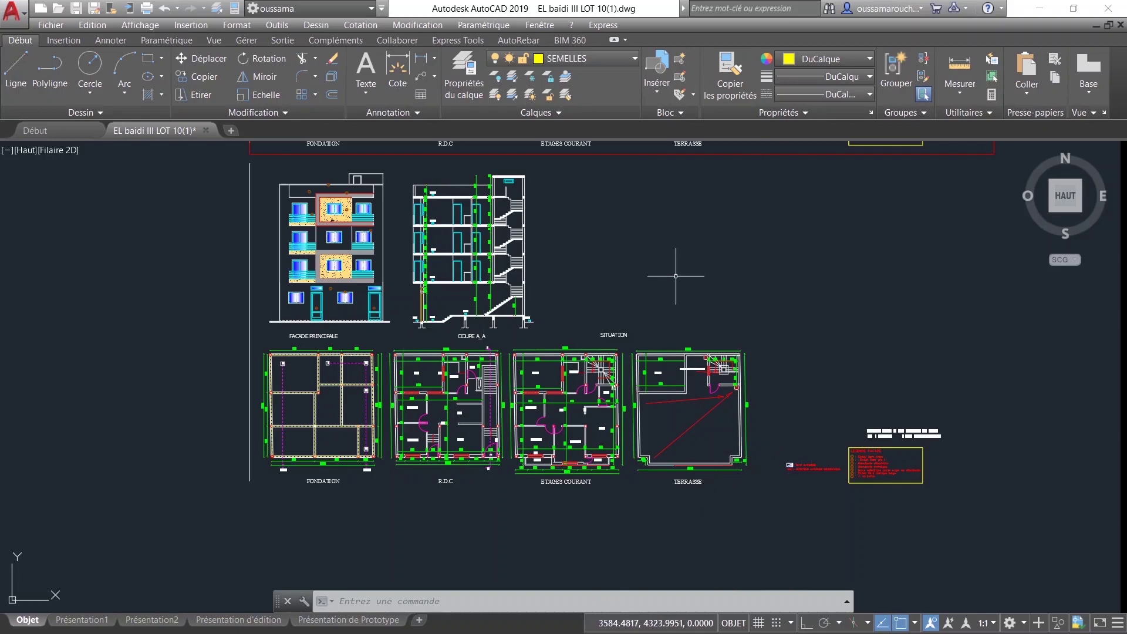
Step: Cancel the stray selection made around the COUPE A_A section drawing
{"action": "mouse_move", "coordinate": [674, 273]}
{"action": "left_mouse_down"}
{"action": "mouse_move", "coordinate": [533, 234]}
{"action": "mouse_move", "coordinate": [522, 246]}
{"action": "left_mouse_up"}
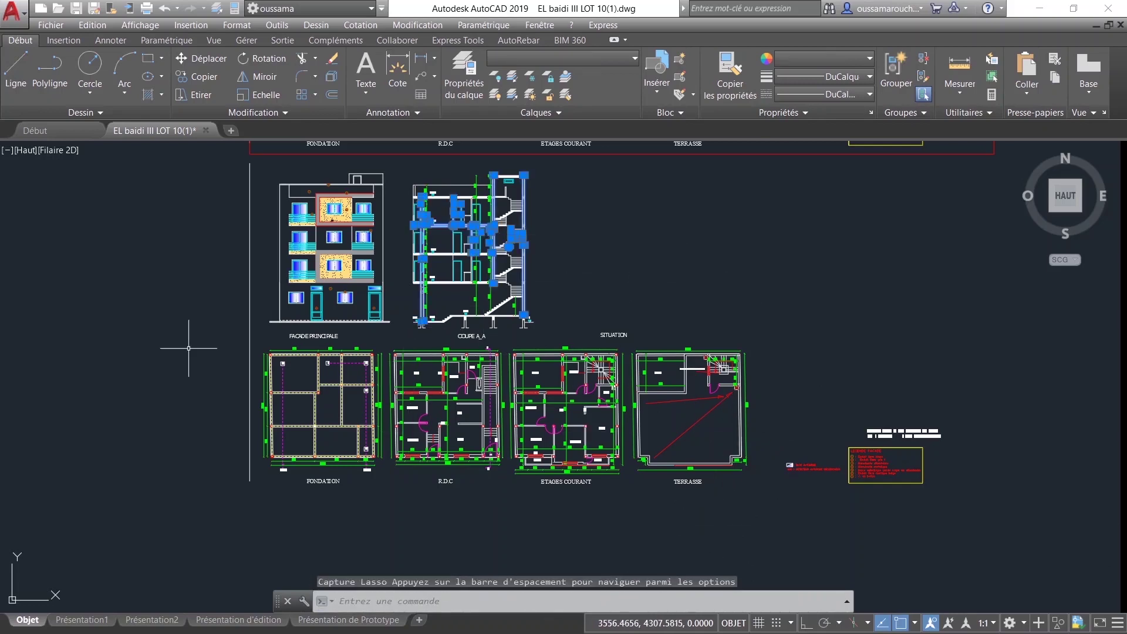
{"action": "key", "text": "Escape"}
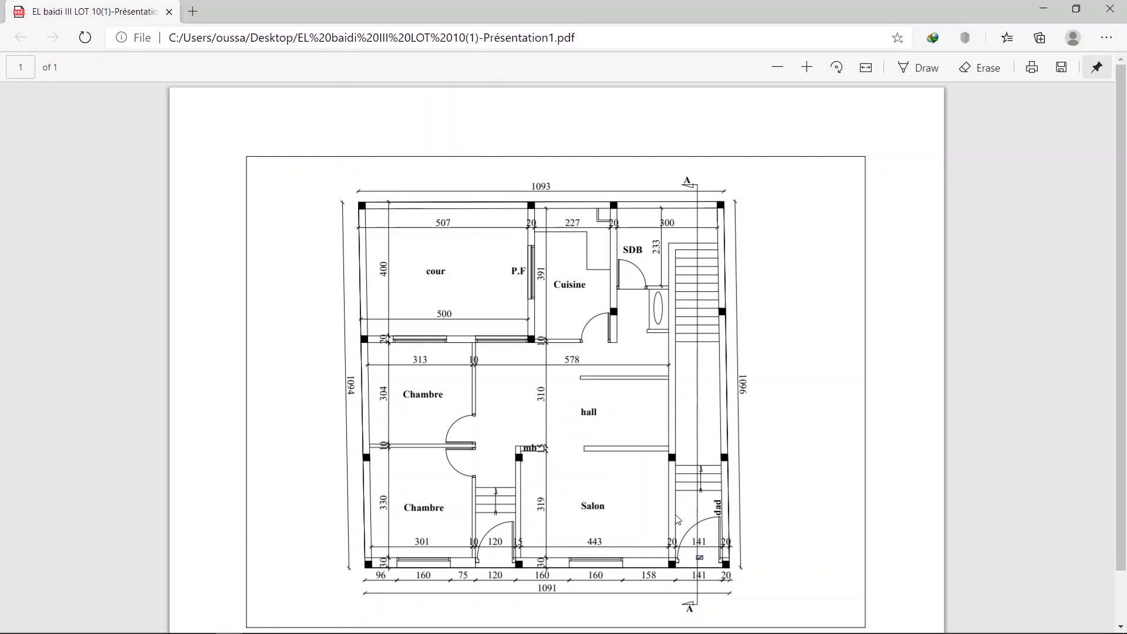
Step: Scroll through the floor-plan PDF, then minimize Edge to return to the blank Dessin2 drawing
{"action": "scroll", "coordinate": [639, 444], "scroll_direction": "down", "scroll_amount": 1}
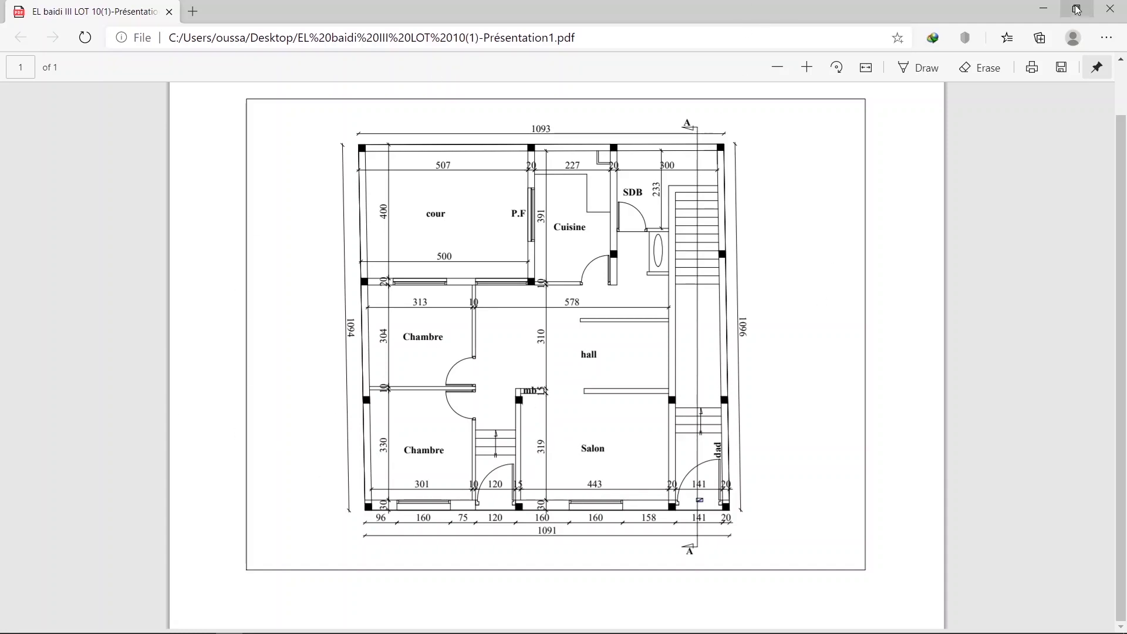
{"action": "left_click", "coordinate": [1034, 13]}
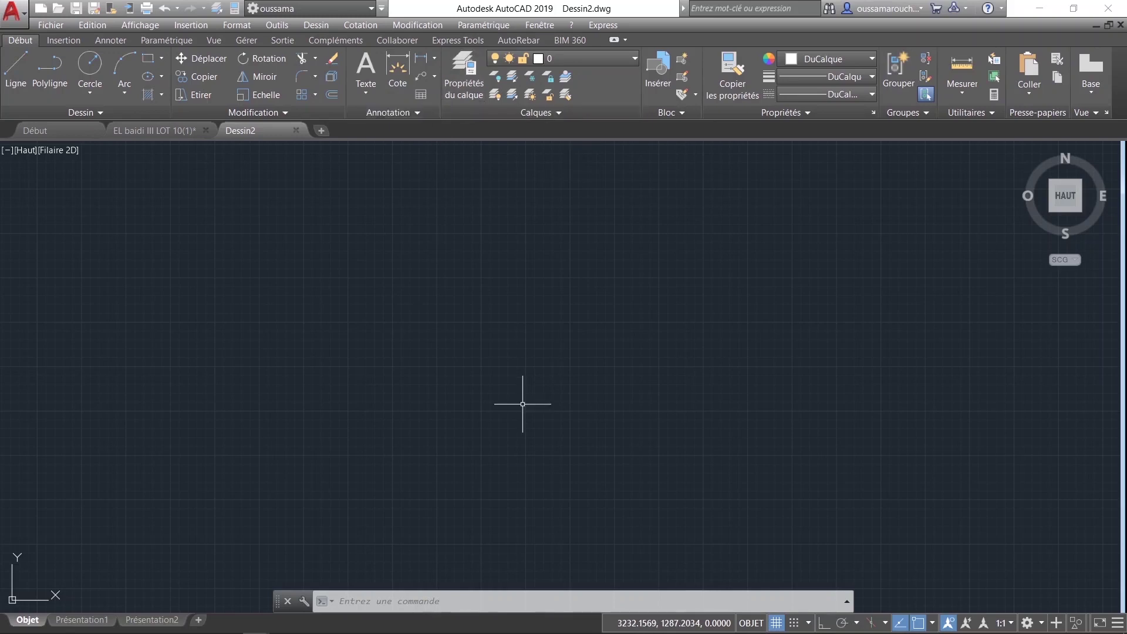
{"action": "key", "text": "alt+Tab"}
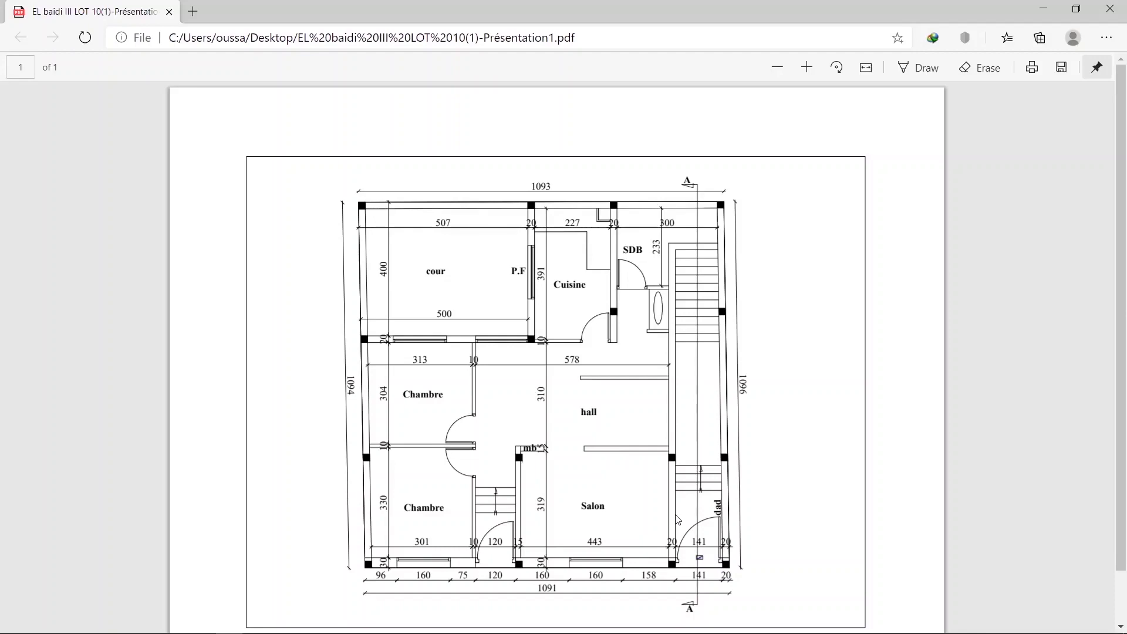
{"action": "scroll", "coordinate": [522, 481], "scroll_direction": "down", "scroll_amount": 1}
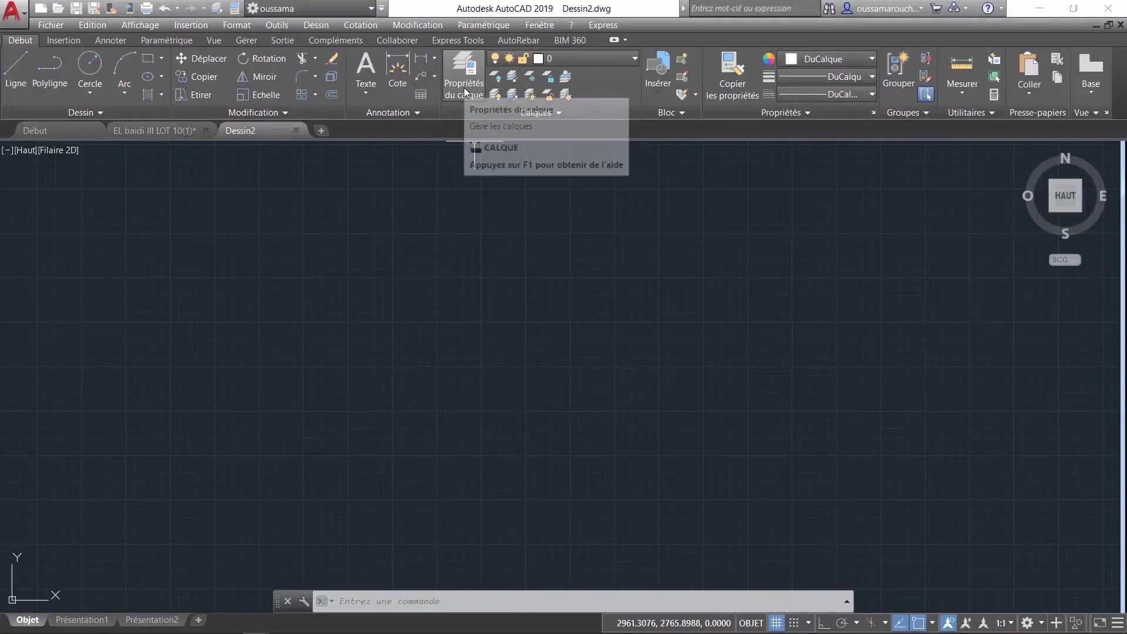
Step: Create a menuiserie layer coloured 32, then add a further new layer, Calque1
{"action": "left_click", "coordinate": [467, 88]}
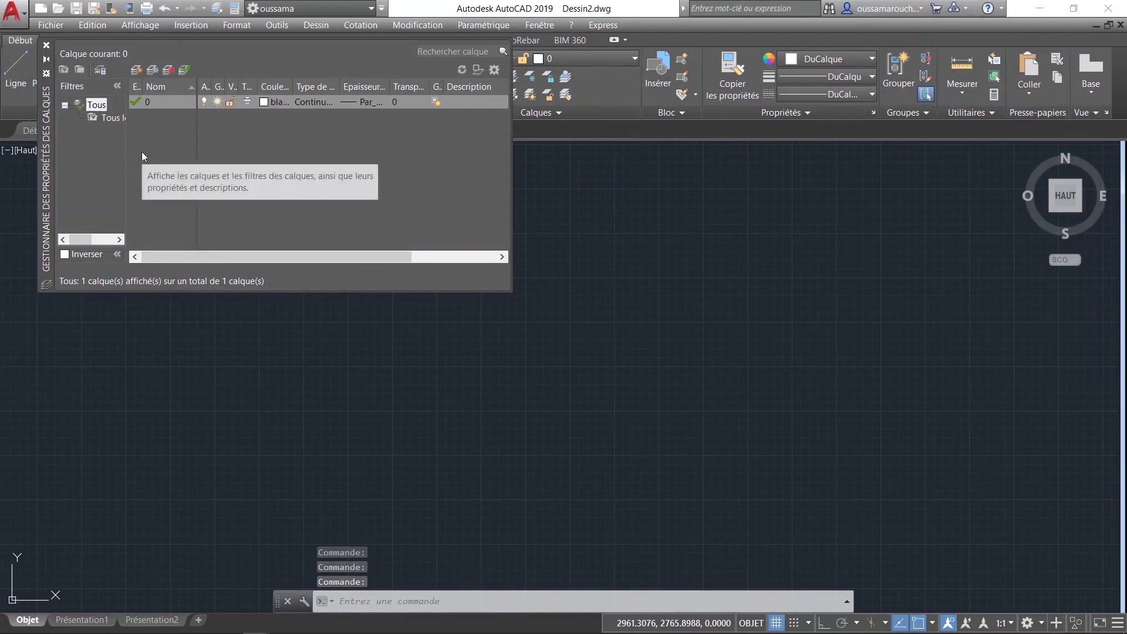
{"action": "left_click", "coordinate": [139, 72]}
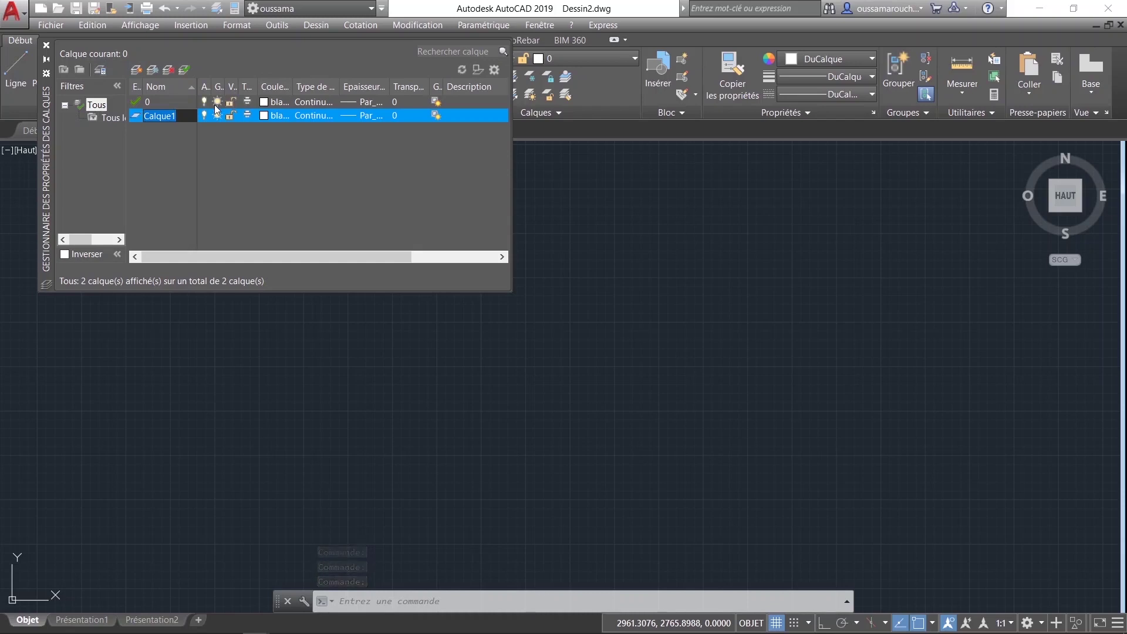
{"action": "type", "text": "menuiserie"}
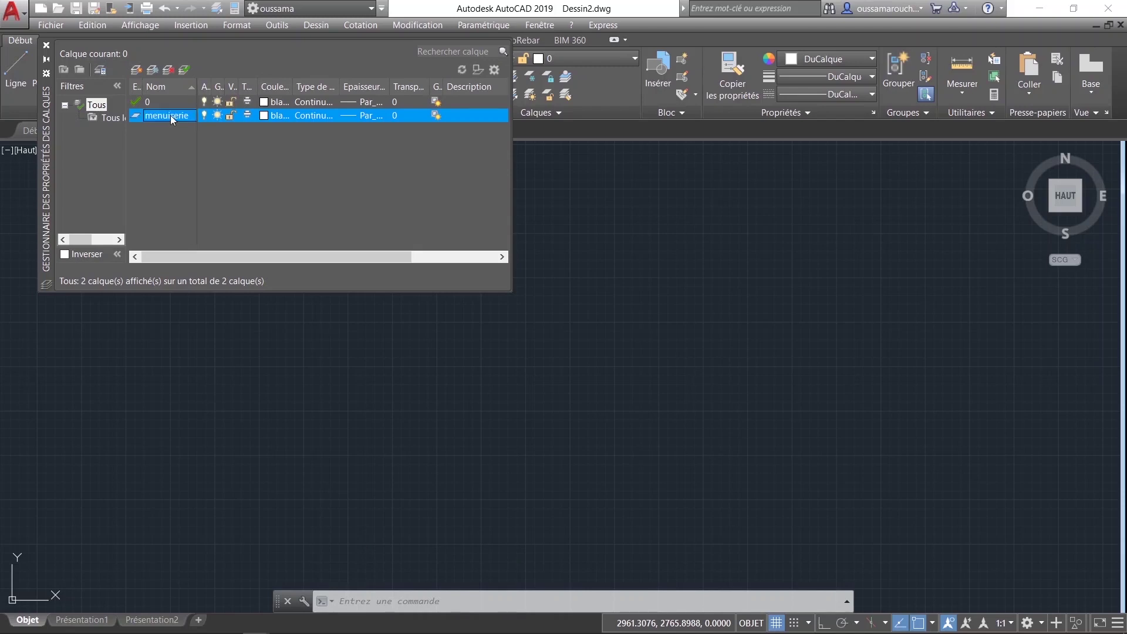
{"action": "key", "text": "Return"}
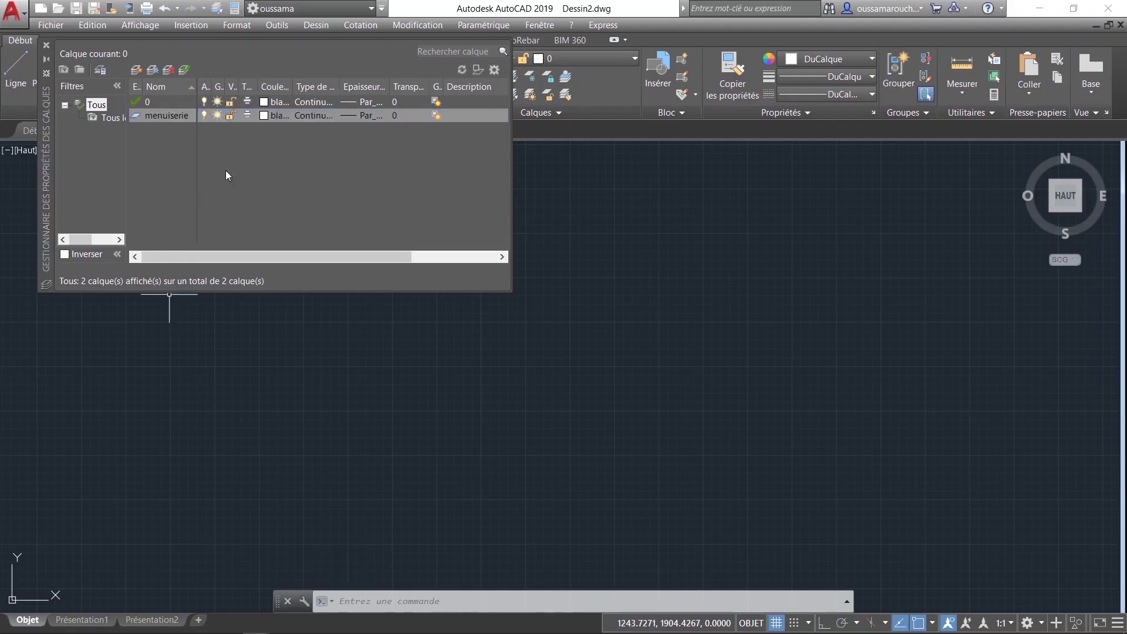
{"action": "left_click", "coordinate": [262, 117]}
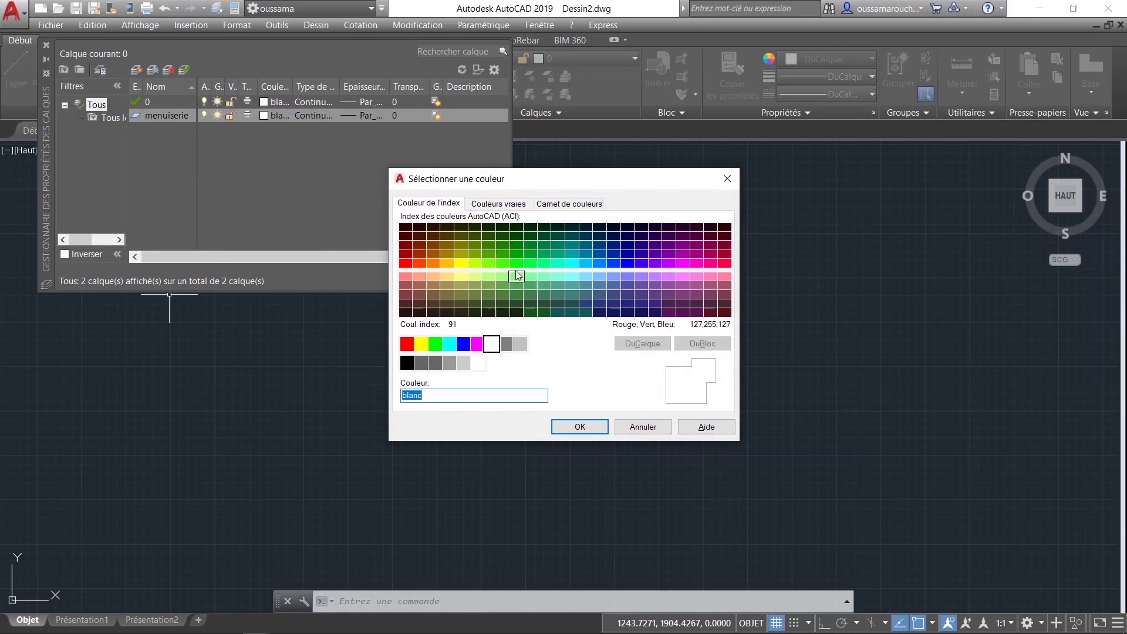
{"action": "left_click", "coordinate": [436, 259]}
{"action": "left_click", "coordinate": [579, 427]}
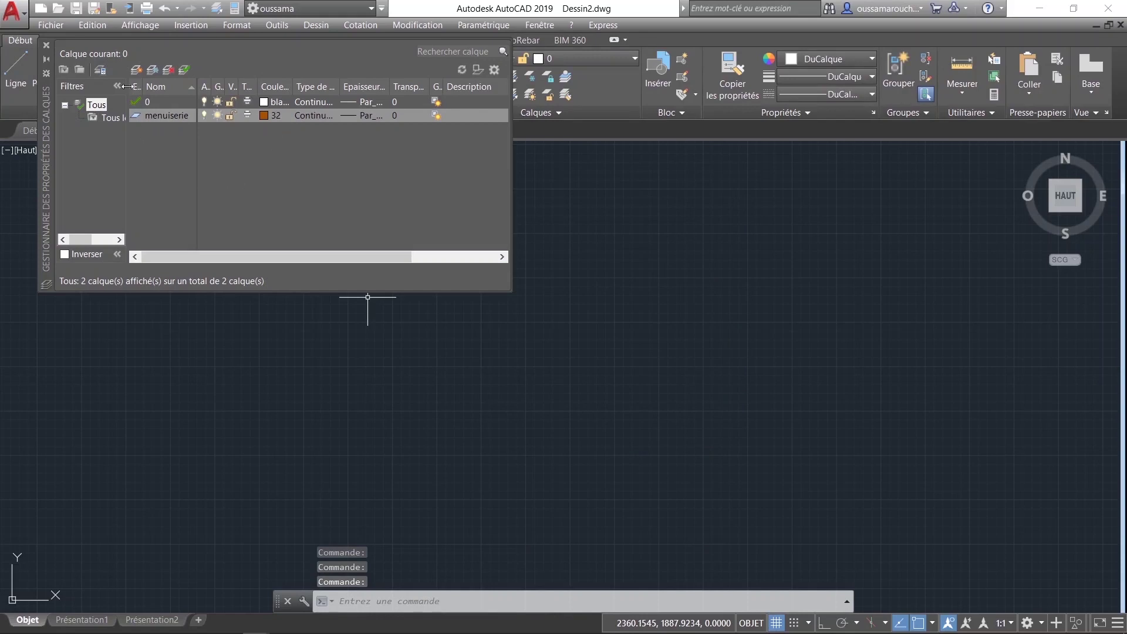
{"action": "left_click", "coordinate": [139, 68]}
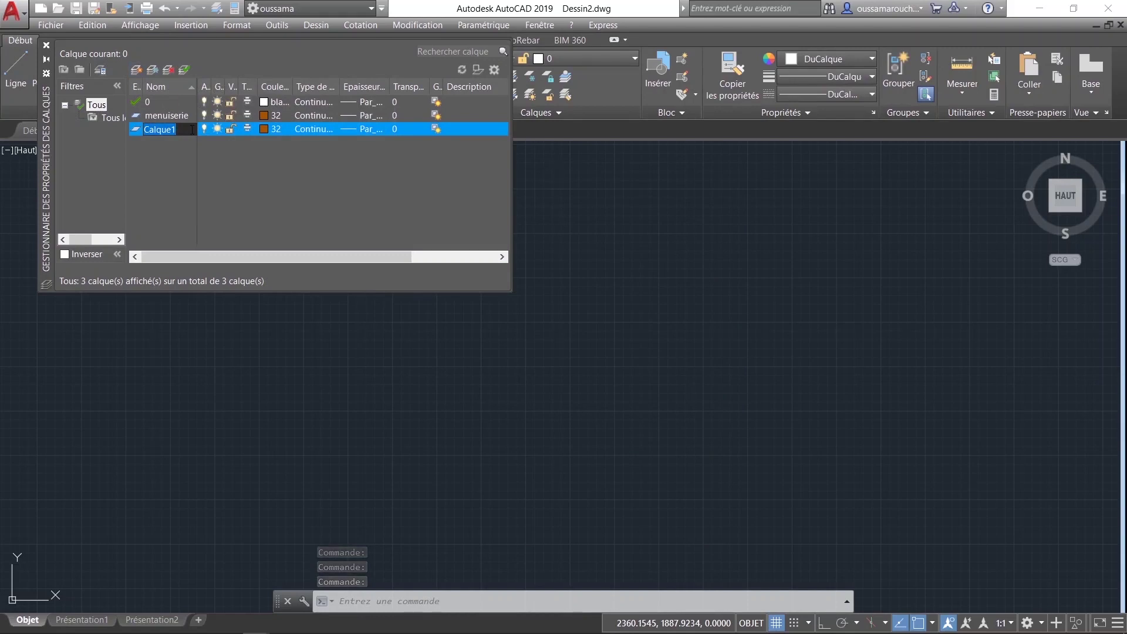
Step: Rename the new layer escalier and give it cyan colour 140
{"action": "type", "text": "escalier"}
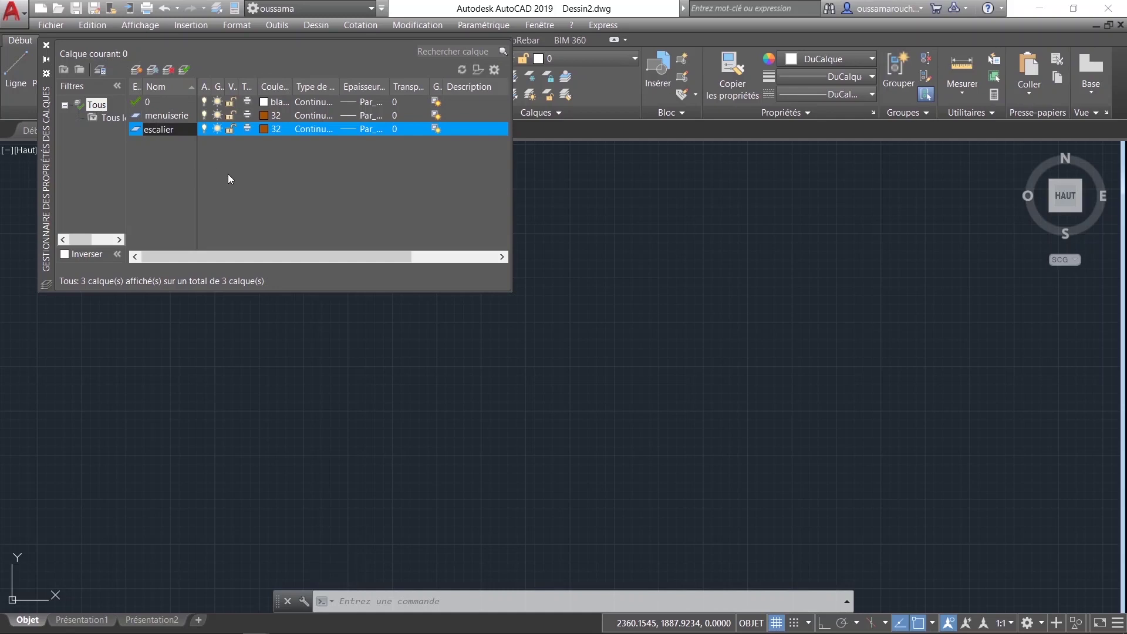
{"action": "left_click", "coordinate": [265, 128]}
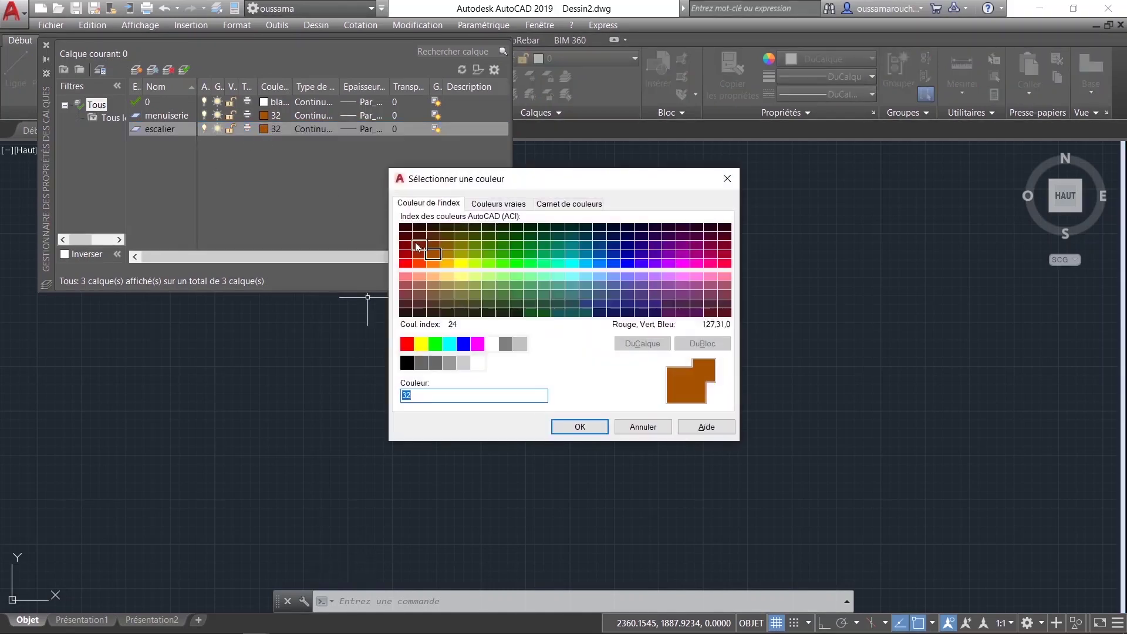
{"action": "left_click", "coordinate": [586, 263]}
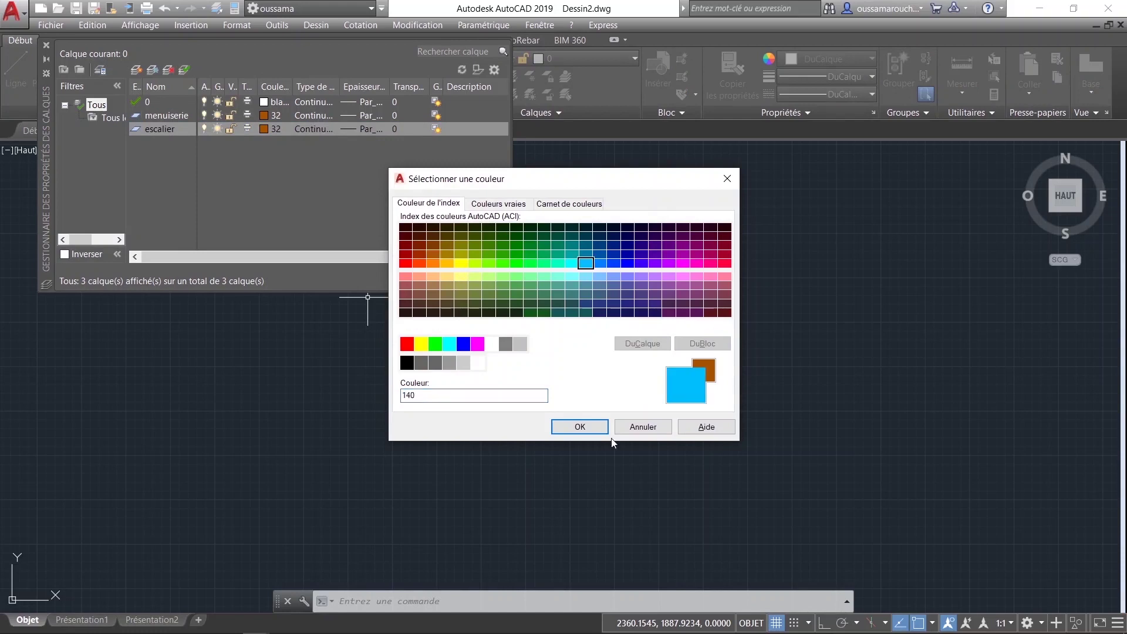
{"action": "left_click", "coordinate": [580, 427]}
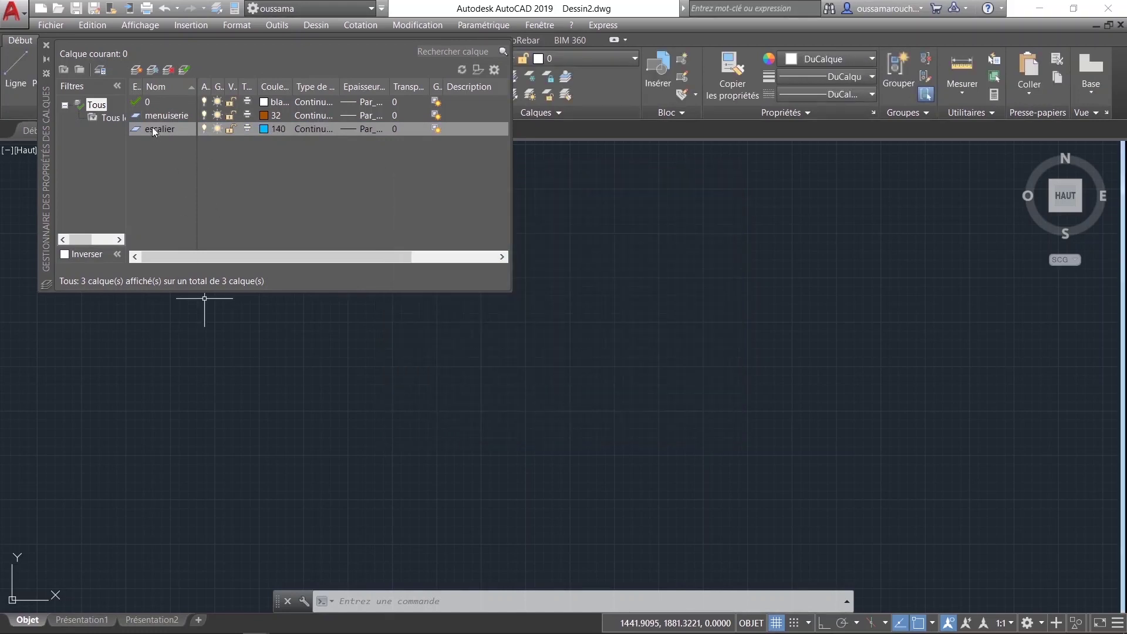
Step: Add a poteaux layer with red colour 10
{"action": "left_click", "coordinate": [136, 71]}
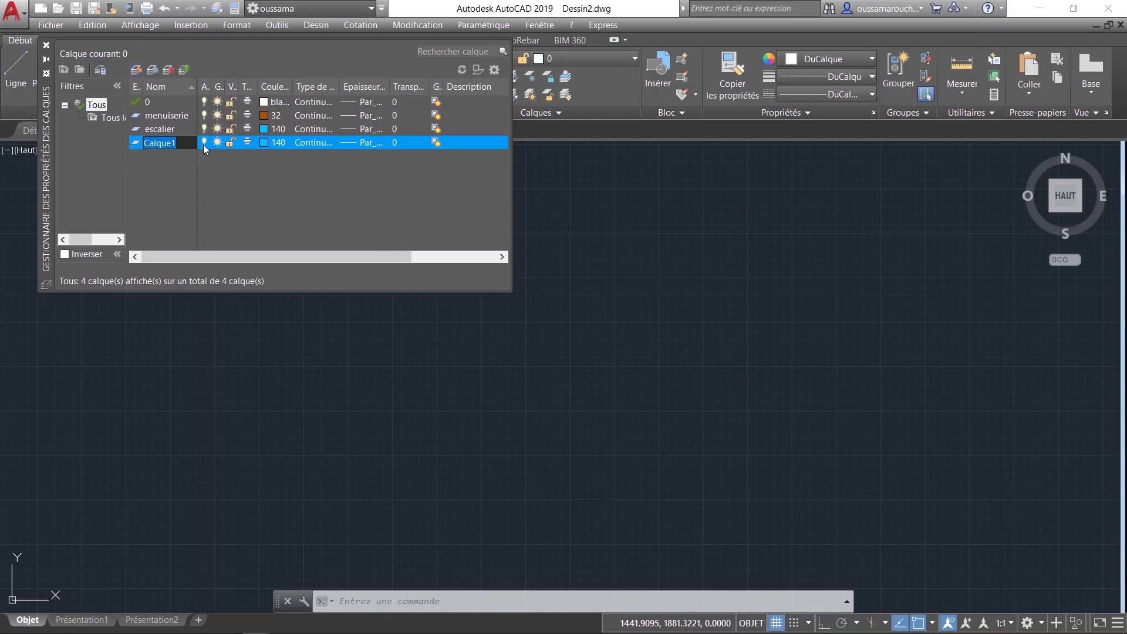
{"action": "type", "text": "poteaux"}
{"action": "left_click", "coordinate": [264, 142]}
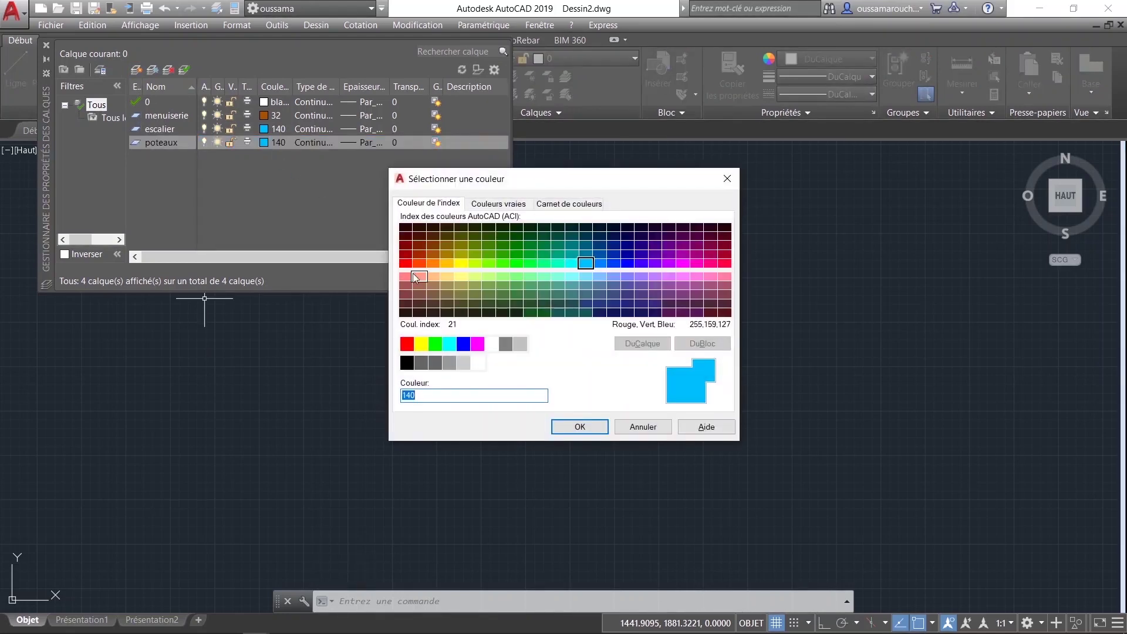
{"action": "type", "text": "10"}
{"action": "left_click", "coordinate": [580, 427]}
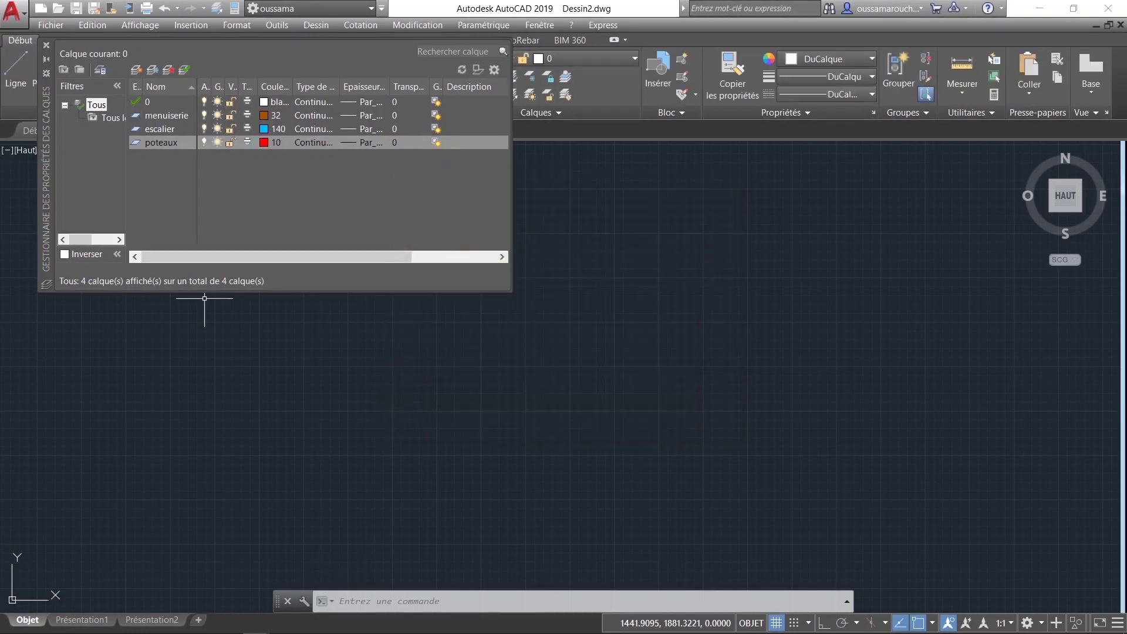
Step: Add a cotation layer with green colour 100
{"action": "left_click", "coordinate": [136, 71]}
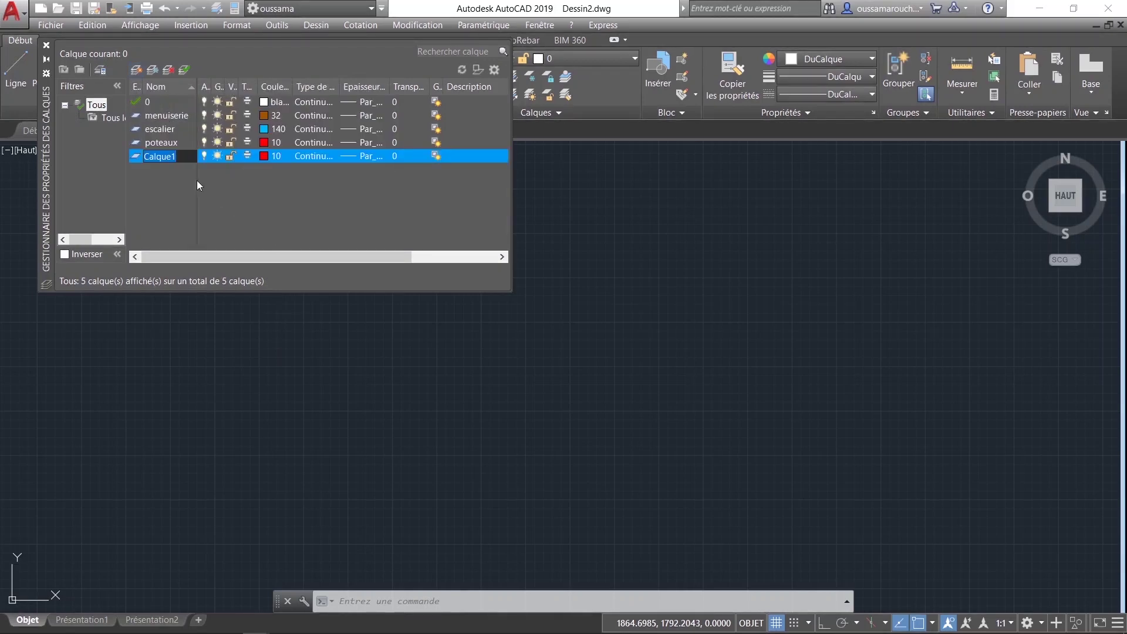
{"action": "type", "text": "cotation"}
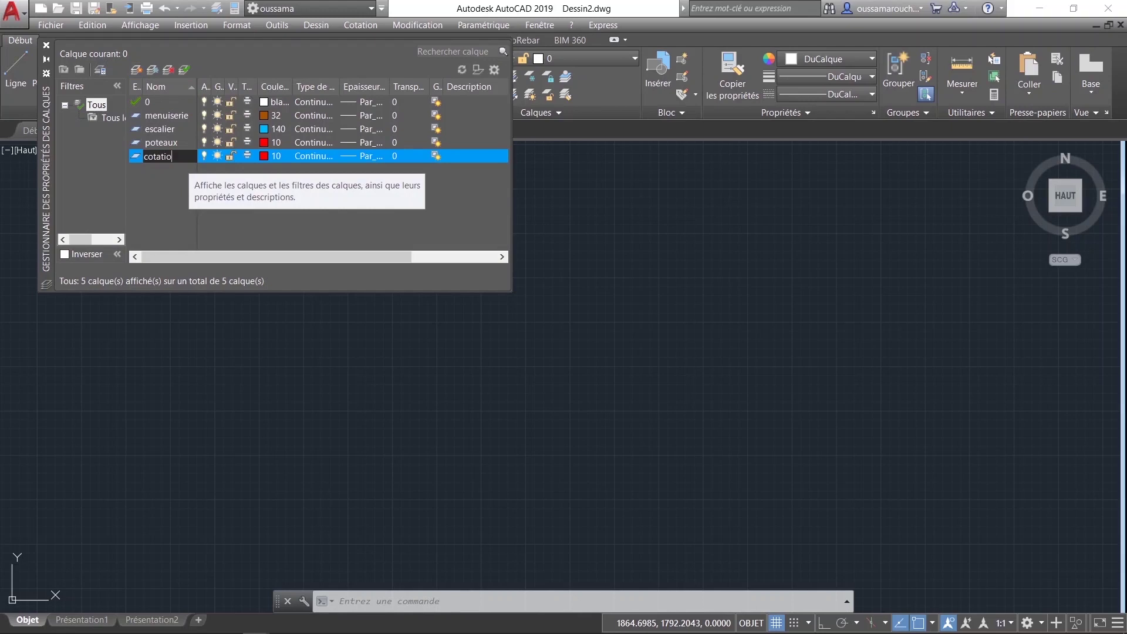
{"action": "left_click", "coordinate": [264, 156]}
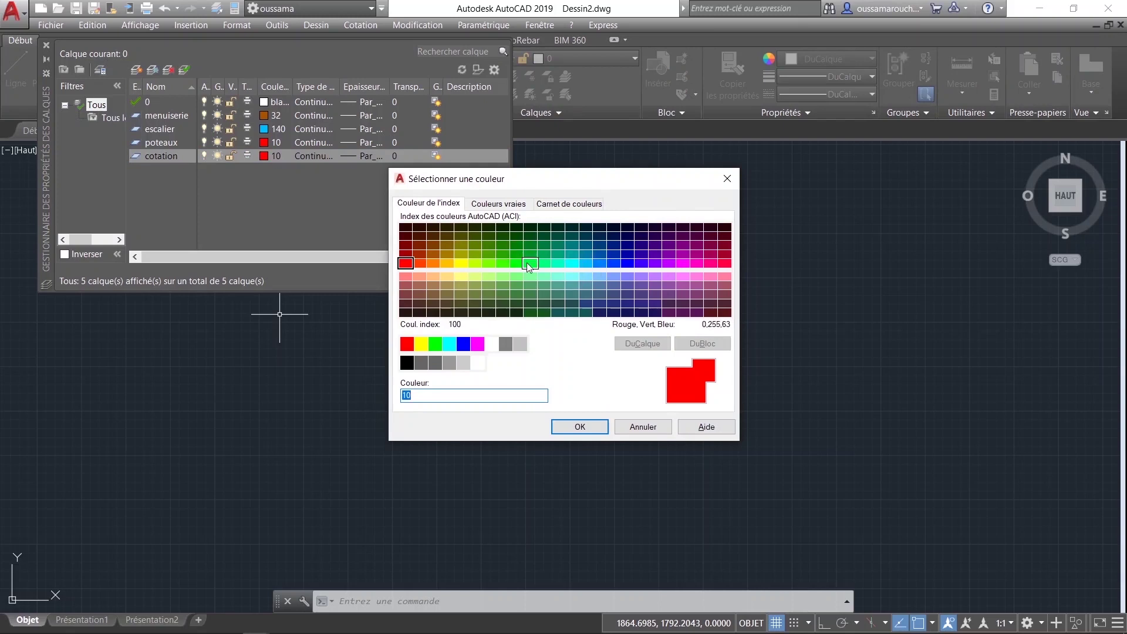
{"action": "left_click", "coordinate": [528, 264]}
{"action": "double_click", "coordinate": [526, 262]}
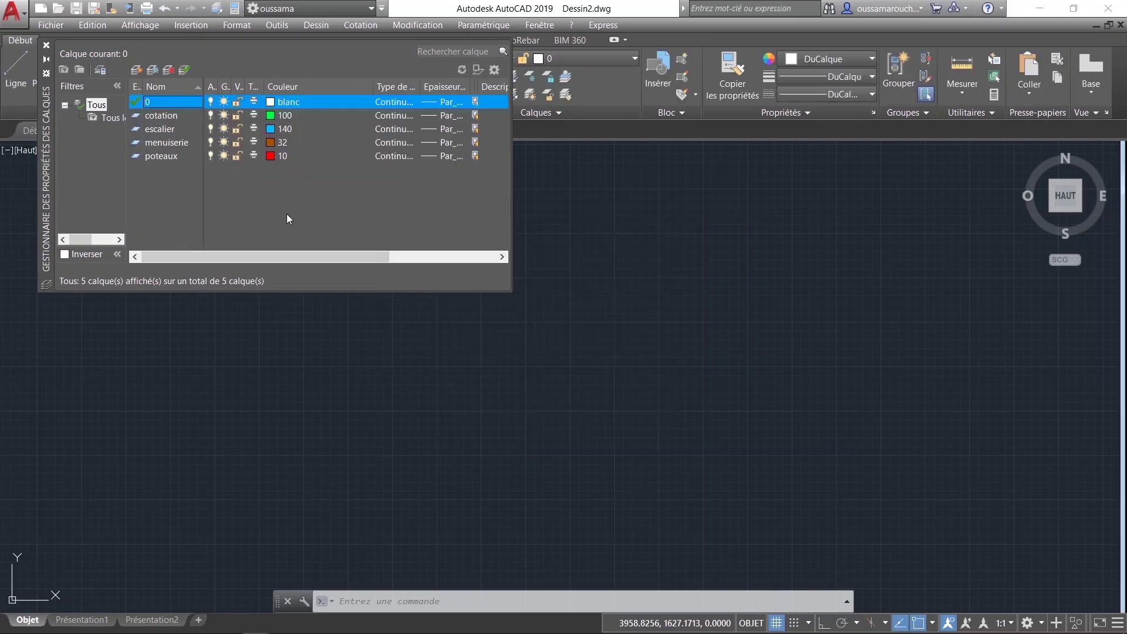
Step: Create a white mur layer, set it current, and close the layer manager
{"action": "left_click", "coordinate": [135, 71]}
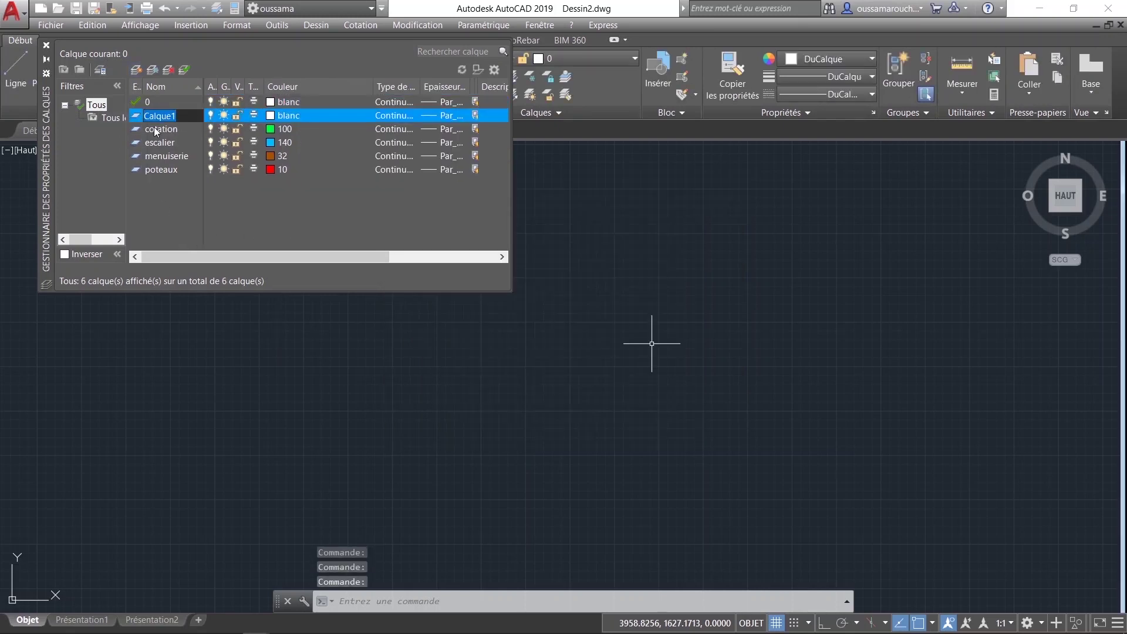
{"action": "type", "text": "mur"}
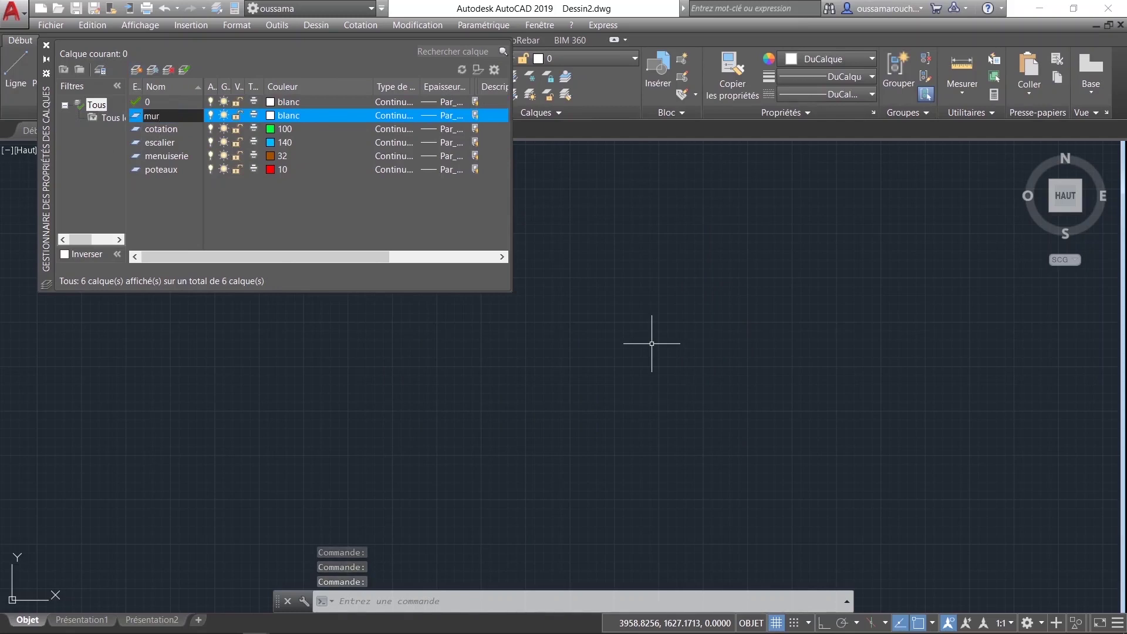
{"action": "key", "text": "Return"}
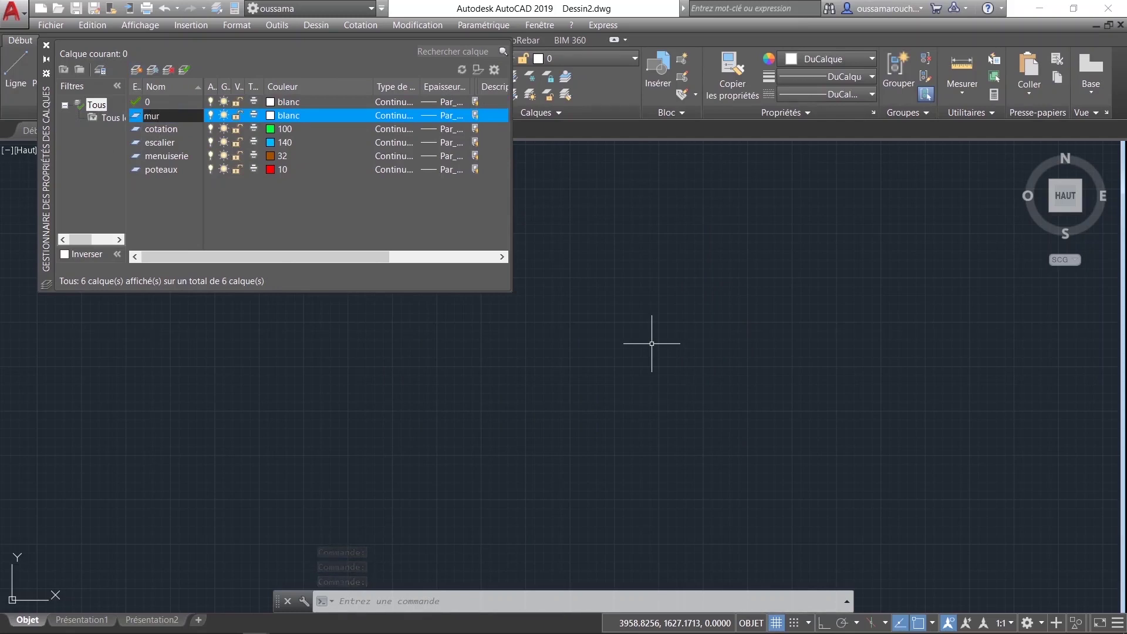
{"action": "key", "text": "Return"}
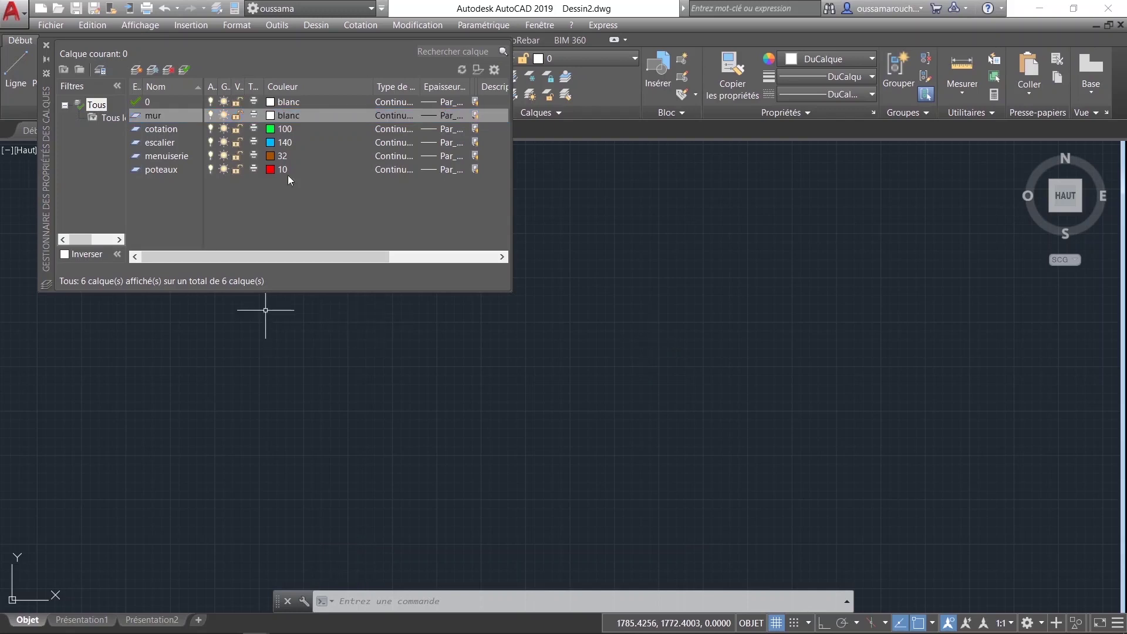
{"action": "double_click", "coordinate": [162, 116]}
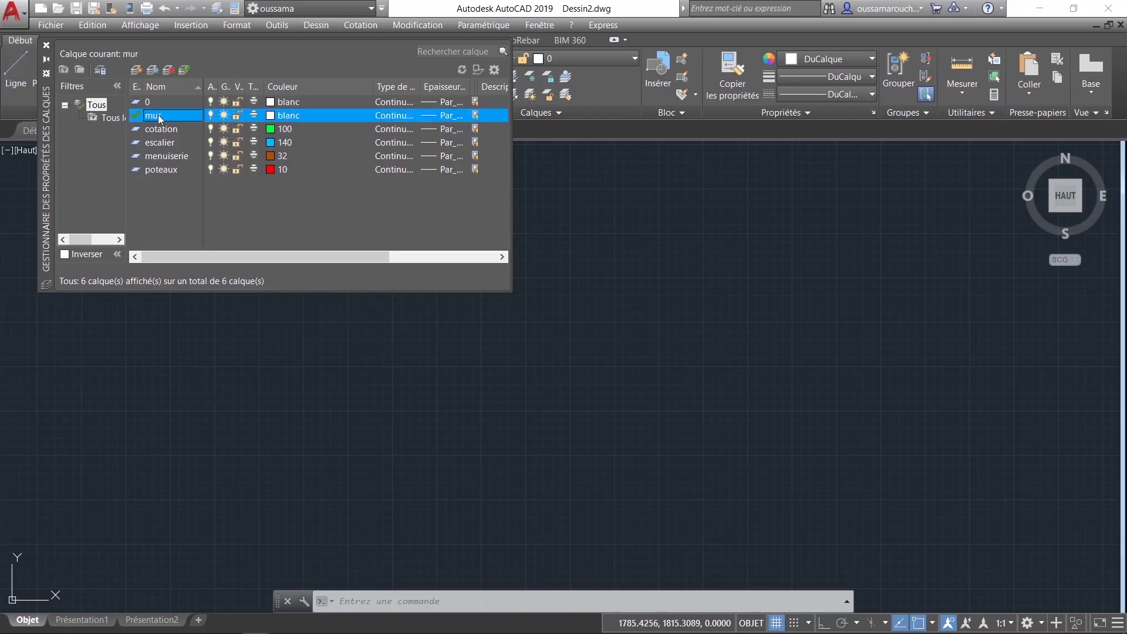
{"action": "left_click", "coordinate": [46, 45]}
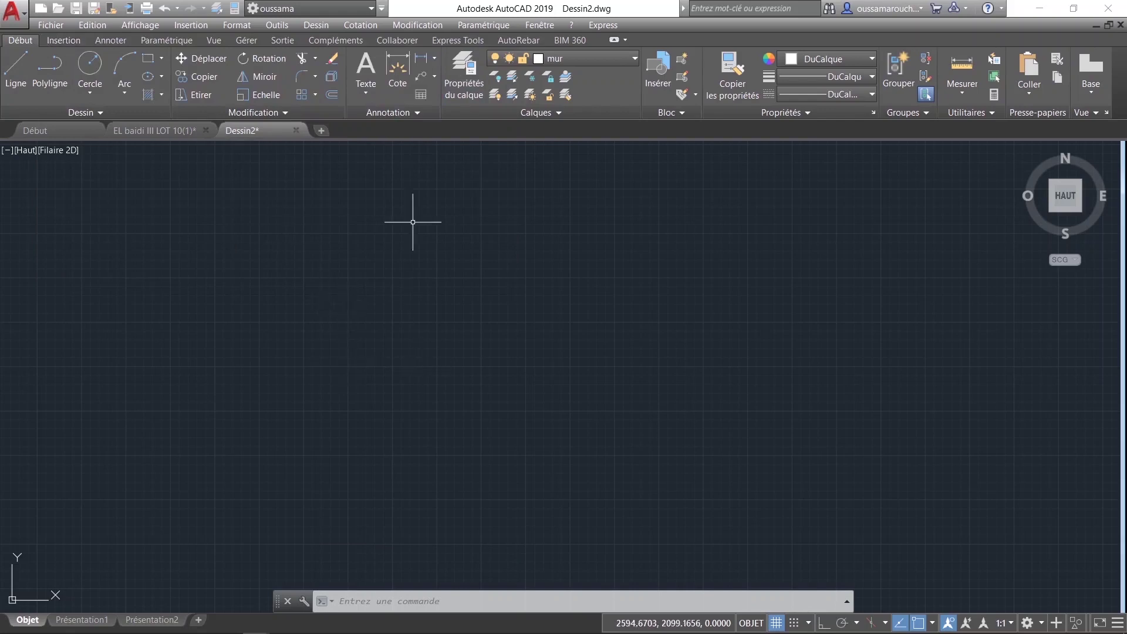
Step: With Ortho on, draw connected wall lines of 1093, 1096 and 1091 units
{"action": "left_click", "coordinate": [15, 88]}
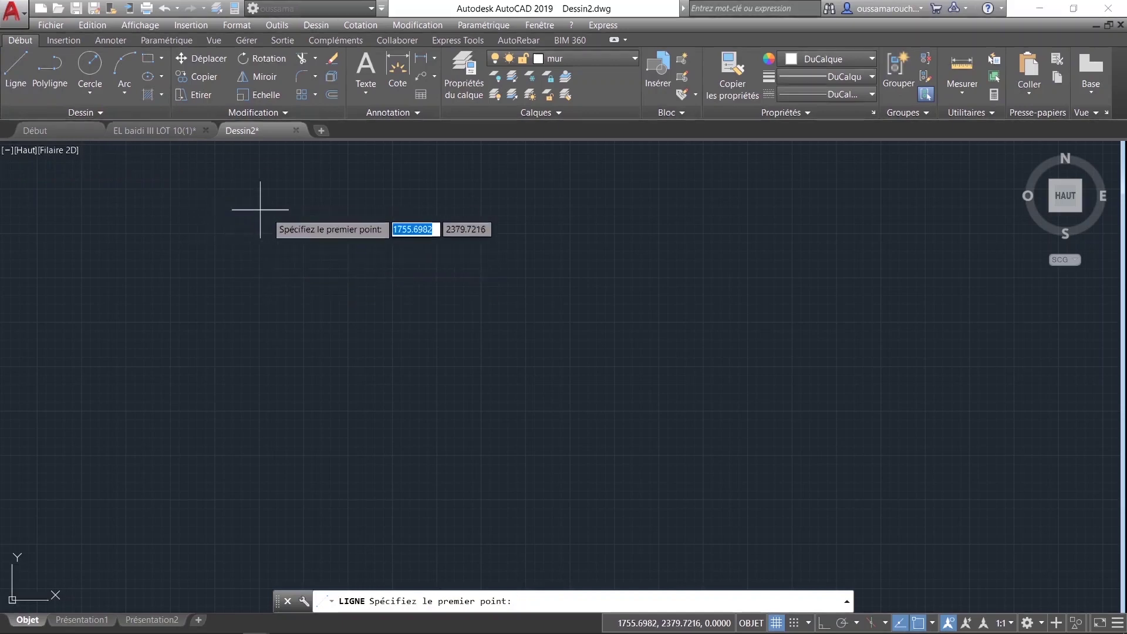
{"action": "left_click", "coordinate": [306, 202]}
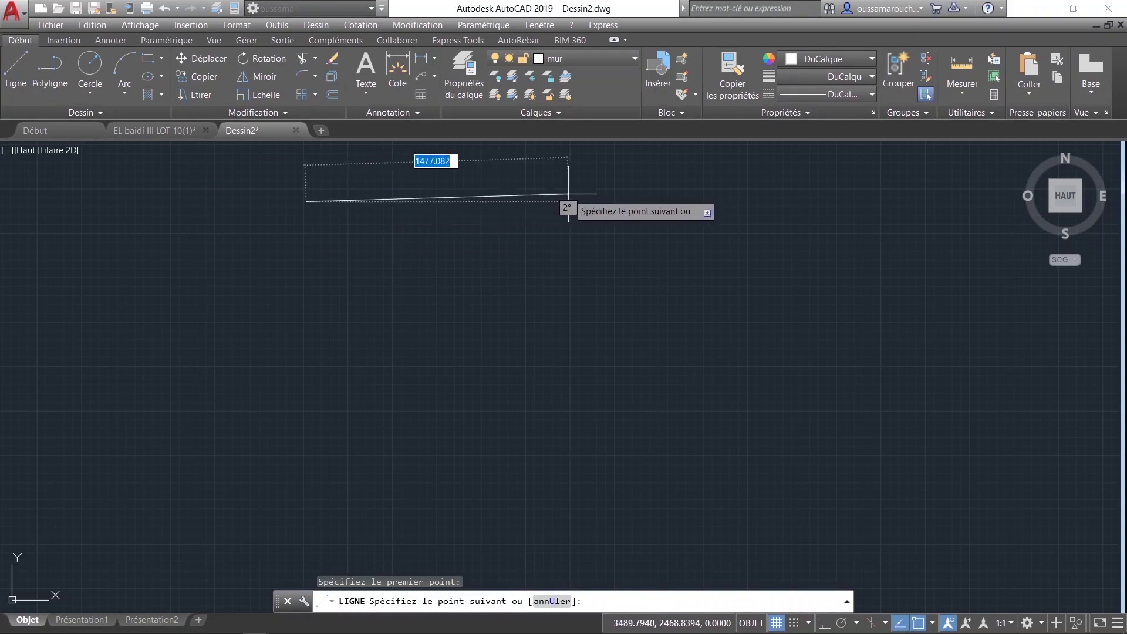
{"action": "left_click", "coordinate": [824, 624]}
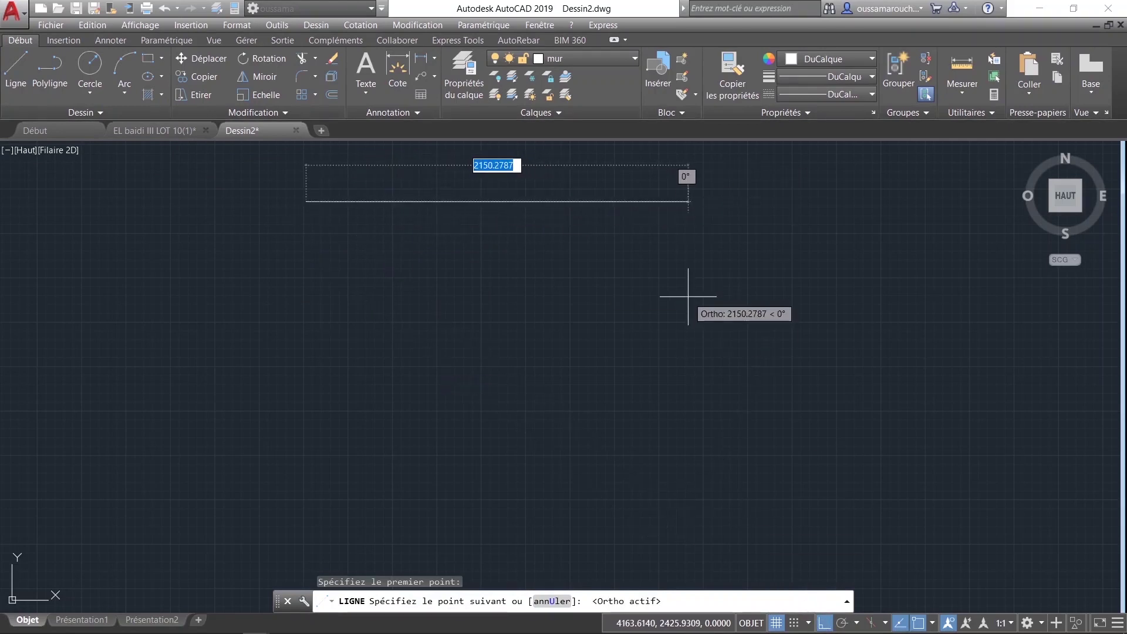
{"action": "type", "text": "1093"}
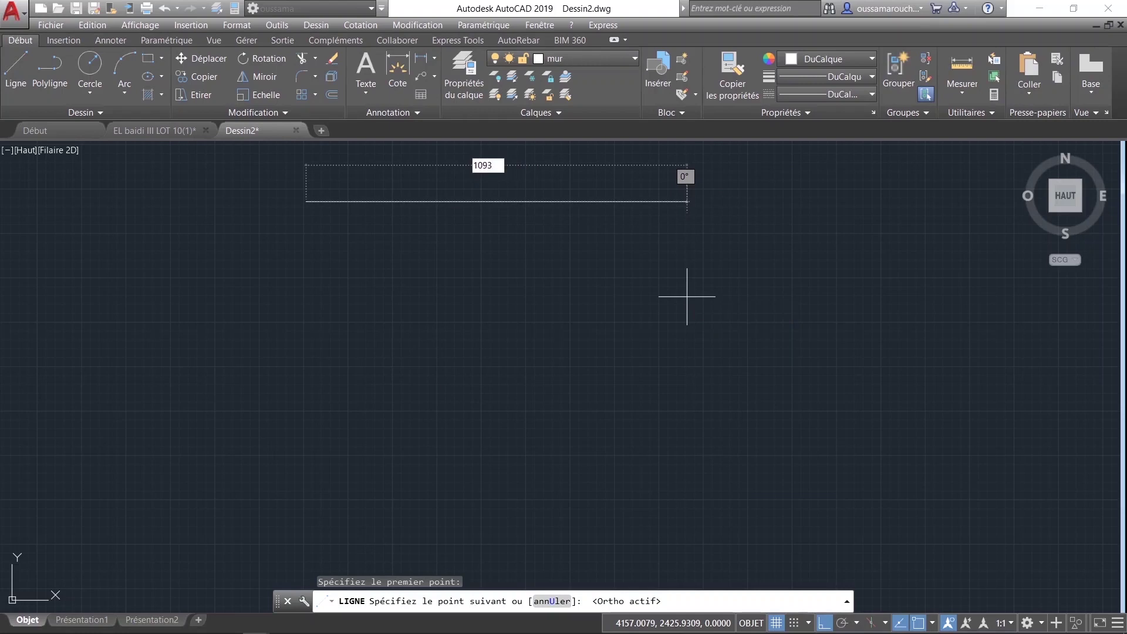
{"action": "key", "text": "Return"}
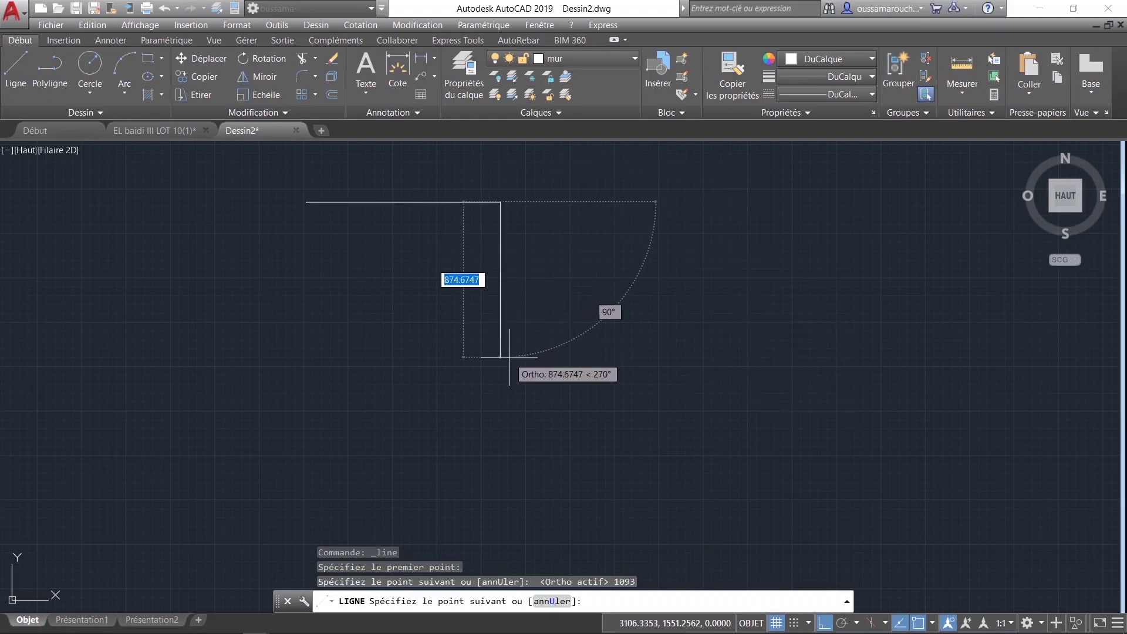
{"action": "type", "text": "10"}
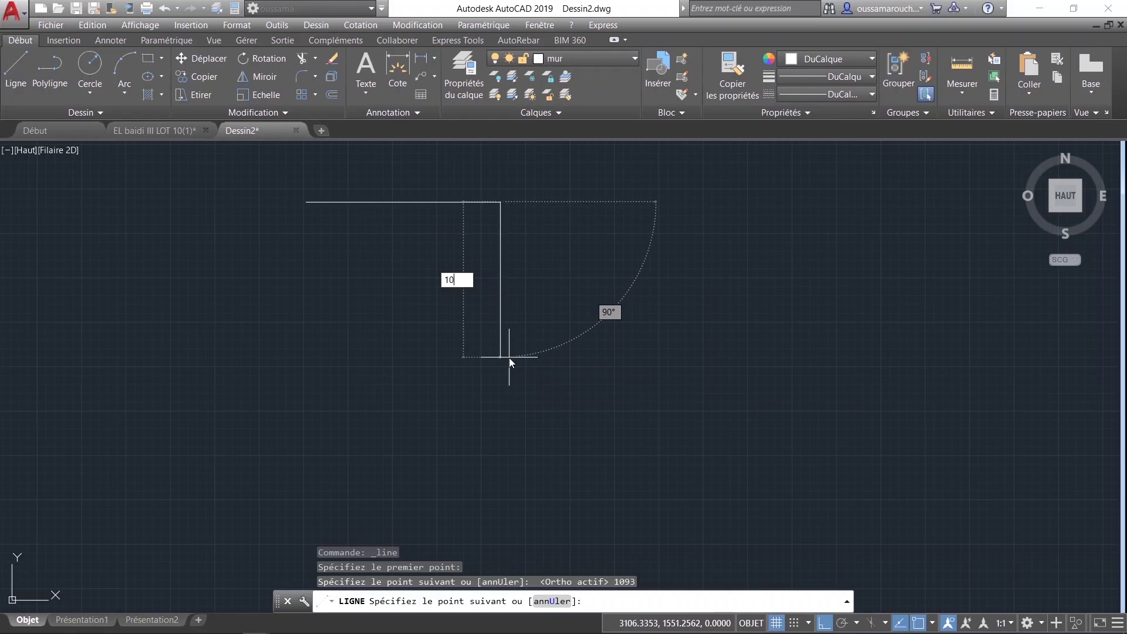
{"action": "type", "text": "96"}
{"action": "key", "text": "Return"}
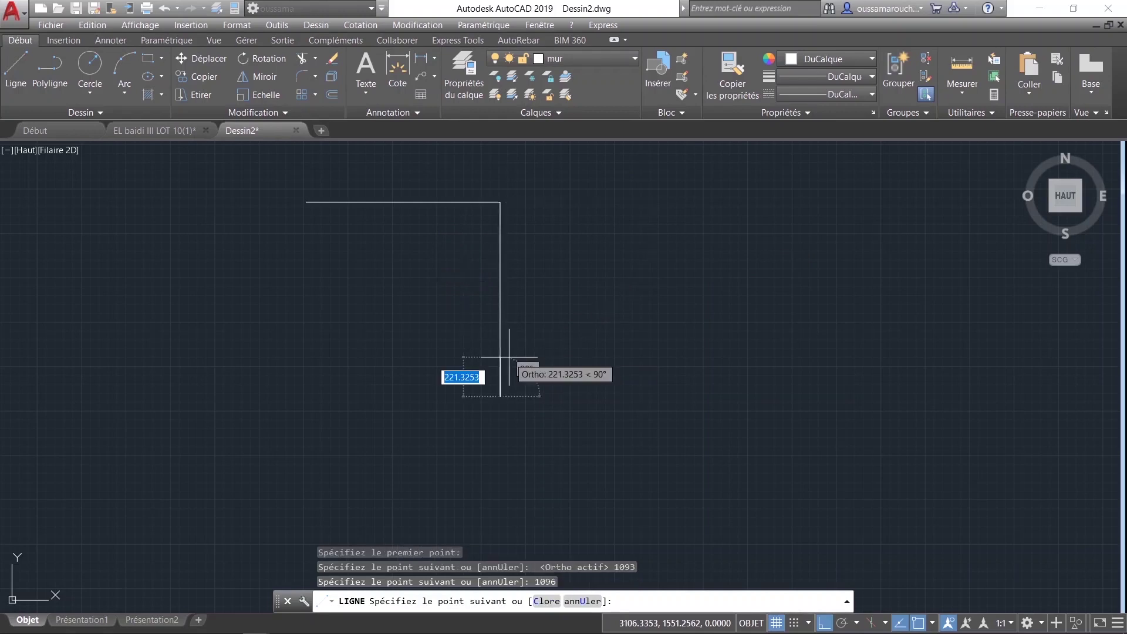
{"action": "type", "text": "1091"}
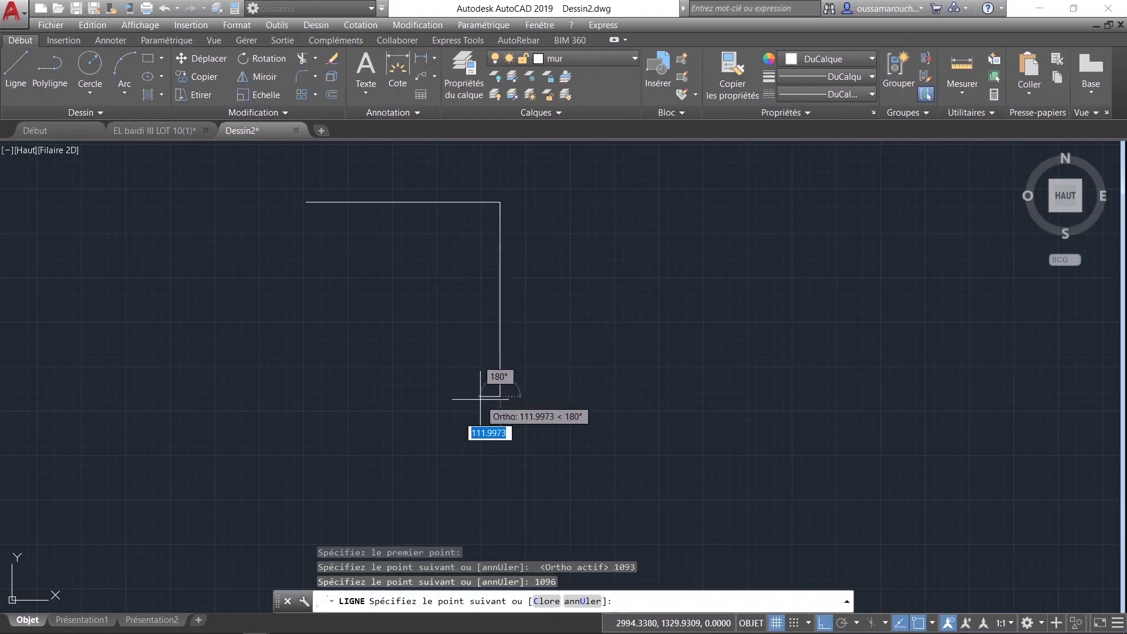
{"action": "key", "text": "Return"}
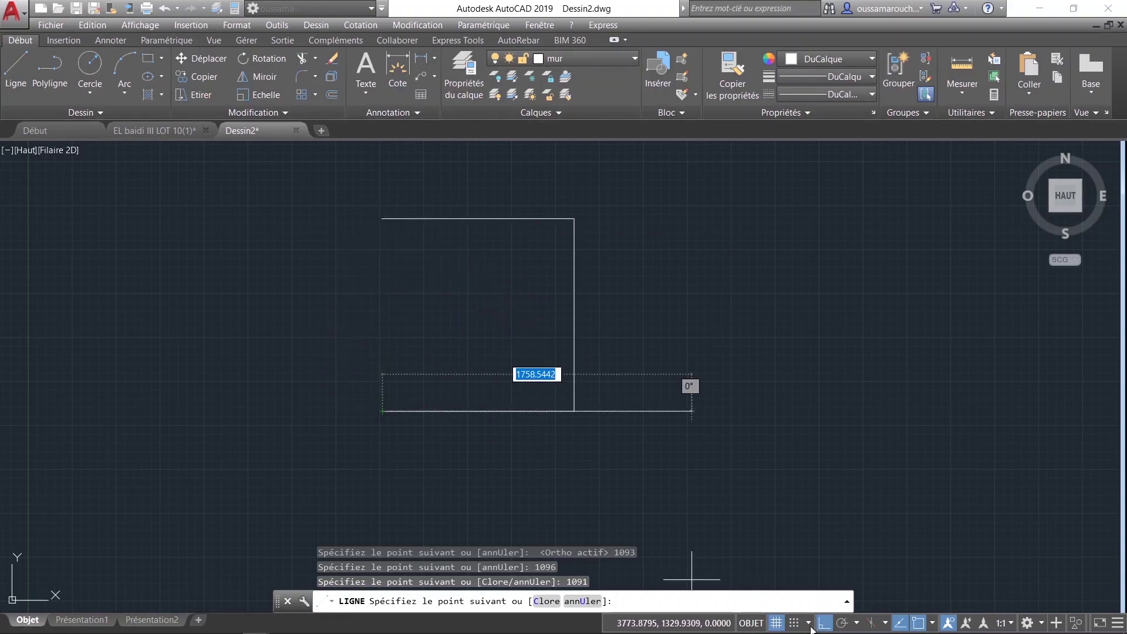
Step: Turn Ortho off, bring the starting corner into view, and end the line command
{"action": "left_click", "coordinate": [824, 623]}
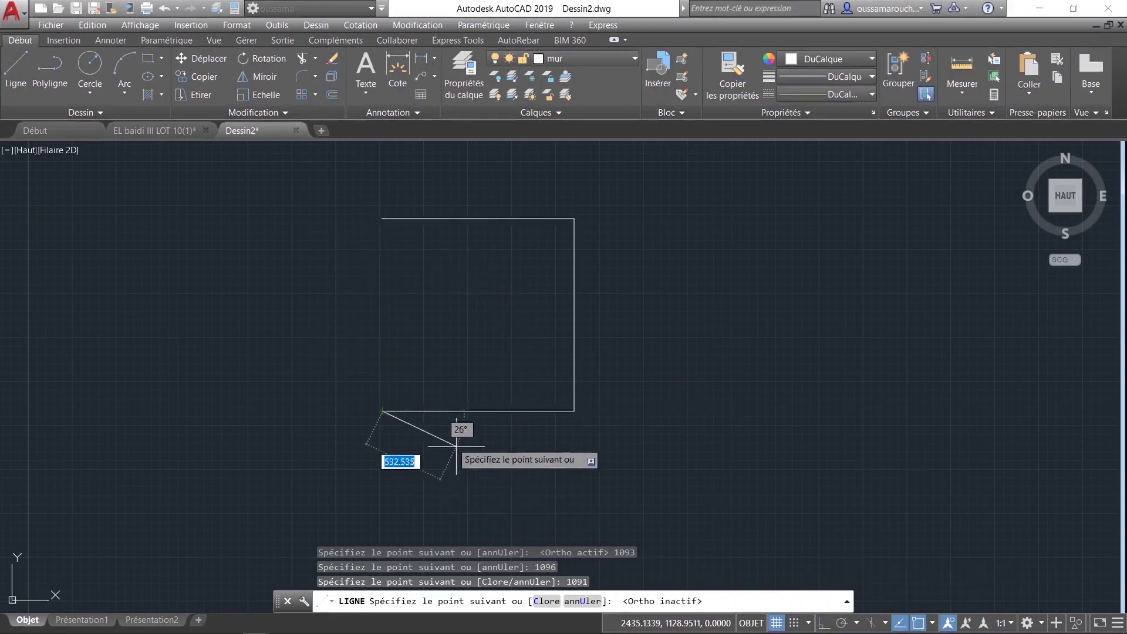
{"action": "scroll", "coordinate": [394, 234], "scroll_direction": "up", "scroll_amount": 3}
{"action": "middle_click_drag", "start_coordinate": [393, 233], "coordinate": [404, 326]}
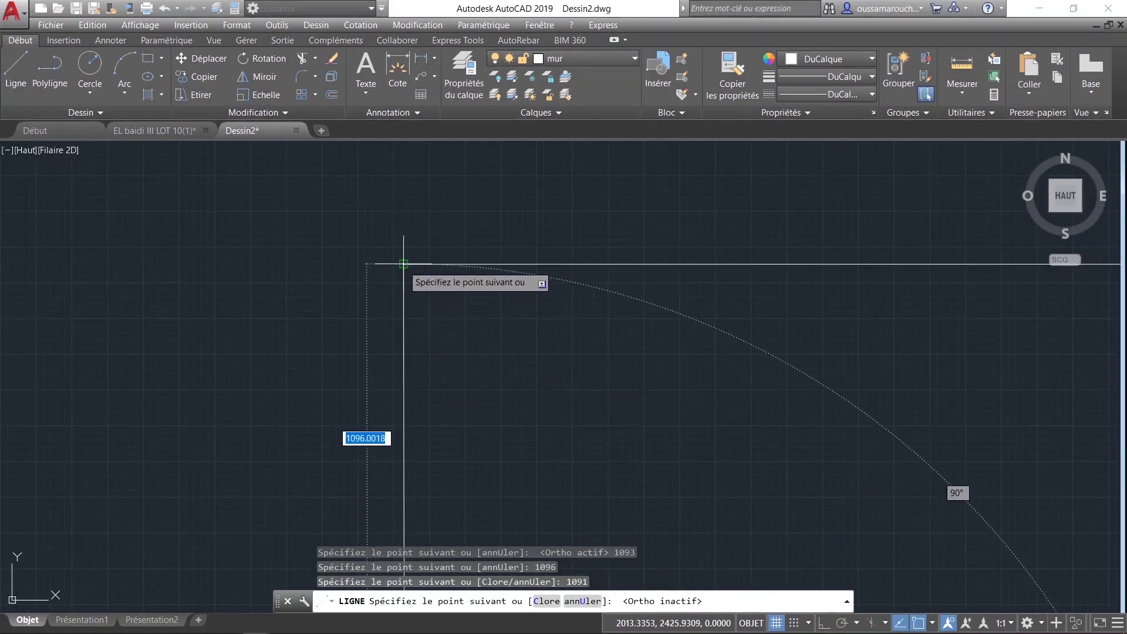
{"action": "scroll", "coordinate": [405, 270], "scroll_direction": "down", "scroll_amount": 3}
{"action": "key", "text": "Escape"}
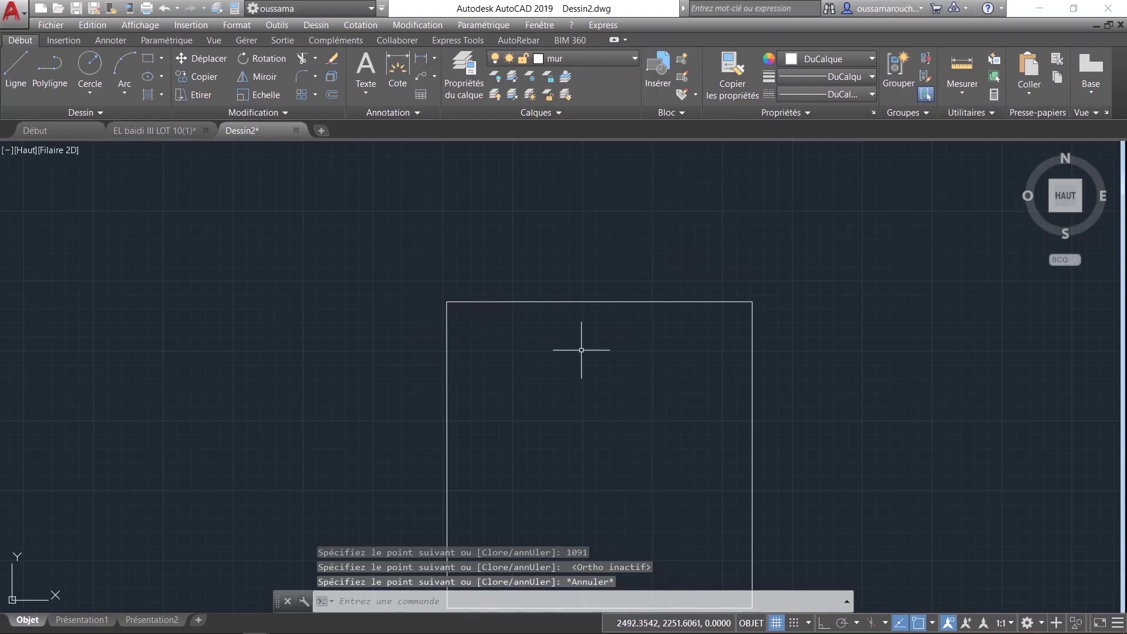
Step: Offset the square's right edge 20 units inward
{"action": "scroll", "coordinate": [581, 350], "scroll_direction": "down", "scroll_amount": 4}
{"action": "middle_click_drag", "start_coordinate": [598, 377], "coordinate": [579, 378]}
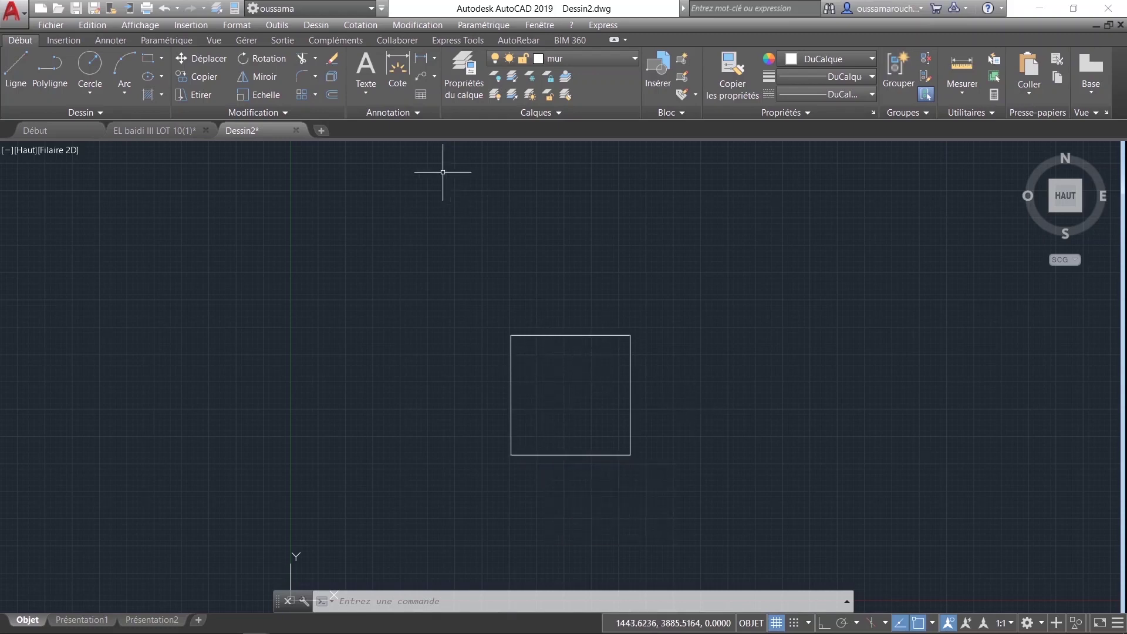
{"action": "left_click", "coordinate": [334, 93]}
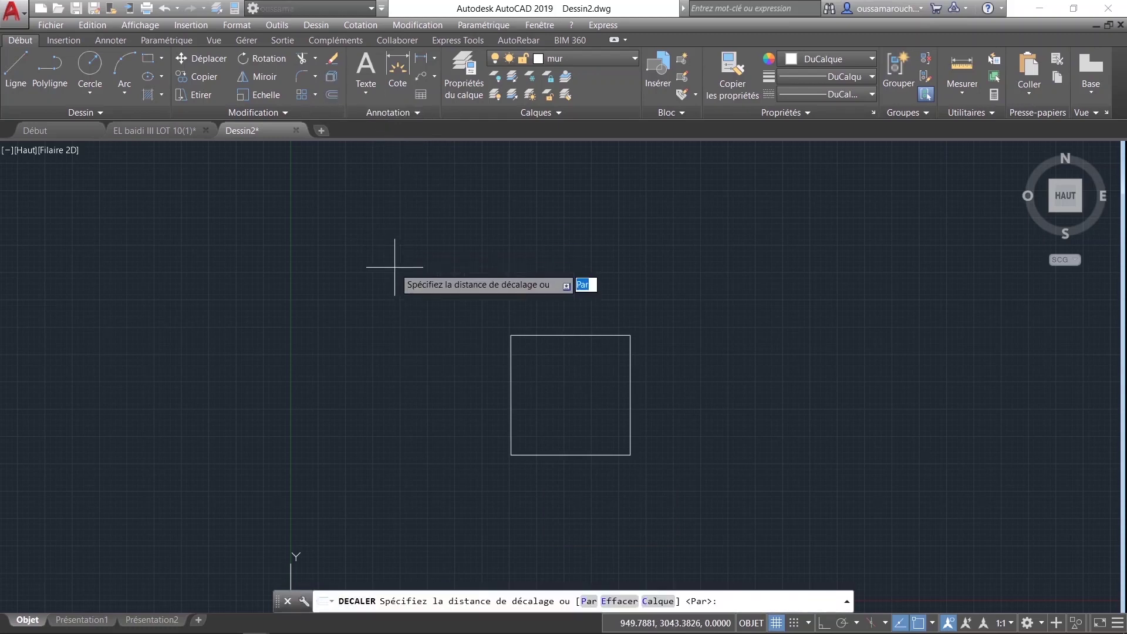
{"action": "type", "text": "20"}
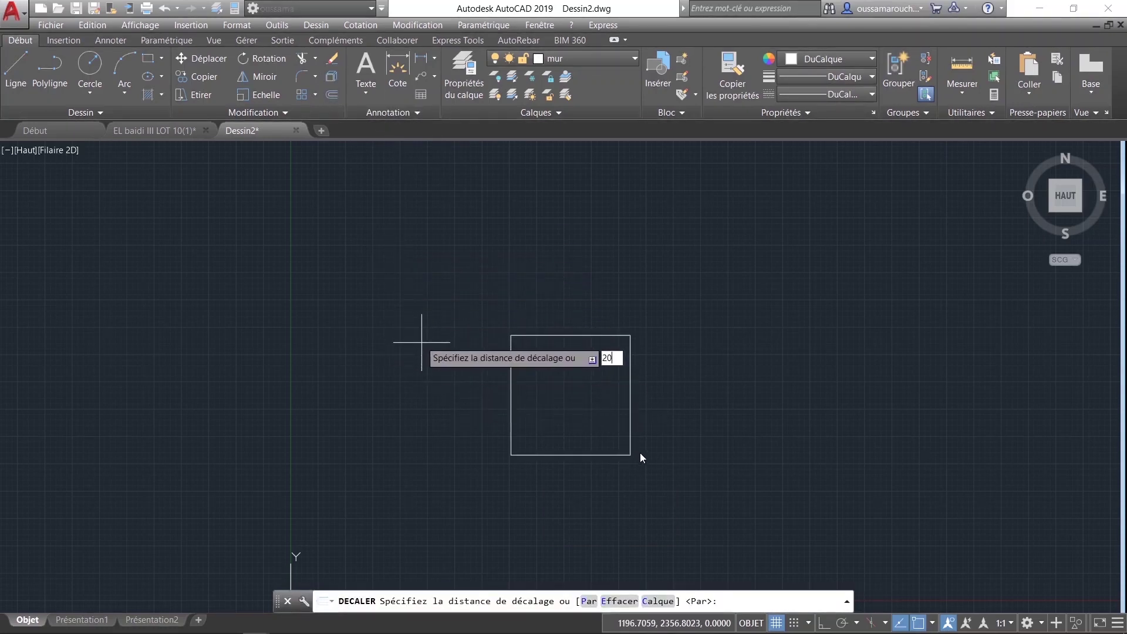
{"action": "key", "text": "Return"}
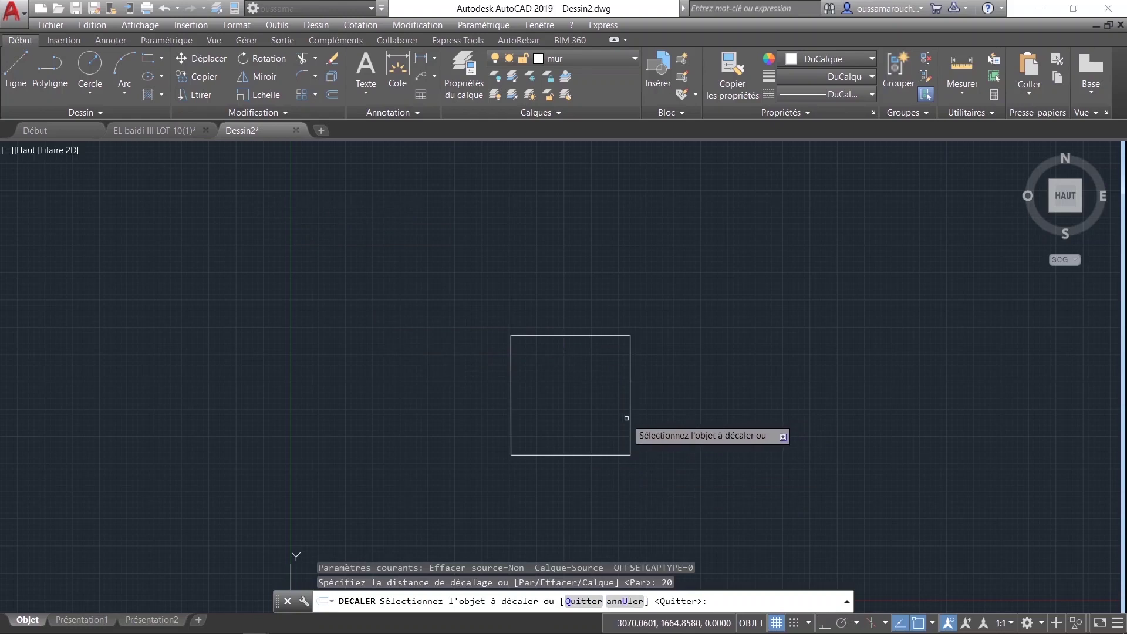
{"action": "left_click", "coordinate": [629, 416]}
{"action": "left_click", "coordinate": [585, 415]}
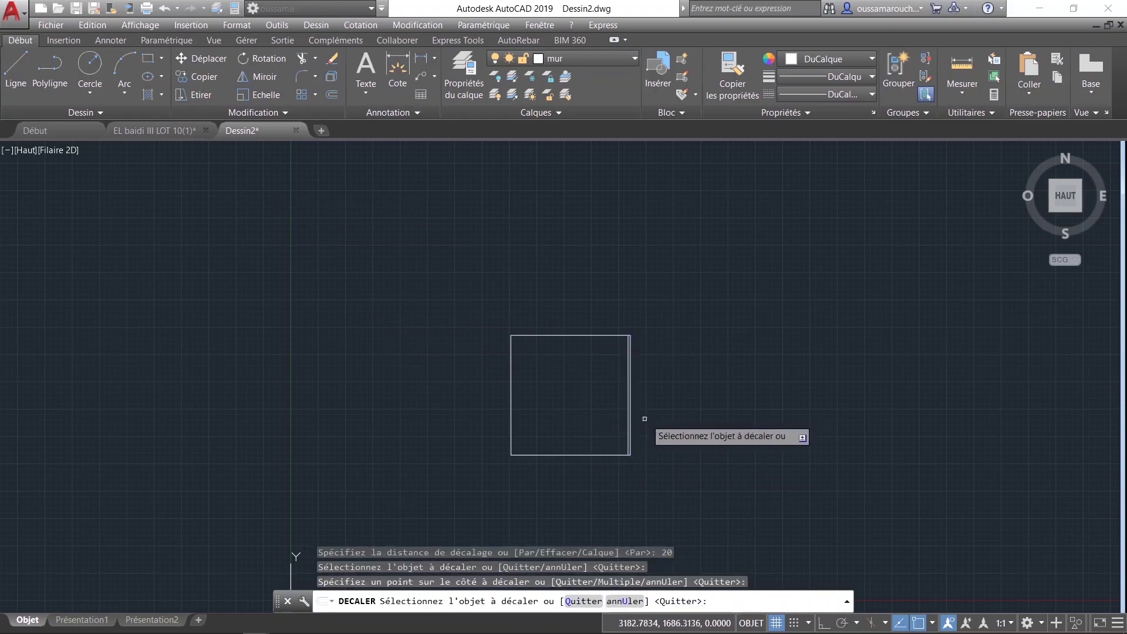
Step: Offset the top and left edges 20 units inward too
{"action": "scroll", "coordinate": [638, 437], "scroll_direction": "up", "scroll_amount": 4}
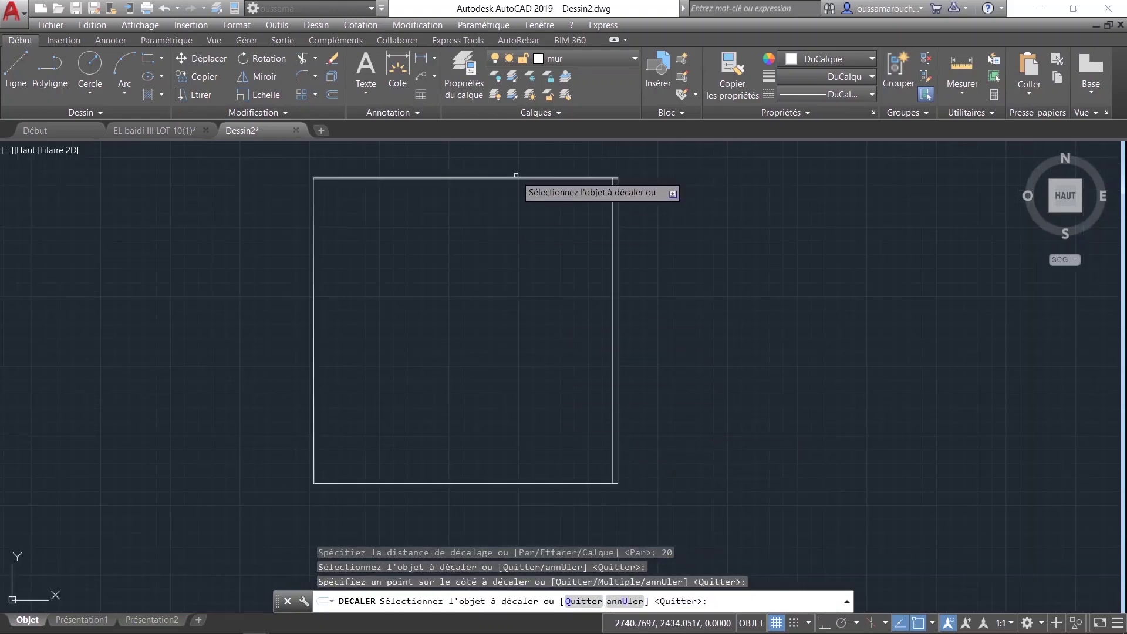
{"action": "left_click", "coordinate": [510, 209]}
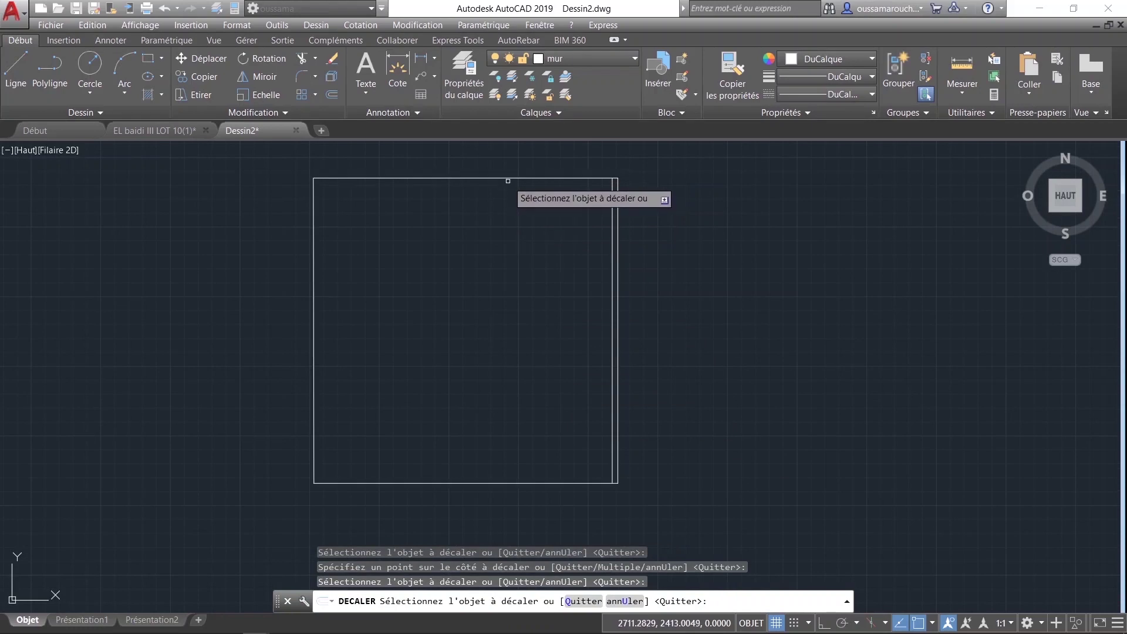
{"action": "left_click", "coordinate": [510, 179]}
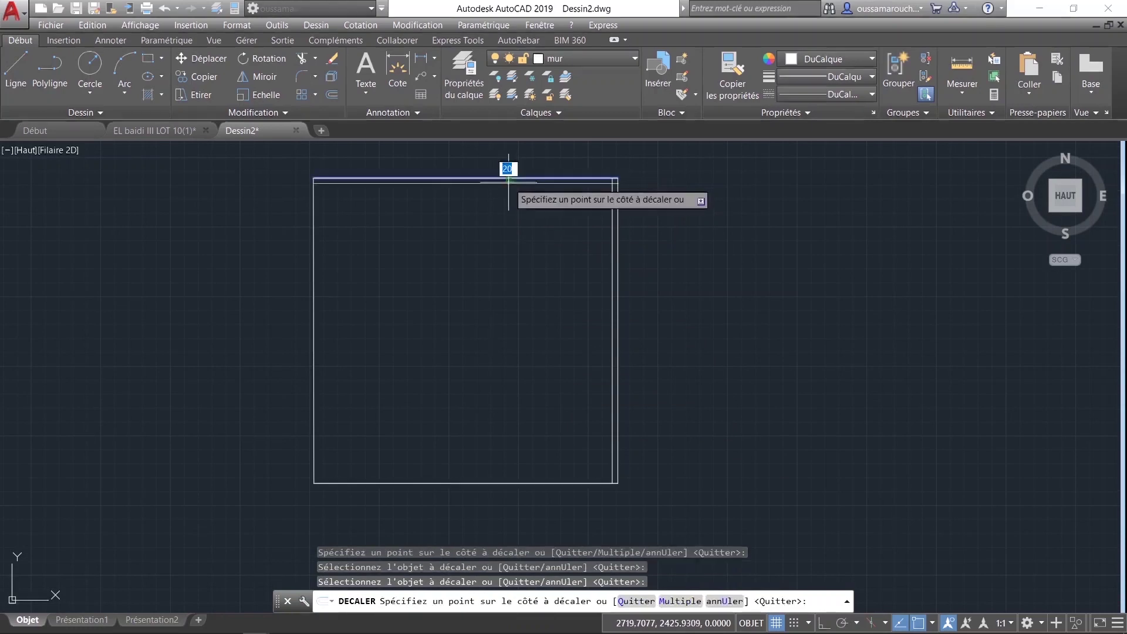
{"action": "left_click", "coordinate": [506, 200]}
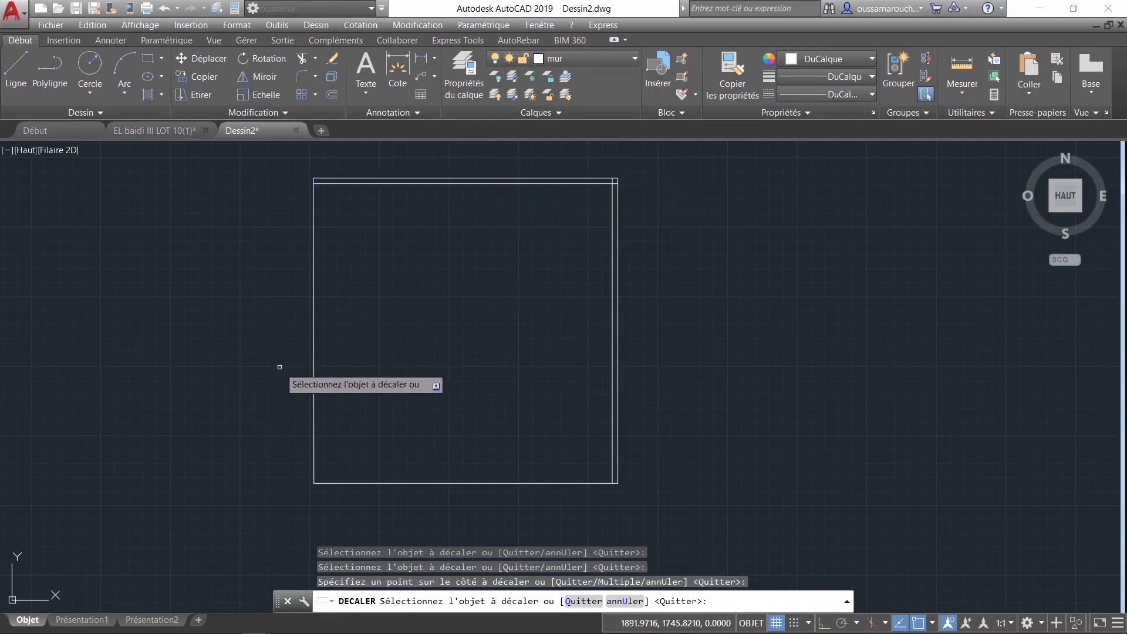
{"action": "left_click", "coordinate": [312, 354]}
{"action": "left_click", "coordinate": [368, 345]}
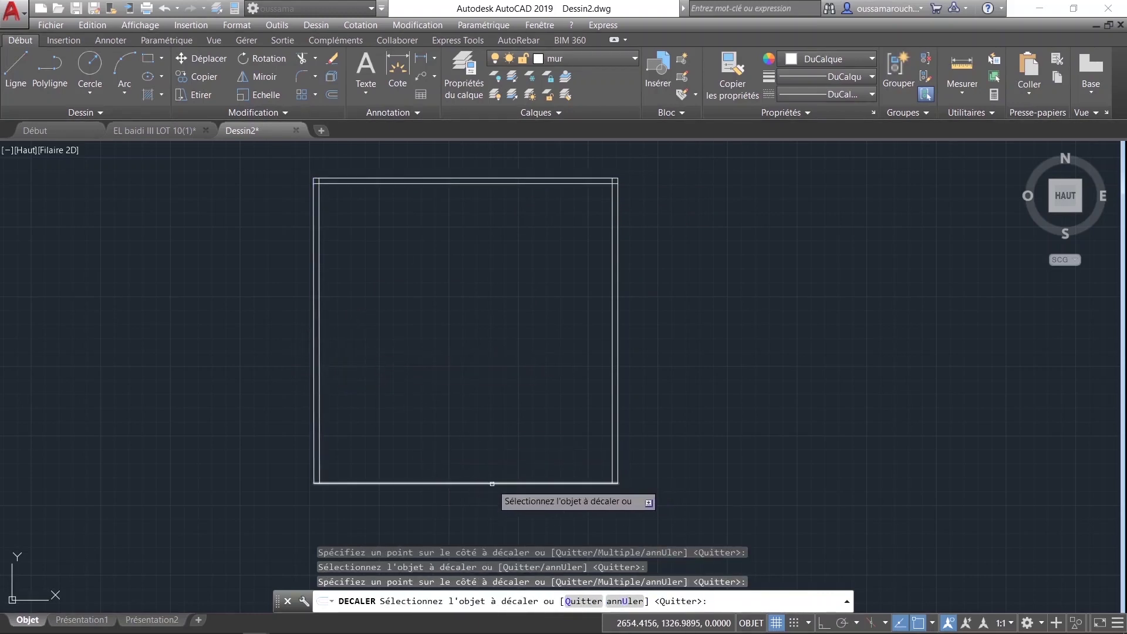
{"action": "key", "text": "Return"}
Step: Offset the square's bottom edge 30 units inward and recentre the view
{"action": "key", "text": "Return"}
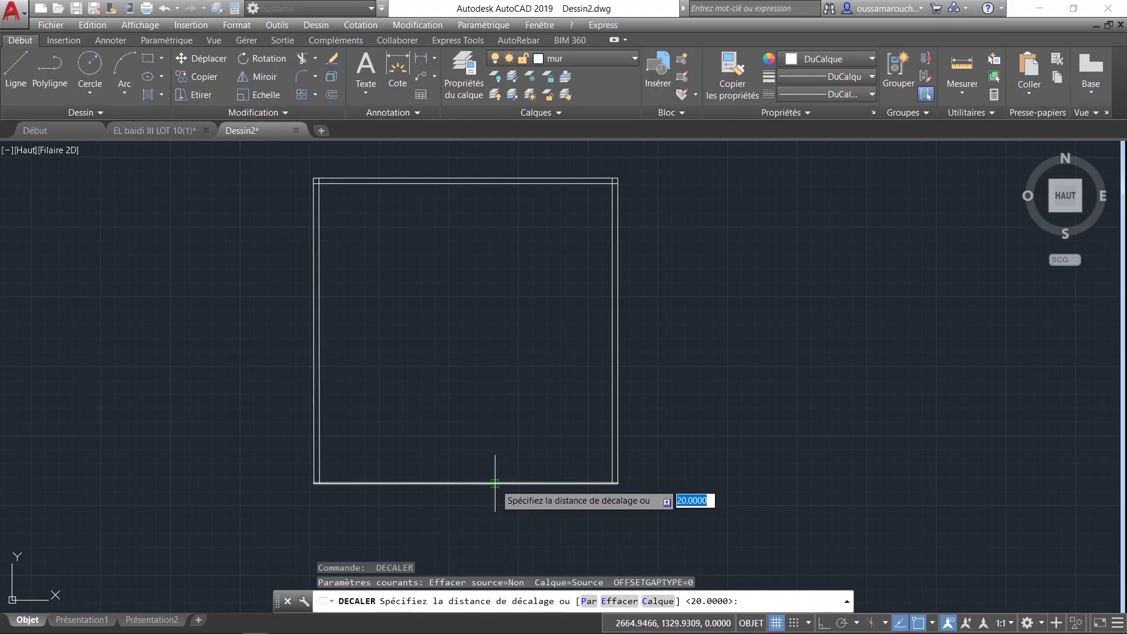
{"action": "key", "text": "Return"}
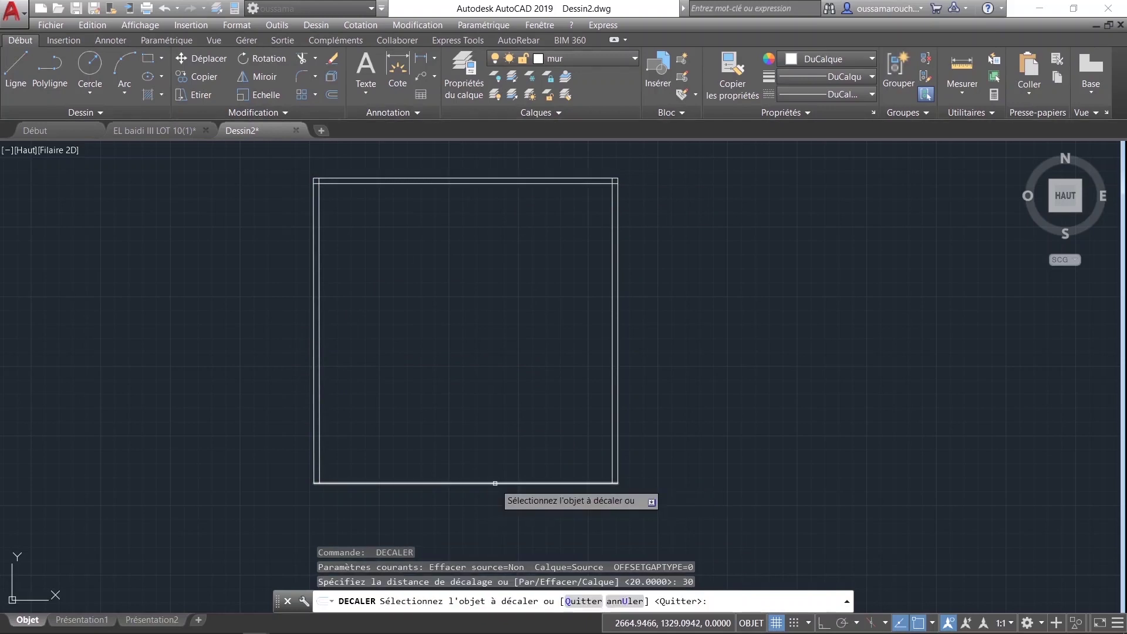
{"action": "left_click", "coordinate": [495, 483]}
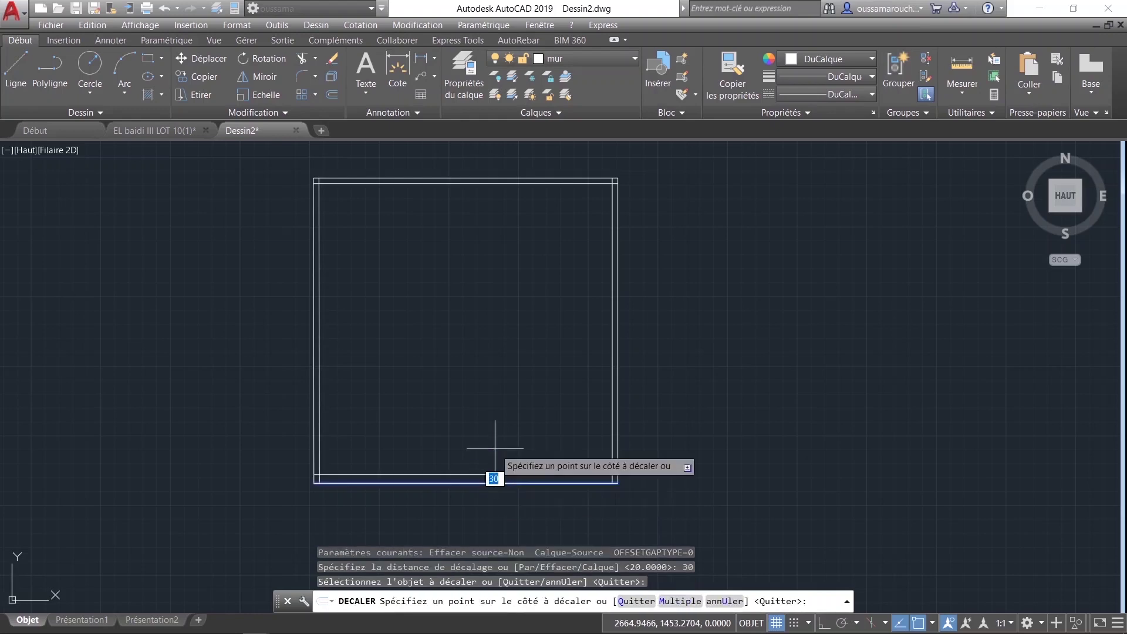
{"action": "left_click", "coordinate": [487, 449]}
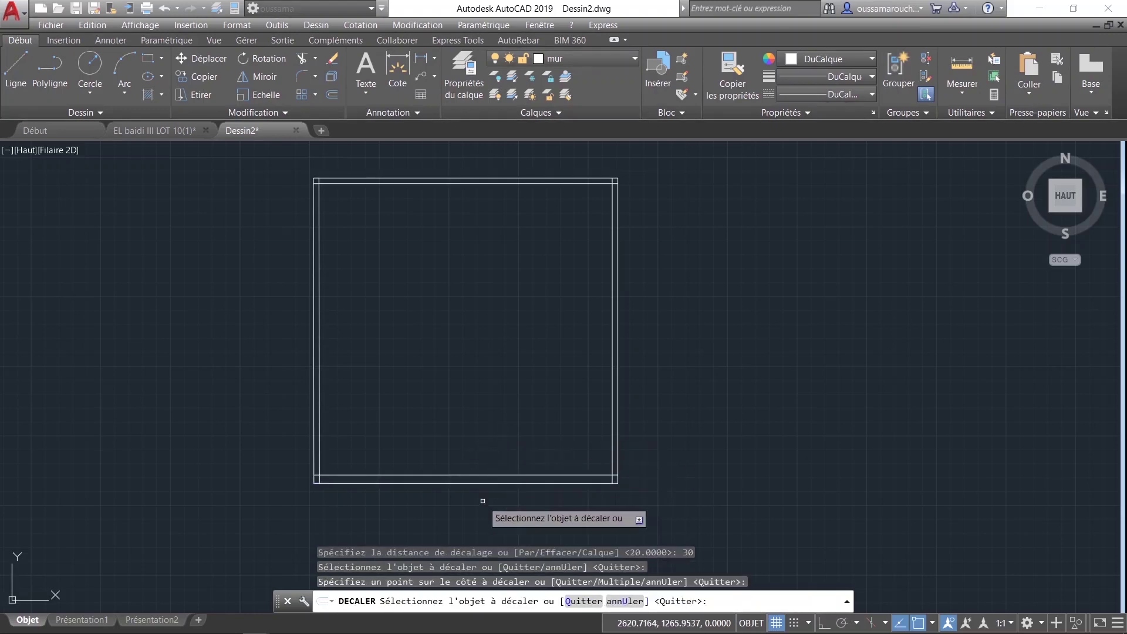
{"action": "scroll", "coordinate": [347, 485], "scroll_direction": "up", "scroll_amount": 2}
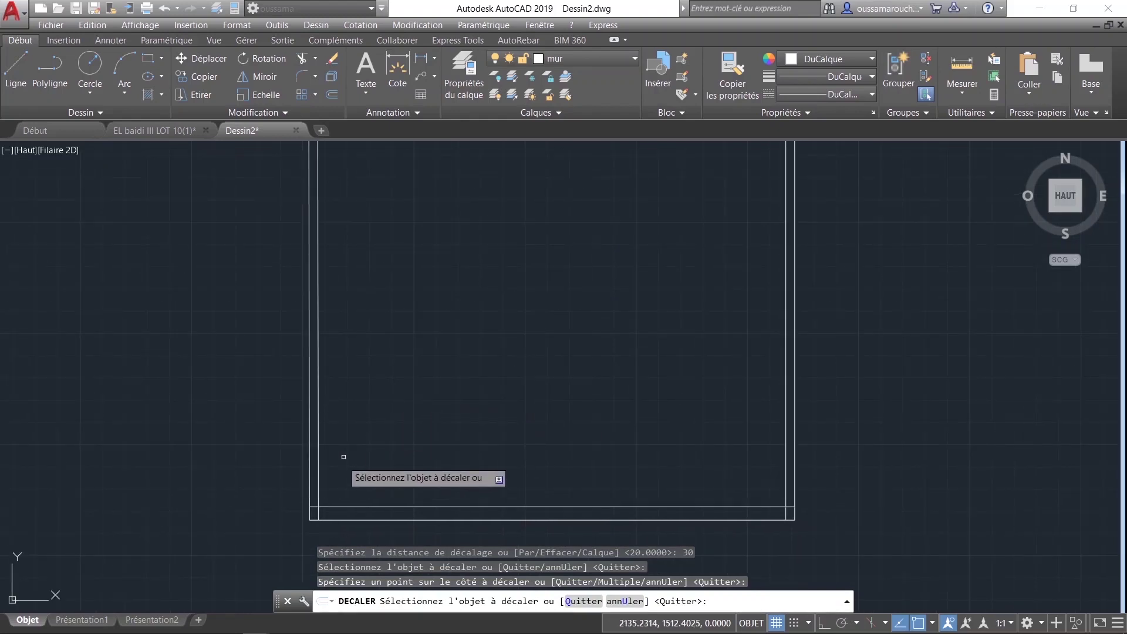
{"action": "scroll", "coordinate": [572, 446], "scroll_direction": "down", "scroll_amount": 3}
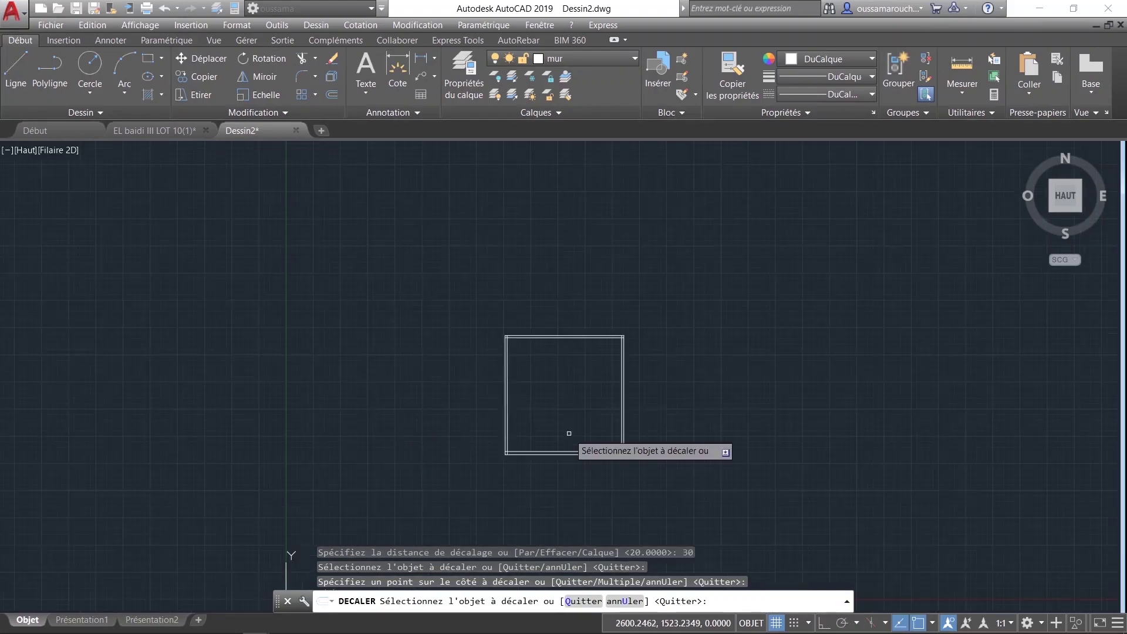
{"action": "scroll", "coordinate": [573, 395], "scroll_direction": "up", "scroll_amount": 1}
{"action": "middle_click_drag", "start_coordinate": [574, 395], "coordinate": [552, 410]}
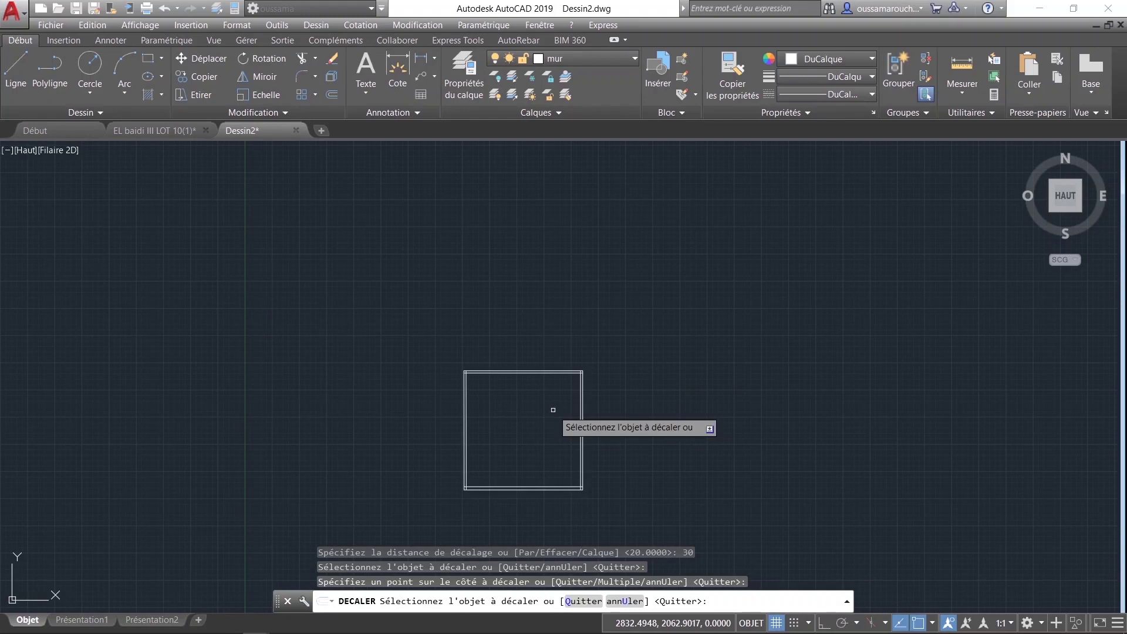
{"action": "scroll", "coordinate": [457, 386], "scroll_direction": "up", "scroll_amount": 2}
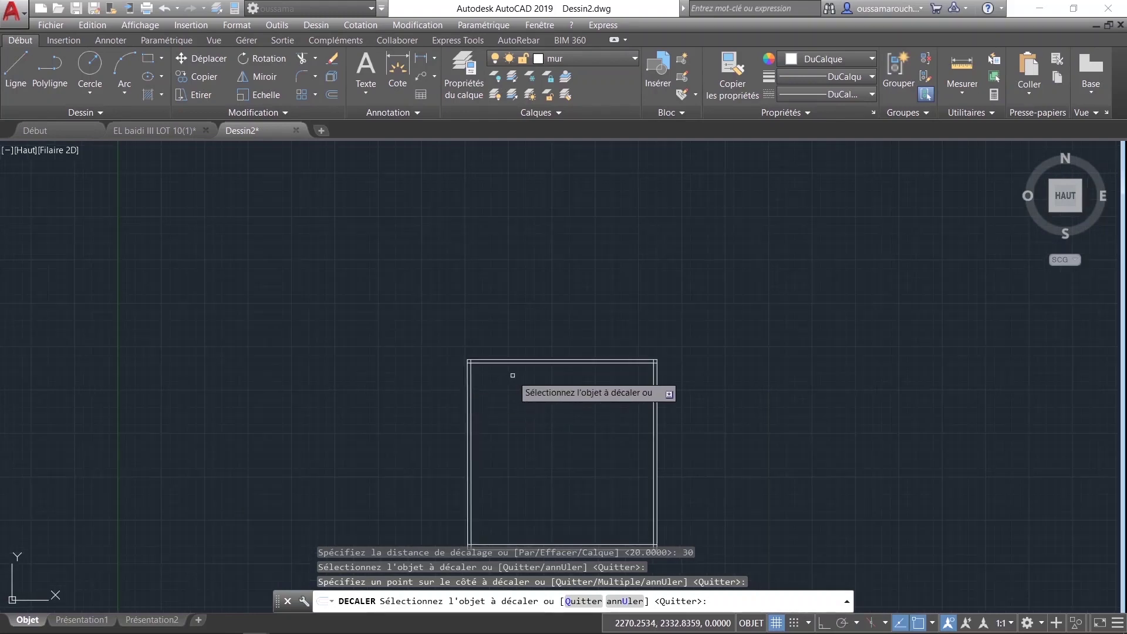
{"action": "scroll", "coordinate": [479, 384], "scroll_direction": "up", "scroll_amount": 1}
{"action": "scroll", "coordinate": [433, 391], "scroll_direction": "up", "scroll_amount": 1}
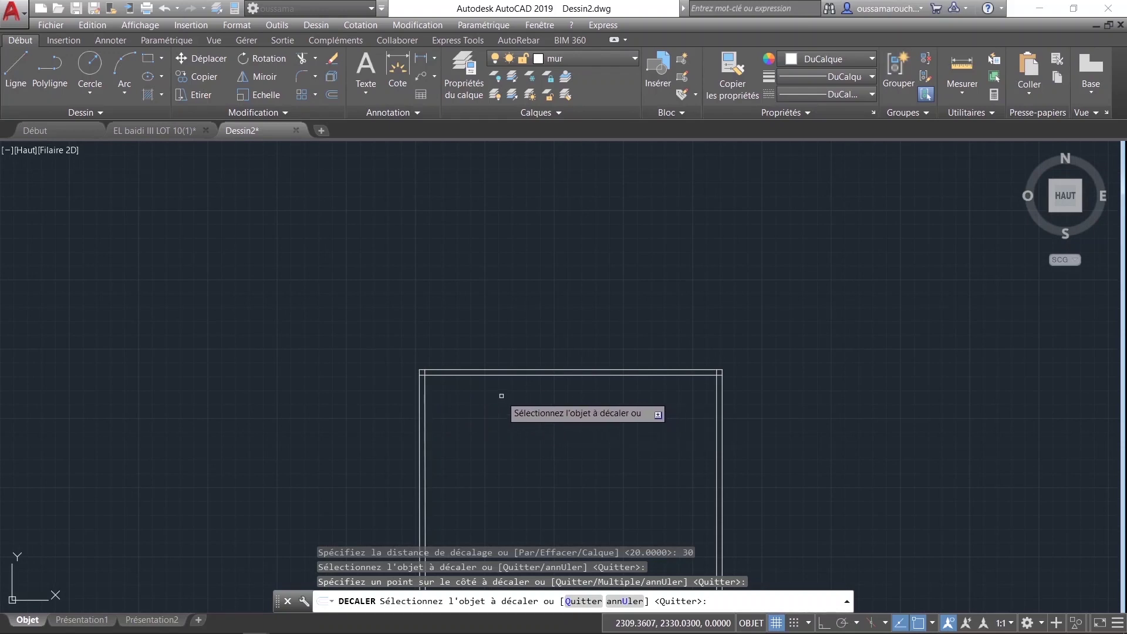
Step: Offset the inner left line 507 units right to form a mullion
{"action": "key", "text": "Return"}
{"action": "key", "text": "Return"}
{"action": "type", "text": "507"}
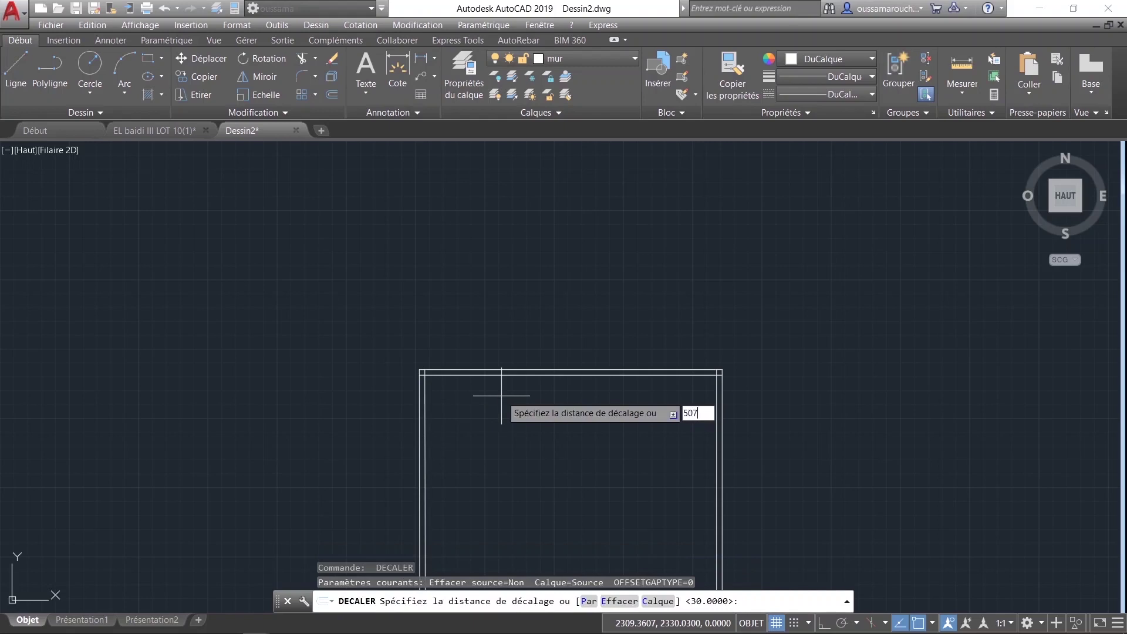
{"action": "key", "text": "Return"}
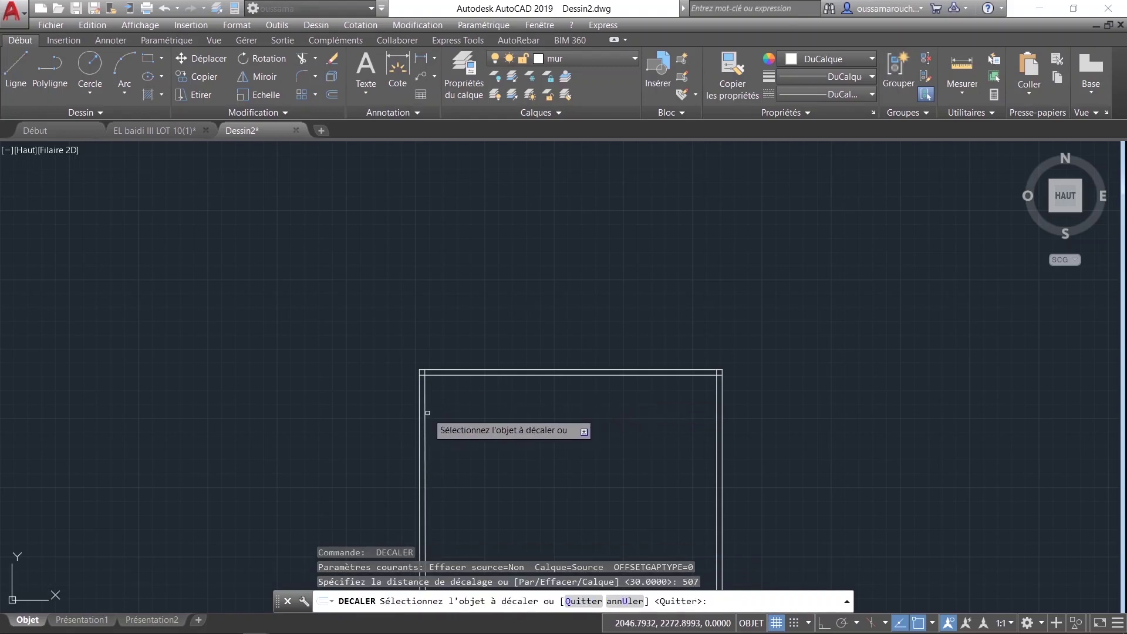
{"action": "left_click", "coordinate": [424, 413]}
{"action": "left_click", "coordinate": [545, 419]}
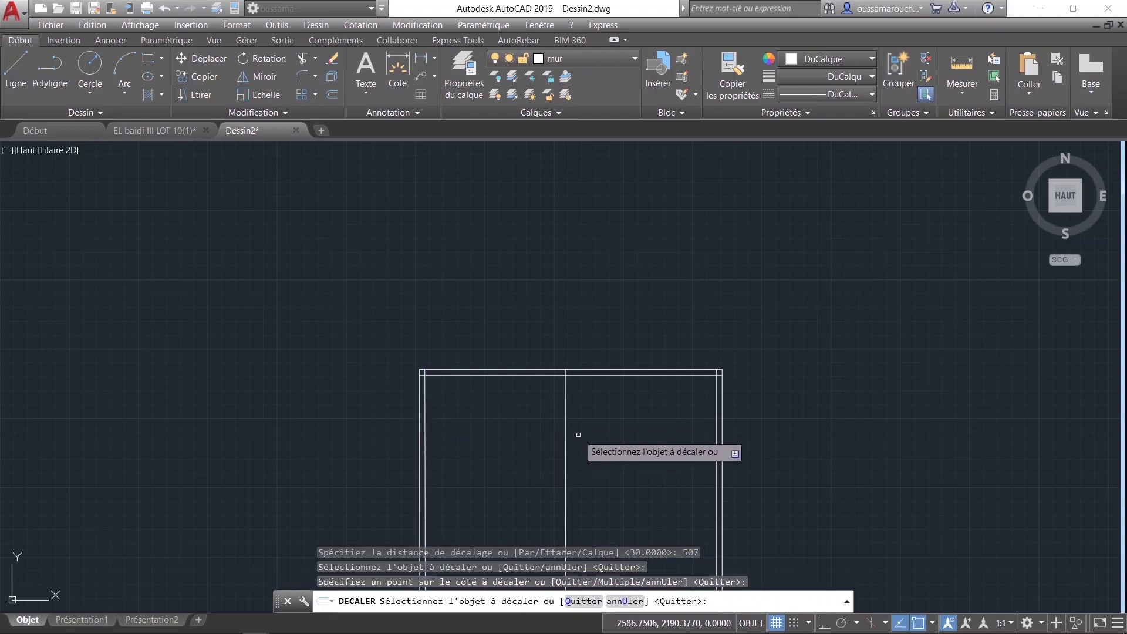
Step: Restart Offset with a distance of 20 and pick the new mullion line
{"action": "key", "text": "Return"}
{"action": "key", "text": "Return"}
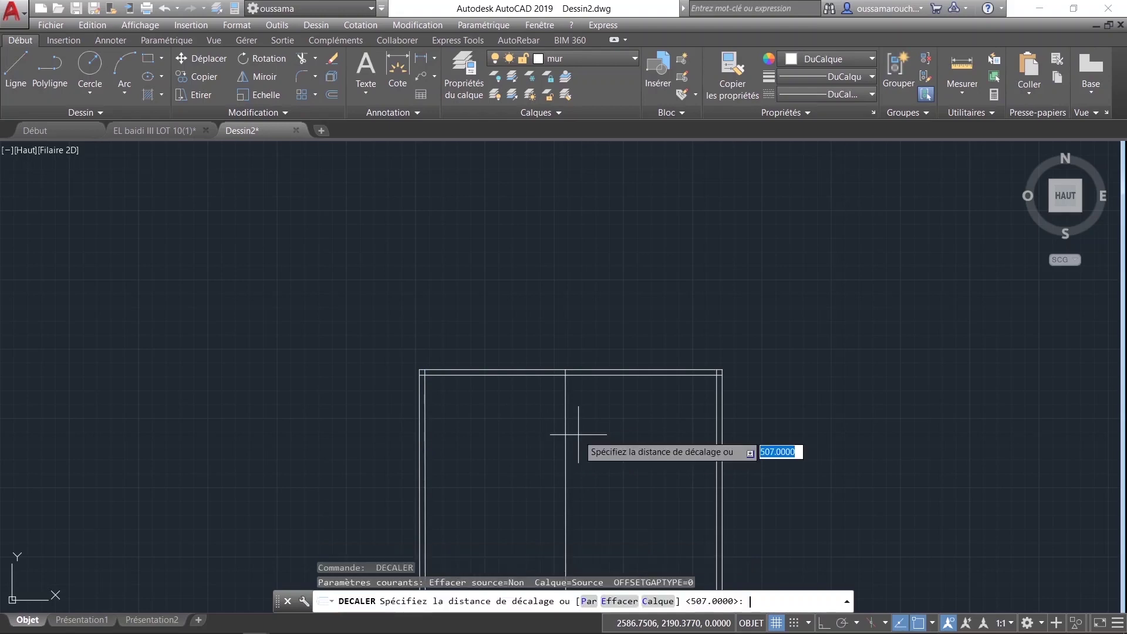
{"action": "type", "text": "0"}
{"action": "key", "text": "Return"}
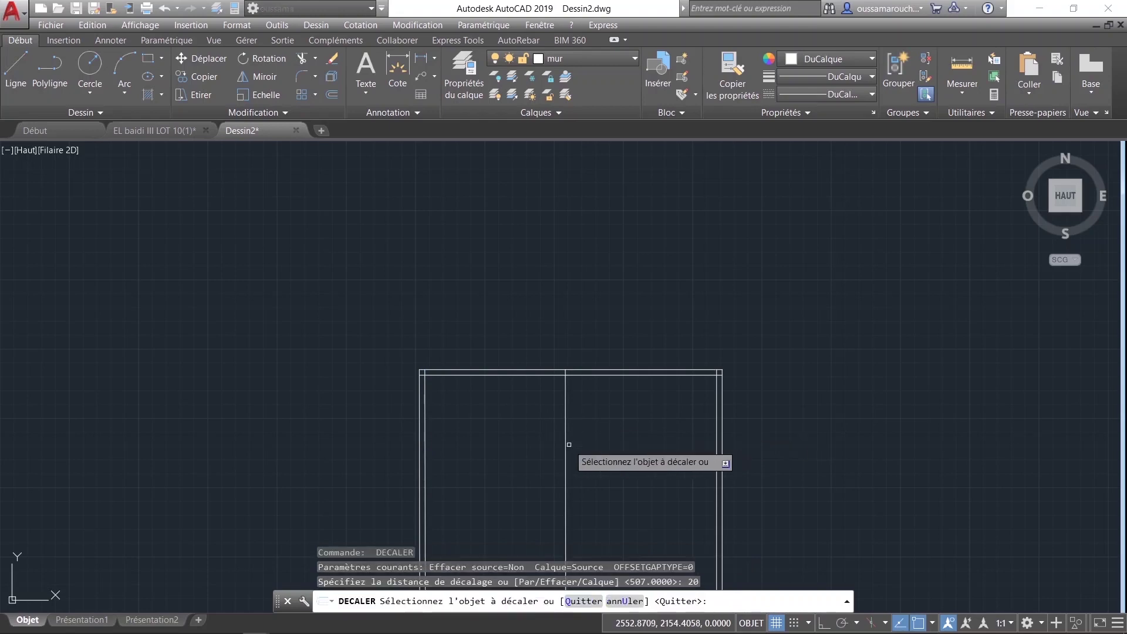
{"action": "left_click", "coordinate": [566, 439]}
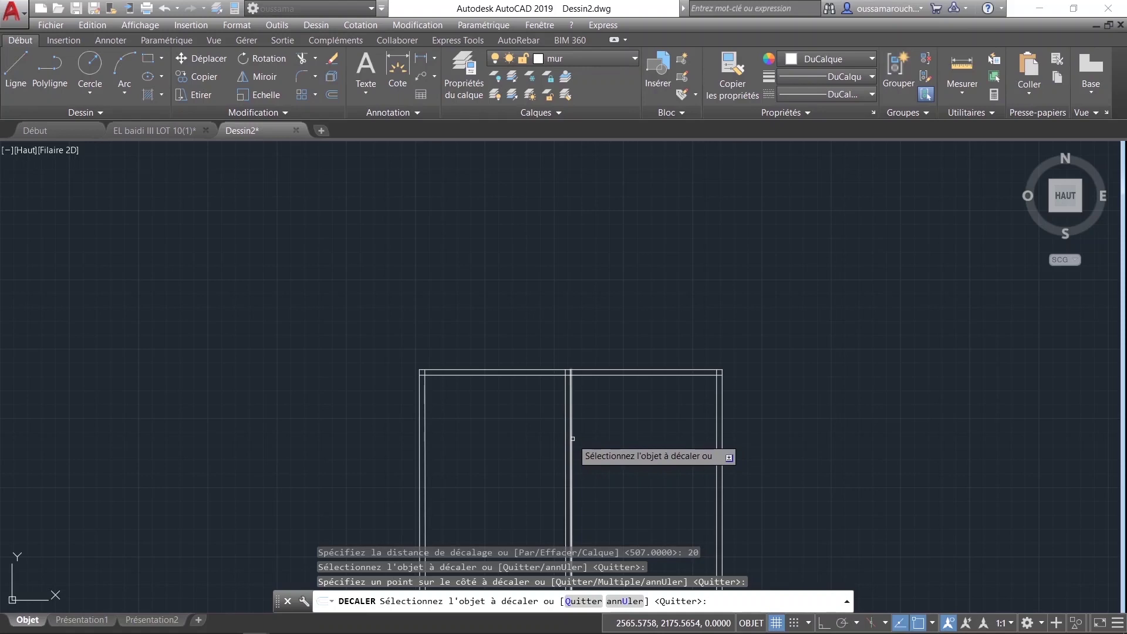
Step: Offset the middle vertical line 227 units to the right
{"action": "key", "text": "Return"}
{"action": "key", "text": "Return"}
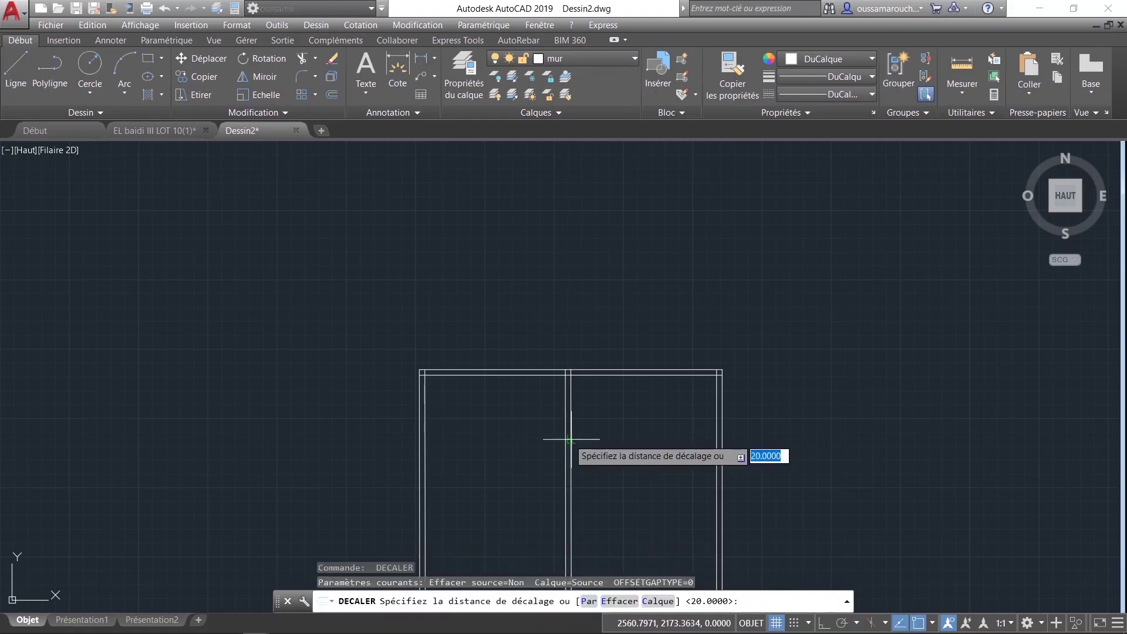
{"action": "type", "text": "227"}
{"action": "key", "text": "Return"}
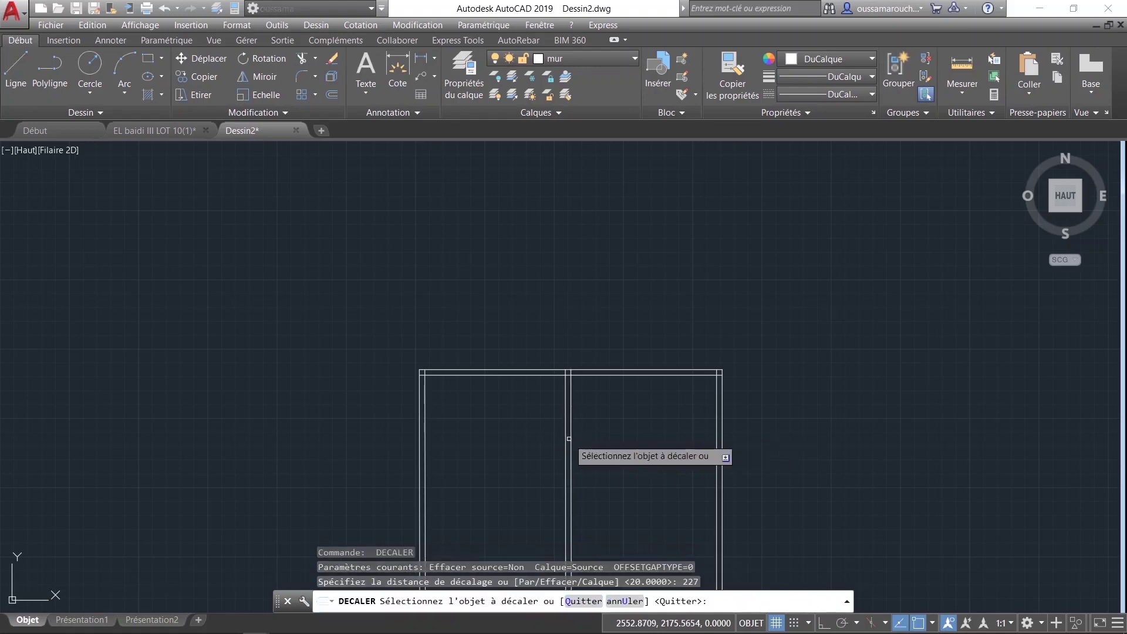
{"action": "left_click", "coordinate": [569, 442]}
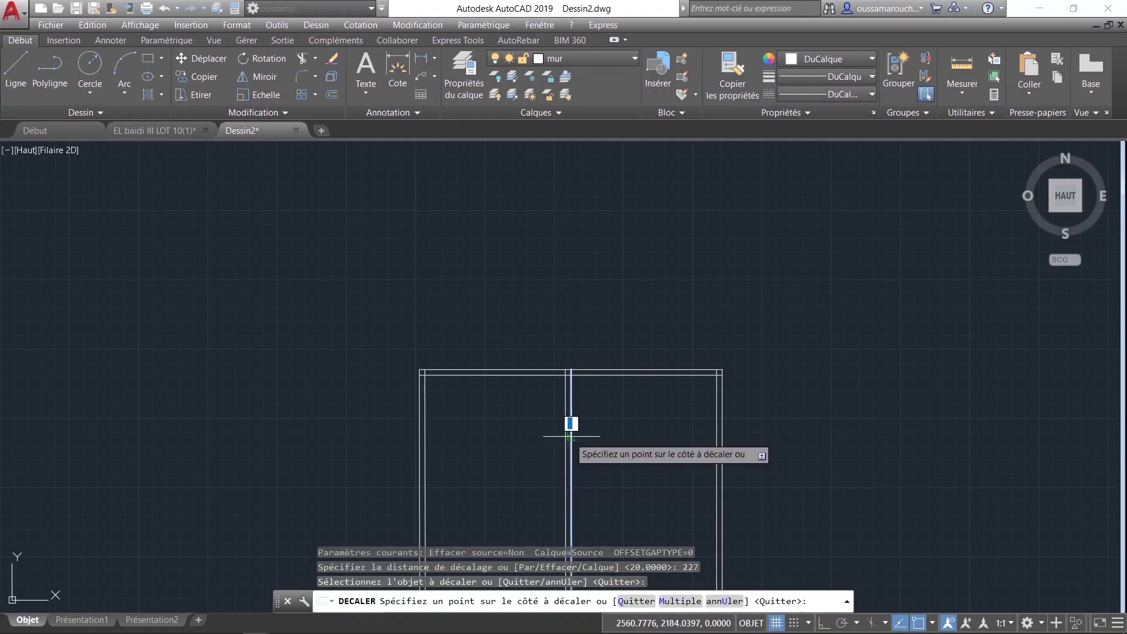
{"action": "left_click", "coordinate": [602, 429]}
{"action": "type", "text": "20"}
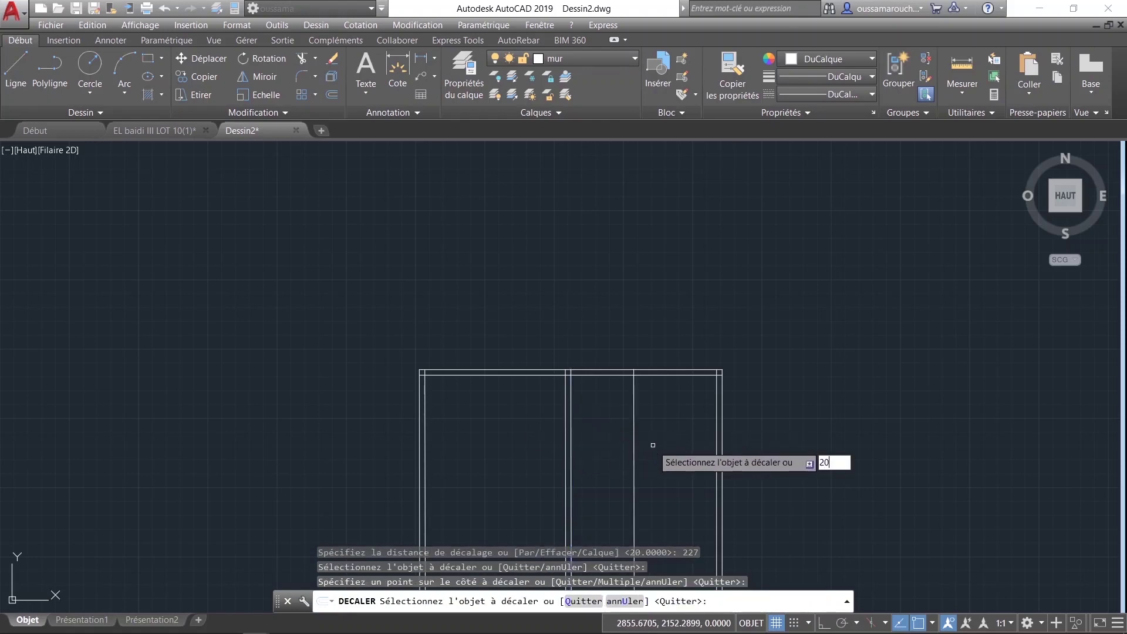
Step: Double the second mullion with a line 20 units to its right
{"action": "key", "text": "Return"}
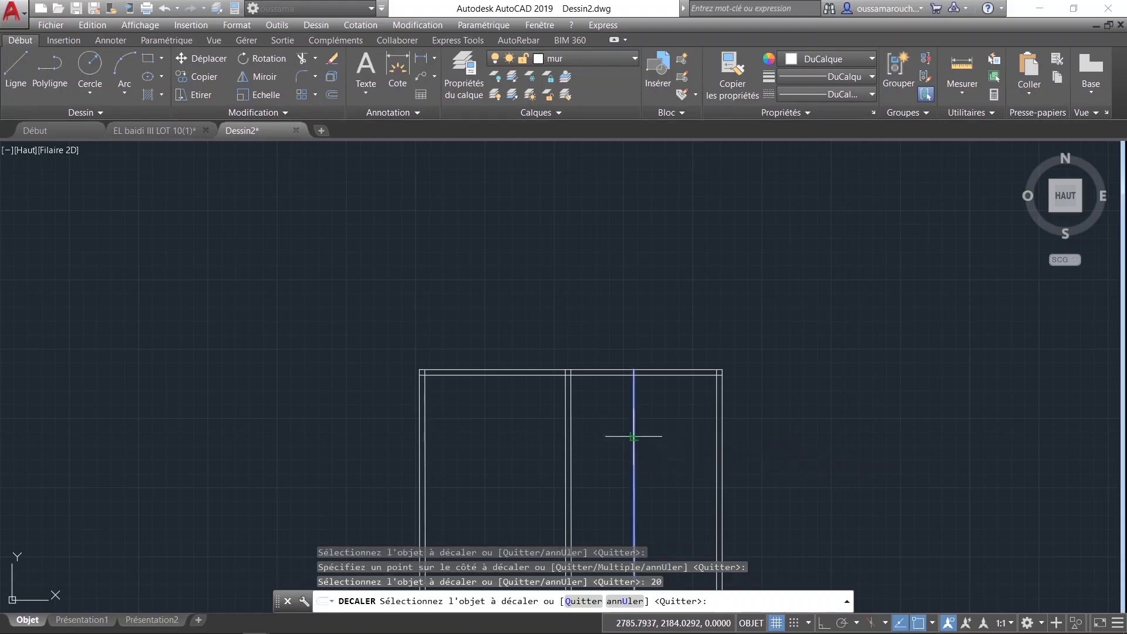
{"action": "left_click", "coordinate": [634, 437]}
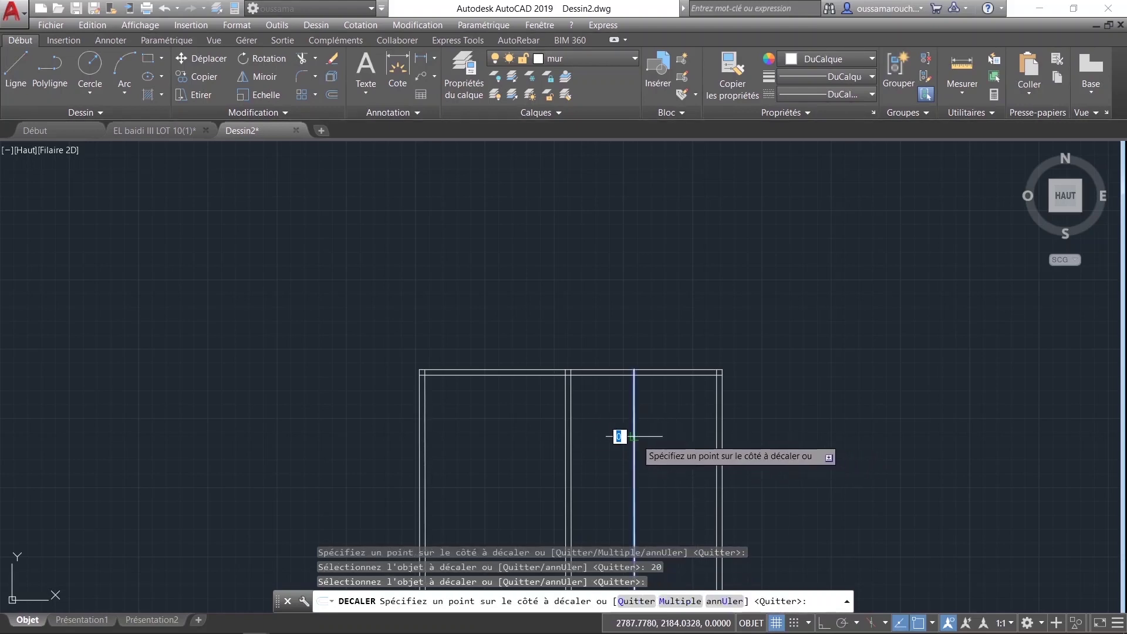
{"action": "key", "text": "Return"}
{"action": "key", "text": "Return"}
{"action": "key", "text": "Return"}
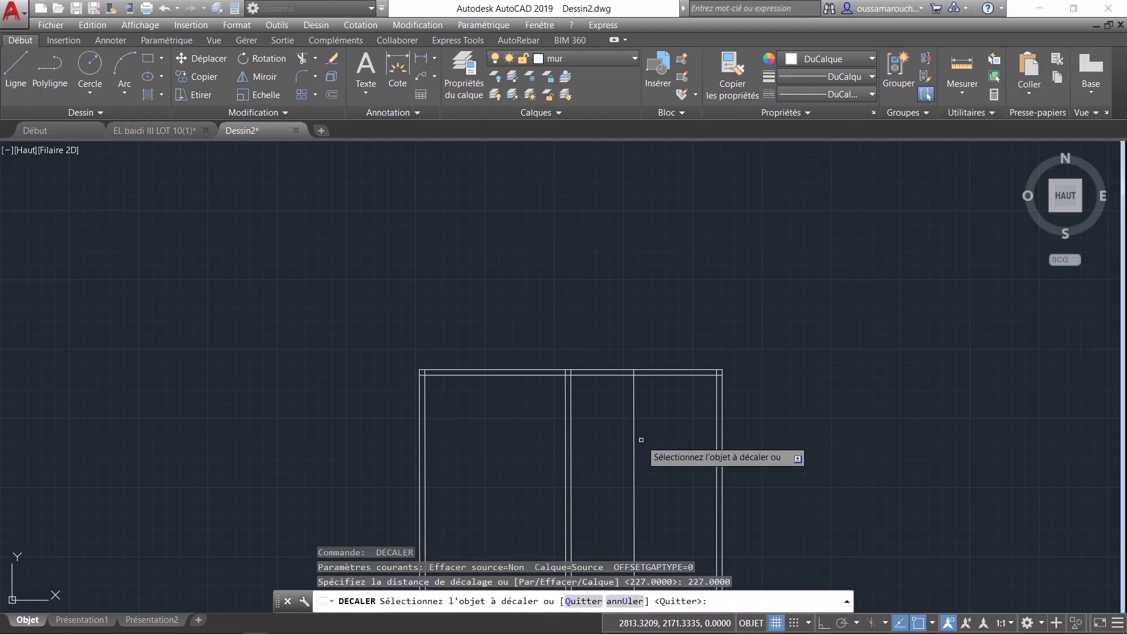
{"action": "key", "text": "Return"}
{"action": "key", "text": "Return"}
{"action": "type", "text": "2"}
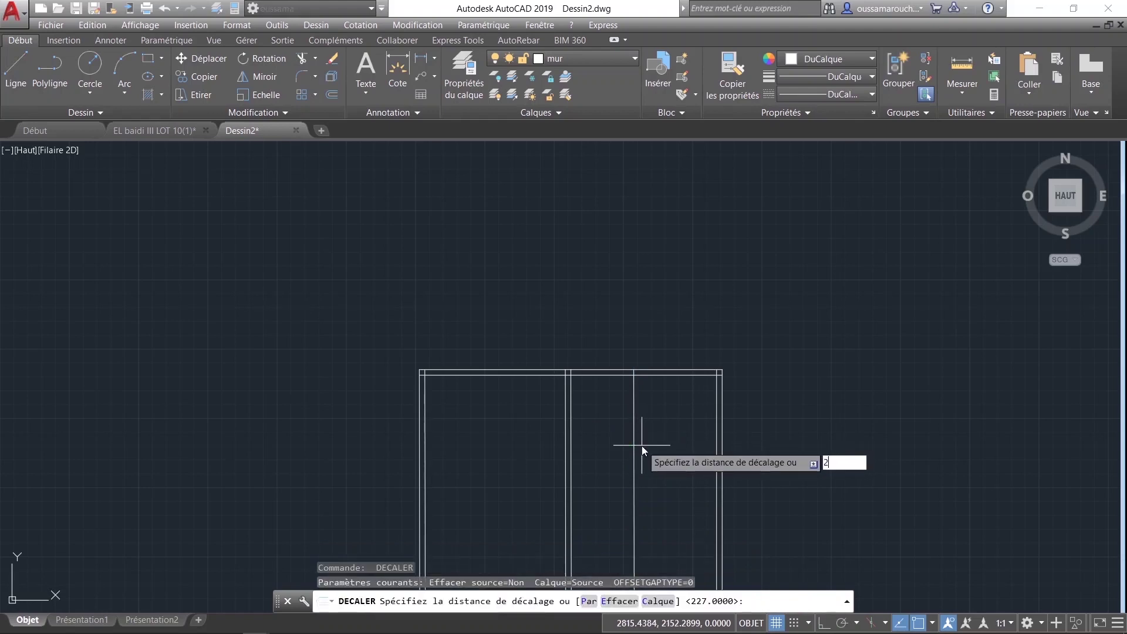
{"action": "type", "text": "0"}
{"action": "key", "text": "Return"}
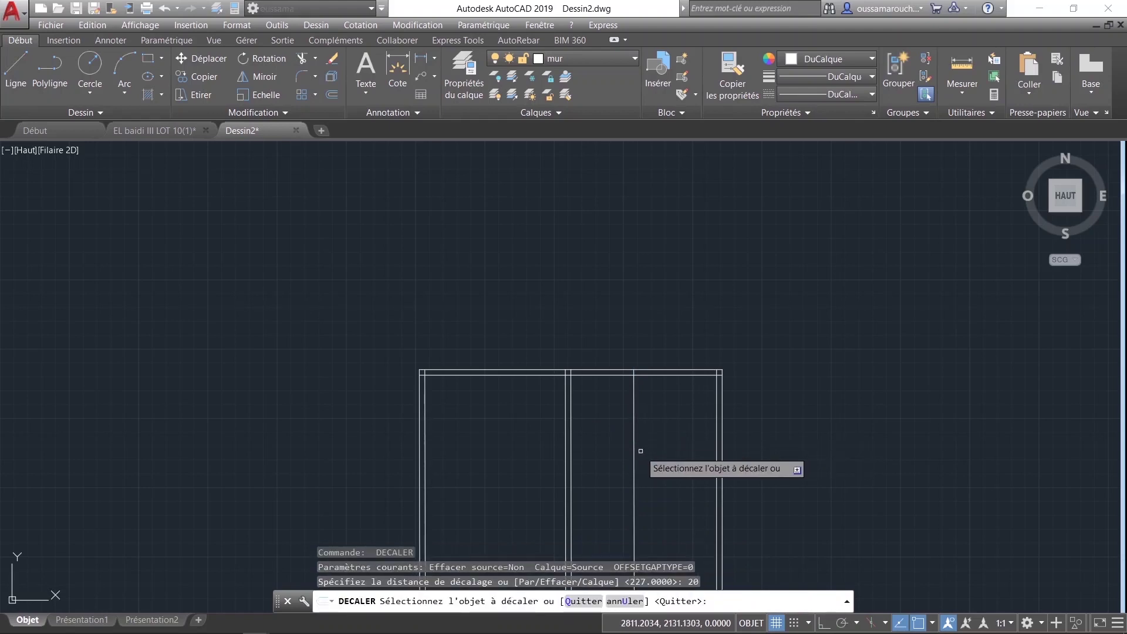
{"action": "left_click", "coordinate": [634, 449]}
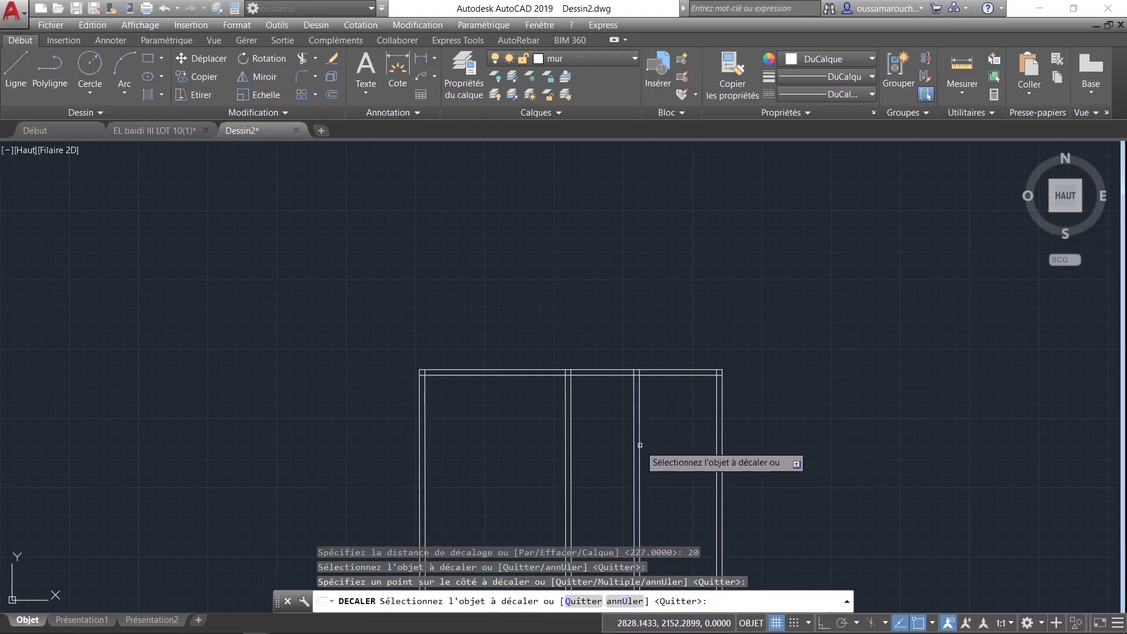
Step: Add a line 20 units below the top frame edge
{"action": "scroll", "coordinate": [640, 445], "scroll_direction": "down", "scroll_amount": 3}
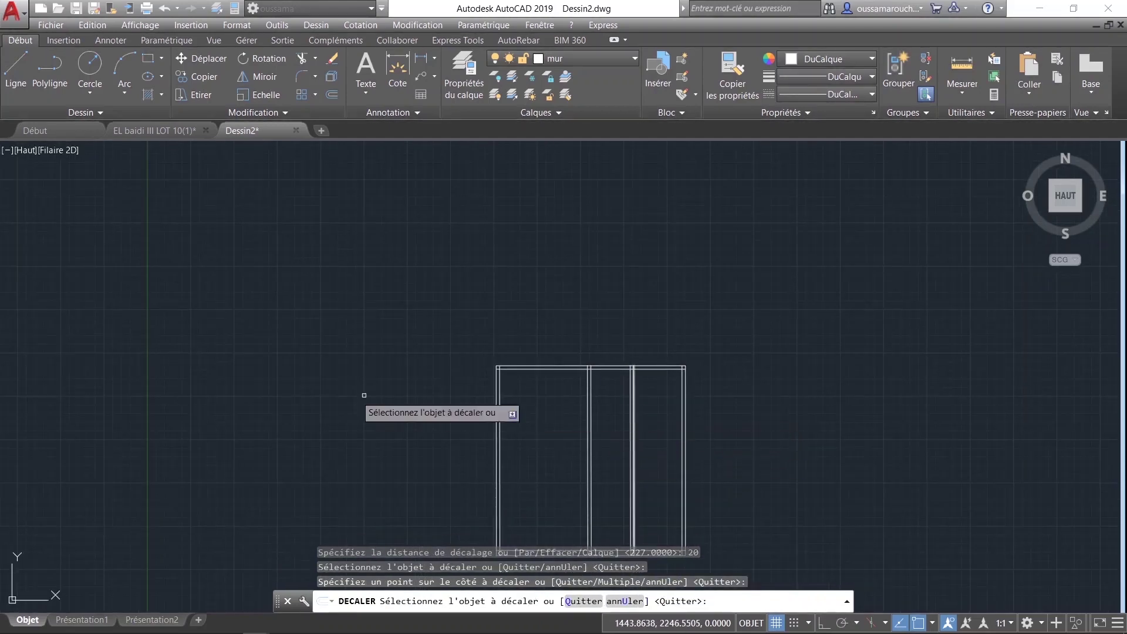
{"action": "scroll", "coordinate": [472, 440], "scroll_direction": "up", "scroll_amount": 2}
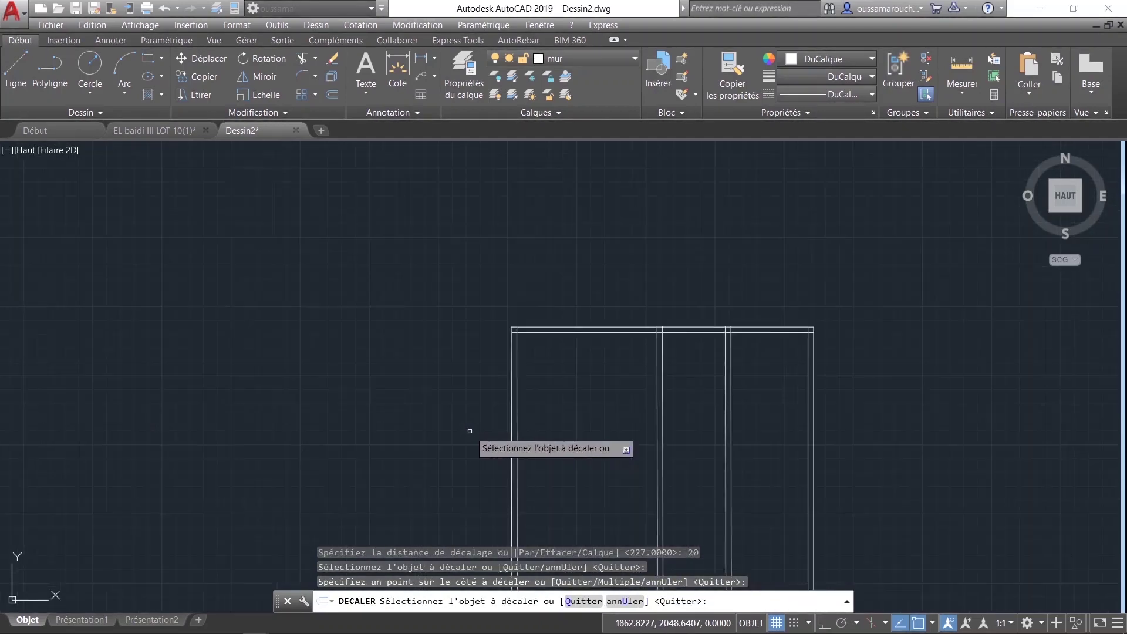
{"action": "left_click", "coordinate": [569, 332]}
{"action": "left_click", "coordinate": [574, 382]}
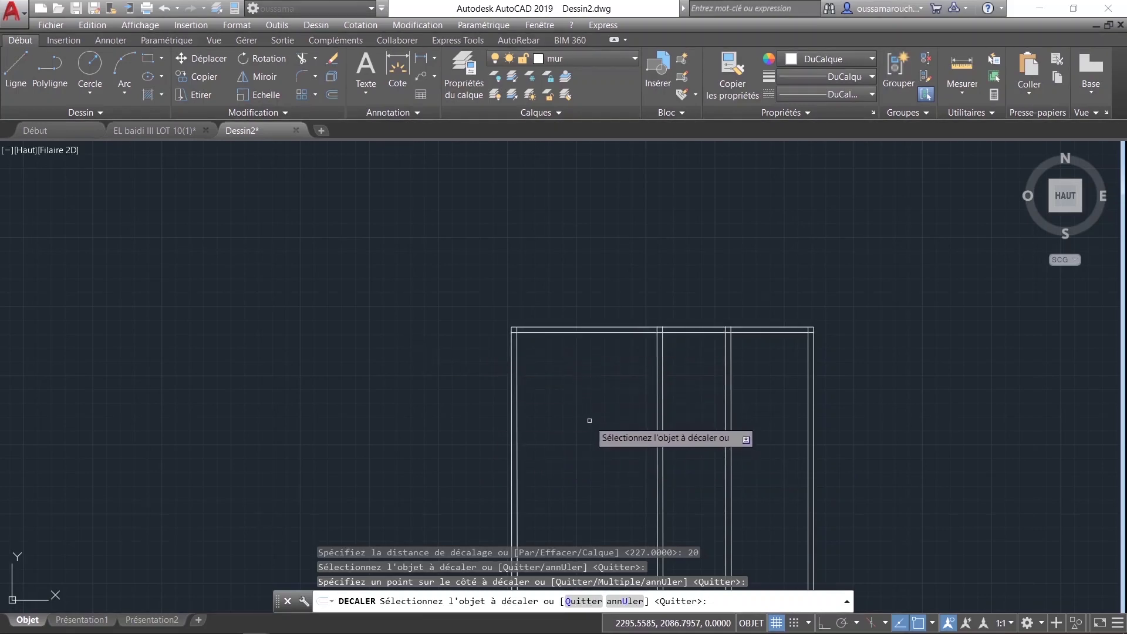
Step: Offset the top window-frame line 400 units downward inside the frame to form the transom
{"action": "key", "text": "Return"}
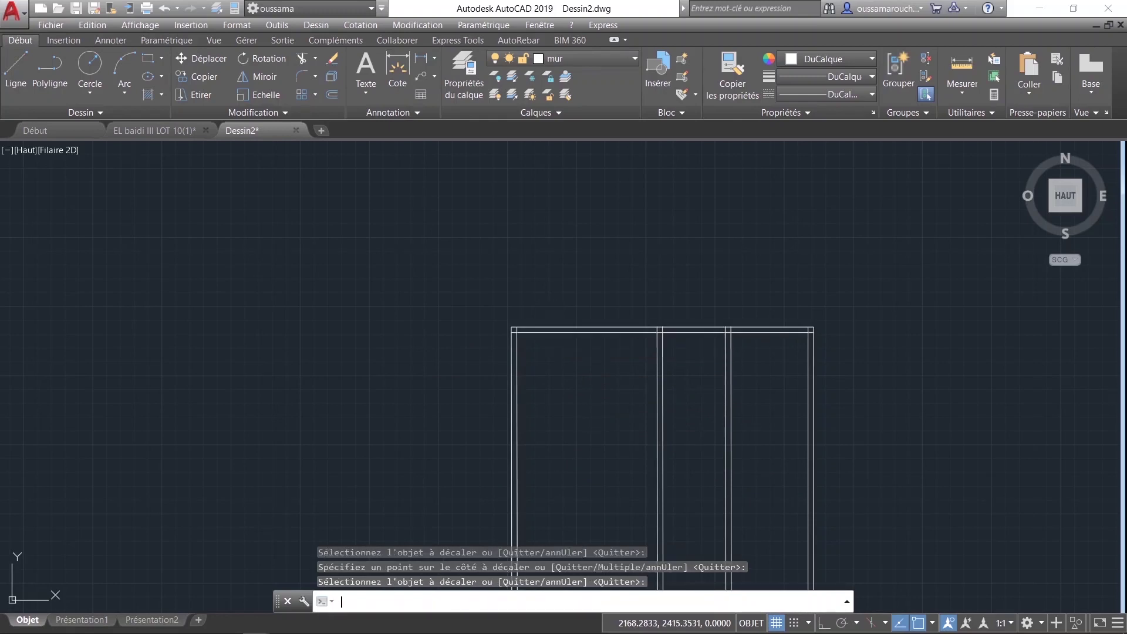
{"action": "key", "text": "Return"}
{"action": "type", "text": "400"}
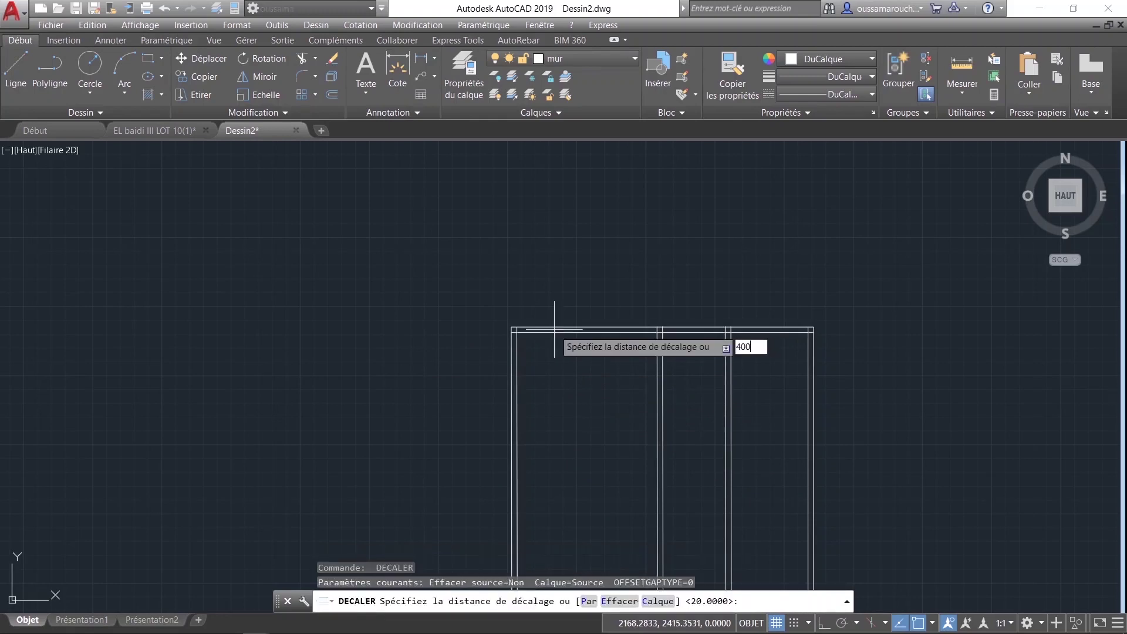
{"action": "key", "text": "Return"}
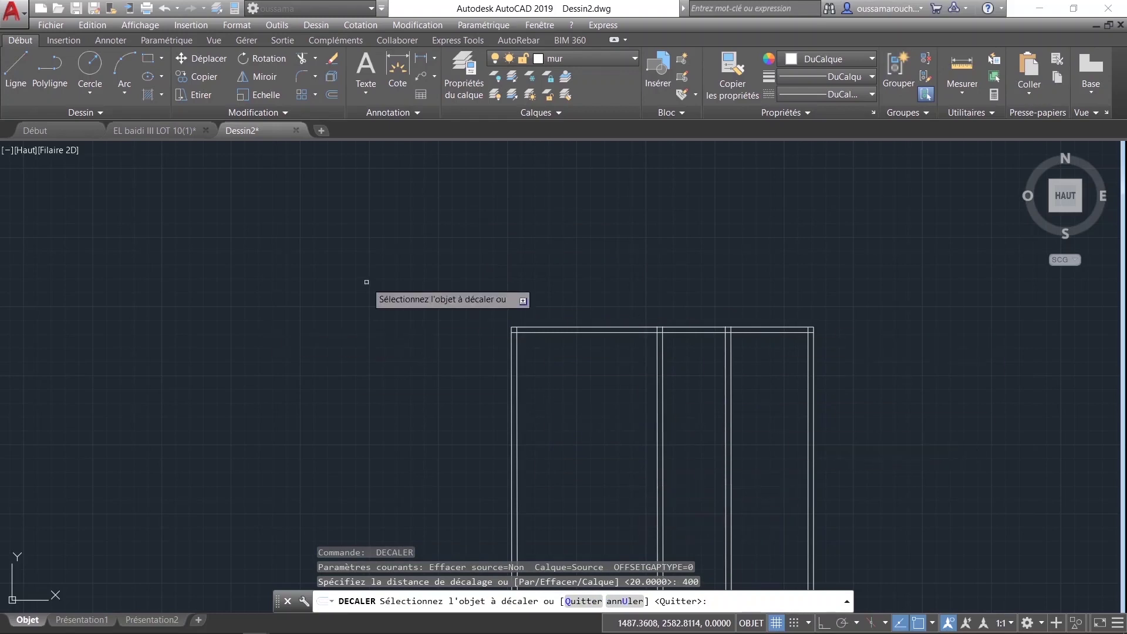
{"action": "left_click", "coordinate": [574, 328]}
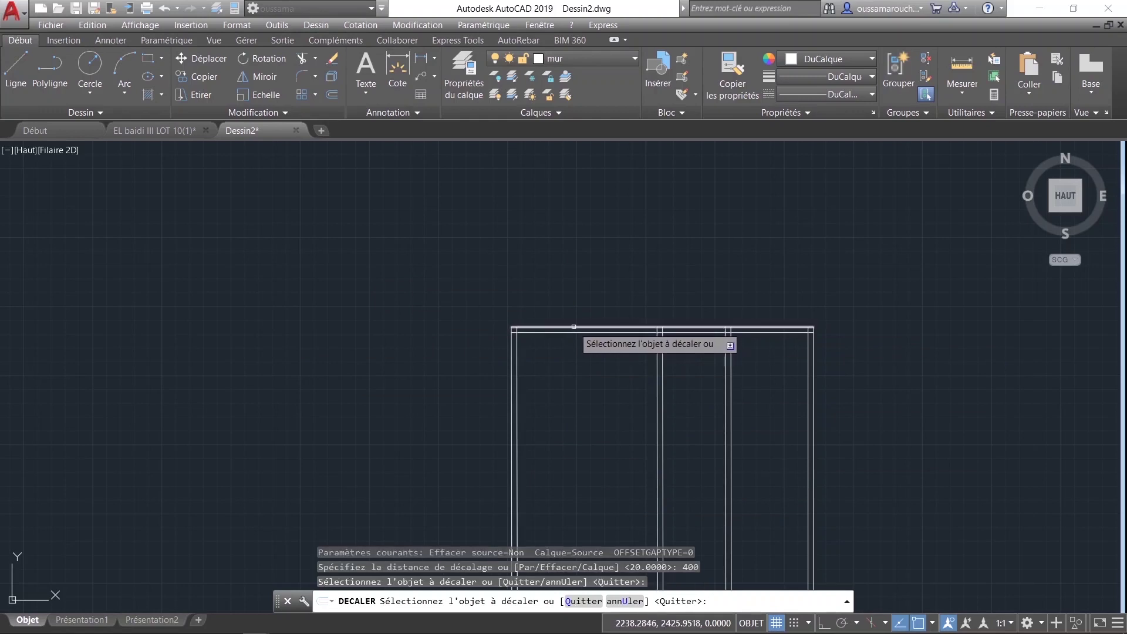
{"action": "left_click", "coordinate": [574, 327]}
{"action": "left_click", "coordinate": [567, 440]}
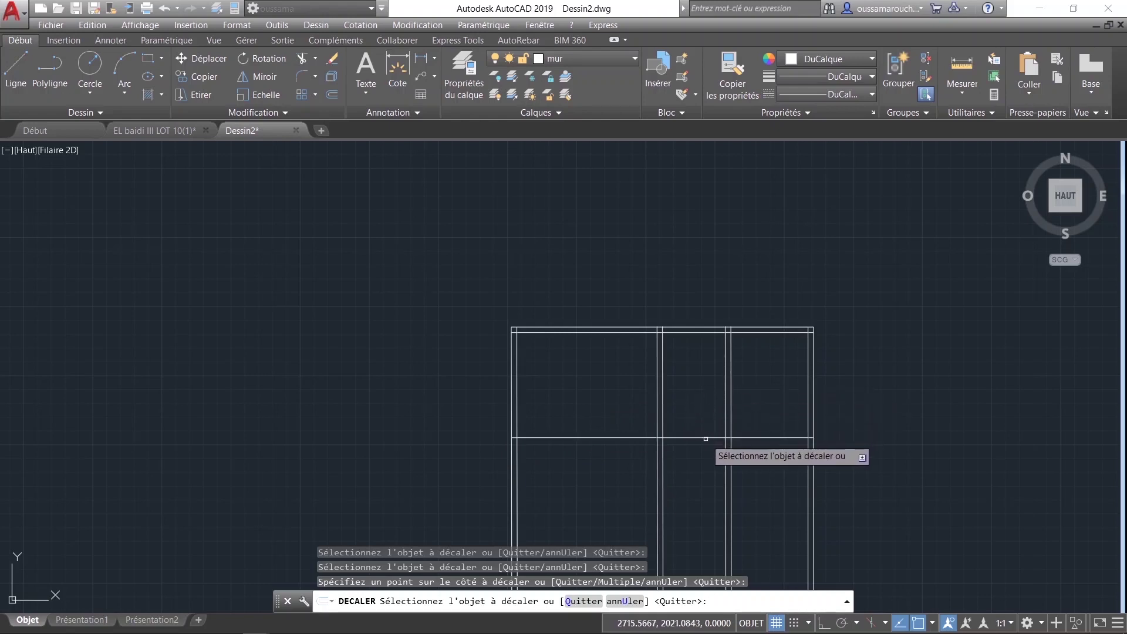
Step: Trim the transom line's right end back to the second vertical mullion
{"action": "left_click", "coordinate": [304, 63]}
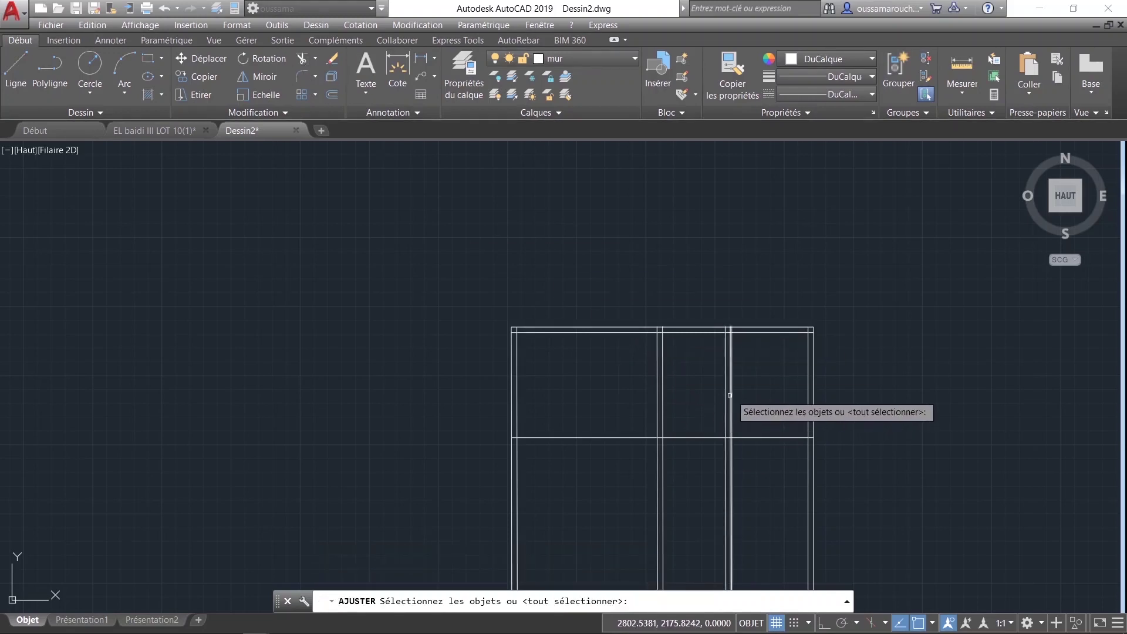
{"action": "left_click", "coordinate": [728, 414]}
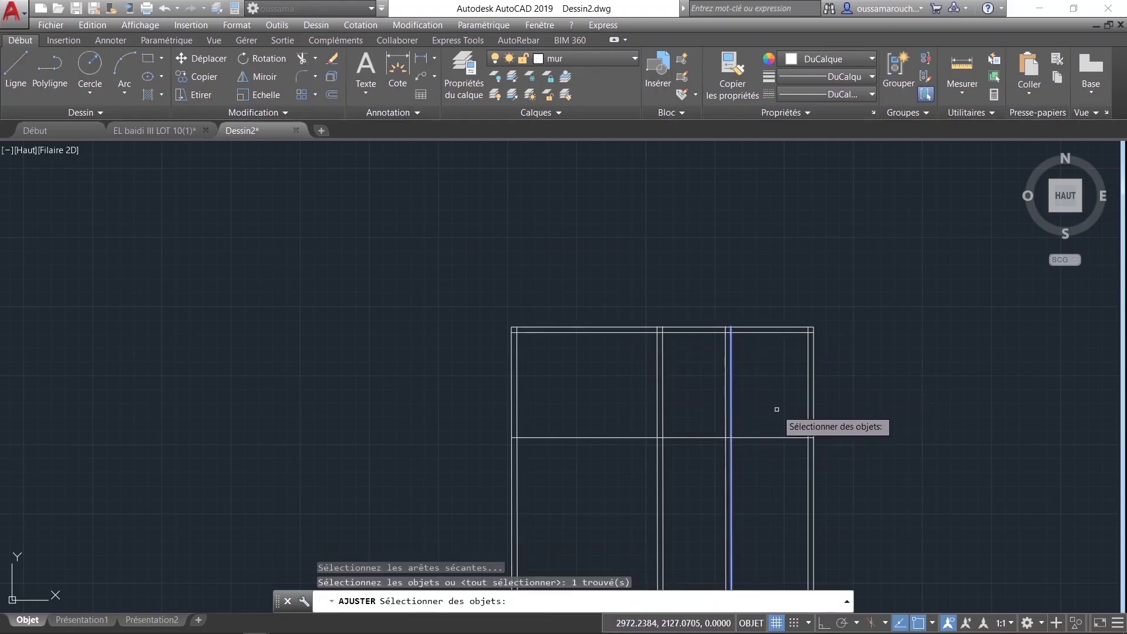
{"action": "key", "text": "Return"}
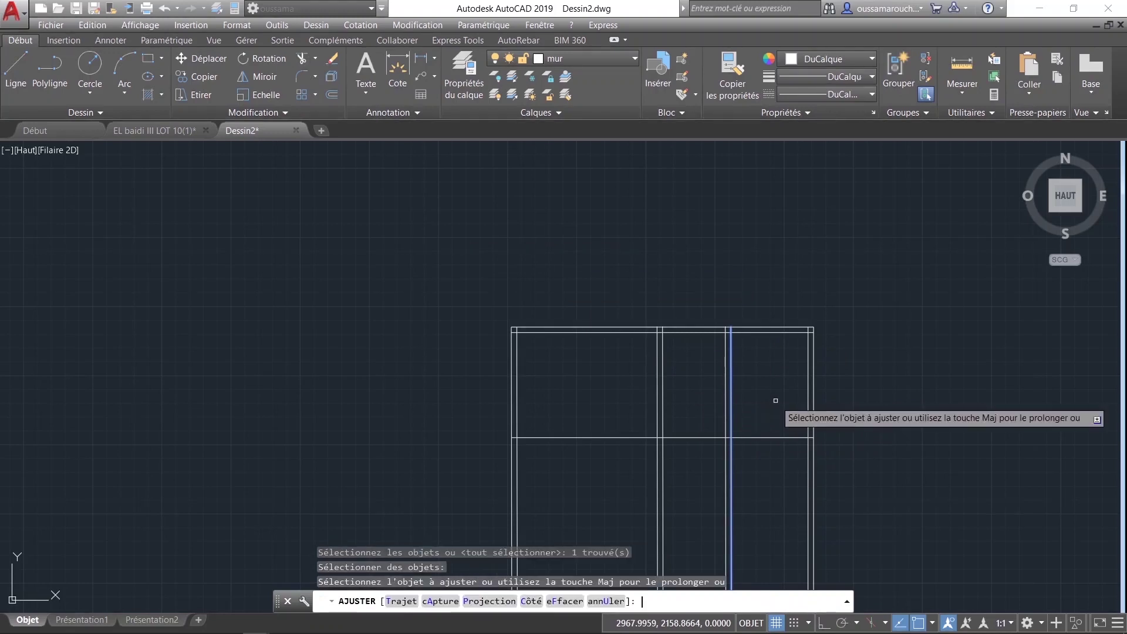
{"action": "left_click", "coordinate": [777, 401]}
{"action": "left_click", "coordinate": [768, 453]}
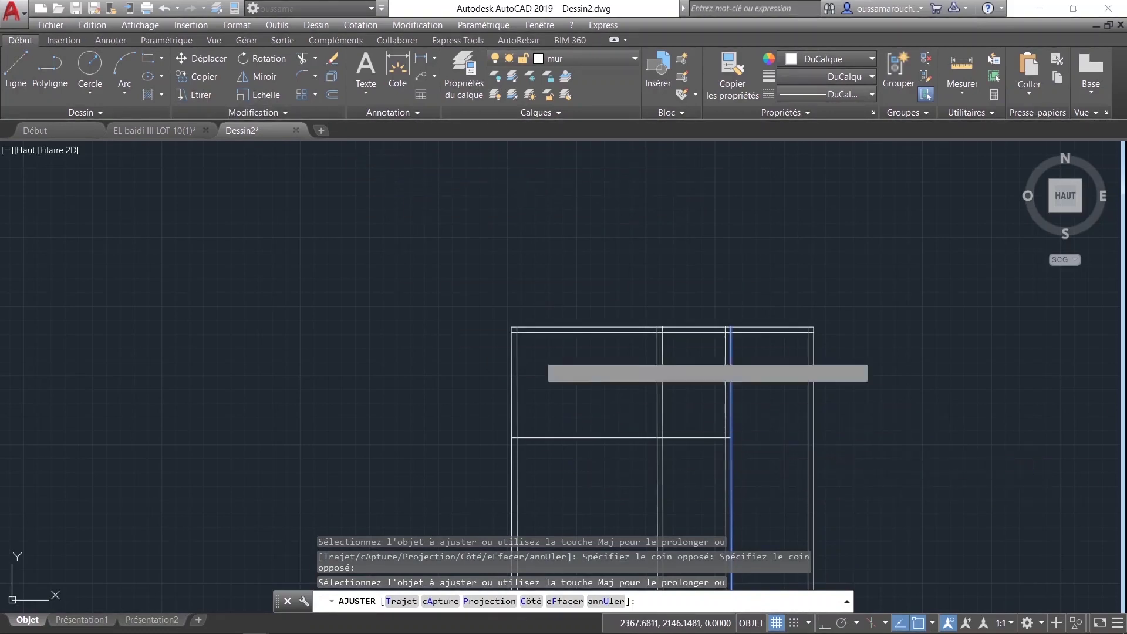
Step: Start a new offset with a distance of 20
{"action": "left_click", "coordinate": [336, 97]}
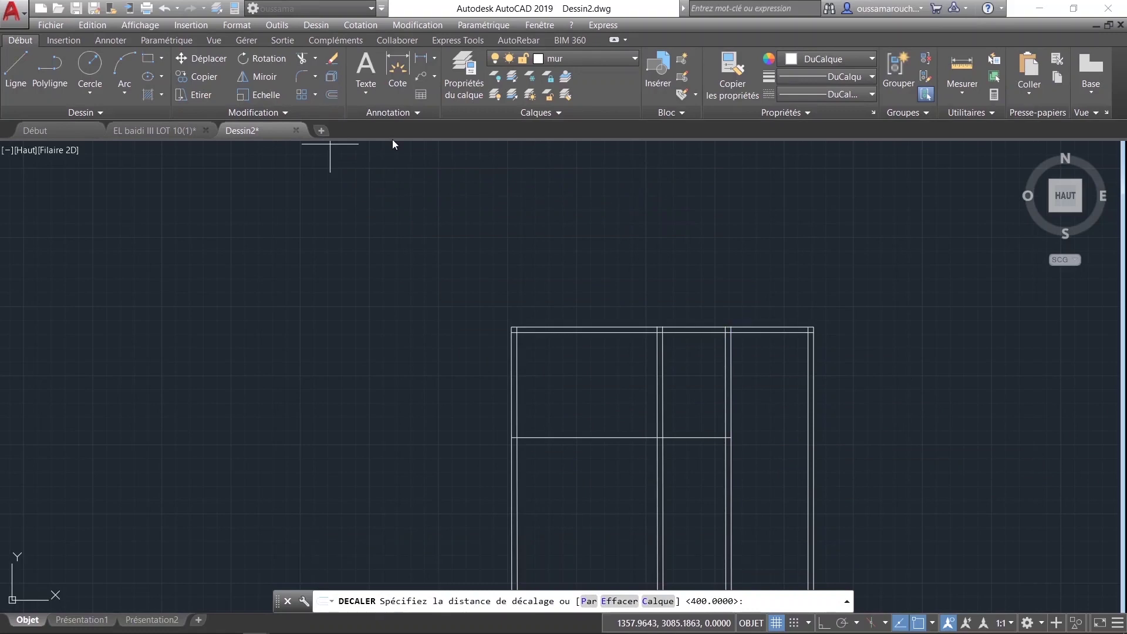
{"action": "type", "text": "20"}
{"action": "key", "text": "Return"}
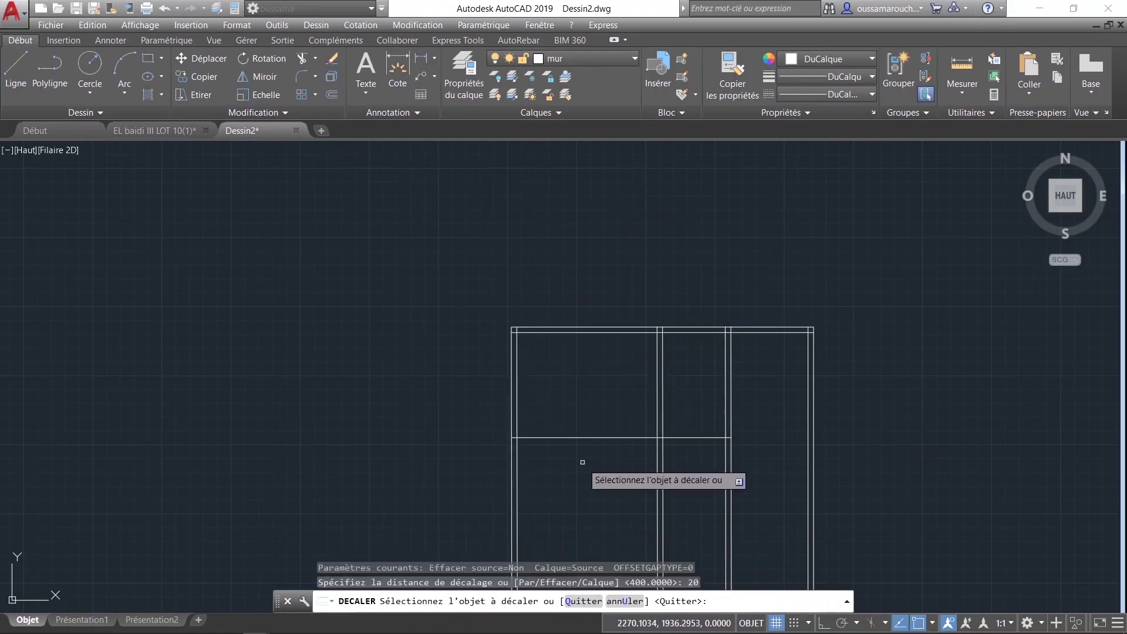
Step: Offset the transom line 20 units below, then add another copy 10 units away
{"action": "left_click", "coordinate": [580, 438]}
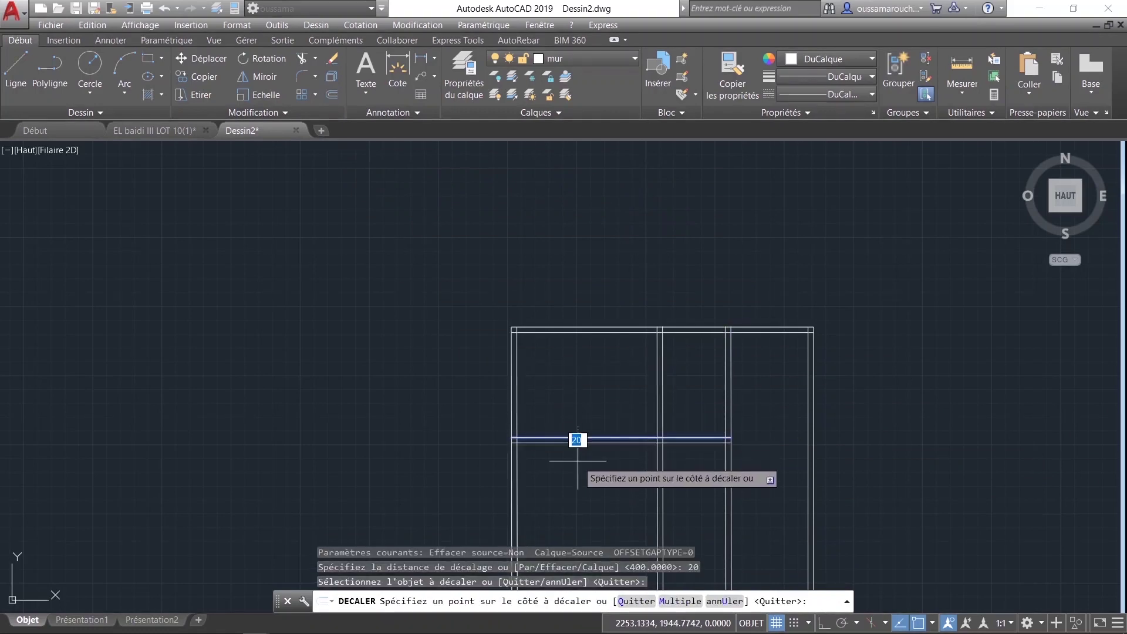
{"action": "scroll", "coordinate": [692, 470], "scroll_direction": "up", "scroll_amount": 3}
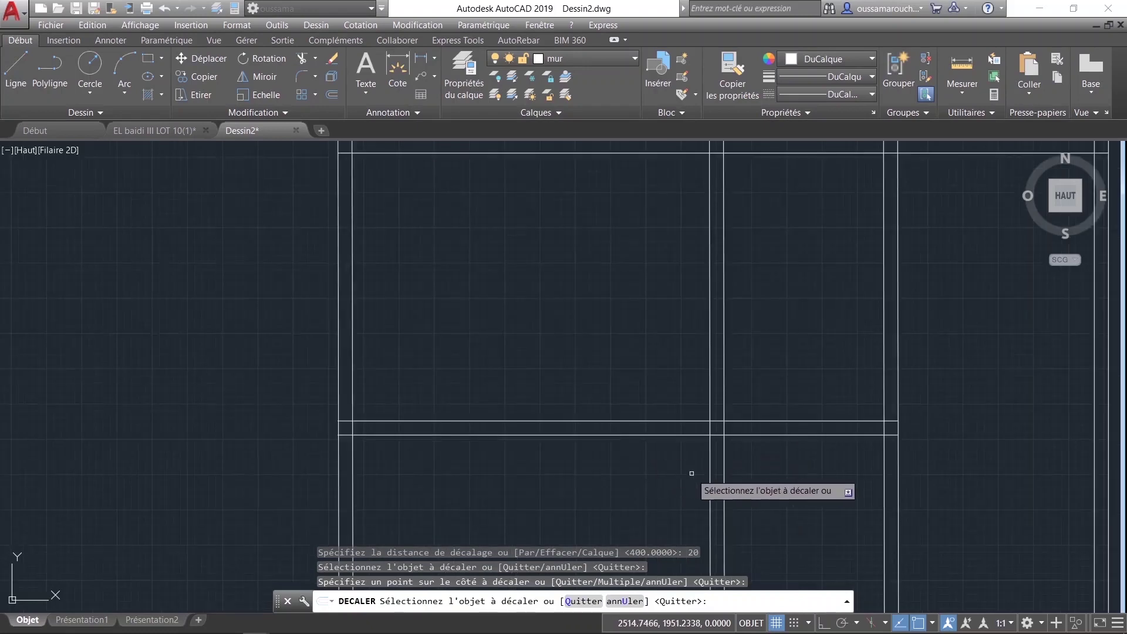
{"action": "scroll", "coordinate": [624, 491], "scroll_direction": "up", "scroll_amount": 1}
{"action": "scroll", "coordinate": [639, 473], "scroll_direction": "up", "scroll_amount": 1}
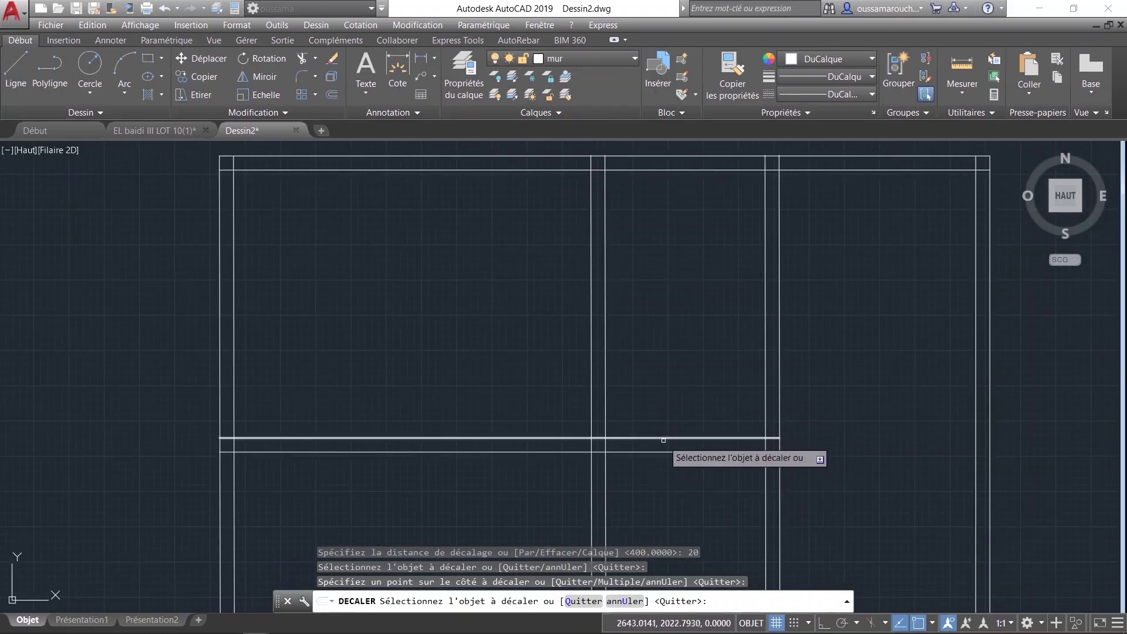
{"action": "key", "text": "Return"}
{"action": "key", "text": "Return"}
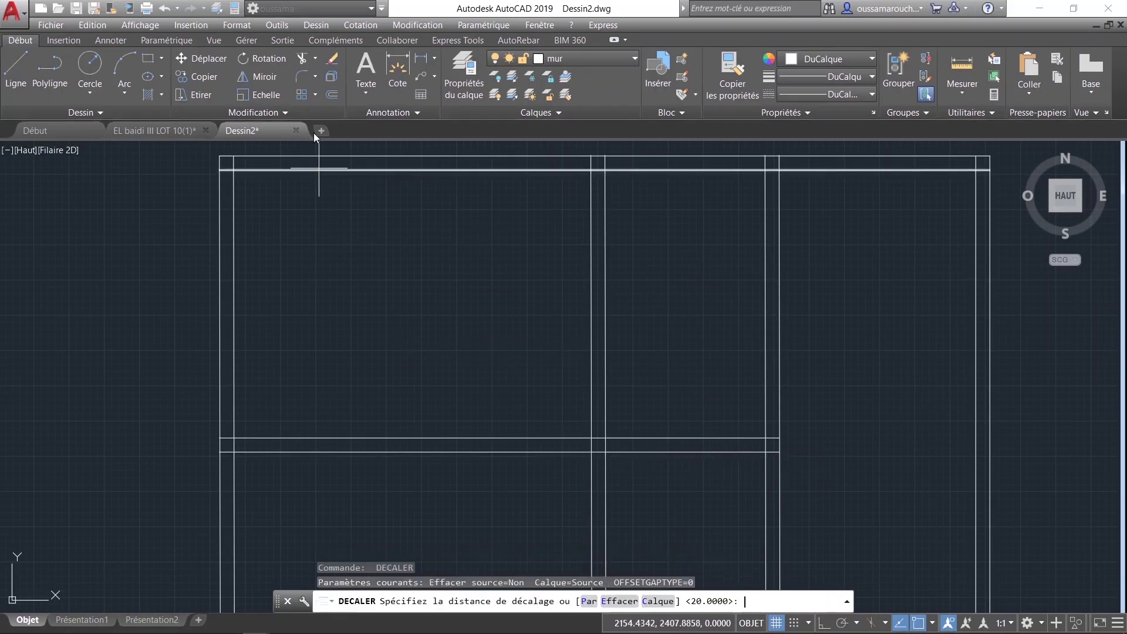
{"action": "type", "text": "10"}
{"action": "key", "text": "Return"}
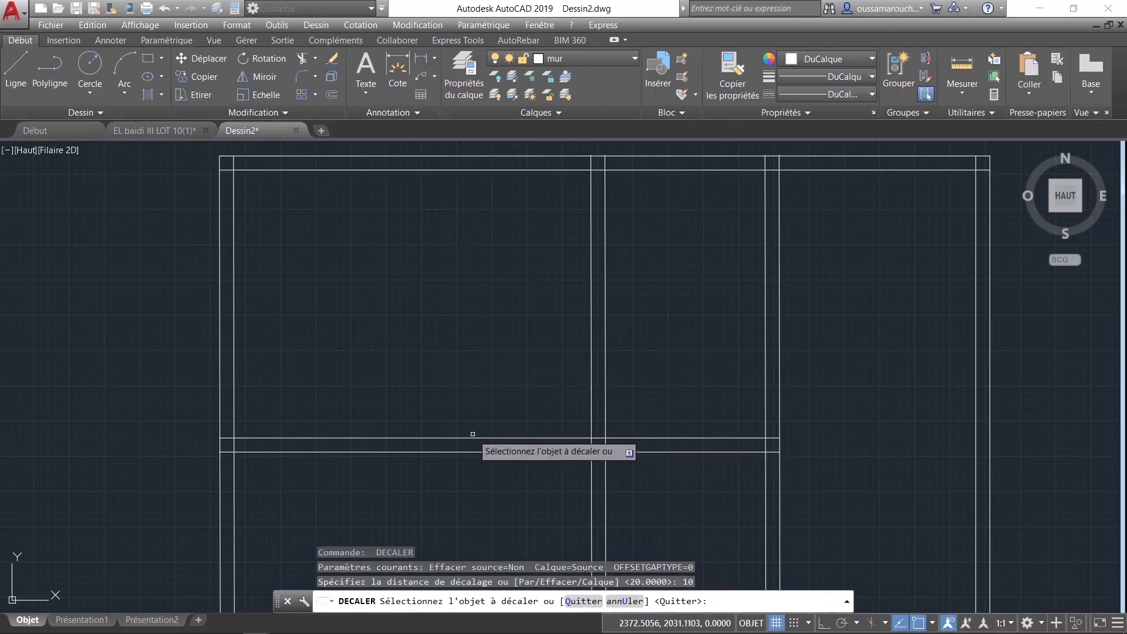
{"action": "left_click", "coordinate": [466, 452]}
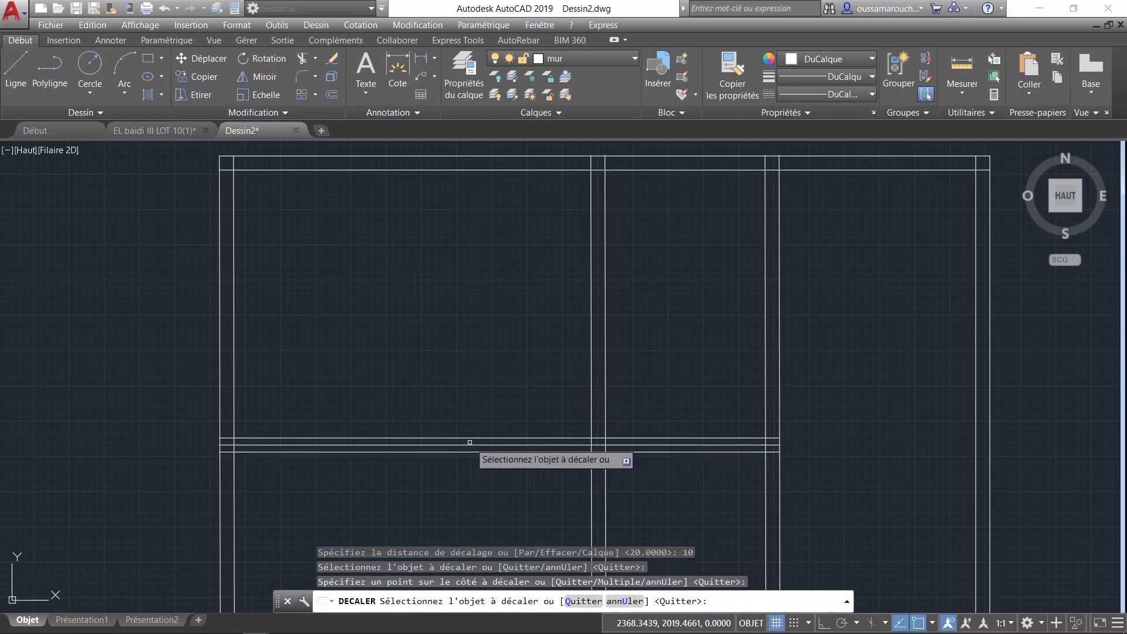
{"action": "key", "text": "Escape"}
{"action": "left_click", "coordinate": [627, 437]}
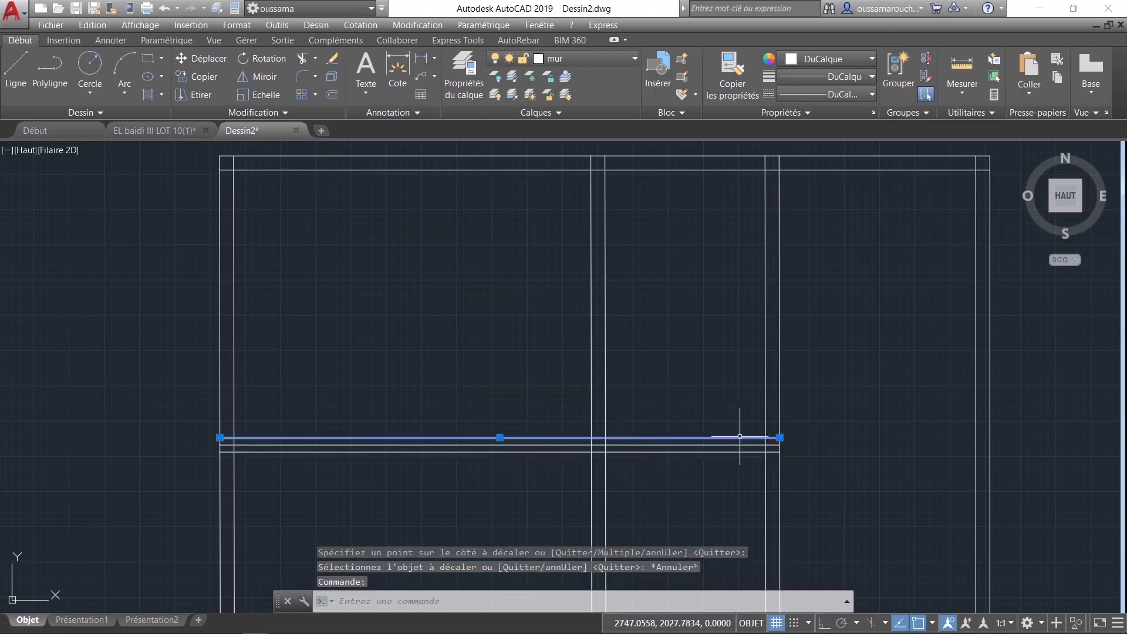
Step: Pull the upper transom line's right end back to the mullion
{"action": "left_click", "coordinate": [779, 437]}
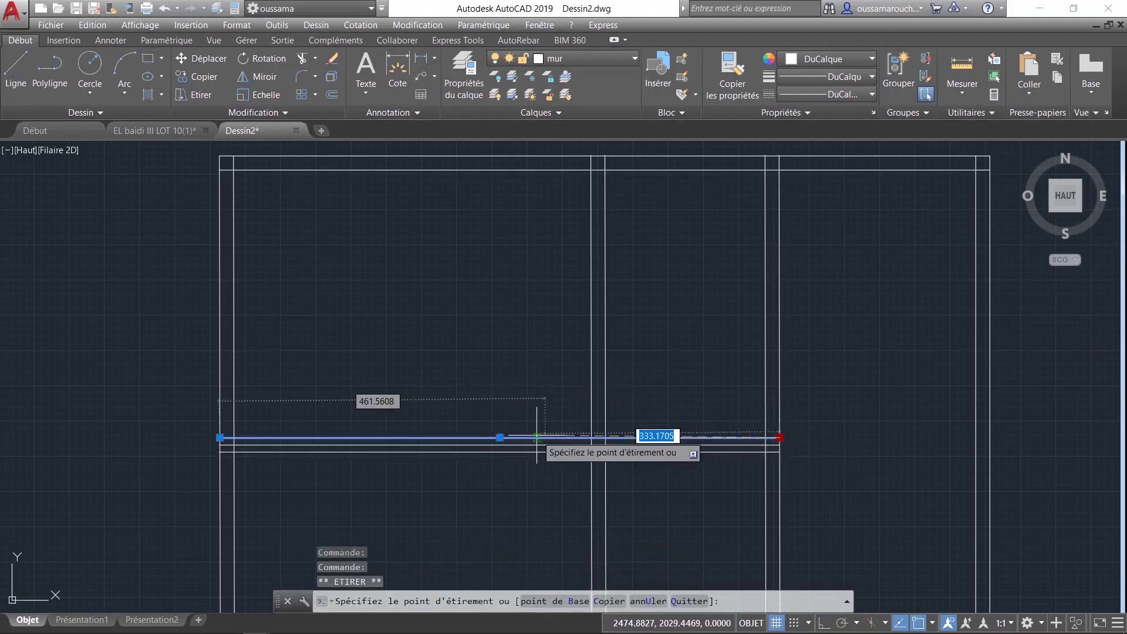
{"action": "left_click", "coordinate": [605, 437]}
{"action": "key", "text": "Escape"}
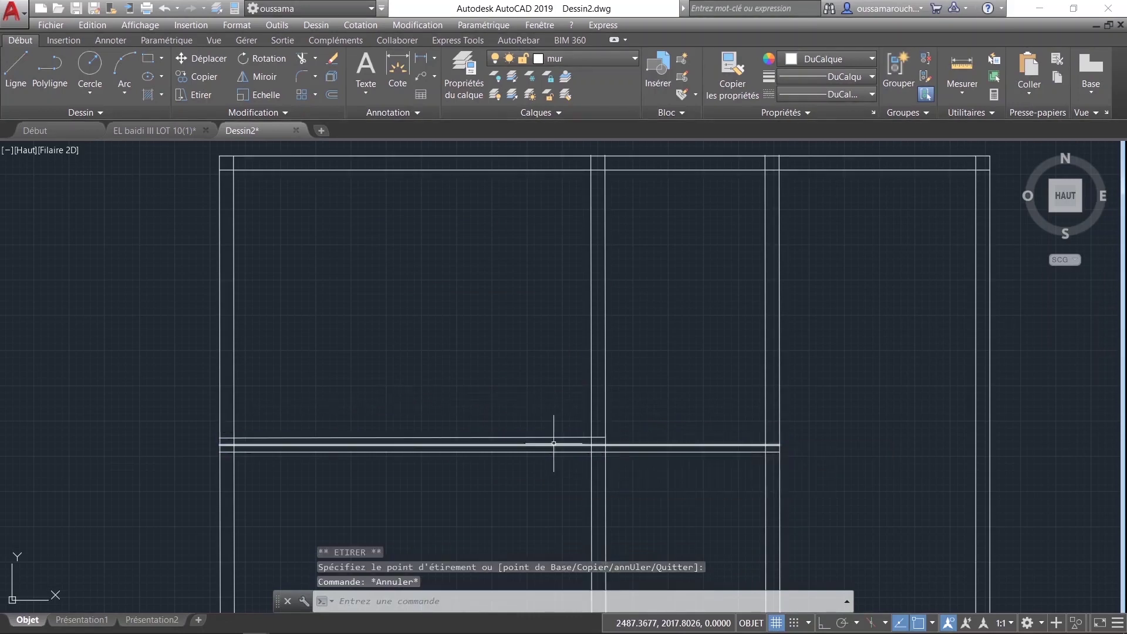
{"action": "left_click", "coordinate": [549, 444]}
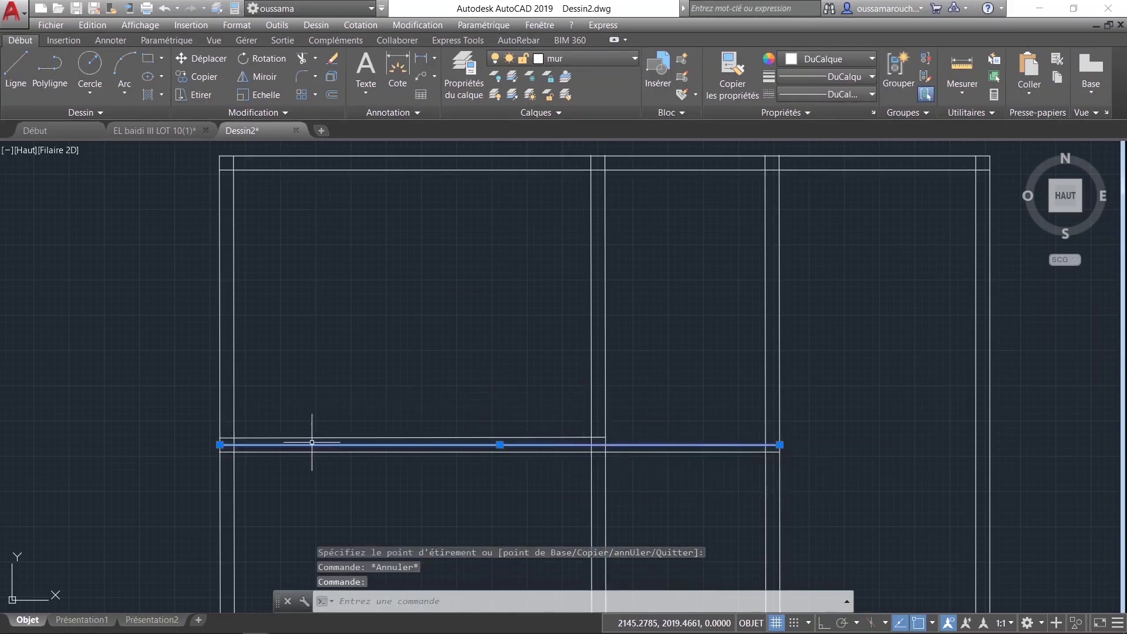
{"action": "left_click", "coordinate": [221, 444]}
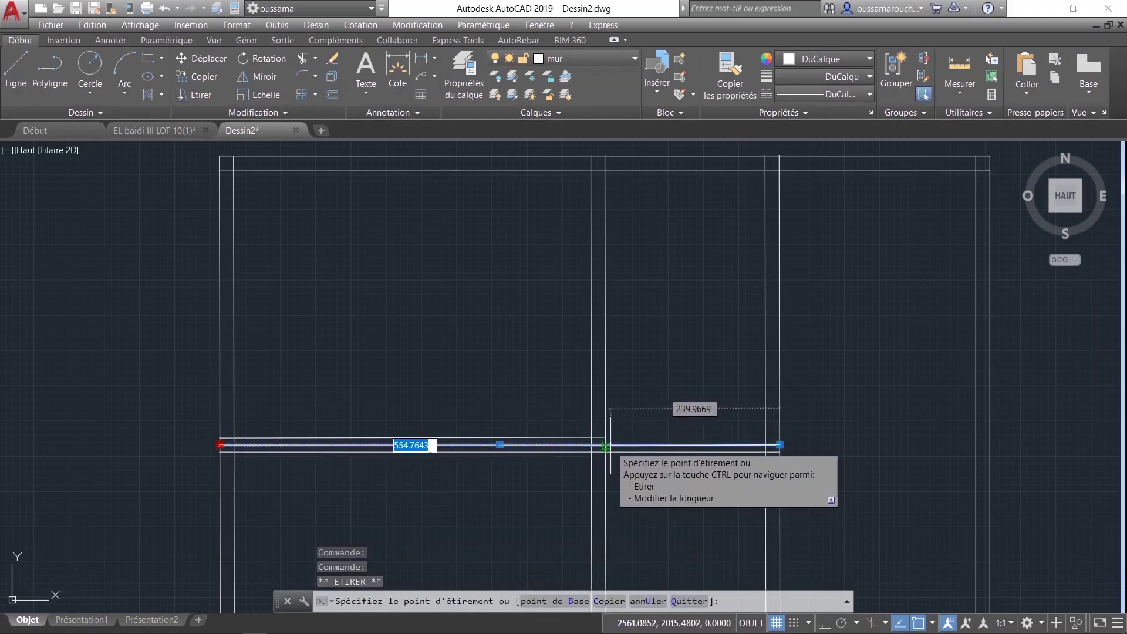
{"action": "key", "text": "Escape"}
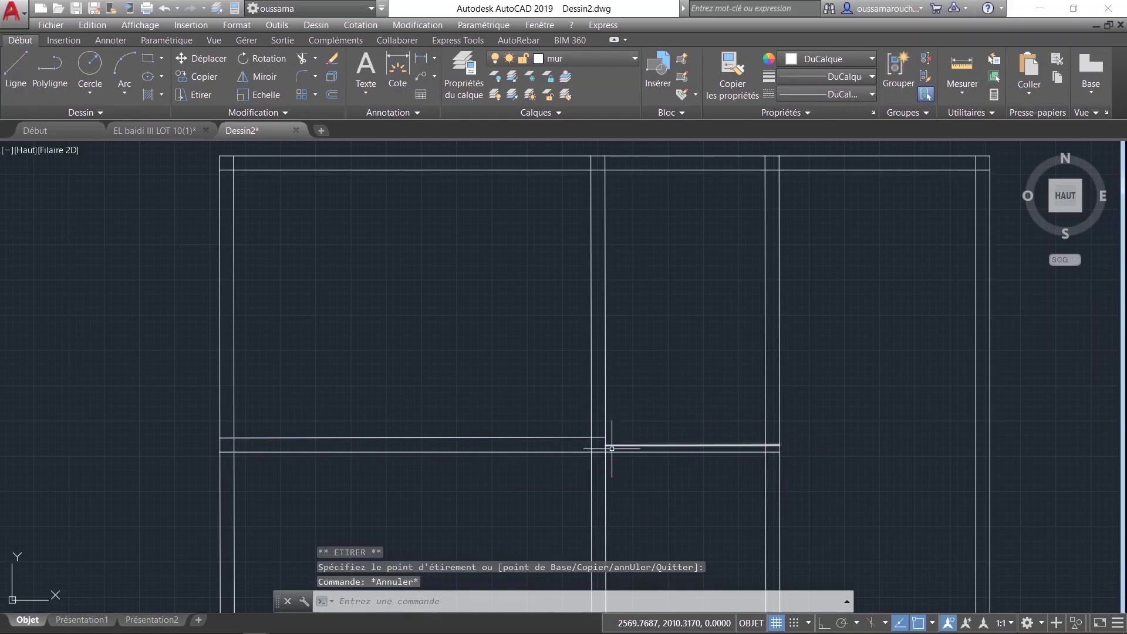
Step: Zoom out and pan back to the whole floor plan
{"action": "scroll", "coordinate": [684, 306], "scroll_direction": "down", "scroll_amount": 4}
{"action": "scroll", "coordinate": [705, 352], "scroll_direction": "down", "scroll_amount": 2}
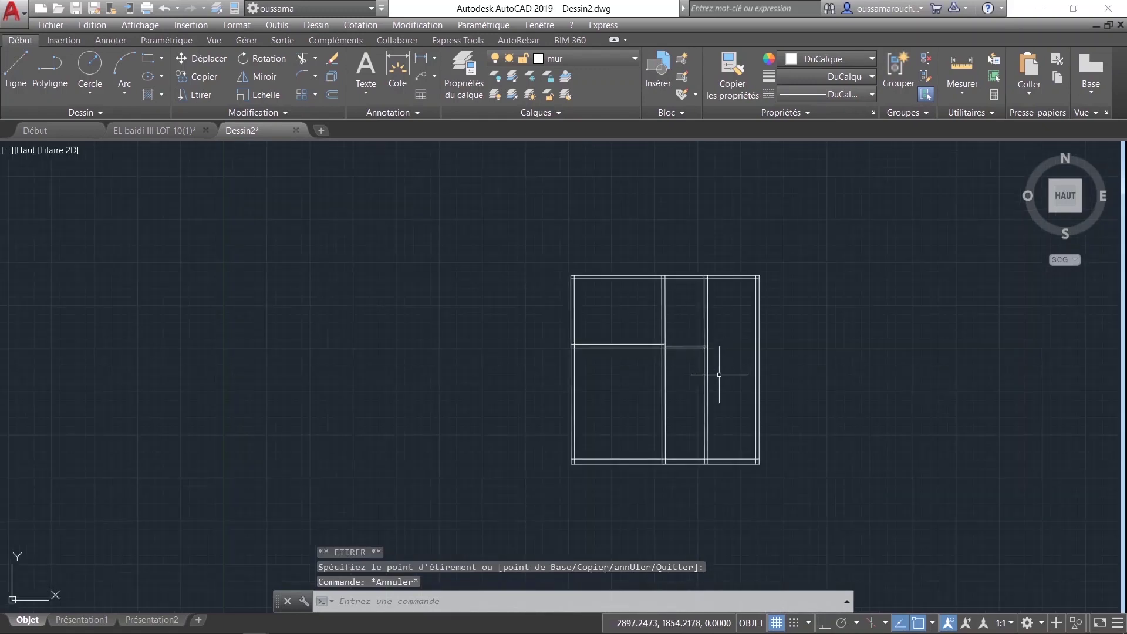
{"action": "middle_click_drag", "start_coordinate": [716, 374], "coordinate": [655, 405]}
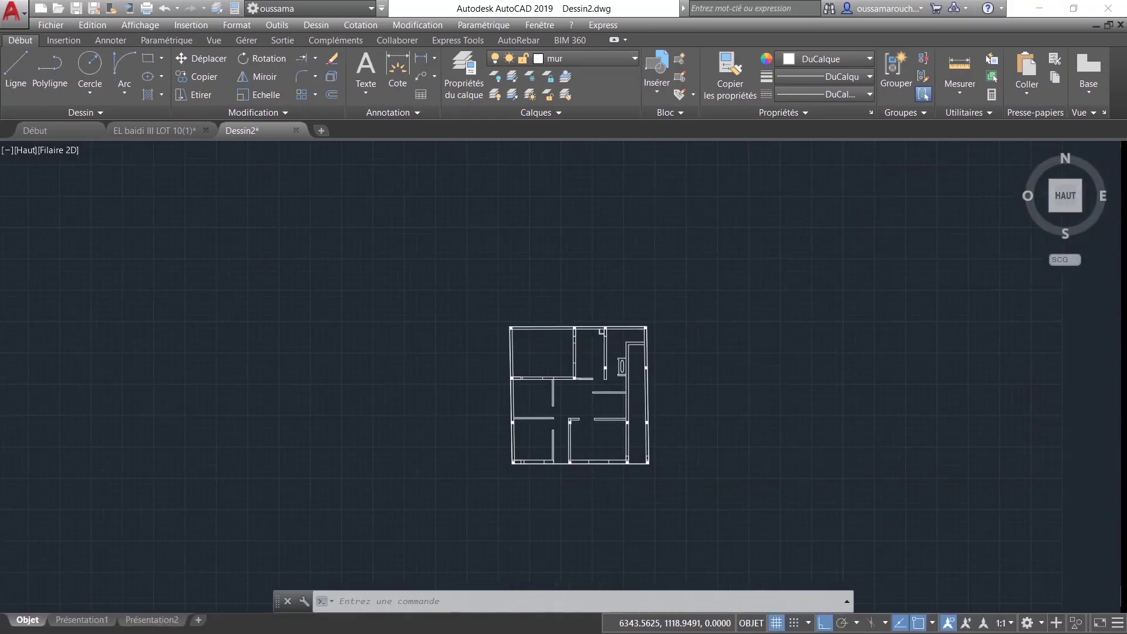
Step: Make menuiserie the current layer from the layer list
{"action": "scroll", "coordinate": [676, 481], "scroll_direction": "up", "scroll_amount": 4}
{"action": "scroll", "coordinate": [539, 530], "scroll_direction": "up", "scroll_amount": 2}
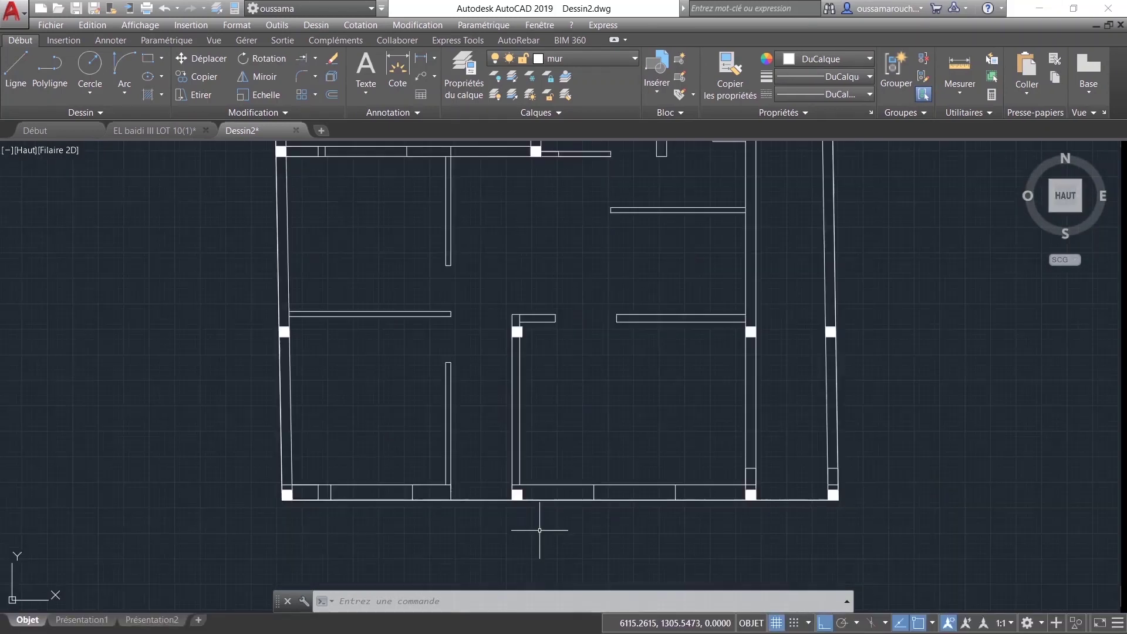
{"action": "left_click", "coordinate": [579, 58]}
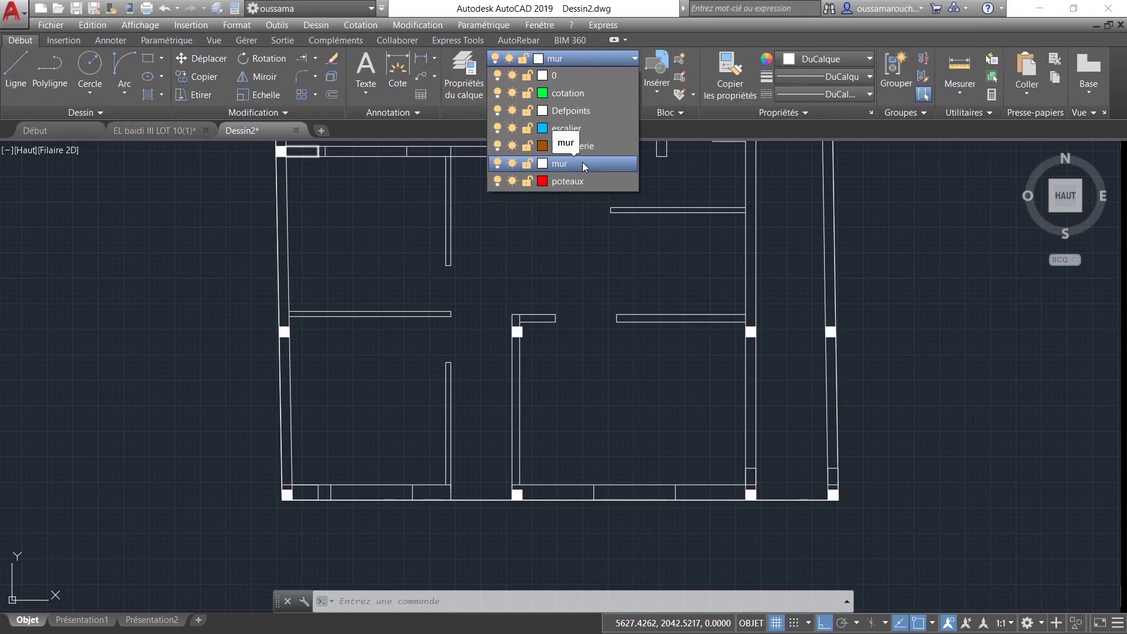
{"action": "left_click", "coordinate": [582, 147]}
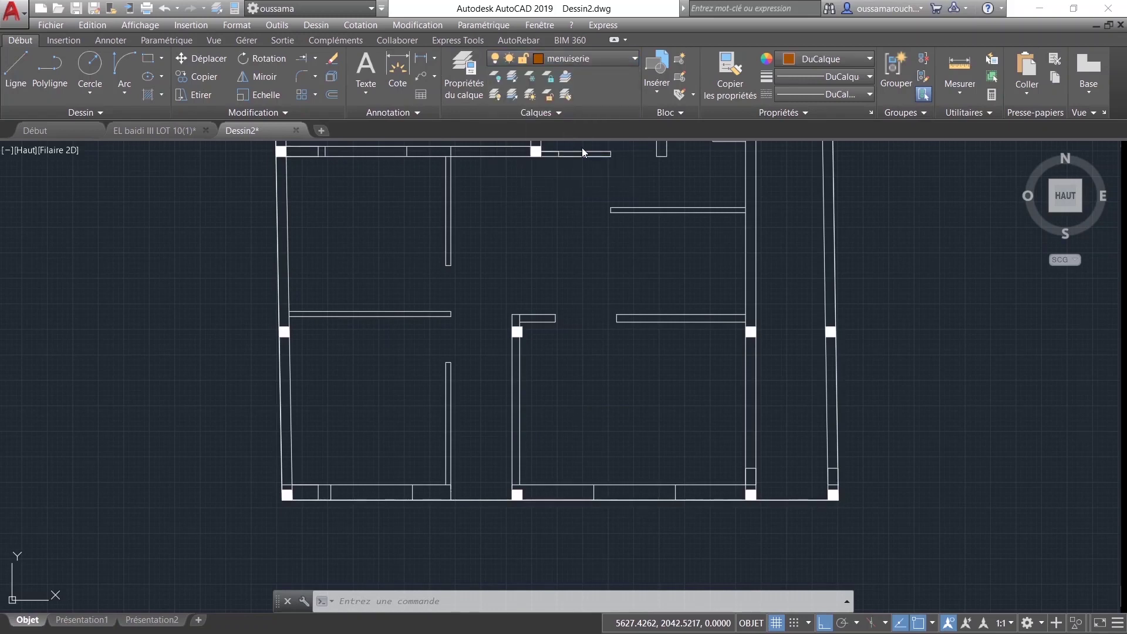
{"action": "left_click", "coordinate": [582, 146]}
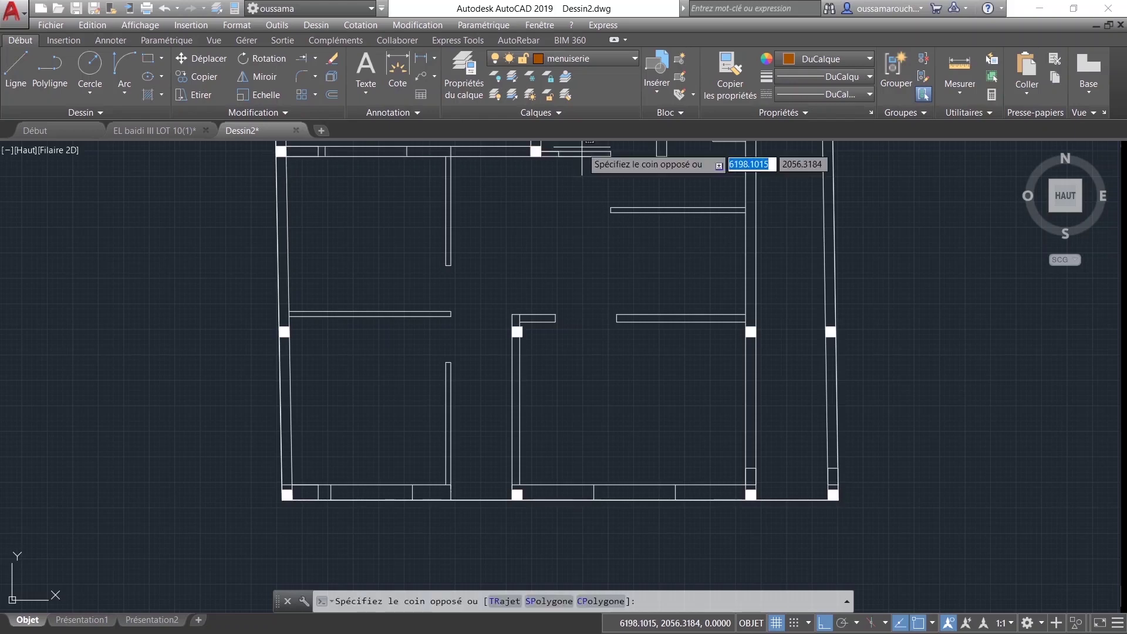
{"action": "key", "text": "Escape"}
Step: Erase the short stray stub at the bottom wall
{"action": "scroll", "coordinate": [486, 523], "scroll_direction": "up", "scroll_amount": 2}
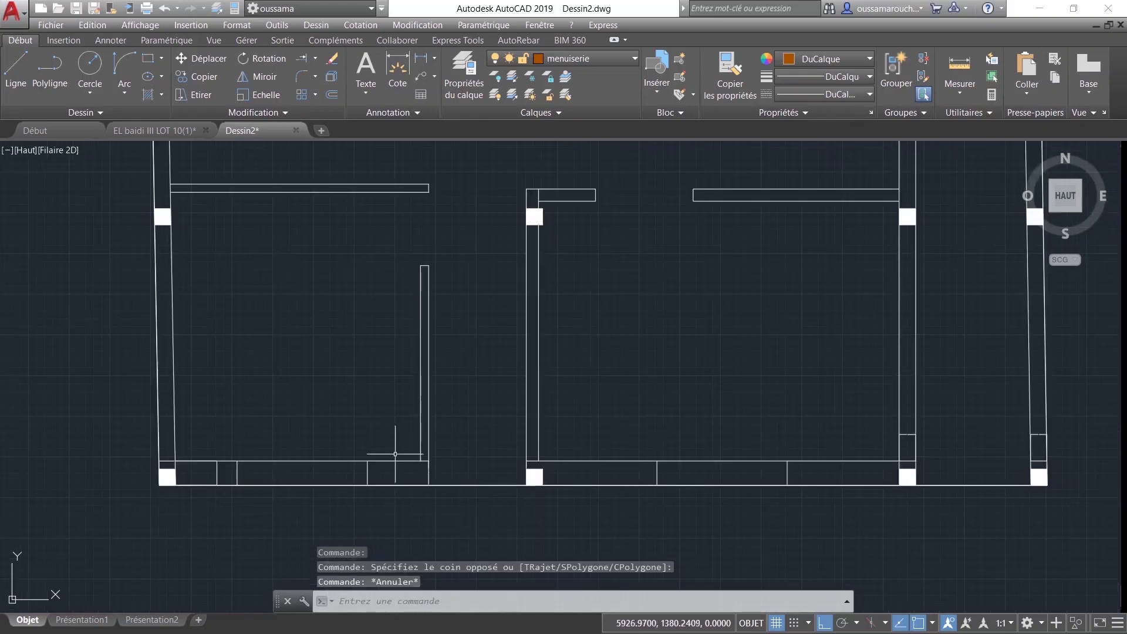
{"action": "scroll", "coordinate": [352, 454], "scroll_direction": "up", "scroll_amount": 2}
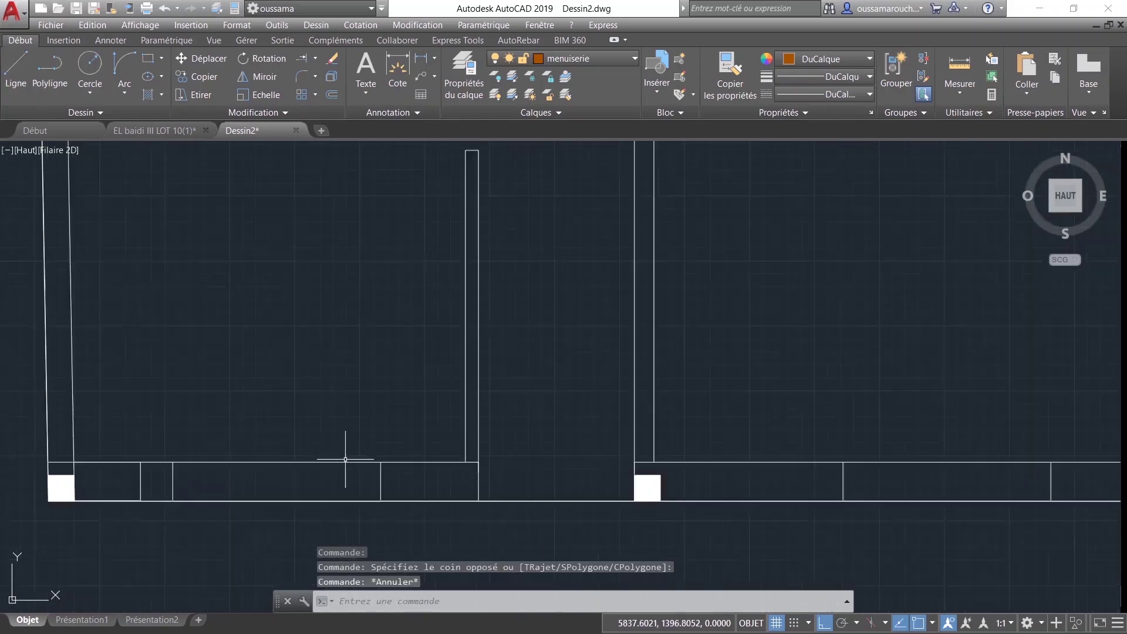
{"action": "scroll", "coordinate": [345, 448], "scroll_direction": "up", "scroll_amount": 2}
{"action": "left_click", "coordinate": [557, 480]}
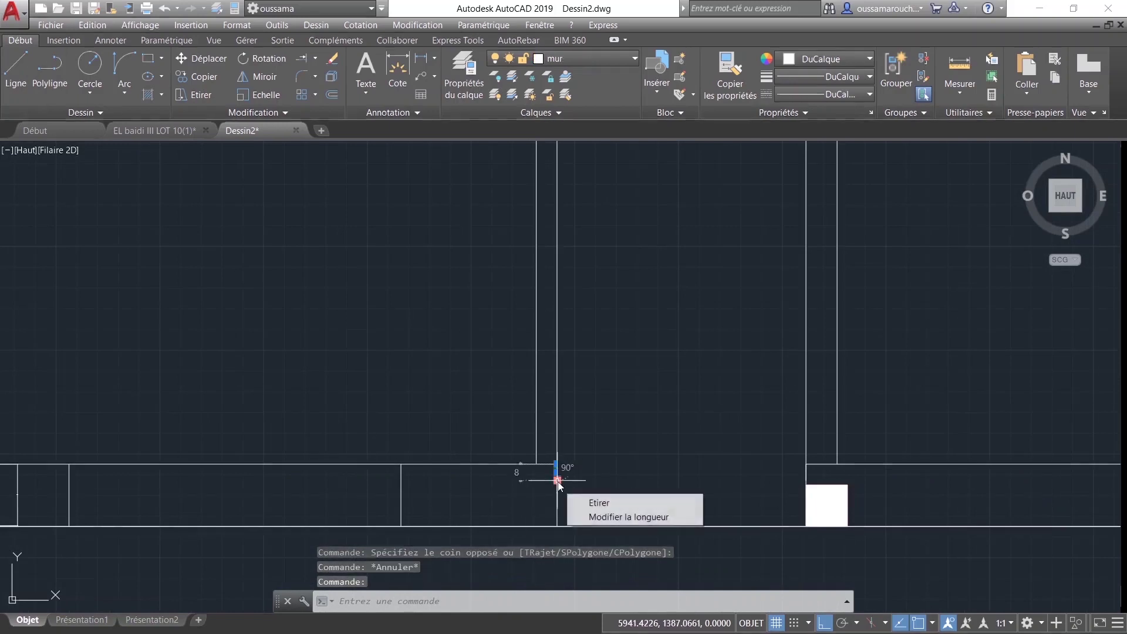
{"action": "key", "text": "Delete"}
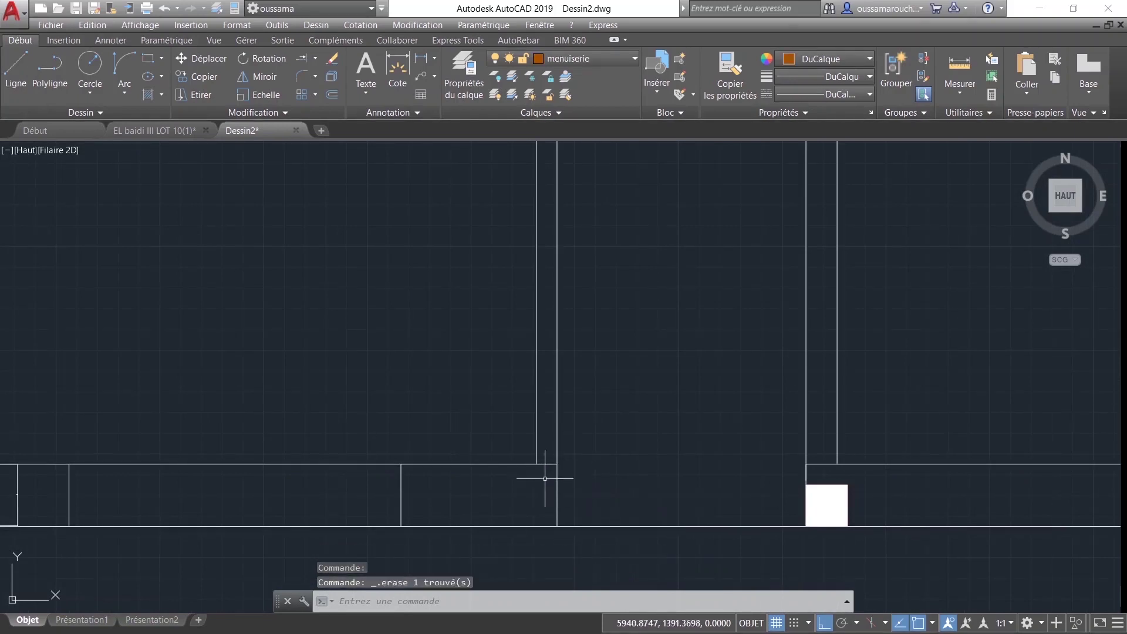
Step: Start the line tool
{"action": "left_click", "coordinate": [16, 72]}
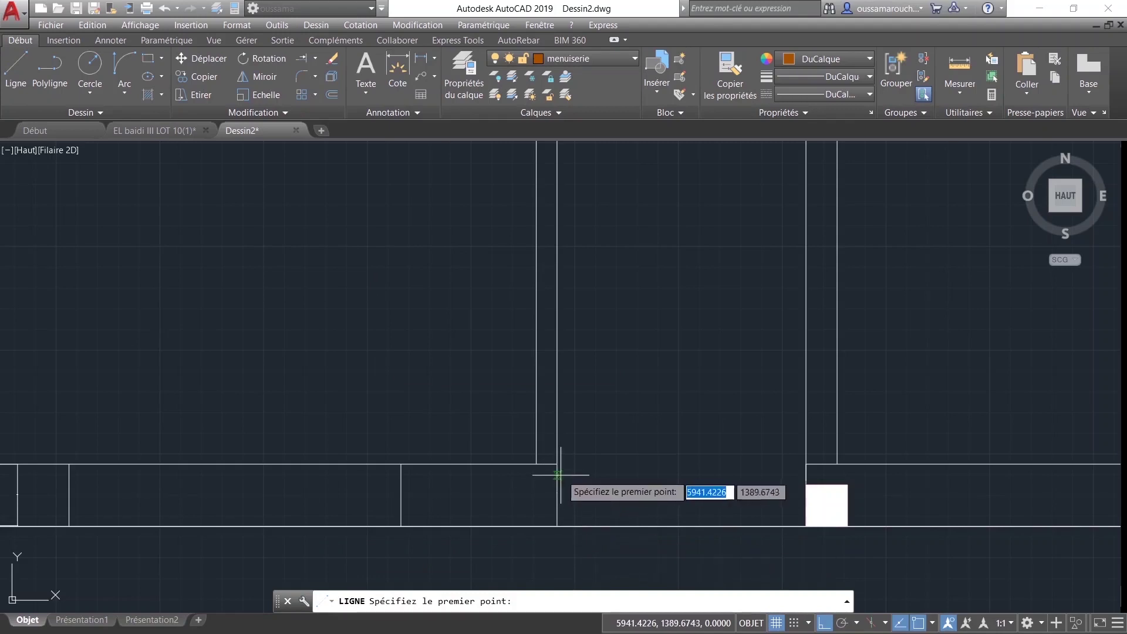
Step: Zoom in on the corner where the interior wall meets the lower wall edge
{"action": "middle_click_drag", "start_coordinate": [558, 468], "coordinate": [458, 473]}
{"action": "scroll", "coordinate": [554, 411], "scroll_direction": "down", "scroll_amount": 4}
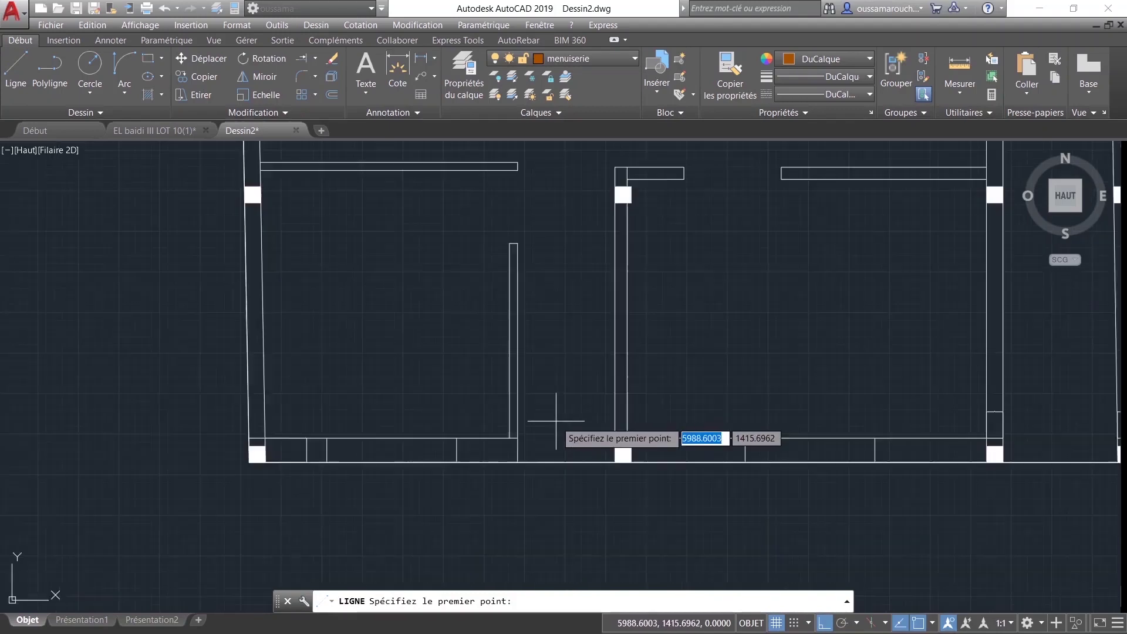
{"action": "middle_click_drag", "start_coordinate": [554, 408], "coordinate": [460, 499]}
{"action": "scroll", "coordinate": [675, 264], "scroll_direction": "down", "scroll_amount": 2}
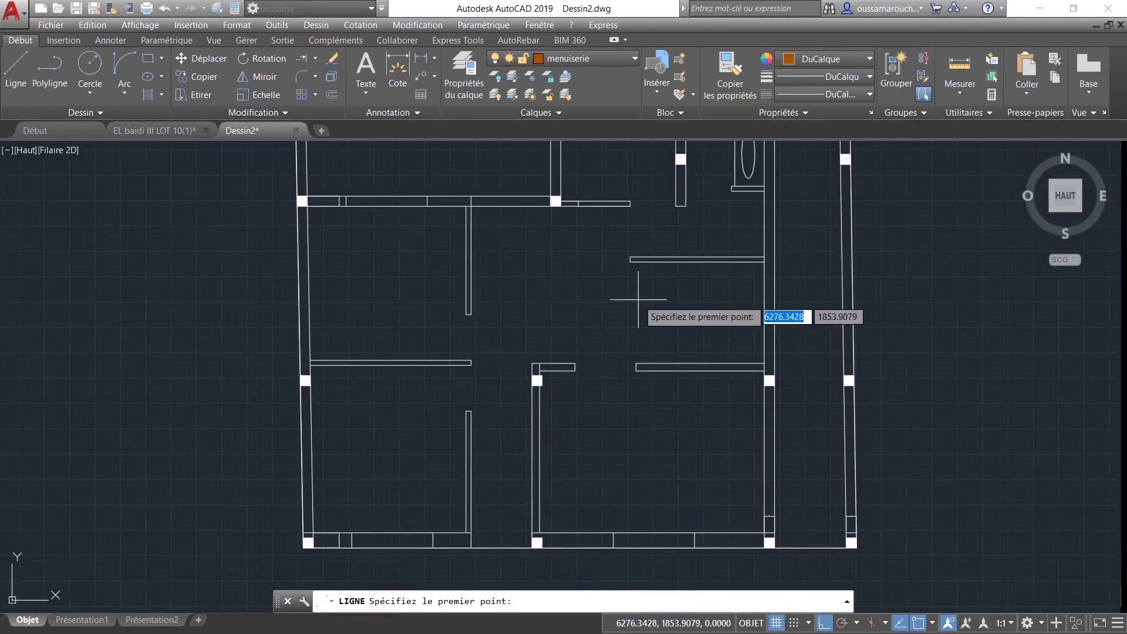
{"action": "scroll", "coordinate": [629, 309], "scroll_direction": "down", "scroll_amount": 2}
{"action": "middle_click_drag", "start_coordinate": [629, 310], "coordinate": [570, 315]}
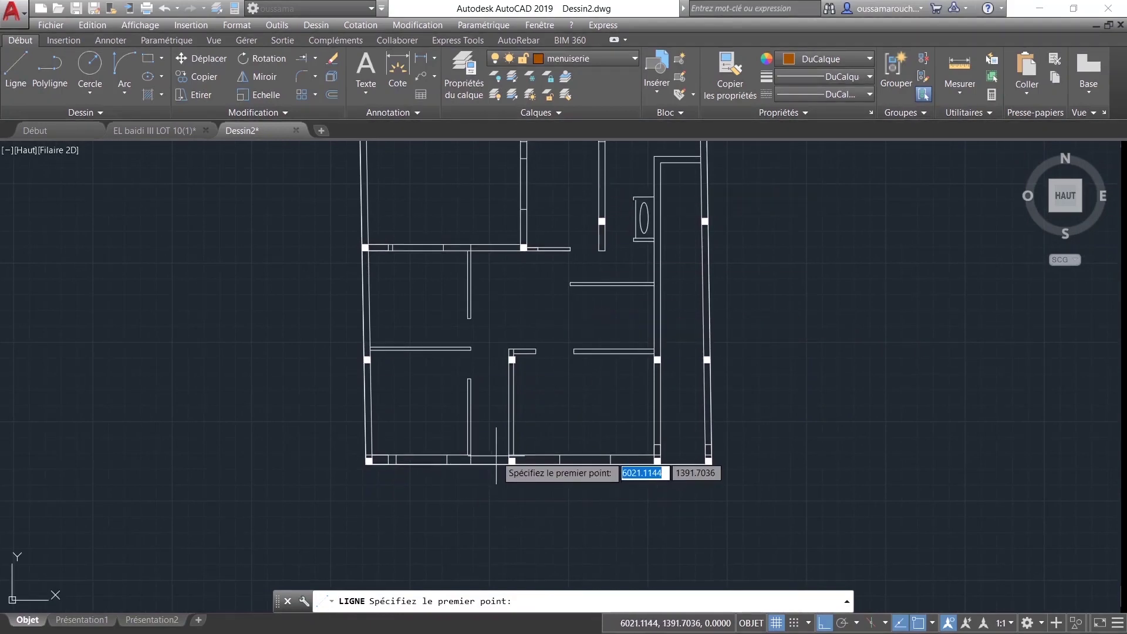
{"action": "scroll", "coordinate": [453, 441], "scroll_direction": "up", "scroll_amount": 4}
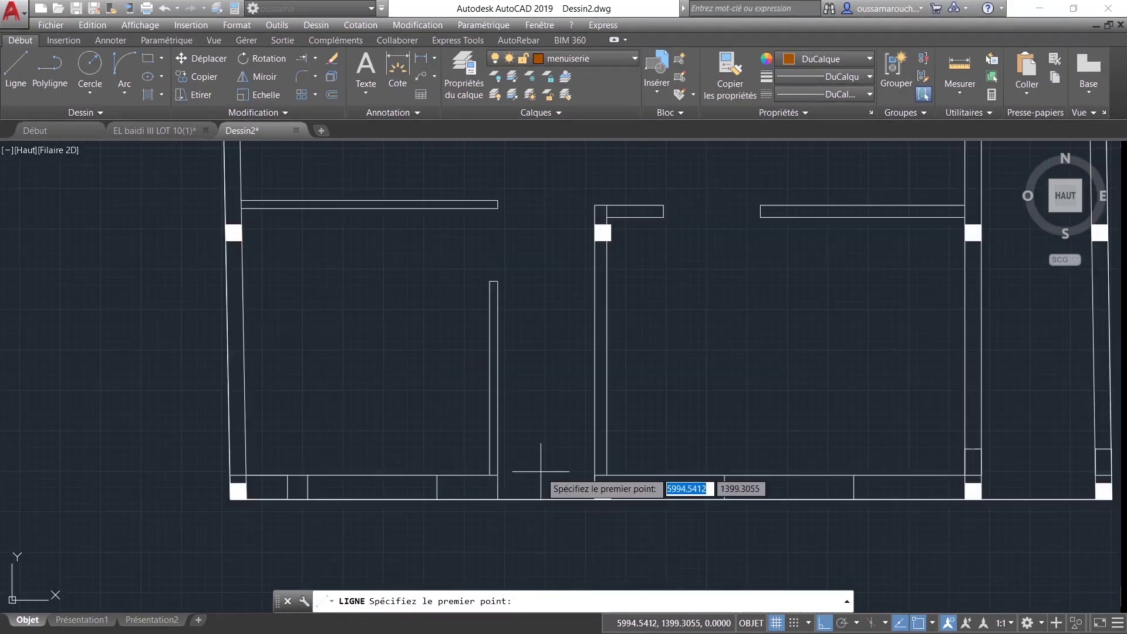
{"action": "middle_click_drag", "start_coordinate": [537, 471], "coordinate": [485, 491]}
{"action": "scroll", "coordinate": [485, 491], "scroll_direction": "up", "scroll_amount": 2}
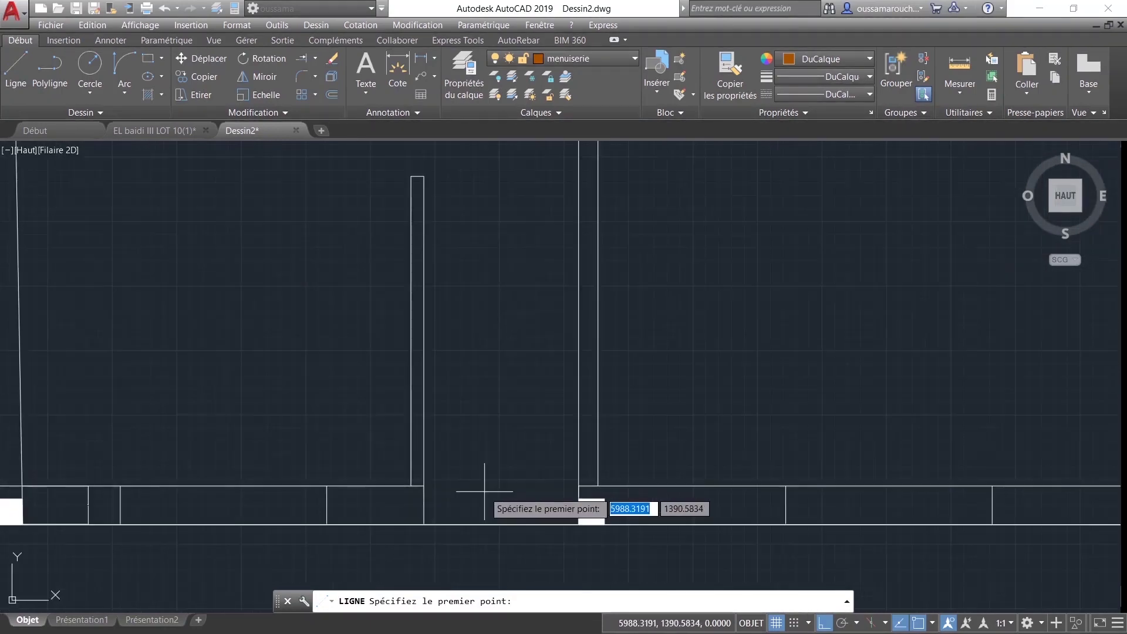
{"action": "left_click", "coordinate": [23, 85]}
{"action": "scroll", "coordinate": [443, 498], "scroll_direction": "up", "scroll_amount": 2}
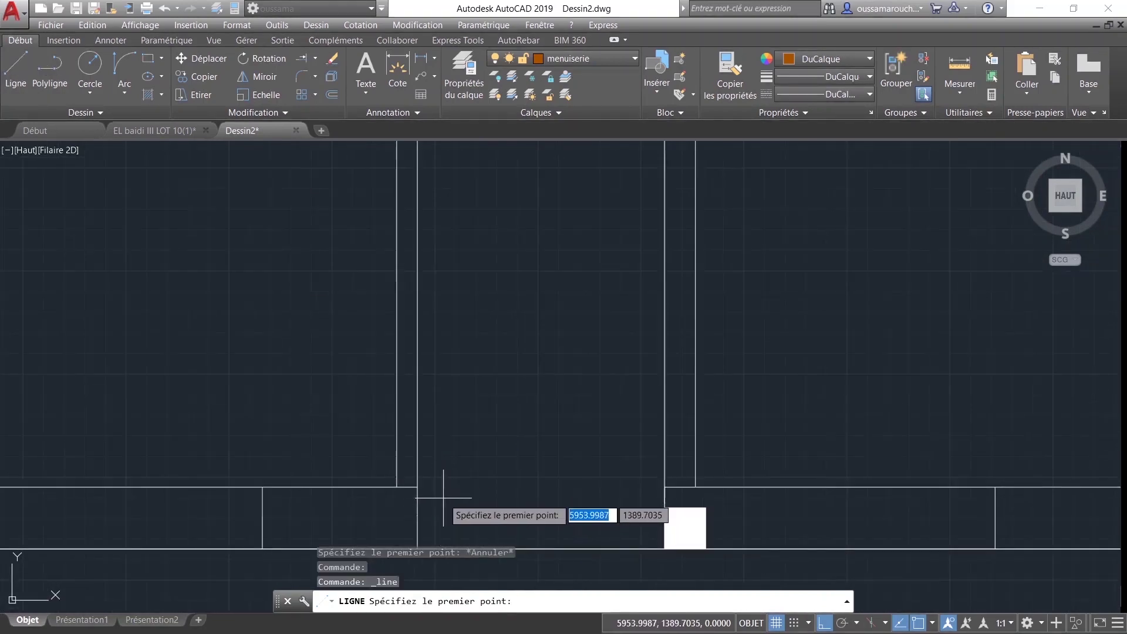
{"action": "middle_click_drag", "start_coordinate": [444, 497], "coordinate": [434, 475]}
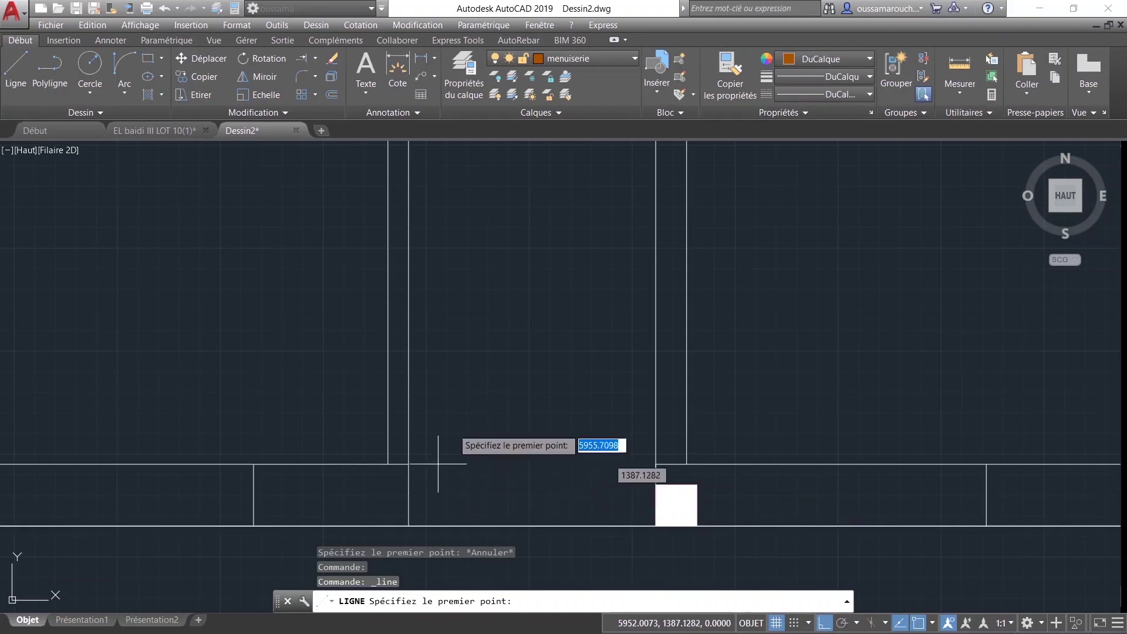
{"action": "scroll", "coordinate": [413, 477], "scroll_direction": "up", "scroll_amount": 8}
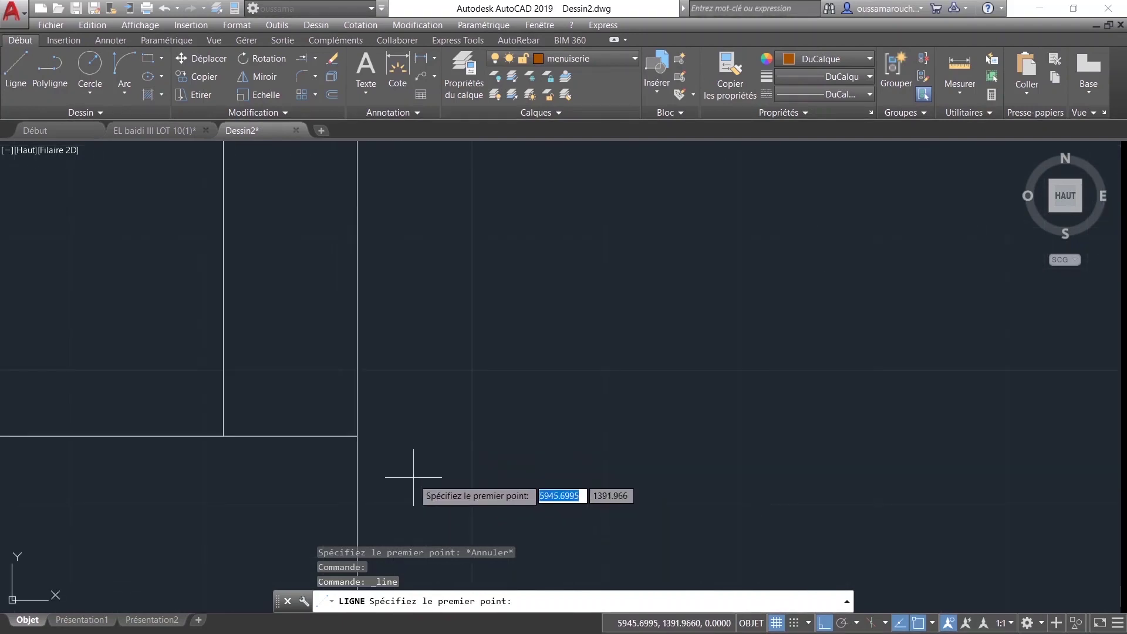
{"action": "middle_click_drag", "start_coordinate": [414, 477], "coordinate": [378, 371]}
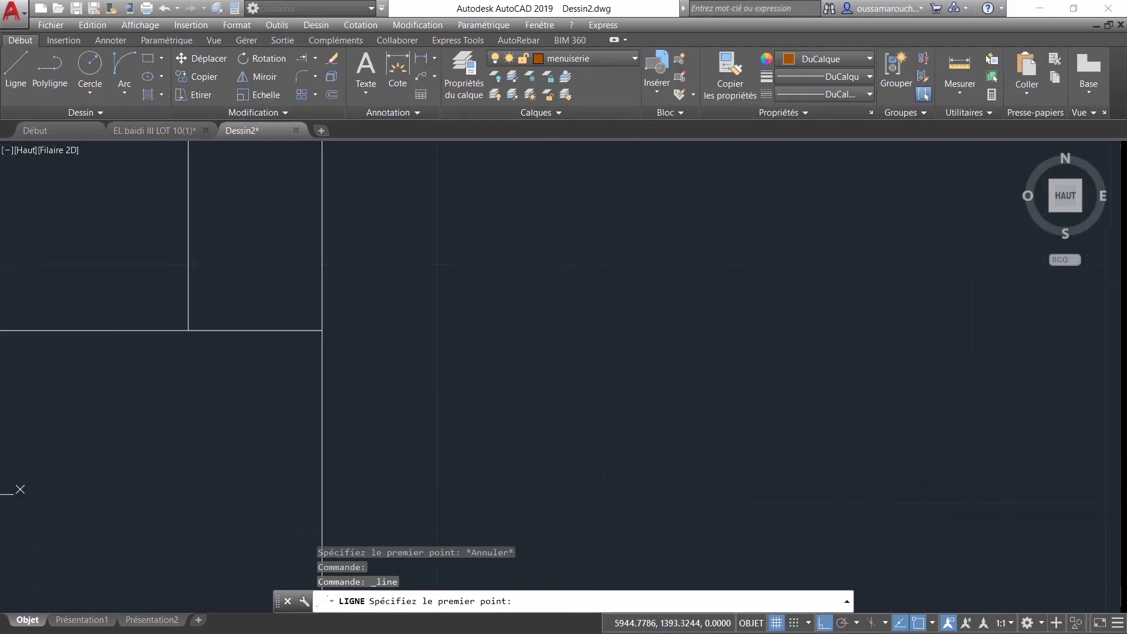
Step: Draw the stepped frame outline with 5, 3, 3 and 6 unit segments, closed at the wall
{"action": "left_click", "coordinate": [321, 329]}
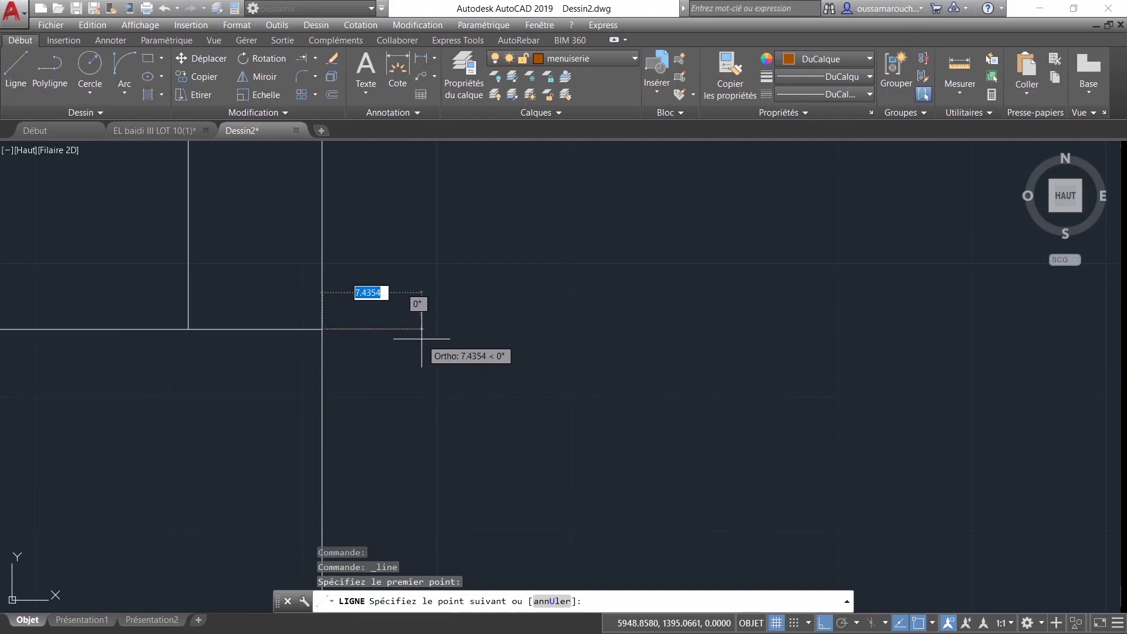
{"action": "type", "text": "5"}
{"action": "key", "text": "Return"}
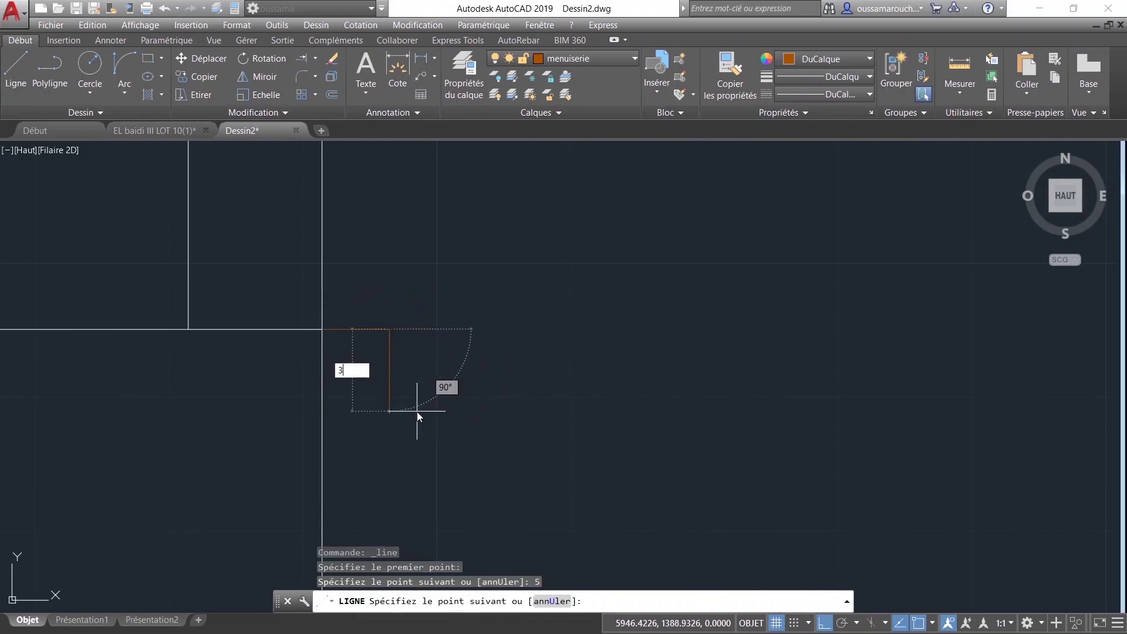
{"action": "key", "text": "Return"}
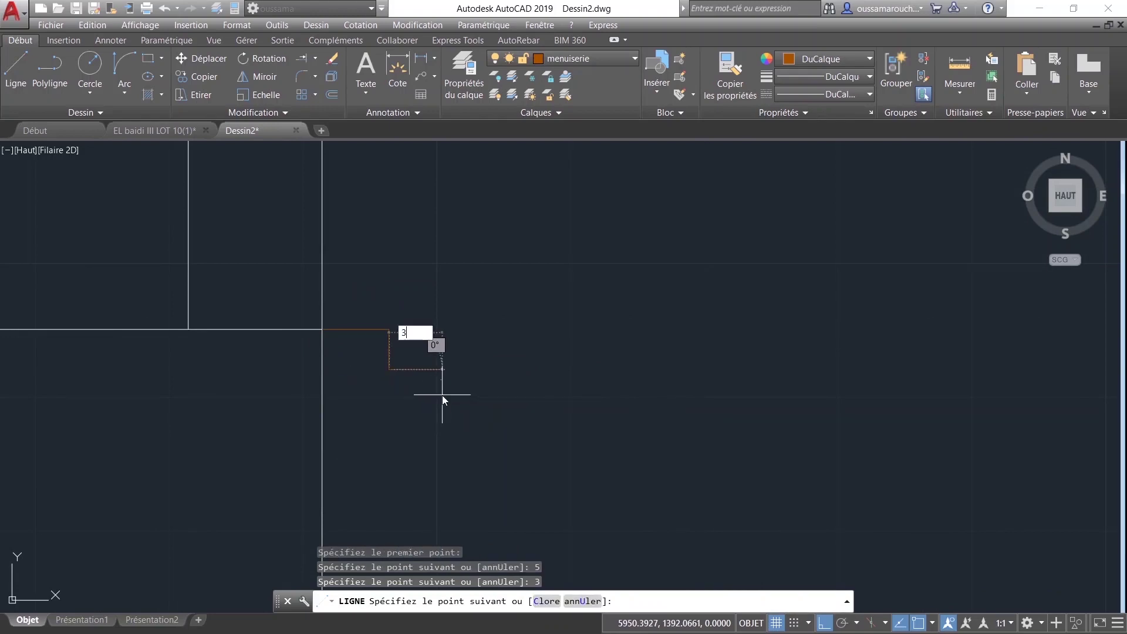
{"action": "key", "text": "Return"}
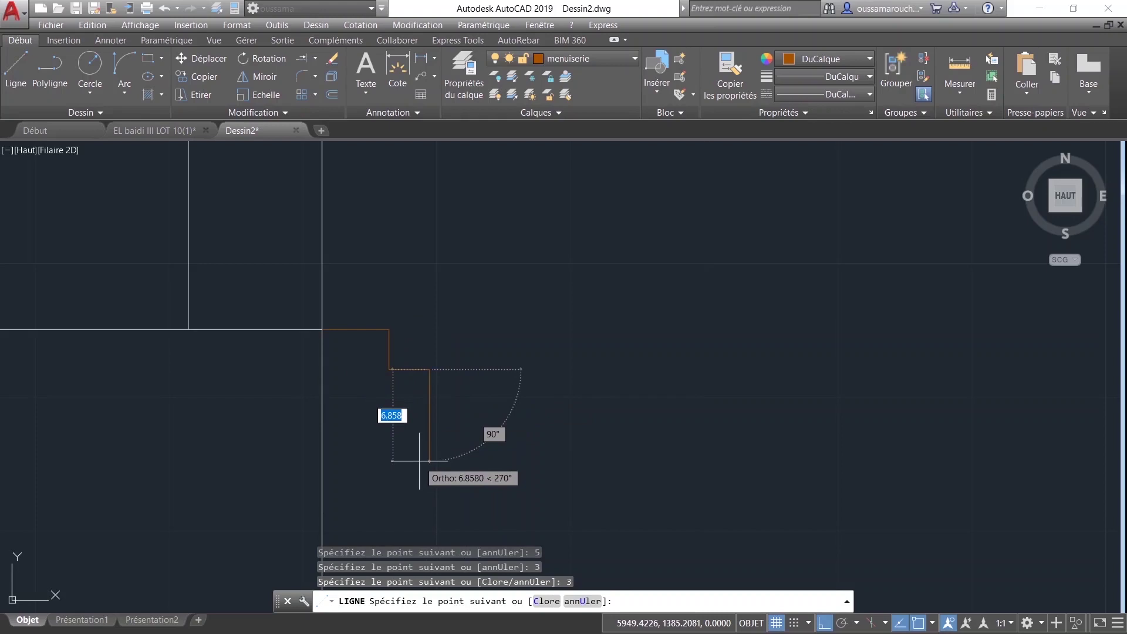
{"action": "type", "text": "6"}
{"action": "key", "text": "Return"}
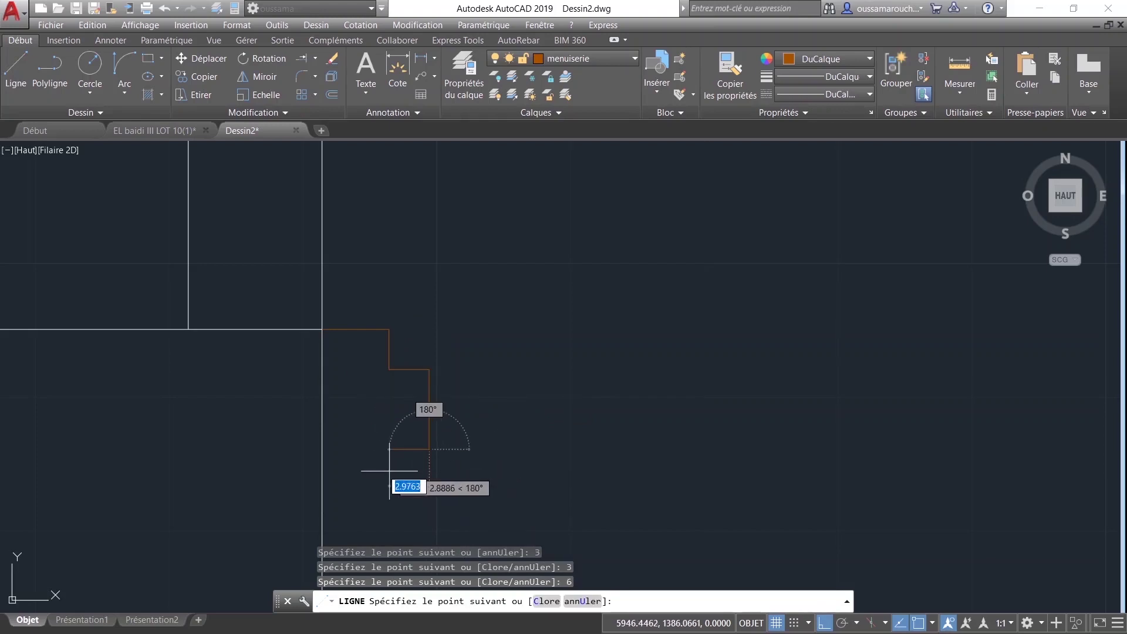
{"action": "left_click", "coordinate": [321, 451]}
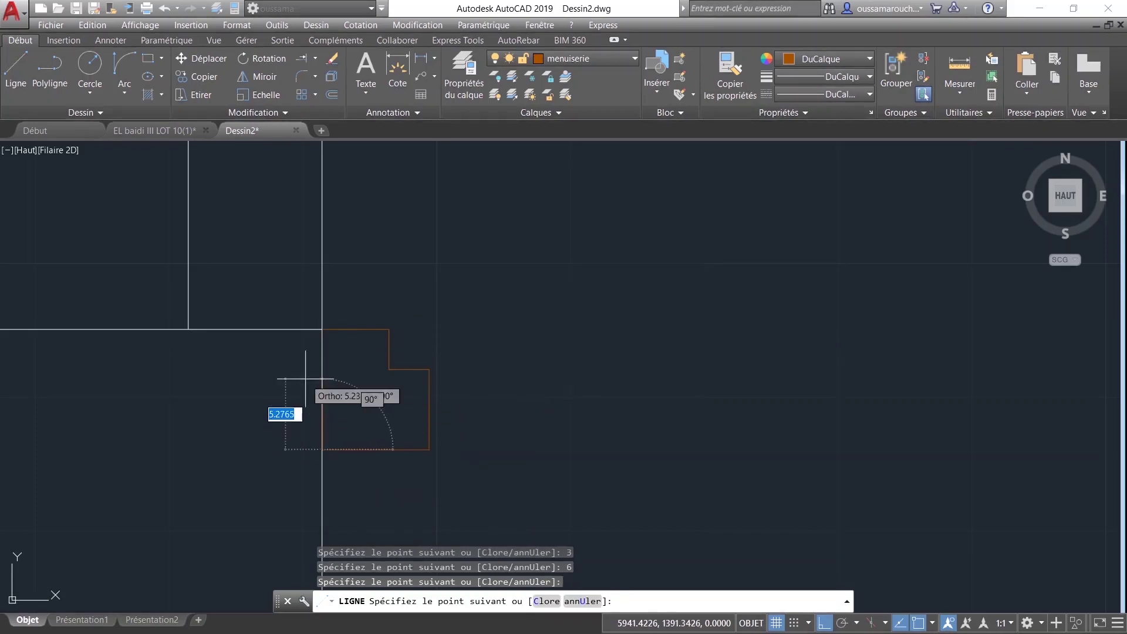
{"action": "key", "text": "Escape"}
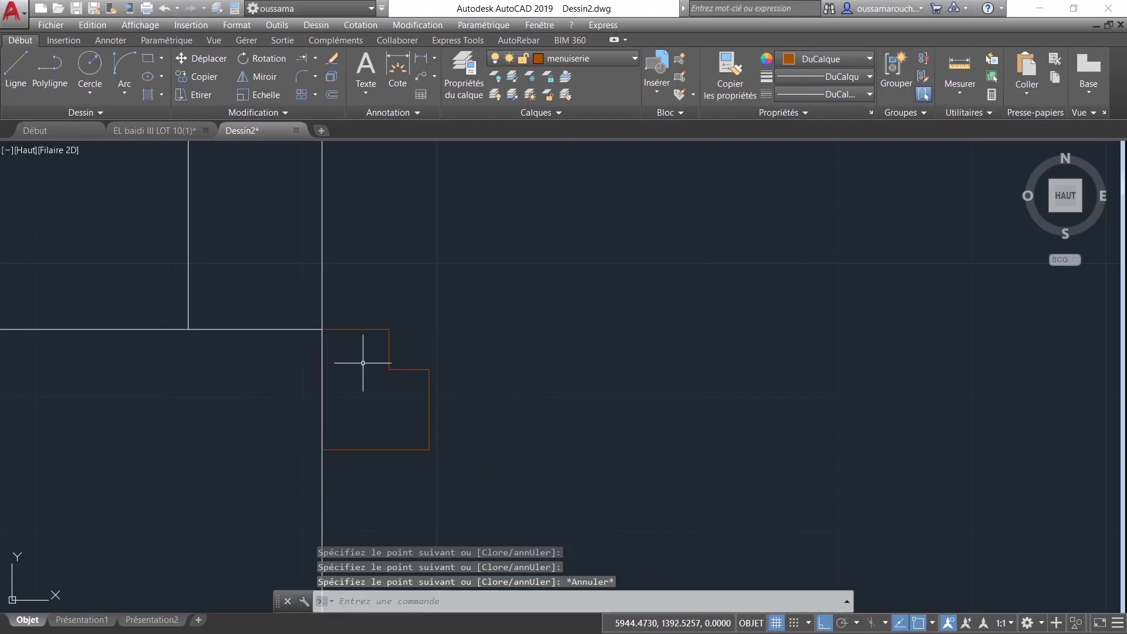
{"action": "left_click", "coordinate": [522, 303]}
Step: Mirror the stepped frame outline across a vertical axis, keeping the original
{"action": "left_click", "coordinate": [373, 471]}
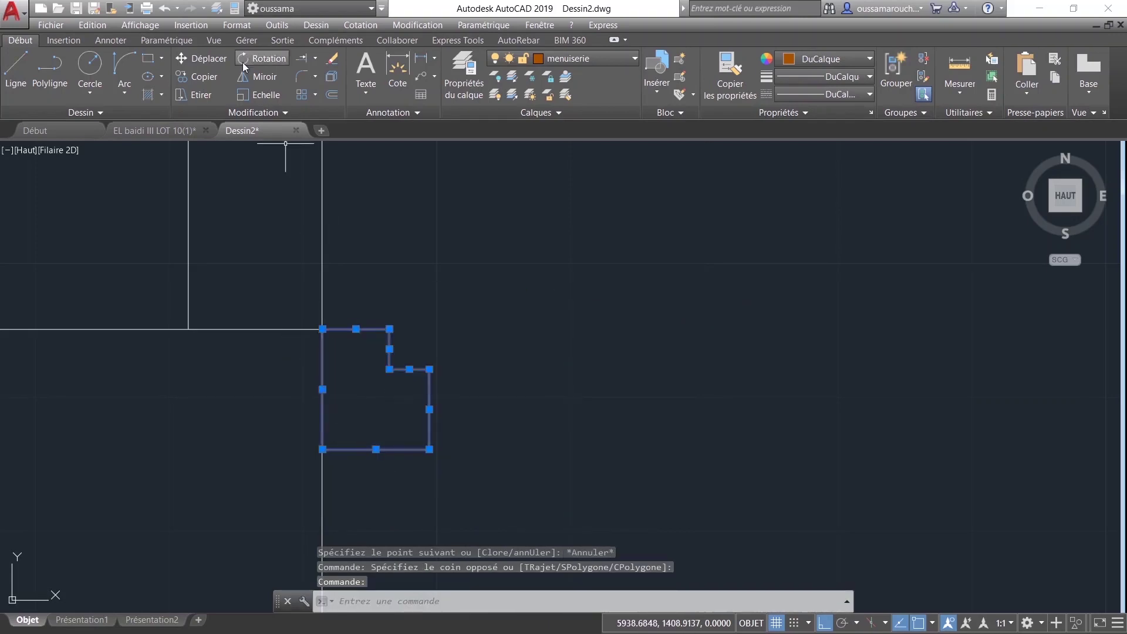
{"action": "left_click", "coordinate": [254, 81]}
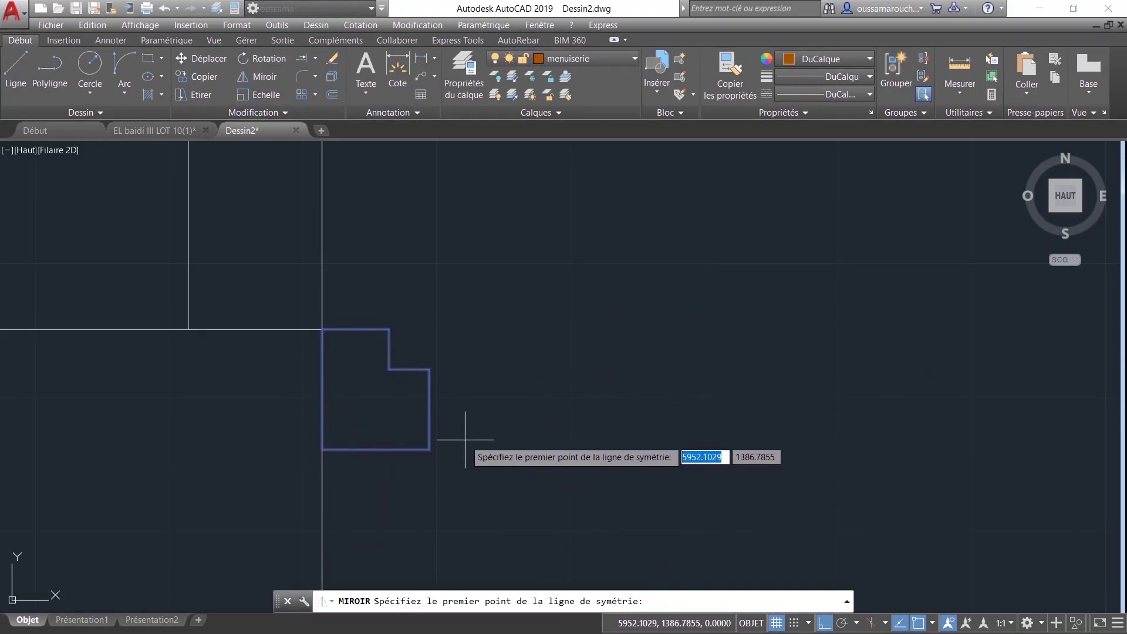
{"action": "left_click", "coordinate": [672, 514]}
{"action": "left_click", "coordinate": [709, 185]}
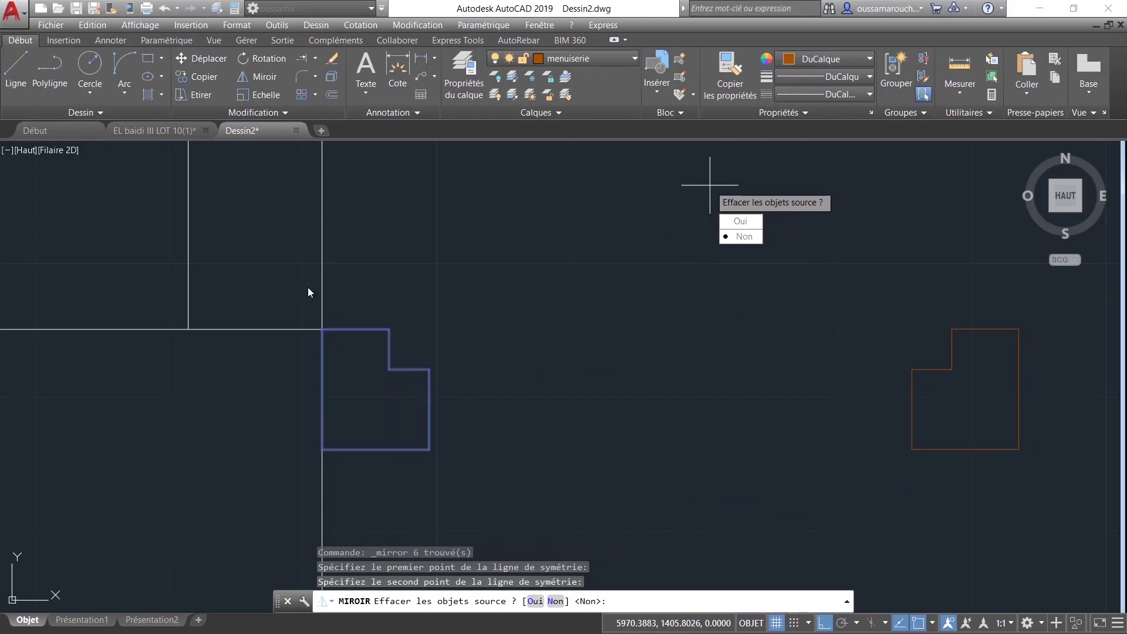
{"action": "left_click", "coordinate": [760, 239]}
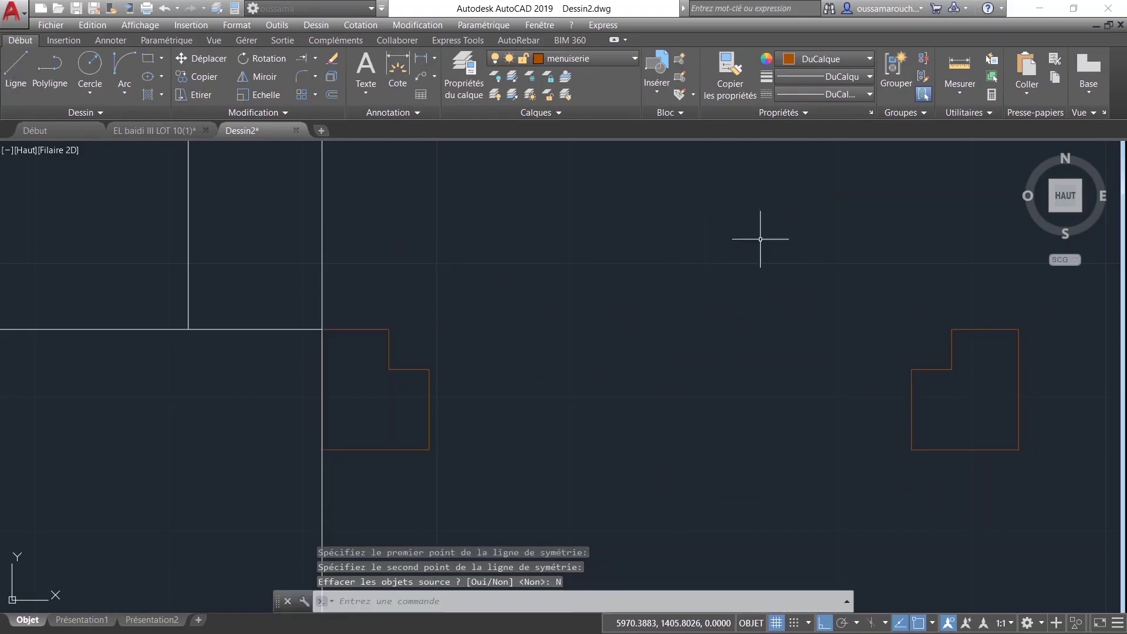
Step: Select the mirrored copy of the outline
{"action": "left_click", "coordinate": [1039, 304]}
{"action": "left_click", "coordinate": [825, 478]}
{"action": "middle_click_drag", "start_coordinate": [1011, 408], "coordinate": [452, 292]}
{"action": "scroll", "coordinate": [452, 292], "scroll_direction": "down", "scroll_amount": 2}
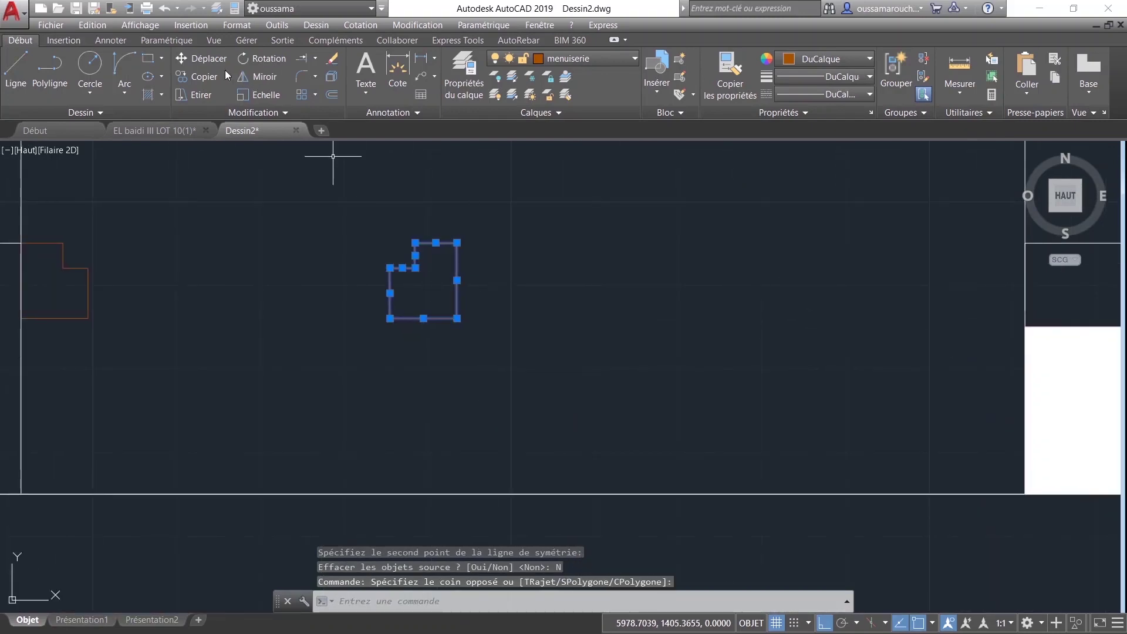
{"action": "left_click", "coordinate": [214, 58]}
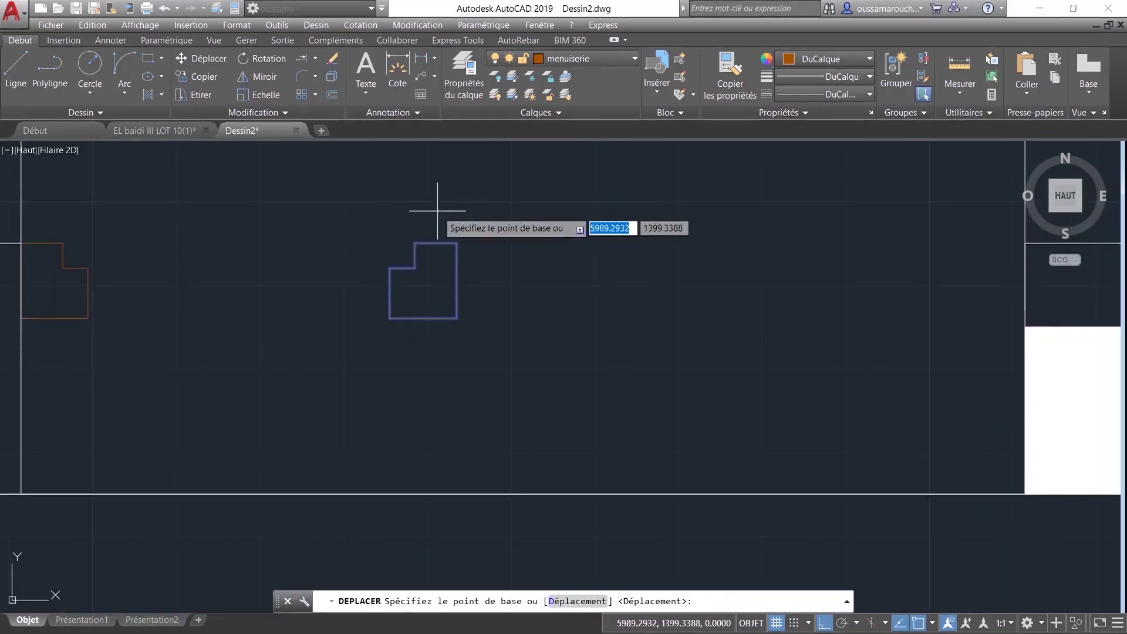
Step: Move the mirrored profile by its top-right corner onto the wall line across the opening
{"action": "left_click", "coordinate": [456, 243]}
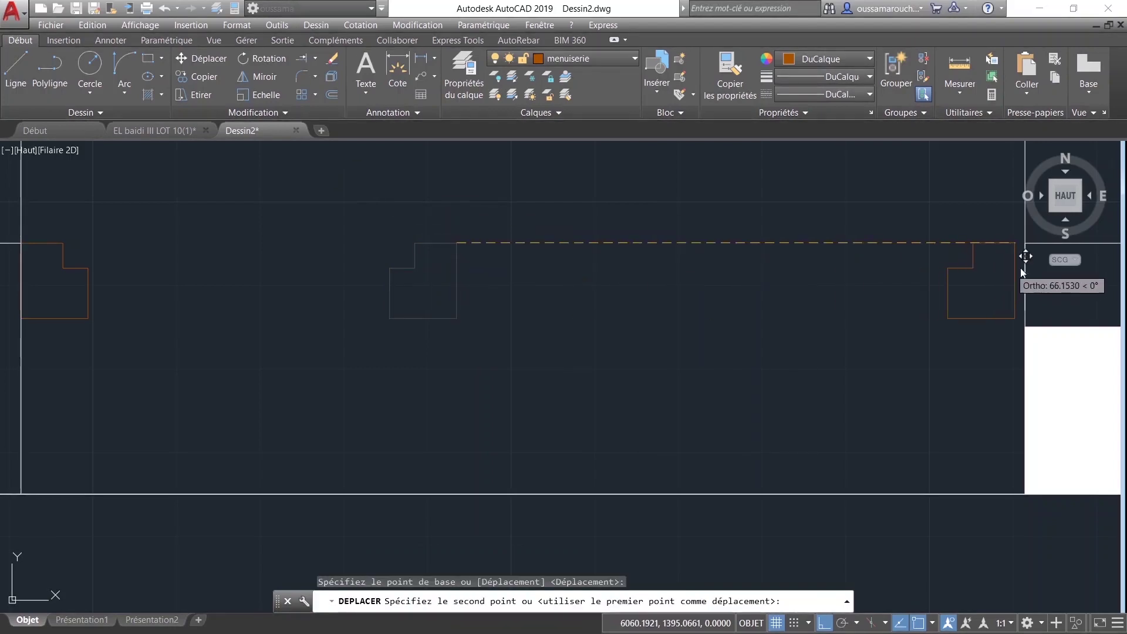
{"action": "middle_click_drag", "start_coordinate": [1024, 233], "coordinate": [628, 276]}
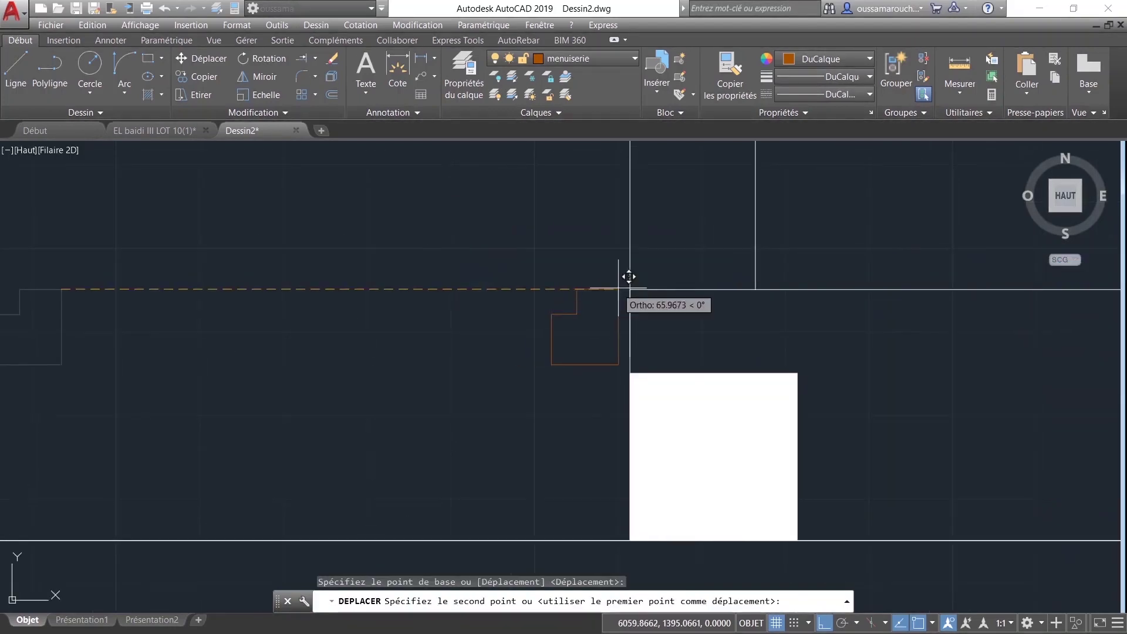
{"action": "left_click", "coordinate": [631, 288]}
{"action": "scroll", "coordinate": [631, 288], "scroll_direction": "down", "scroll_amount": 5}
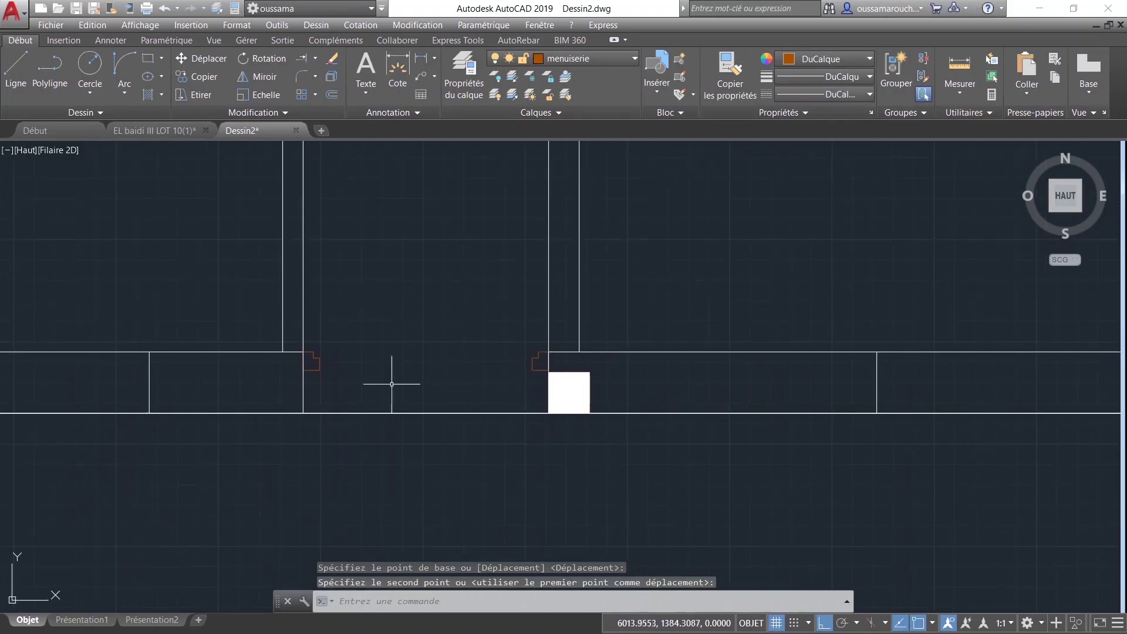
Step: Draw the door leaf lines from the frame corner: 3 units left, 100 up, 3 across
{"action": "left_click", "coordinate": [29, 83]}
{"action": "scroll", "coordinate": [515, 327], "scroll_direction": "up", "scroll_amount": 2}
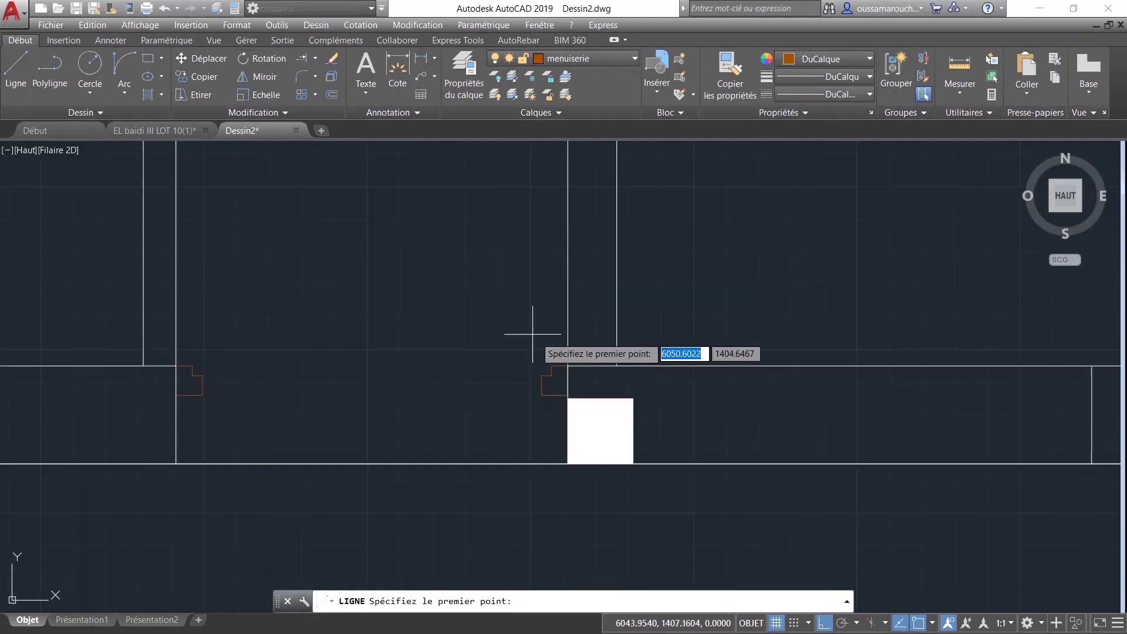
{"action": "scroll", "coordinate": [553, 365], "scroll_direction": "up", "scroll_amount": 4}
{"action": "left_click", "coordinate": [537, 392]}
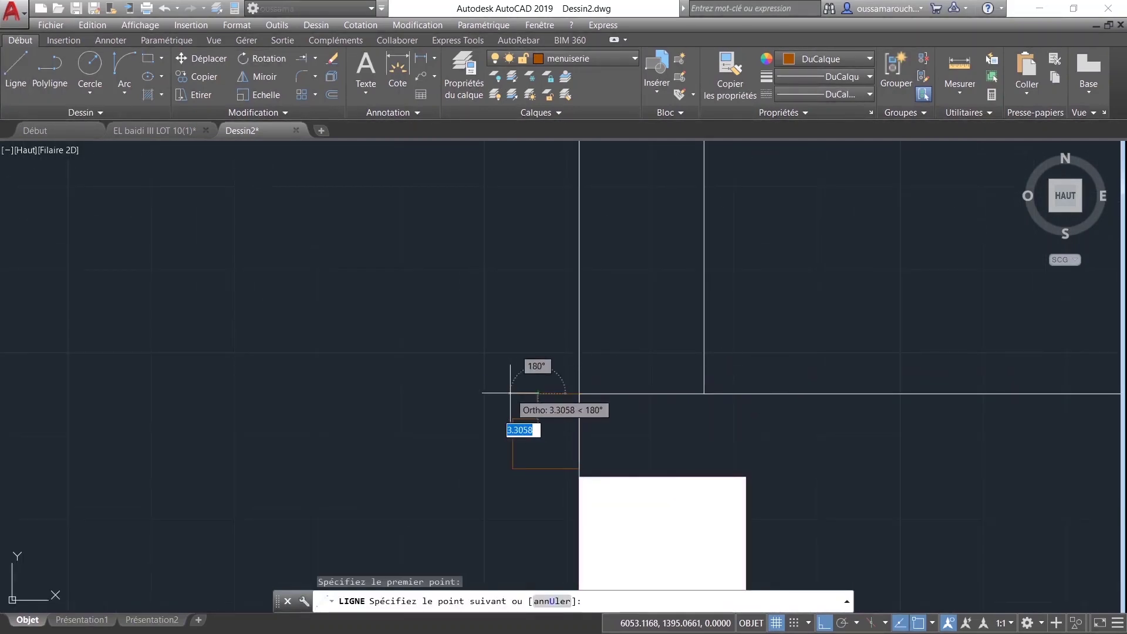
{"action": "type", "text": "3"}
{"action": "key", "text": "Return"}
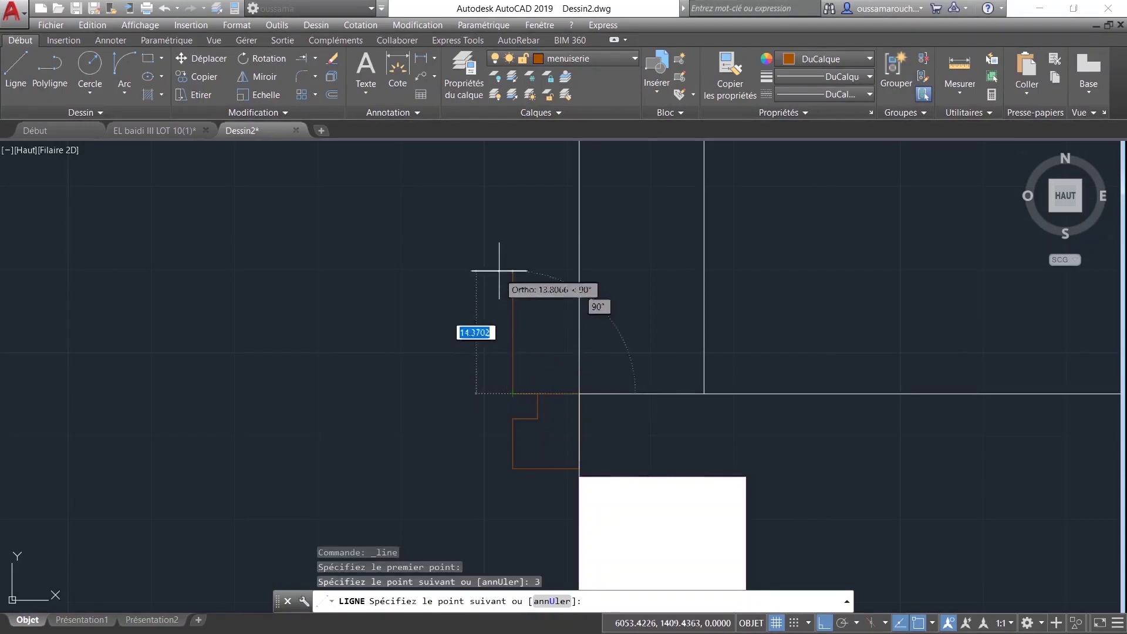
{"action": "scroll", "coordinate": [501, 223], "scroll_direction": "up", "scroll_amount": 3}
{"action": "type", "text": "1"}
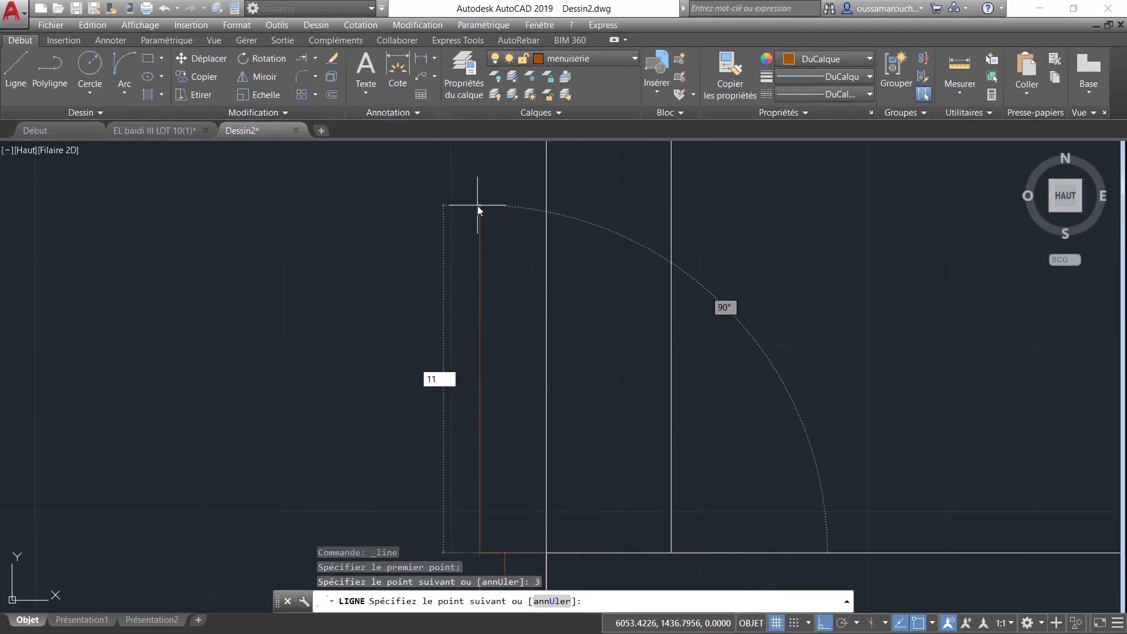
{"action": "type", "text": "100"}
{"action": "key", "text": "Return"}
{"action": "scroll", "coordinate": [421, 420], "scroll_direction": "down", "scroll_amount": 3}
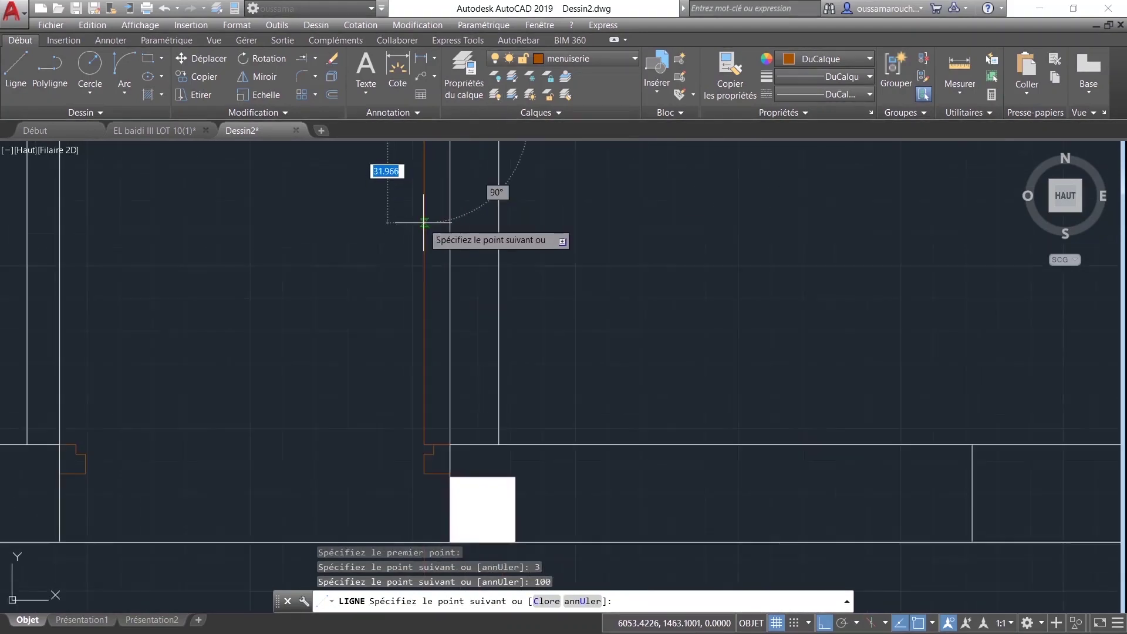
{"action": "scroll", "coordinate": [405, 329], "scroll_direction": "up", "scroll_amount": 1}
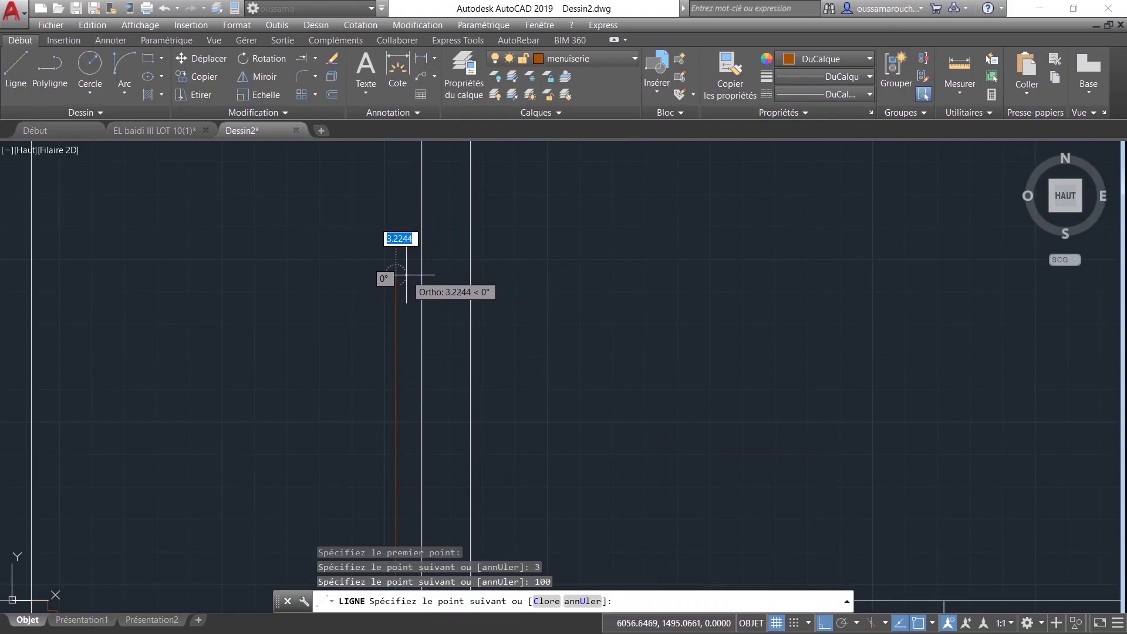
{"action": "key", "text": "Return"}
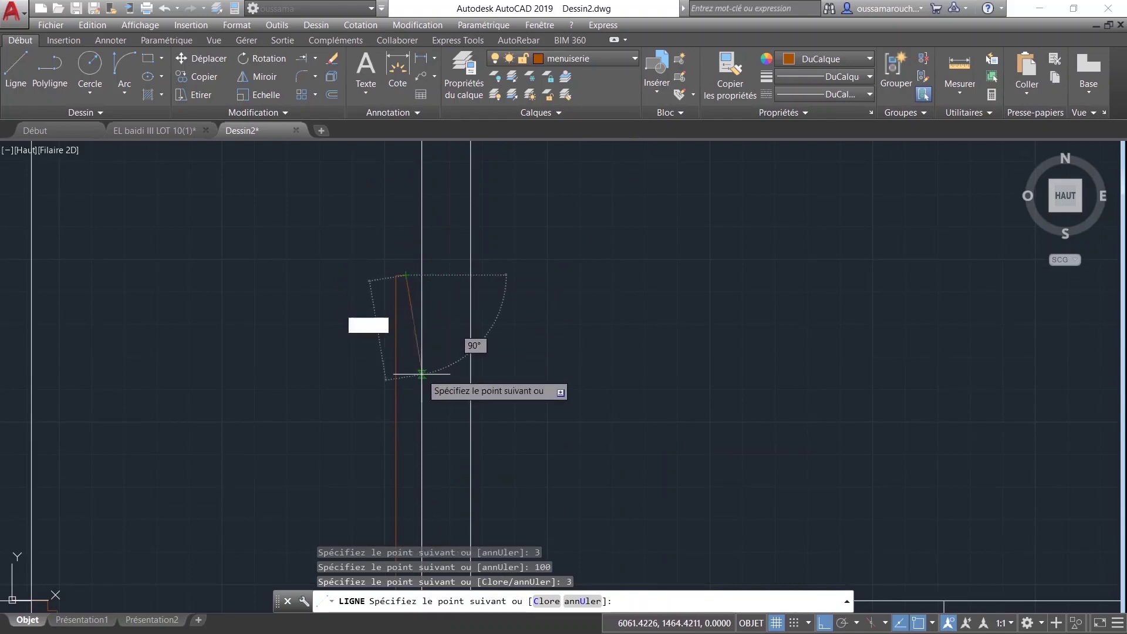
Step: Close the 3 by 100 door leaf outline and recentre the door opening
{"action": "middle_click_drag", "start_coordinate": [421, 376], "coordinate": [402, 291]}
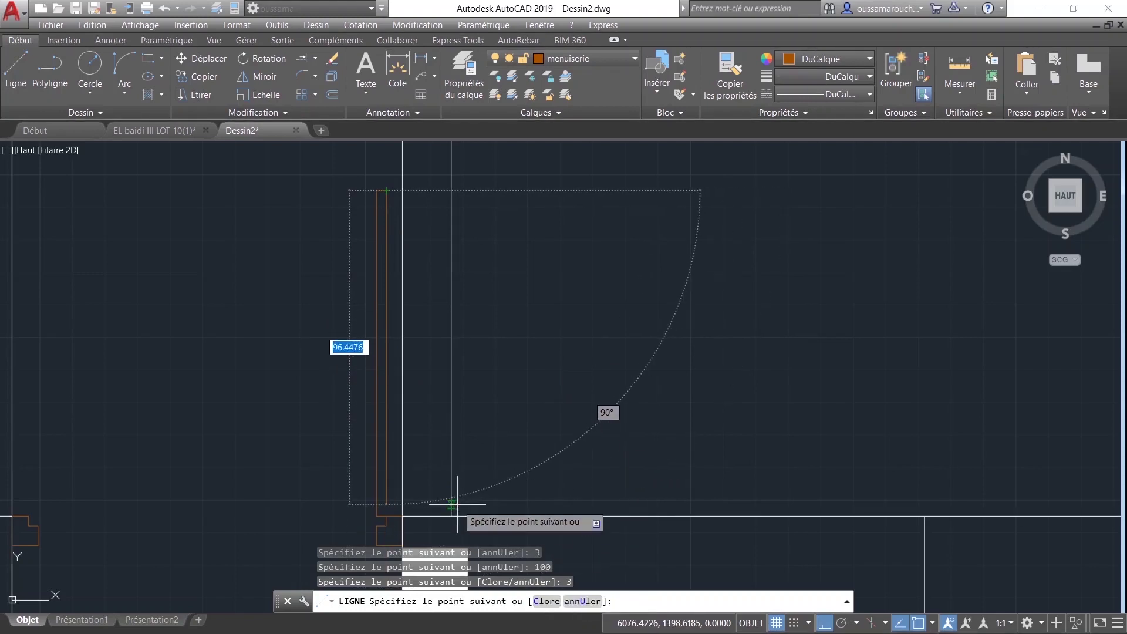
{"action": "type", "text": "c"}
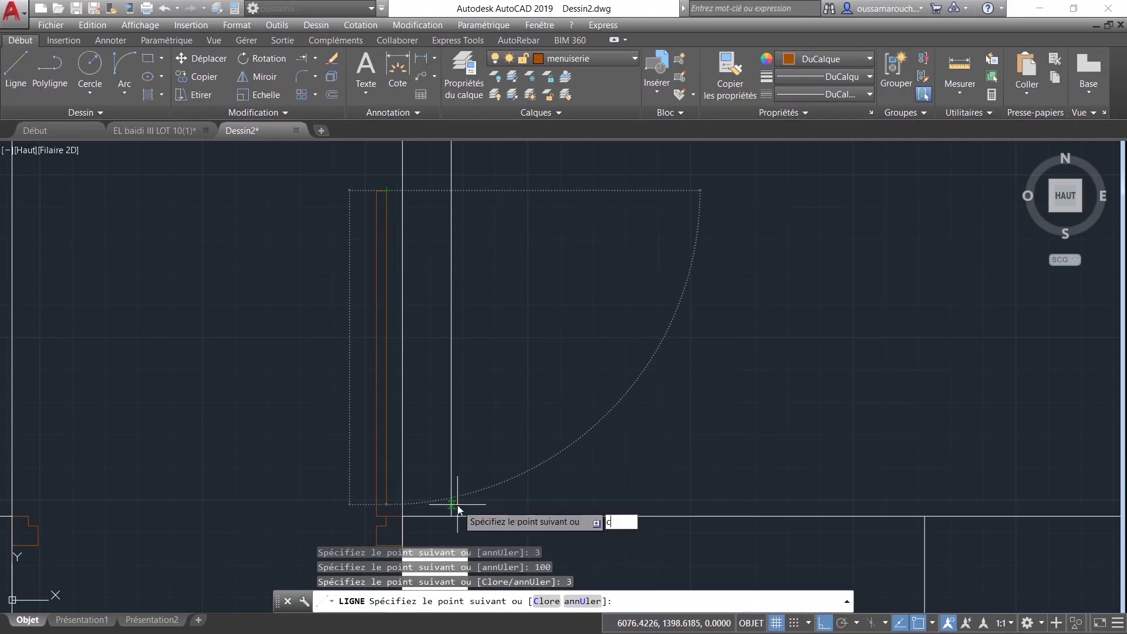
{"action": "key", "text": "Return"}
{"action": "middle_click_drag", "start_coordinate": [345, 478], "coordinate": [352, 473]}
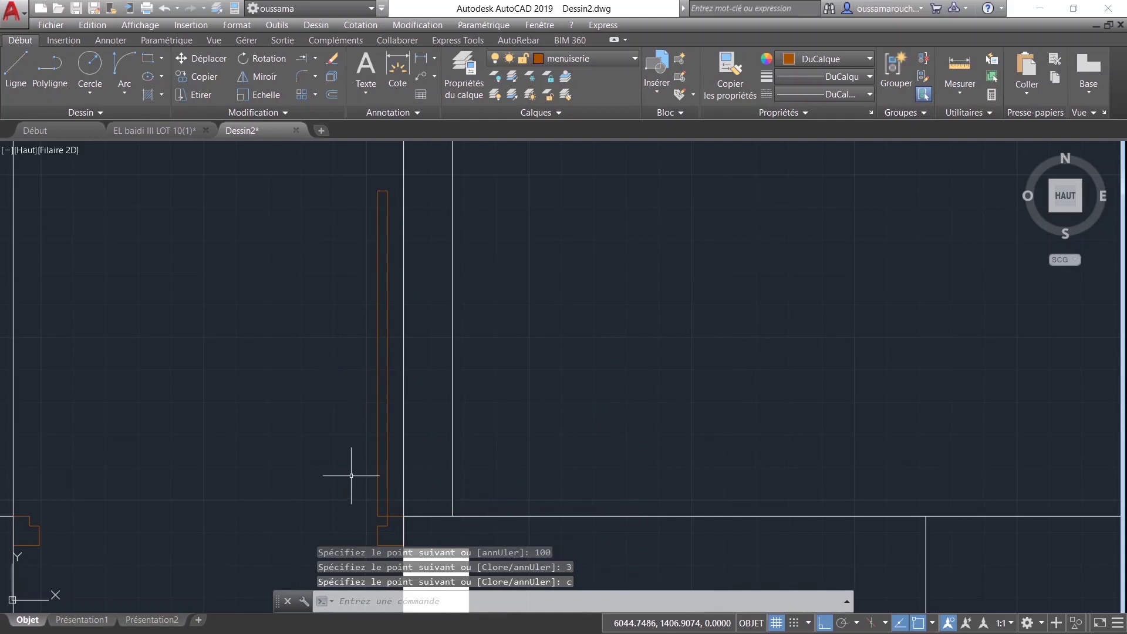
{"action": "scroll", "coordinate": [477, 377], "scroll_direction": "down", "scroll_amount": 2}
{"action": "middle_click_drag", "start_coordinate": [573, 196], "coordinate": [519, 348]}
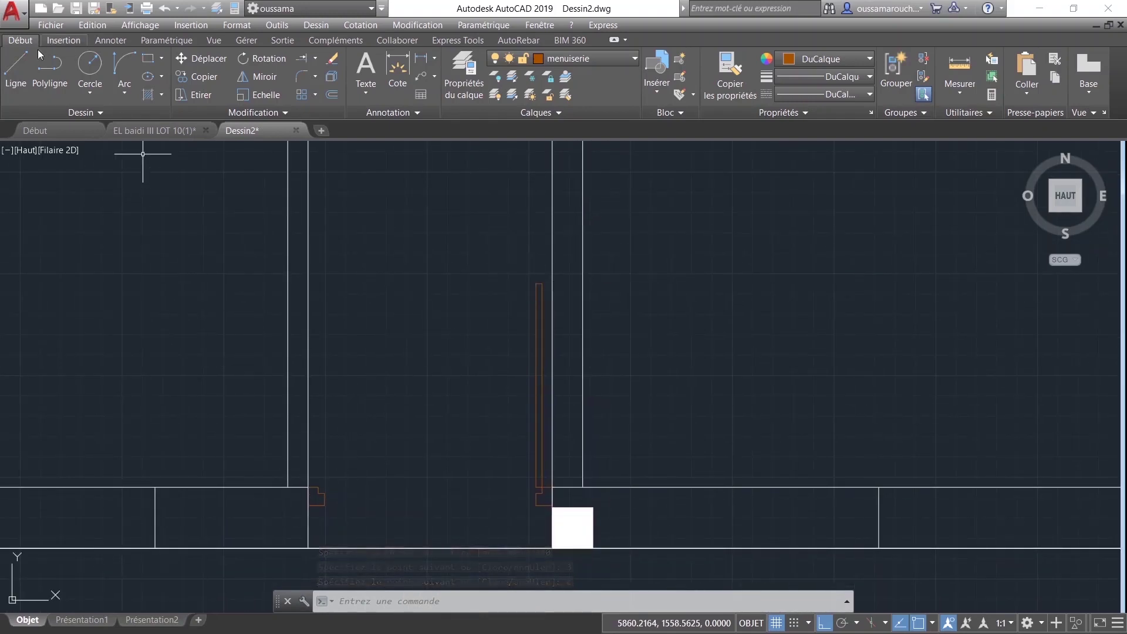
Step: Draw the door swing arc from the wall corner to the leaf top, with a tangent direction
{"action": "left_click", "coordinate": [123, 92]}
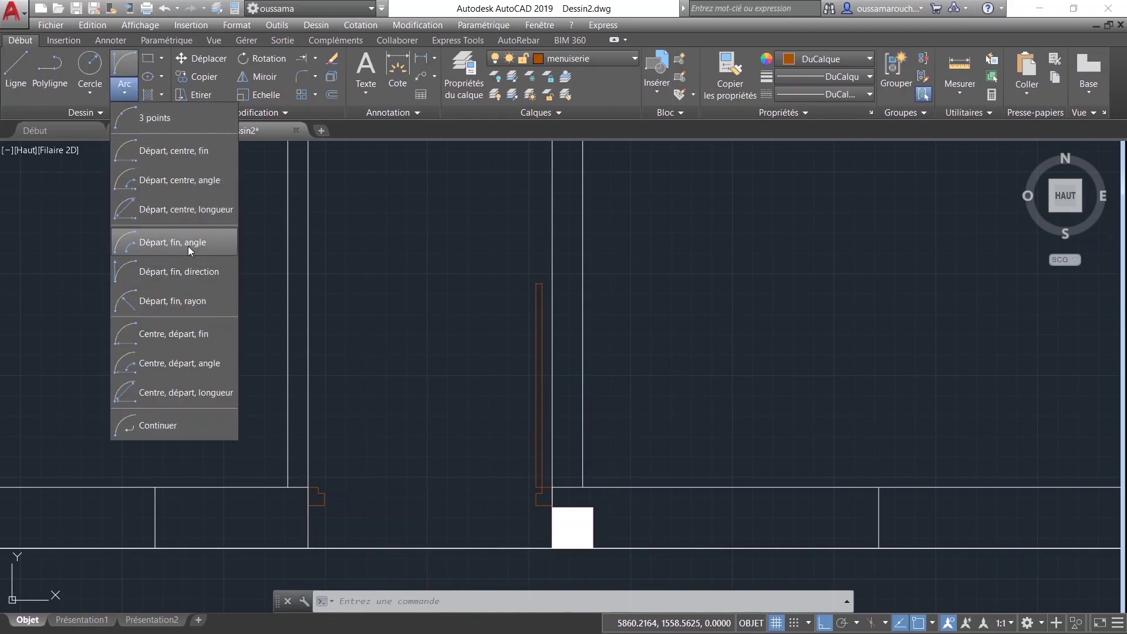
{"action": "key", "text": "Escape"}
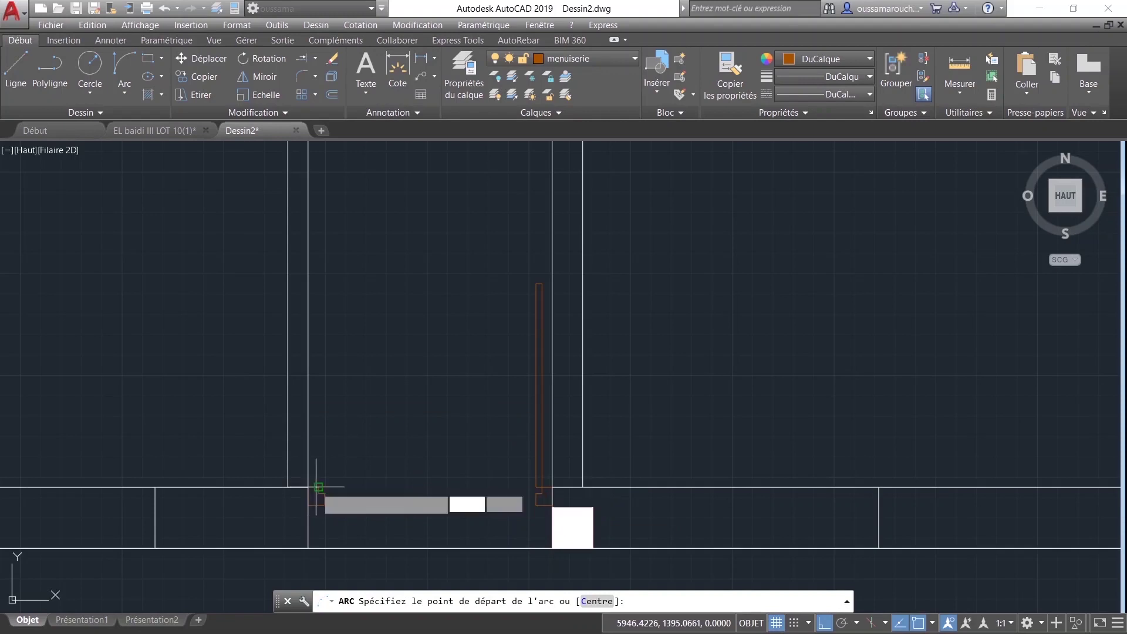
{"action": "left_click", "coordinate": [318, 487]}
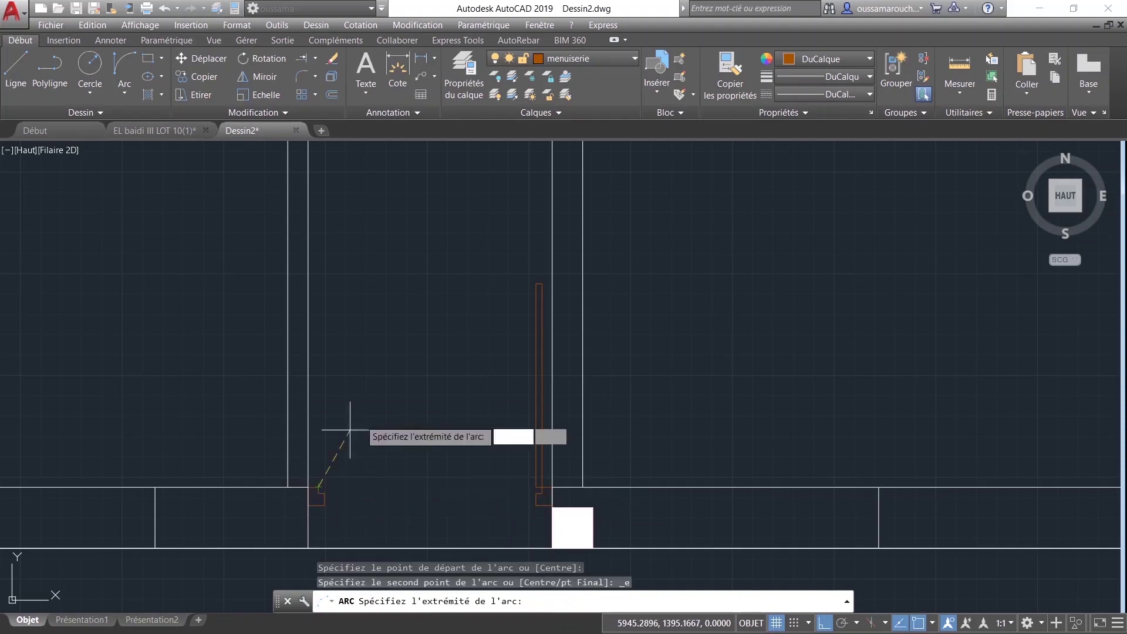
{"action": "left_click", "coordinate": [535, 283]}
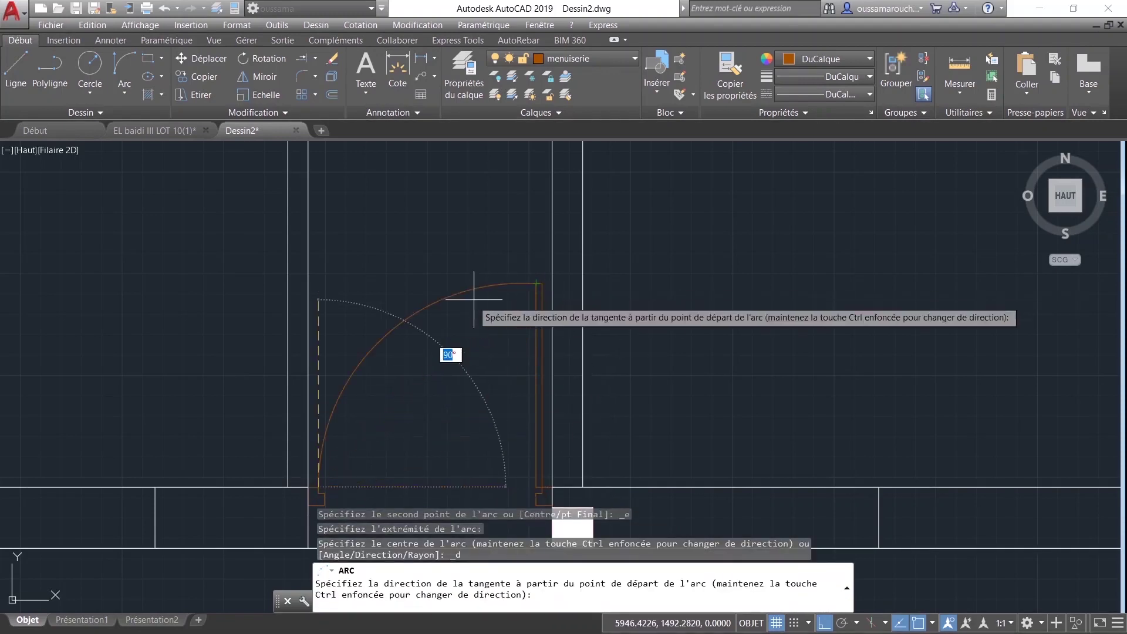
{"action": "left_click", "coordinate": [399, 387]}
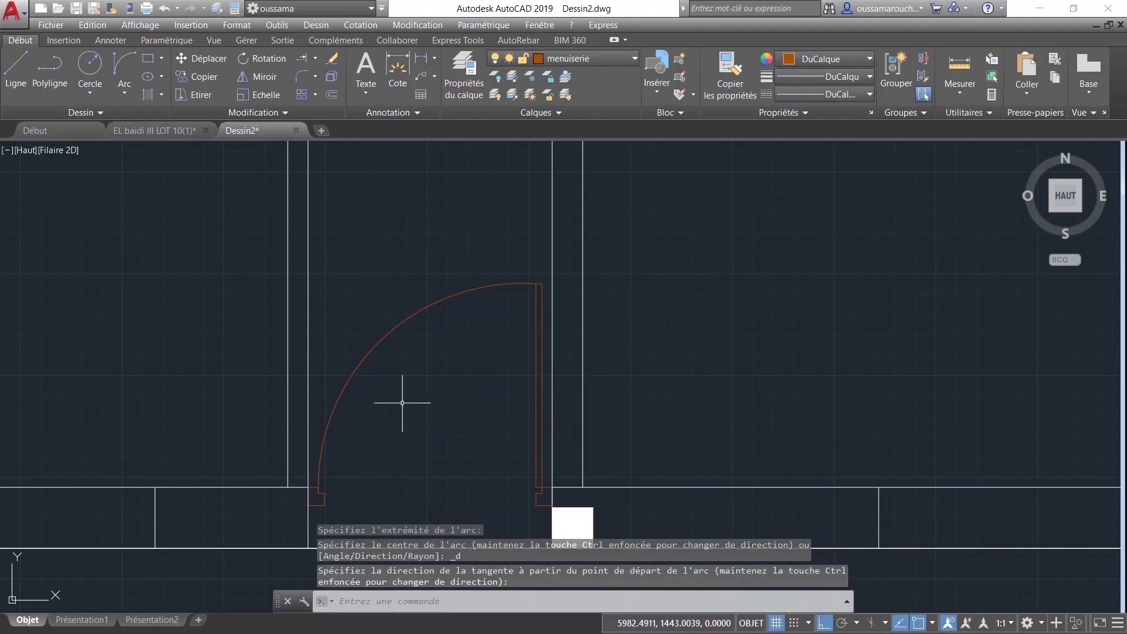
{"action": "scroll", "coordinate": [484, 498], "scroll_direction": "down", "scroll_amount": 2}
{"action": "scroll", "coordinate": [489, 498], "scroll_direction": "down", "scroll_amount": 2}
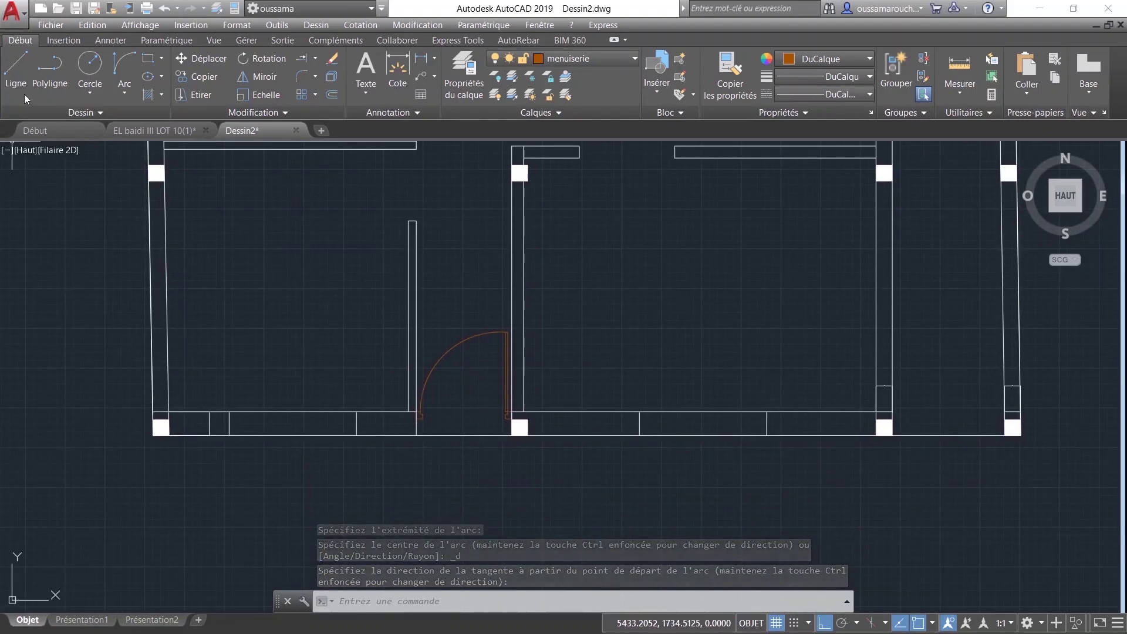
{"action": "left_click", "coordinate": [16, 74]}
{"action": "scroll", "coordinate": [311, 513], "scroll_direction": "down", "scroll_amount": 3}
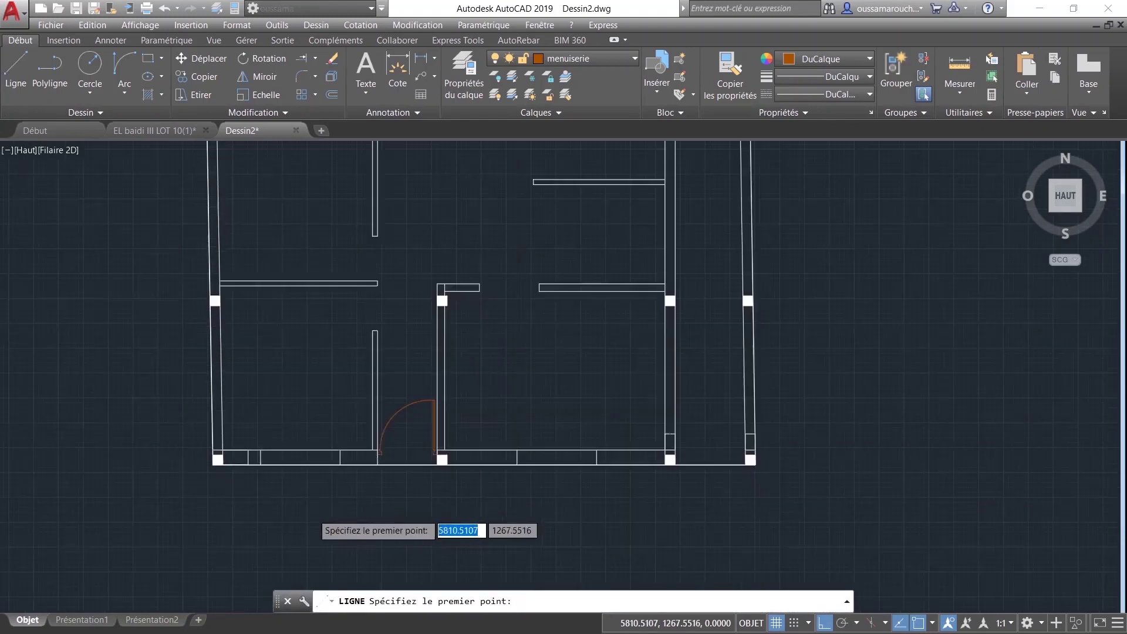
{"action": "middle_click_drag", "start_coordinate": [307, 485], "coordinate": [296, 463]}
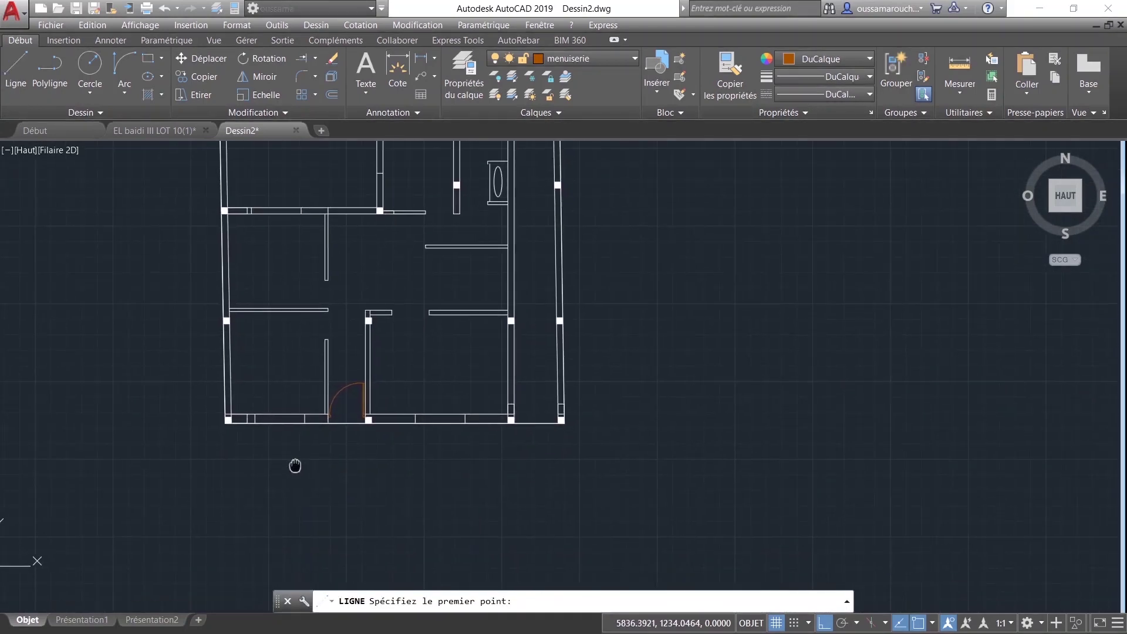
{"action": "key", "text": "Escape"}
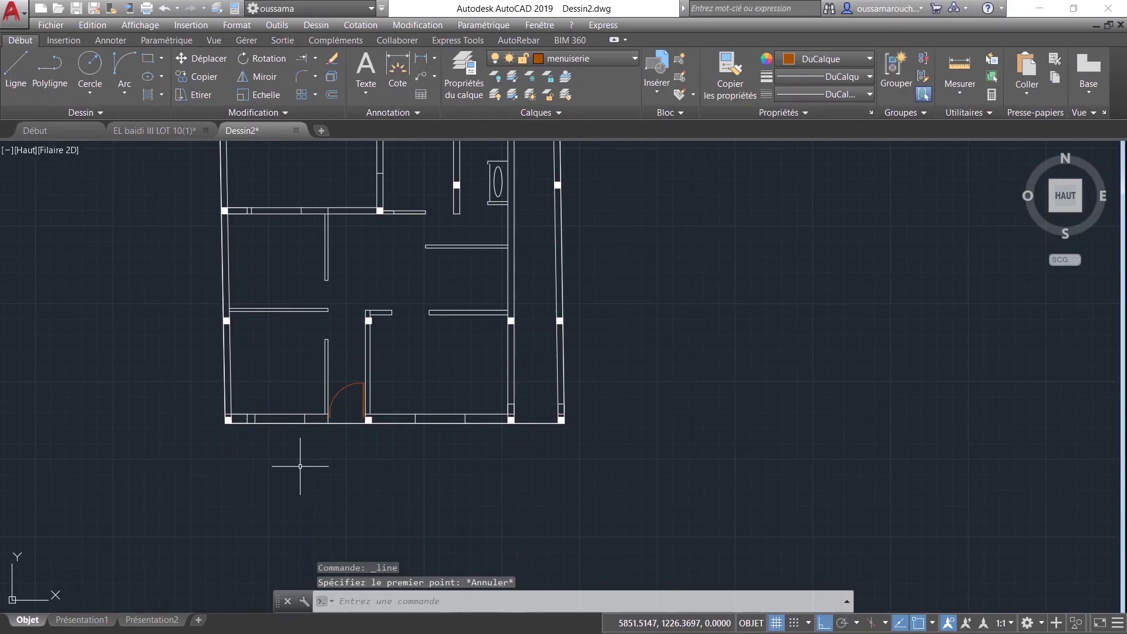
{"action": "type", "text": "m"}
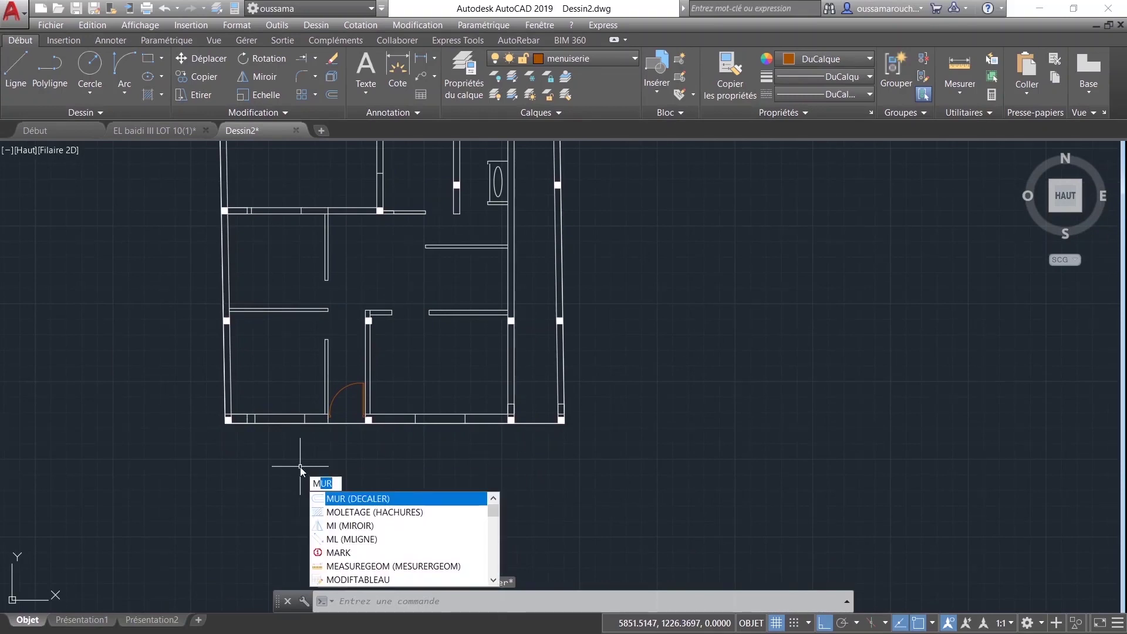
{"action": "type", "text": "l"}
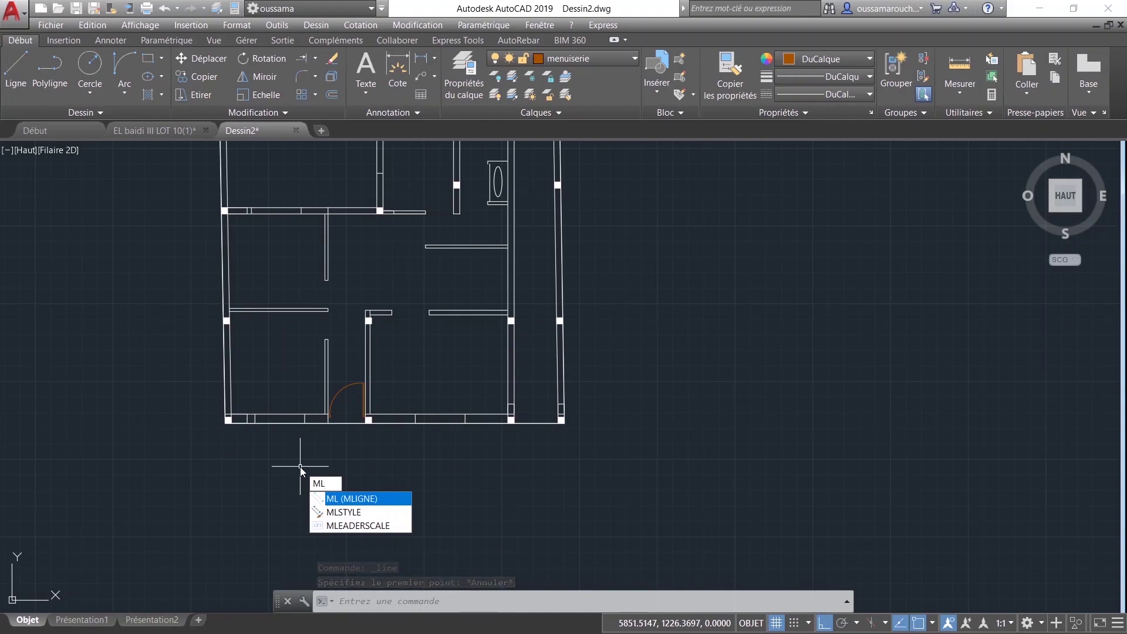
Step: Start a multiline at scale 20, leave justification at Nulle, then cancel a test start point
{"action": "key", "text": "Return"}
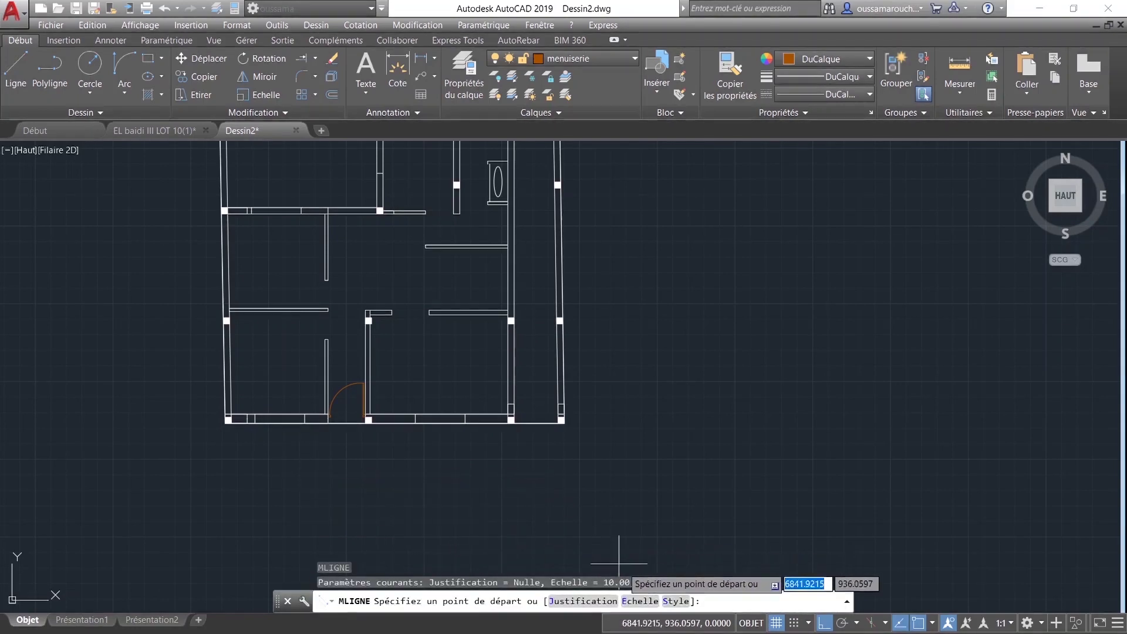
{"action": "left_click", "coordinate": [640, 600]}
{"action": "type", "text": "20"}
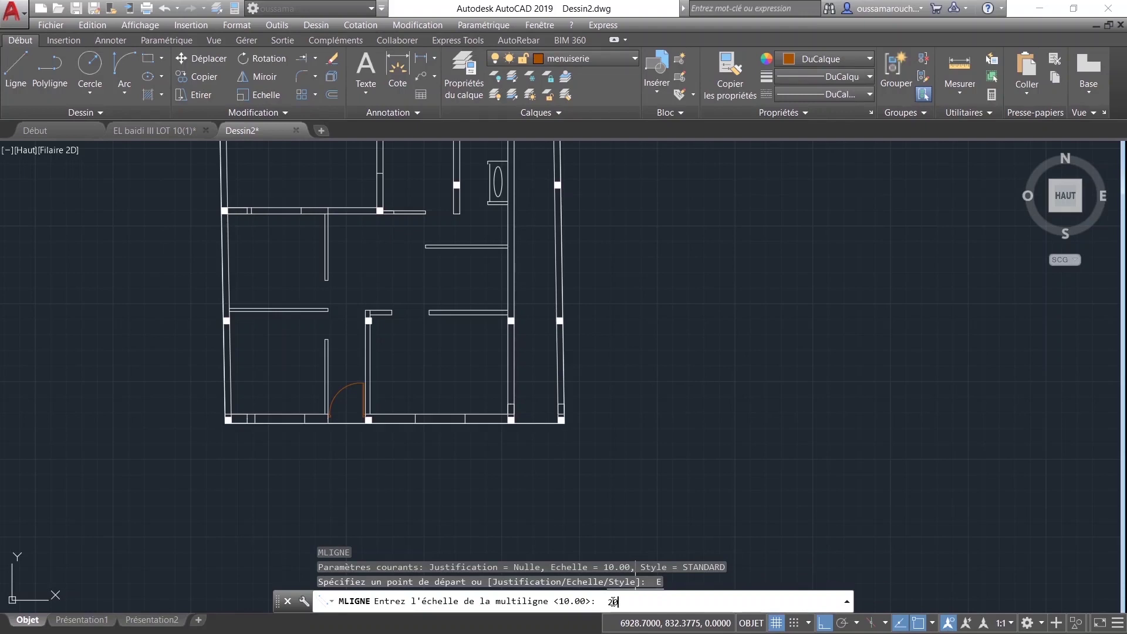
{"action": "key", "text": "Return"}
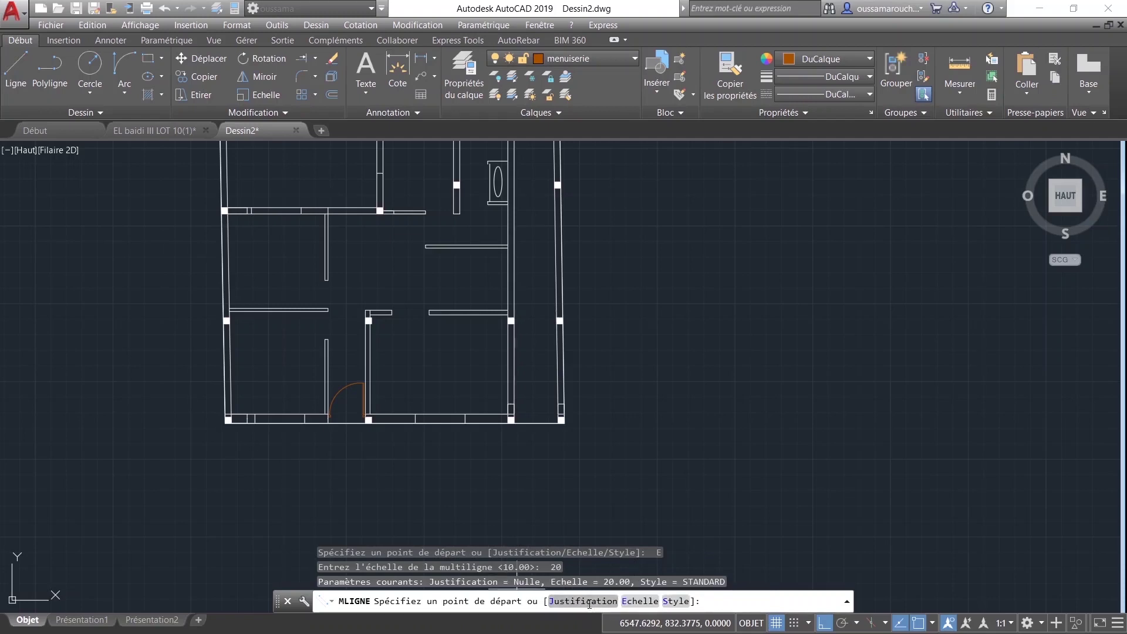
{"action": "left_click", "coordinate": [589, 601]}
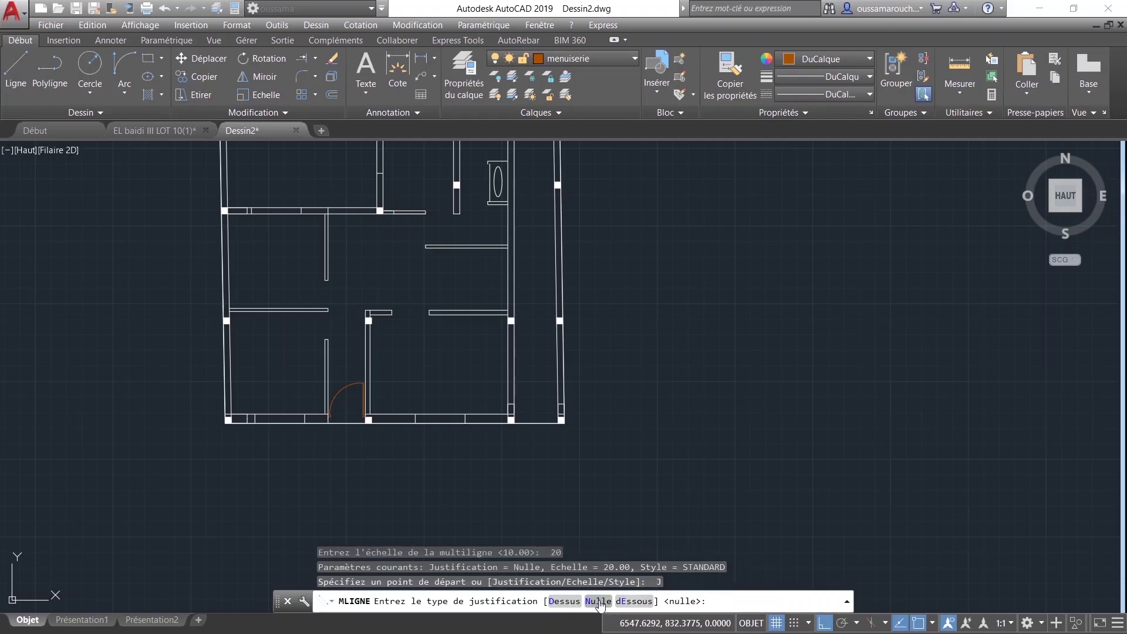
{"action": "left_click", "coordinate": [598, 601]}
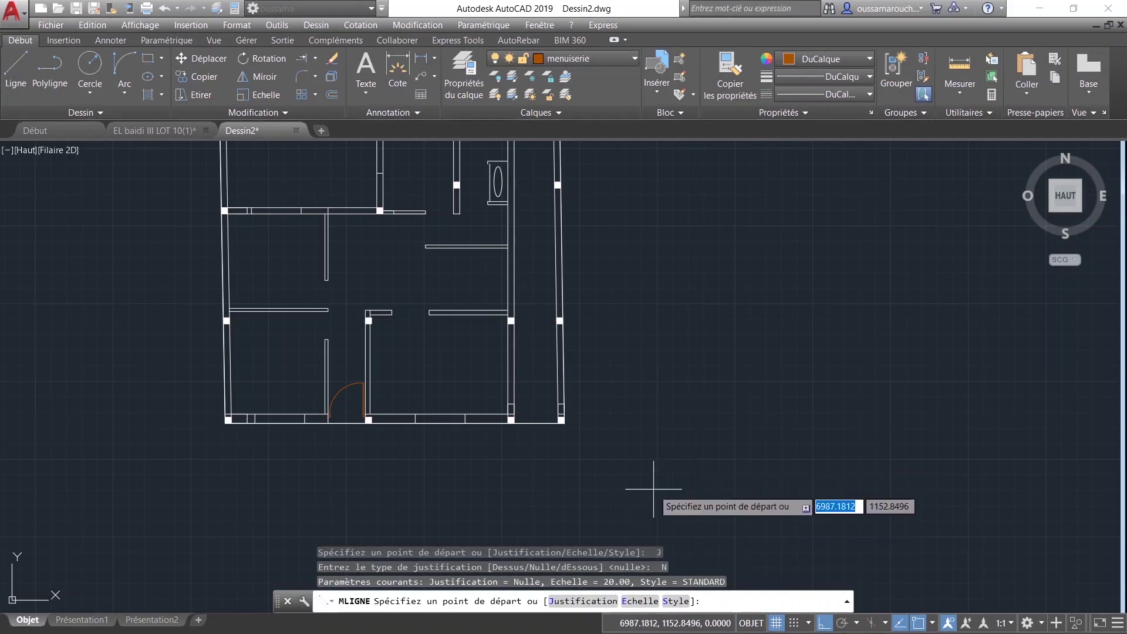
{"action": "left_click", "coordinate": [653, 489]}
{"action": "scroll", "coordinate": [716, 500], "scroll_direction": "up", "scroll_amount": 3}
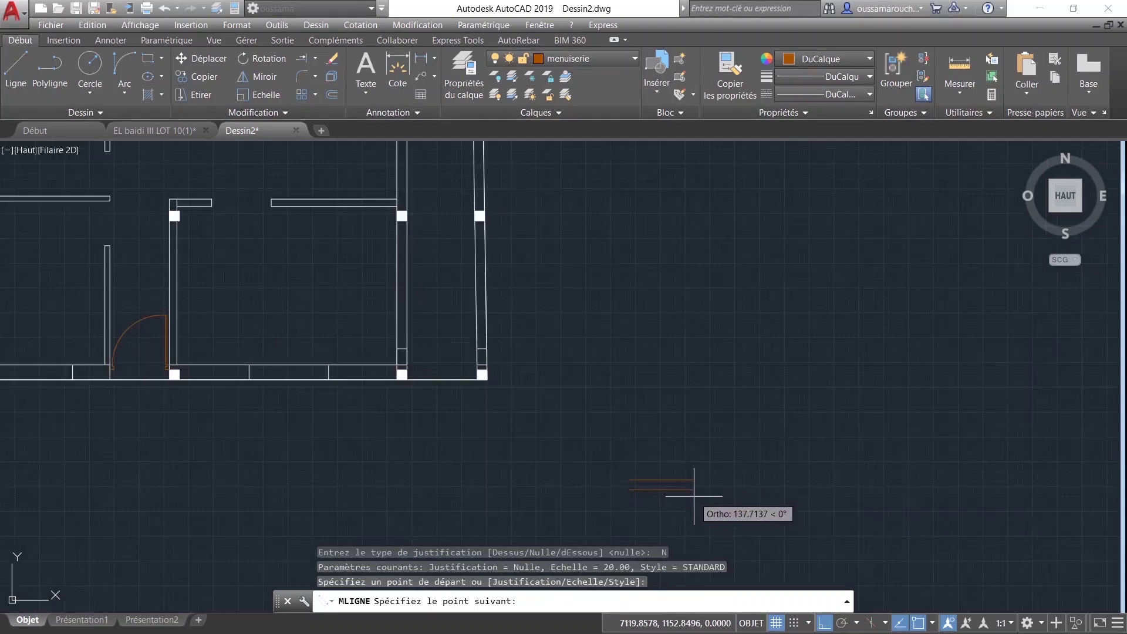
{"action": "scroll", "coordinate": [680, 481], "scroll_direction": "up", "scroll_amount": 3}
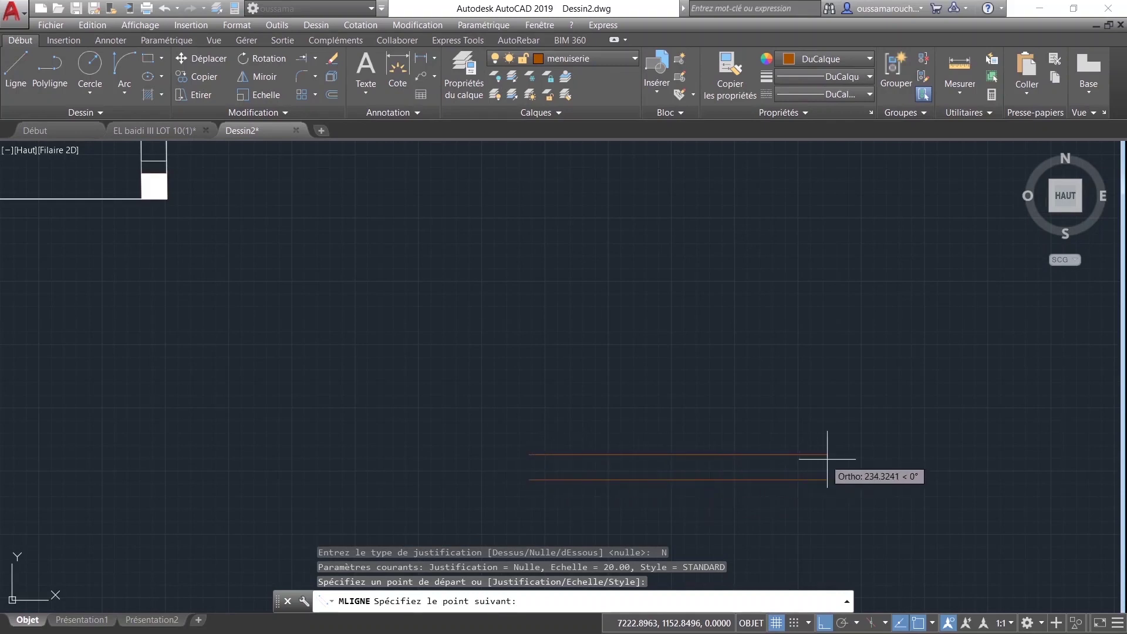
{"action": "key", "text": "Escape"}
Step: Switch the multiline justification to dEssous and test it with a trial start point
{"action": "key", "text": "Return"}
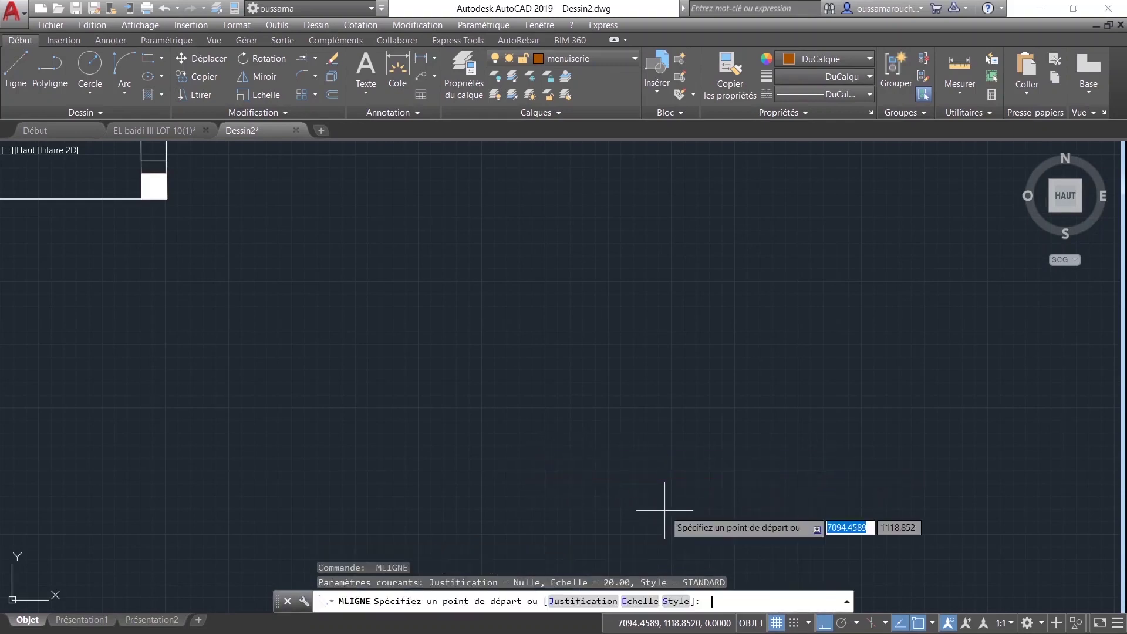
{"action": "left_click", "coordinate": [598, 602]}
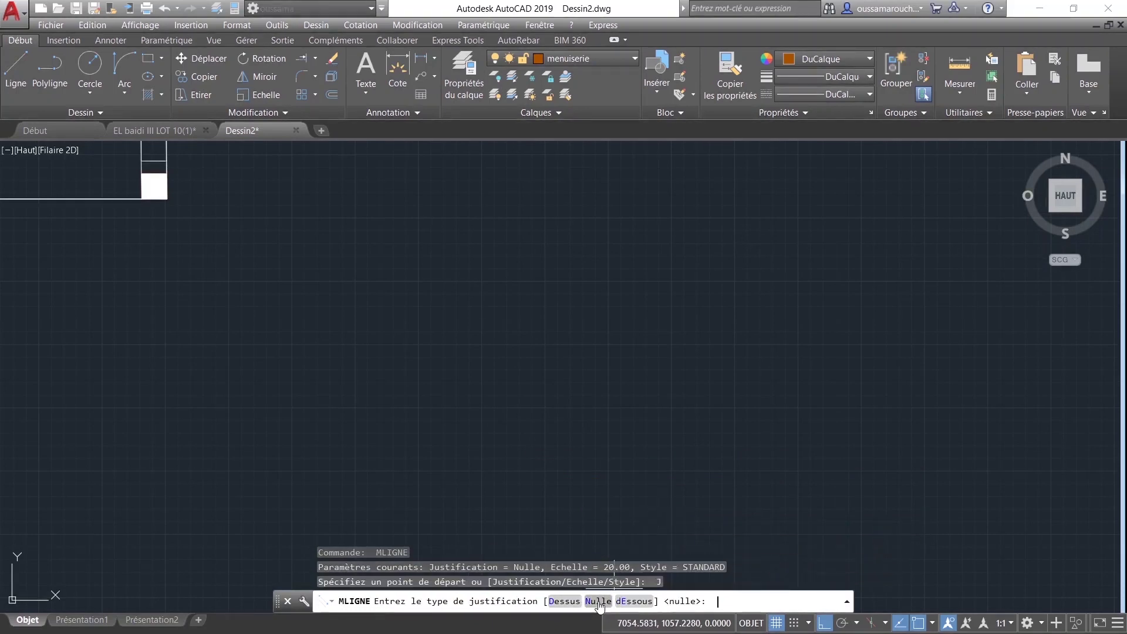
{"action": "left_click", "coordinate": [637, 602]}
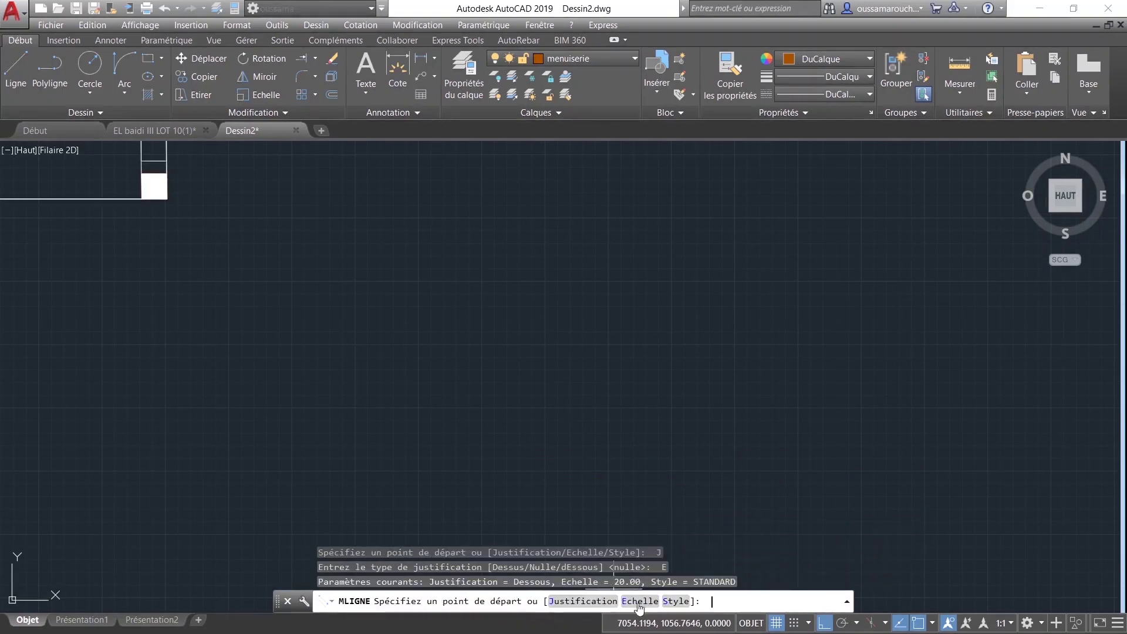
{"action": "left_click", "coordinate": [581, 444]}
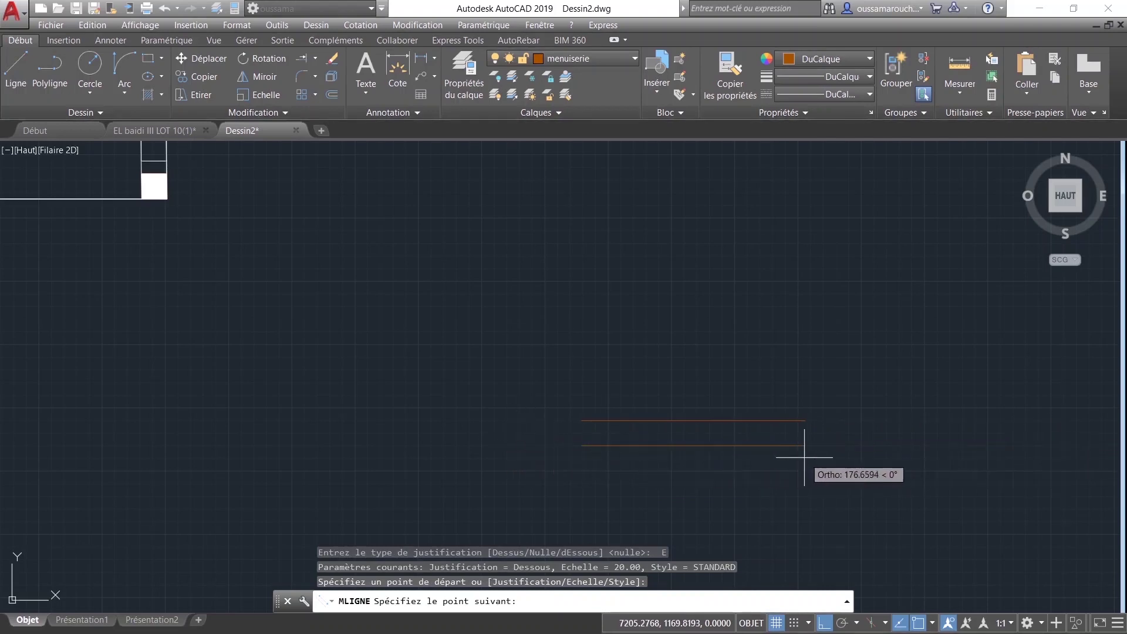
{"action": "key", "text": "Escape"}
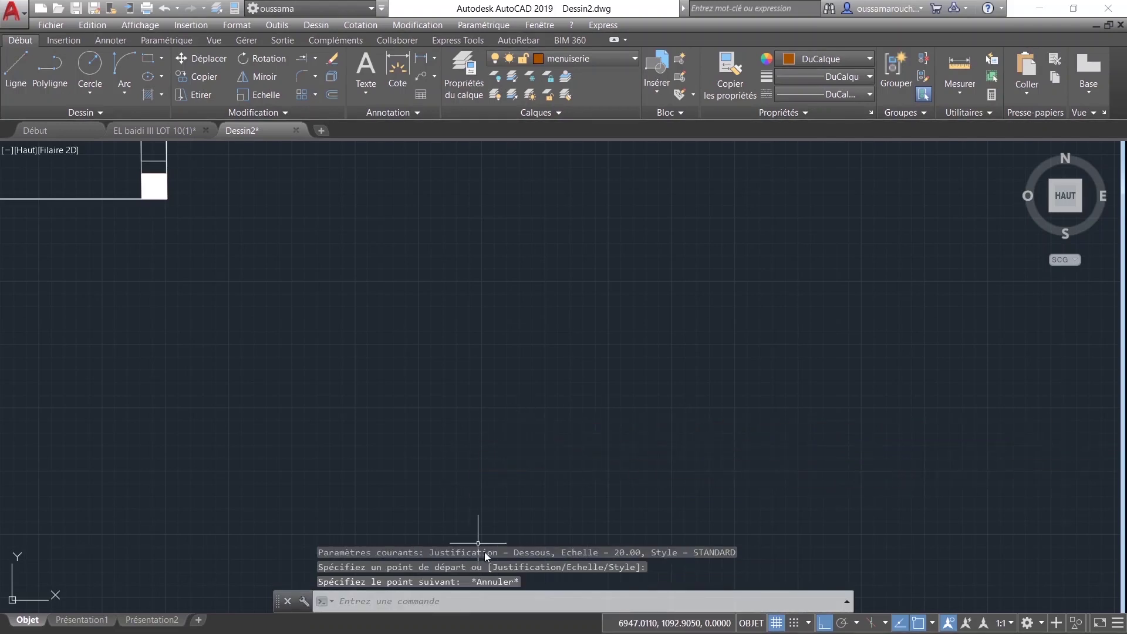
{"action": "scroll", "coordinate": [459, 501], "scroll_direction": "down", "scroll_amount": 10}
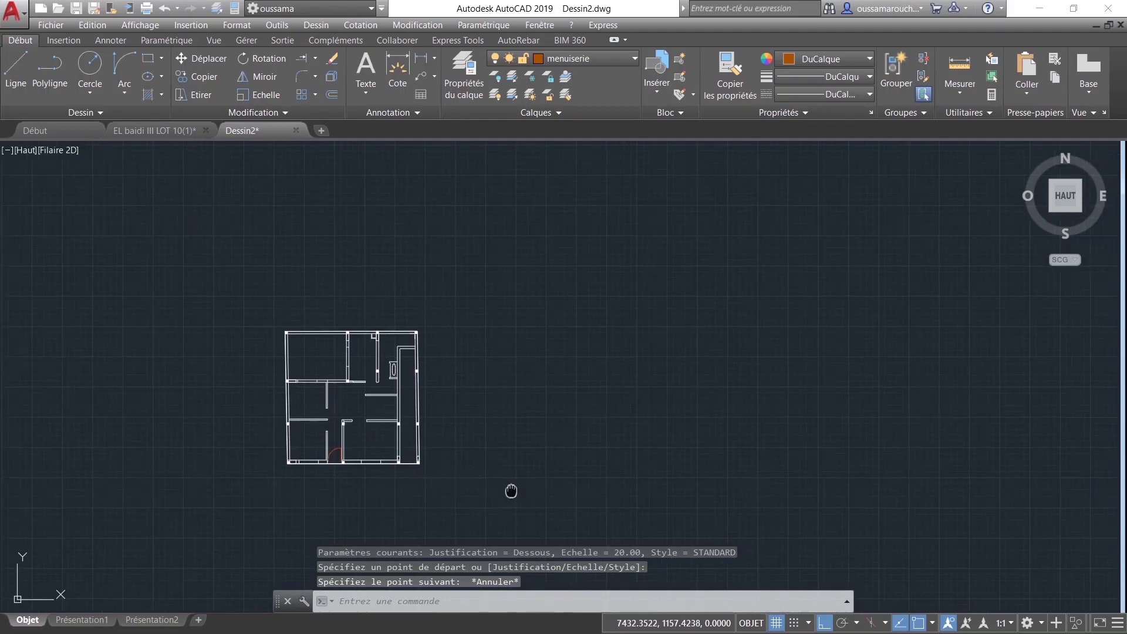
Step: Zoom to the wall opening and draw the small rebate notch at its left end
{"action": "scroll", "coordinate": [390, 339], "scroll_direction": "up", "scroll_amount": 2}
{"action": "scroll", "coordinate": [455, 404], "scroll_direction": "up", "scroll_amount": 1}
{"action": "scroll", "coordinate": [455, 404], "scroll_direction": "up", "scroll_amount": 4}
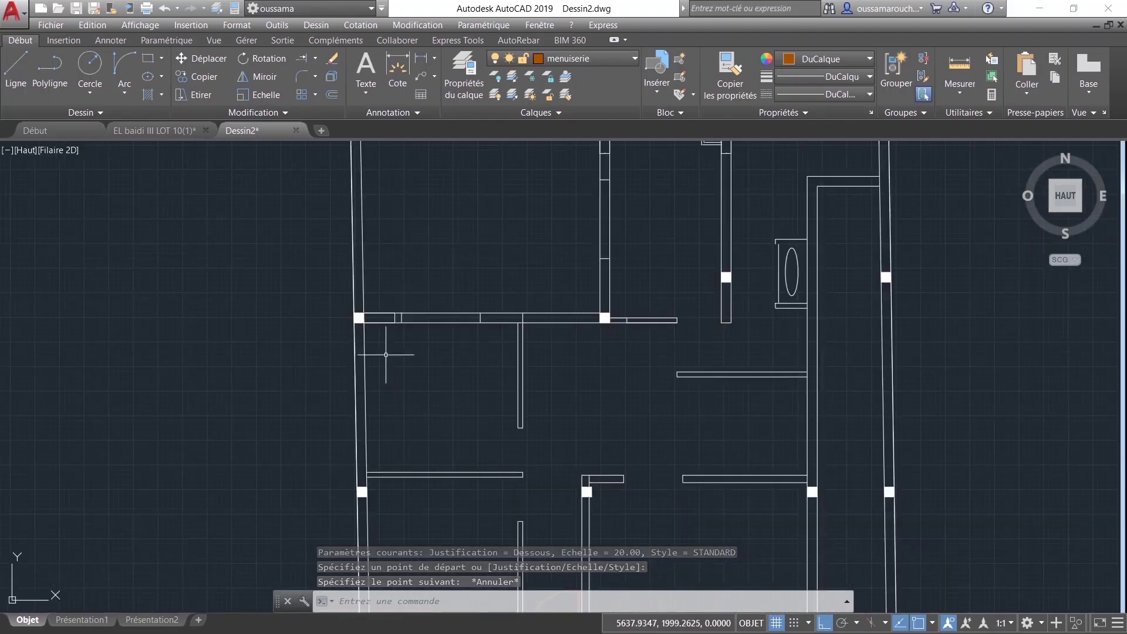
{"action": "scroll", "coordinate": [422, 315], "scroll_direction": "up", "scroll_amount": 2}
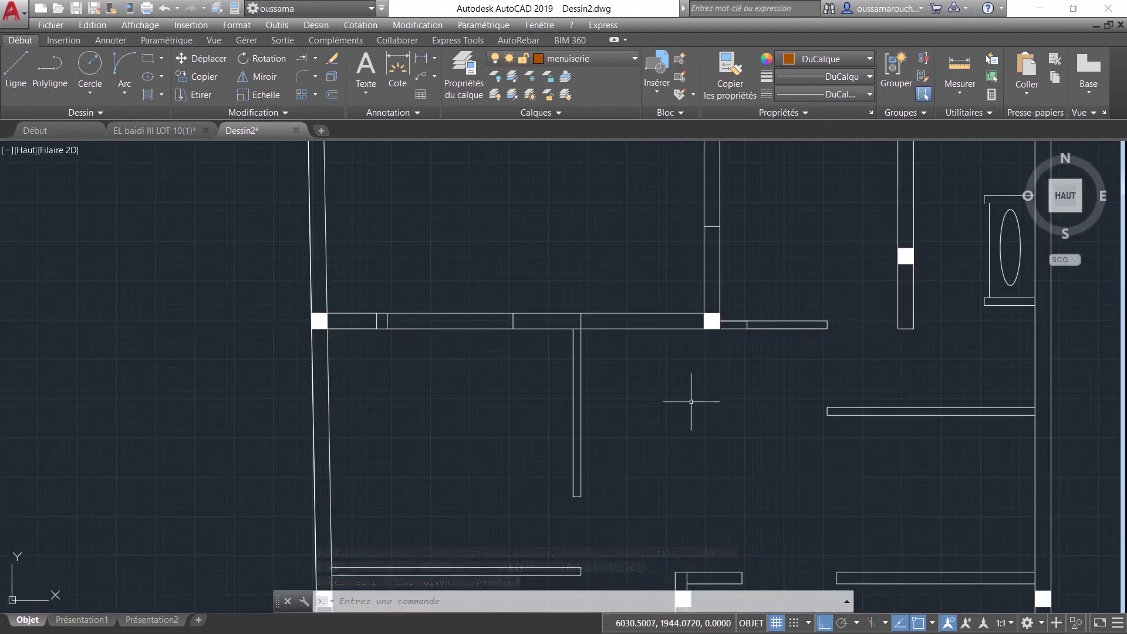
{"action": "scroll", "coordinate": [448, 405], "scroll_direction": "down", "scroll_amount": 2}
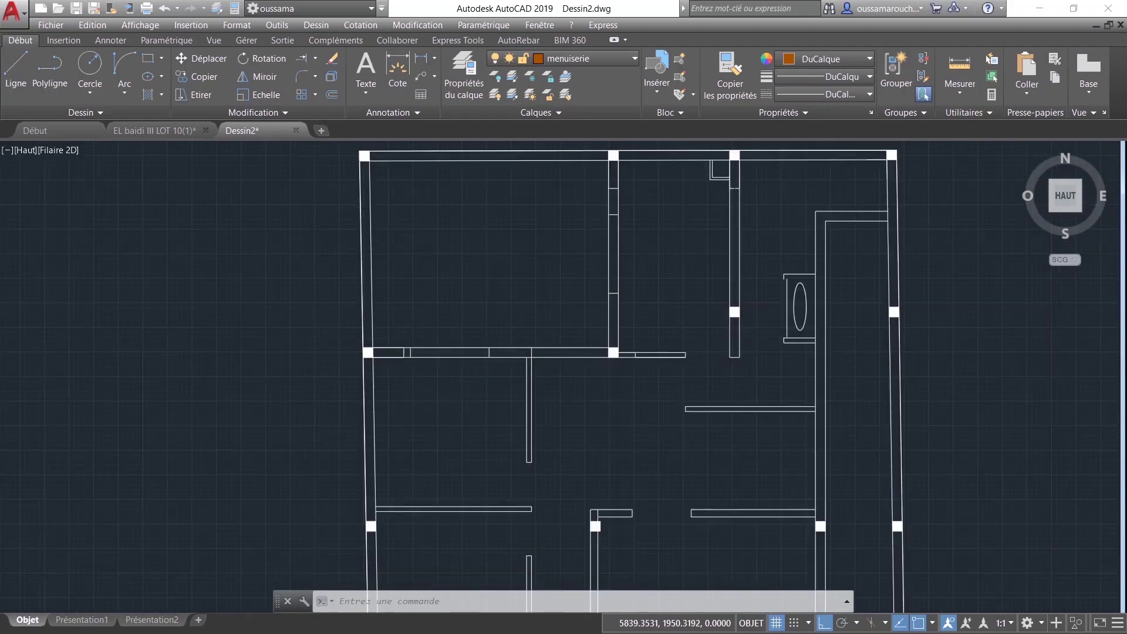
{"action": "scroll", "coordinate": [477, 397], "scroll_direction": "down", "scroll_amount": 2}
{"action": "scroll", "coordinate": [438, 385], "scroll_direction": "up", "scroll_amount": 5}
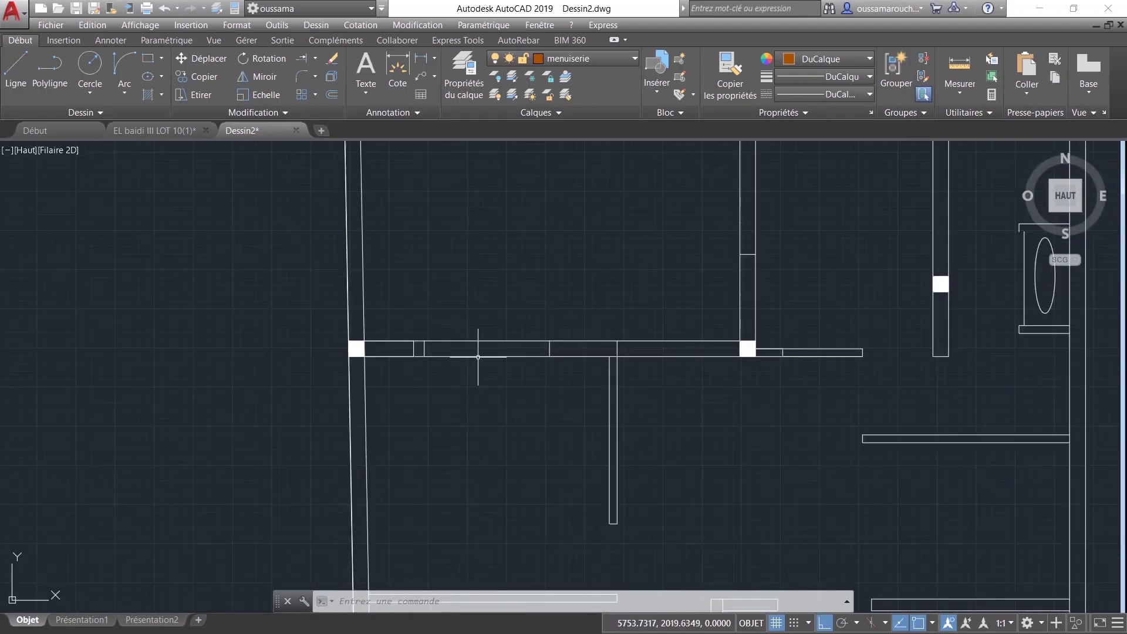
{"action": "scroll", "coordinate": [478, 355], "scroll_direction": "up", "scroll_amount": 4}
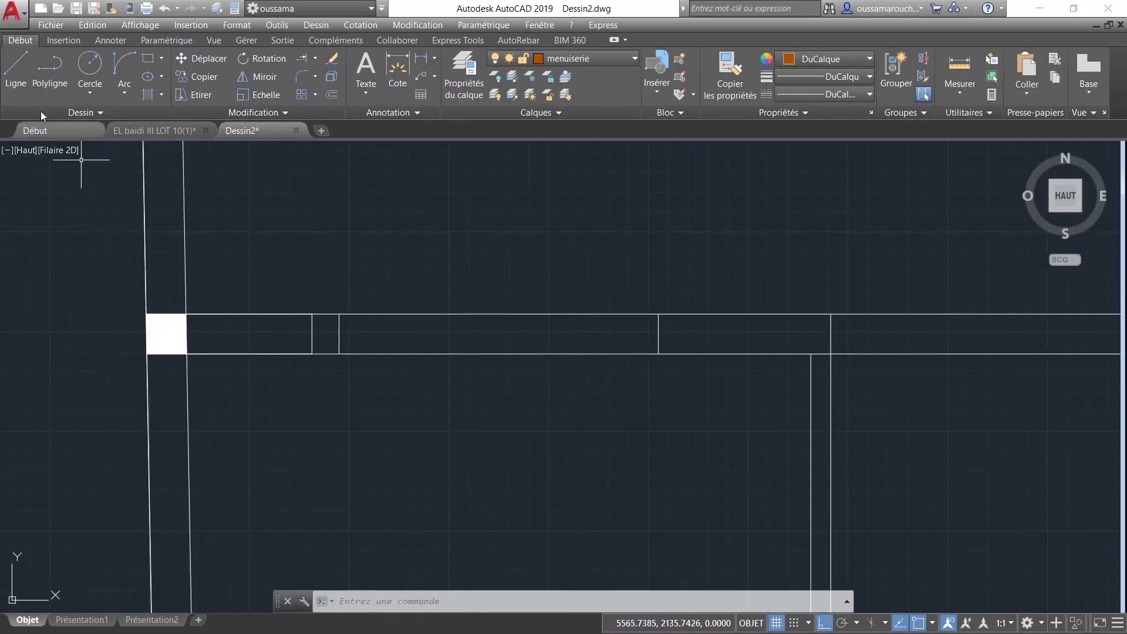
{"action": "left_click", "coordinate": [26, 73]}
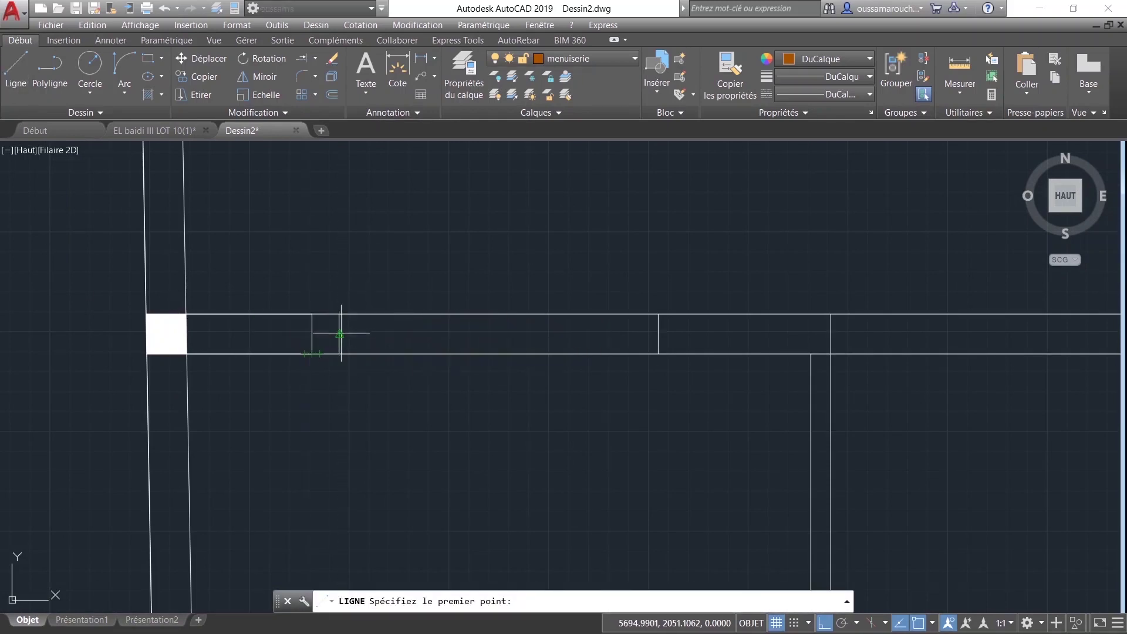
{"action": "left_click", "coordinate": [339, 333]}
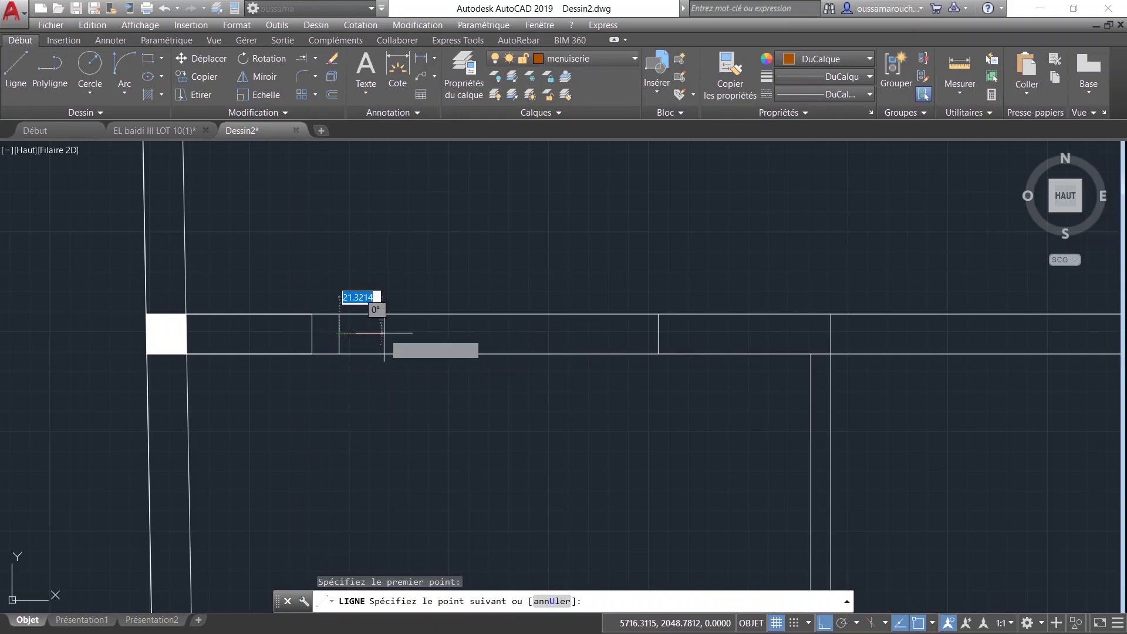
{"action": "scroll", "coordinate": [383, 333], "scroll_direction": "up", "scroll_amount": 6}
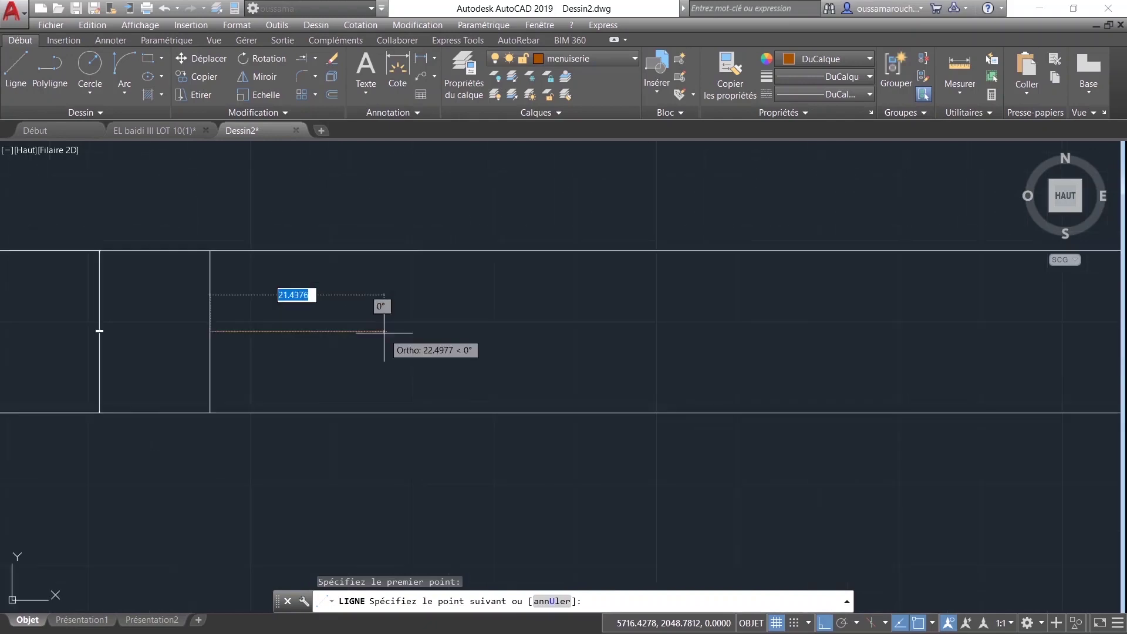
{"action": "left_click", "coordinate": [302, 326]}
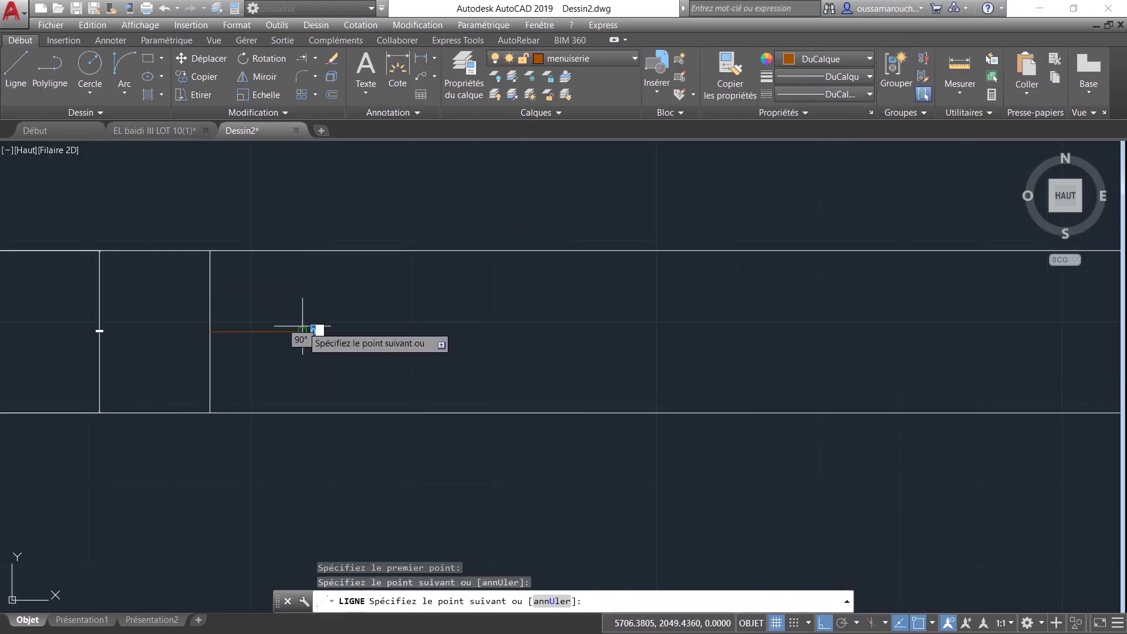
{"action": "left_click", "coordinate": [300, 251]}
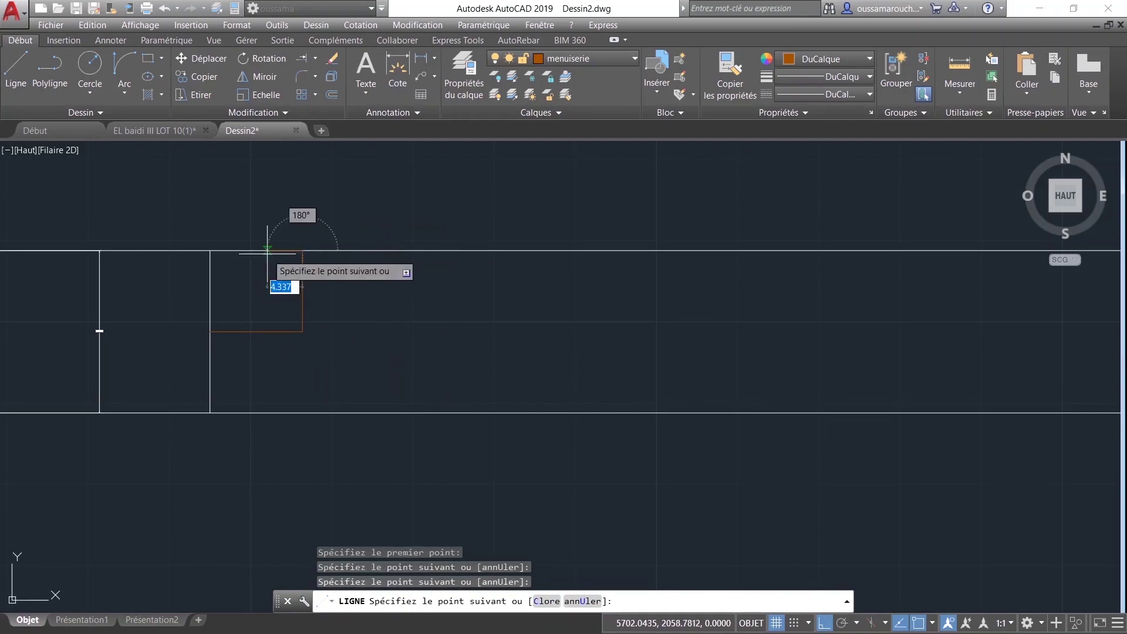
{"action": "left_click", "coordinate": [210, 252]}
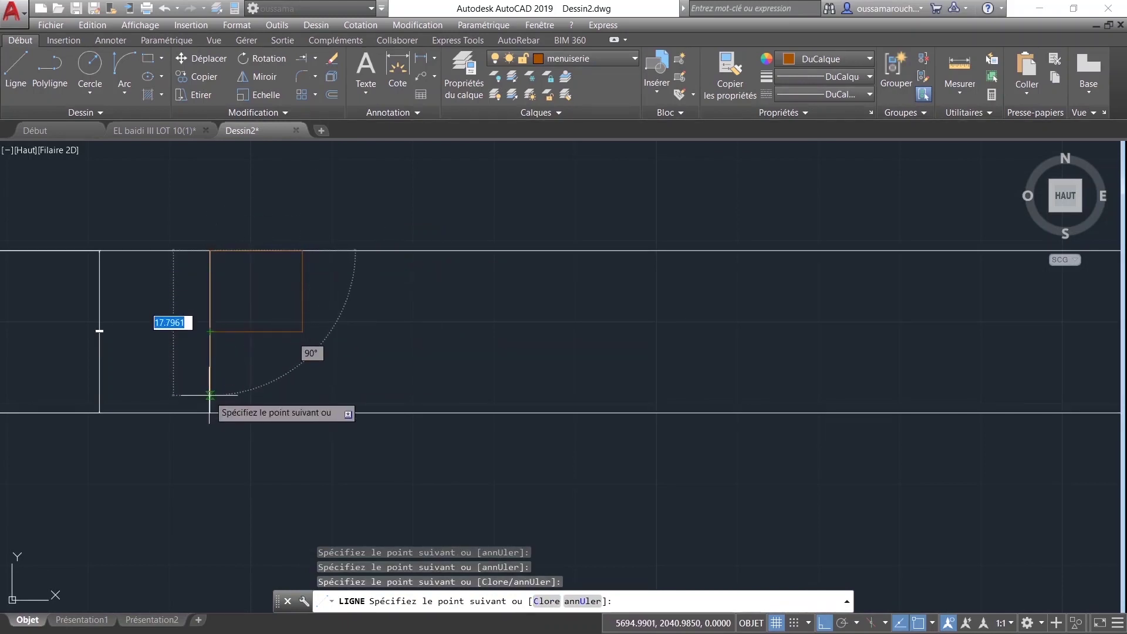
Step: Run the frame line down to the wall face and across to the far jamb
{"action": "left_click", "coordinate": [209, 412]}
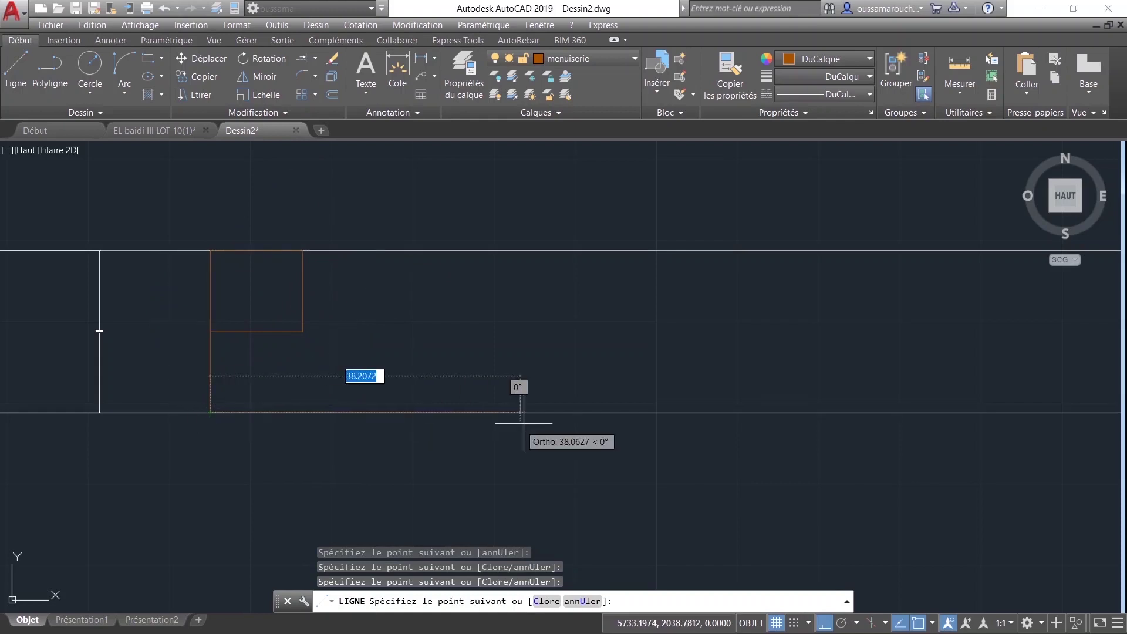
{"action": "scroll", "coordinate": [722, 405], "scroll_direction": "down", "scroll_amount": 2}
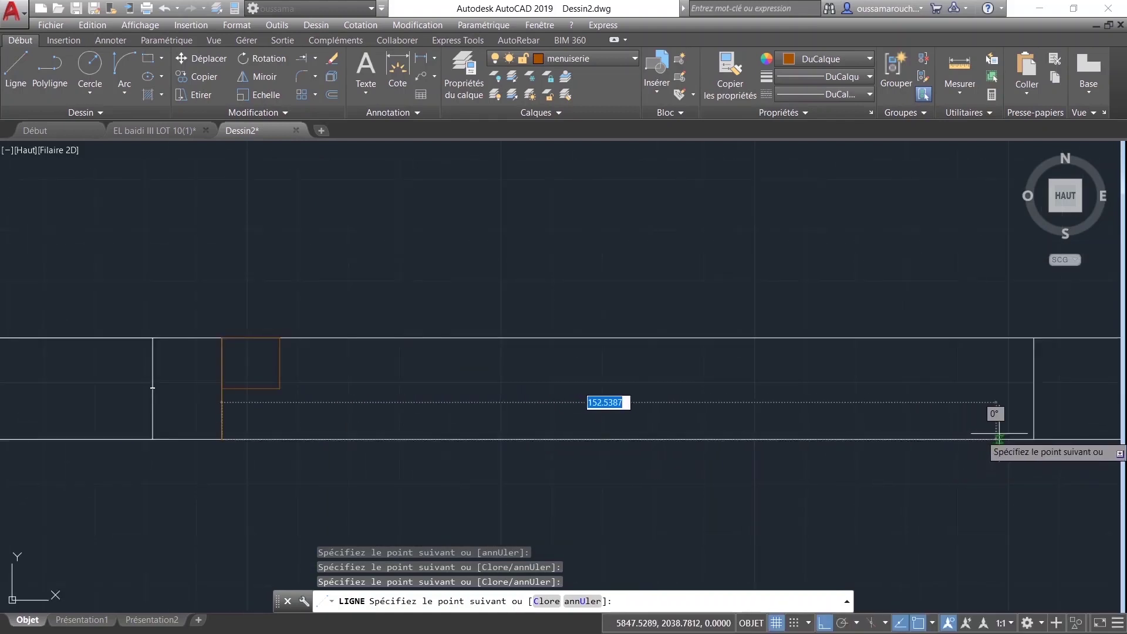
{"action": "left_click", "coordinate": [1034, 439]}
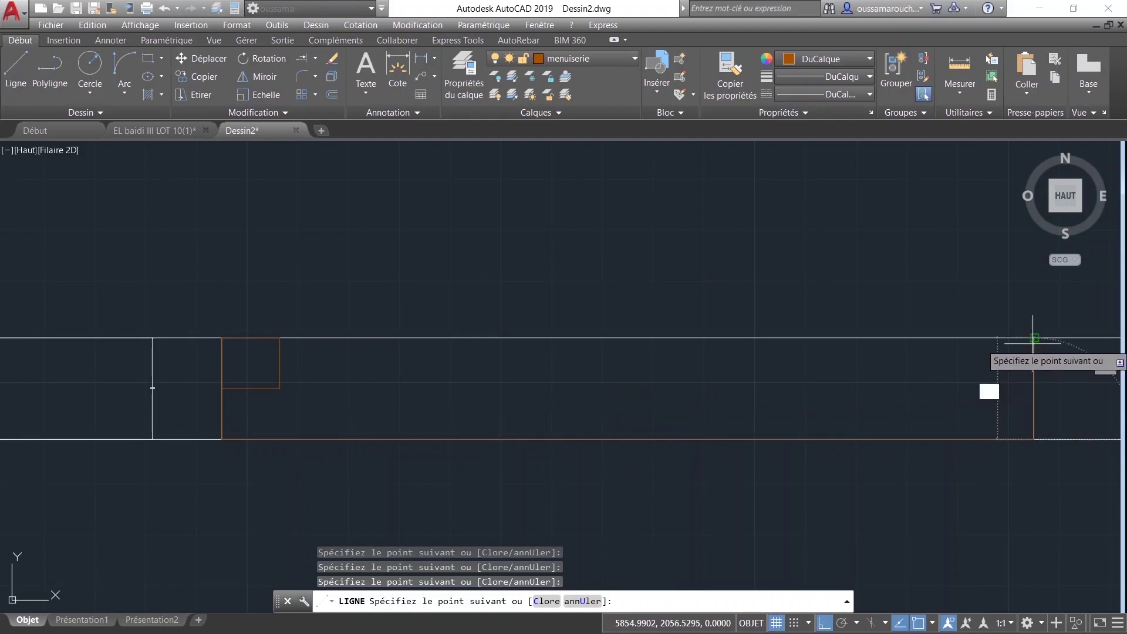
{"action": "key", "text": "Escape"}
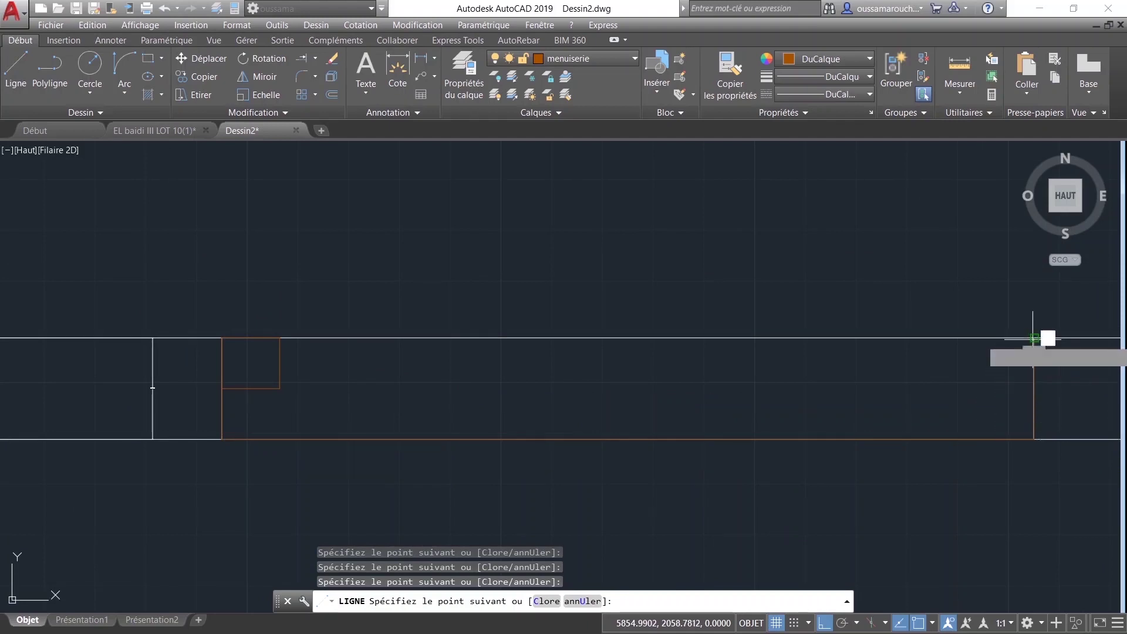
{"action": "scroll", "coordinate": [449, 361], "scroll_direction": "up", "scroll_amount": 3}
{"action": "left_click", "coordinate": [449, 361]}
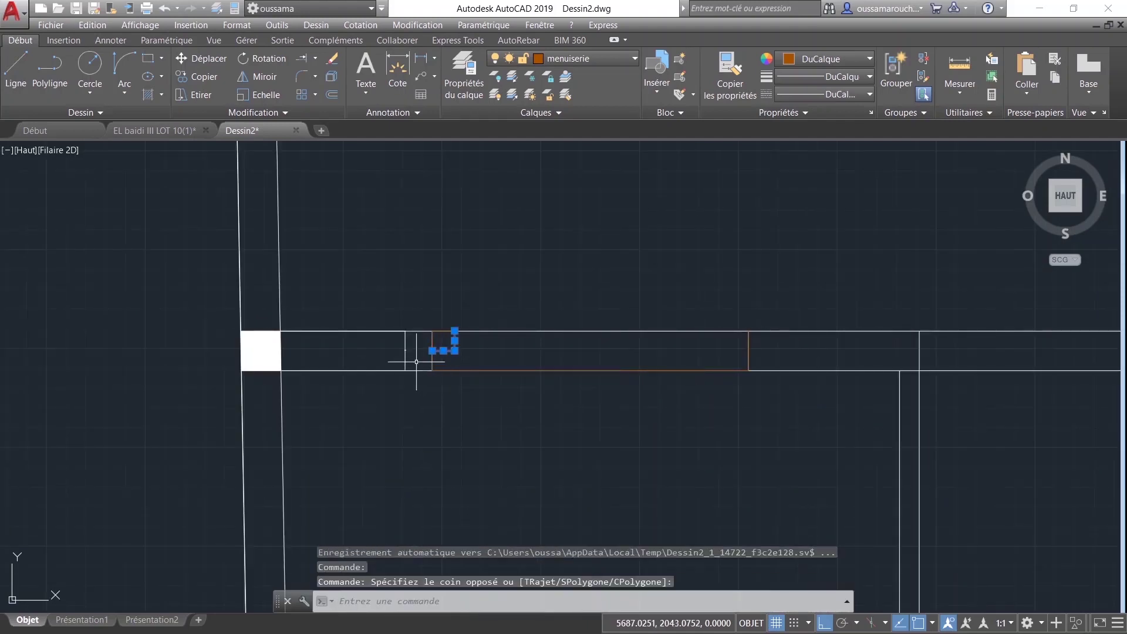
Step: Mirror the notch lines about a vertical axis, keeping the originals (N)
{"action": "scroll", "coordinate": [431, 337], "scroll_direction": "up", "scroll_amount": 4}
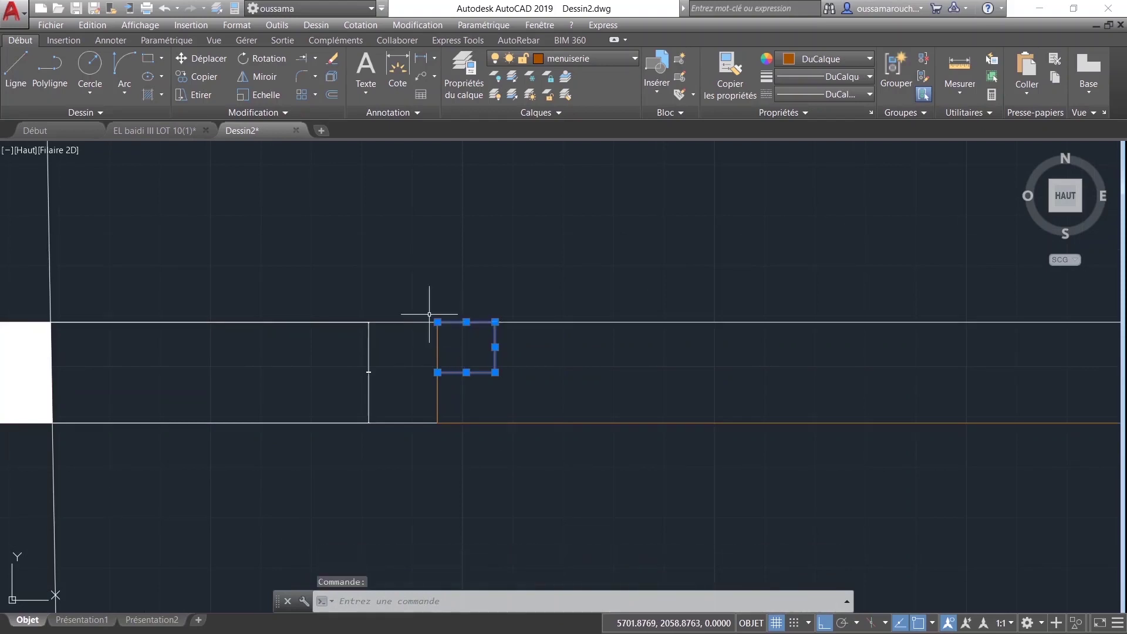
{"action": "left_click", "coordinate": [254, 75]}
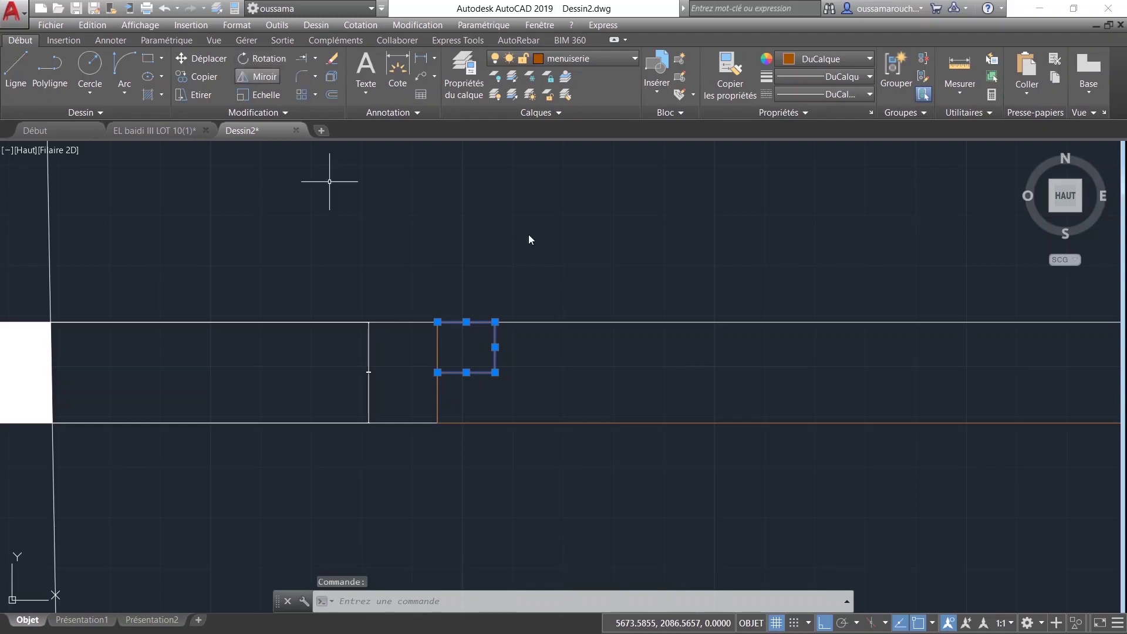
{"action": "left_click", "coordinate": [579, 274]}
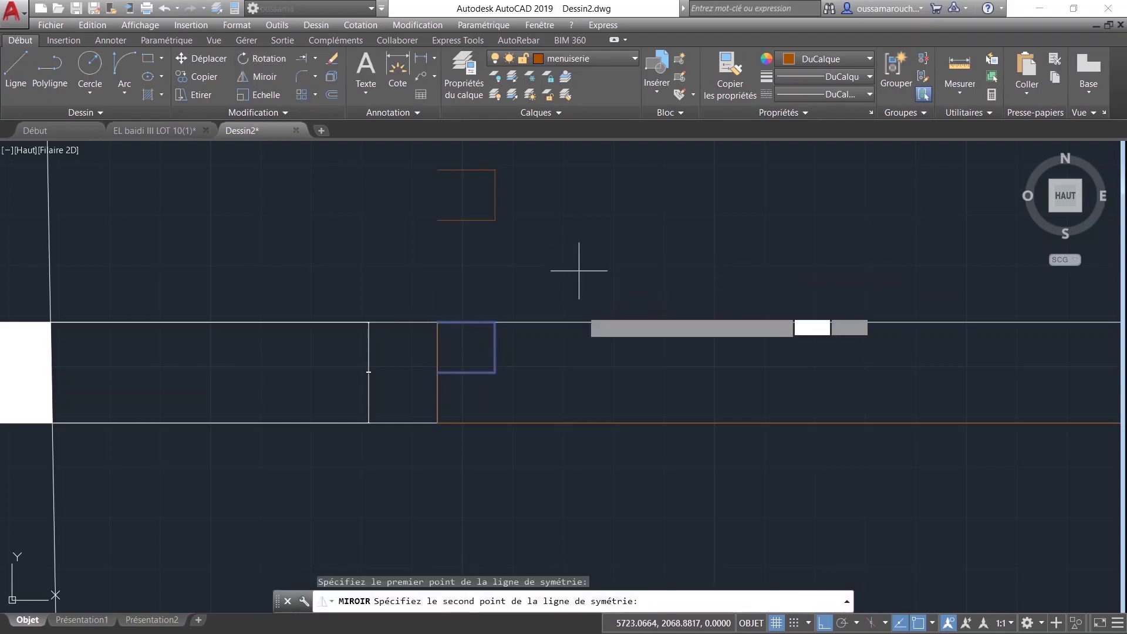
{"action": "left_click", "coordinate": [564, 386]}
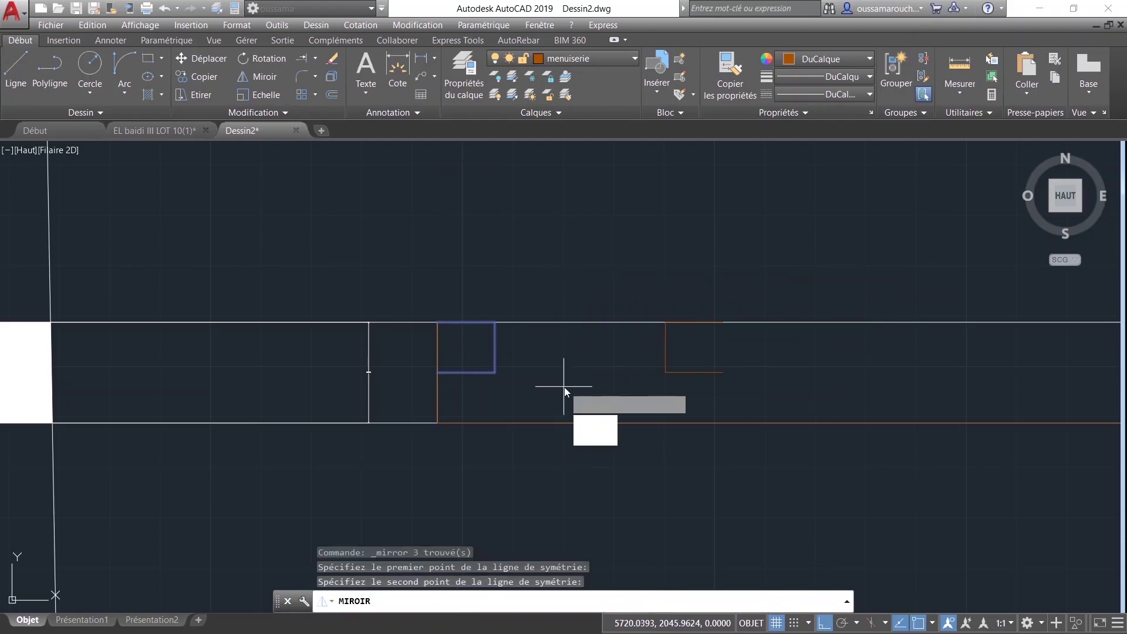
{"action": "type", "text": "N"}
{"action": "key", "text": "Return"}
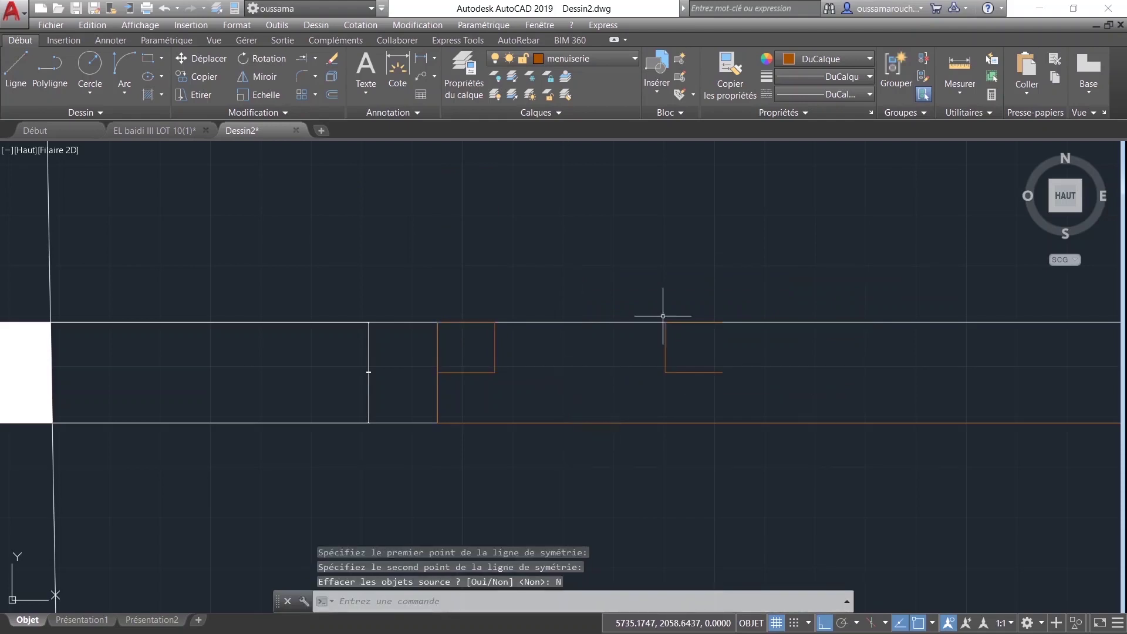
Step: Move the mirrored notch copy into place at the opening's far end
{"action": "left_click", "coordinate": [712, 338]}
{"action": "left_click", "coordinate": [648, 390]}
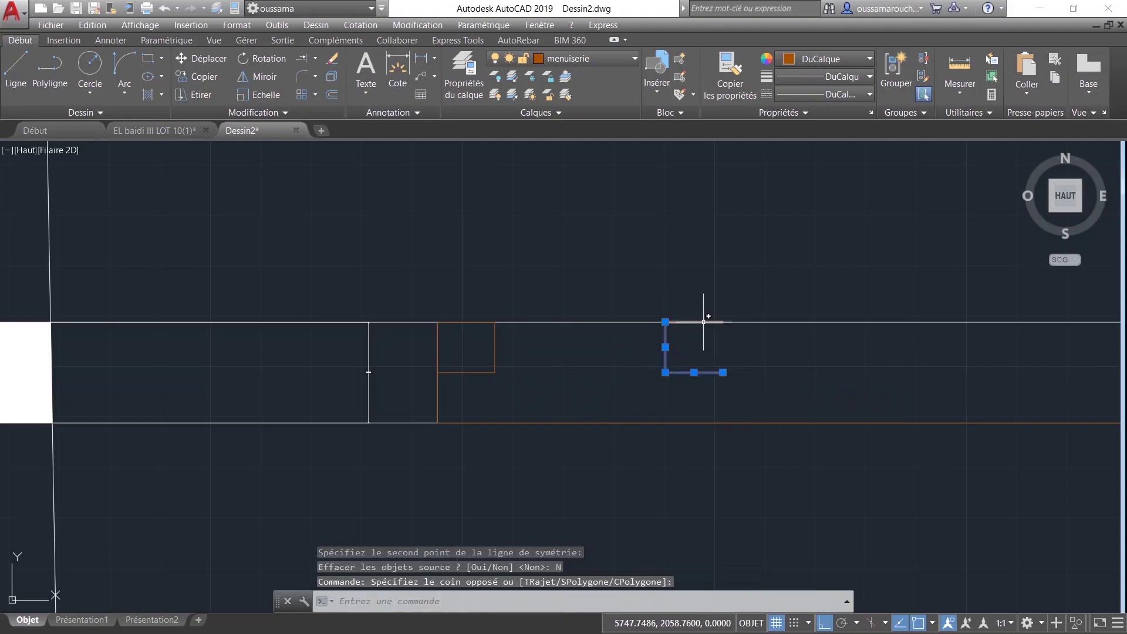
{"action": "left_click", "coordinate": [703, 322]}
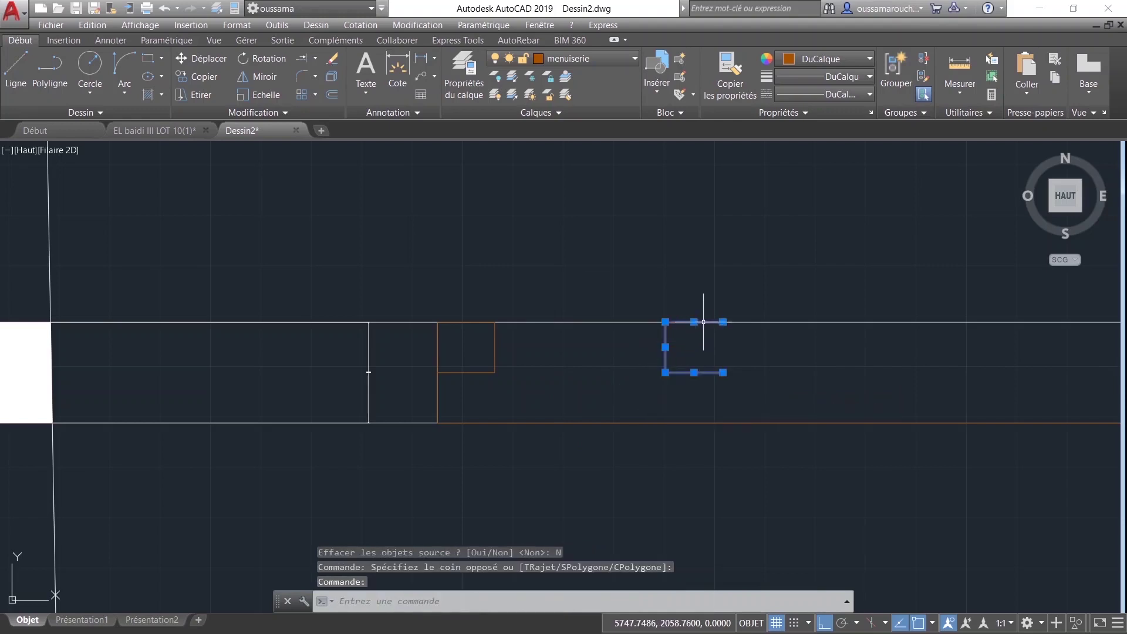
{"action": "left_click", "coordinate": [203, 61]}
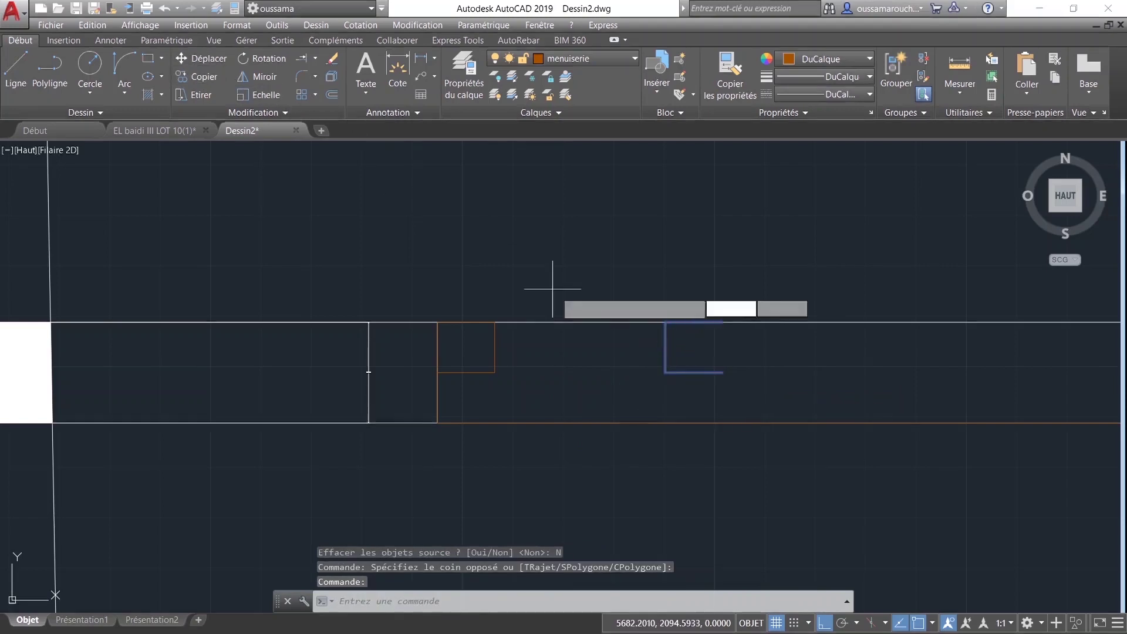
{"action": "left_click", "coordinate": [711, 322]}
{"action": "scroll", "coordinate": [850, 340], "scroll_direction": "down", "scroll_amount": 2}
{"action": "middle_click_drag", "start_coordinate": [850, 340], "coordinate": [471, 357]}
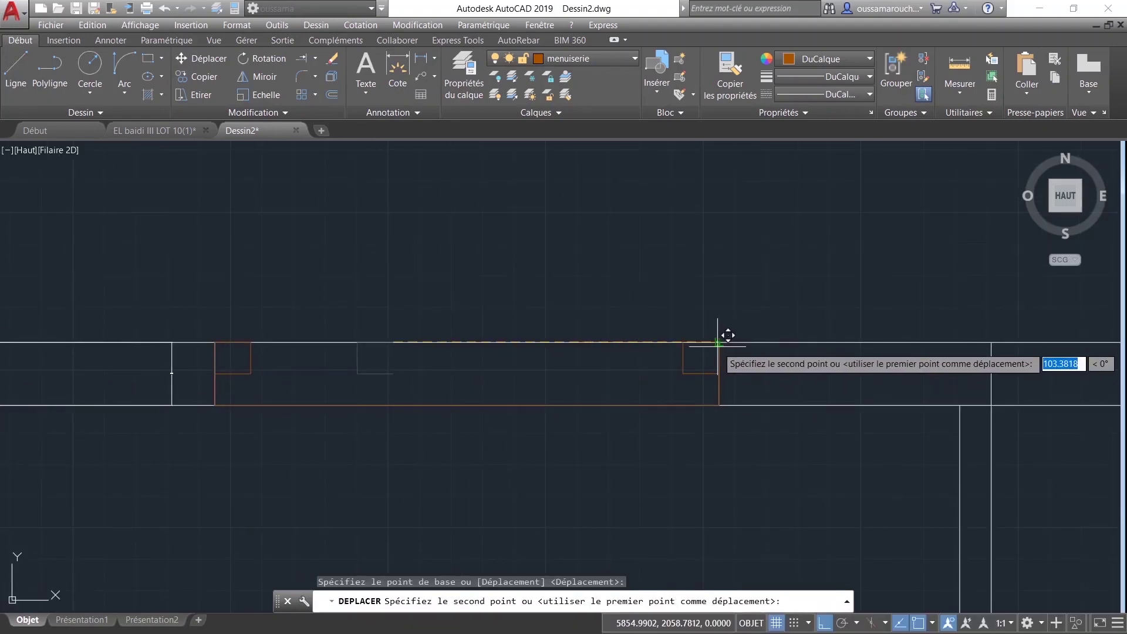
{"action": "key", "text": "Escape"}
Step: Draw a horizontal inner frame line from the left notch corner across to the right notch
{"action": "left_click", "coordinate": [16, 70]}
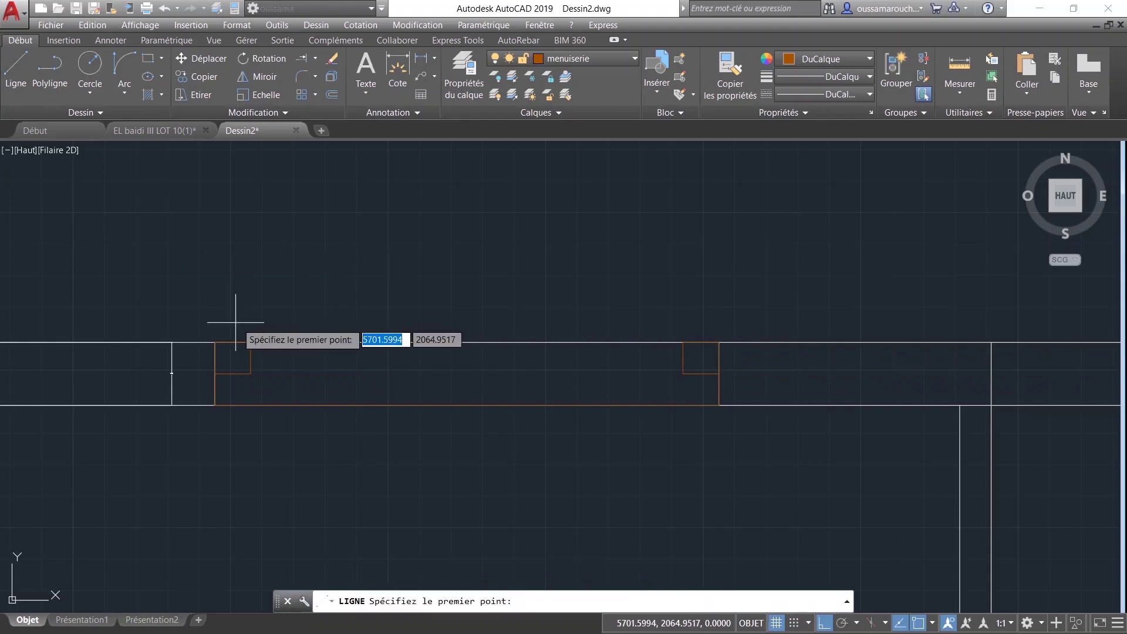
{"action": "left_click", "coordinate": [251, 374]}
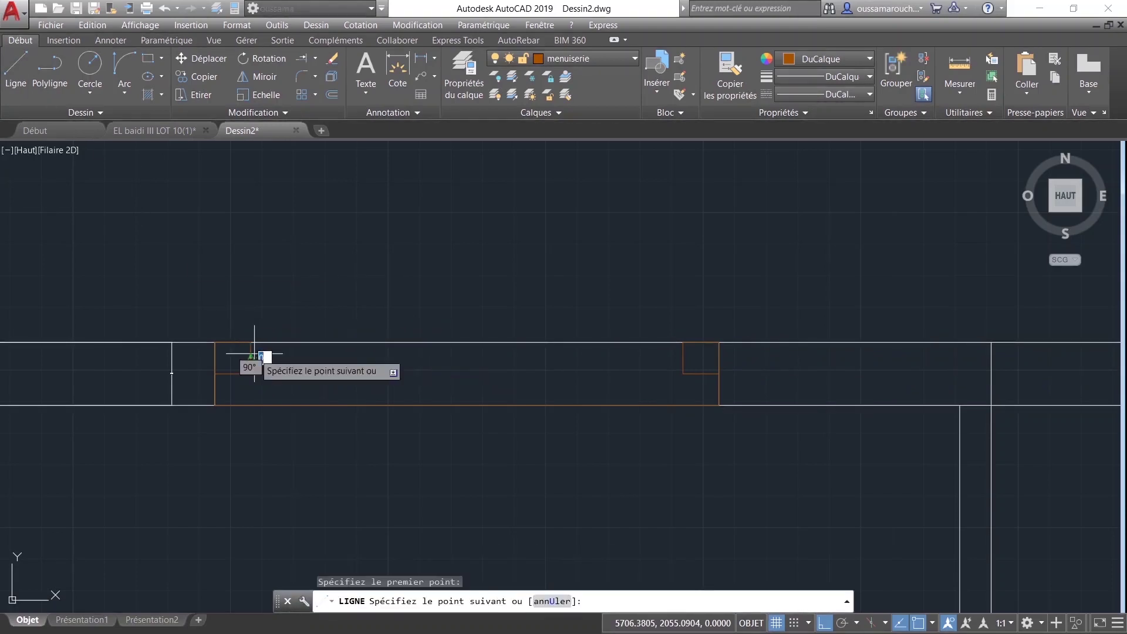
{"action": "left_click", "coordinate": [682, 357]}
{"action": "key", "text": "Escape"}
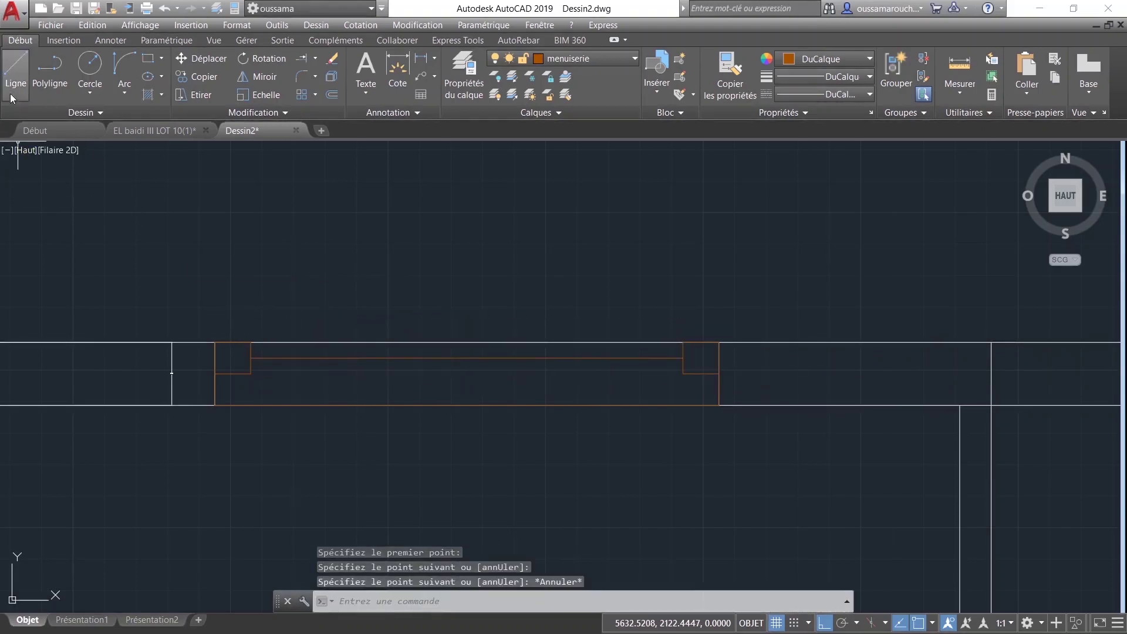
{"action": "key", "text": "Return"}
{"action": "left_click", "coordinate": [251, 342]}
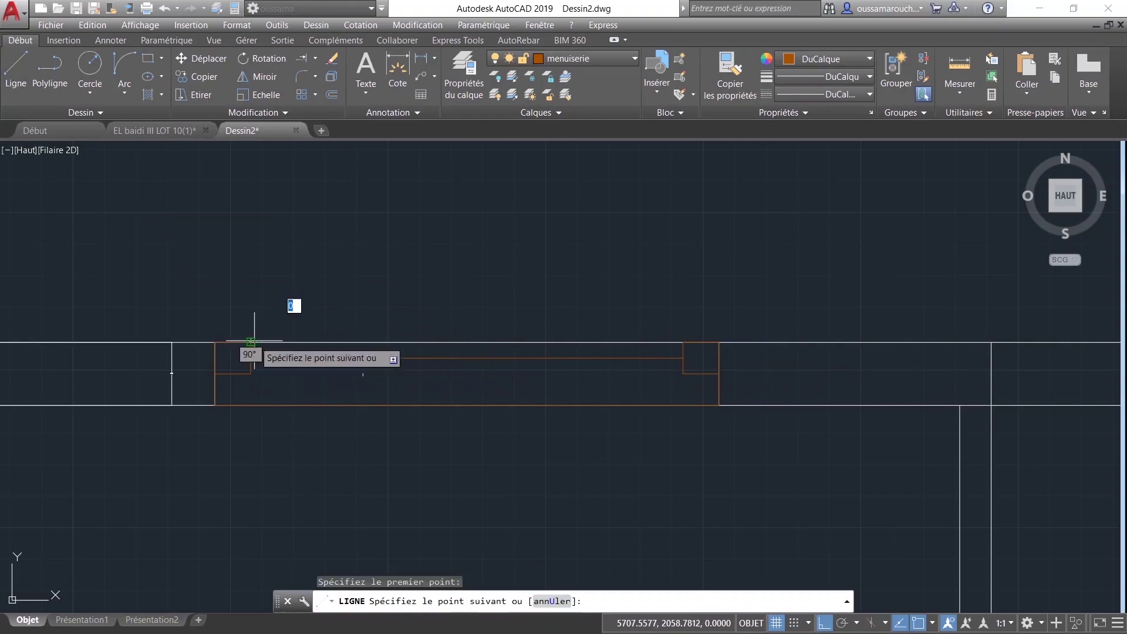
{"action": "left_click", "coordinate": [681, 343]}
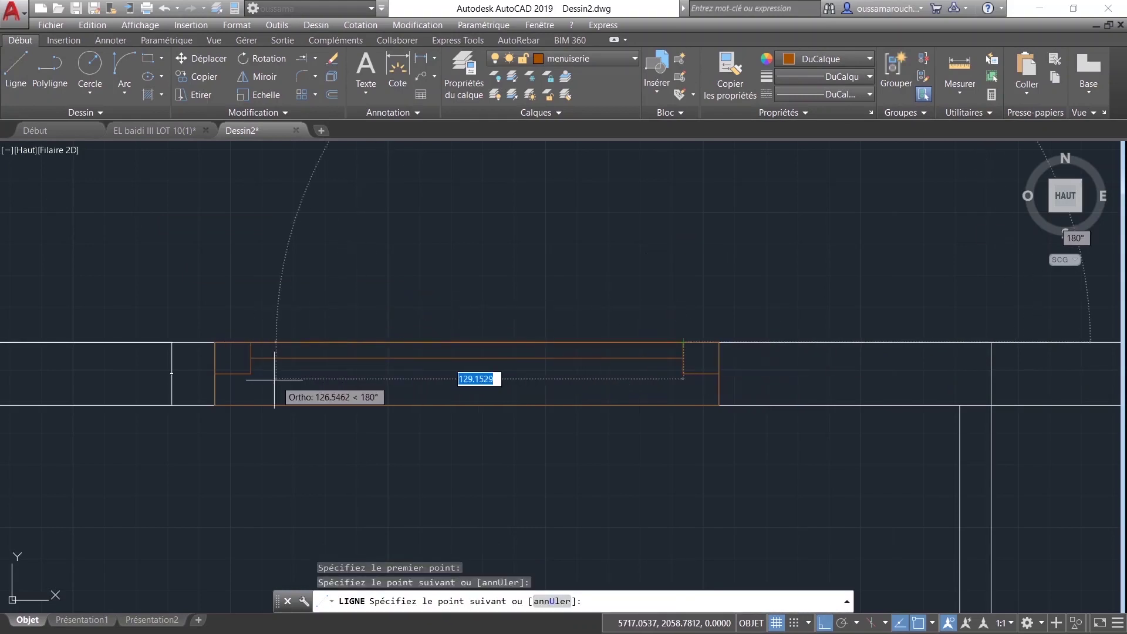
{"action": "key", "text": "Escape"}
{"action": "key", "text": "Return"}
{"action": "left_click", "coordinate": [252, 373]}
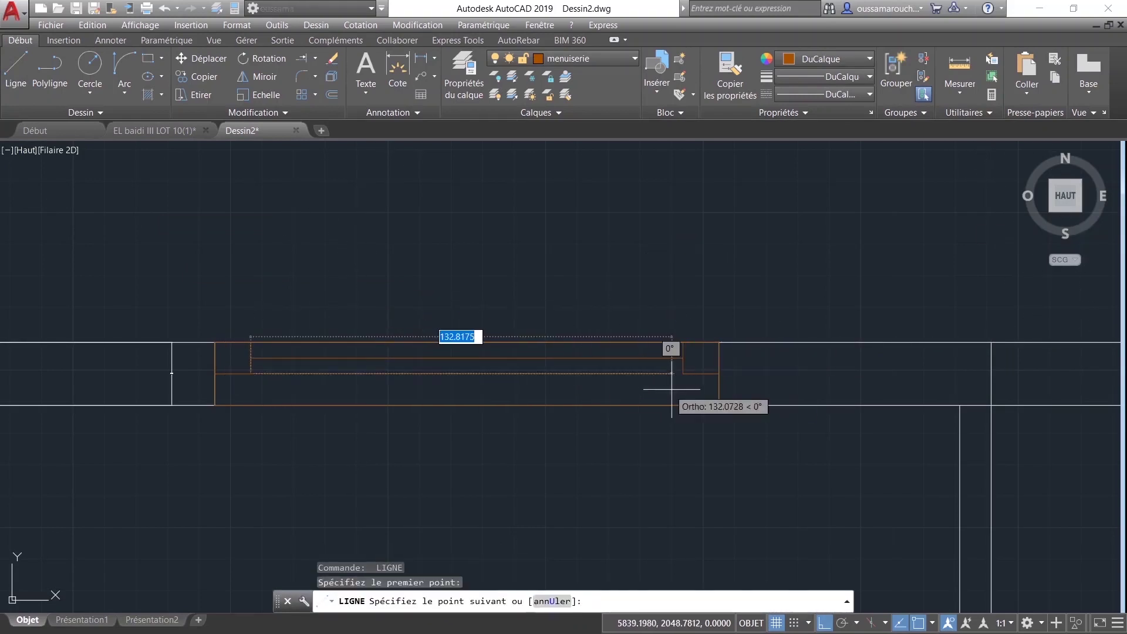
{"action": "left_click", "coordinate": [699, 375]}
{"action": "key", "text": "Return"}
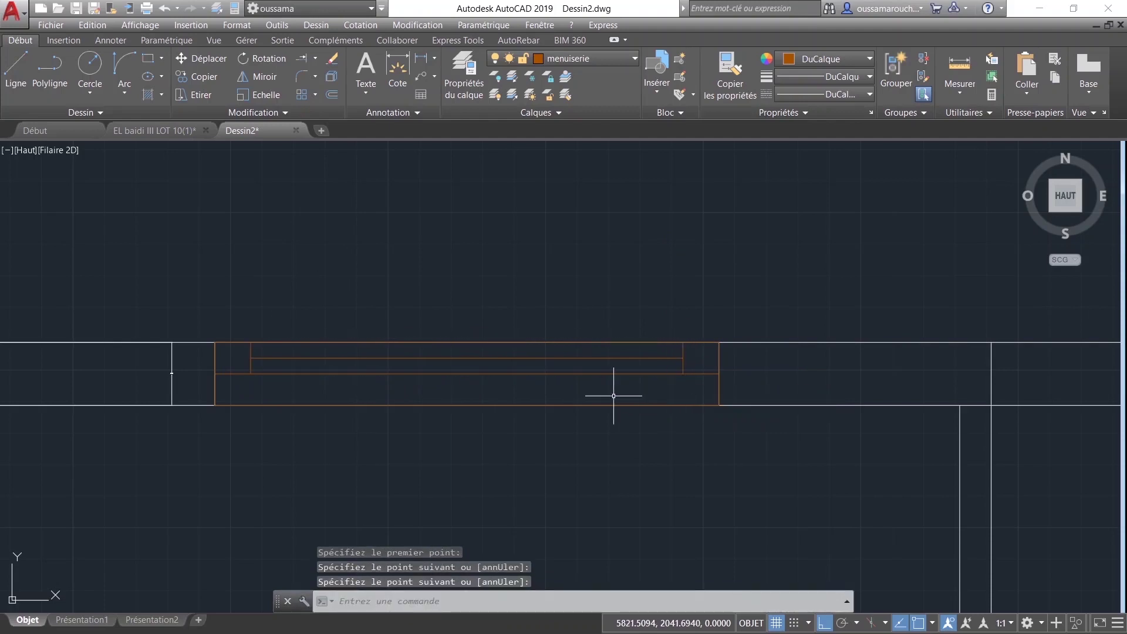
Step: Zoom out to check the whole plan, then zoom back in on the brown window
{"action": "scroll", "coordinate": [601, 400], "scroll_direction": "down", "scroll_amount": 2}
{"action": "middle_click_drag", "start_coordinate": [494, 418], "coordinate": [476, 447]}
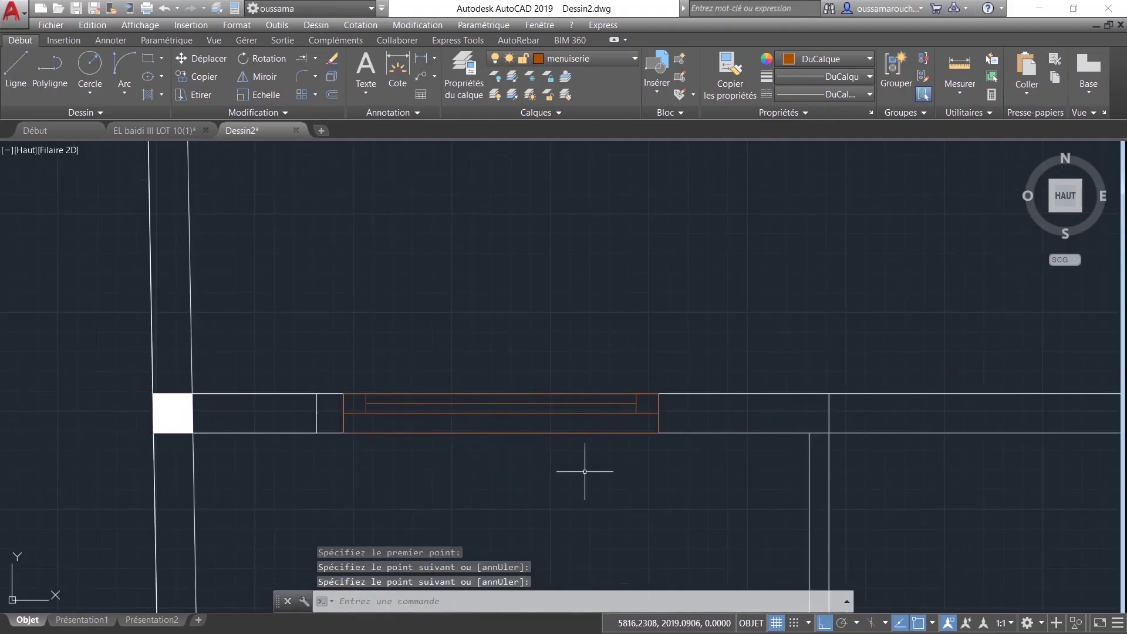
{"action": "scroll", "coordinate": [611, 473], "scroll_direction": "down", "scroll_amount": 2}
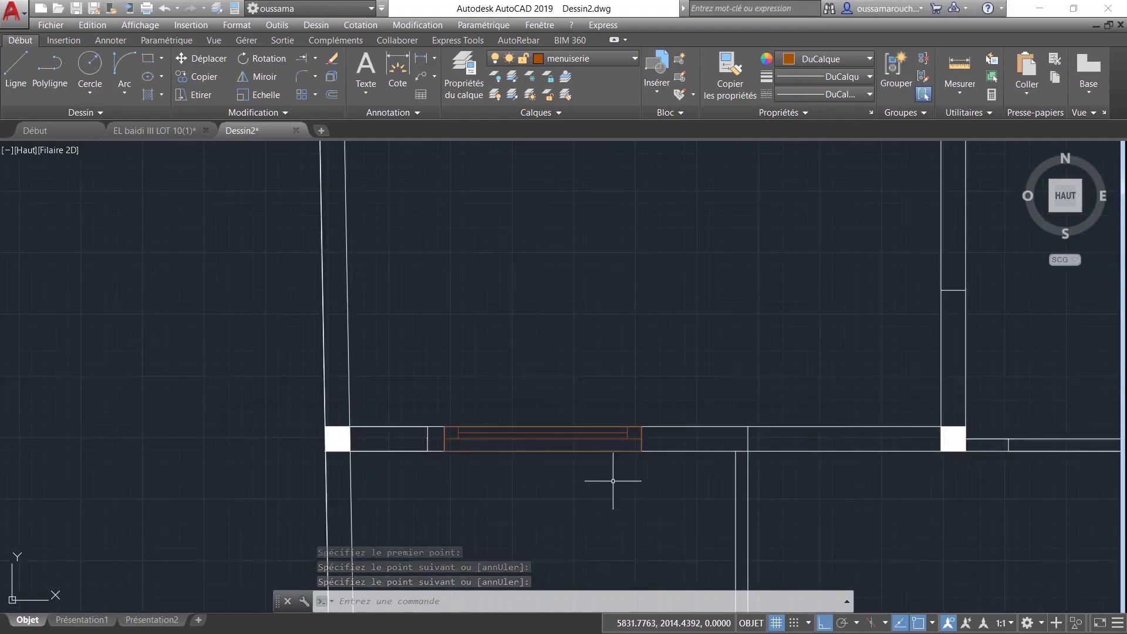
{"action": "scroll", "coordinate": [622, 483], "scroll_direction": "down", "scroll_amount": 1}
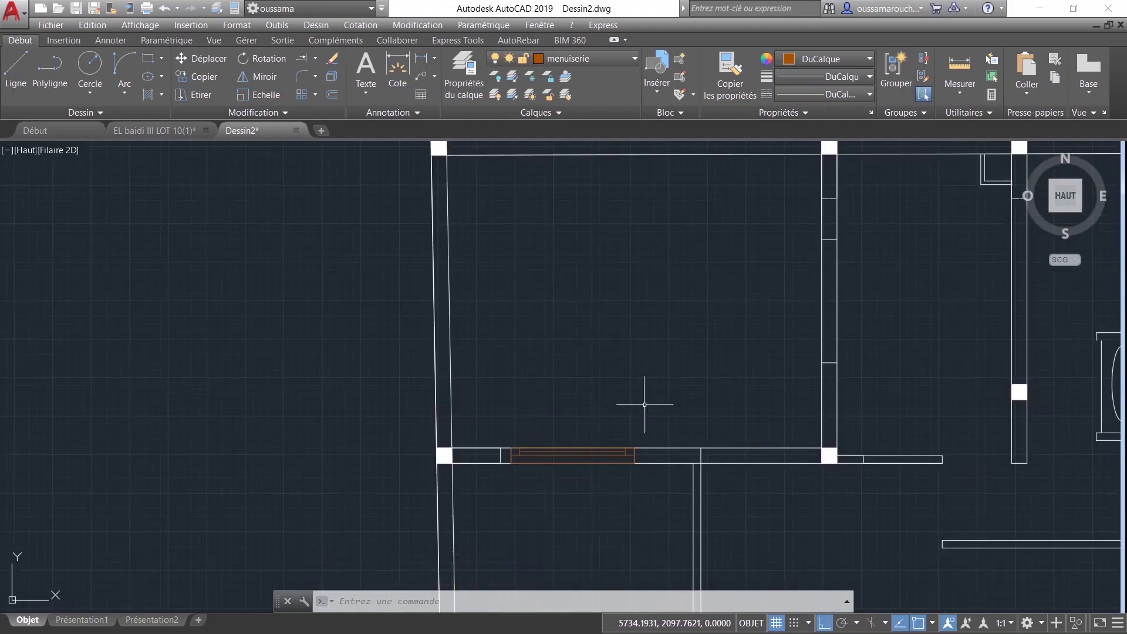
{"action": "scroll", "coordinate": [1011, 452], "scroll_direction": "down", "scroll_amount": 3}
{"action": "middle_click_drag", "start_coordinate": [996, 453], "coordinate": [663, 364]}
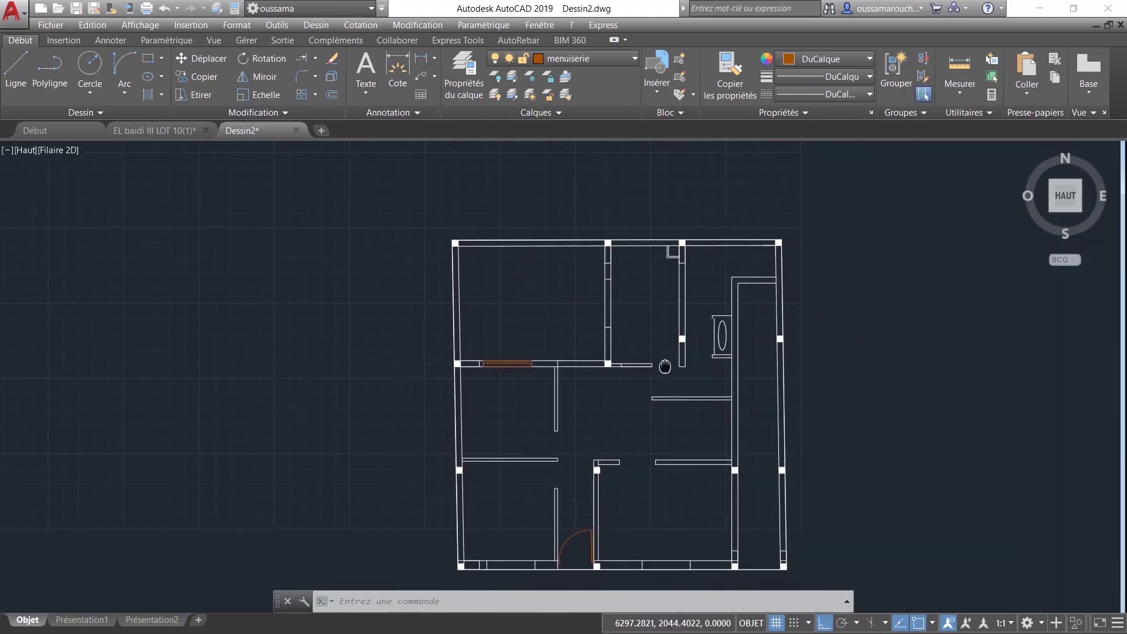
{"action": "scroll", "coordinate": [504, 391], "scroll_direction": "up", "scroll_amount": 3}
{"action": "scroll", "coordinate": [549, 352], "scroll_direction": "up", "scroll_amount": 2}
{"action": "middle_click_drag", "start_coordinate": [549, 352], "coordinate": [562, 493]}
{"action": "scroll", "coordinate": [592, 351], "scroll_direction": "up", "scroll_amount": 2}
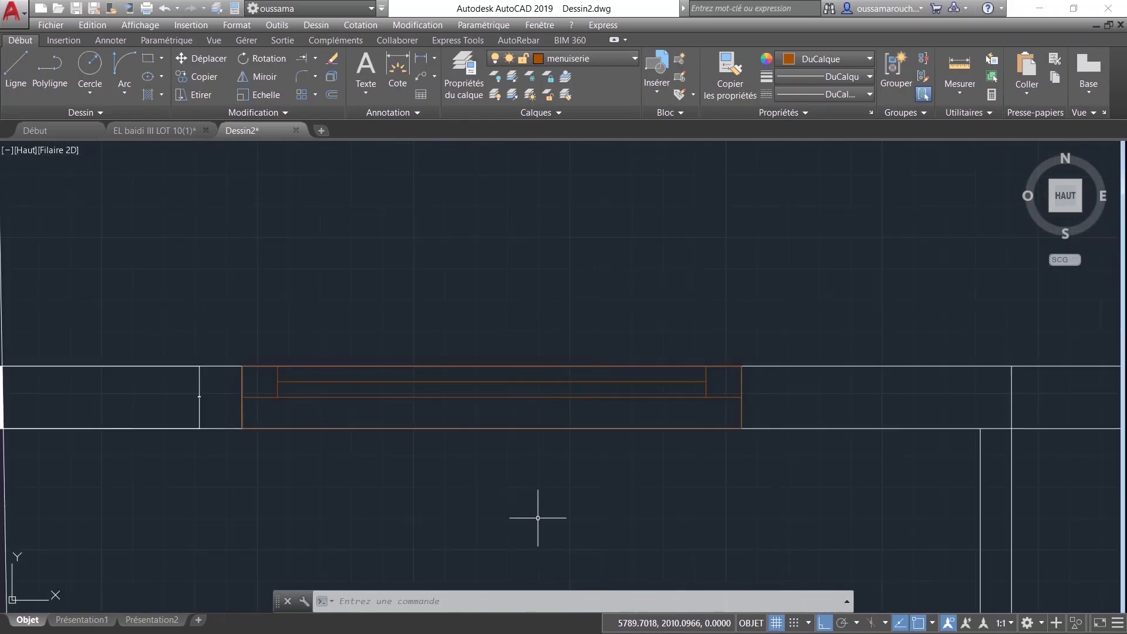
Step: Open the Block Definition dialog with BLOC and select the inner window lines
{"action": "type", "text": "BLO"}
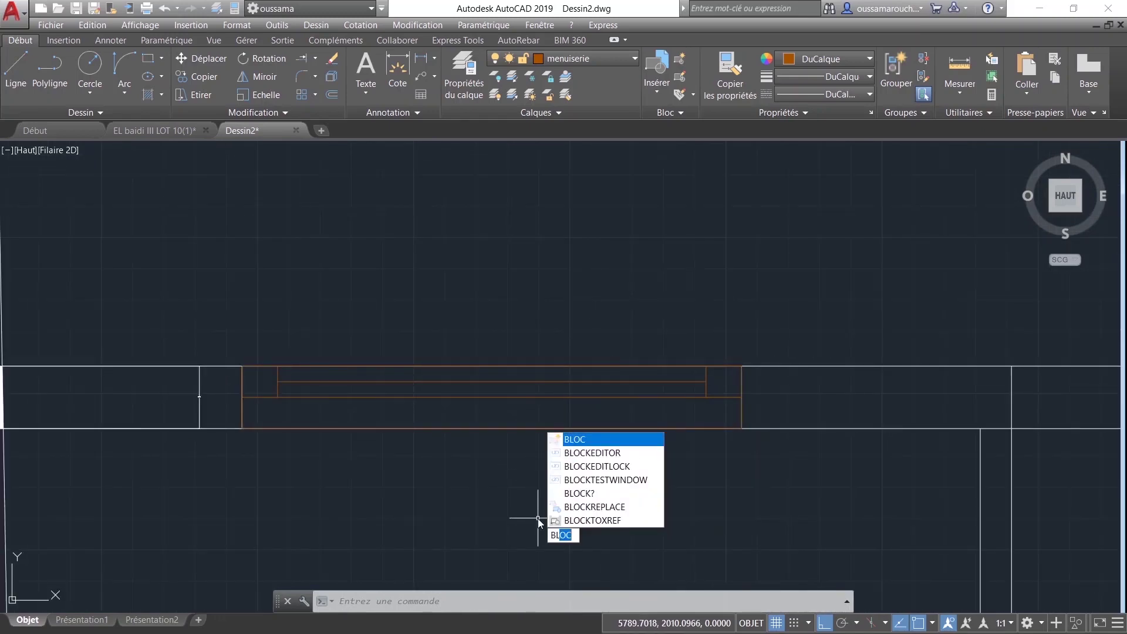
{"action": "type", "text": "C"}
{"action": "key", "text": "Return"}
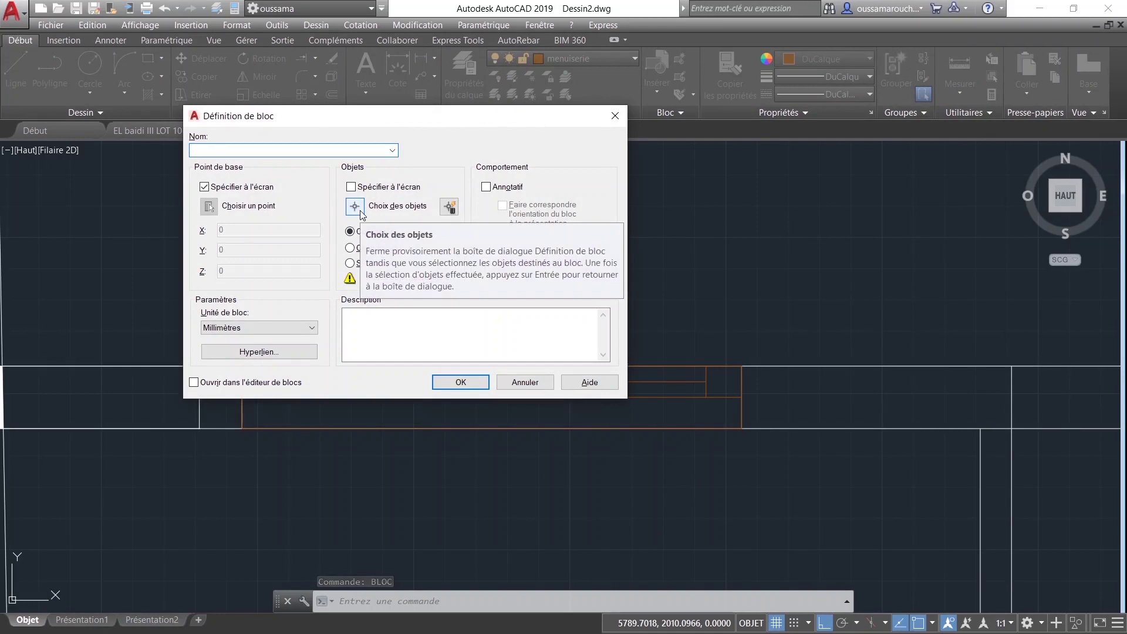
{"action": "left_click", "coordinate": [359, 210]}
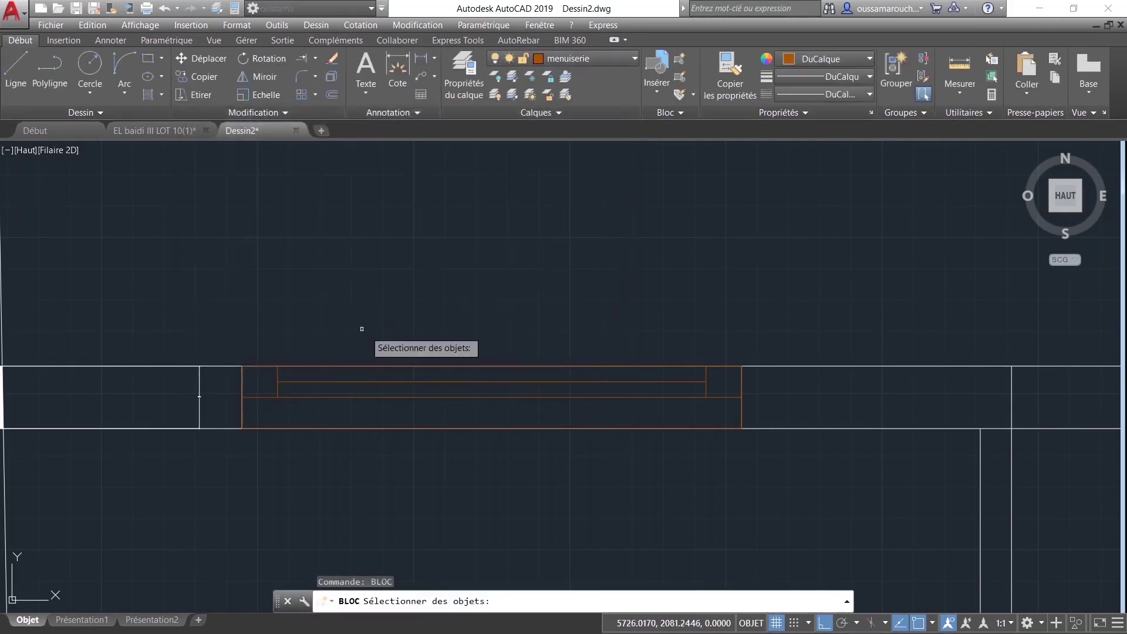
{"action": "left_click", "coordinate": [416, 367]}
{"action": "left_click", "coordinate": [413, 381]}
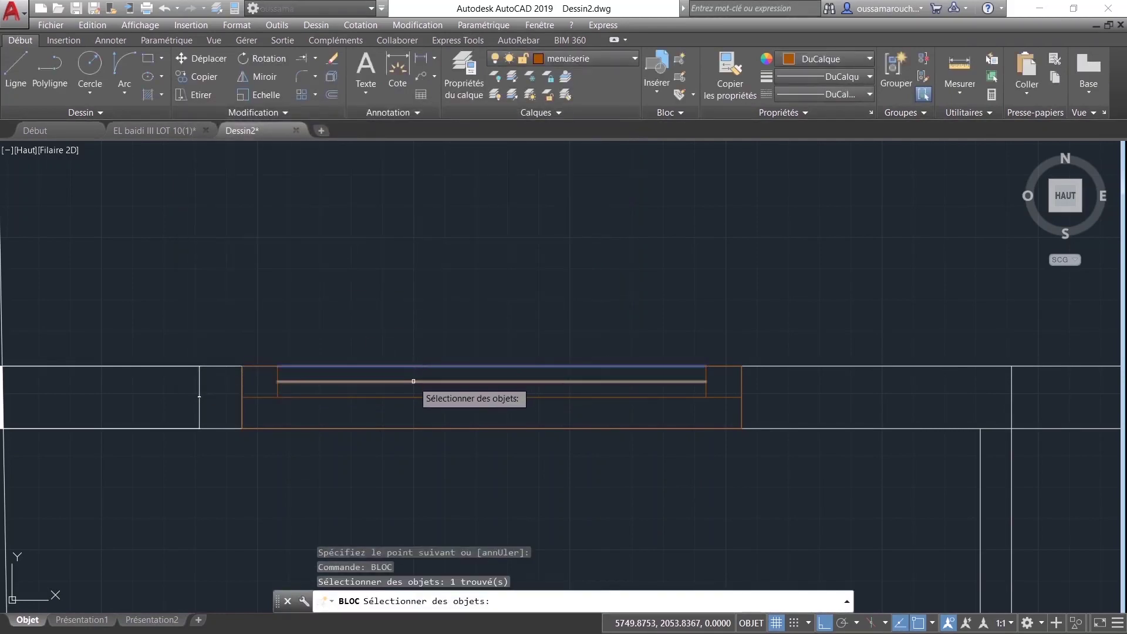
{"action": "left_click", "coordinate": [403, 395]}
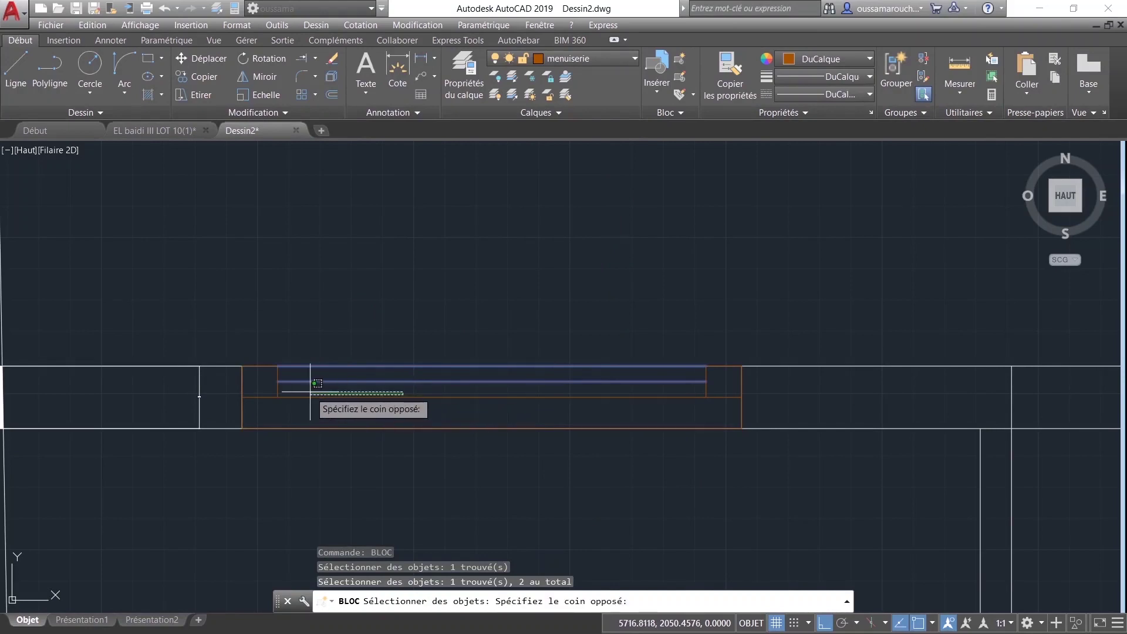
{"action": "left_click", "coordinate": [299, 409]}
{"action": "left_click", "coordinate": [296, 427]}
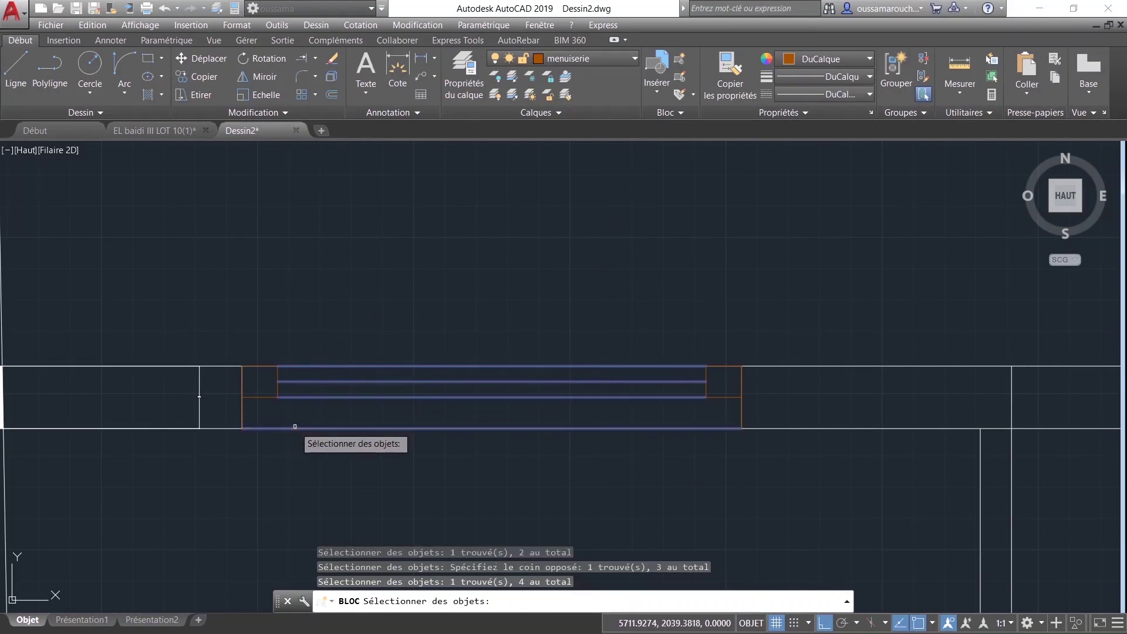
Step: Add the frame's end and short notch lines, completing the 13-object selection
{"action": "left_click", "coordinate": [238, 387]}
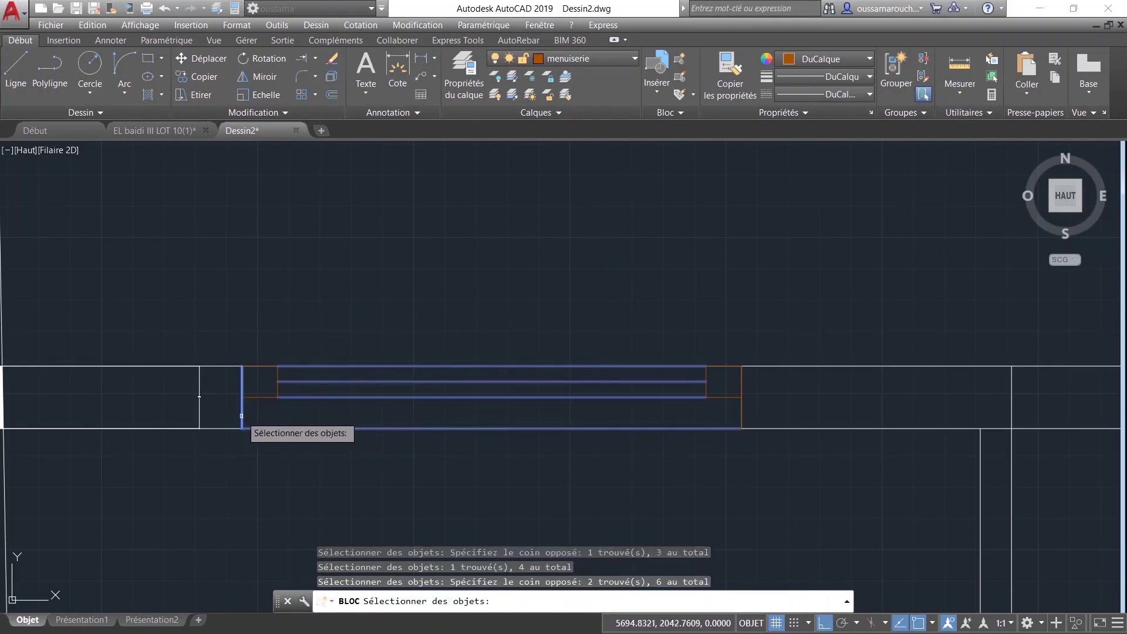
{"action": "left_click", "coordinate": [253, 397]}
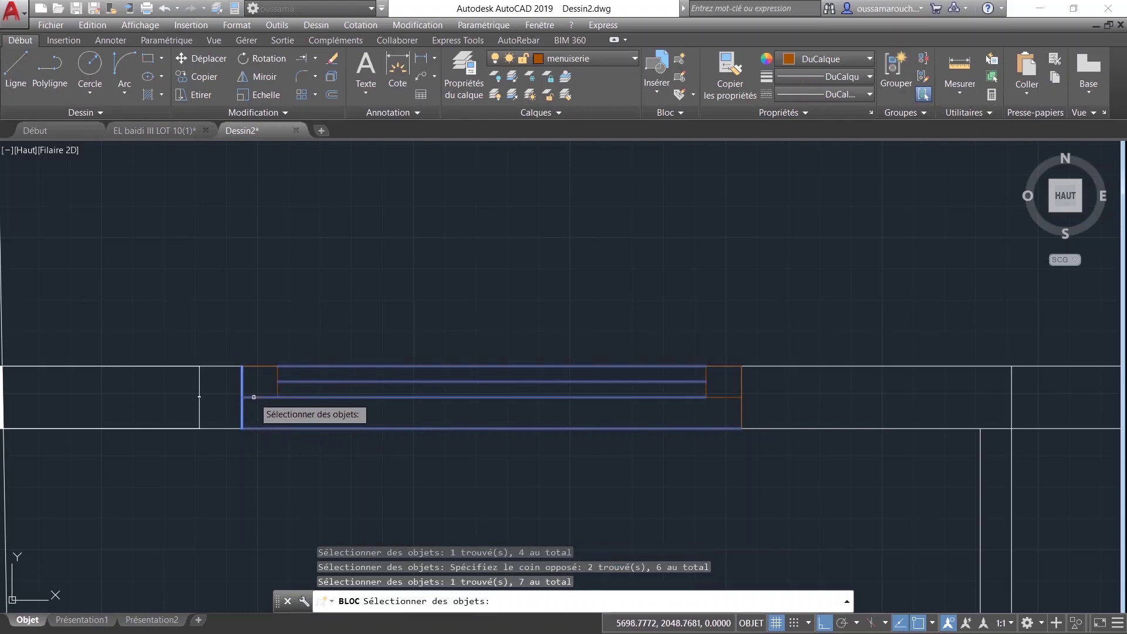
{"action": "left_click", "coordinate": [261, 365]}
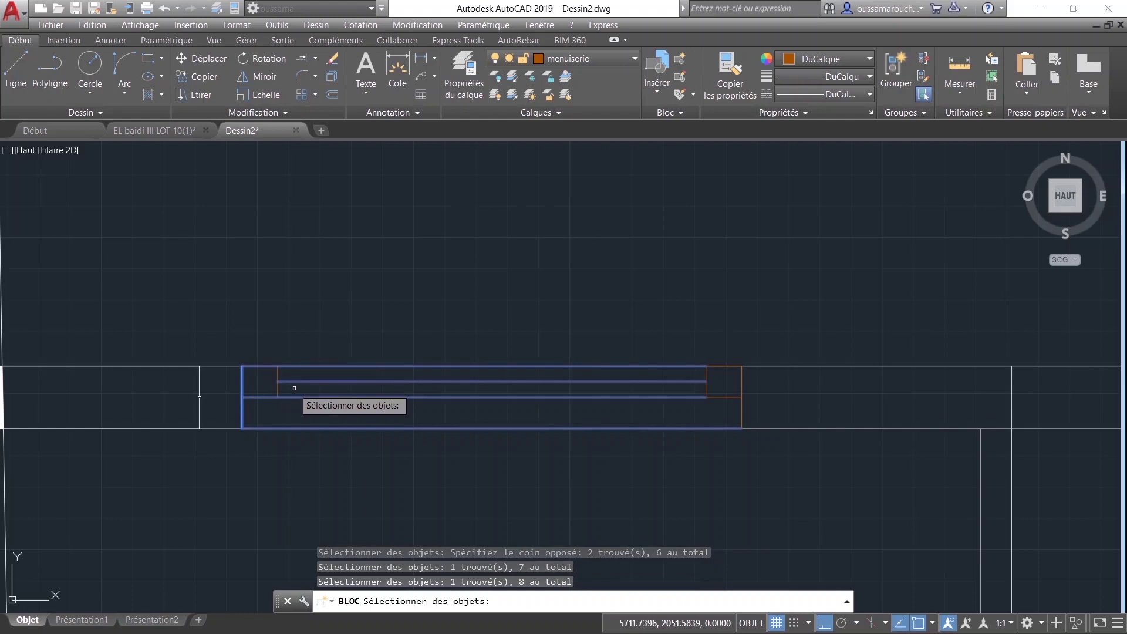
{"action": "left_click", "coordinate": [274, 387]}
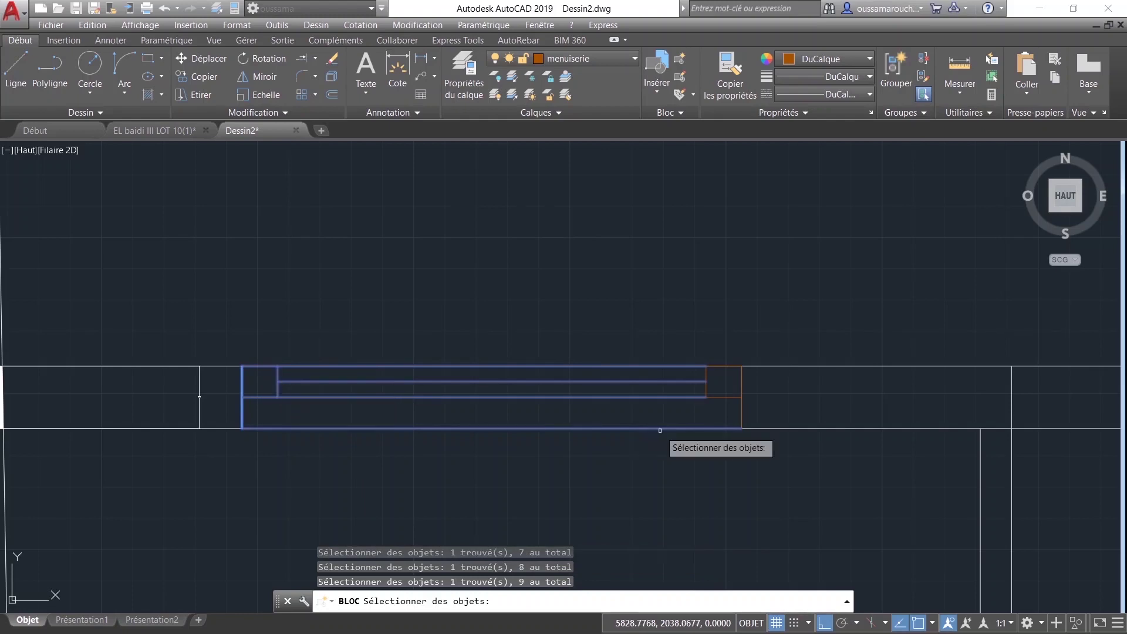
{"action": "left_click", "coordinate": [740, 423]}
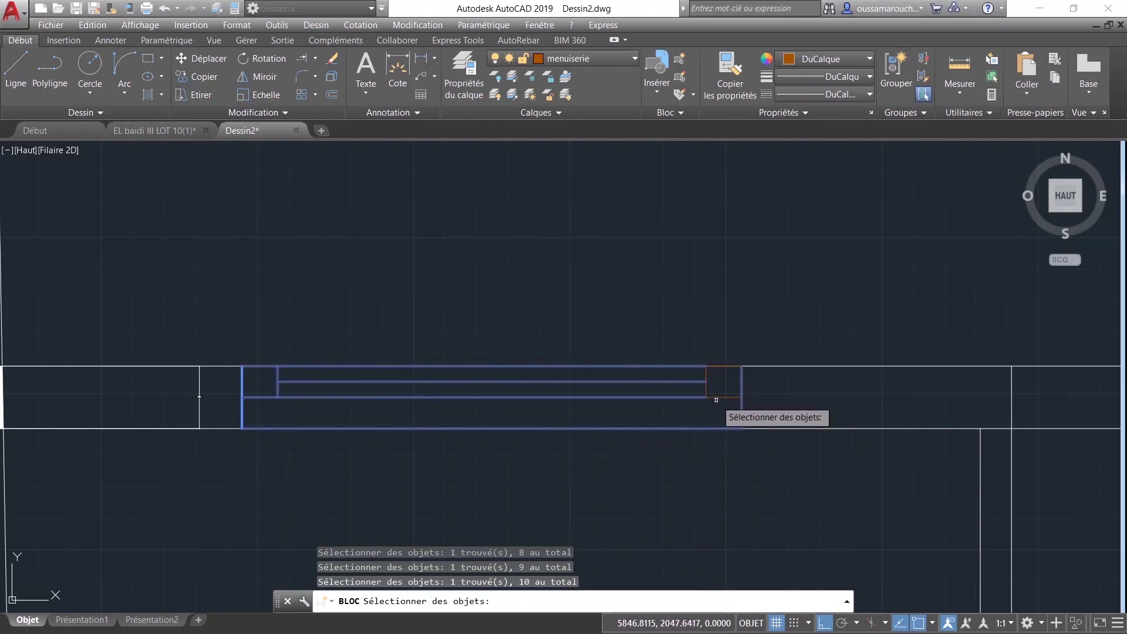
{"action": "left_click", "coordinate": [704, 386]}
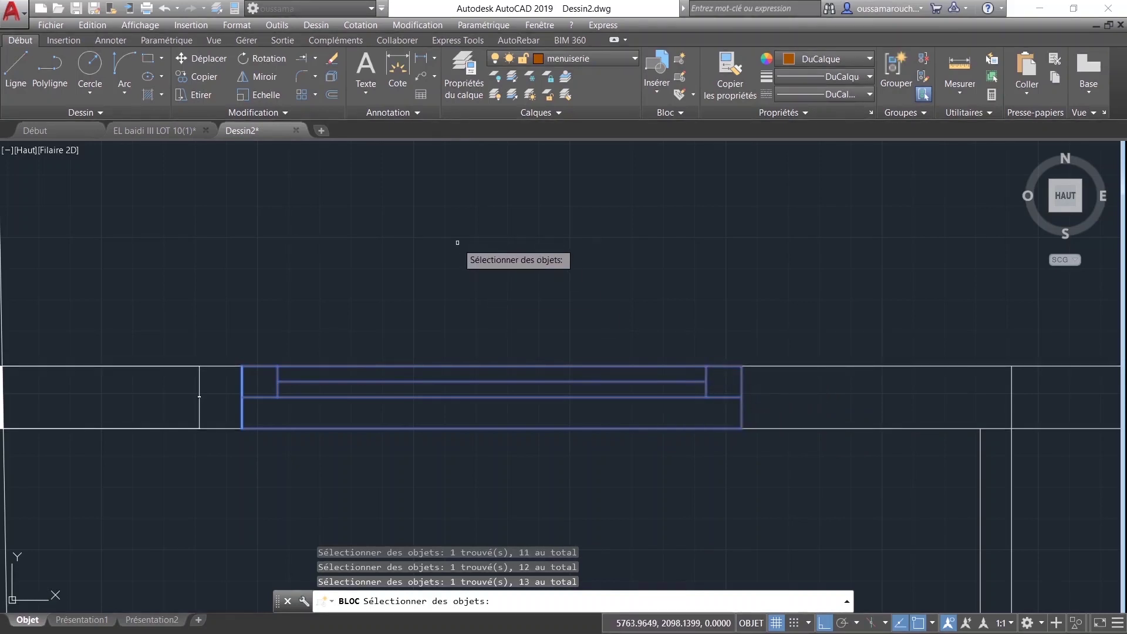
{"action": "key", "text": "Return"}
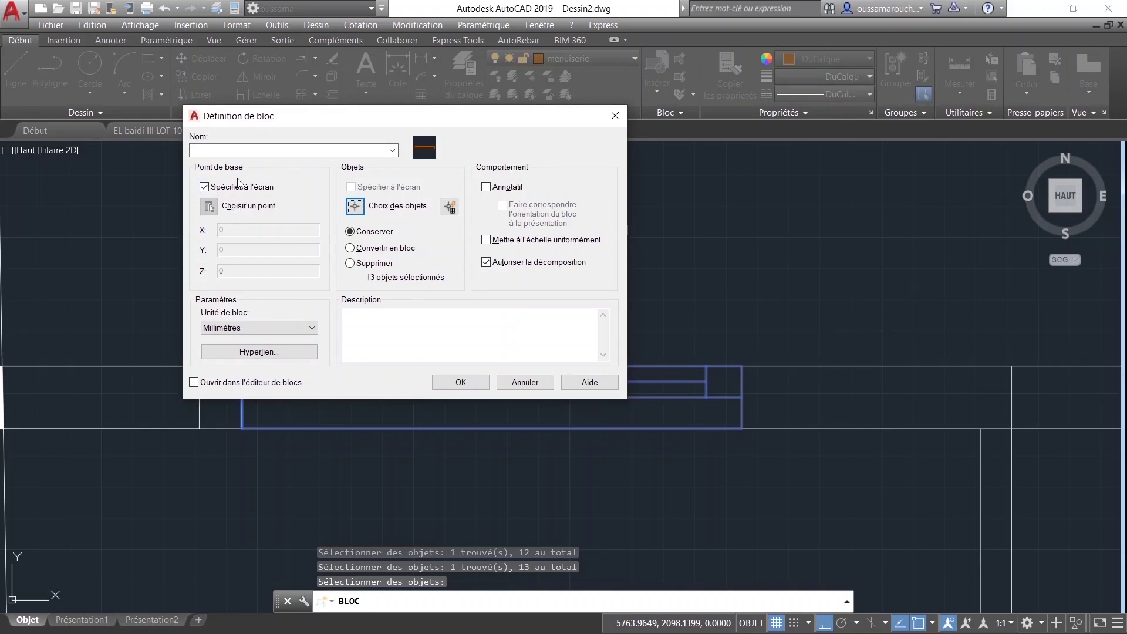
{"action": "left_click", "coordinate": [287, 150]}
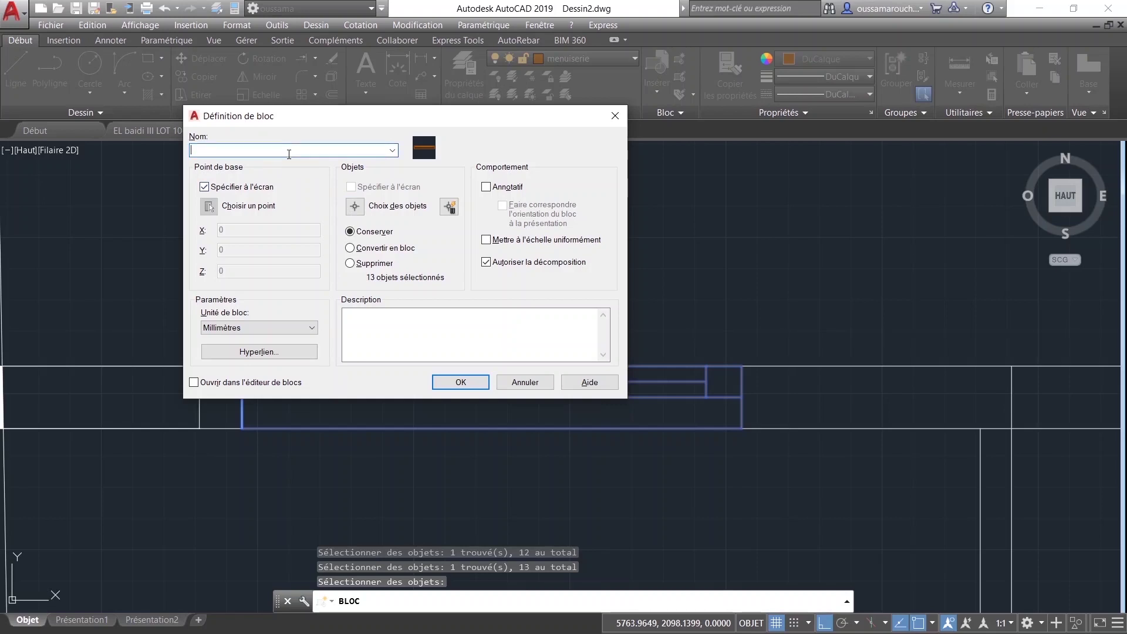
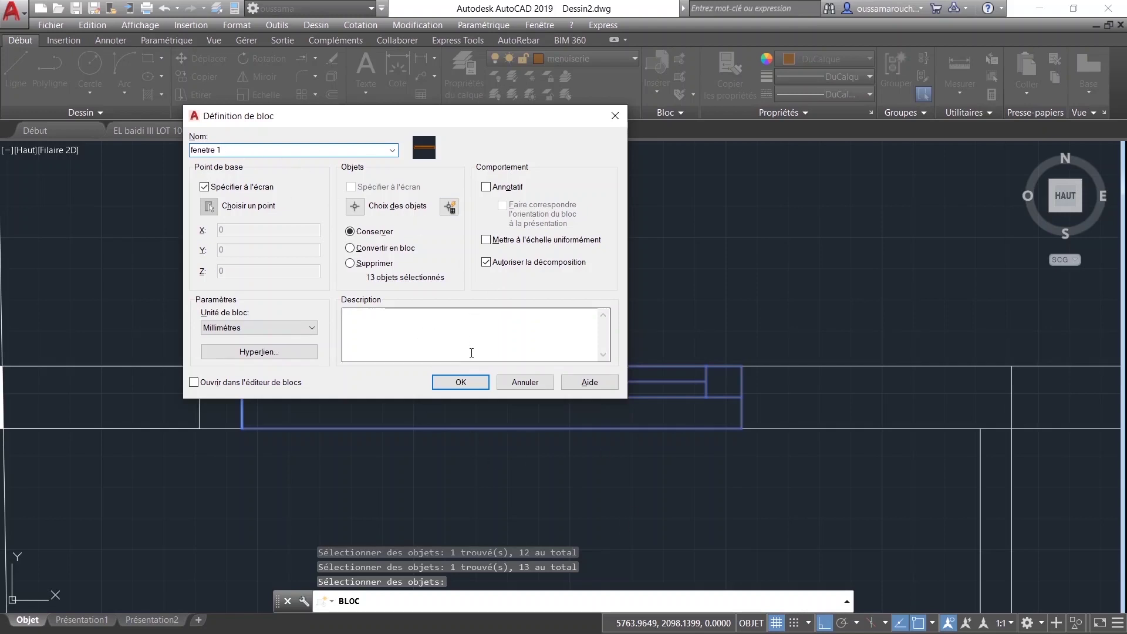
Step: Define the fenetre 1 block with its base point on the window corner, then recentre the plan
{"action": "left_click", "coordinate": [459, 383]}
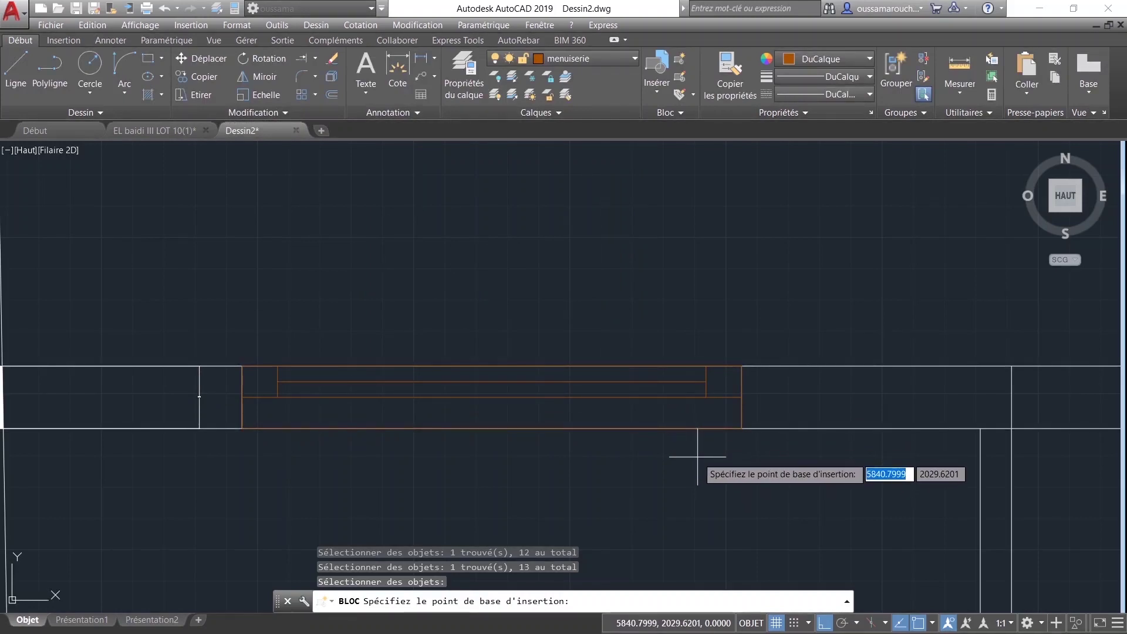
{"action": "left_click", "coordinate": [742, 428]}
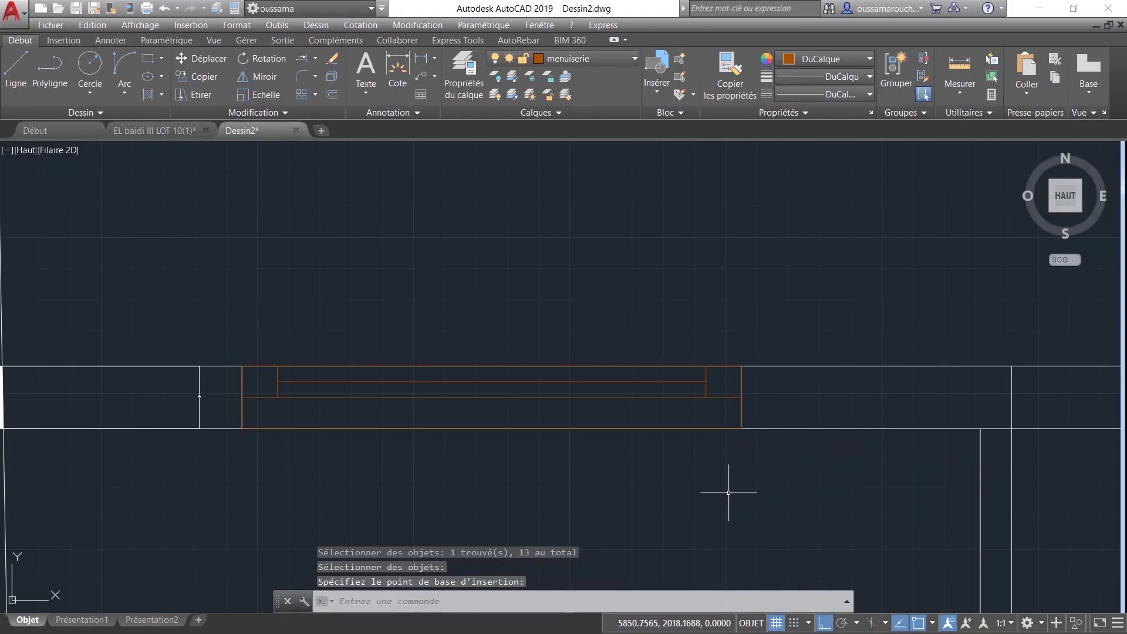
{"action": "scroll", "coordinate": [728, 492], "scroll_direction": "down", "scroll_amount": 1}
{"action": "scroll", "coordinate": [728, 493], "scroll_direction": "down", "scroll_amount": 4}
{"action": "scroll", "coordinate": [584, 430], "scroll_direction": "up", "scroll_amount": 1}
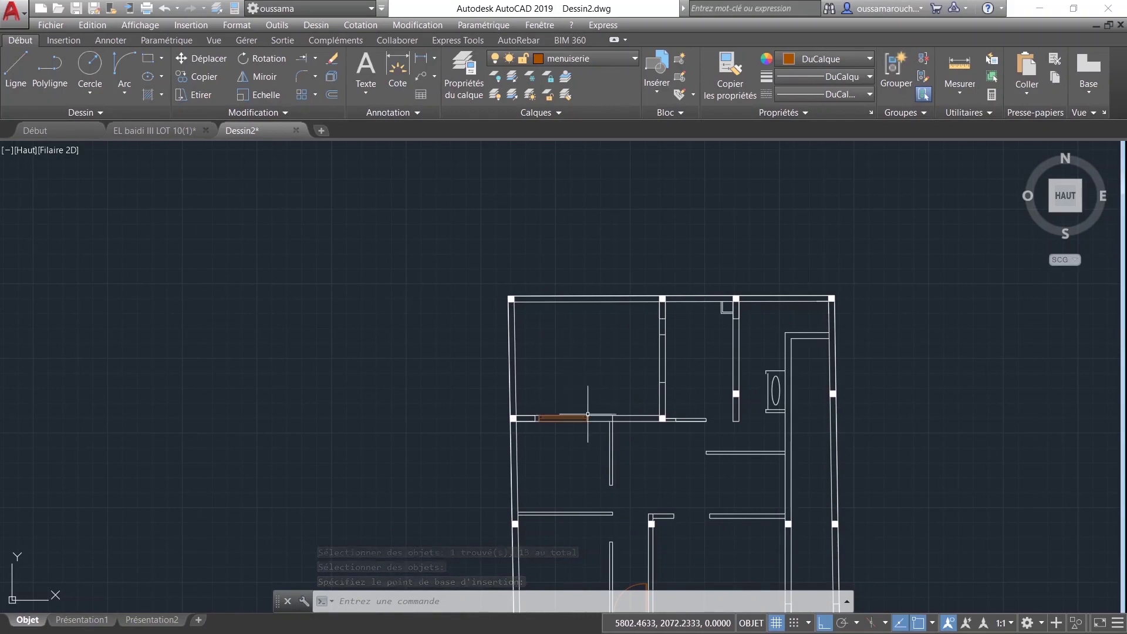
{"action": "middle_click_drag", "start_coordinate": [642, 459], "coordinate": [583, 443]}
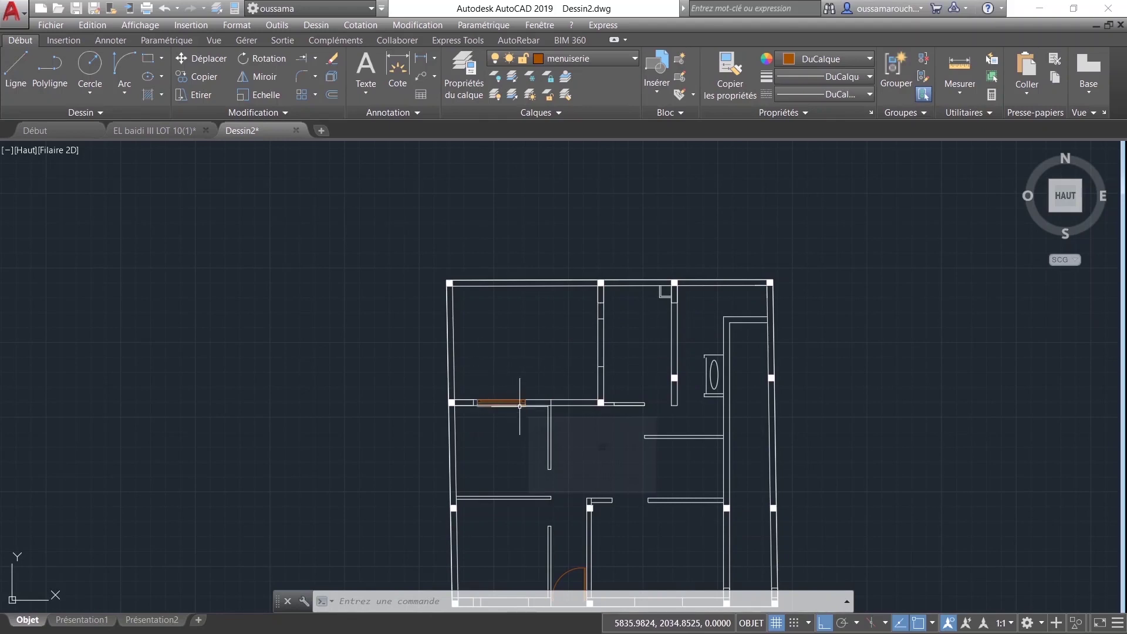
{"action": "type", "text": "inserer"}
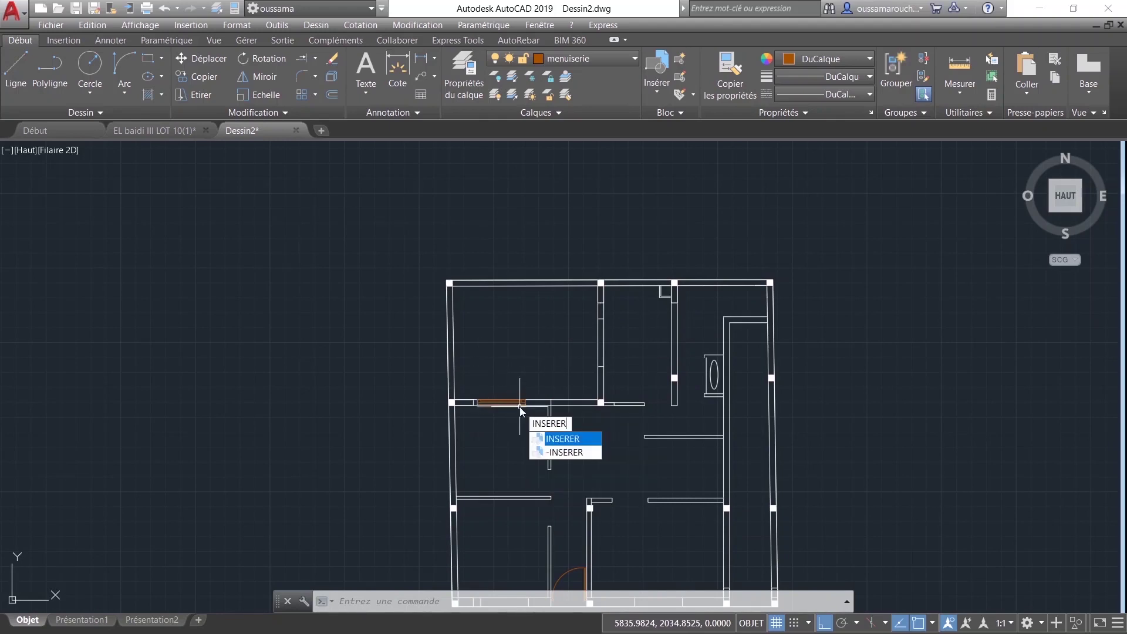
{"action": "key", "text": "Return"}
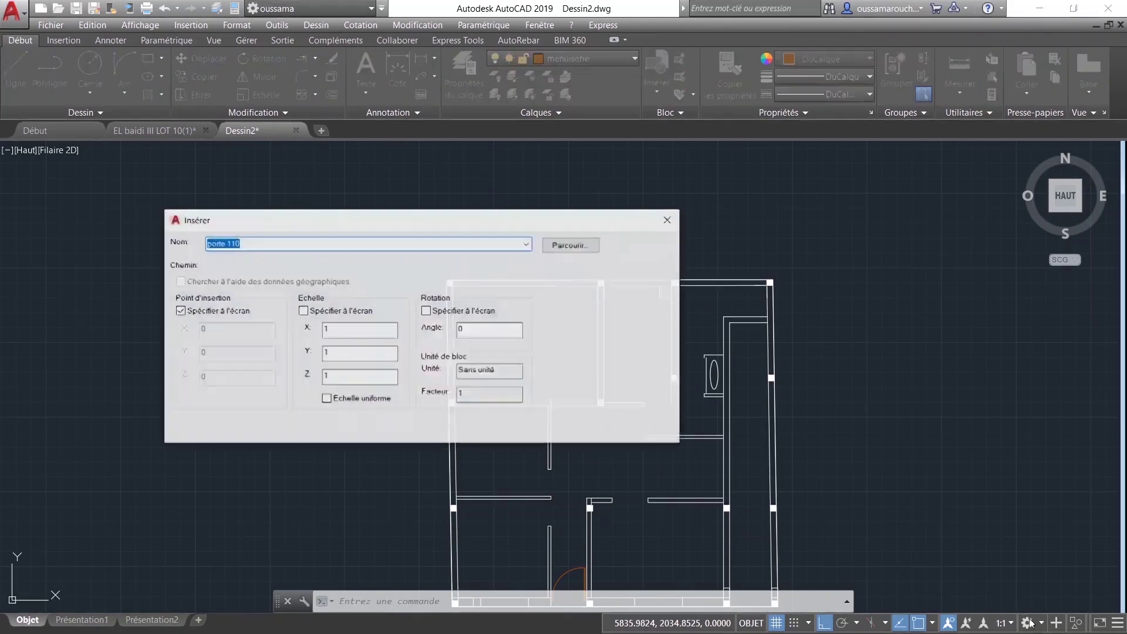
{"action": "left_click", "coordinate": [526, 245]}
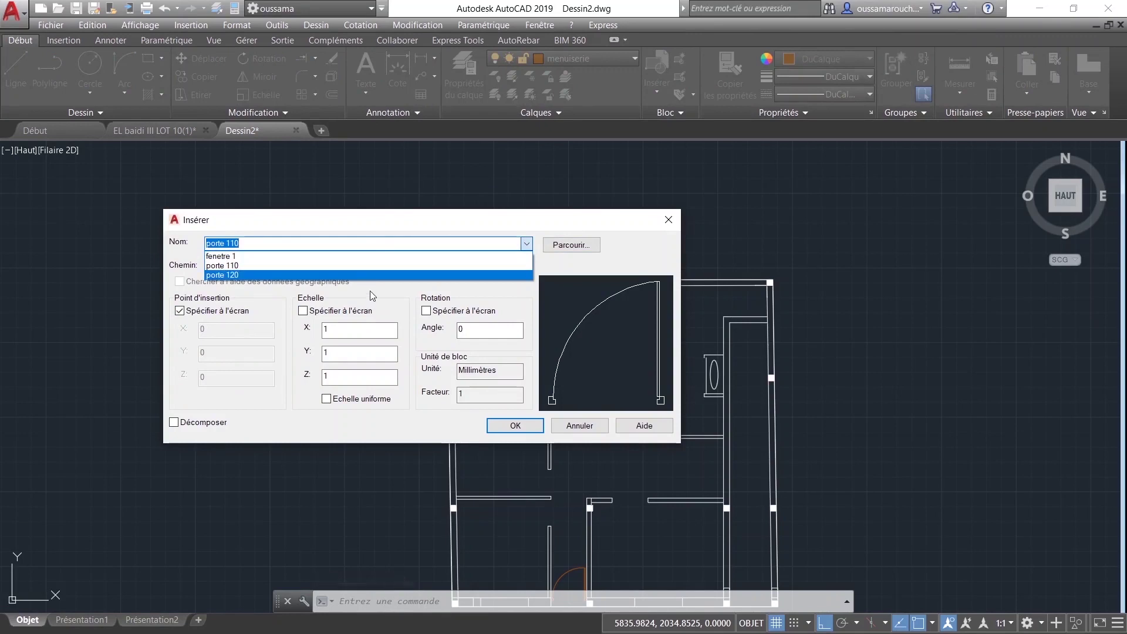
{"action": "left_click", "coordinate": [234, 256]}
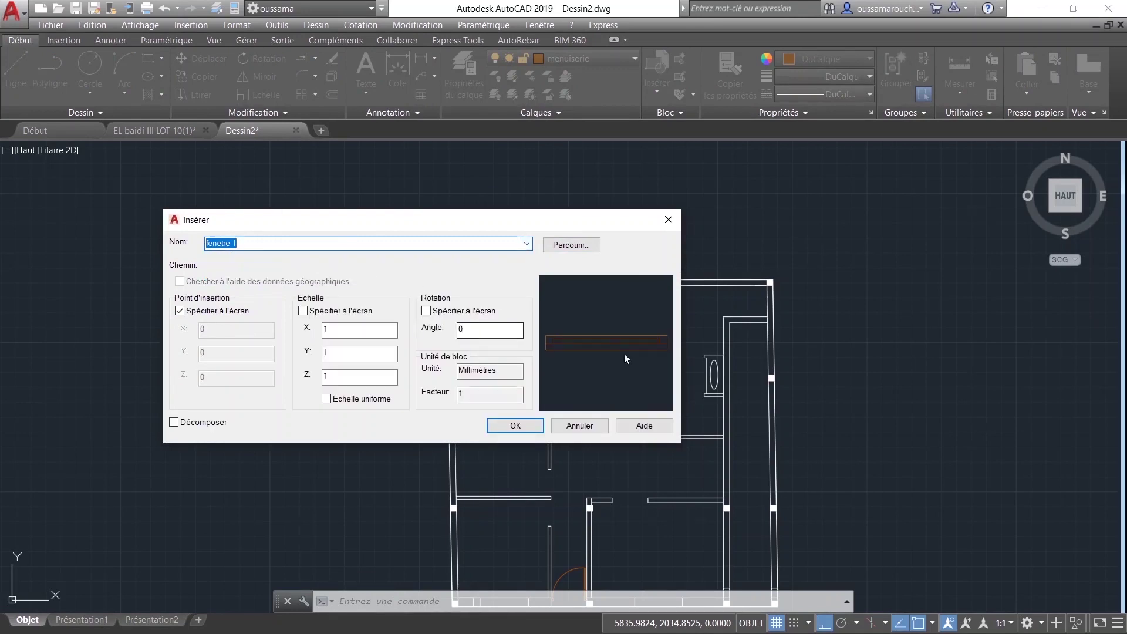
{"action": "mouse_move", "coordinate": [495, 227]}
{"action": "left_mouse_down"}
{"action": "mouse_move", "coordinate": [664, 134]}
{"action": "mouse_move", "coordinate": [711, 65]}
{"action": "left_mouse_up"}
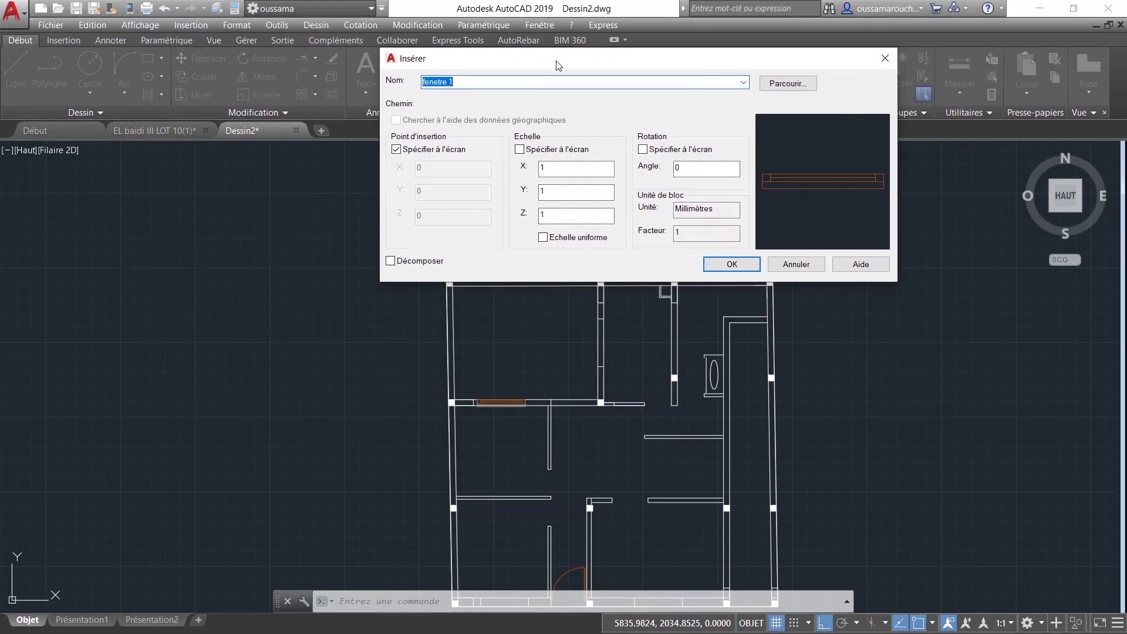
{"action": "left_click_drag", "start_coordinate": [557, 64], "coordinate": [215, 197]}
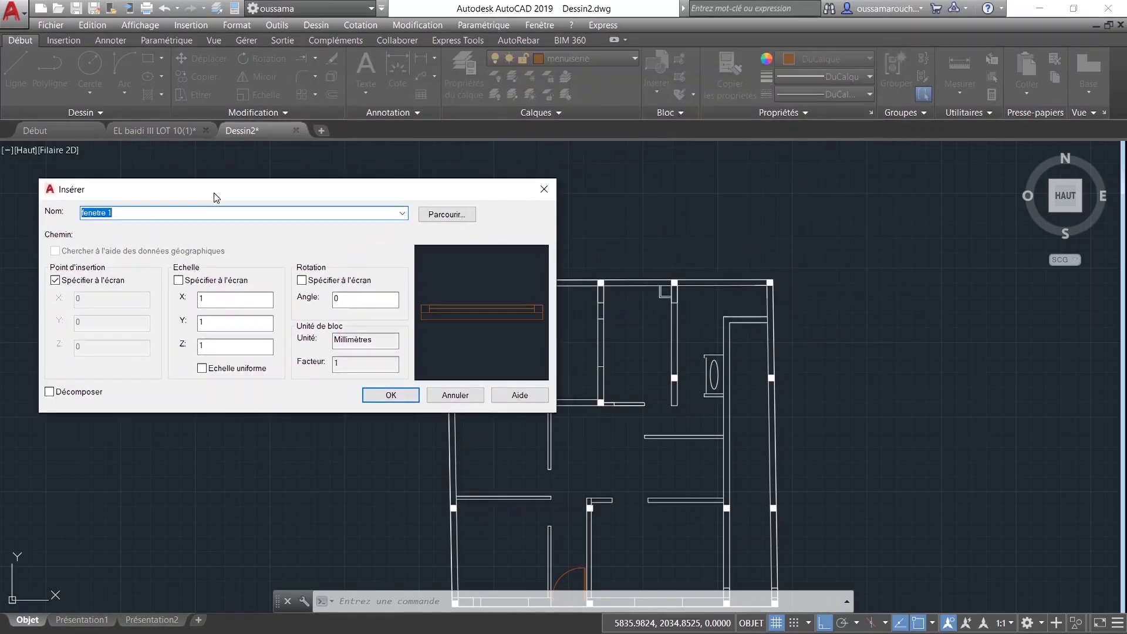
{"action": "left_click", "coordinate": [390, 398]}
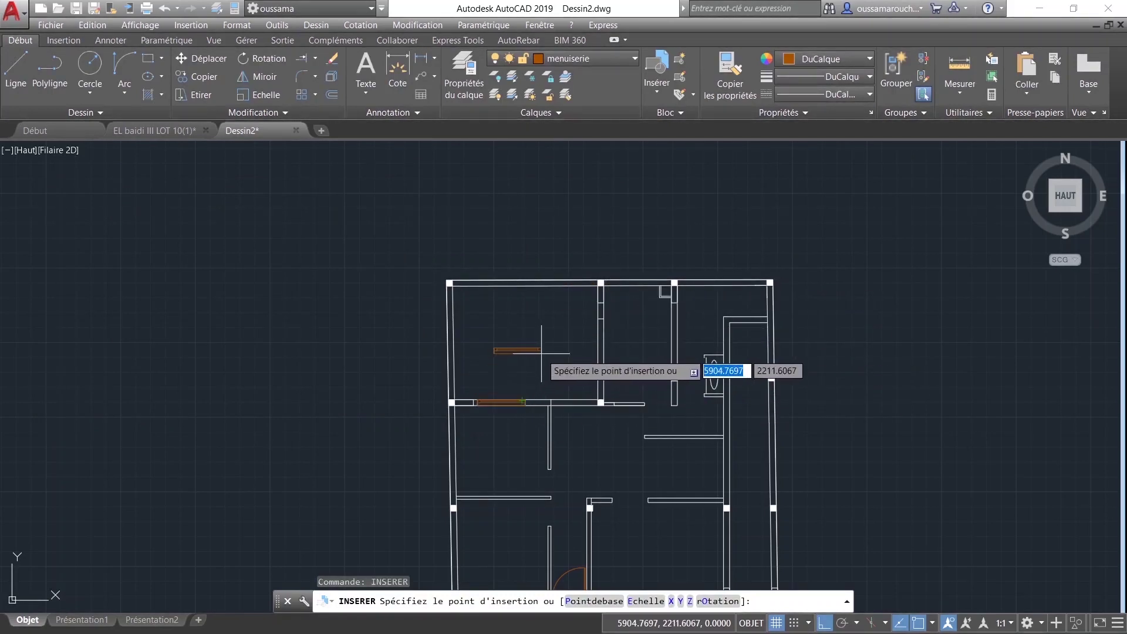
{"action": "scroll", "coordinate": [543, 357], "scroll_direction": "up", "scroll_amount": 2}
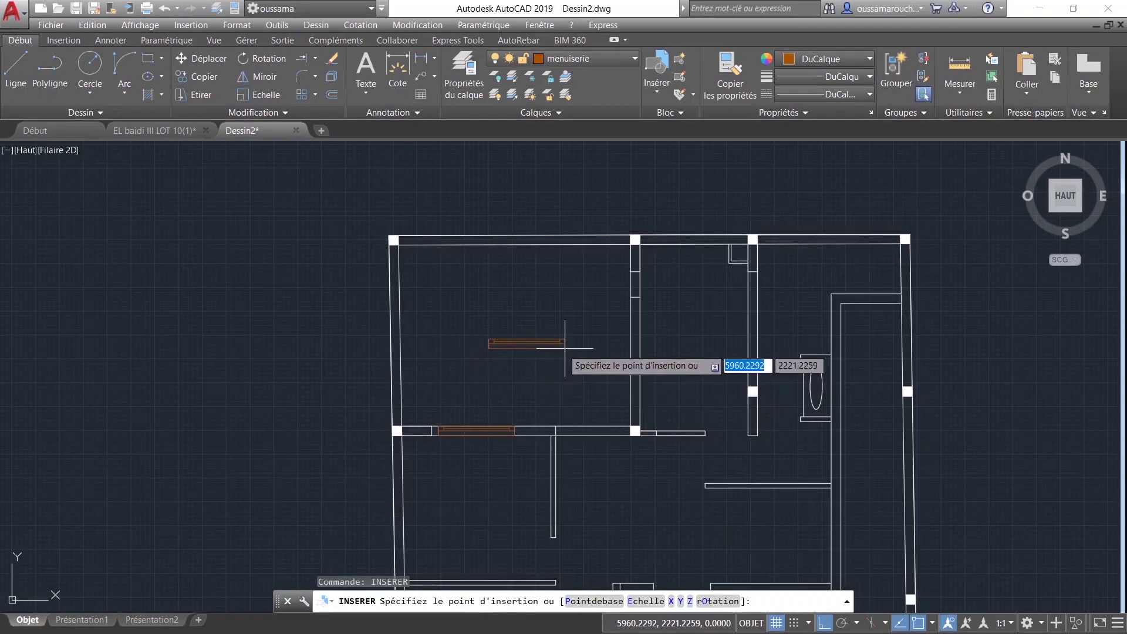
{"action": "key", "text": "Escape"}
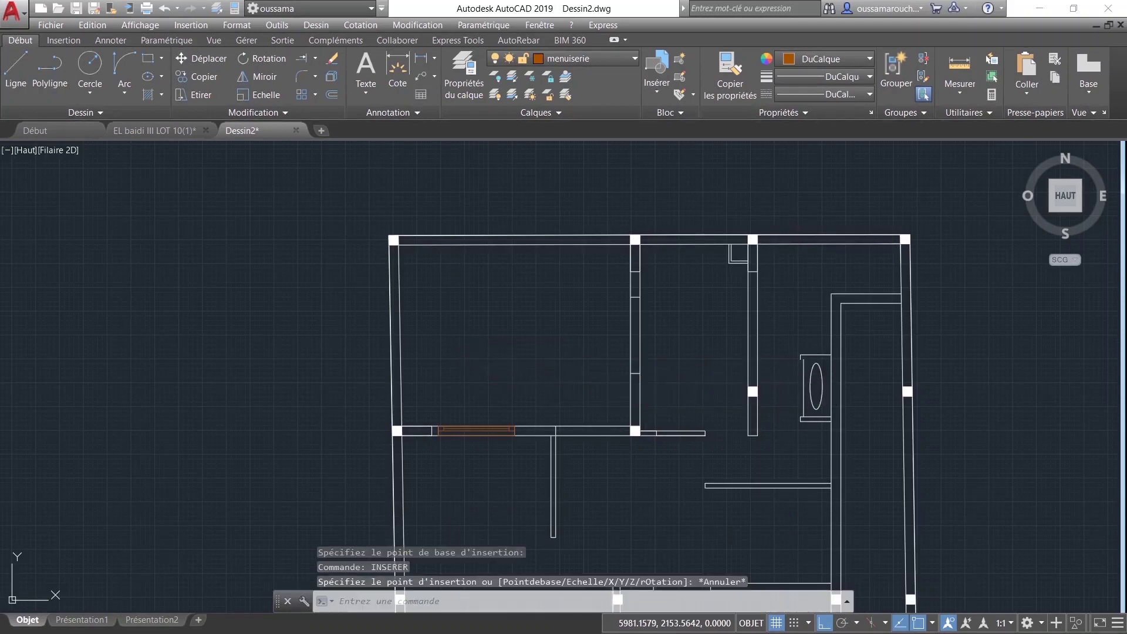
{"action": "type", "text": "inr"}
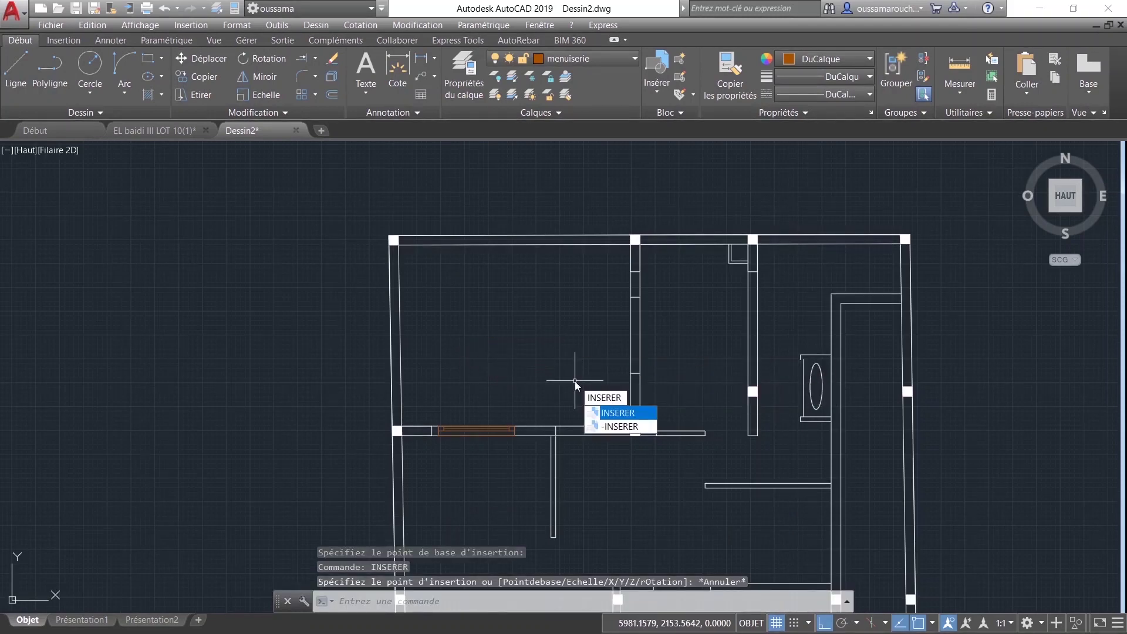
Step: Insert the fenetre 1 block at a 90° rotation into the vertical interior wall
{"action": "key", "text": "Return"}
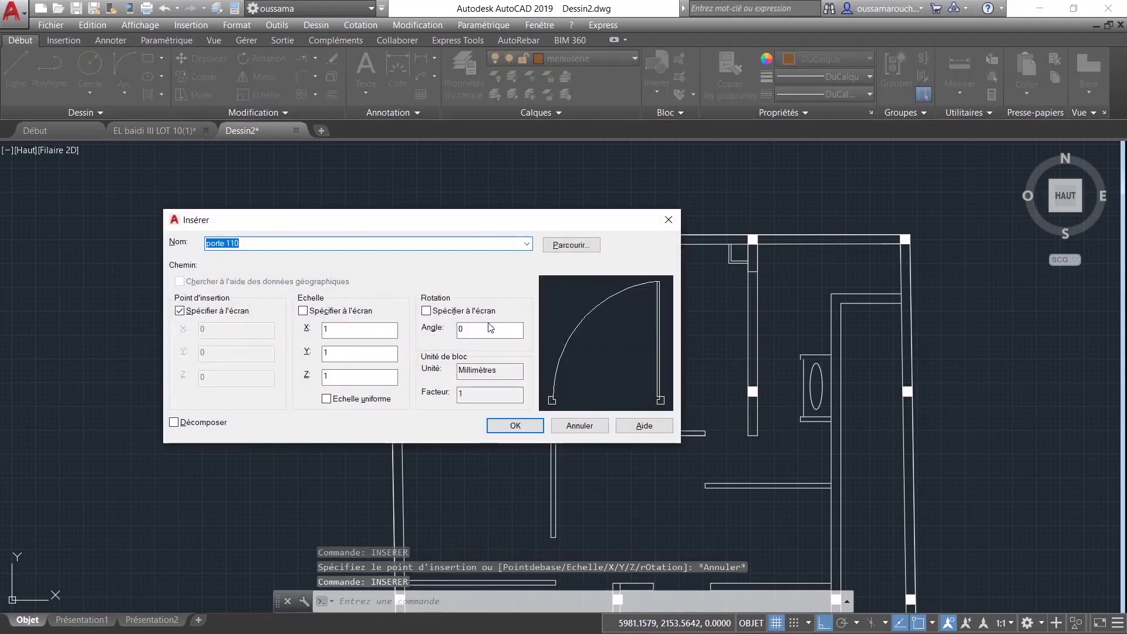
{"action": "left_click", "coordinate": [526, 243]}
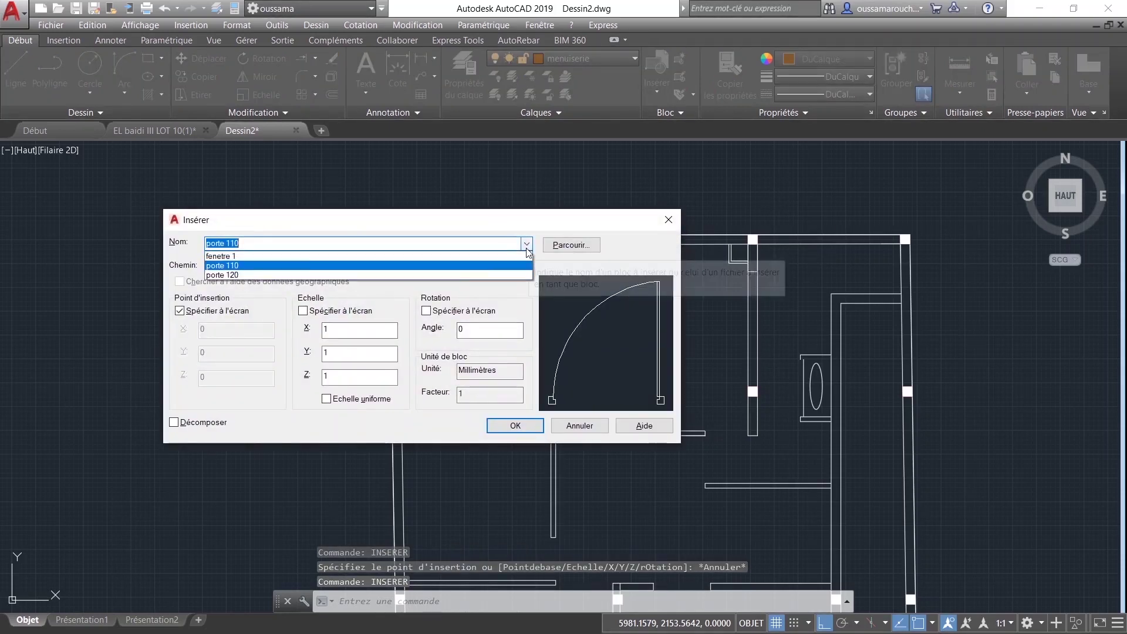
{"action": "left_click", "coordinate": [458, 256]}
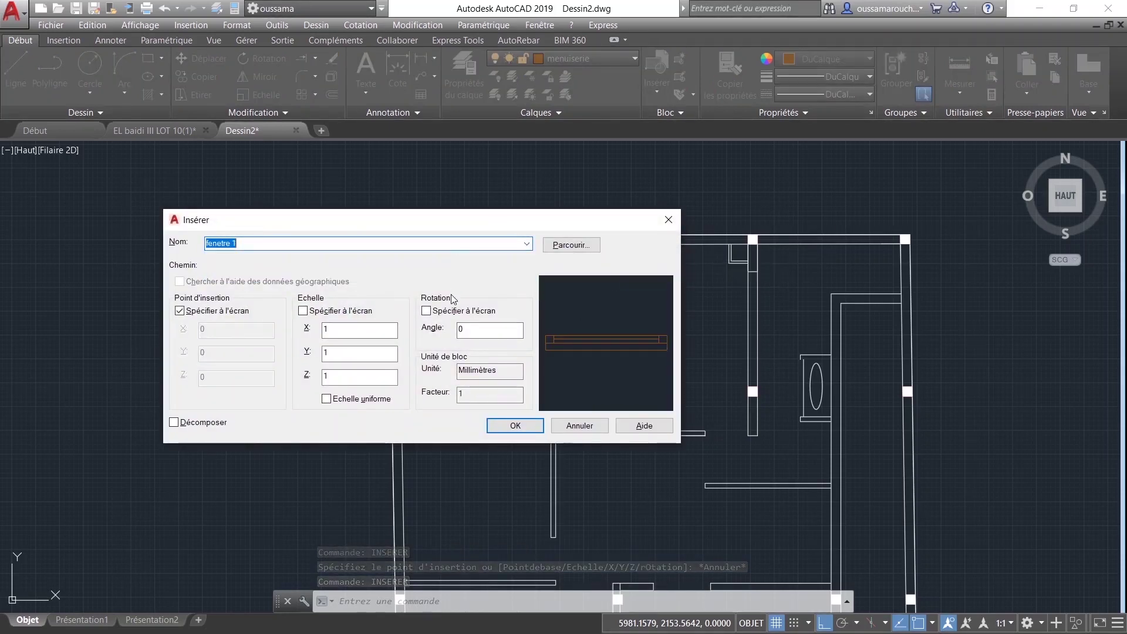
{"action": "double_click", "coordinate": [471, 329]}
{"action": "type", "text": "90"}
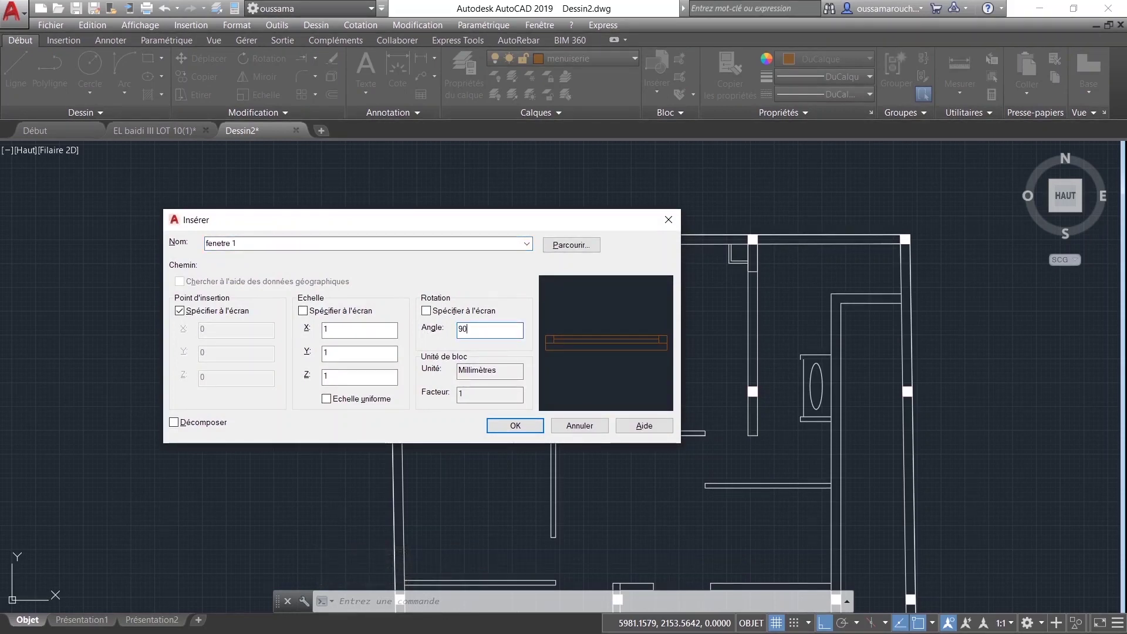
{"action": "left_click", "coordinate": [534, 428]}
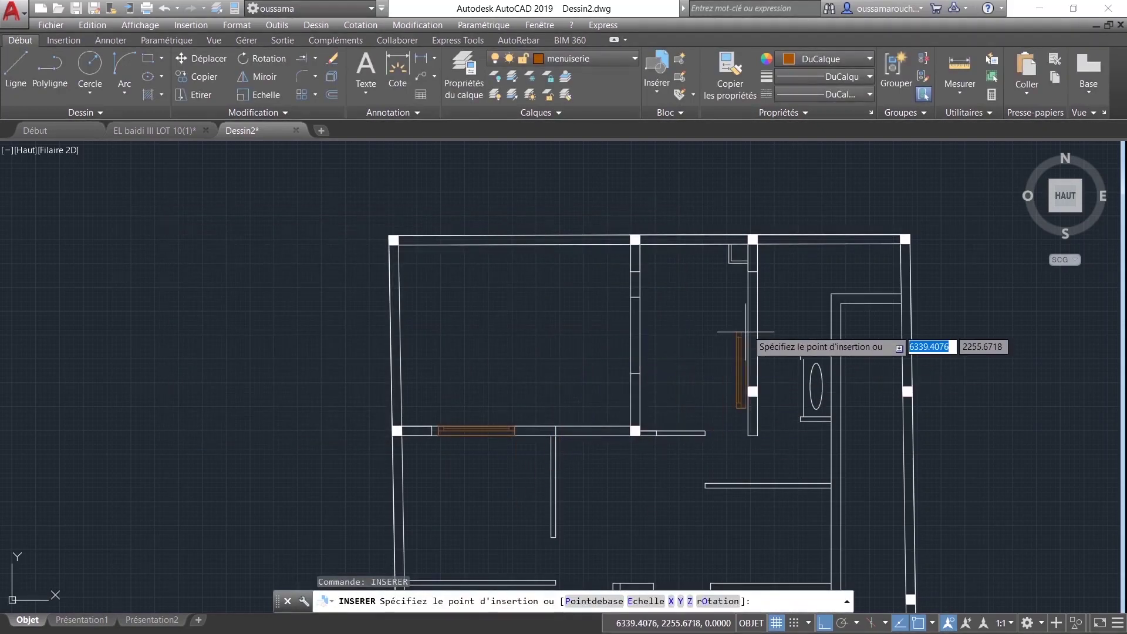
{"action": "scroll", "coordinate": [747, 328], "scroll_direction": "up", "scroll_amount": 2}
{"action": "scroll", "coordinate": [763, 248], "scroll_direction": "up", "scroll_amount": 2}
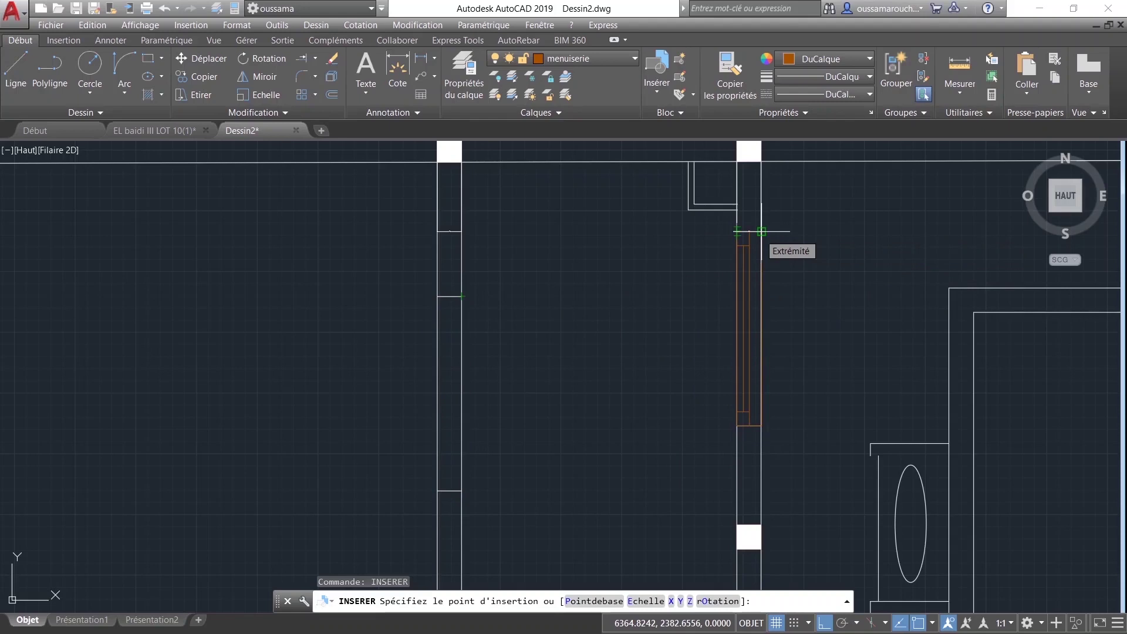
{"action": "left_click", "coordinate": [462, 295]}
{"action": "scroll", "coordinate": [610, 460], "scroll_direction": "down", "scroll_amount": 3}
Step: Pan and zoom the view onto the lower-left staircase of the floor plan
{"action": "scroll", "coordinate": [628, 485], "scroll_direction": "down", "scroll_amount": 3}
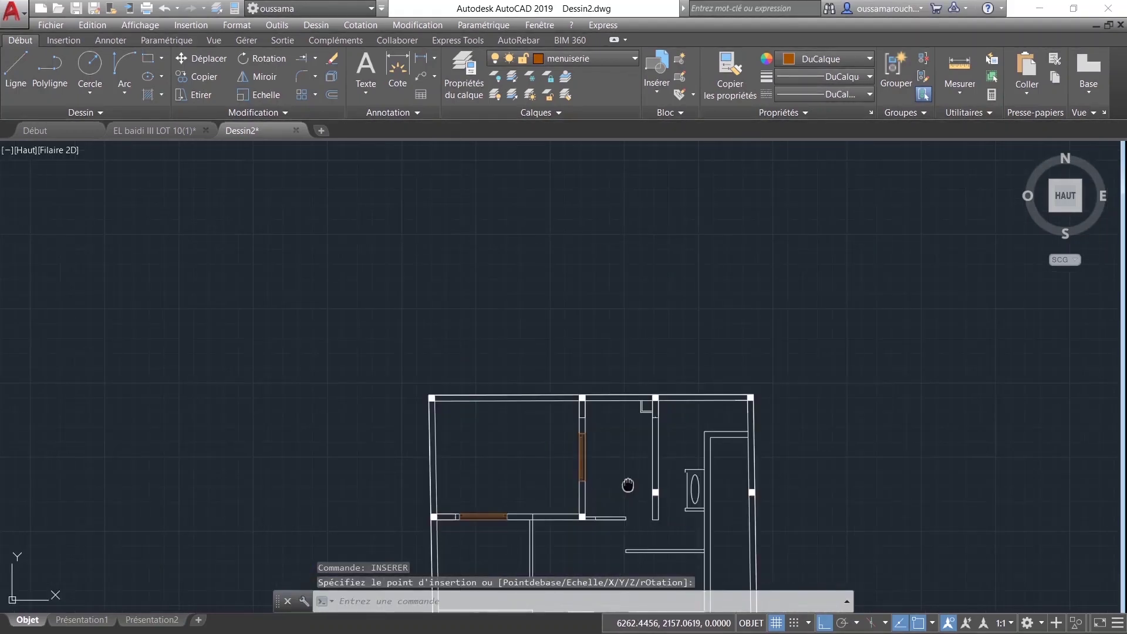
{"action": "middle_click_drag", "start_coordinate": [627, 485], "coordinate": [579, 440]}
{"action": "scroll", "coordinate": [578, 440], "scroll_direction": "up", "scroll_amount": 3}
{"action": "scroll", "coordinate": [616, 471], "scroll_direction": "down", "scroll_amount": 3}
{"action": "middle_click_drag", "start_coordinate": [616, 491], "coordinate": [671, 461]}
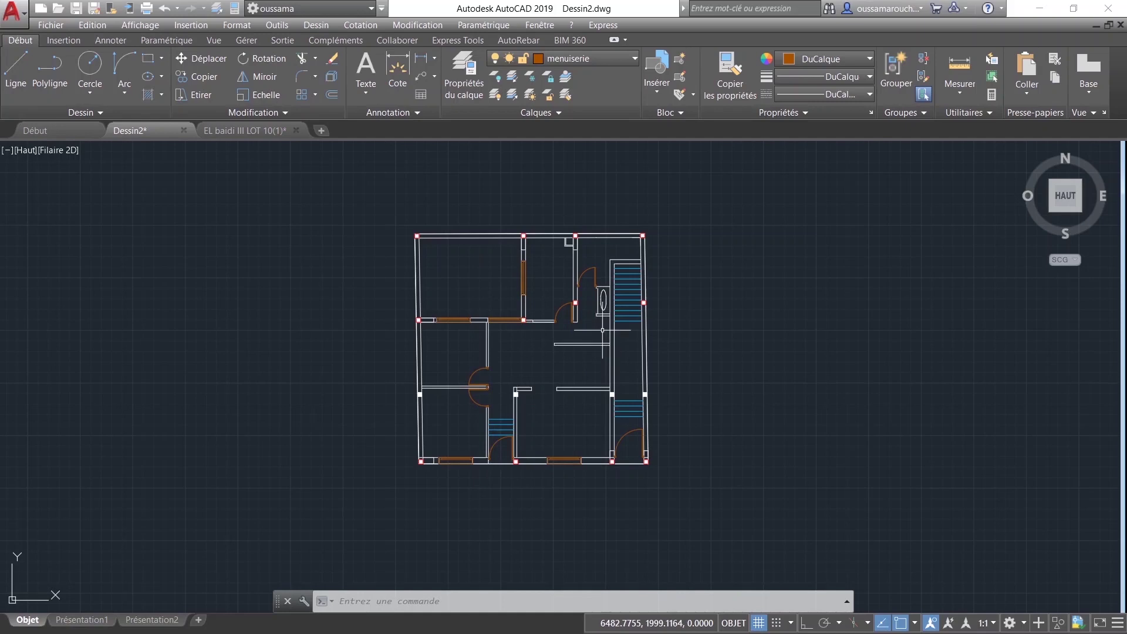
{"action": "scroll", "coordinate": [670, 310], "scroll_direction": "up", "scroll_amount": 4}
{"action": "scroll", "coordinate": [546, 437], "scroll_direction": "down", "scroll_amount": 3}
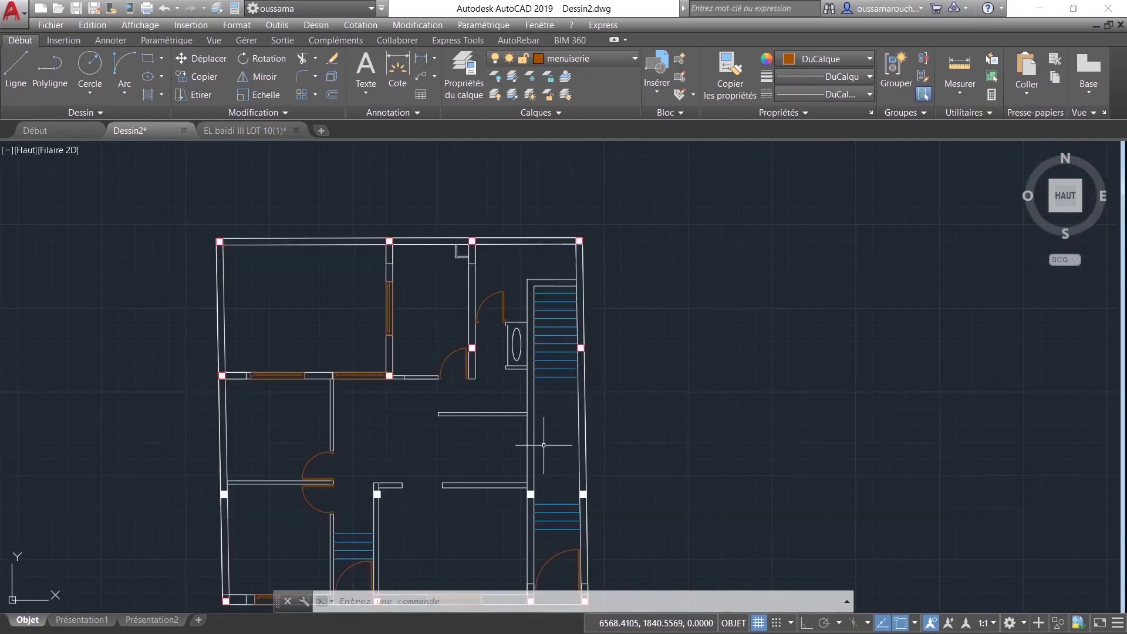
{"action": "scroll", "coordinate": [540, 428], "scroll_direction": "up", "scroll_amount": 1}
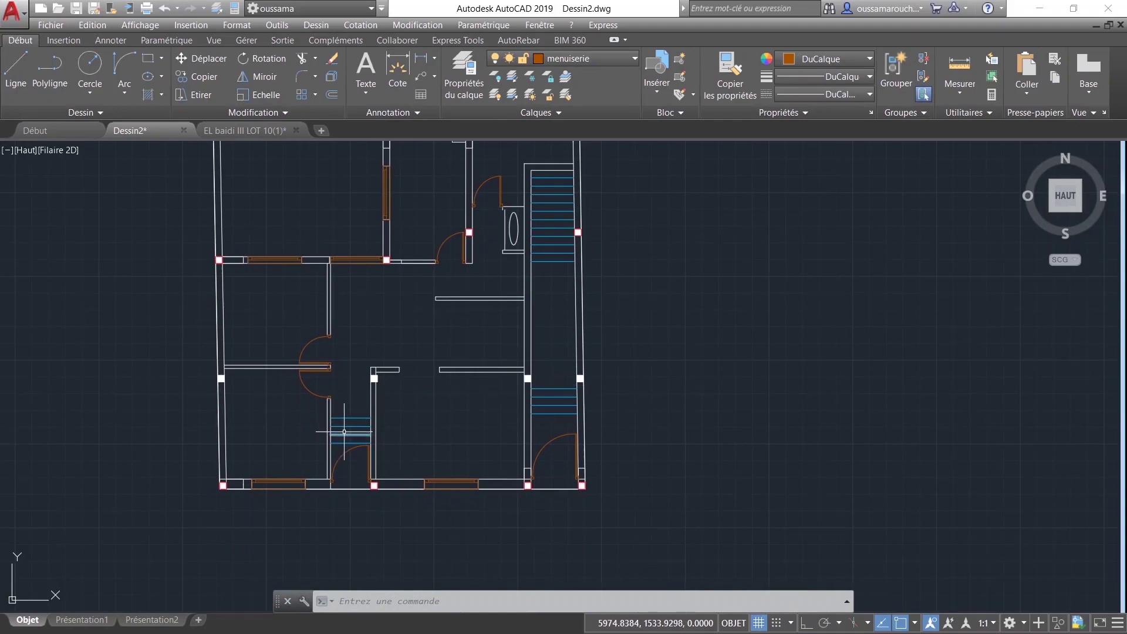
{"action": "scroll", "coordinate": [372, 458], "scroll_direction": "up", "scroll_amount": 2}
{"action": "scroll", "coordinate": [370, 458], "scroll_direction": "up", "scroll_amount": 4}
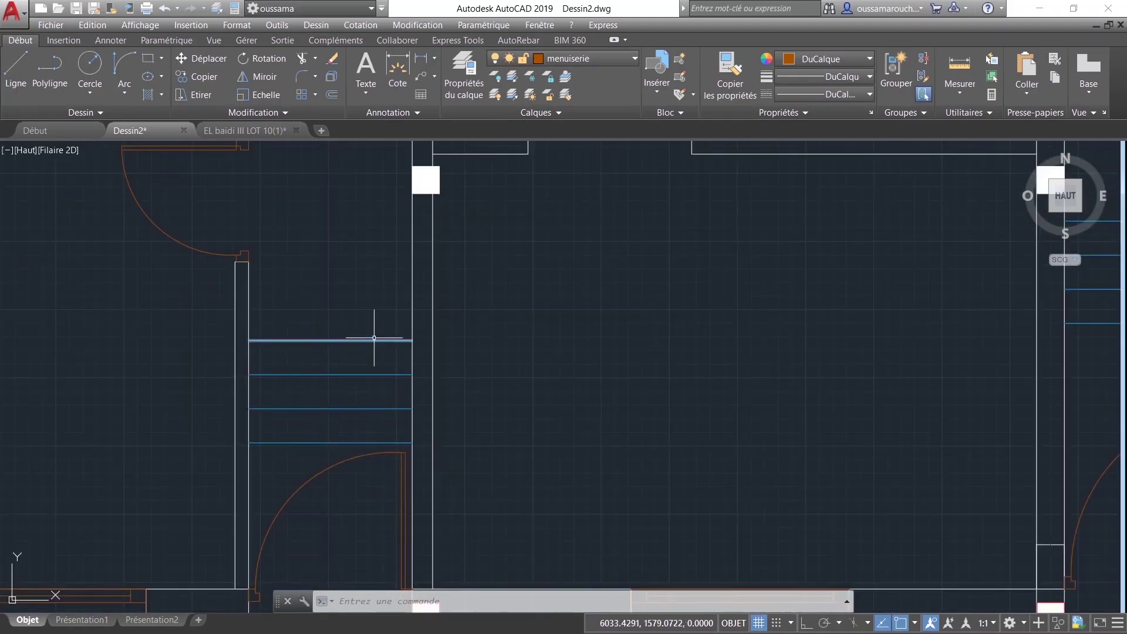
{"action": "left_click", "coordinate": [371, 333]}
{"action": "key", "text": "Escape"}
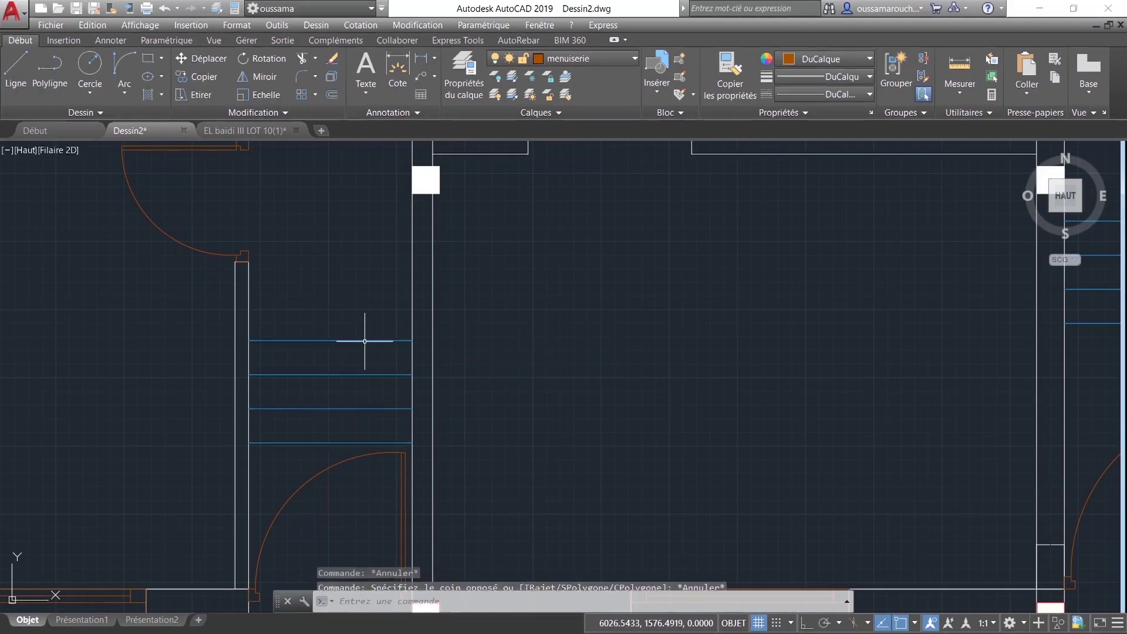
{"action": "left_click", "coordinate": [365, 340]}
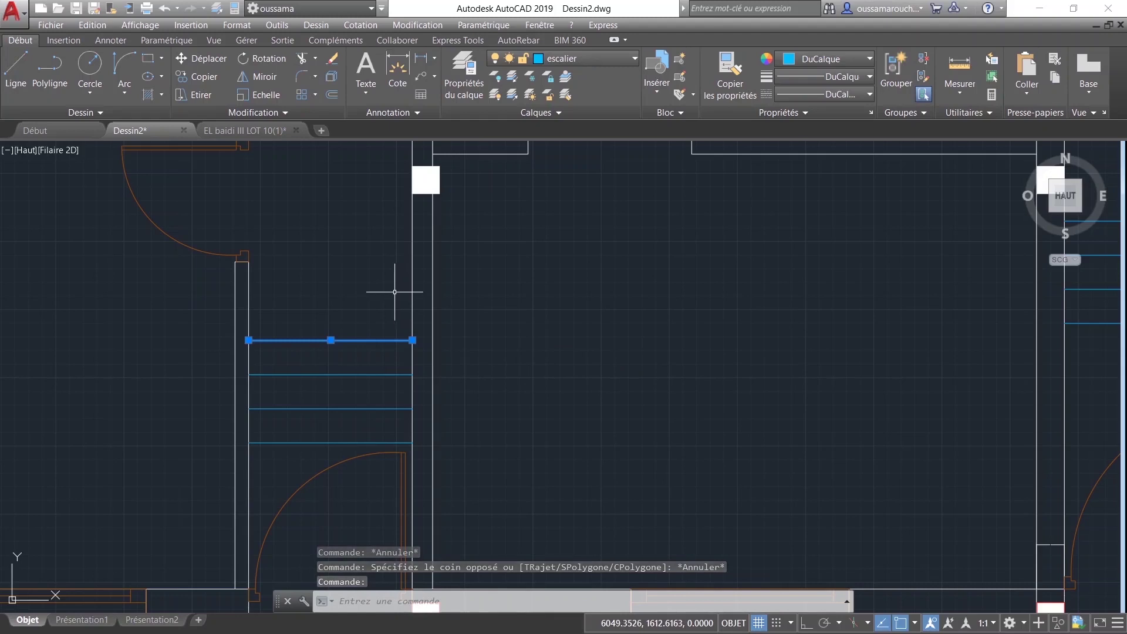
{"action": "left_click", "coordinate": [339, 90]}
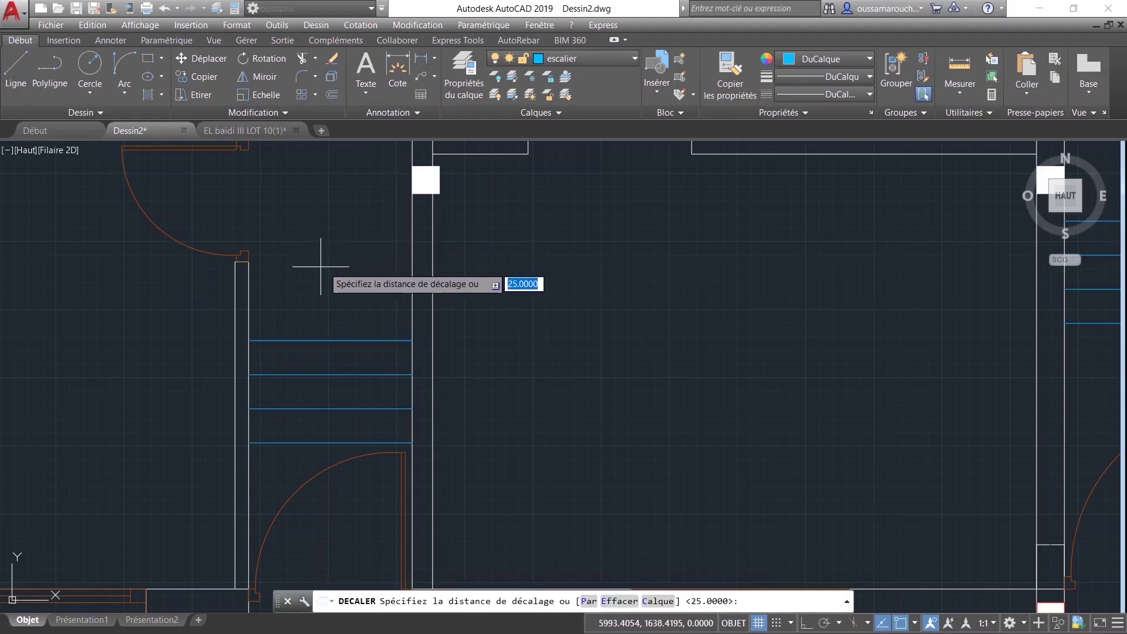
{"action": "type", "text": "25"}
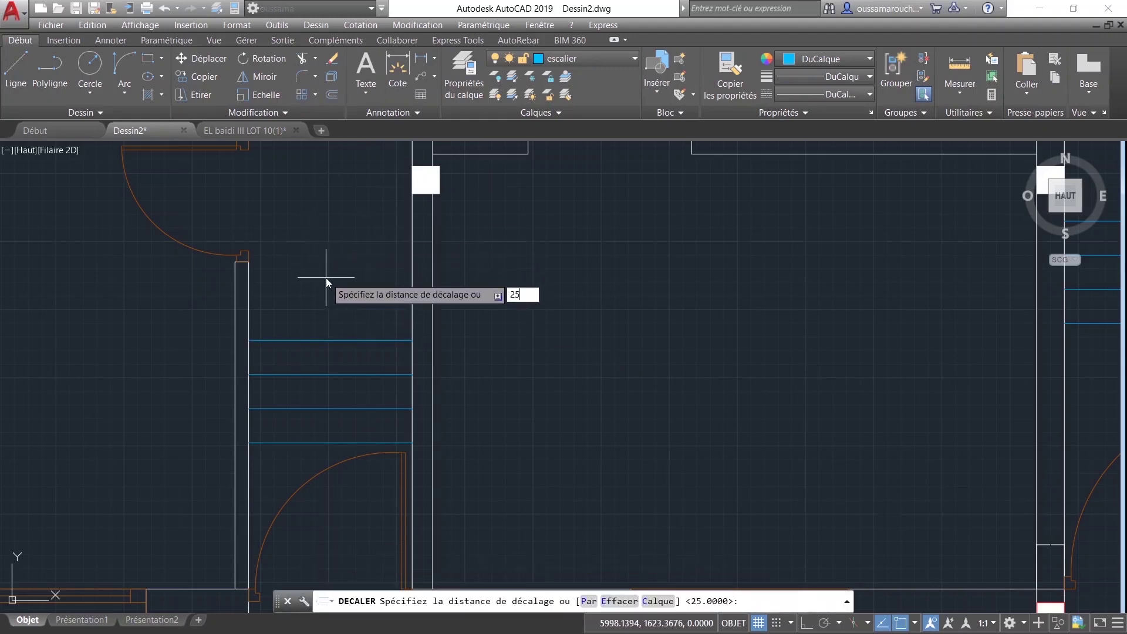
{"action": "key", "text": "Return"}
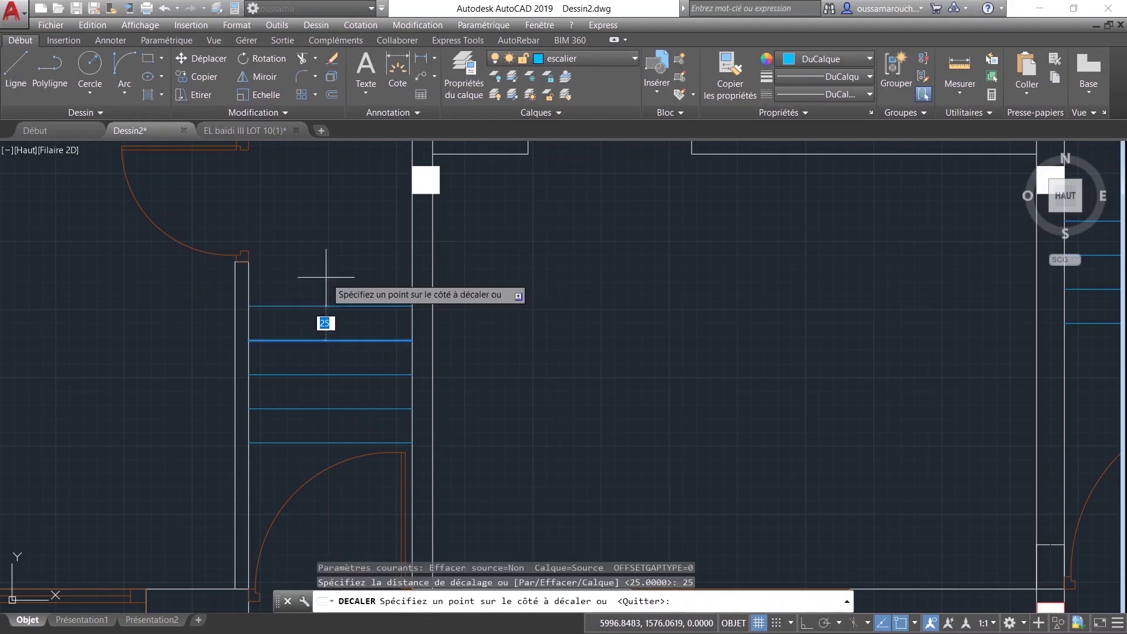
{"action": "left_click", "coordinate": [323, 341]}
{"action": "left_click", "coordinate": [319, 284]}
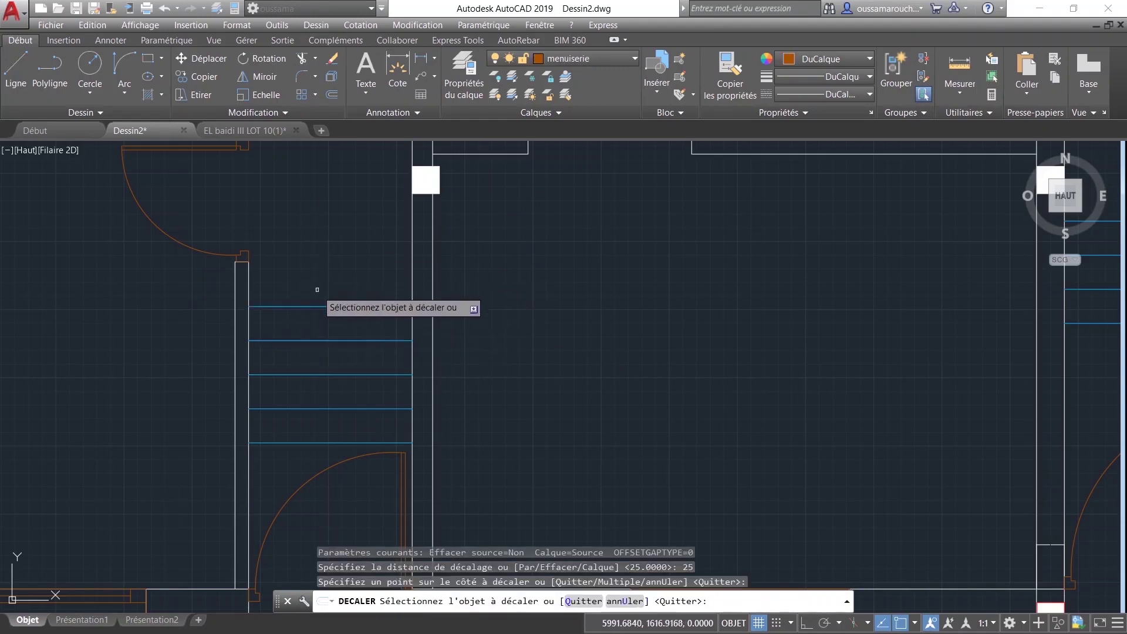
{"action": "left_click", "coordinate": [309, 305]}
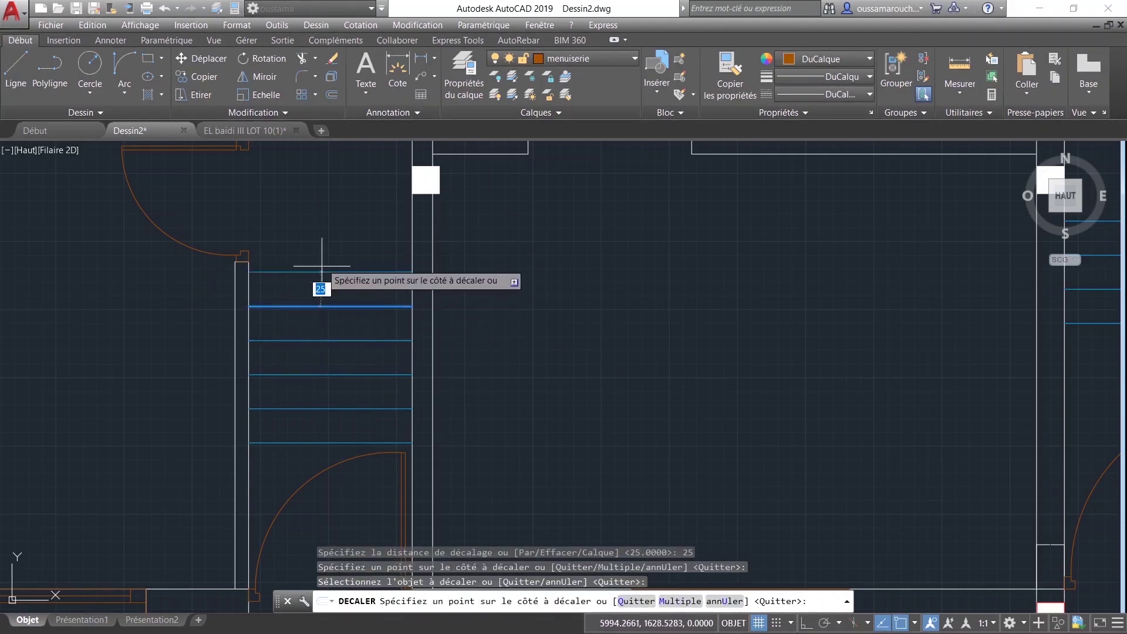
{"action": "left_click", "coordinate": [322, 260]}
{"action": "key", "text": "ctrl+z"}
{"action": "key", "text": "ctrl+z"}
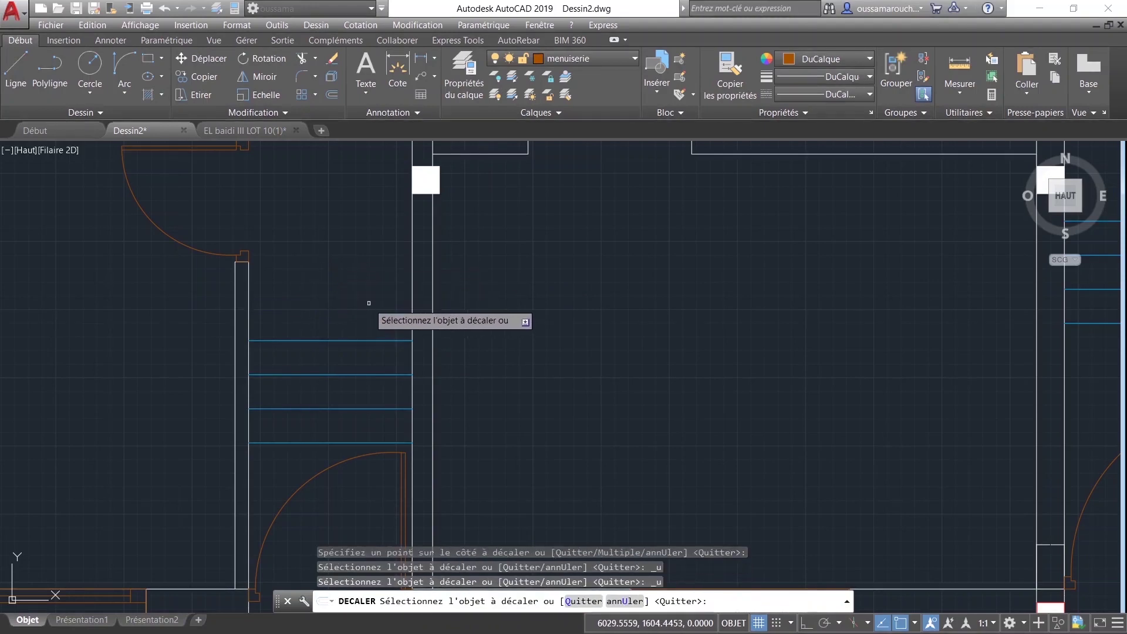
{"action": "key", "text": "Escape"}
{"action": "scroll", "coordinate": [478, 452], "scroll_direction": "down", "scroll_amount": 3}
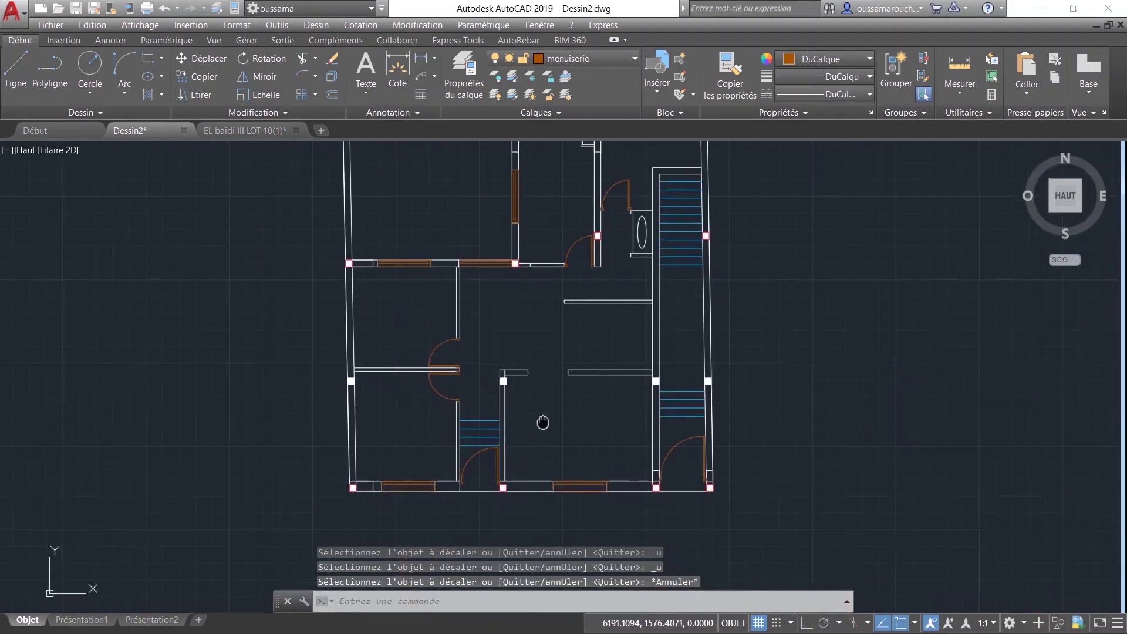
{"action": "scroll", "coordinate": [542, 419], "scroll_direction": "down", "scroll_amount": 2}
{"action": "scroll", "coordinate": [543, 419], "scroll_direction": "up", "scroll_amount": 2}
{"action": "scroll", "coordinate": [531, 426], "scroll_direction": "up", "scroll_amount": 2}
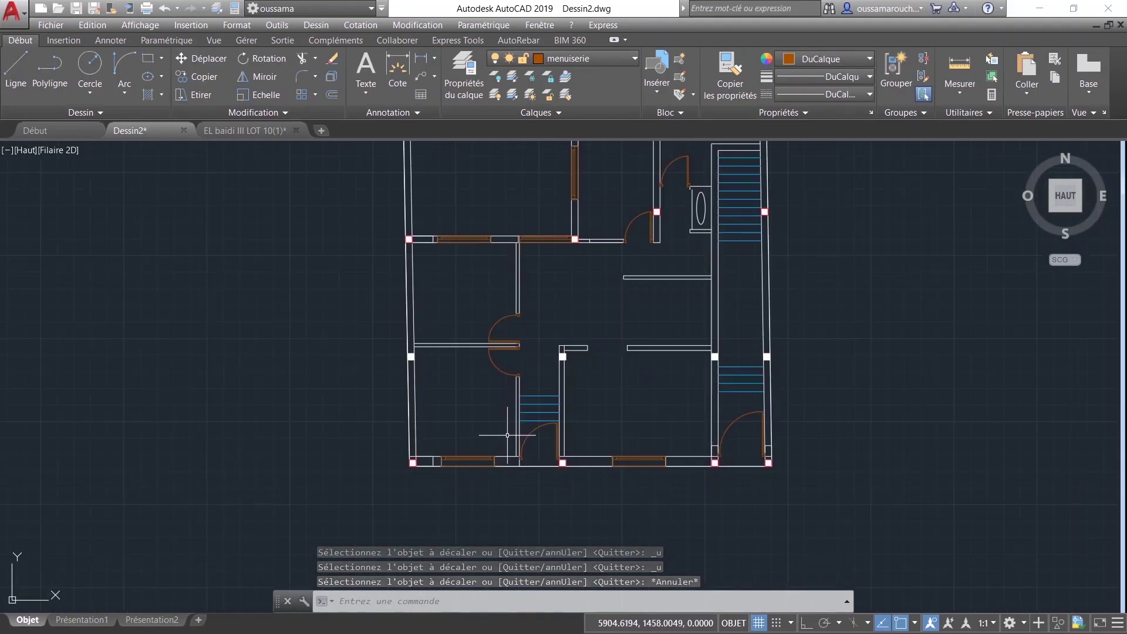
{"action": "middle_click_drag", "start_coordinate": [515, 432], "coordinate": [432, 458]}
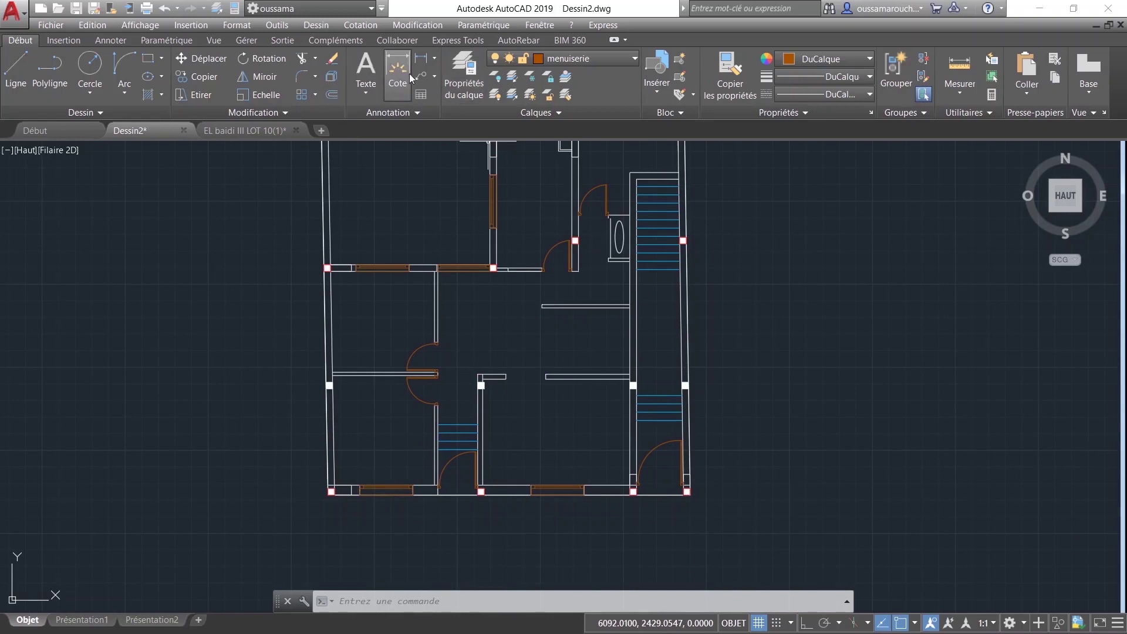
Step: Configure a new Annoter table with 4 columns and 8 rows
{"action": "left_click", "coordinate": [105, 40]}
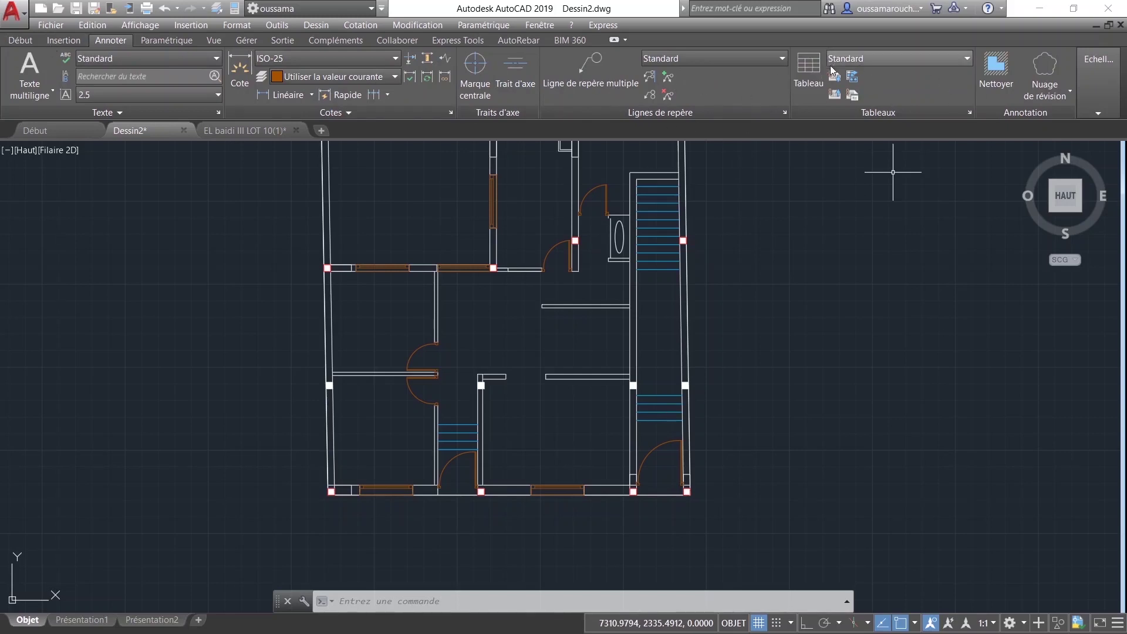
{"action": "left_click", "coordinate": [818, 68]}
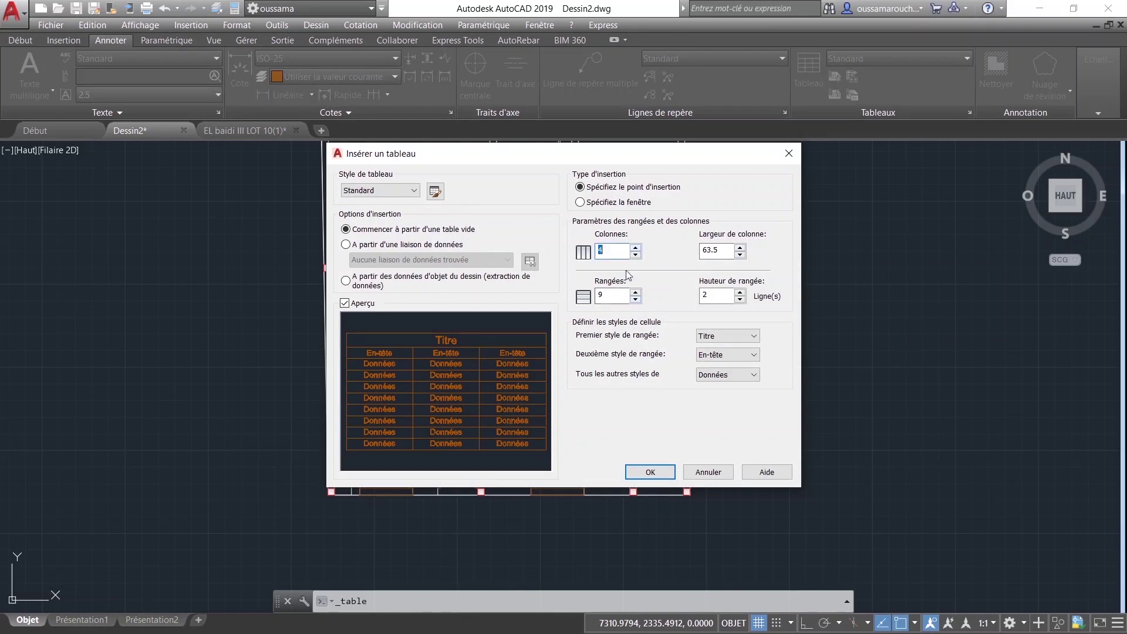
{"action": "left_click", "coordinate": [636, 299]}
{"action": "left_click", "coordinate": [650, 473]}
{"action": "scroll", "coordinate": [798, 467], "scroll_direction": "down", "scroll_amount": 4}
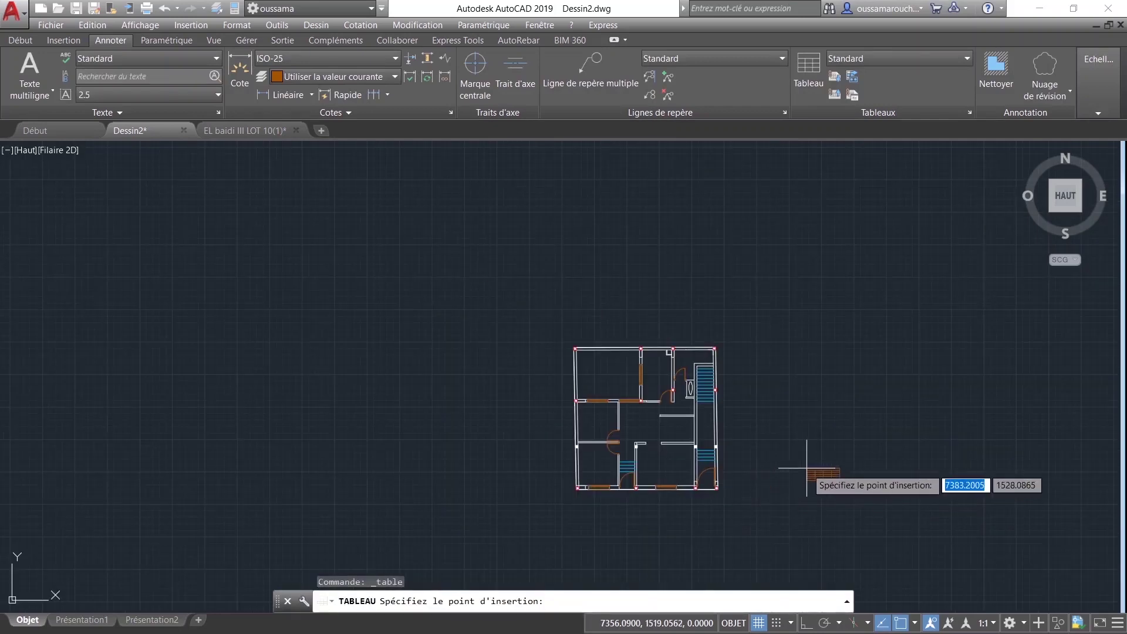
Step: Place the table to the right of the plan, then undo it
{"action": "left_click", "coordinate": [806, 467]}
{"action": "scroll", "coordinate": [823, 477], "scroll_direction": "up", "scroll_amount": 2}
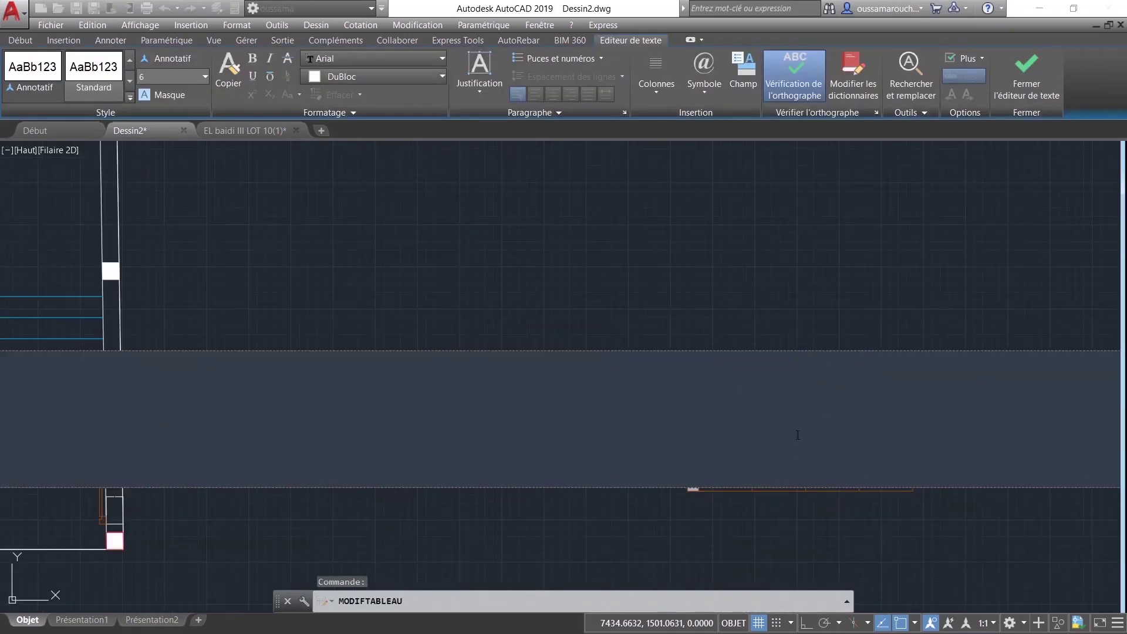
{"action": "key", "text": "Escape"}
{"action": "scroll", "coordinate": [799, 452], "scroll_direction": "up", "scroll_amount": 2}
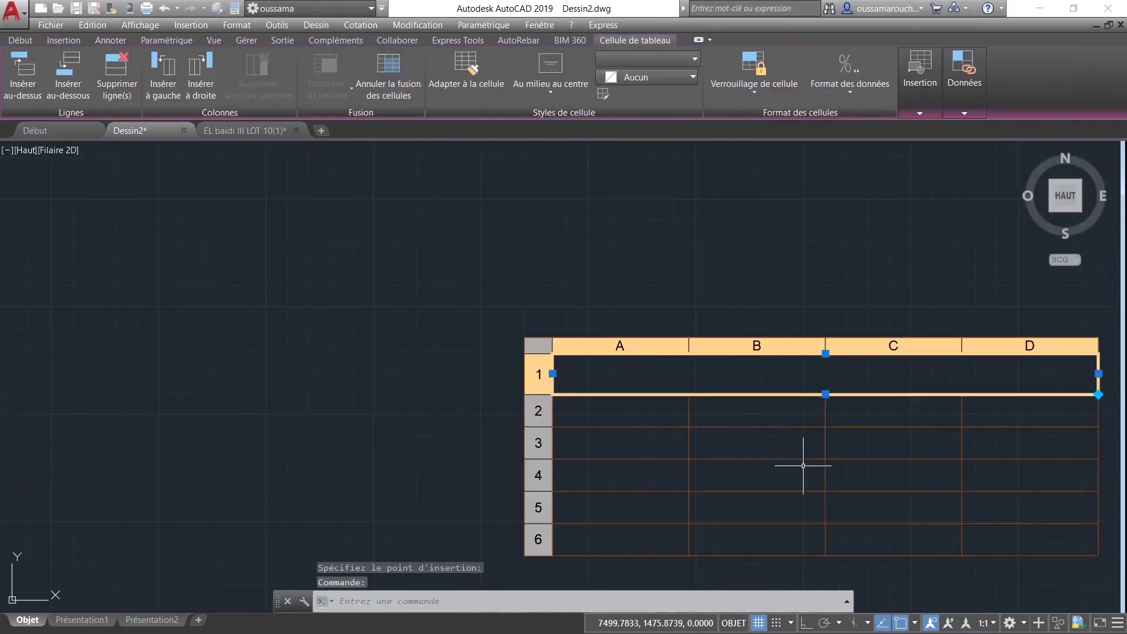
{"action": "scroll", "coordinate": [669, 405], "scroll_direction": "down", "scroll_amount": 2}
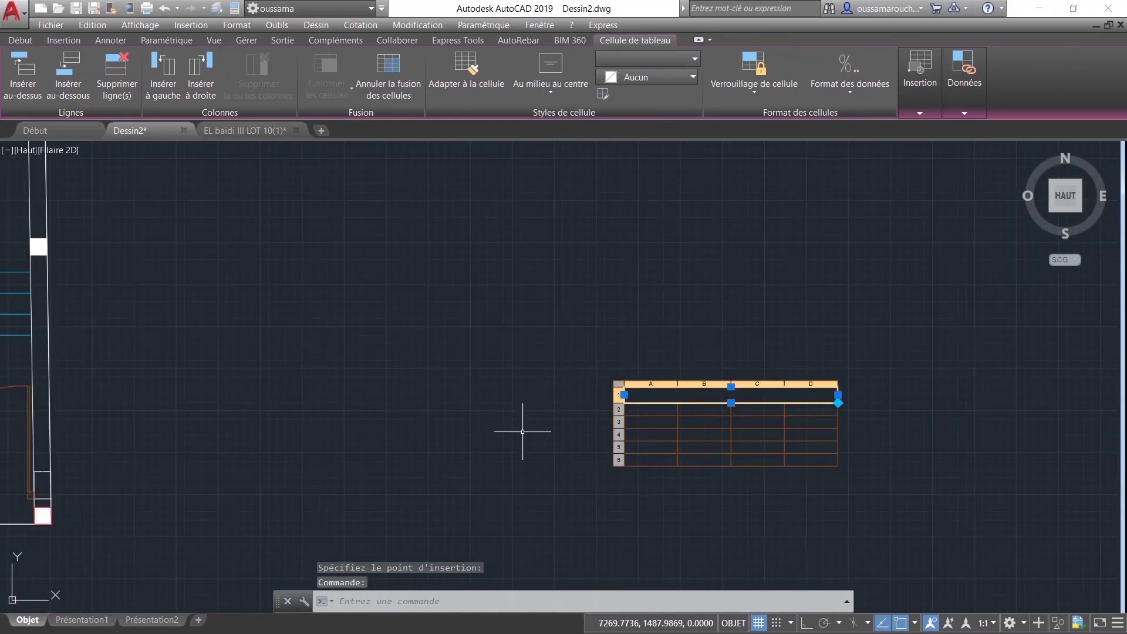
{"action": "key", "text": "ctrl+z"}
{"action": "key", "text": "ctrl+z"}
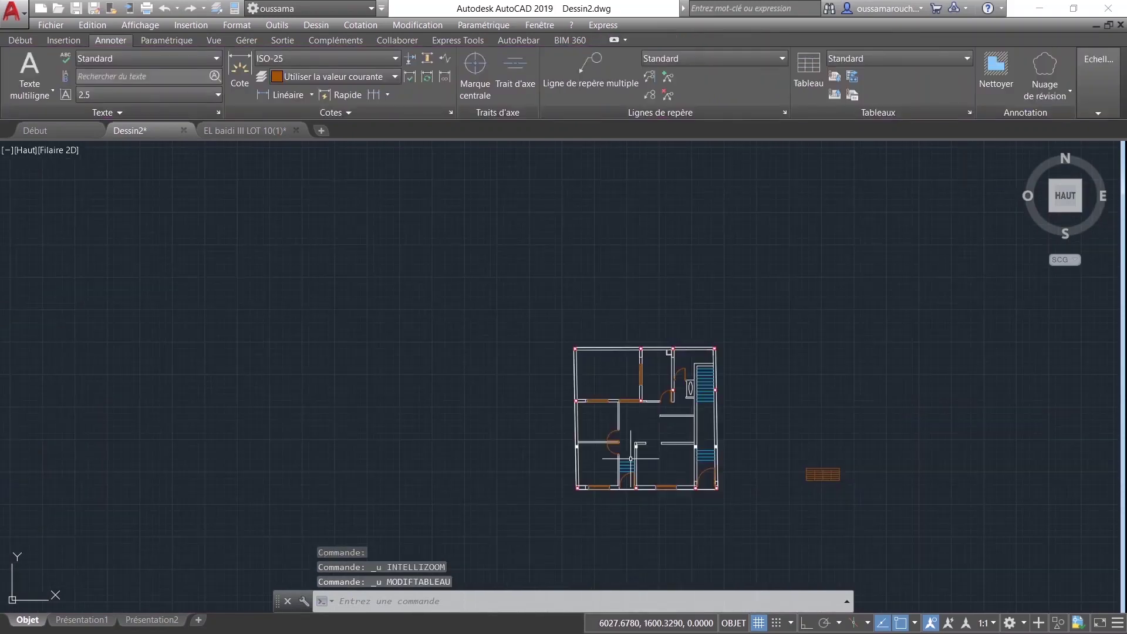
{"action": "key", "text": "ctrl+z"}
{"action": "scroll", "coordinate": [957, 440], "scroll_direction": "down", "scroll_amount": 3}
{"action": "scroll", "coordinate": [939, 410], "scroll_direction": "down", "scroll_amount": 1}
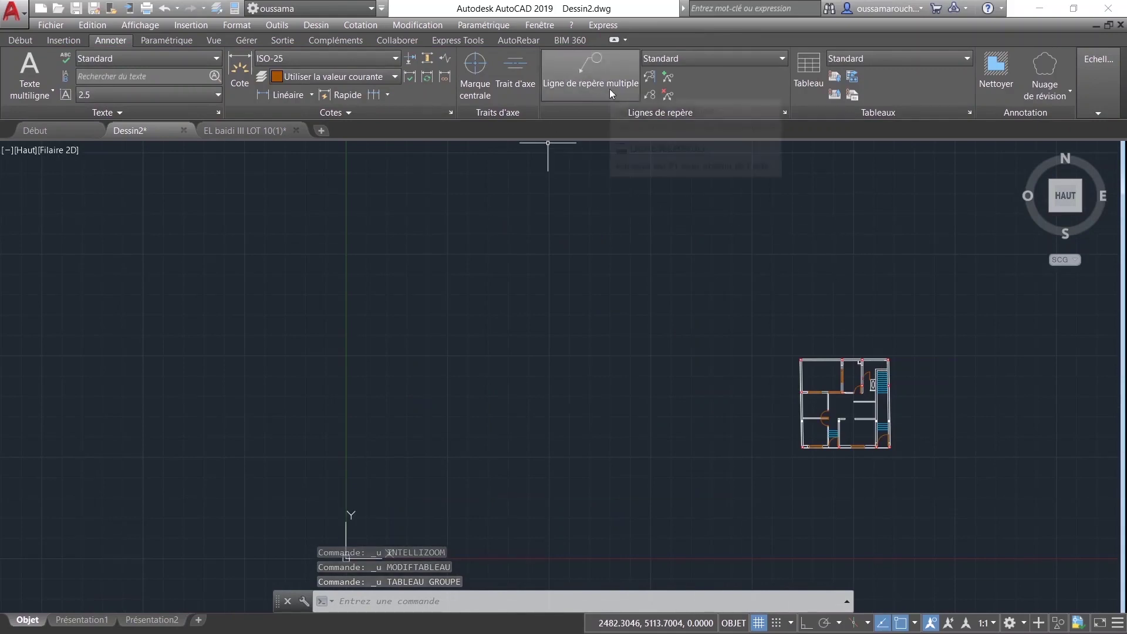
Step: Add a trial multileader pointing at the bottom wall, then undo it
{"action": "left_click", "coordinate": [581, 81]}
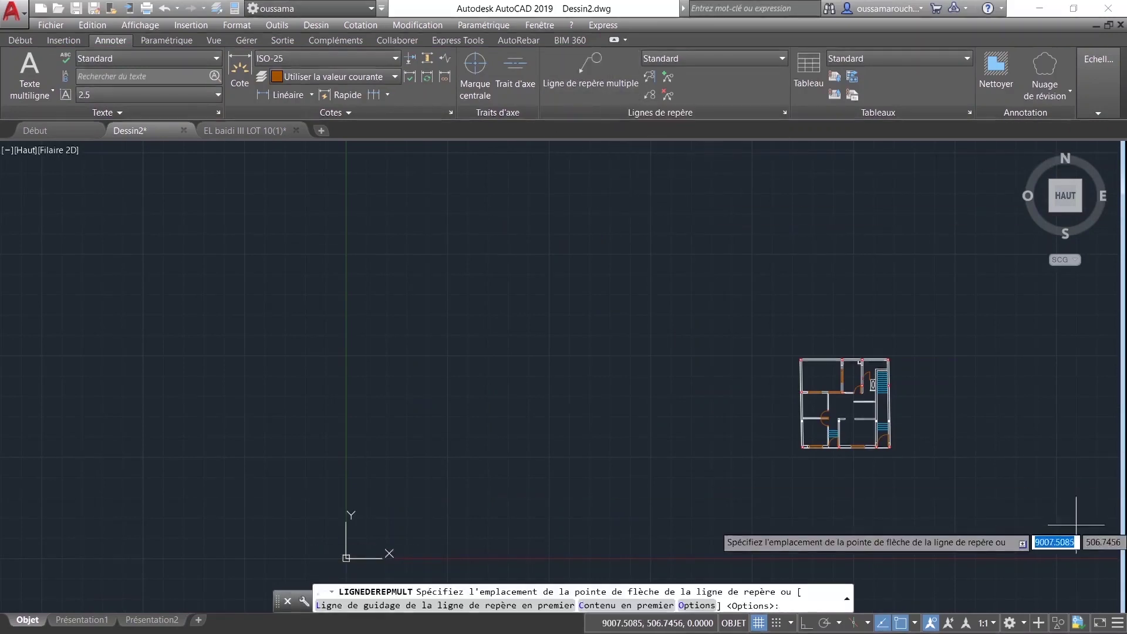
{"action": "scroll", "coordinate": [891, 459], "scroll_direction": "up", "scroll_amount": 4}
{"action": "middle_click_drag", "start_coordinate": [891, 458], "coordinate": [768, 449]}
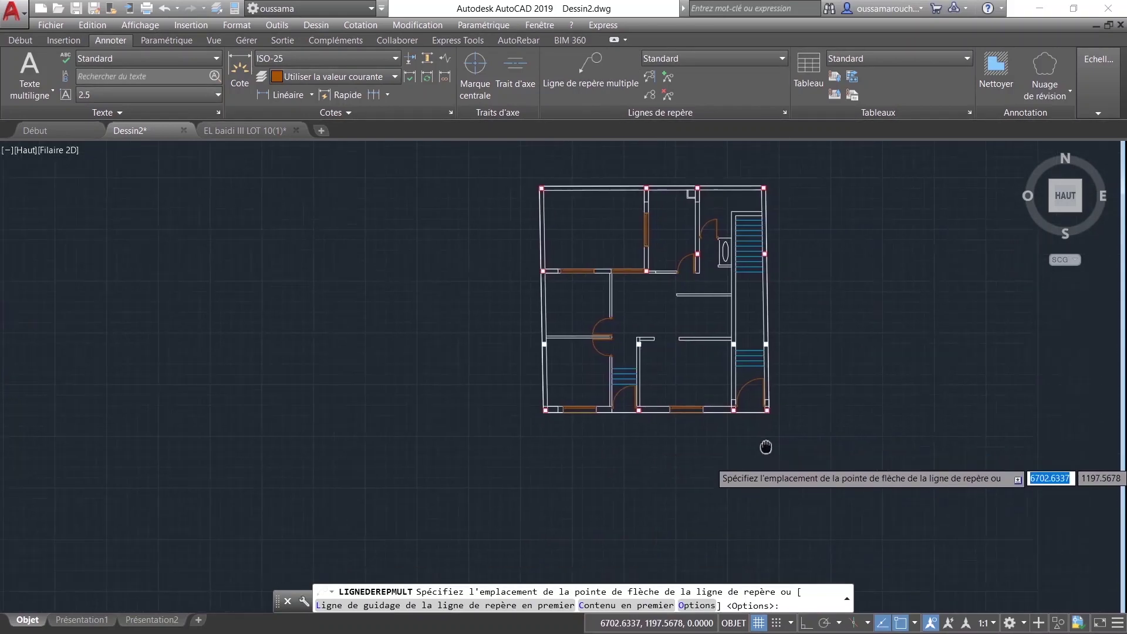
{"action": "scroll", "coordinate": [763, 434], "scroll_direction": "up", "scroll_amount": 2}
{"action": "scroll", "coordinate": [675, 416], "scroll_direction": "up", "scroll_amount": 2}
{"action": "scroll", "coordinate": [572, 375], "scroll_direction": "up", "scroll_amount": 2}
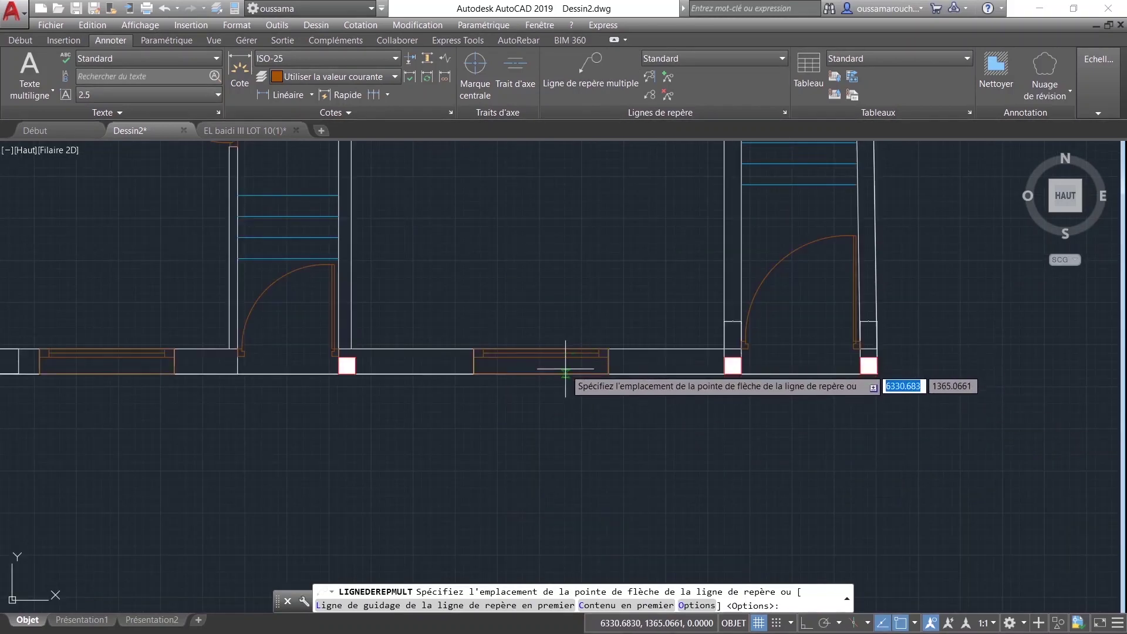
{"action": "left_click", "coordinate": [567, 374]}
{"action": "left_click", "coordinate": [698, 476]}
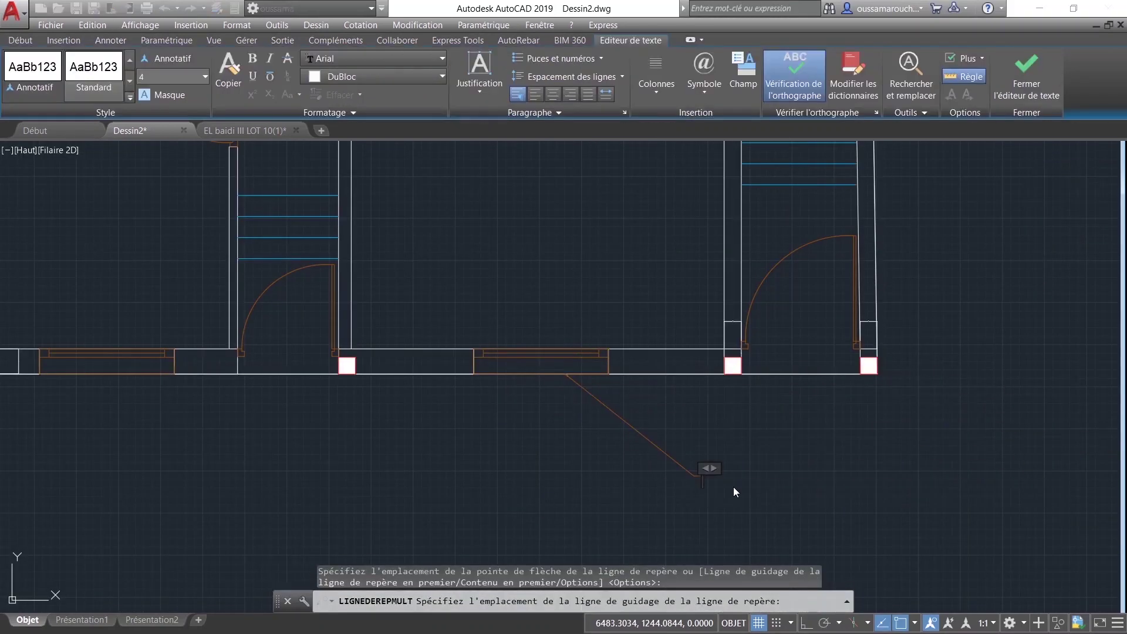
{"action": "key", "text": "Escape"}
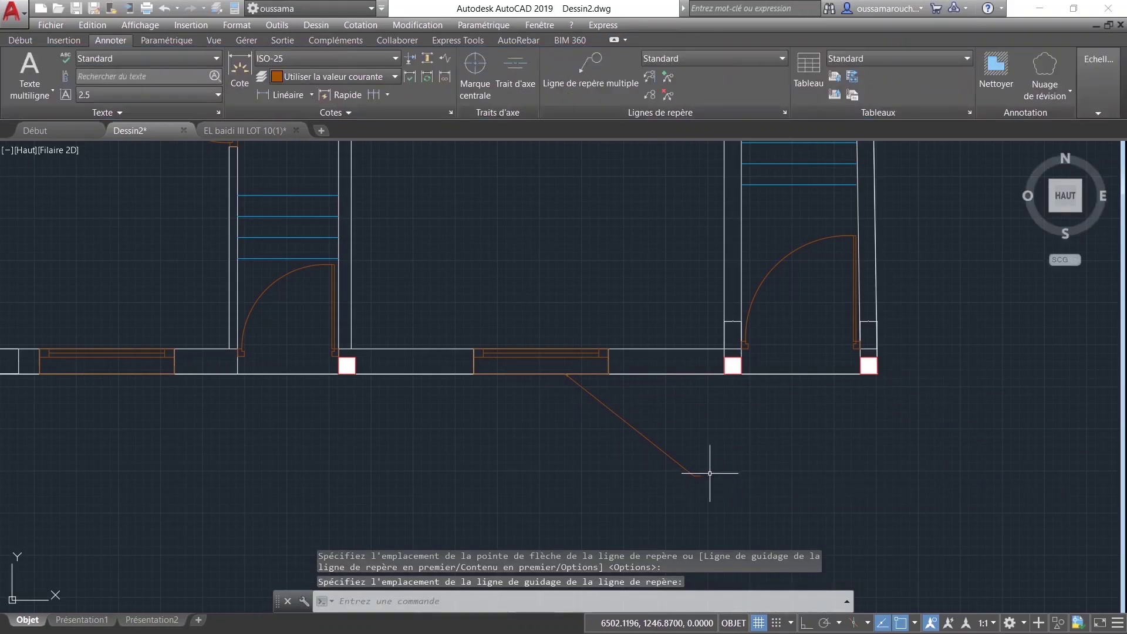
{"action": "key", "text": "ctrl+z"}
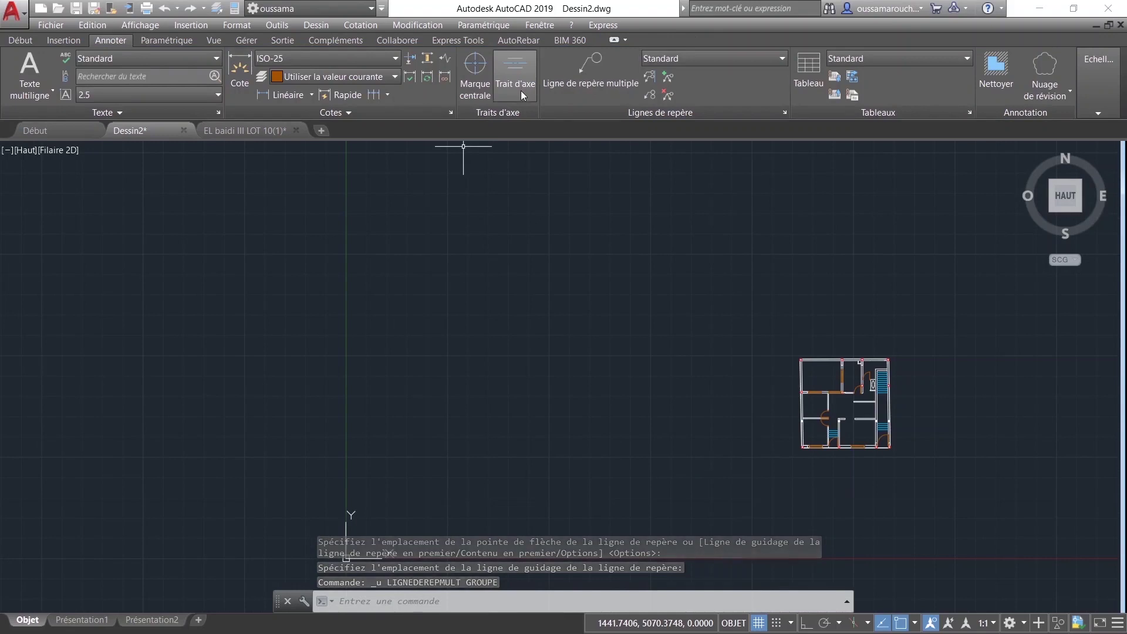
Step: Start a centre mark on a door arc, then cancel and undo it
{"action": "left_click", "coordinate": [474, 70]}
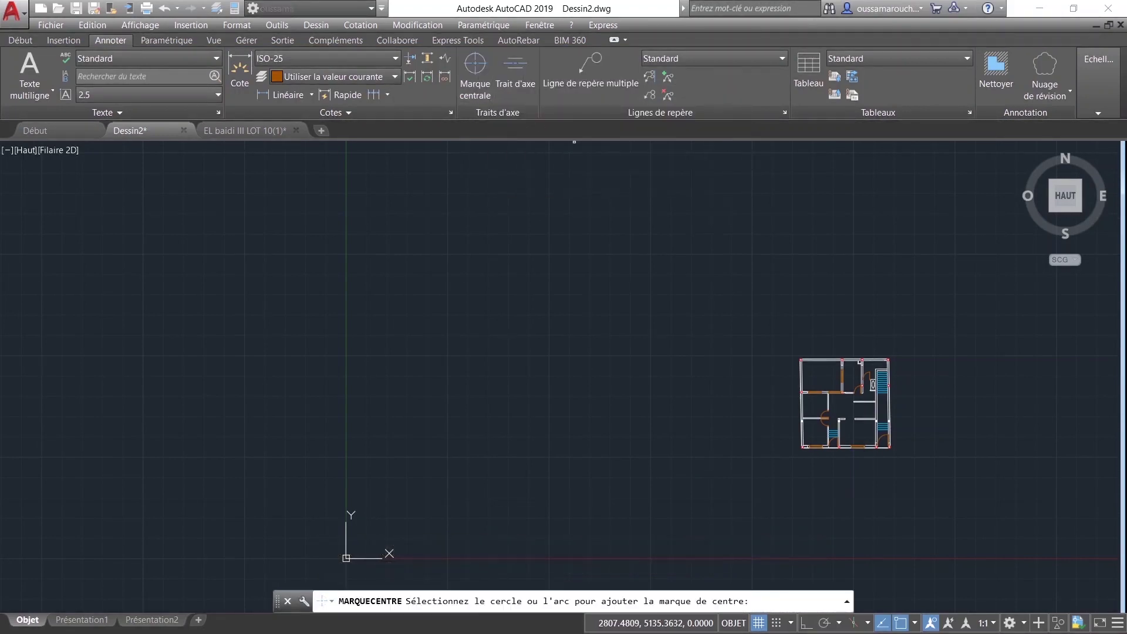
{"action": "scroll", "coordinate": [861, 448], "scroll_direction": "up", "scroll_amount": 2}
{"action": "scroll", "coordinate": [860, 447], "scroll_direction": "up", "scroll_amount": 4}
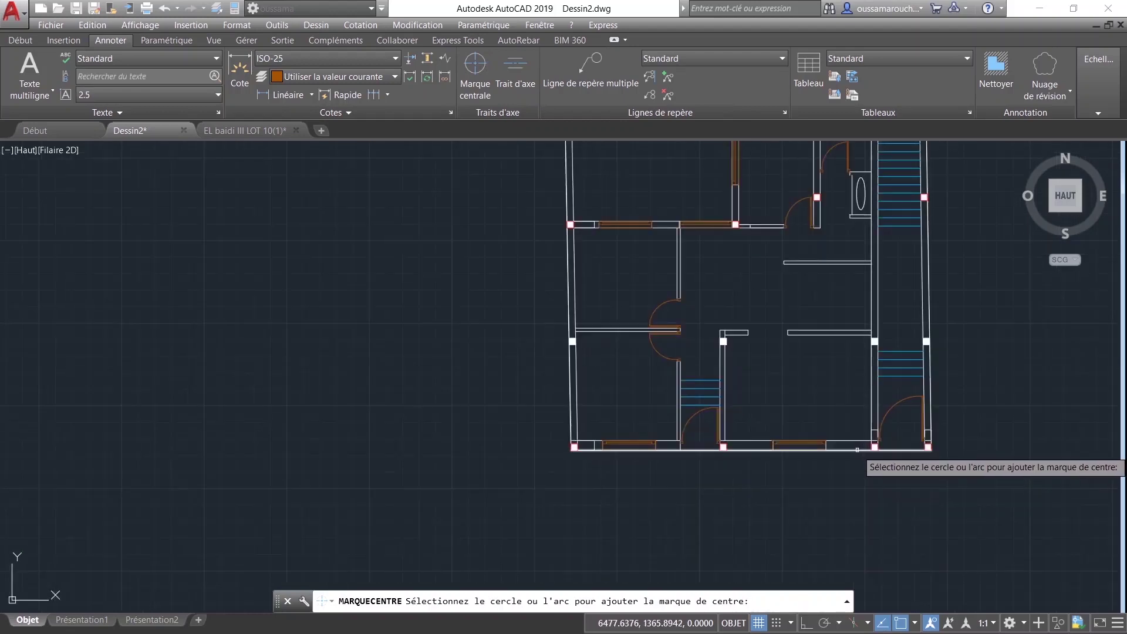
{"action": "scroll", "coordinate": [636, 382], "scroll_direction": "down", "scroll_amount": 2}
{"action": "scroll", "coordinate": [616, 384], "scroll_direction": "up", "scroll_amount": 5}
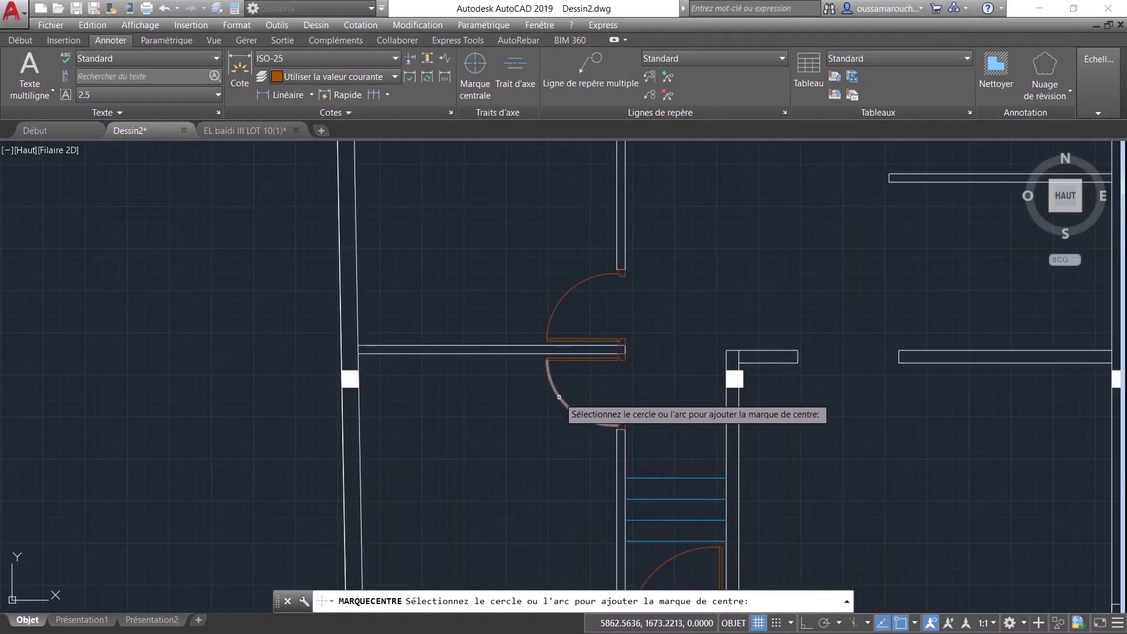
{"action": "scroll", "coordinate": [619, 358], "scroll_direction": "up", "scroll_amount": 8}
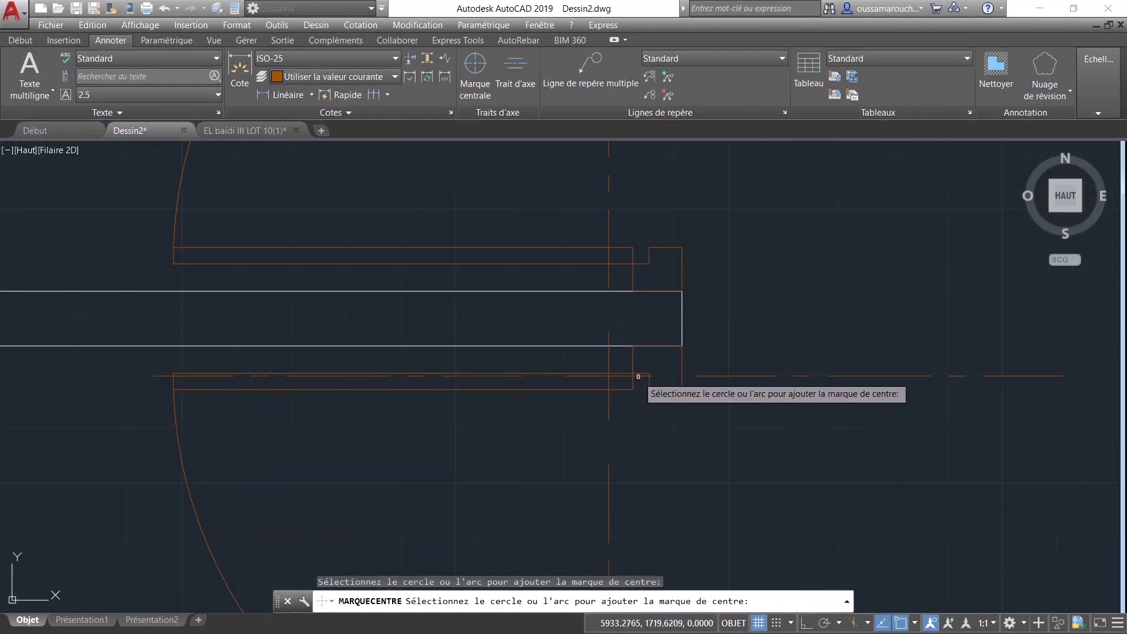
{"action": "key", "text": "ctrl+z"}
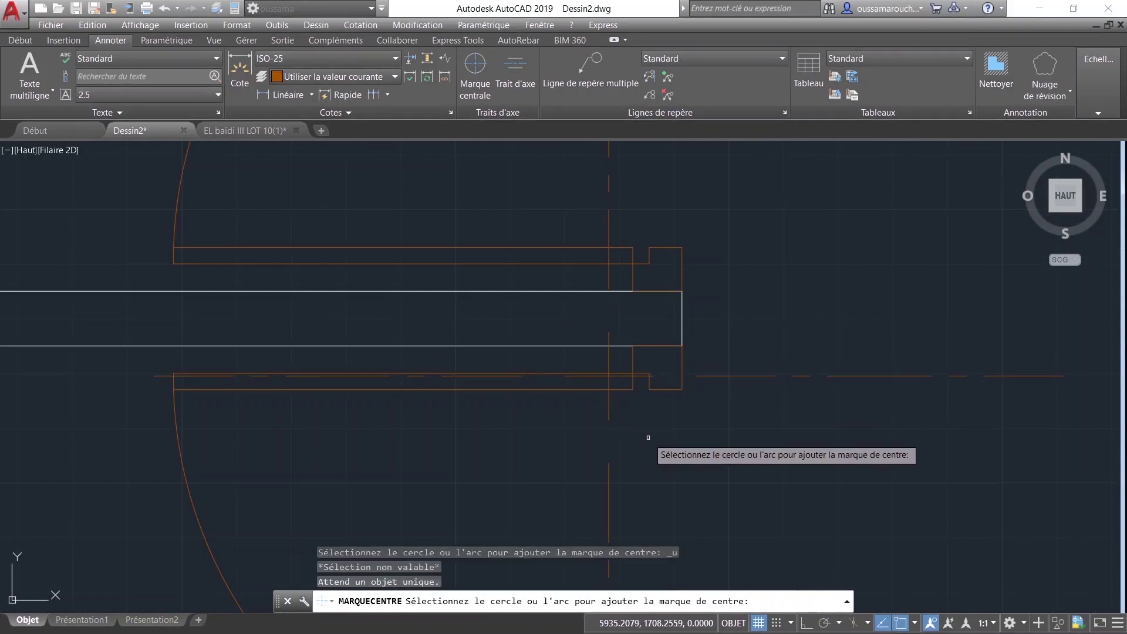
{"action": "key", "text": "Escape"}
{"action": "key", "text": "ctrl+z"}
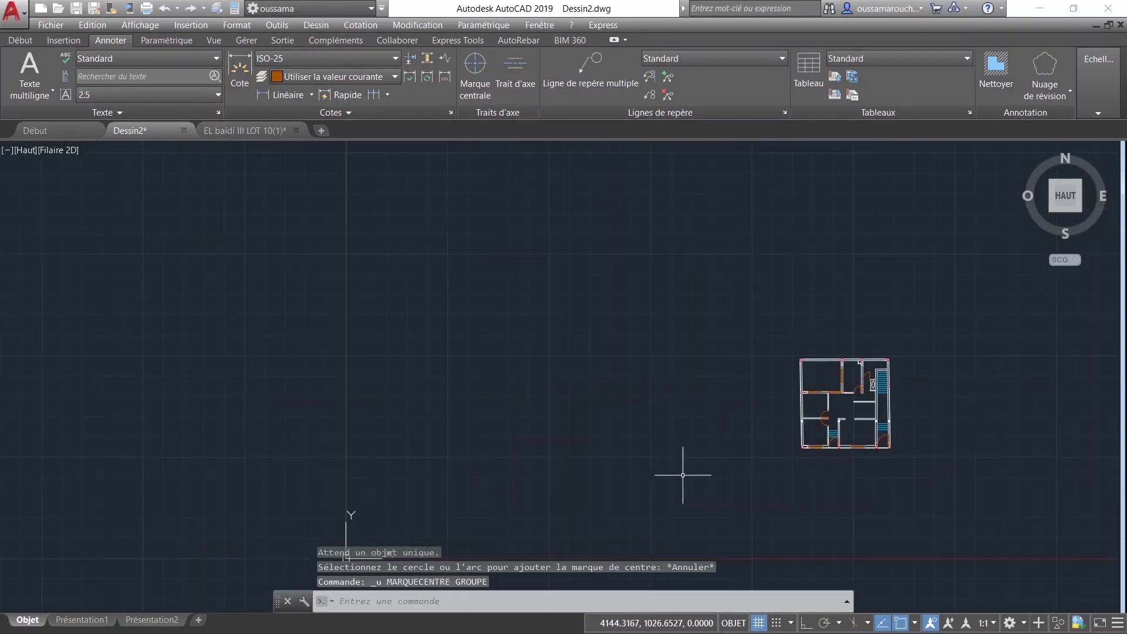
{"action": "middle_click_drag", "start_coordinate": [710, 460], "coordinate": [586, 445]}
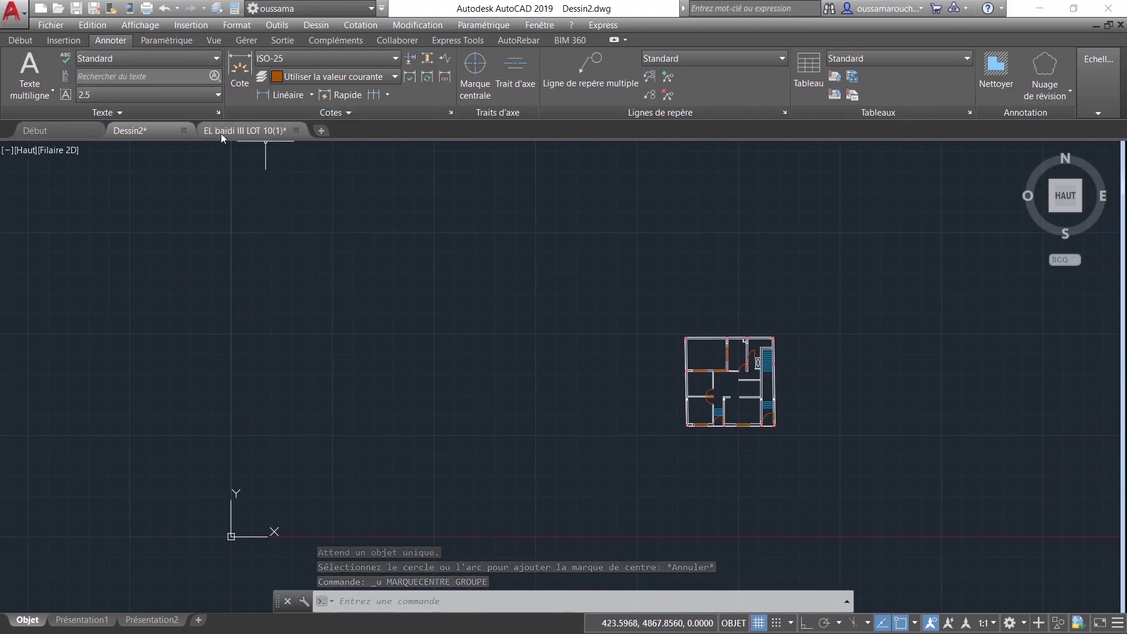
Step: Draw a multiline text box just below the plan's bottom wall
{"action": "left_click", "coordinate": [35, 65]}
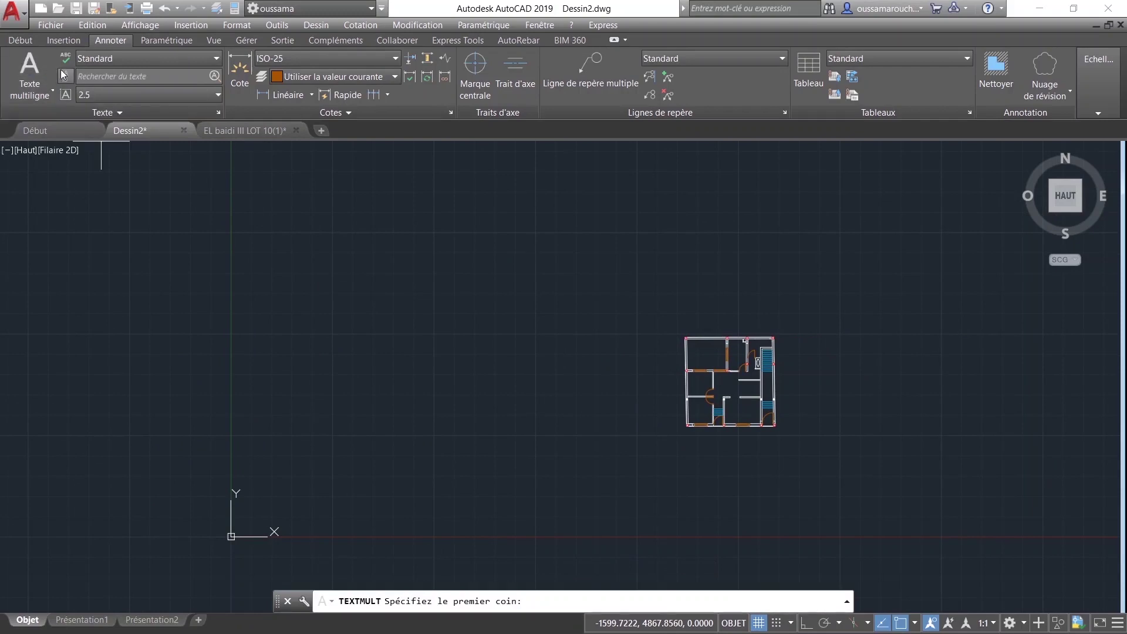
{"action": "left_click", "coordinate": [28, 64]}
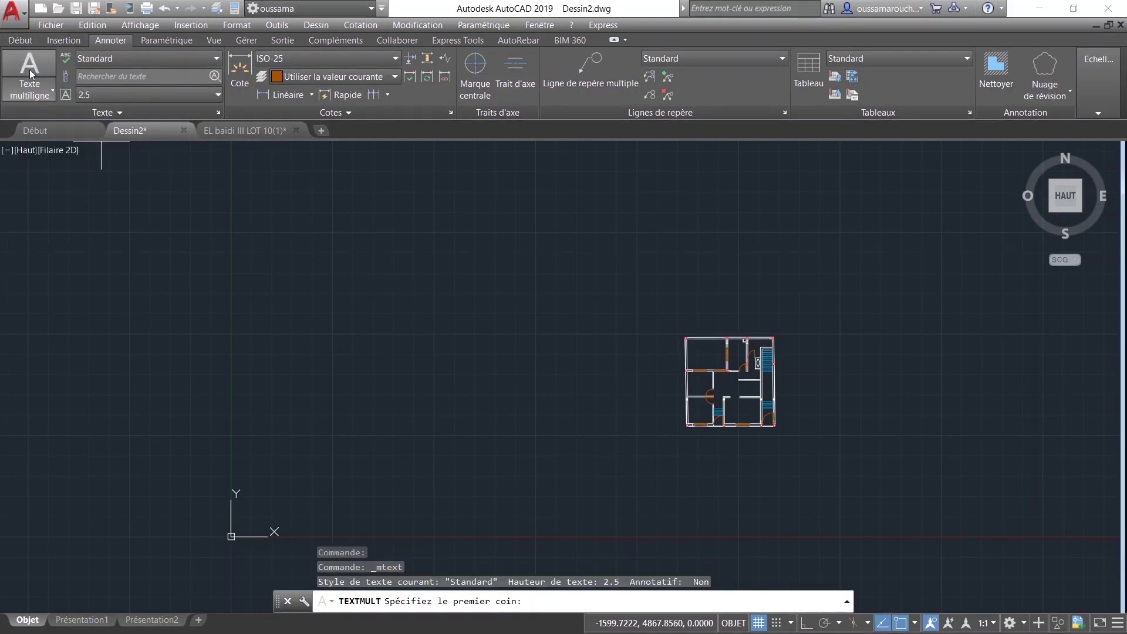
{"action": "left_click", "coordinate": [21, 41]}
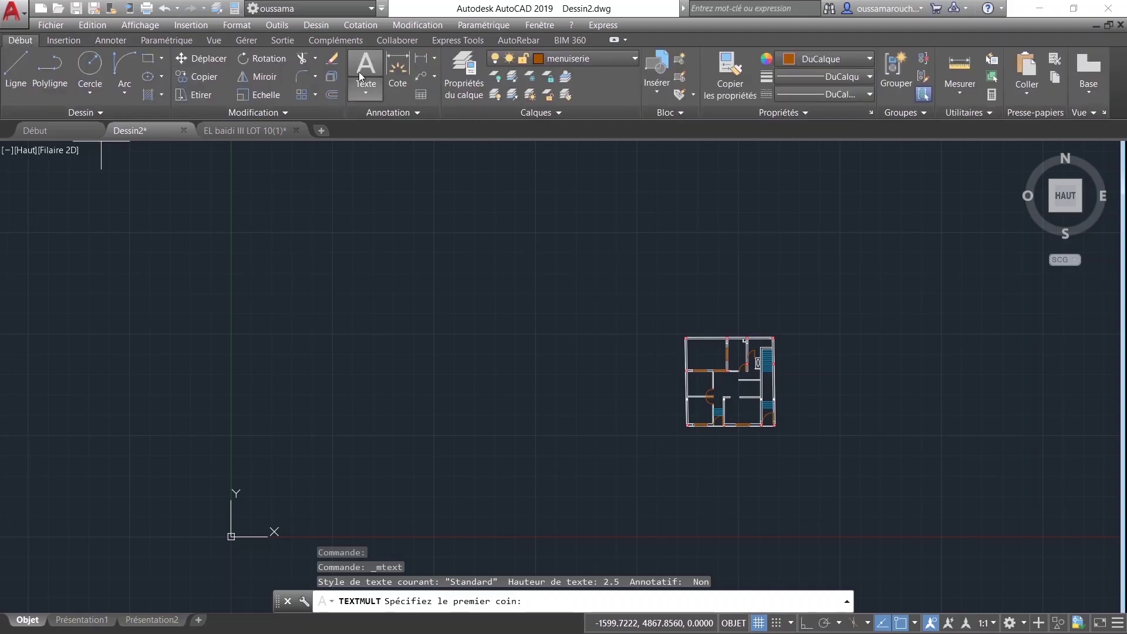
{"action": "left_click", "coordinate": [125, 40]}
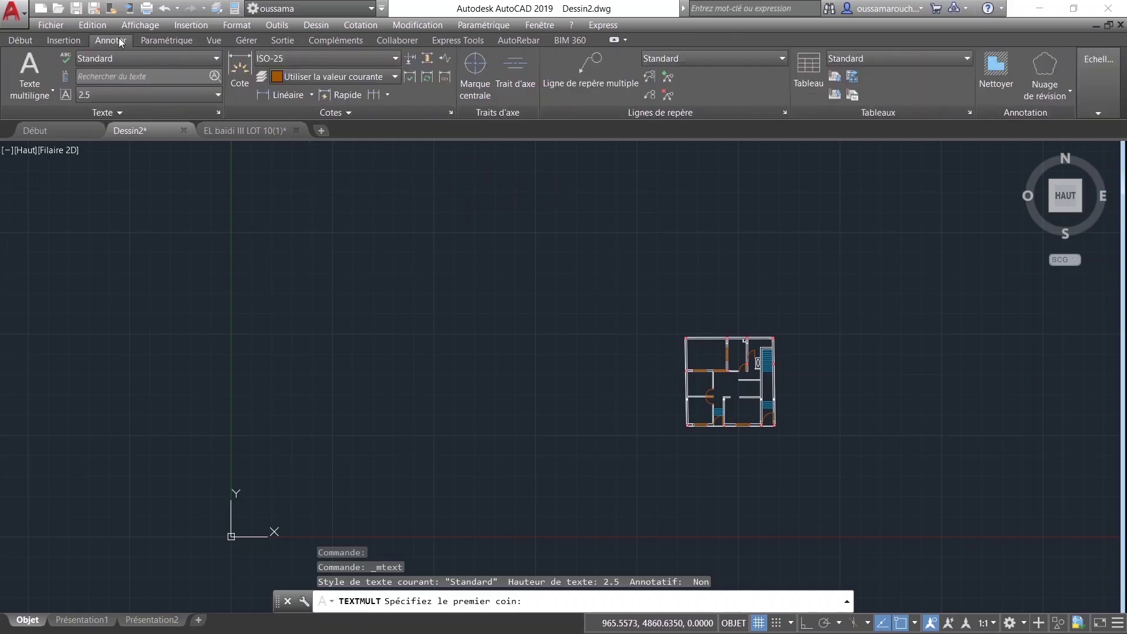
{"action": "scroll", "coordinate": [343, 231], "scroll_direction": "down", "scroll_amount": 1}
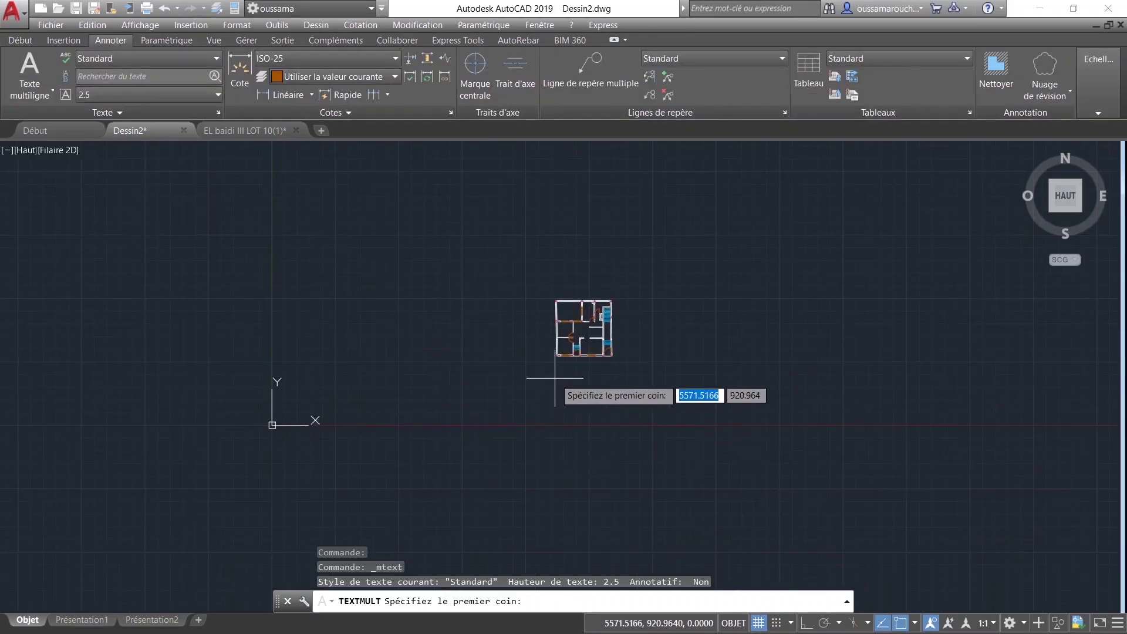
{"action": "scroll", "coordinate": [558, 390], "scroll_direction": "up", "scroll_amount": 4}
{"action": "scroll", "coordinate": [477, 513], "scroll_direction": "up", "scroll_amount": 2}
{"action": "scroll", "coordinate": [467, 396], "scroll_direction": "up", "scroll_amount": 2}
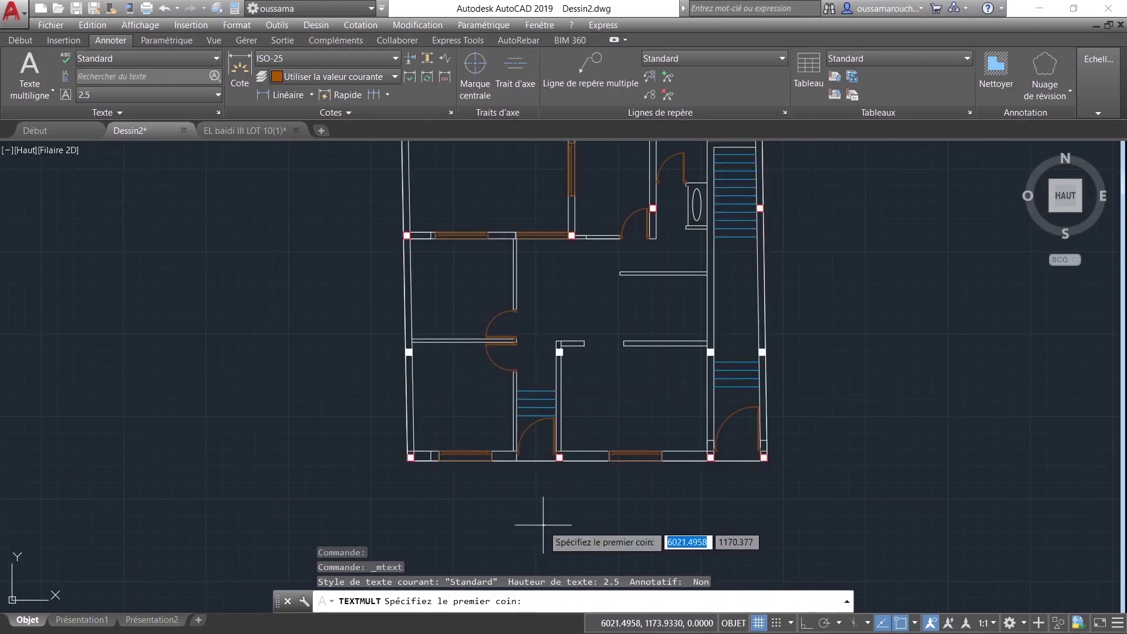
{"action": "middle_click_drag", "start_coordinate": [539, 517], "coordinate": [481, 383]}
{"action": "left_click", "coordinate": [445, 385]}
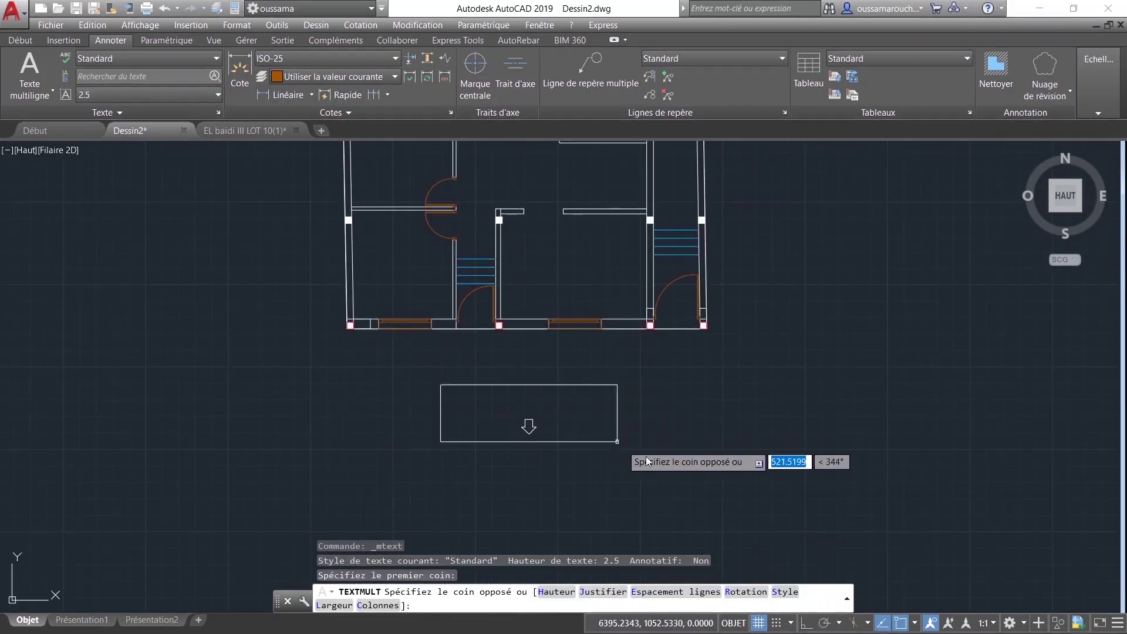
{"action": "left_click", "coordinate": [684, 469]}
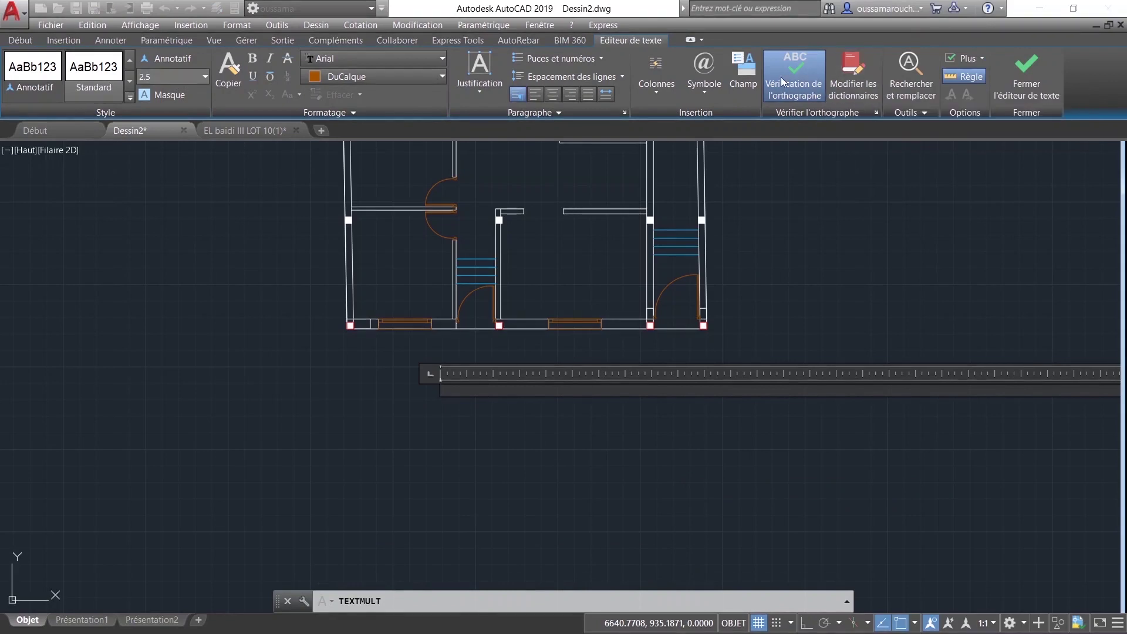
{"action": "left_click", "coordinate": [851, 87]}
{"action": "left_click", "coordinate": [525, 234]}
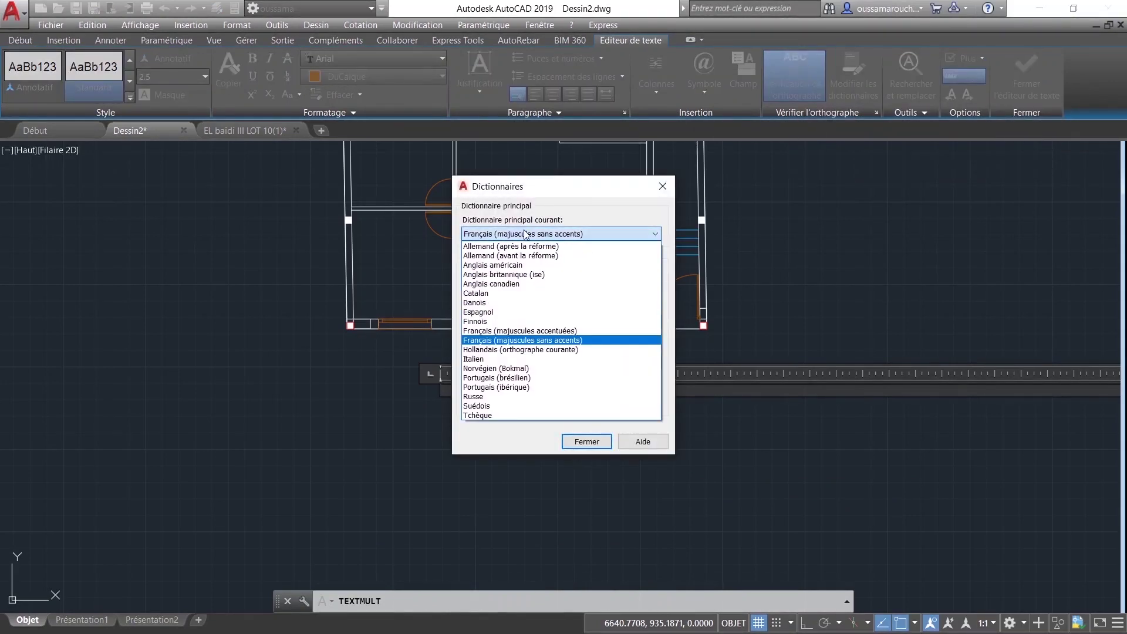
{"action": "left_click", "coordinate": [663, 188]}
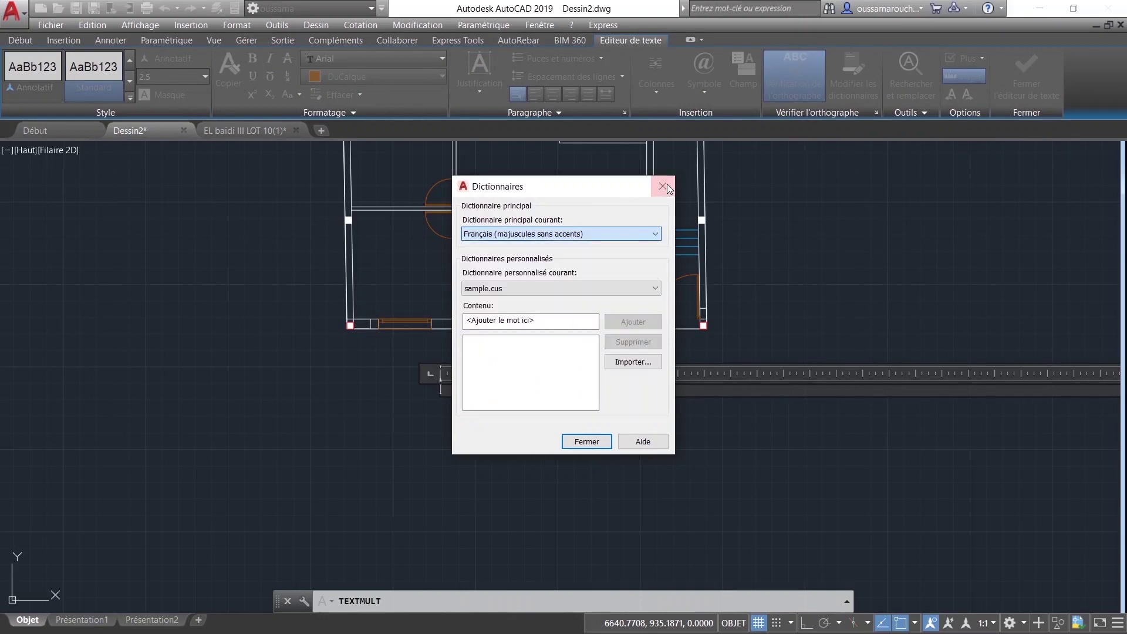
{"action": "left_click", "coordinate": [664, 188]}
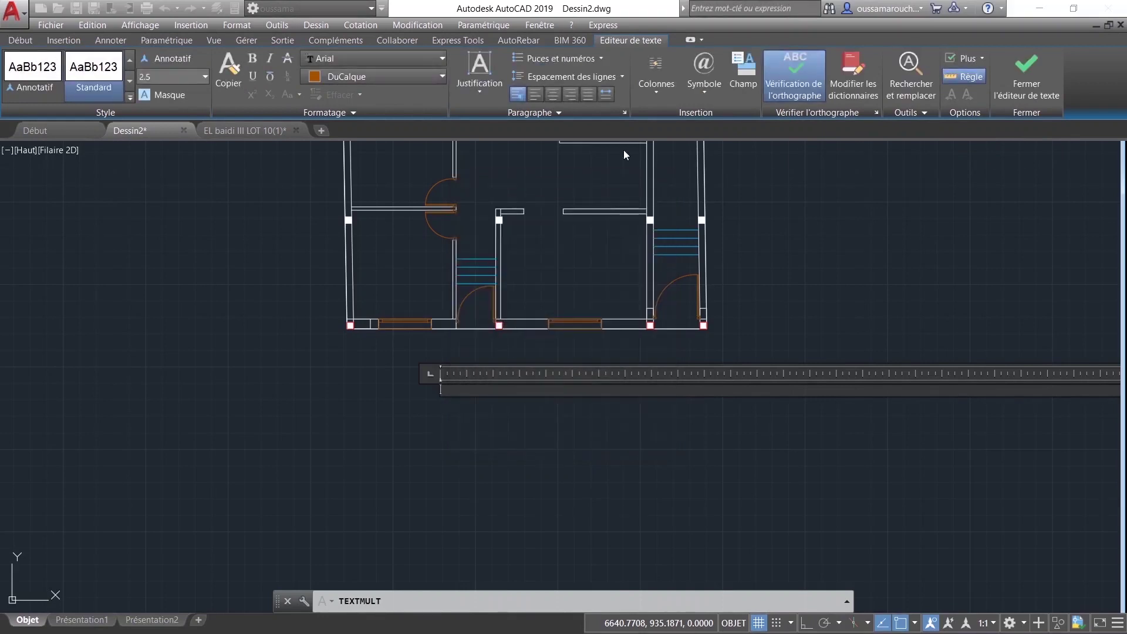
{"action": "left_click", "coordinate": [661, 91]}
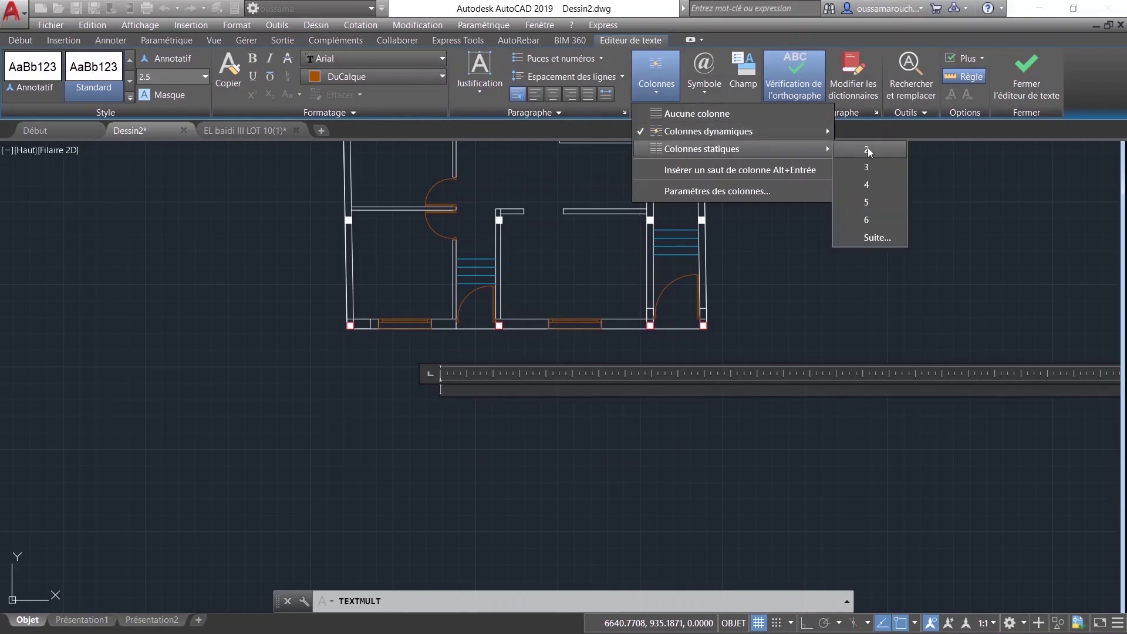
{"action": "left_click", "coordinate": [666, 95]}
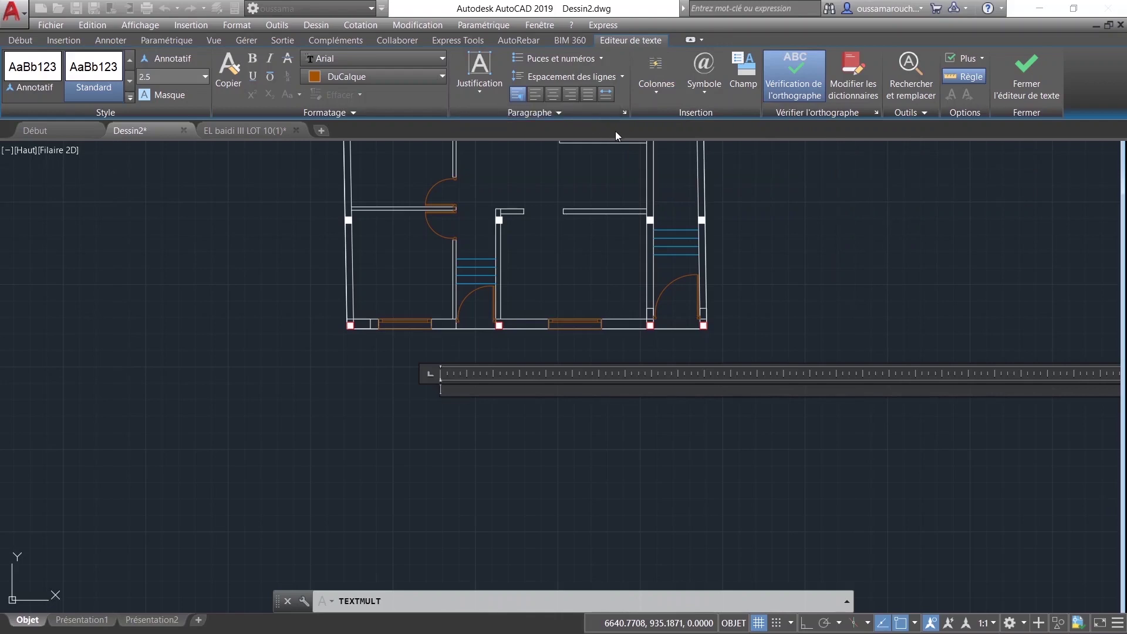
{"action": "left_click", "coordinate": [547, 60]}
{"action": "mouse_move", "coordinate": [565, 112]}
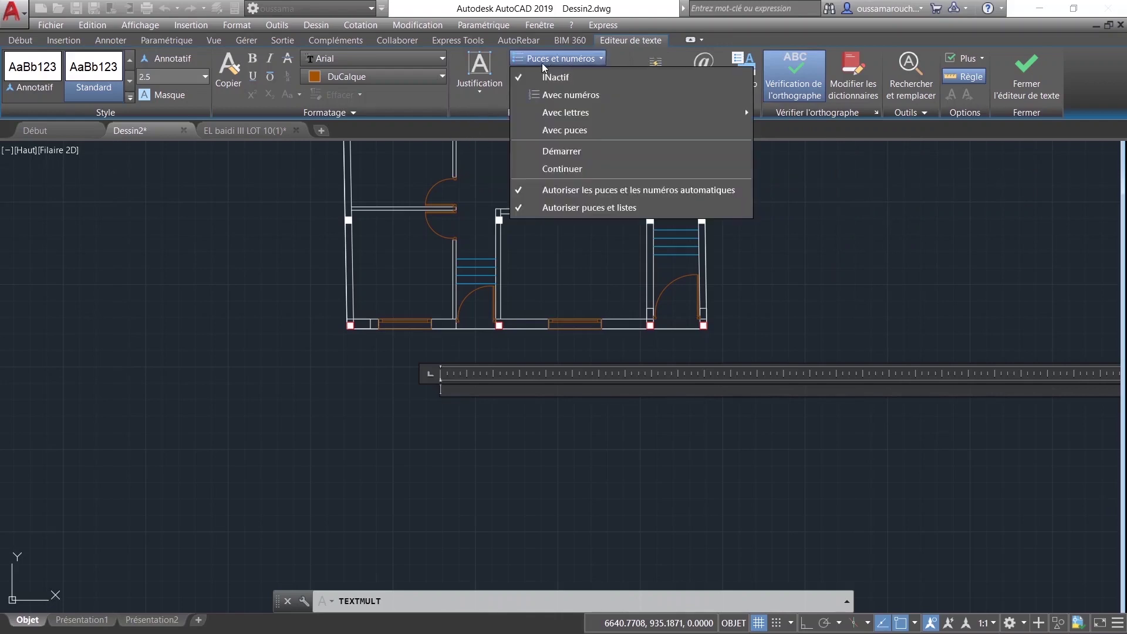
{"action": "left_click", "coordinate": [600, 129]}
{"action": "left_click", "coordinate": [578, 61]}
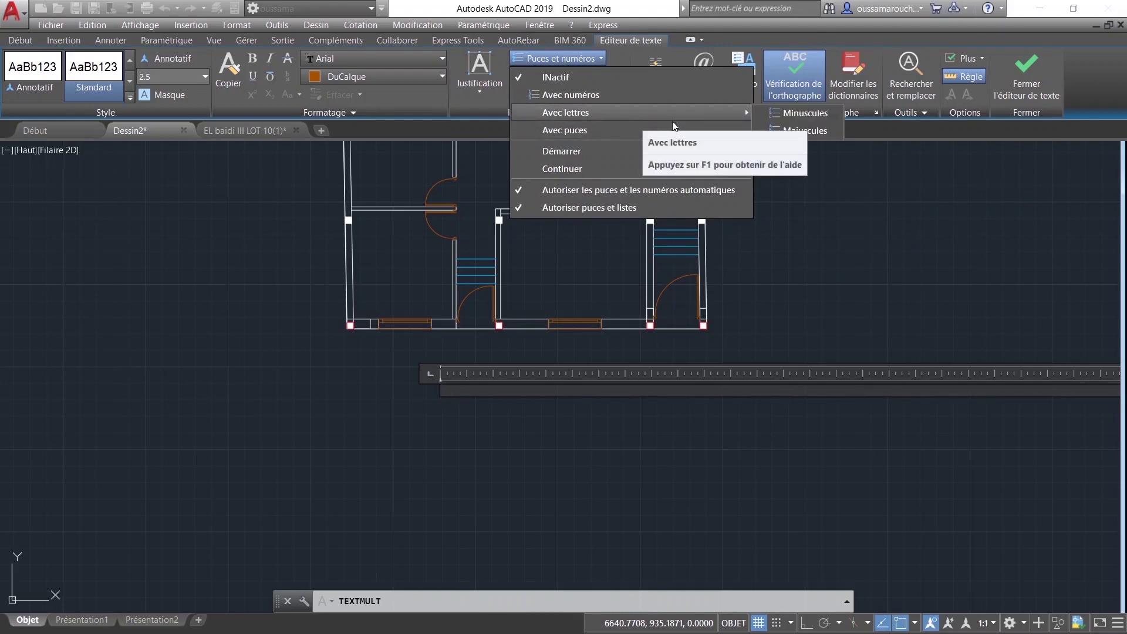
{"action": "left_click", "coordinate": [642, 96]}
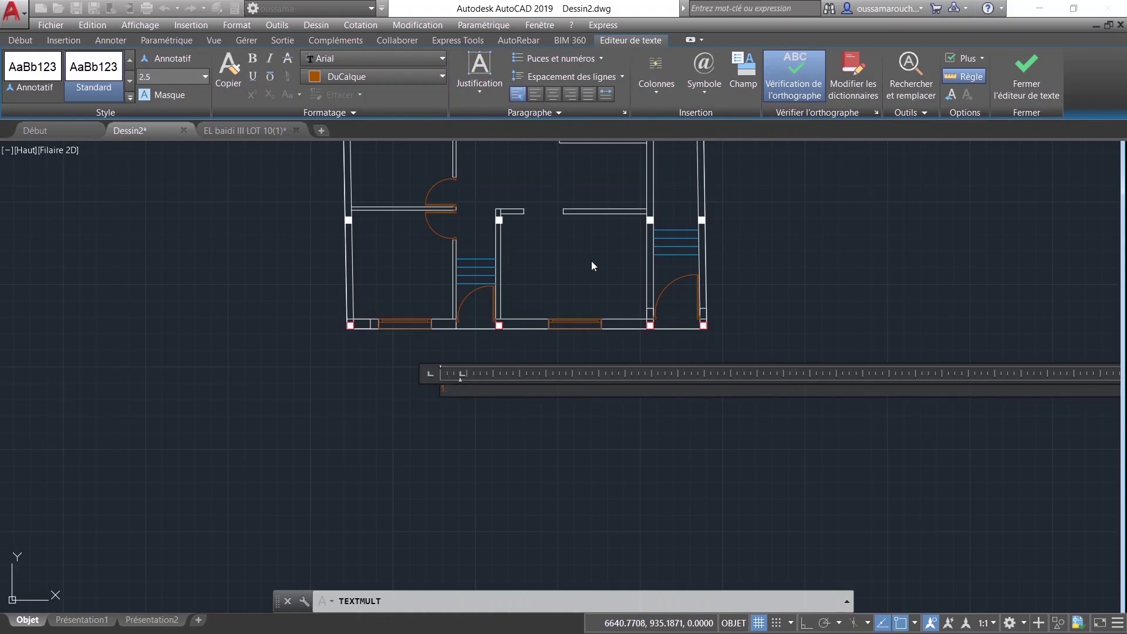
{"action": "type", "text": "e"}
{"action": "key", "text": "Return"}
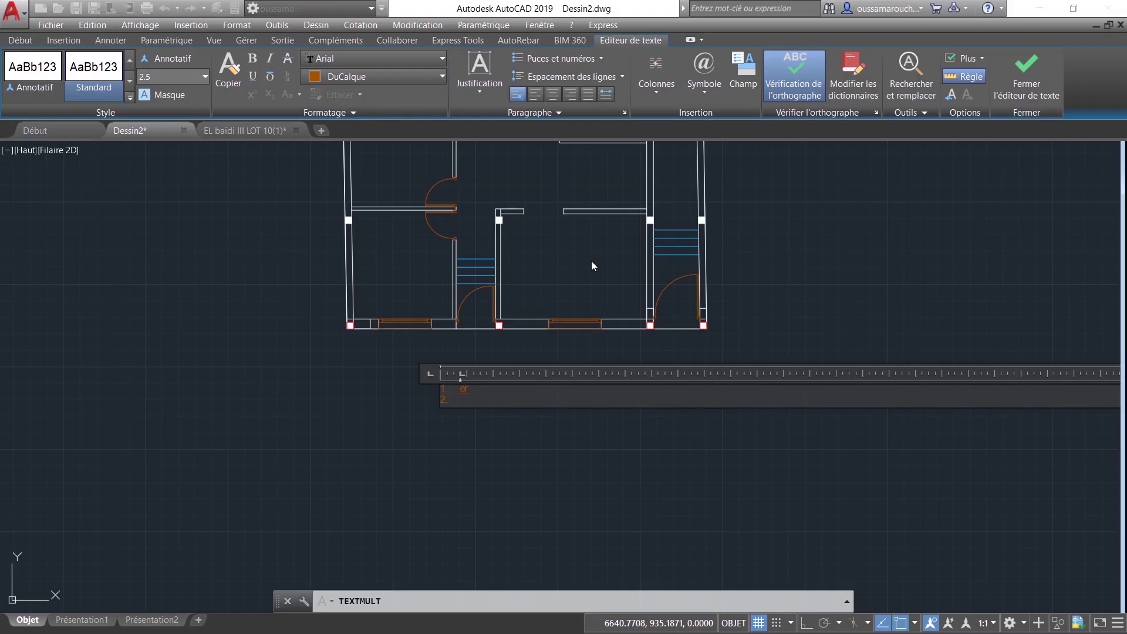
{"action": "left_click", "coordinate": [543, 58]}
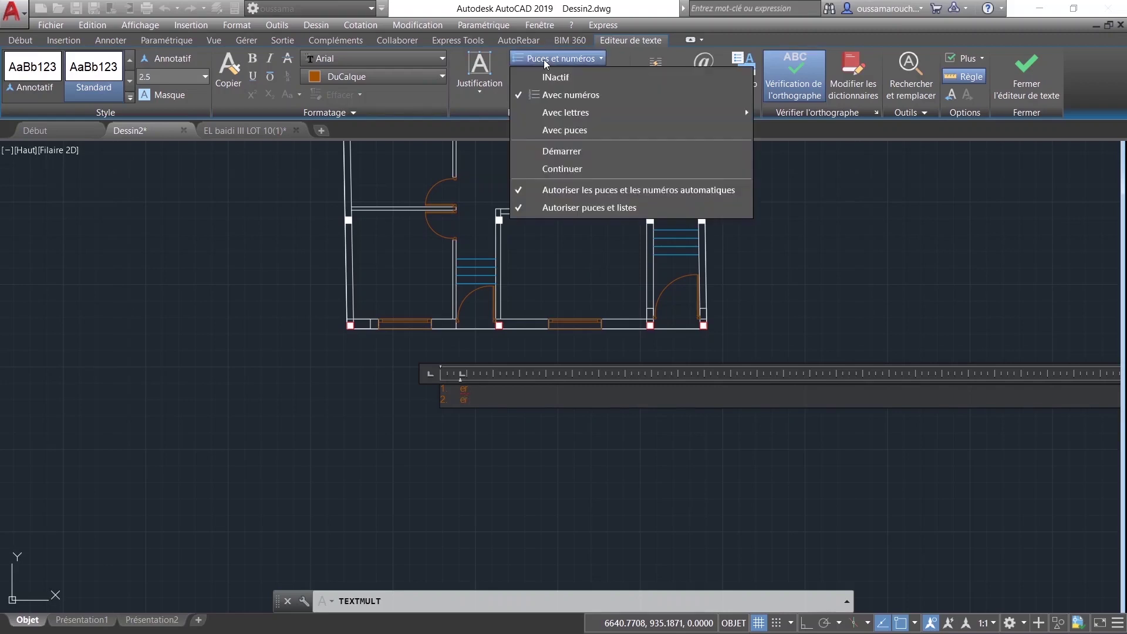
{"action": "left_click", "coordinate": [593, 76]}
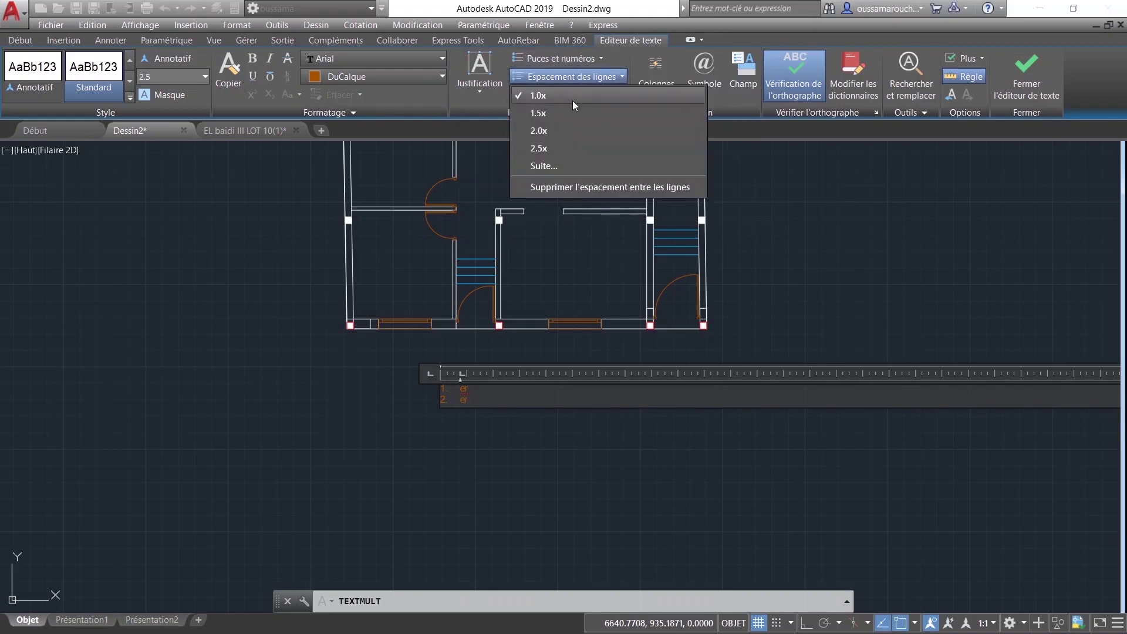
{"action": "left_click", "coordinate": [563, 149]}
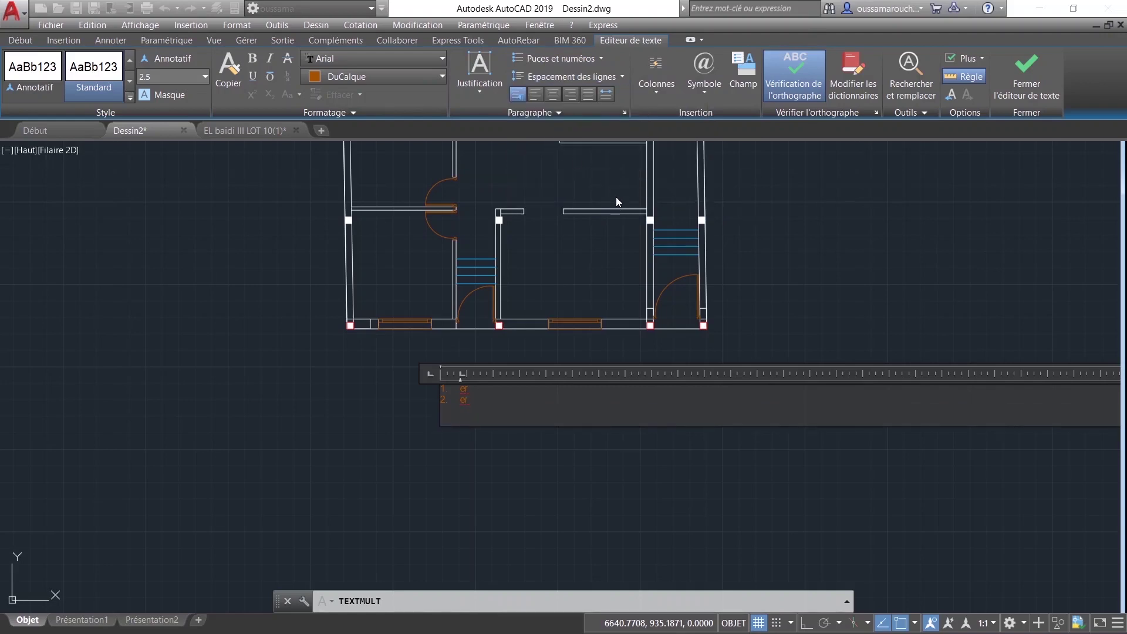
{"action": "key", "text": "Return"}
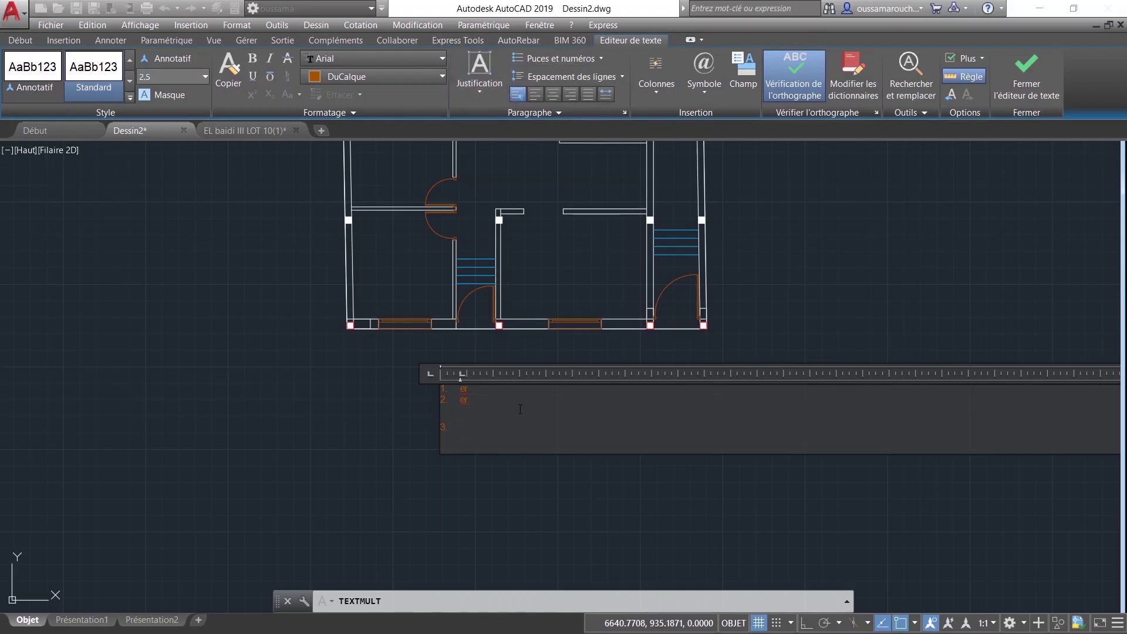
{"action": "key", "text": "BackSpace"}
{"action": "key", "text": "BackSpace"}
{"action": "key", "text": "BackSpace"}
{"action": "key", "text": "BackSpace"}
{"action": "key", "text": "BackSpace"}
{"action": "key", "text": "BackSpace"}
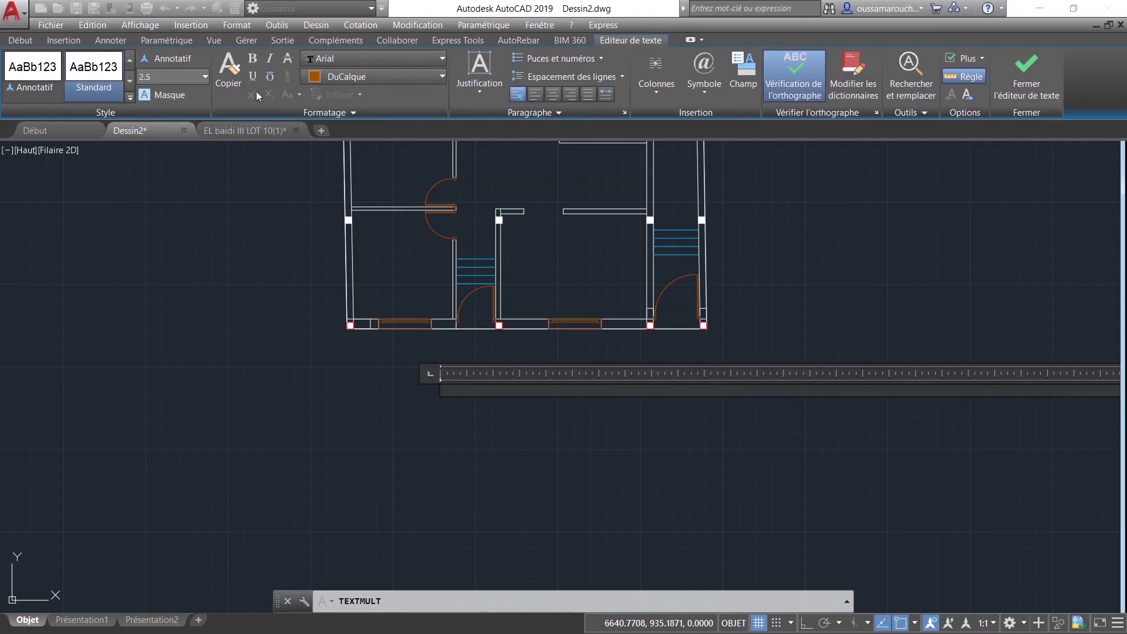
Step: Keep Arial font and DuCalque colour, toggling underline on and back off
{"action": "left_click", "coordinate": [385, 64]}
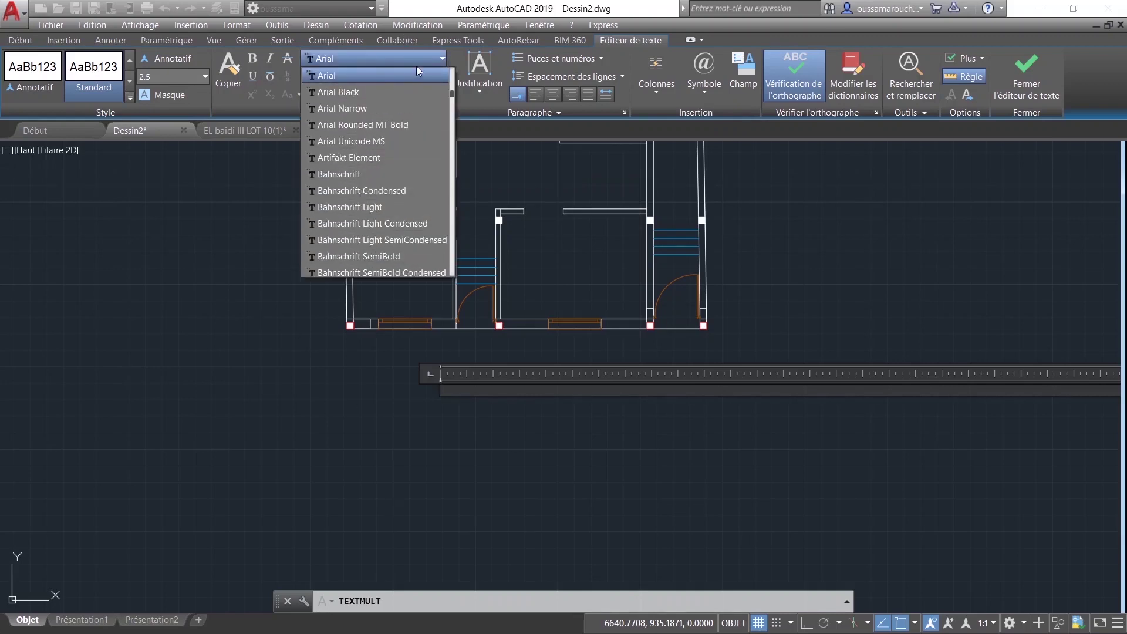
{"action": "left_click", "coordinate": [419, 54]}
{"action": "left_click", "coordinate": [371, 76]}
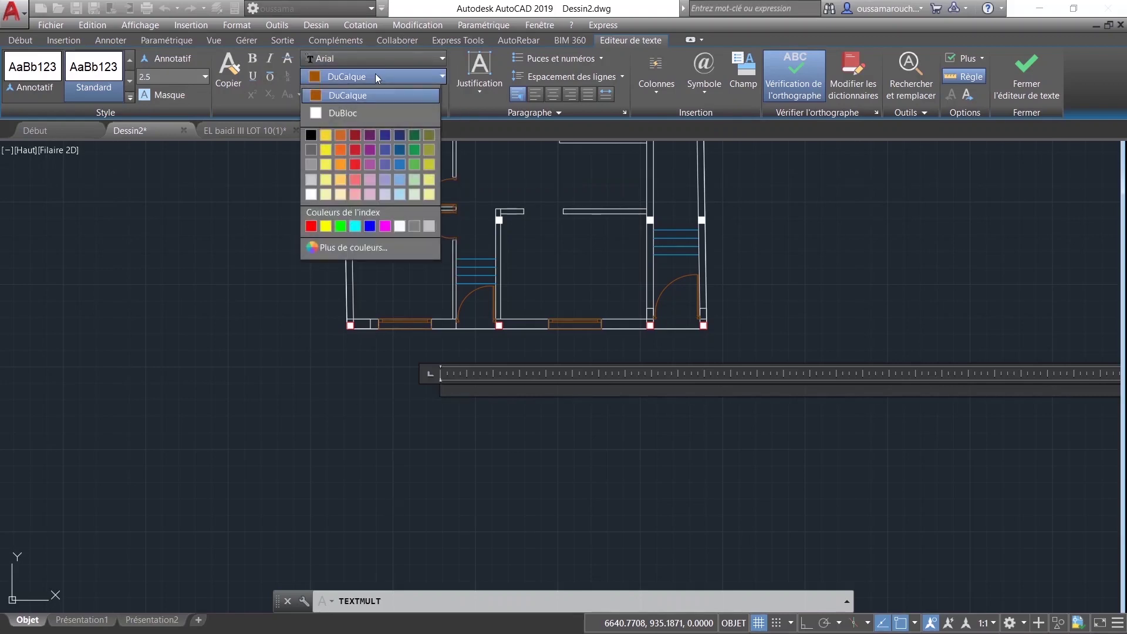
{"action": "left_click", "coordinate": [372, 72]}
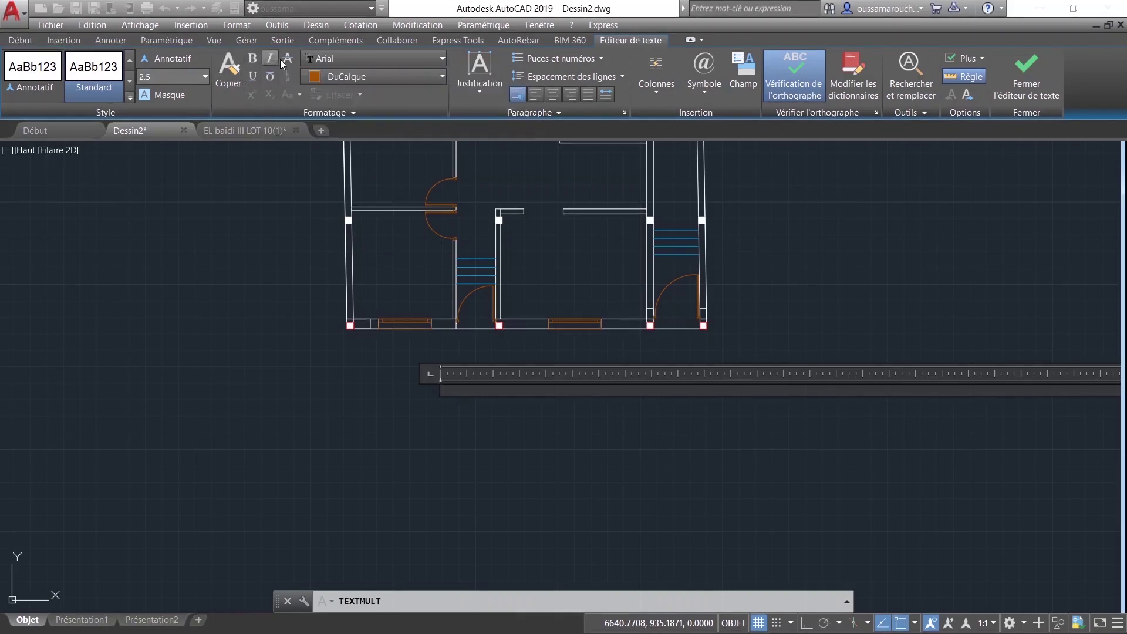
{"action": "key", "text": "ctrl+u"}
{"action": "left_click", "coordinate": [251, 72]}
Step: Close the empty editor, open a new text box, and set the 23 label's height to 20
{"action": "left_click", "coordinate": [526, 421]}
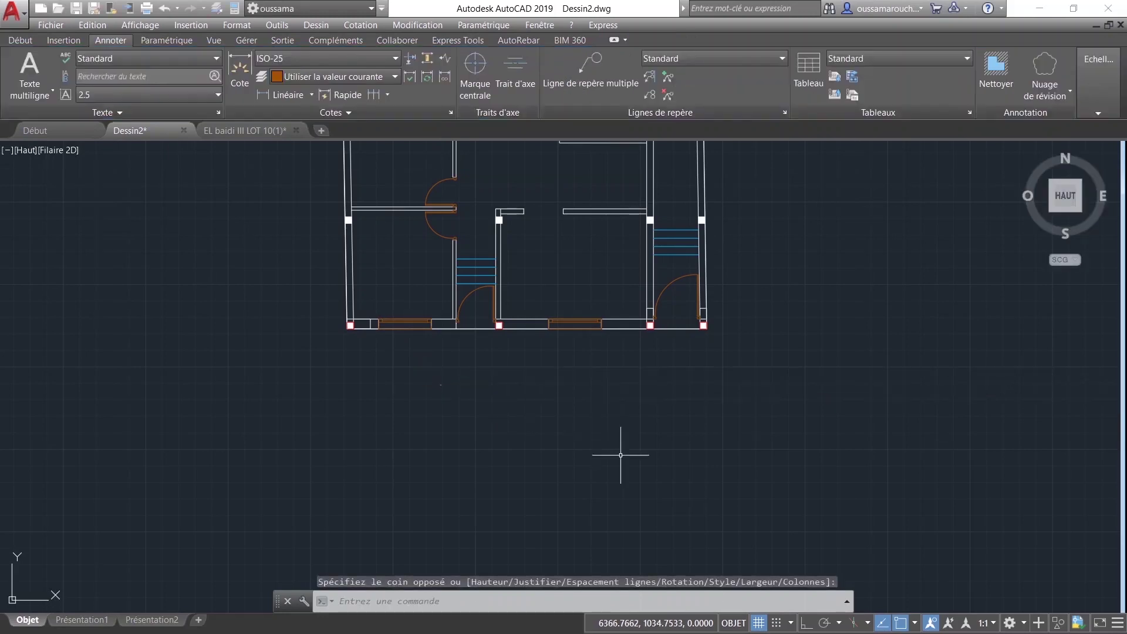
{"action": "left_click", "coordinate": [444, 357]}
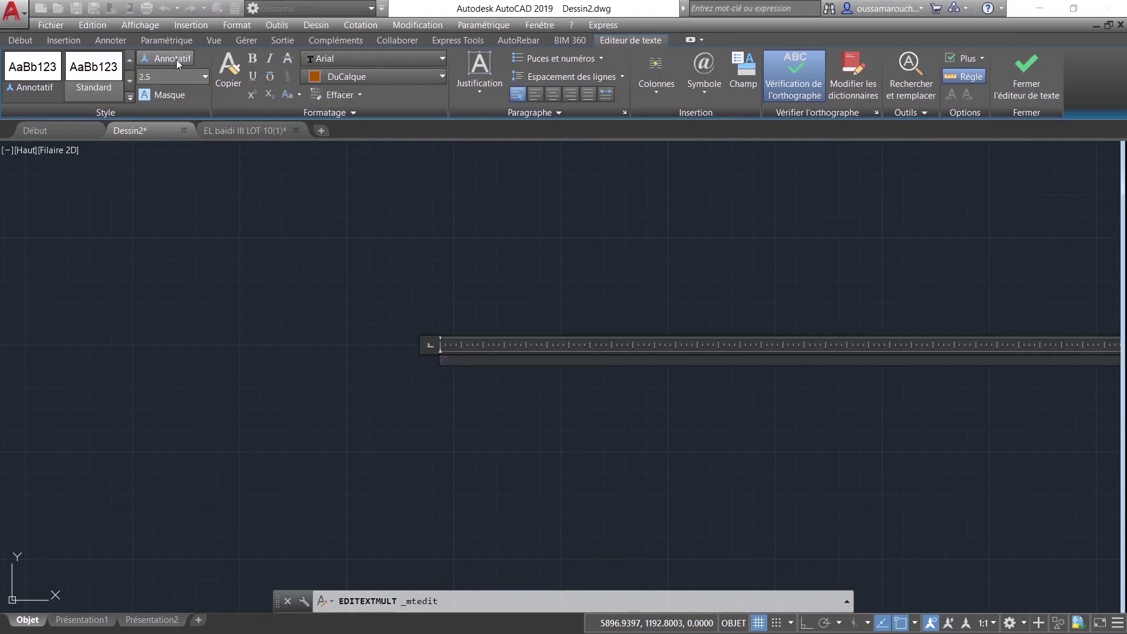
{"action": "left_click", "coordinate": [170, 76]}
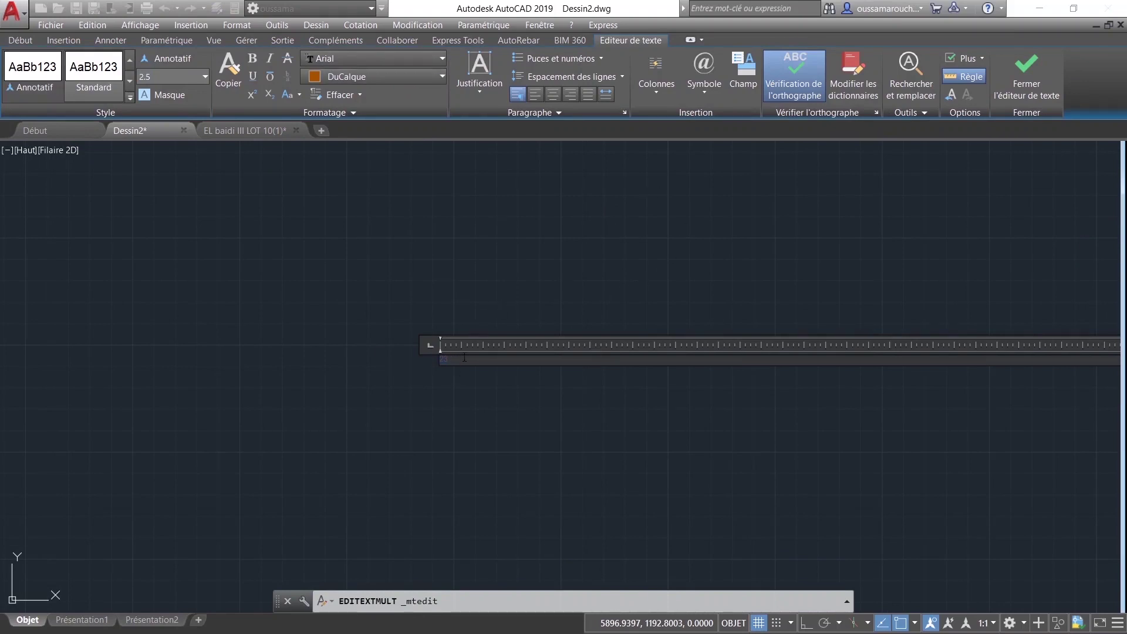
{"action": "left_click", "coordinate": [204, 76]}
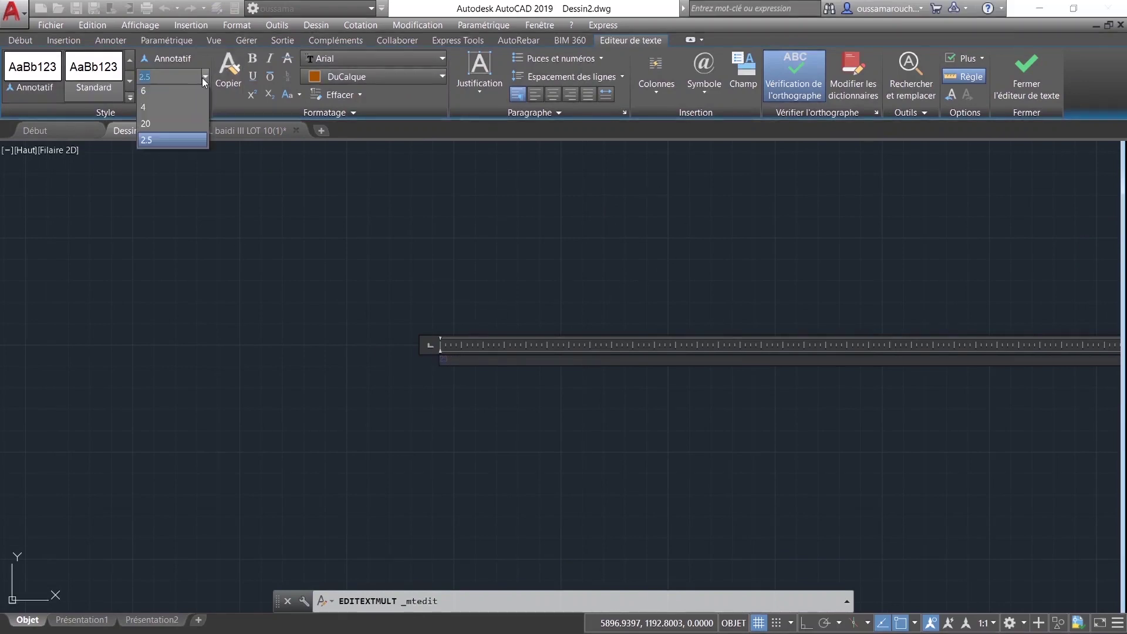
{"action": "left_click", "coordinate": [172, 122]}
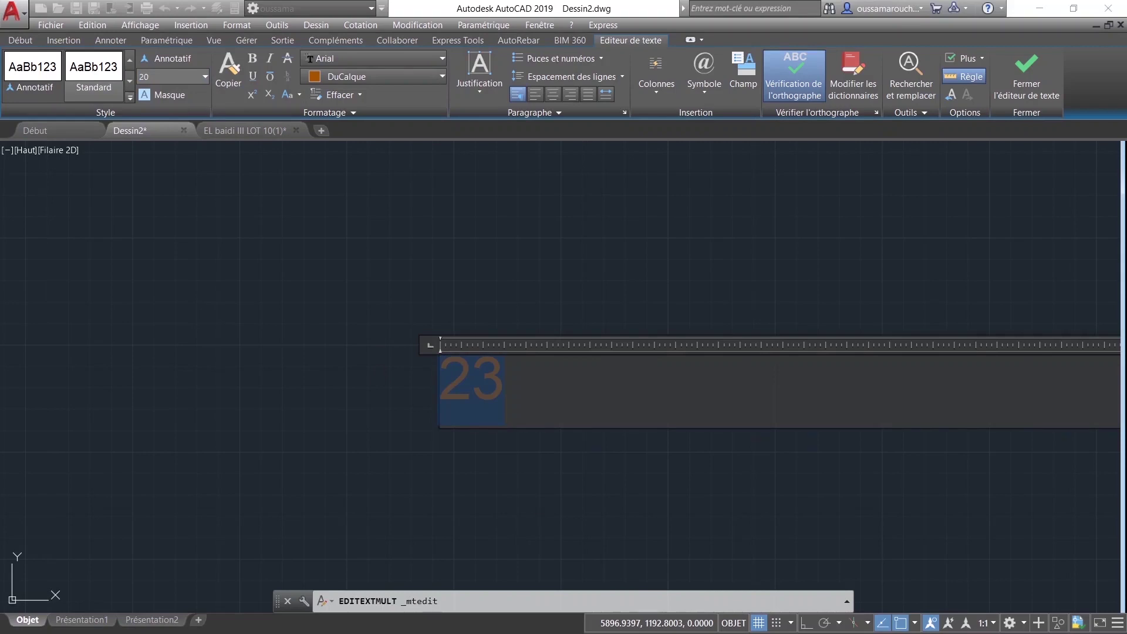
{"action": "left_click", "coordinate": [540, 511]}
{"action": "scroll", "coordinate": [737, 428], "scroll_direction": "down", "scroll_amount": 5}
Step: Move the 23 label to a new position below the plan
{"action": "left_click", "coordinate": [747, 403]}
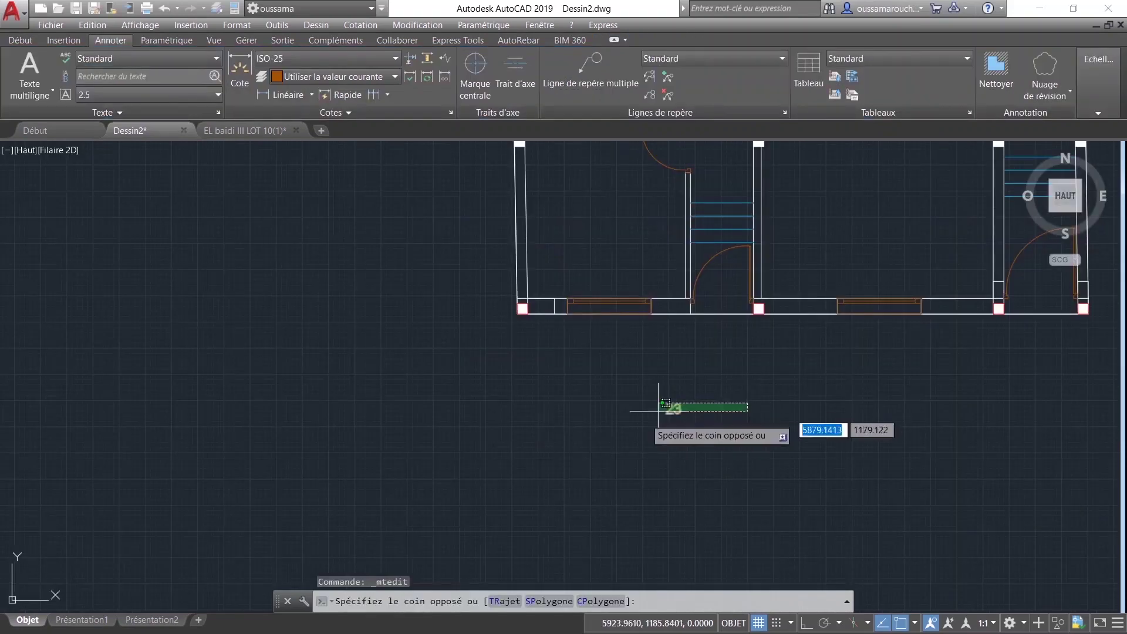
{"action": "left_click", "coordinate": [658, 410]}
{"action": "left_click", "coordinate": [665, 403]}
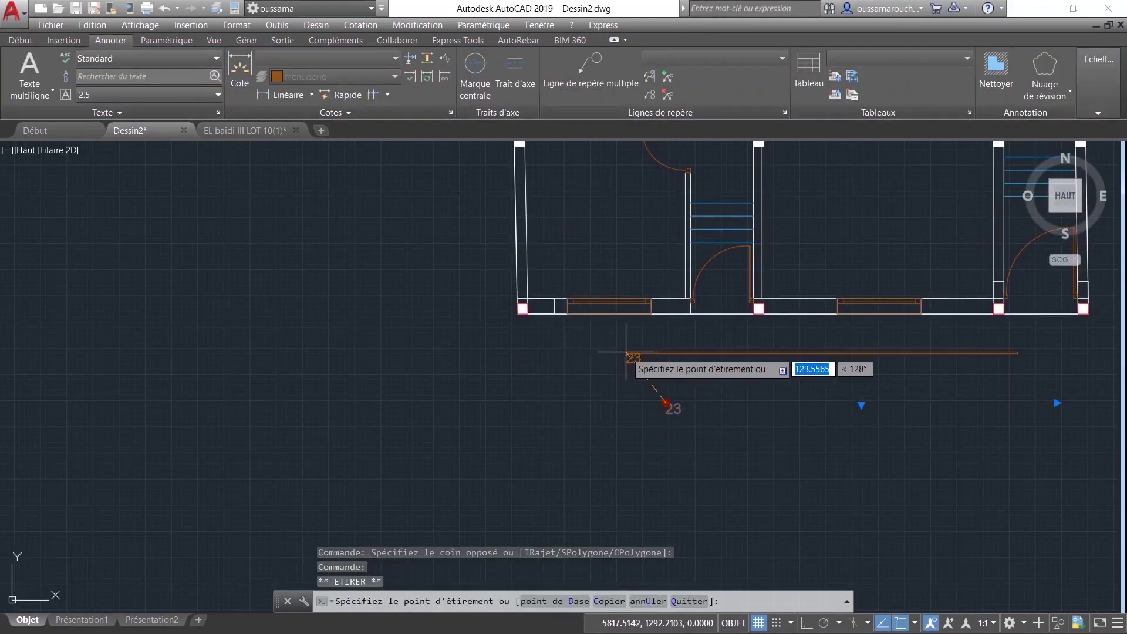
{"action": "left_click", "coordinate": [602, 387]}
{"action": "scroll", "coordinate": [610, 391], "scroll_direction": "up", "scroll_amount": 2}
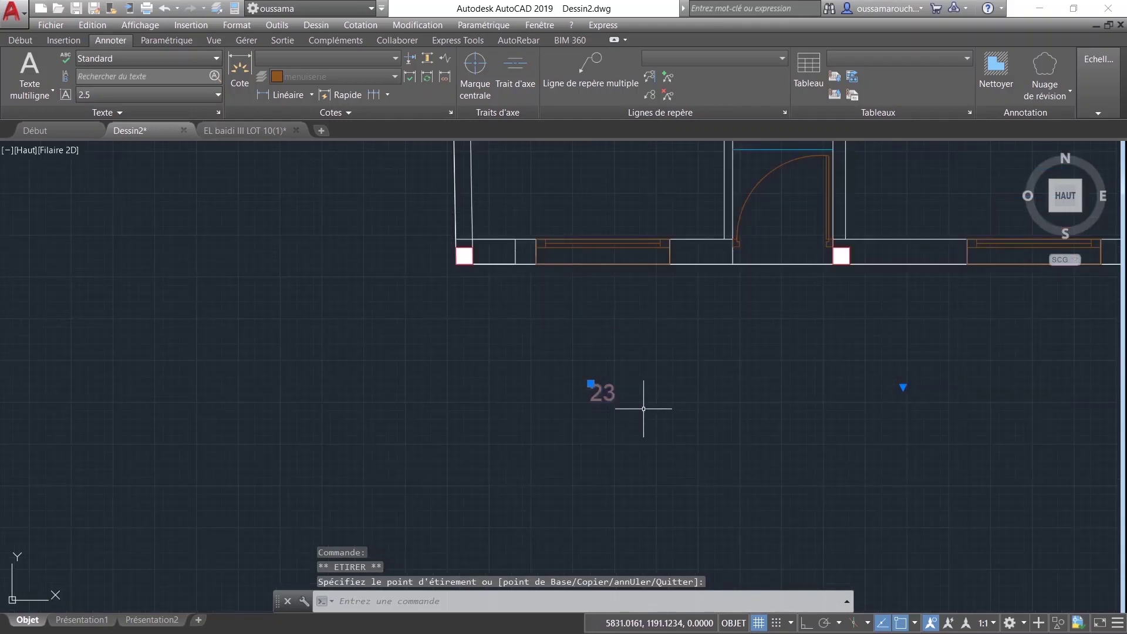
{"action": "middle_click_drag", "start_coordinate": [643, 409], "coordinate": [596, 424]}
{"action": "key", "text": "Escape"}
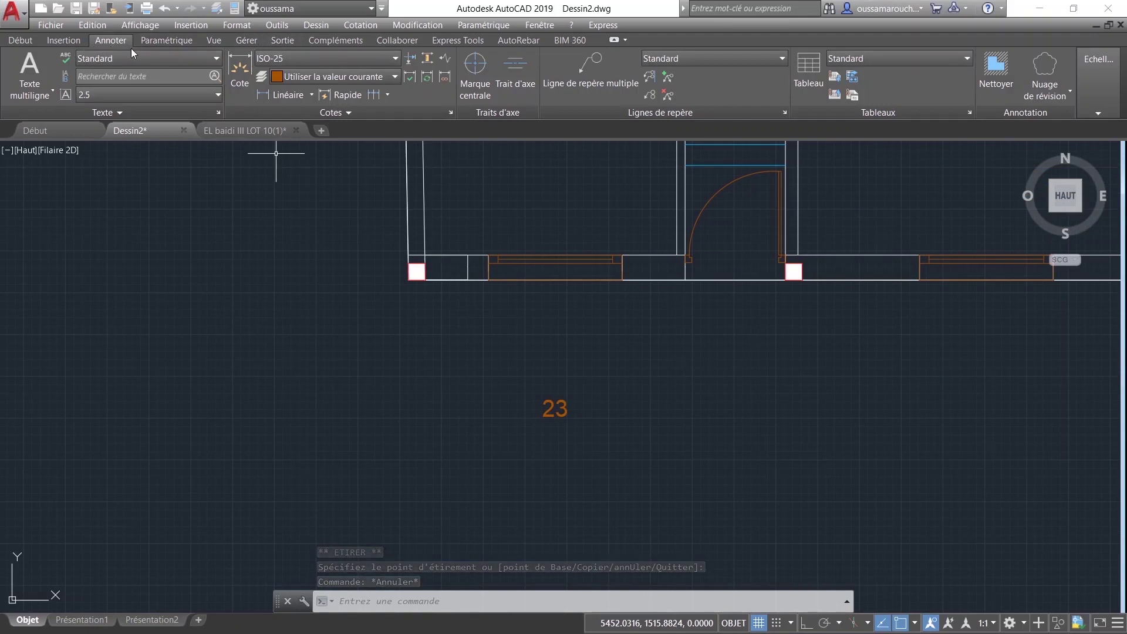
Step: Add a linear dimension of about 50.74 along the wall segment by the left red column
{"action": "left_click", "coordinate": [246, 82]}
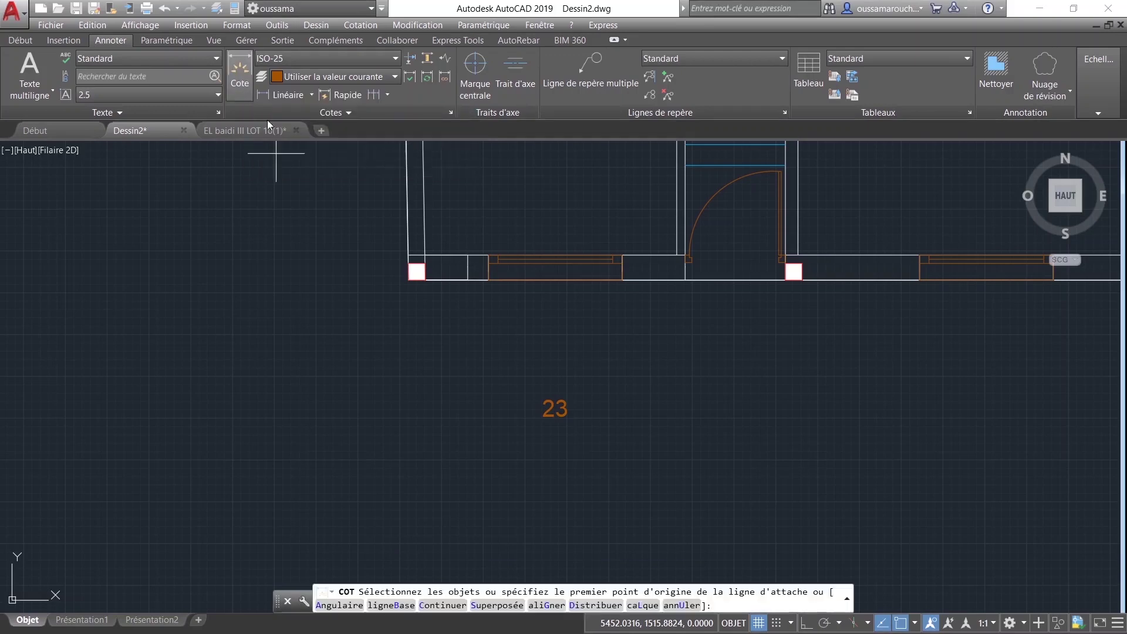
{"action": "scroll", "coordinate": [422, 303], "scroll_direction": "up", "scroll_amount": 1}
{"action": "scroll", "coordinate": [359, 354], "scroll_direction": "up", "scroll_amount": 1}
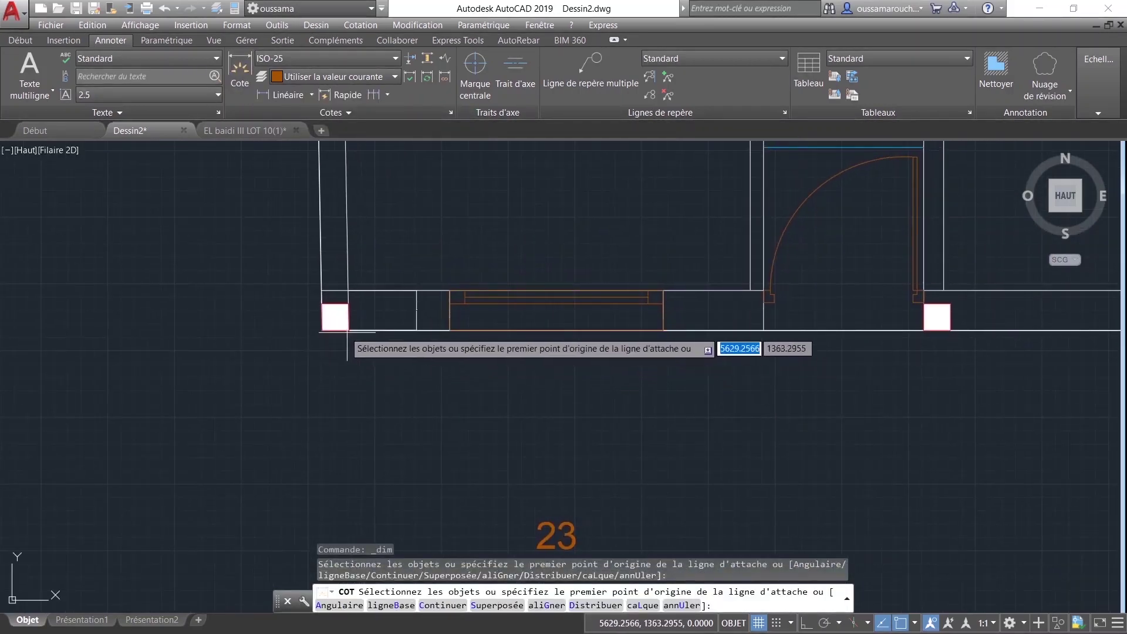
{"action": "left_click", "coordinate": [348, 330]}
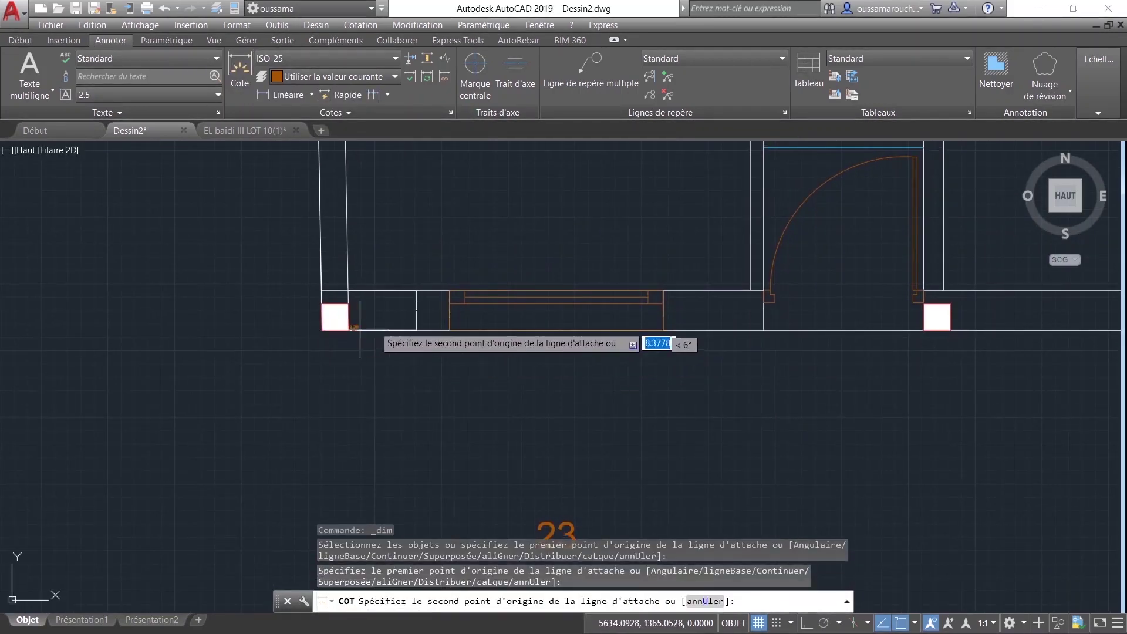
{"action": "left_click", "coordinate": [416, 328]}
{"action": "left_click", "coordinate": [401, 424]}
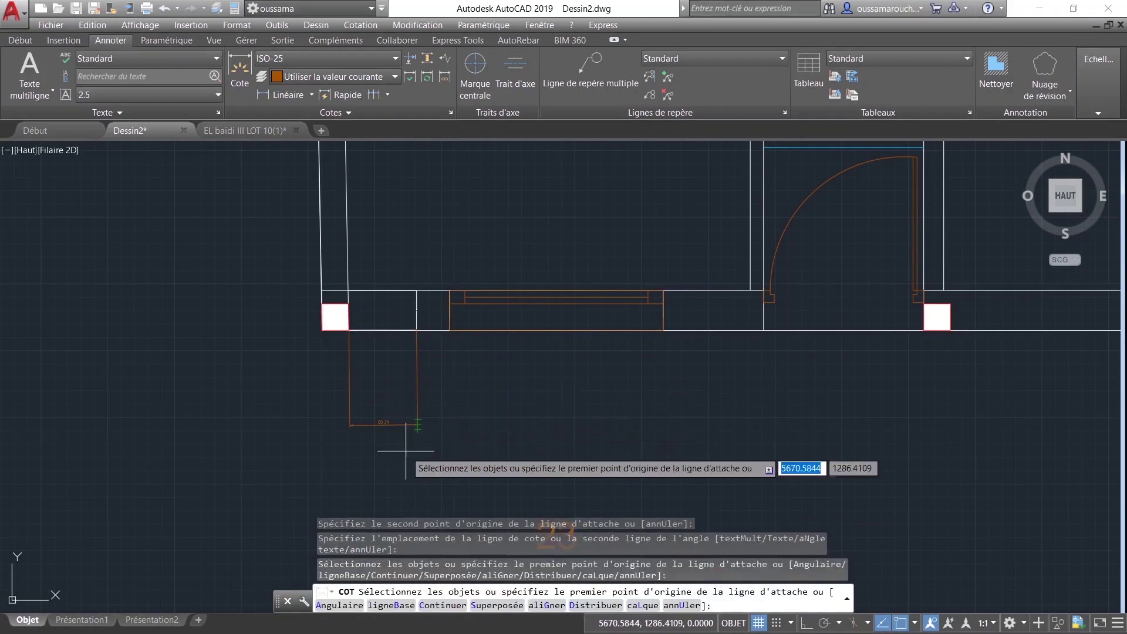
{"action": "key", "text": "Return"}
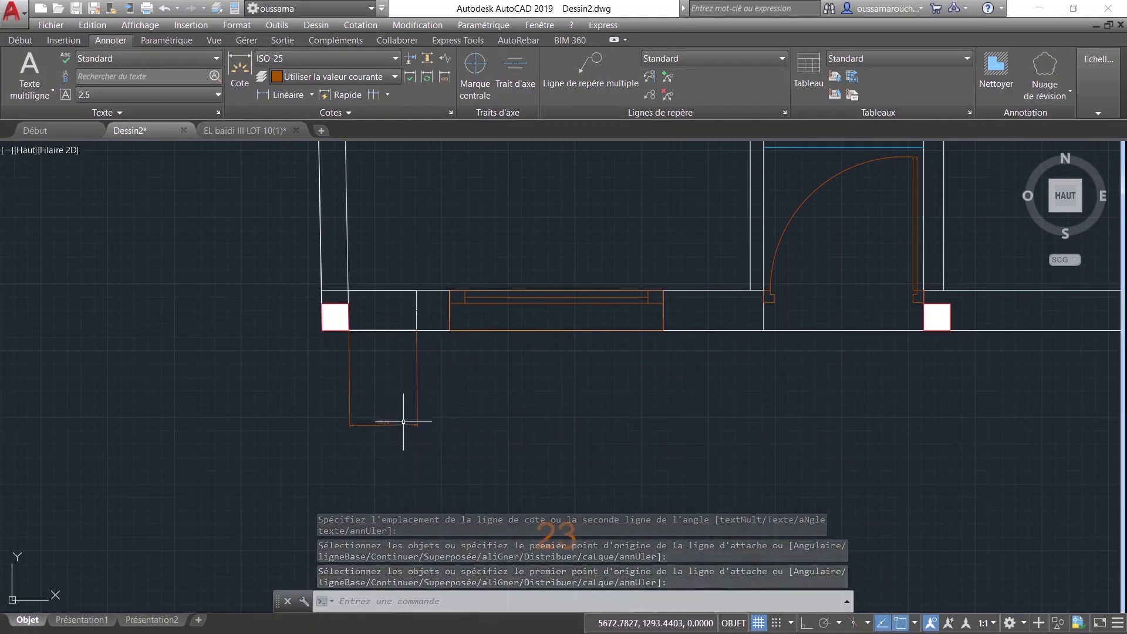
{"action": "left_click", "coordinate": [372, 429]}
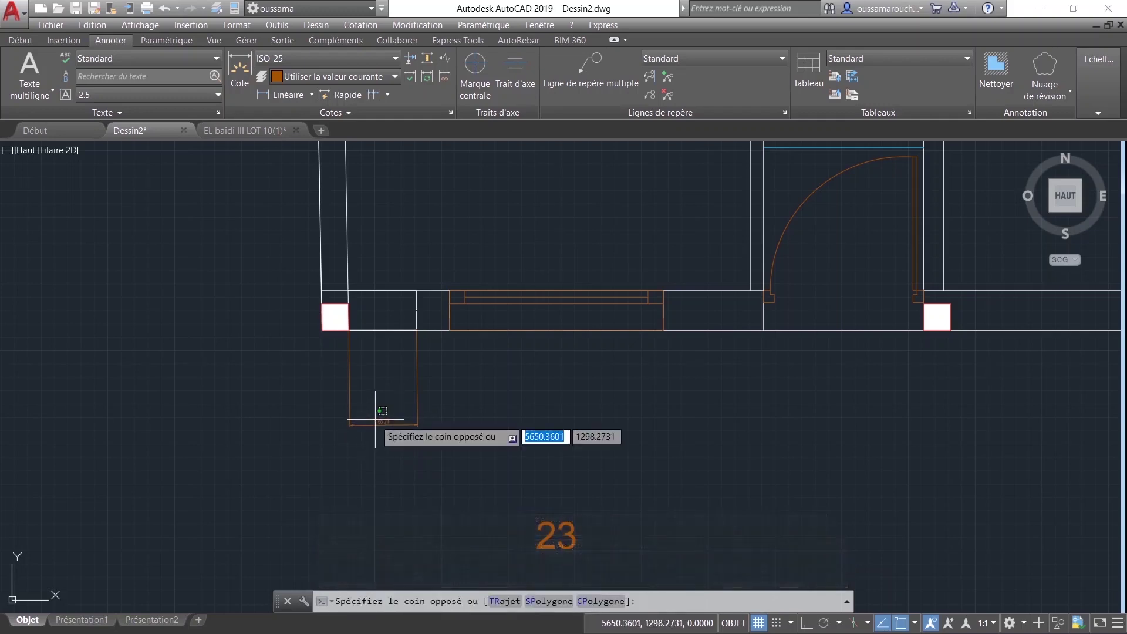
{"action": "right_click", "coordinate": [378, 430]}
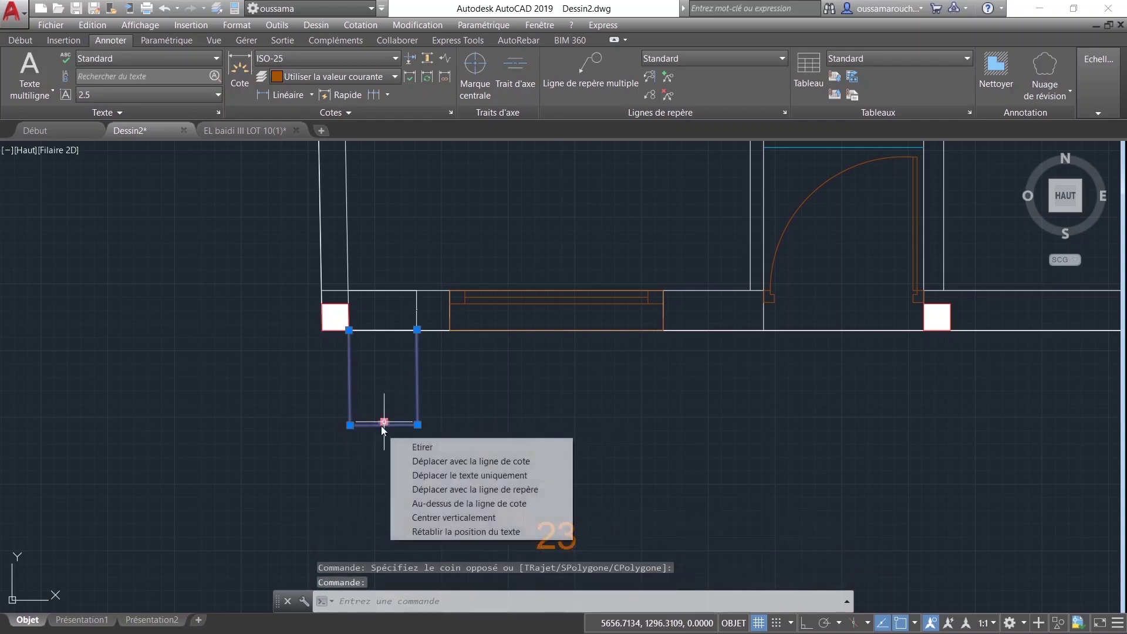
{"action": "key", "text": "Escape"}
{"action": "key", "text": "Escape"}
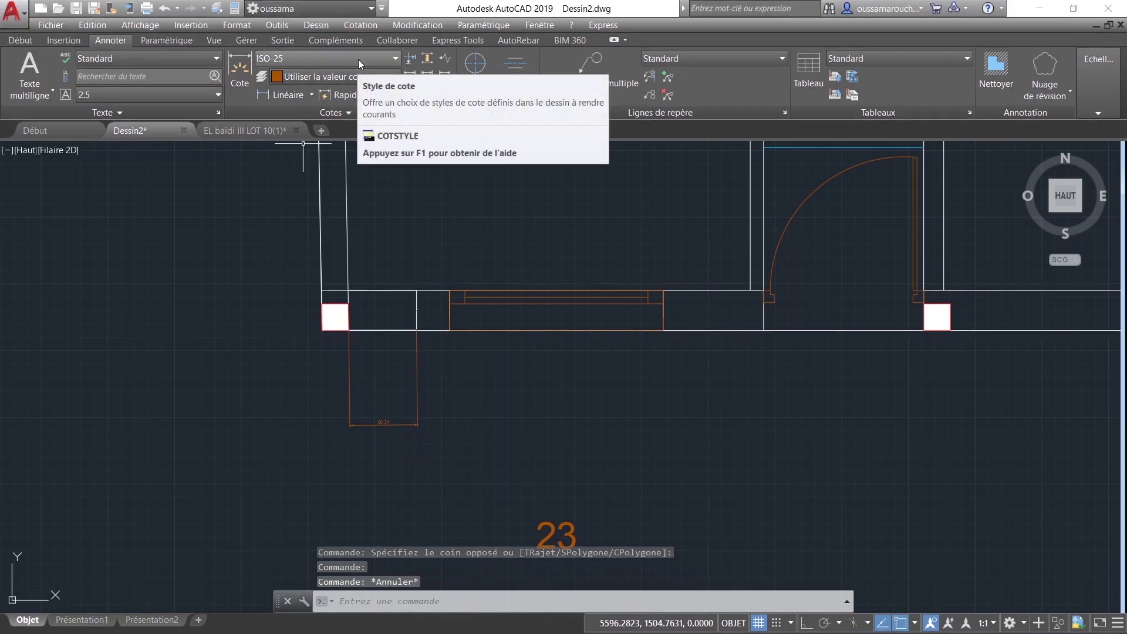
Step: Open the dimension style manager and start modifying the ISO-25 style
{"action": "left_click", "coordinate": [358, 59]}
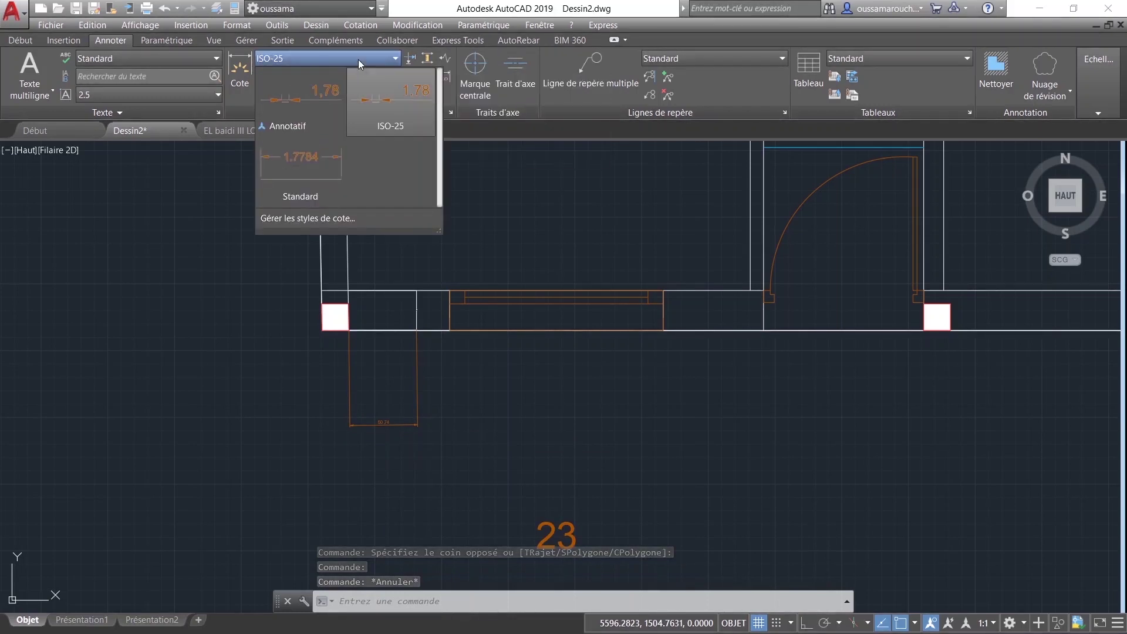
{"action": "left_click", "coordinate": [357, 221]}
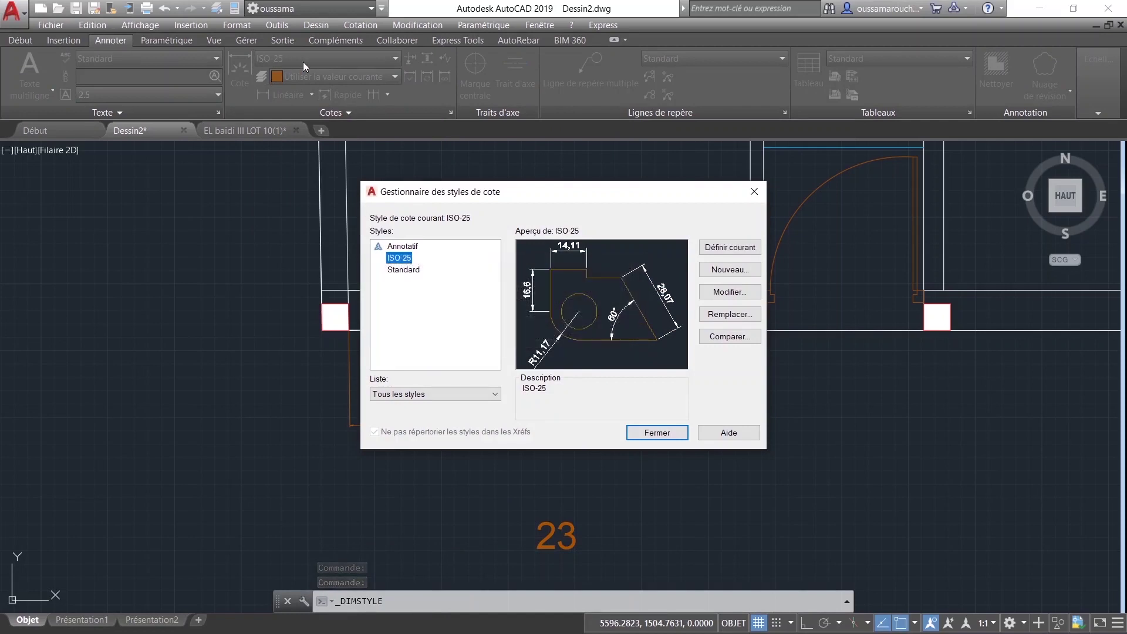
{"action": "left_click", "coordinate": [722, 298]}
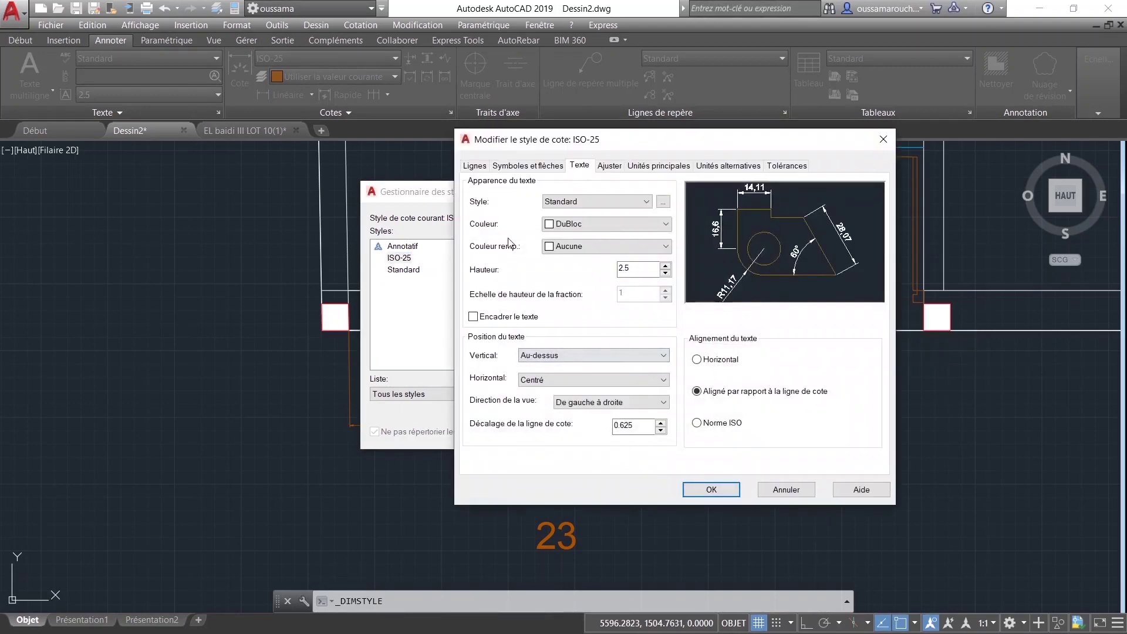
{"action": "left_click_drag", "start_coordinate": [580, 146], "coordinate": [348, 88]}
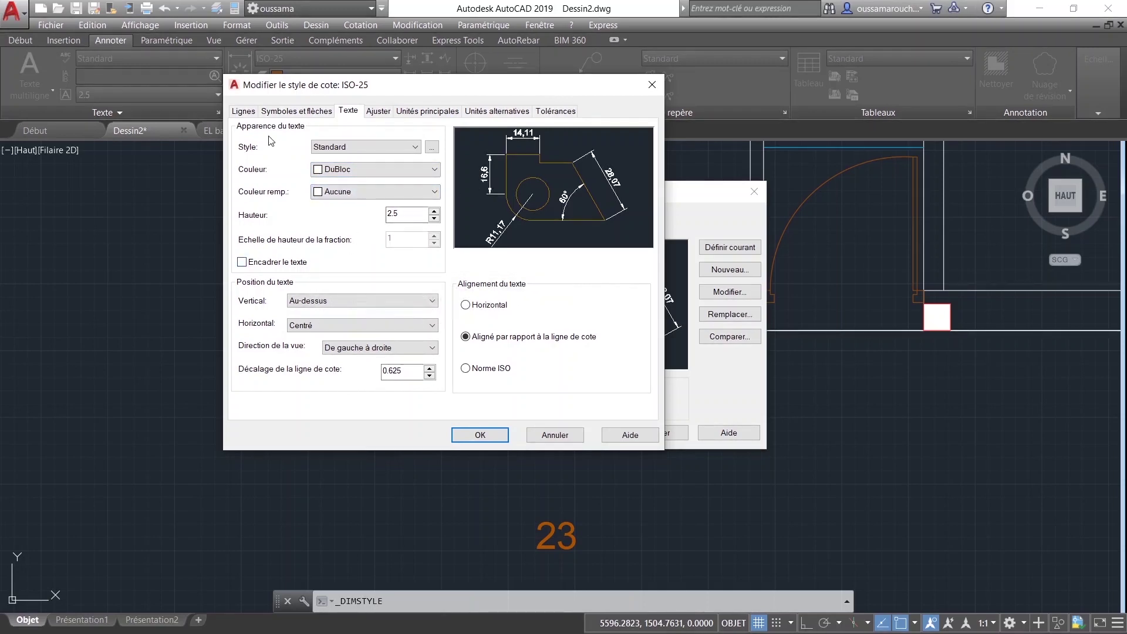
Step: In ISO-25, suppress extension lines 1 and 2 while keeping both dimension lines
{"action": "left_click", "coordinate": [245, 113]}
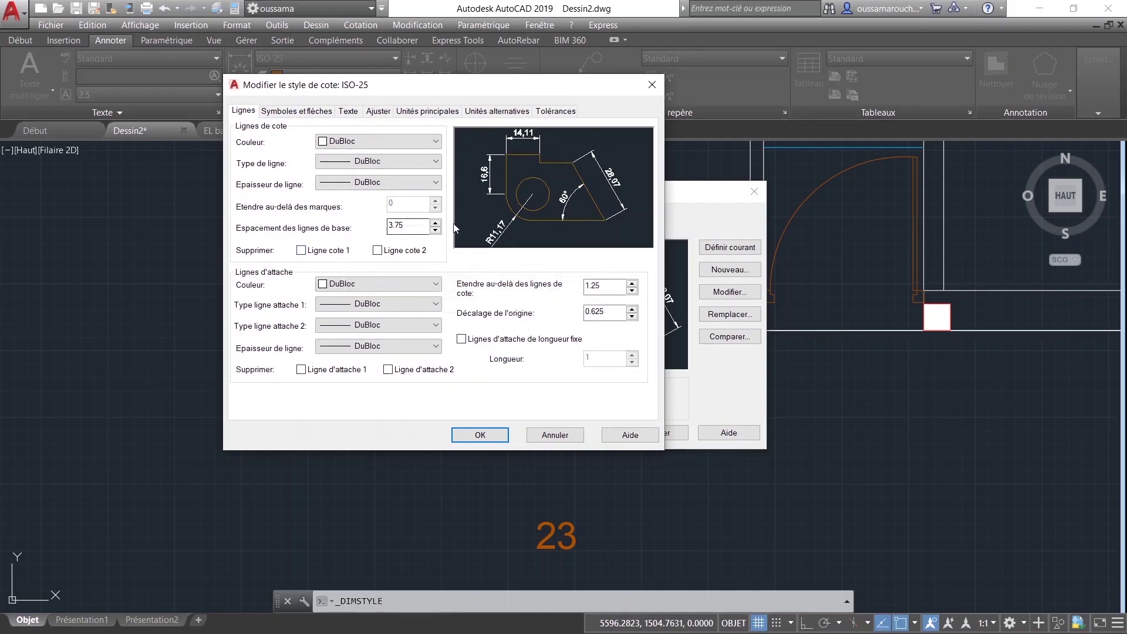
{"action": "left_click", "coordinate": [301, 250]}
{"action": "left_click", "coordinate": [377, 250]}
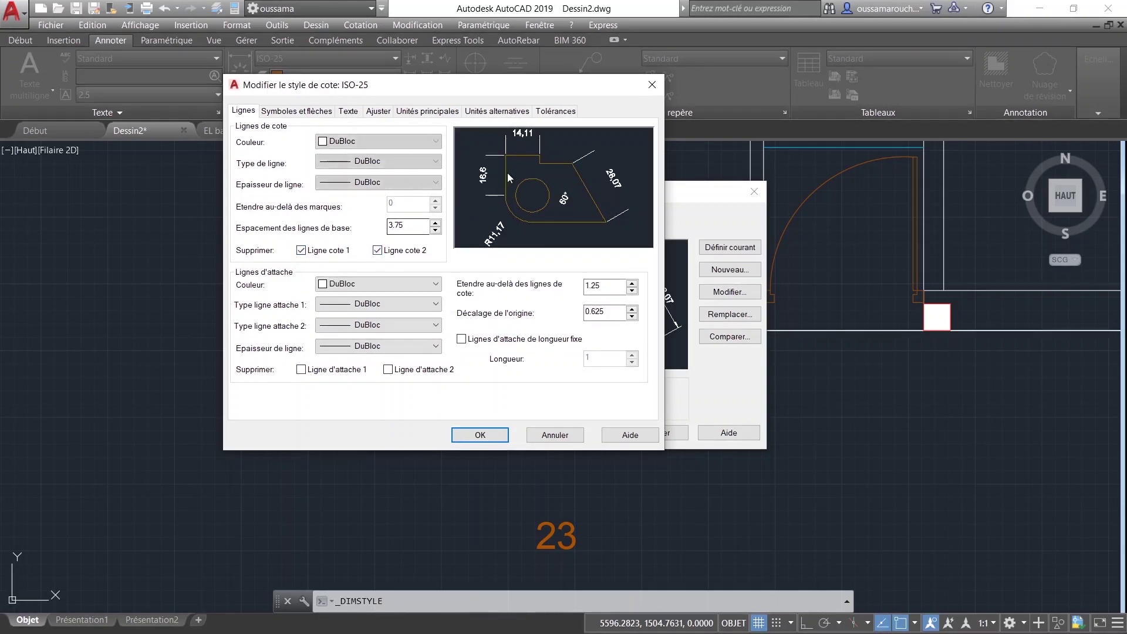
{"action": "left_click", "coordinate": [301, 251]}
{"action": "left_click", "coordinate": [377, 251]}
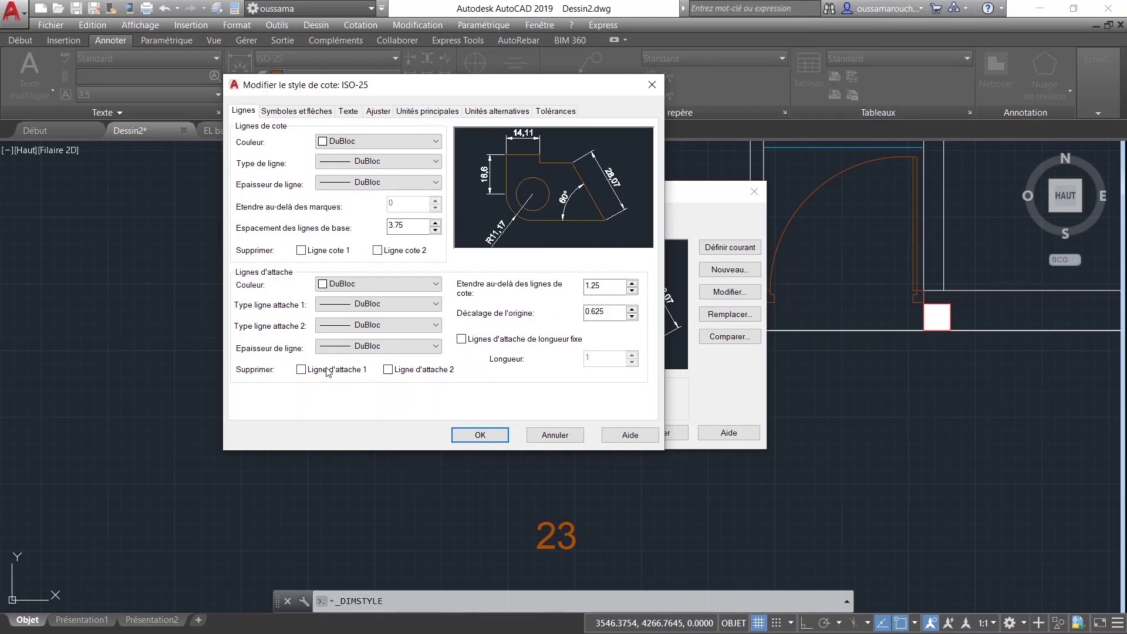
{"action": "left_click", "coordinate": [301, 369]}
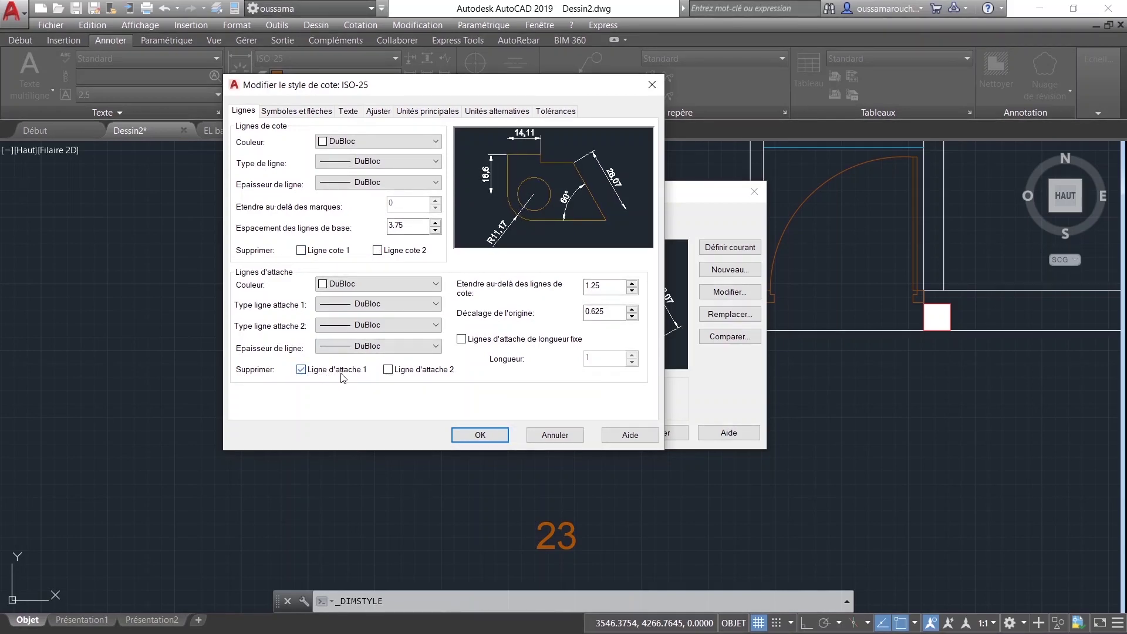
{"action": "left_click", "coordinate": [388, 369]}
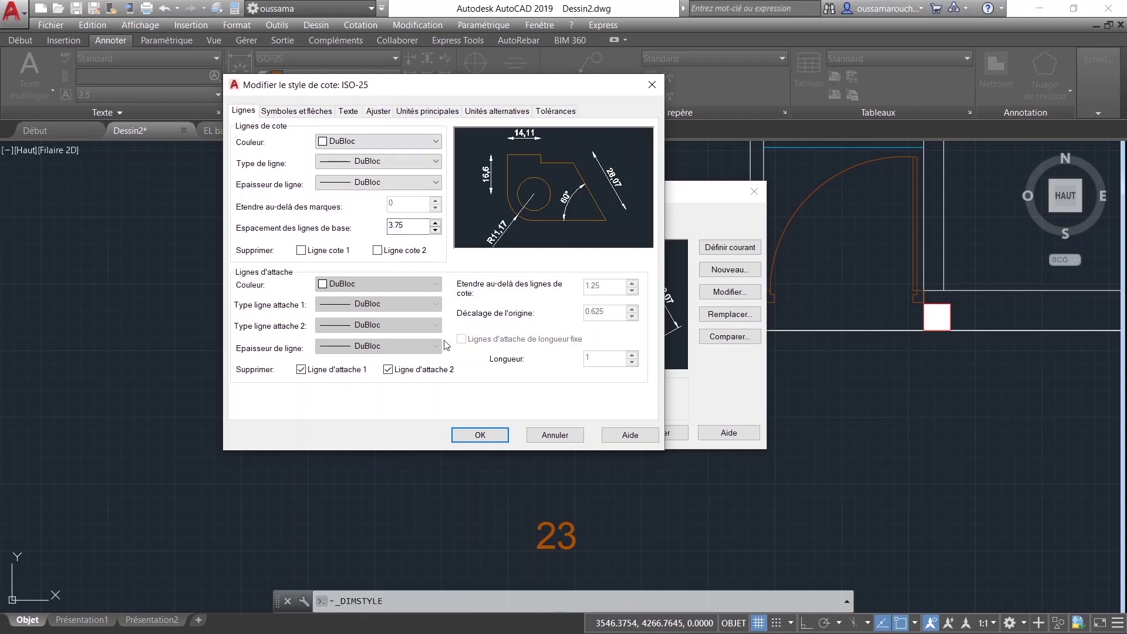
{"action": "left_click", "coordinate": [276, 111]}
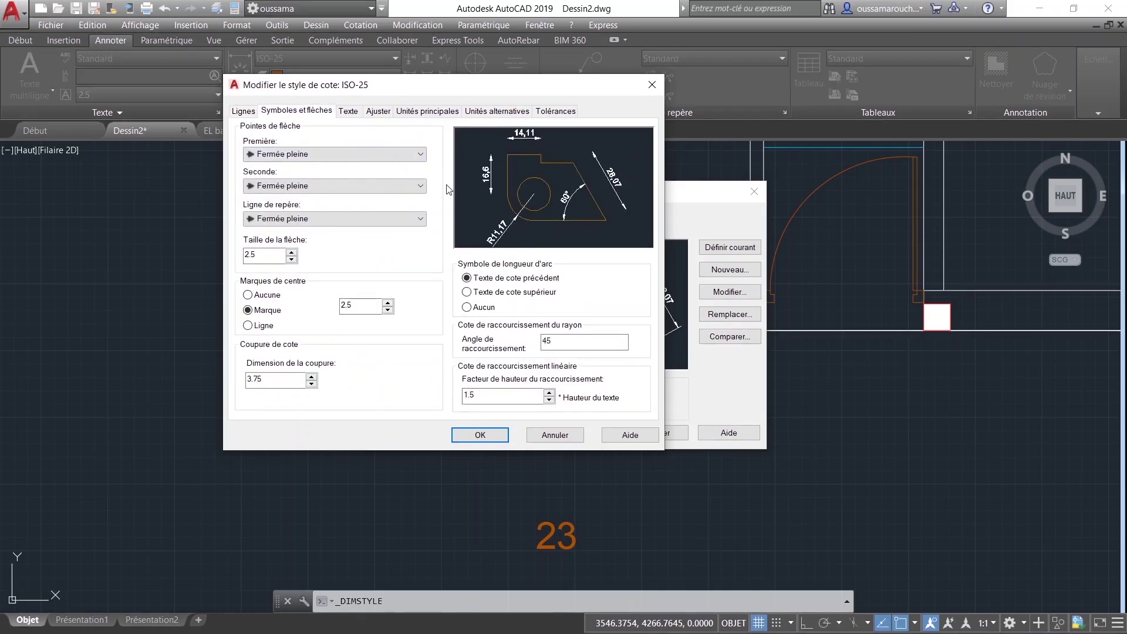
Step: Give ISO-25 Oblique arrowheads and text height 20, then confirm the style
{"action": "left_click", "coordinate": [339, 154]}
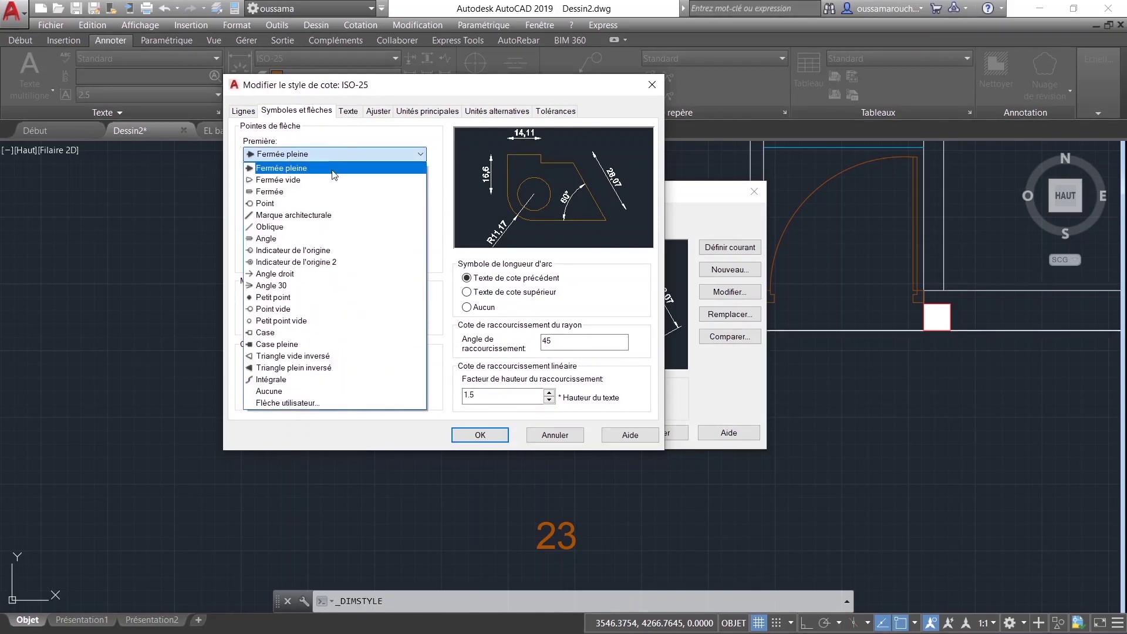
{"action": "left_click", "coordinate": [289, 226]}
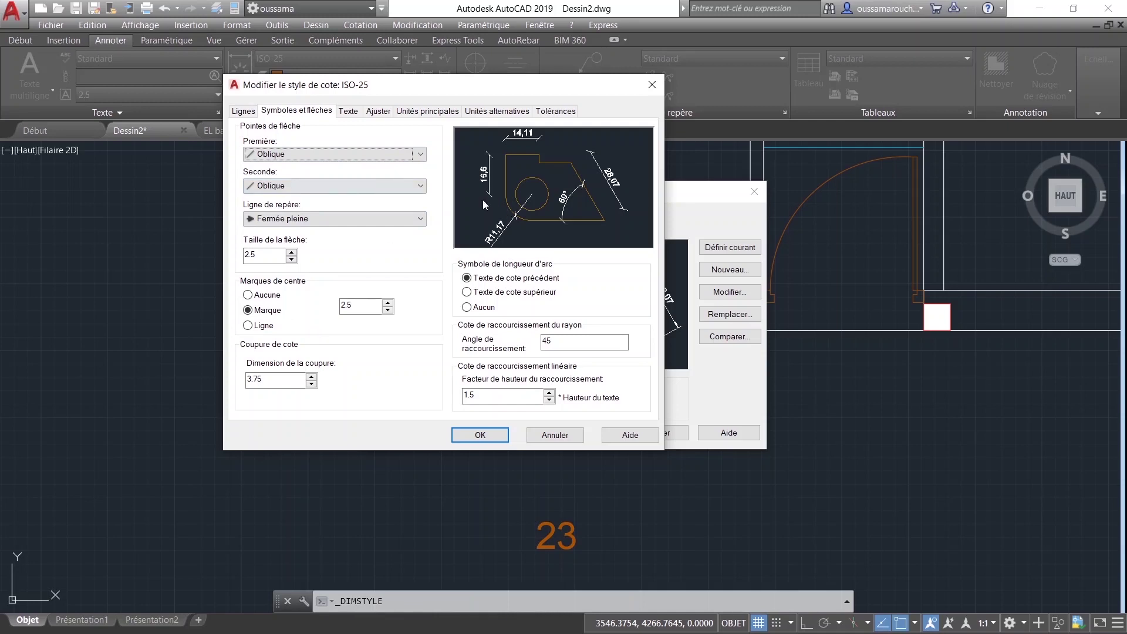
{"action": "left_click", "coordinate": [349, 112]}
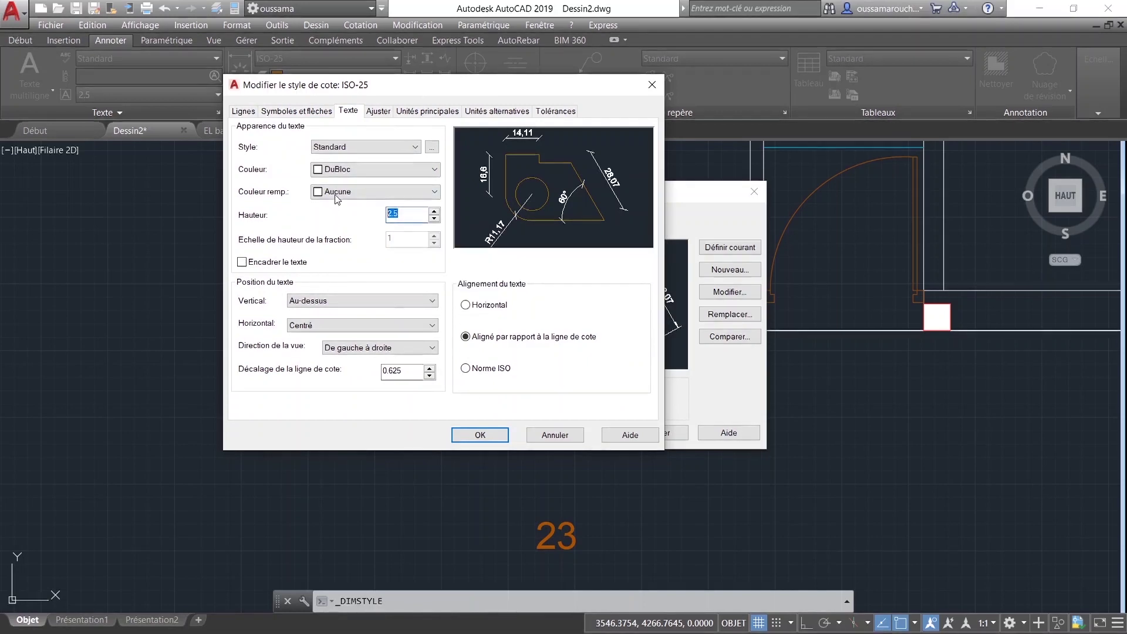
{"action": "type", "text": "20"}
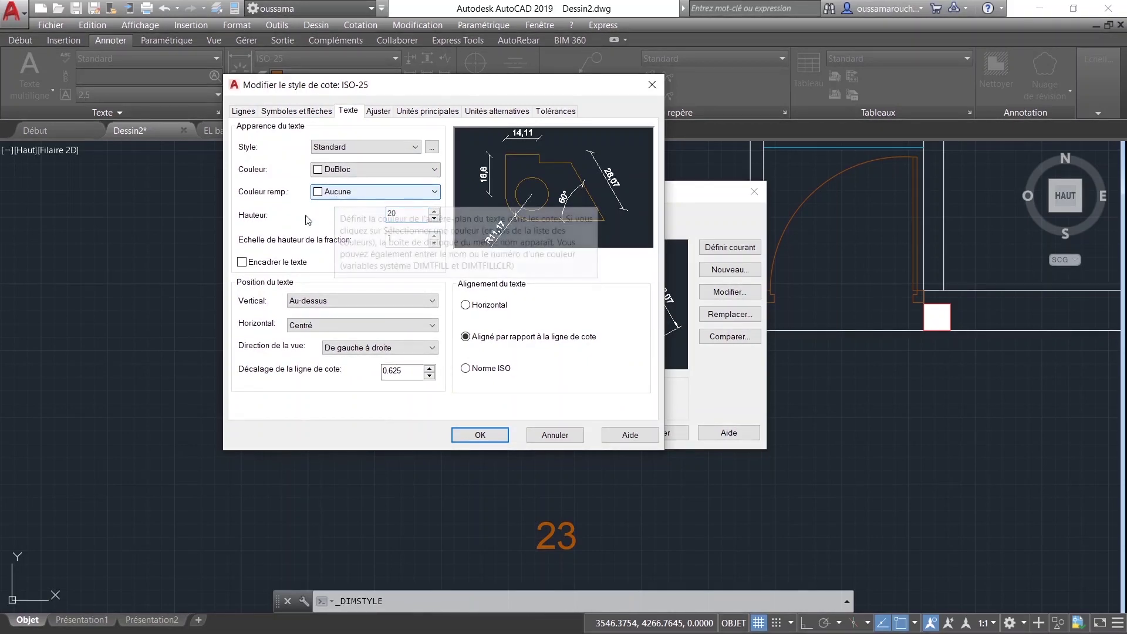
{"action": "left_click", "coordinate": [492, 434]}
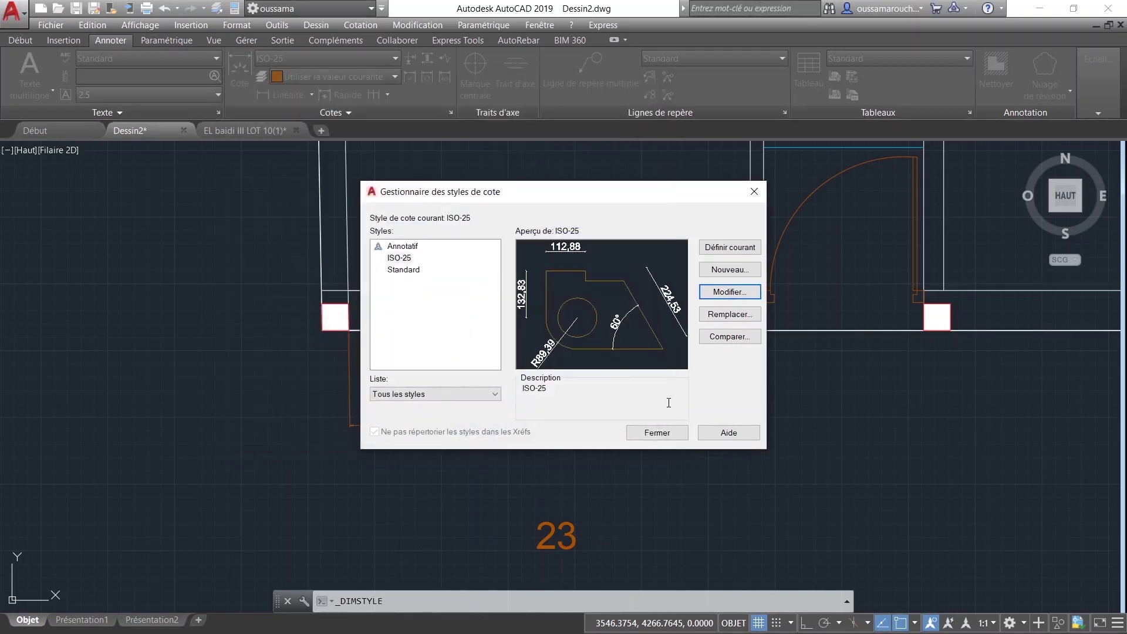
{"action": "left_click_drag", "start_coordinate": [580, 192], "coordinate": [866, 197]}
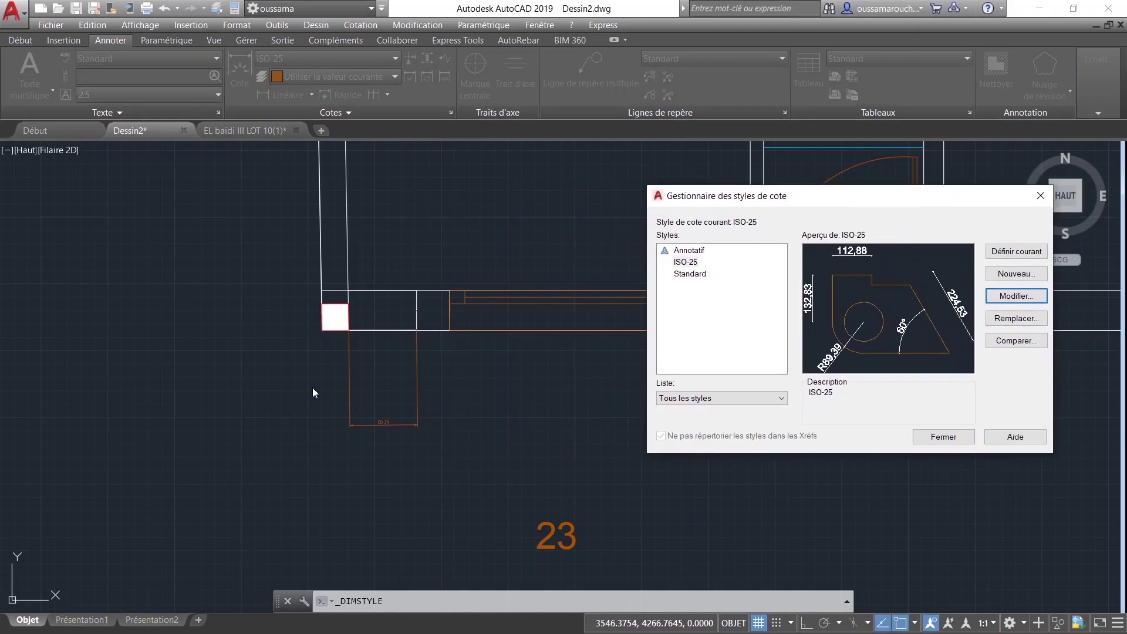
Step: Close the style manager and inspect the 50,74 dimension's new large text
{"action": "left_click", "coordinate": [944, 436]}
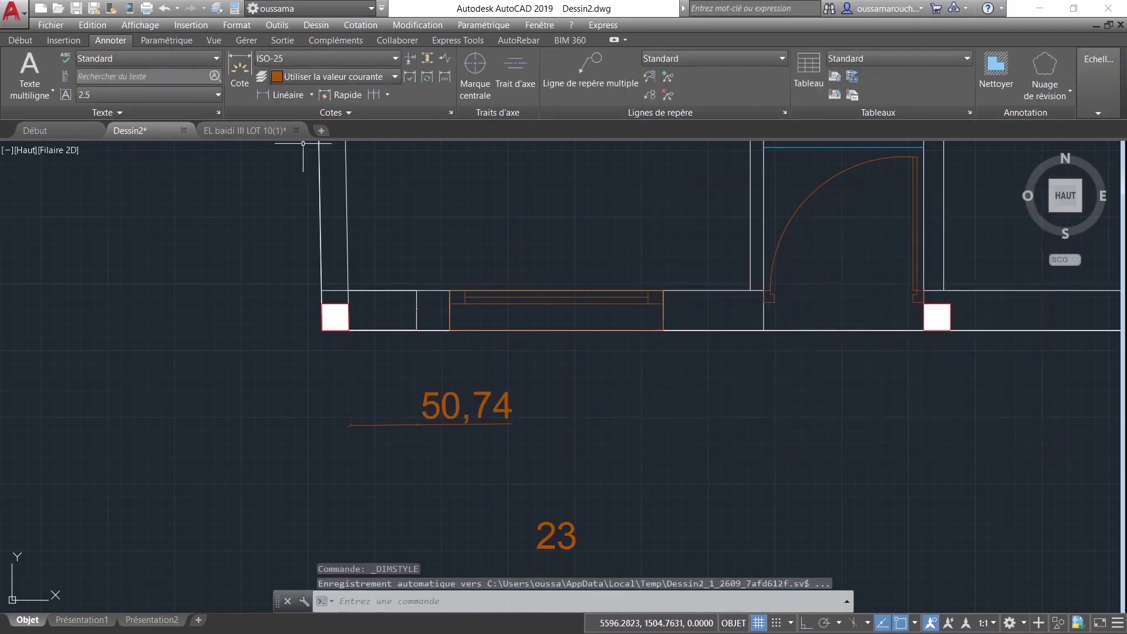
{"action": "middle_click_drag", "start_coordinate": [383, 452], "coordinate": [376, 408]}
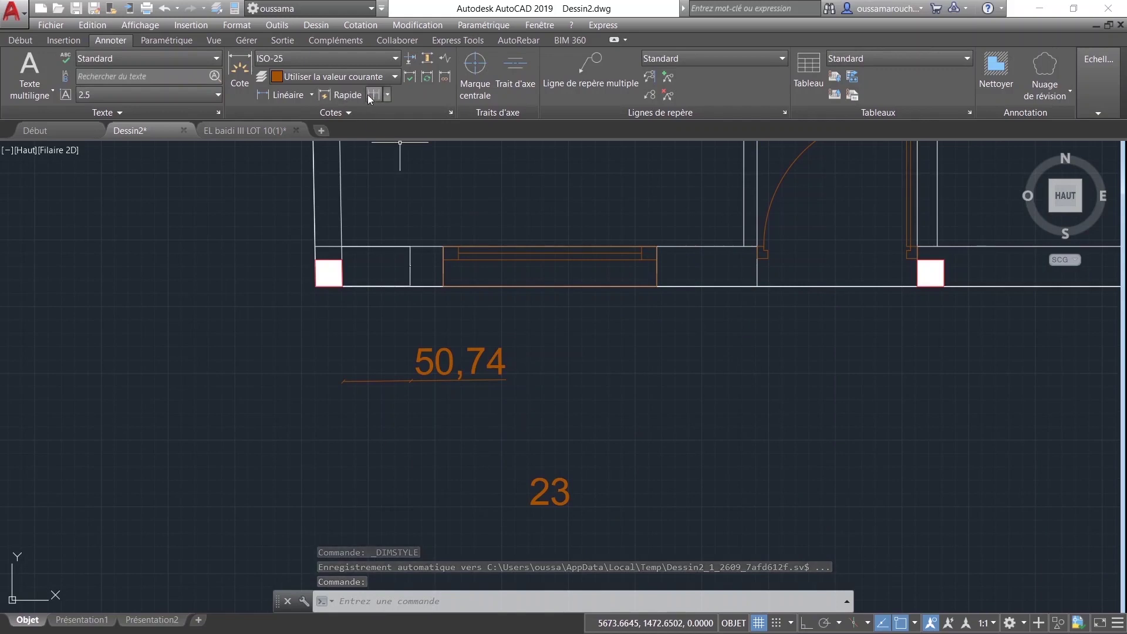
{"action": "scroll", "coordinate": [718, 397], "scroll_direction": "down", "scroll_amount": 1}
{"action": "middle_click_drag", "start_coordinate": [718, 397], "coordinate": [525, 356]}
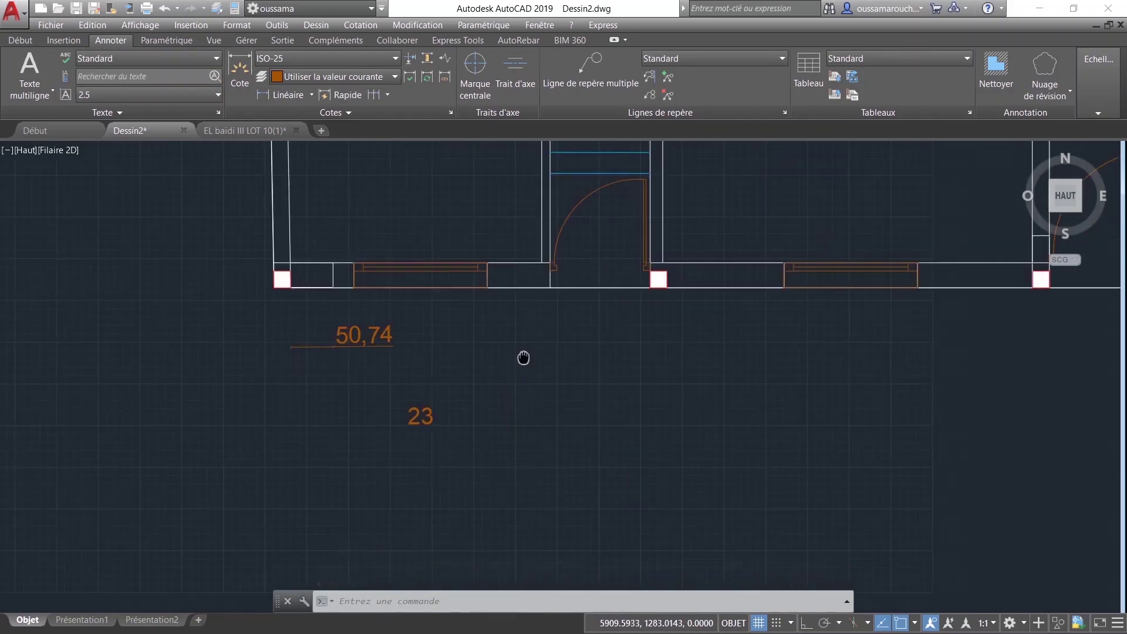
{"action": "left_click", "coordinate": [336, 345]}
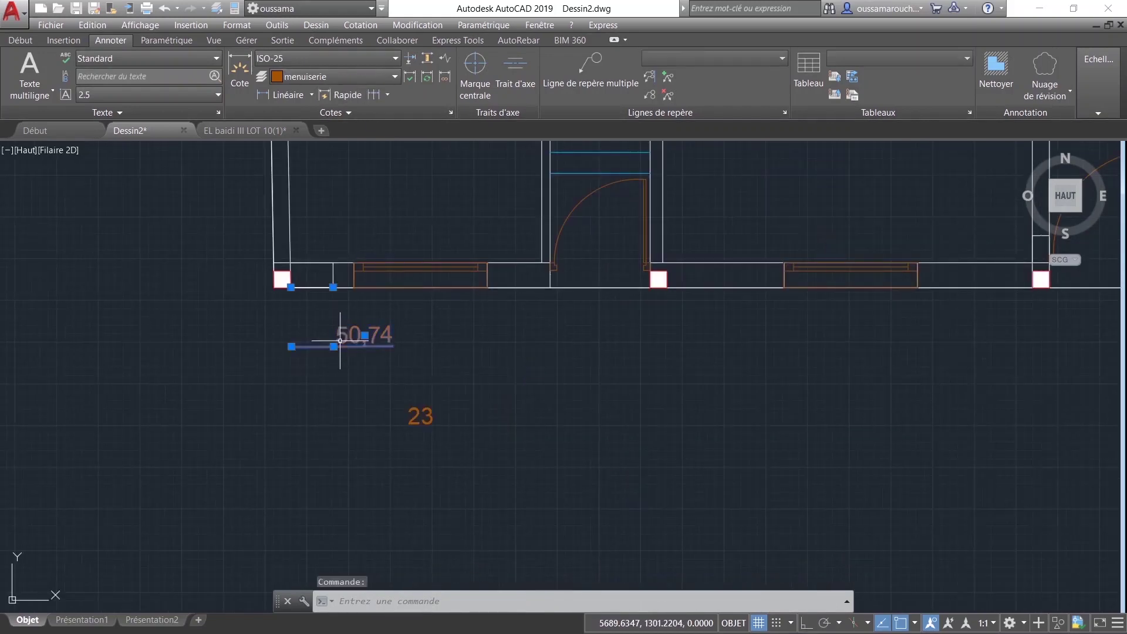
{"action": "scroll", "coordinate": [330, 342], "scroll_direction": "up", "scroll_amount": 2}
{"action": "scroll", "coordinate": [364, 349], "scroll_direction": "up", "scroll_amount": 4}
{"action": "scroll", "coordinate": [359, 315], "scroll_direction": "up", "scroll_amount": 1}
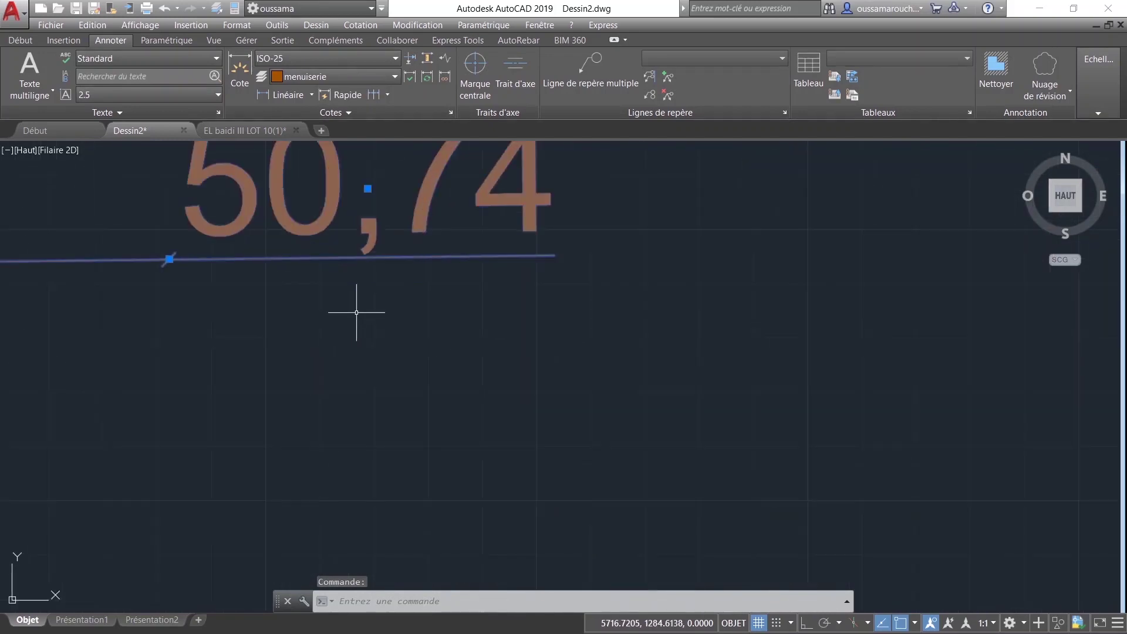
{"action": "scroll", "coordinate": [370, 320], "scroll_direction": "down", "scroll_amount": 2}
{"action": "key", "text": "Escape"}
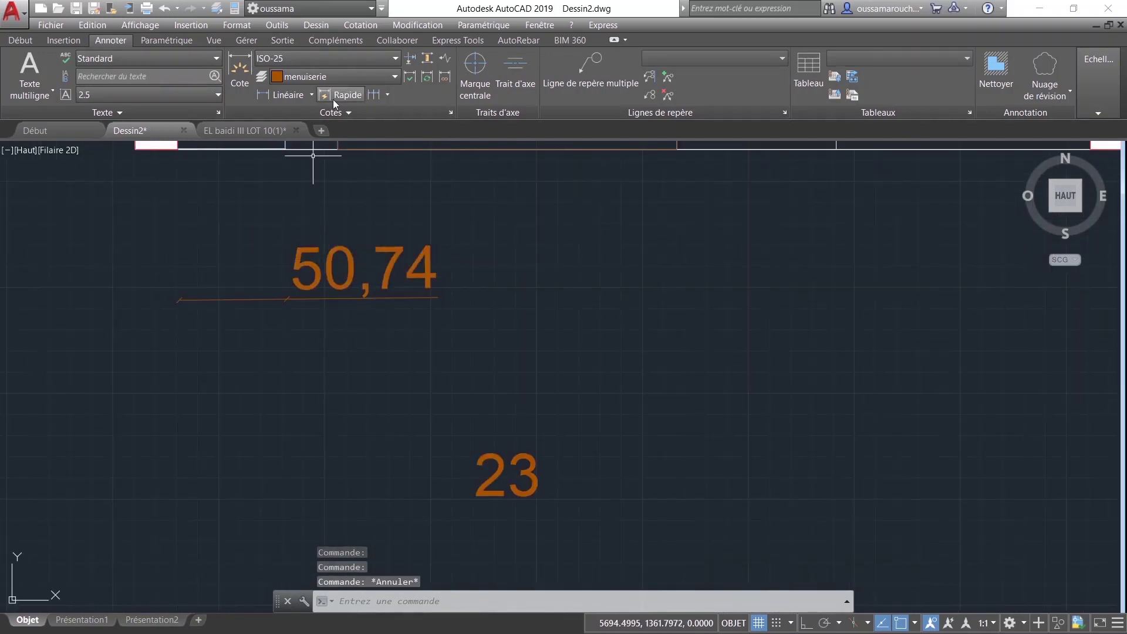
Step: Expand the extra dimension tools, then cancel back out
{"action": "left_click", "coordinate": [315, 110]}
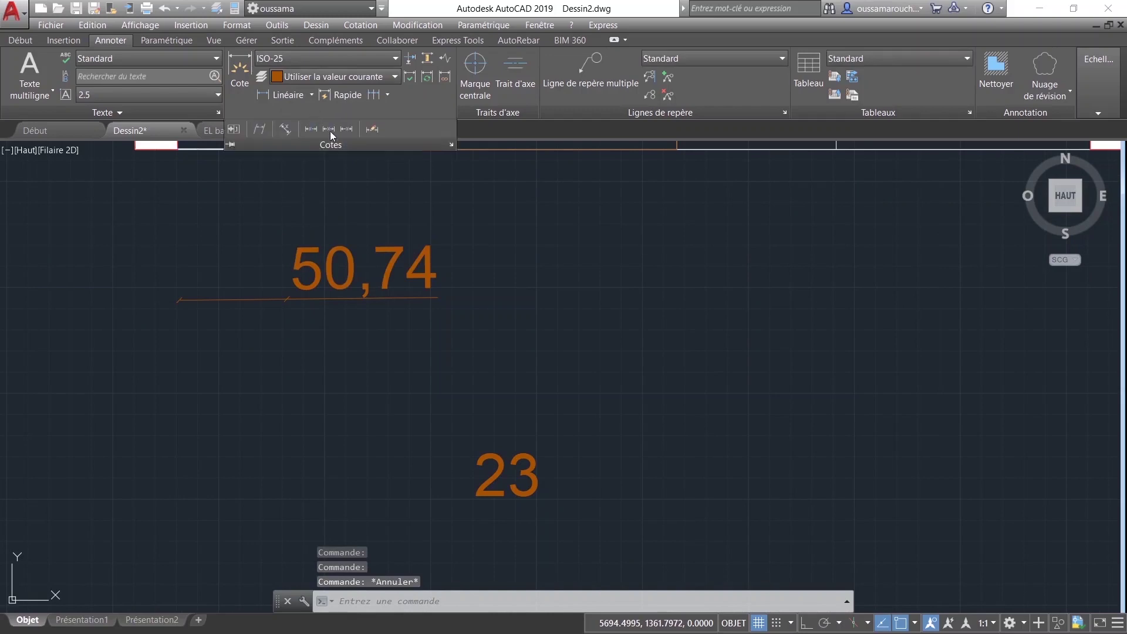
{"action": "key", "text": "Escape"}
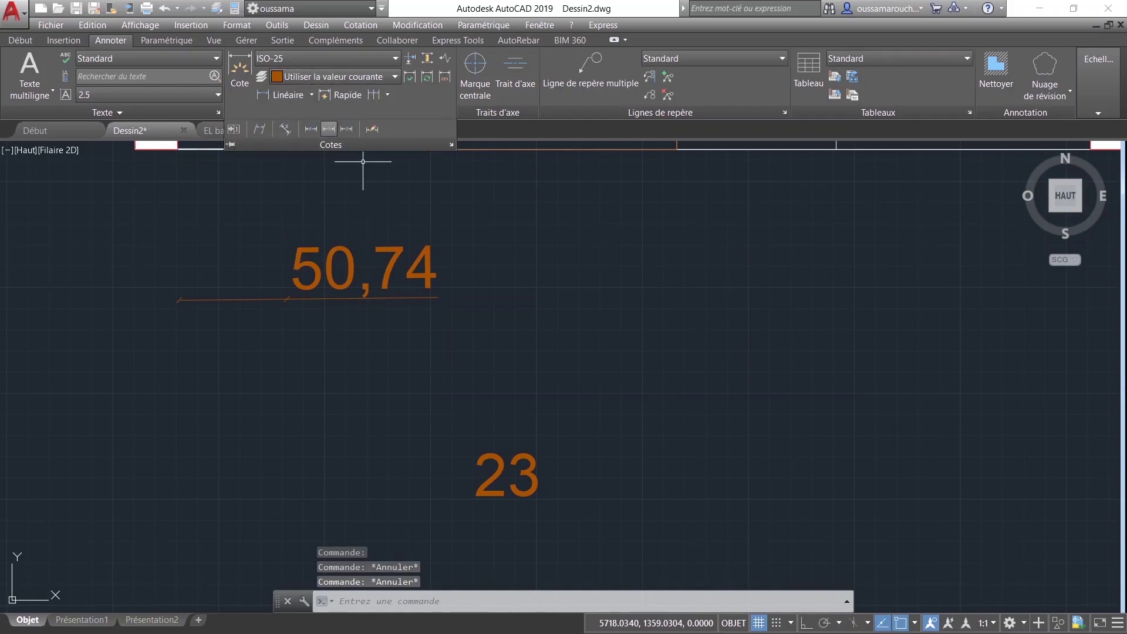
{"action": "key", "text": "Escape"}
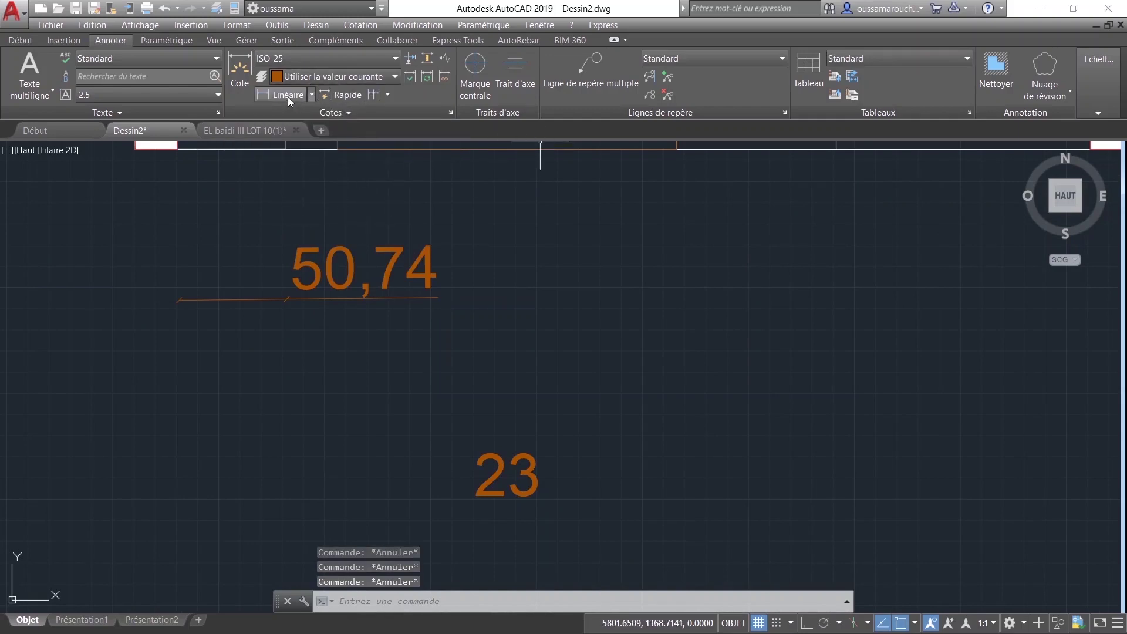
Step: Edit ISO-25, keeping vertical text placement Above after trying Centered
{"action": "left_click", "coordinate": [319, 57]}
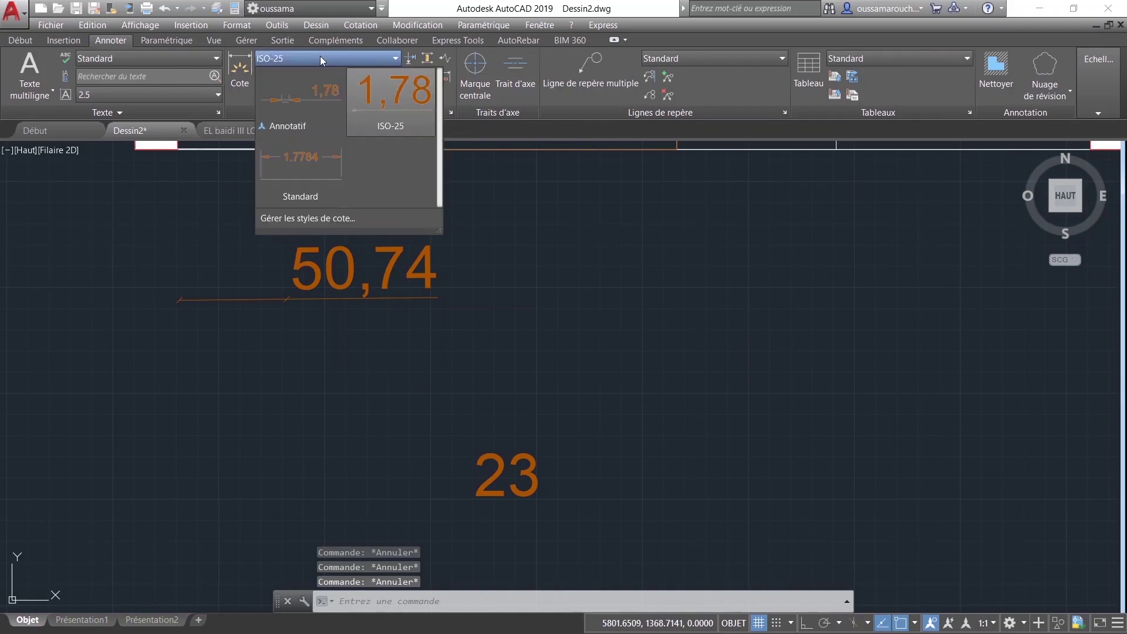
{"action": "left_click", "coordinate": [352, 215]}
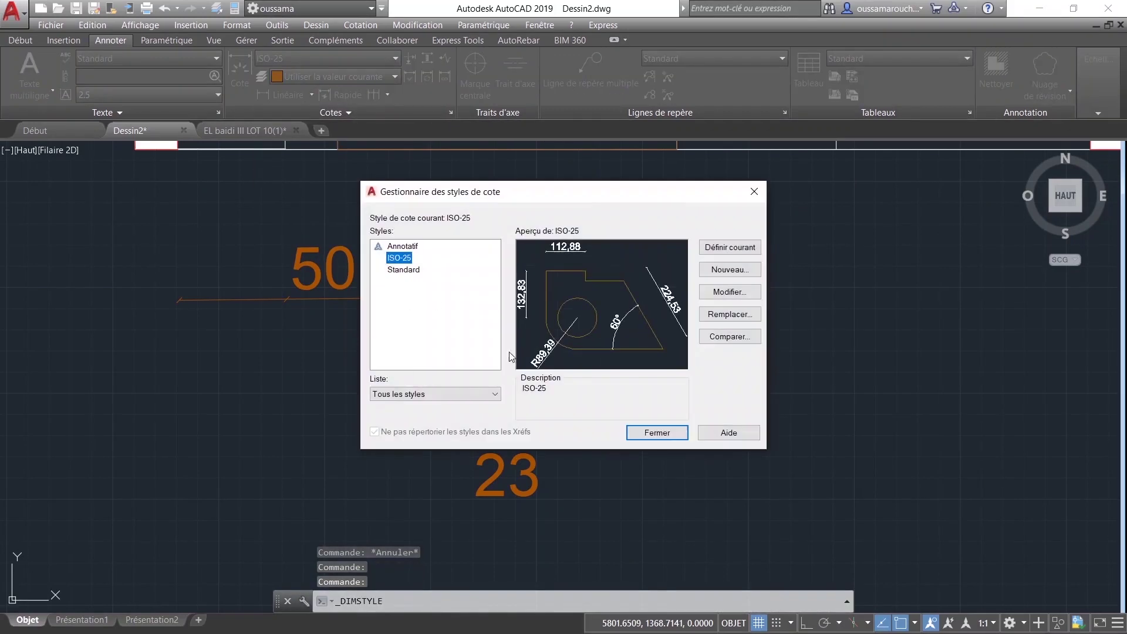
{"action": "left_click", "coordinate": [725, 294]}
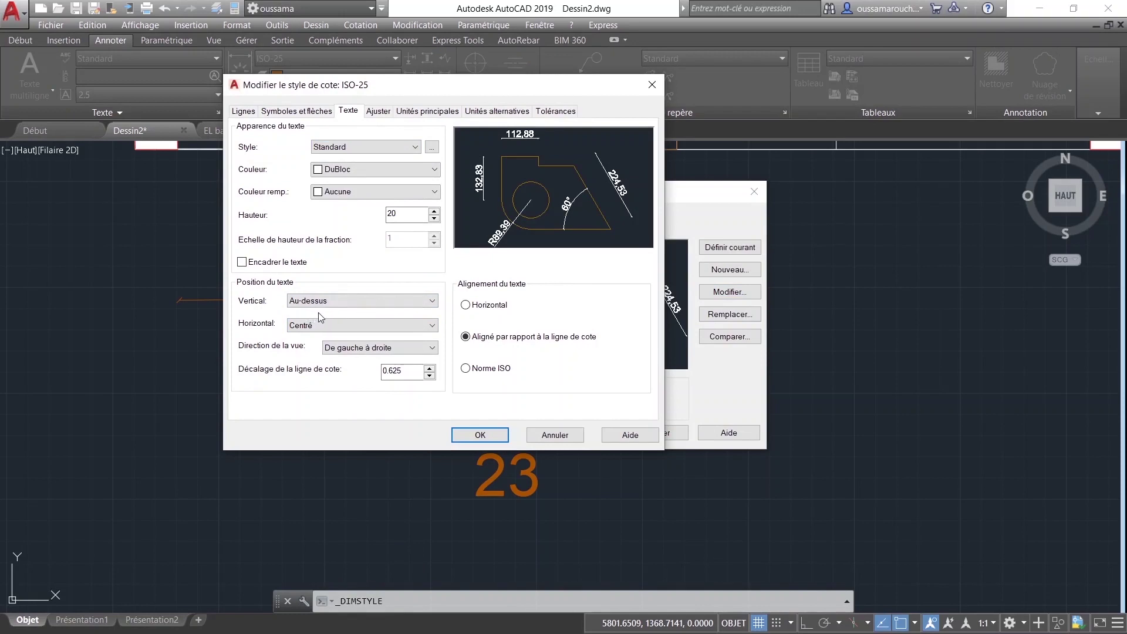
{"action": "left_click", "coordinate": [356, 301]}
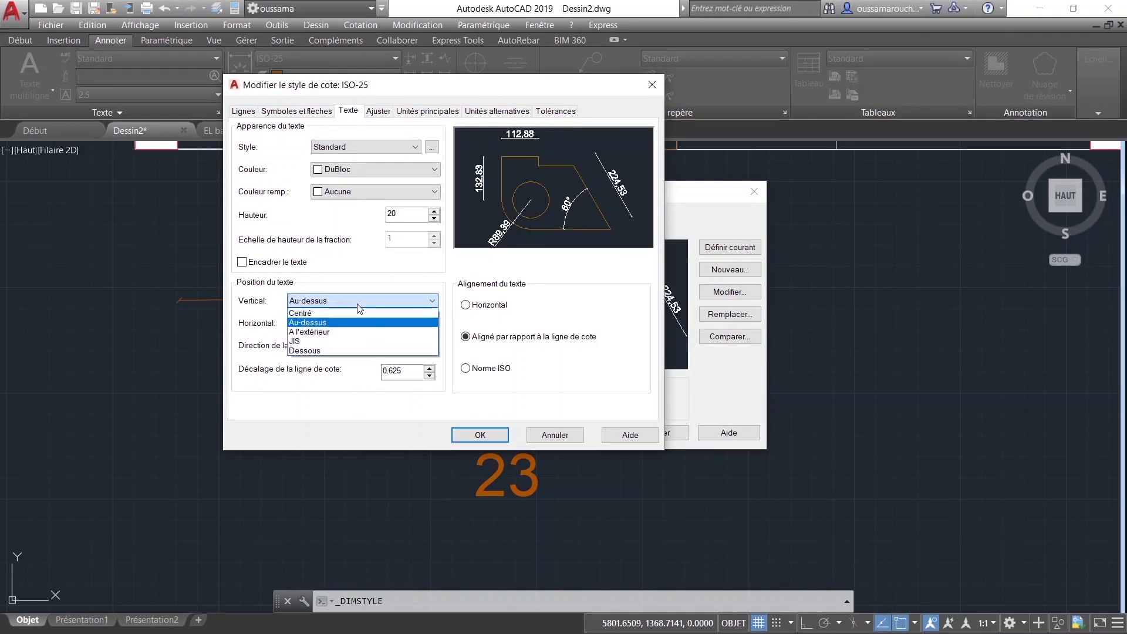
{"action": "left_click", "coordinate": [356, 313]}
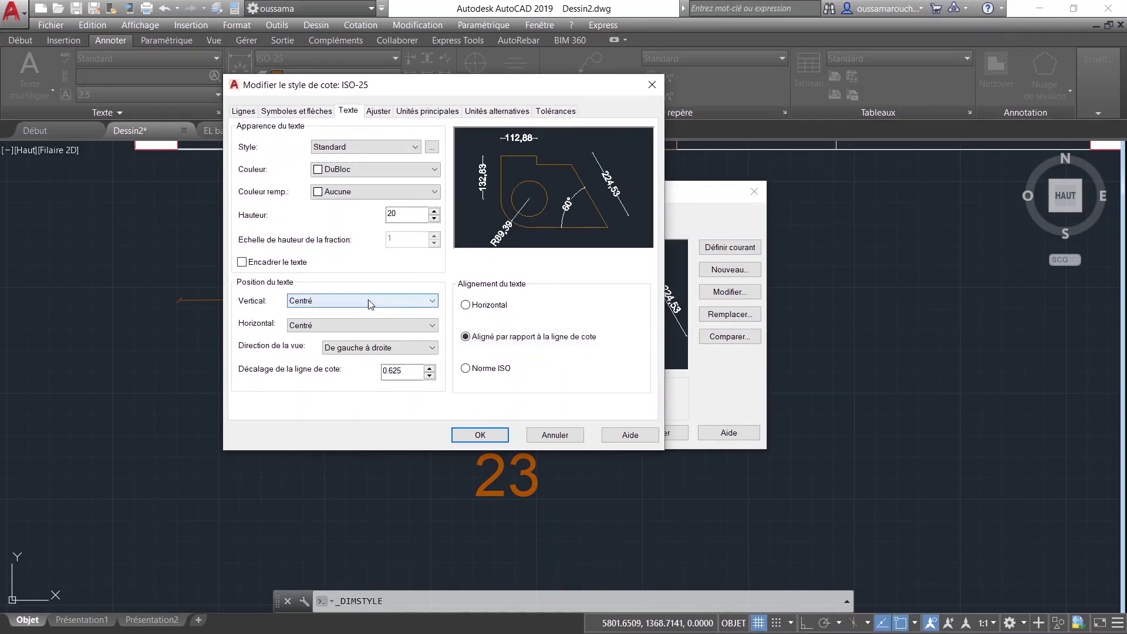
{"action": "left_click", "coordinate": [358, 300]}
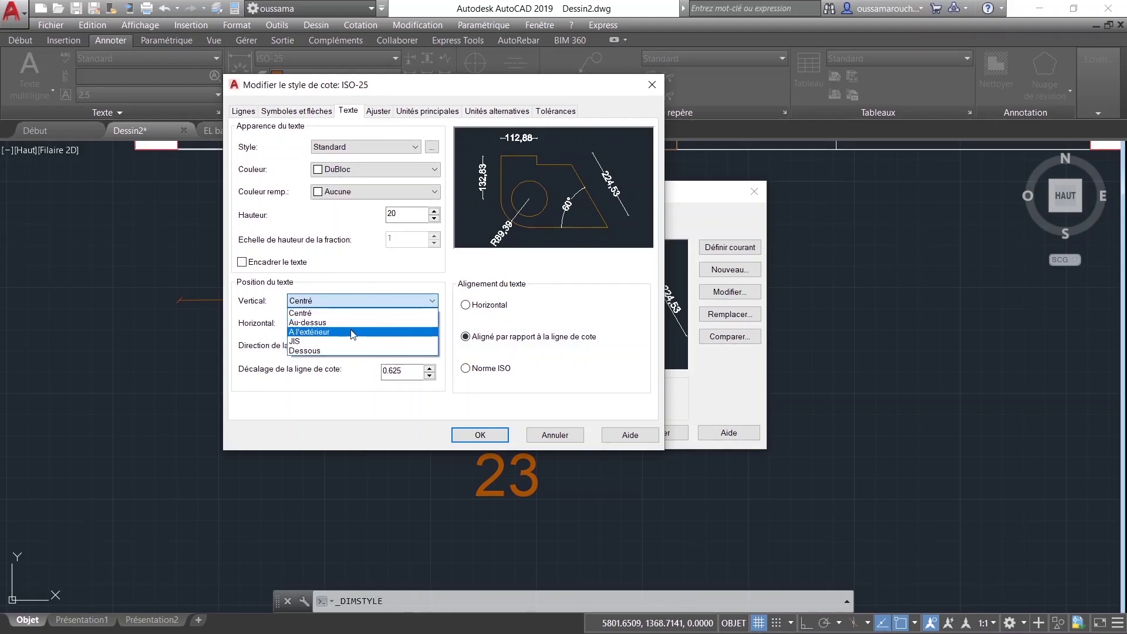
{"action": "left_click", "coordinate": [358, 322]}
Step: Place ISO-25 text beside extension line 1, keep left-to-right direction, and save
{"action": "left_click", "coordinate": [360, 327]}
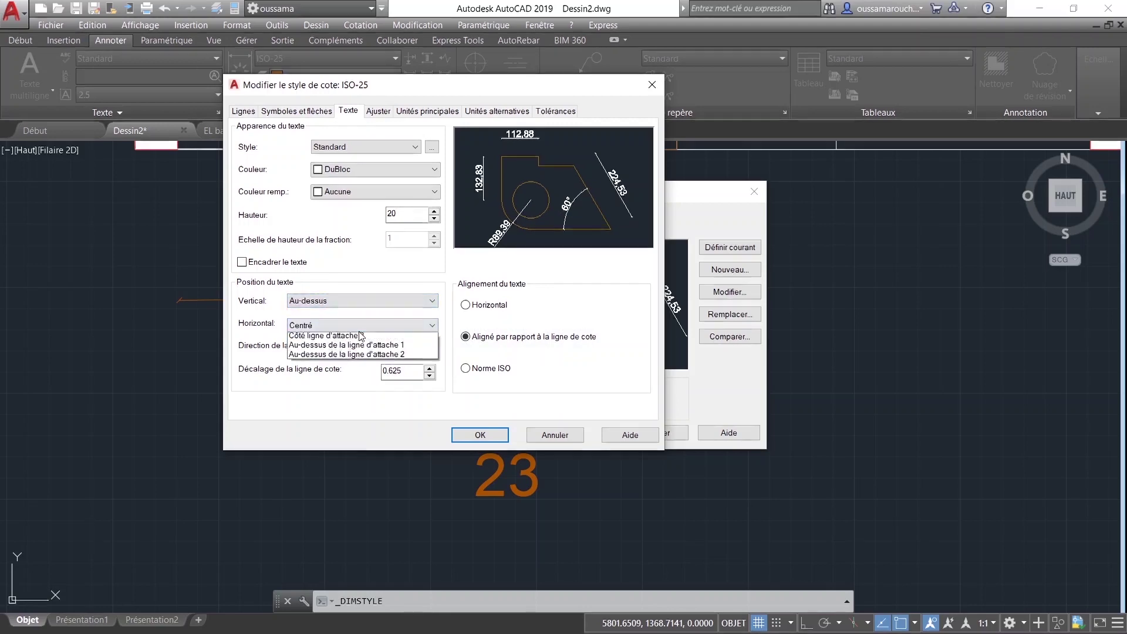
{"action": "left_click", "coordinate": [371, 347]}
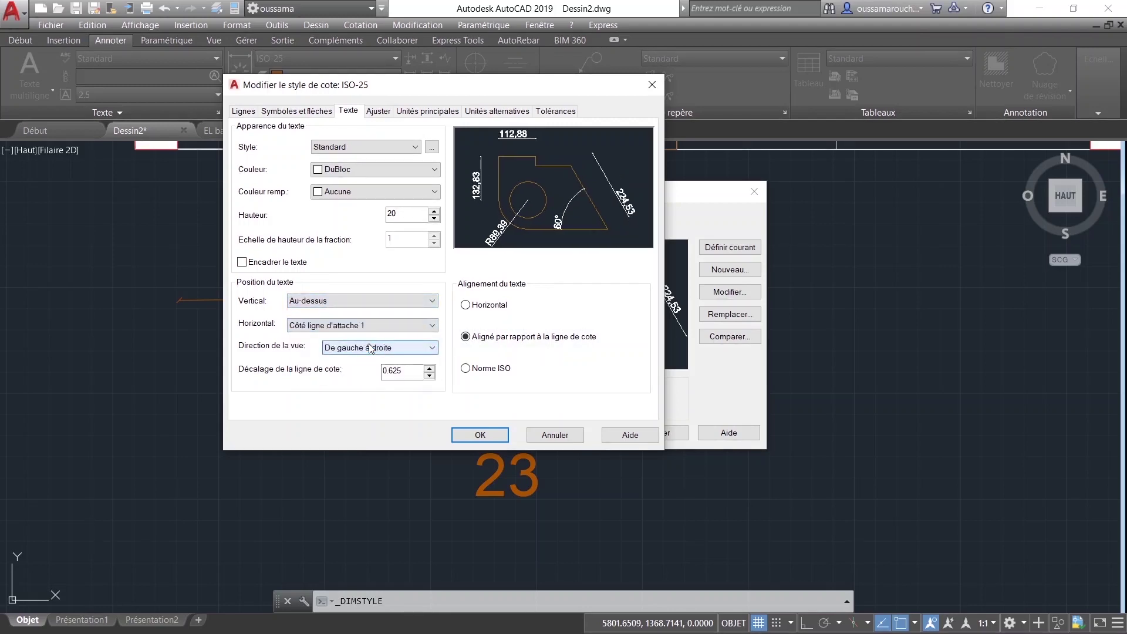
{"action": "left_click", "coordinate": [371, 348]}
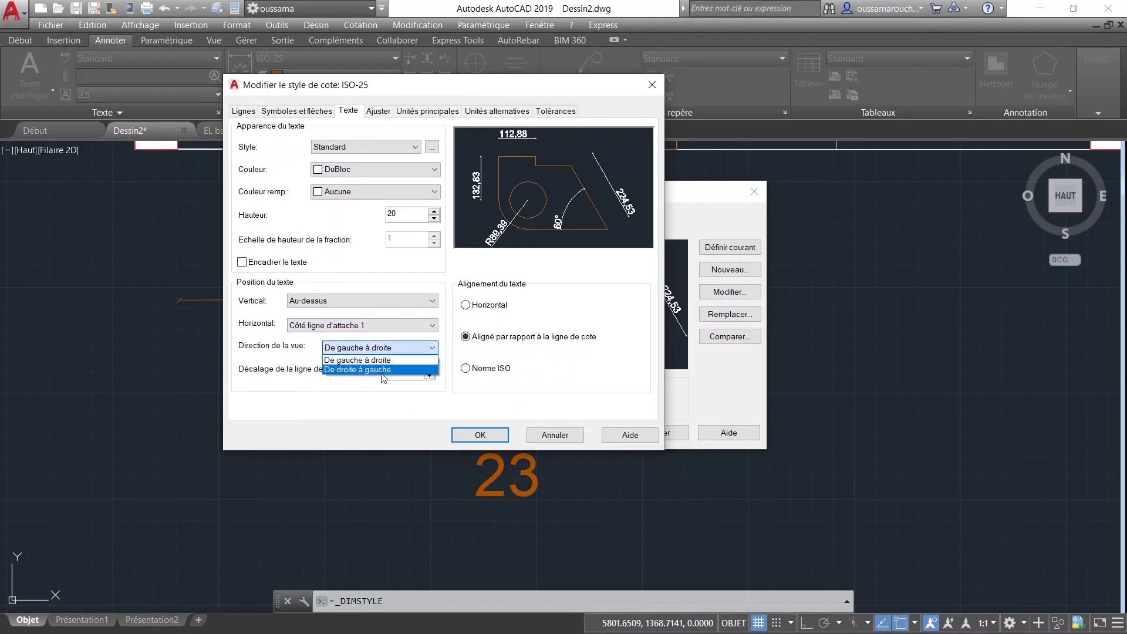
{"action": "left_click", "coordinate": [381, 371]}
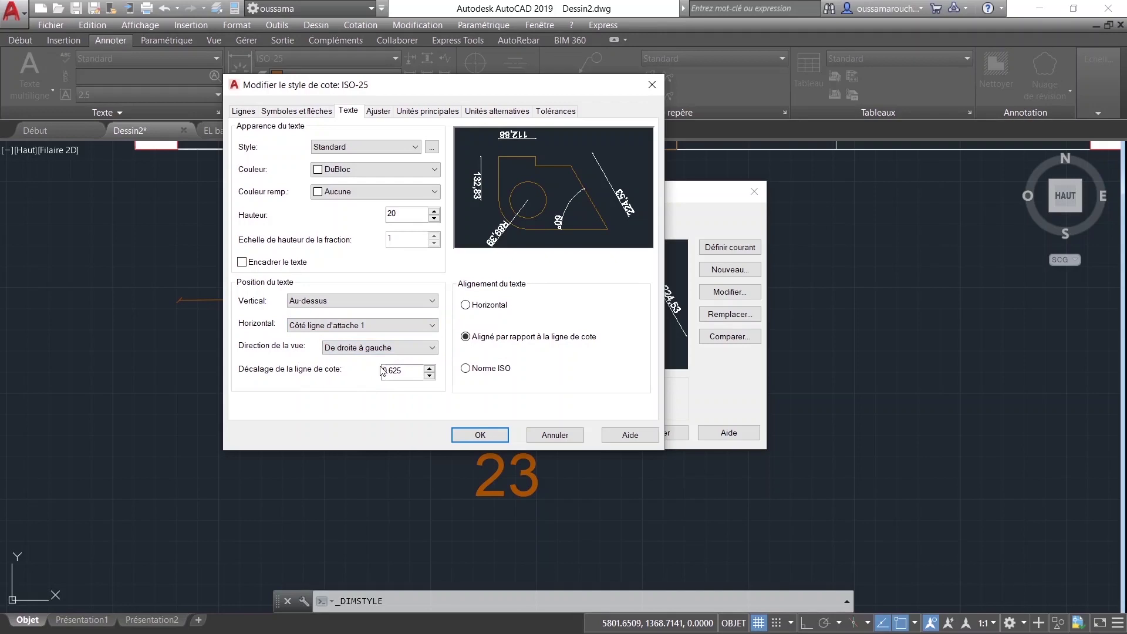
{"action": "left_click", "coordinate": [376, 353]}
{"action": "left_click", "coordinate": [375, 360]}
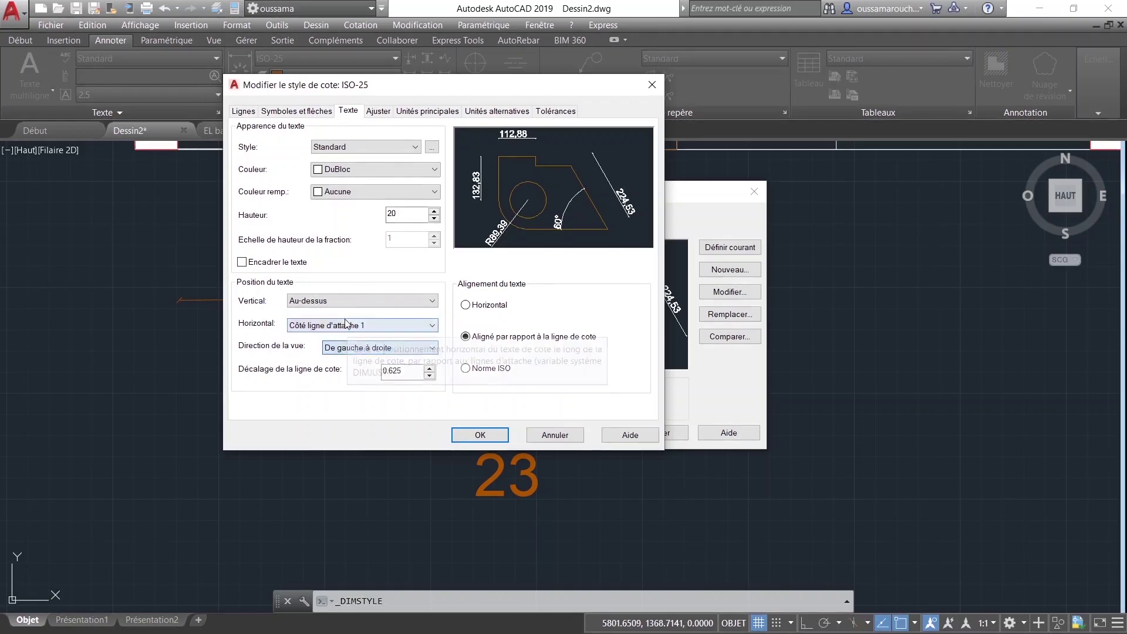
{"action": "left_click", "coordinate": [482, 434]}
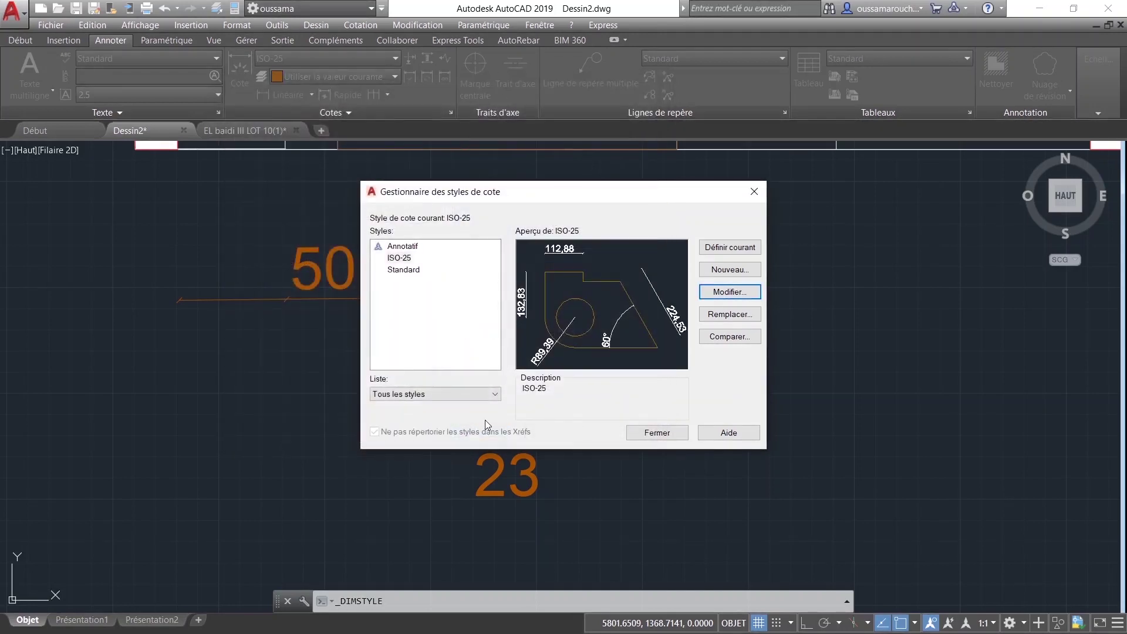
{"action": "left_click", "coordinate": [668, 439]}
{"action": "scroll", "coordinate": [327, 331], "scroll_direction": "down", "scroll_amount": 5}
Step: Continue the 50,74 chain with dimensions 184,83, 75,24, 119,99, 160,47 and 159,99
{"action": "scroll", "coordinate": [326, 331], "scroll_direction": "down", "scroll_amount": 2}
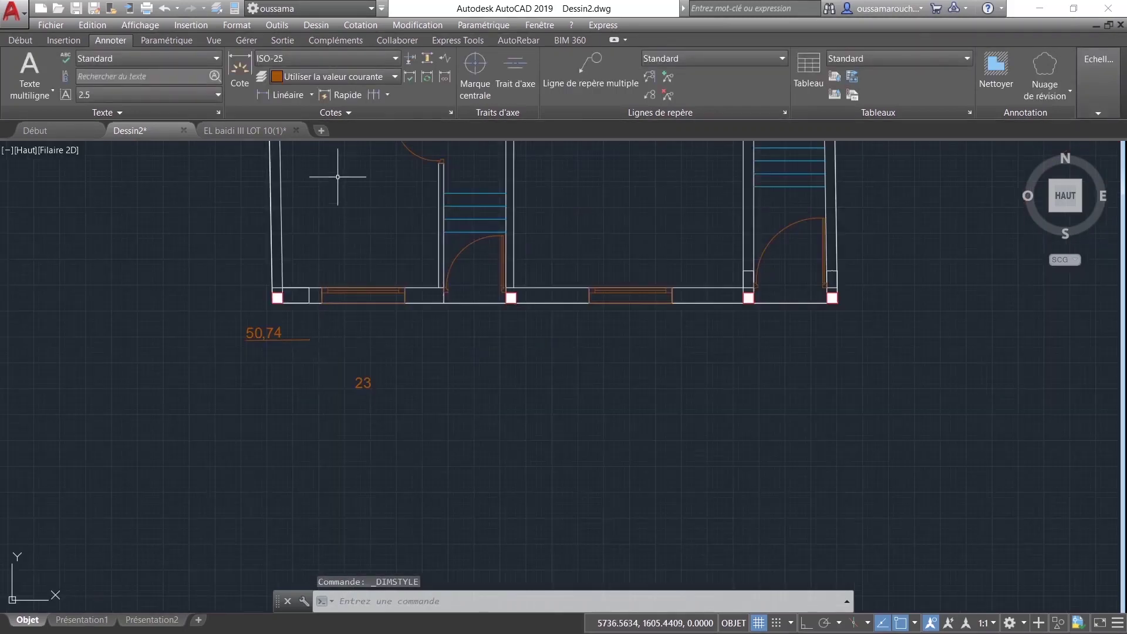
{"action": "left_click", "coordinate": [373, 97]}
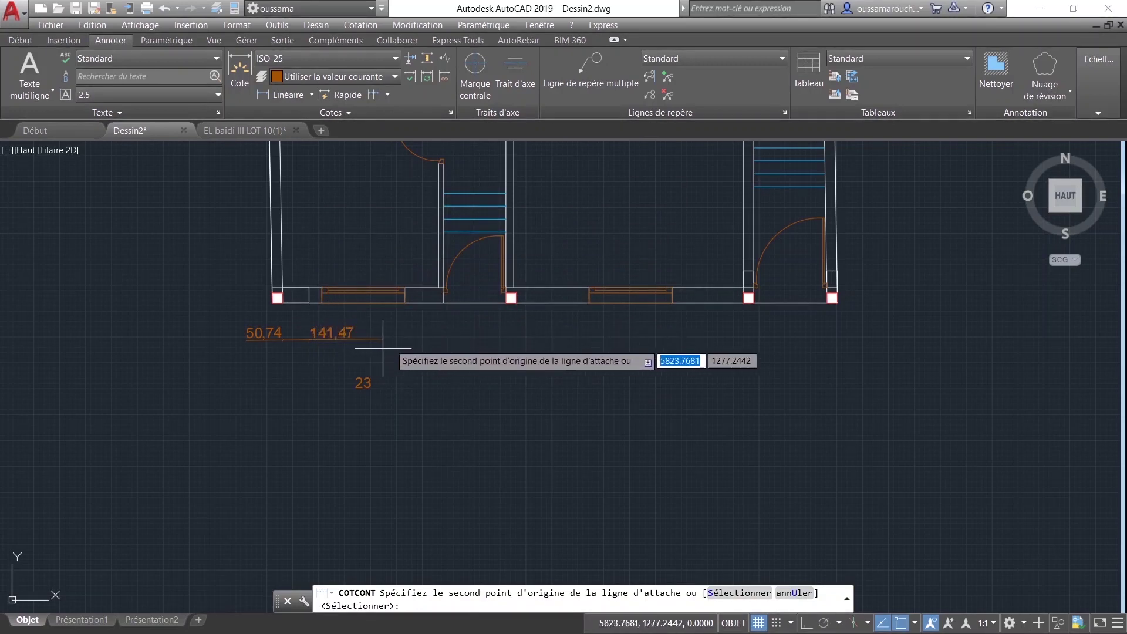
{"action": "left_click", "coordinate": [405, 302]}
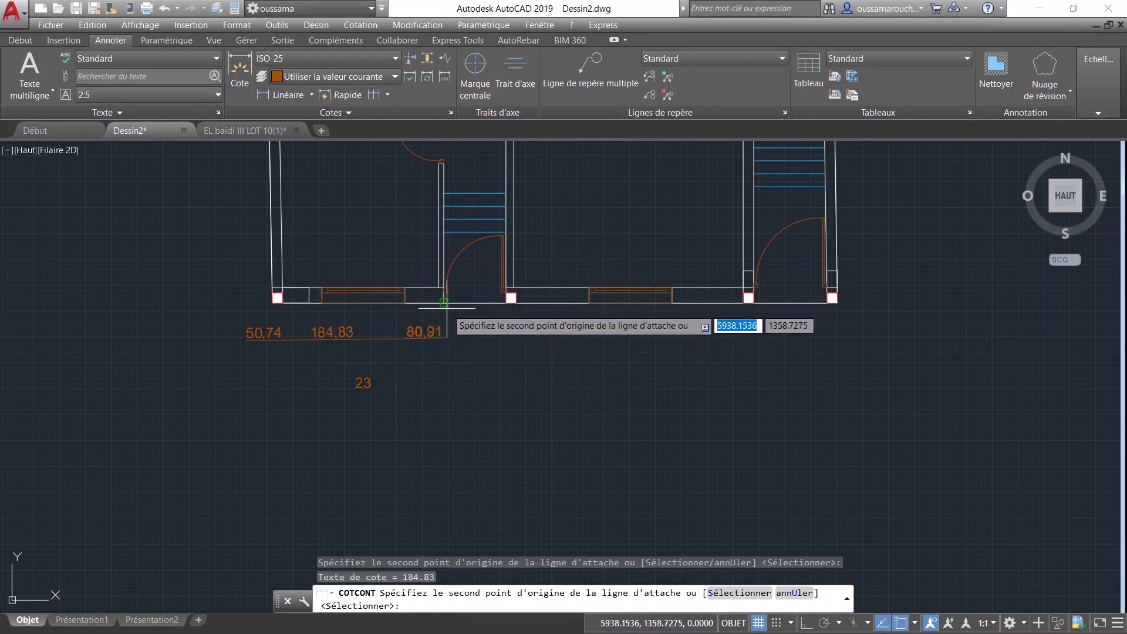
{"action": "left_click", "coordinate": [443, 303]}
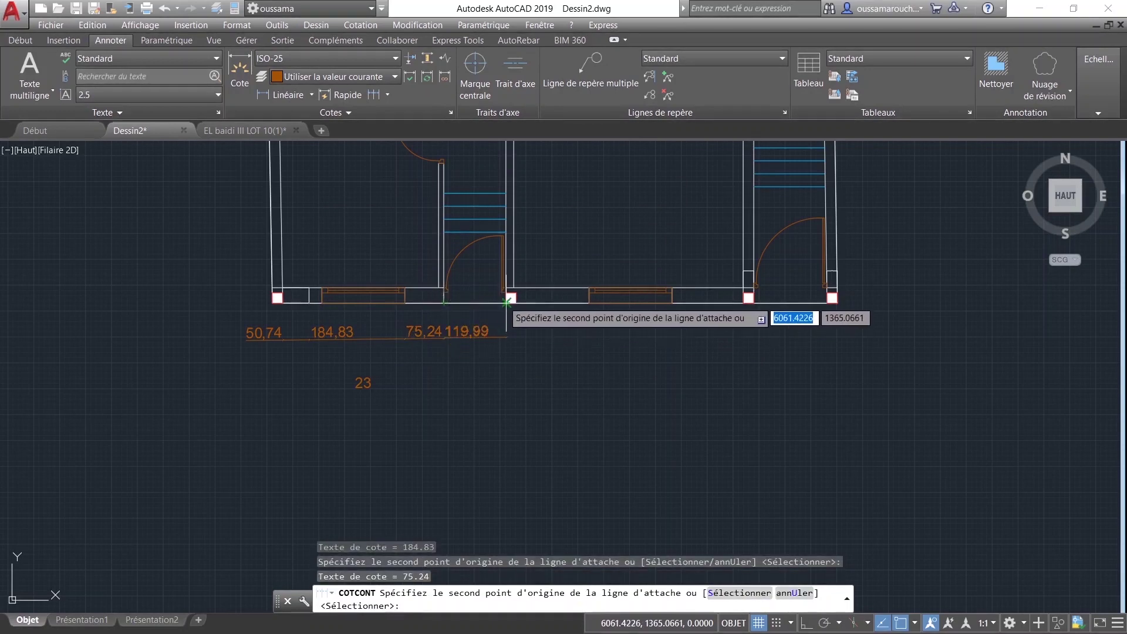
{"action": "left_click", "coordinate": [507, 303]}
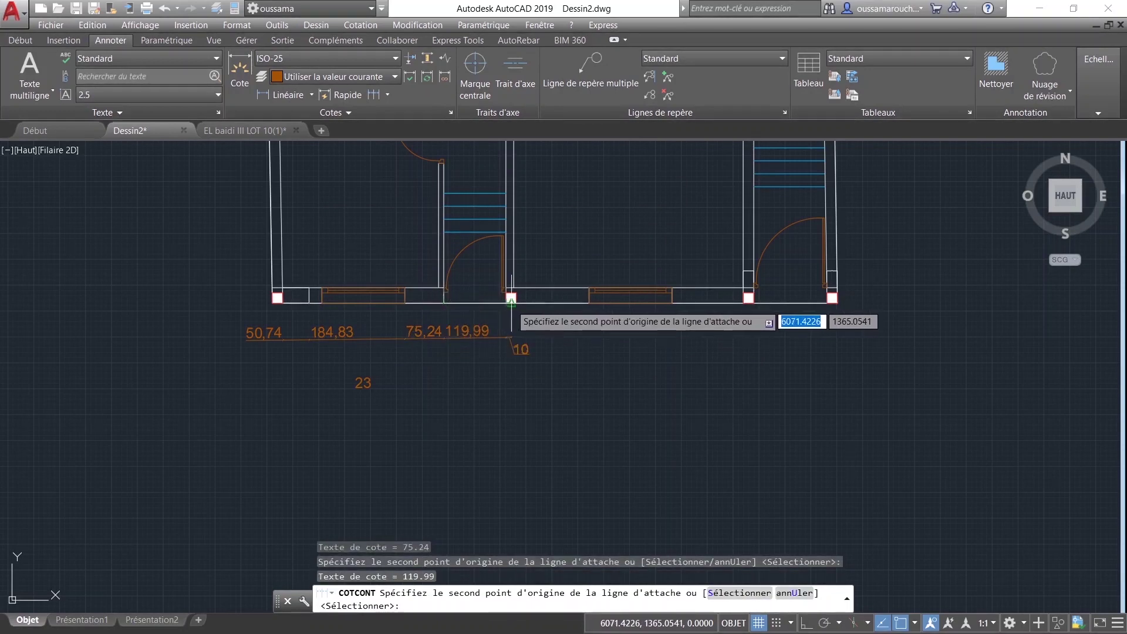
{"action": "left_click", "coordinate": [589, 303]}
{"action": "left_click", "coordinate": [672, 303]}
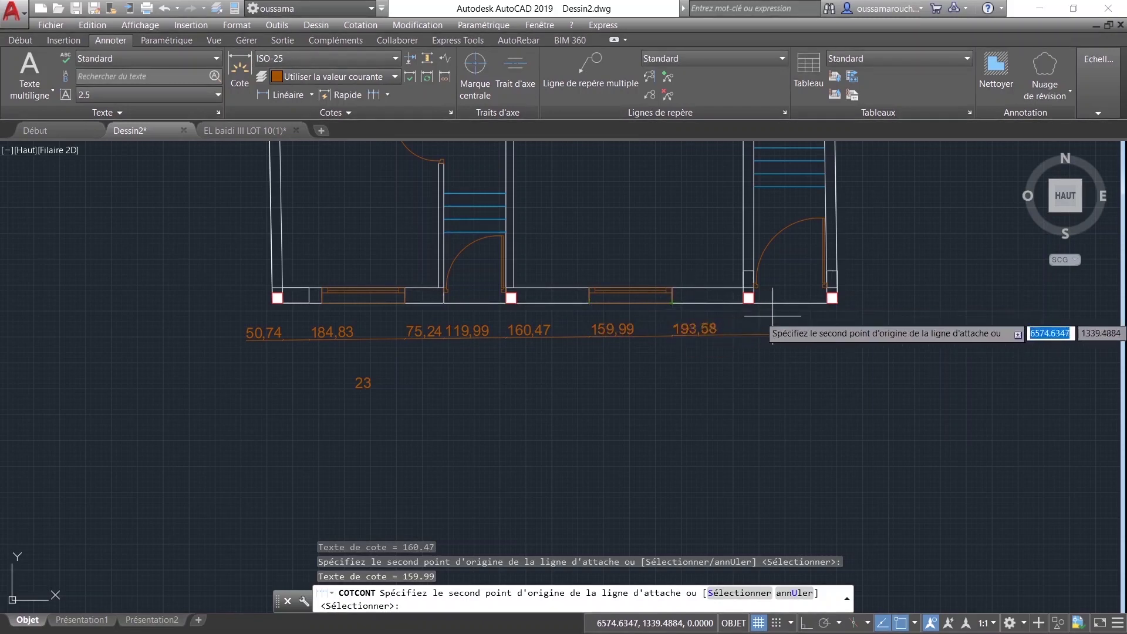
{"action": "scroll", "coordinate": [813, 334], "scroll_direction": "up", "scroll_amount": 2}
{"action": "key", "text": "Escape"}
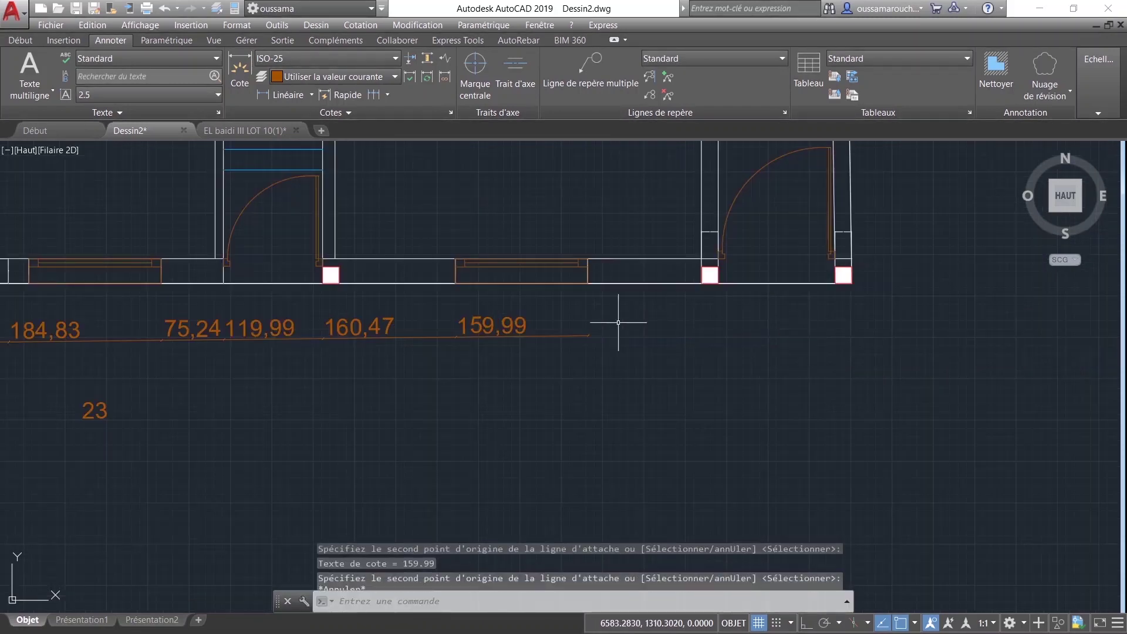
{"action": "scroll", "coordinate": [616, 320], "scroll_direction": "down", "scroll_amount": 5}
{"action": "middle_click_drag", "start_coordinate": [434, 403], "coordinate": [541, 428]}
{"action": "scroll", "coordinate": [469, 422], "scroll_direction": "up", "scroll_amount": 5}
{"action": "scroll", "coordinate": [516, 389], "scroll_direction": "up", "scroll_amount": 4}
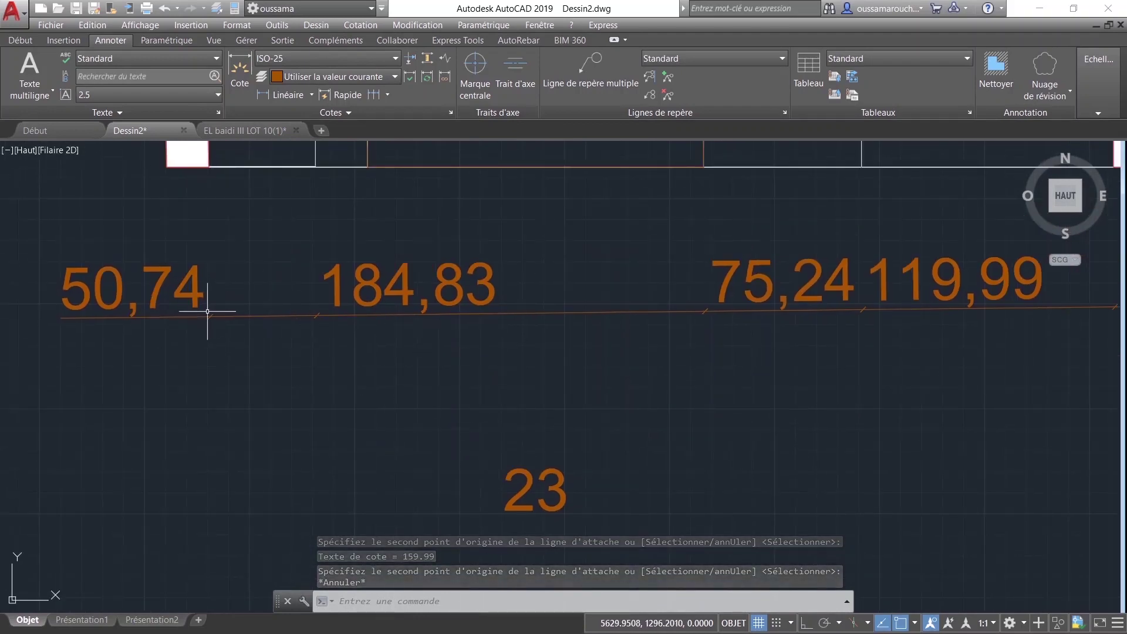
{"action": "scroll", "coordinate": [211, 320], "scroll_direction": "up", "scroll_amount": 5}
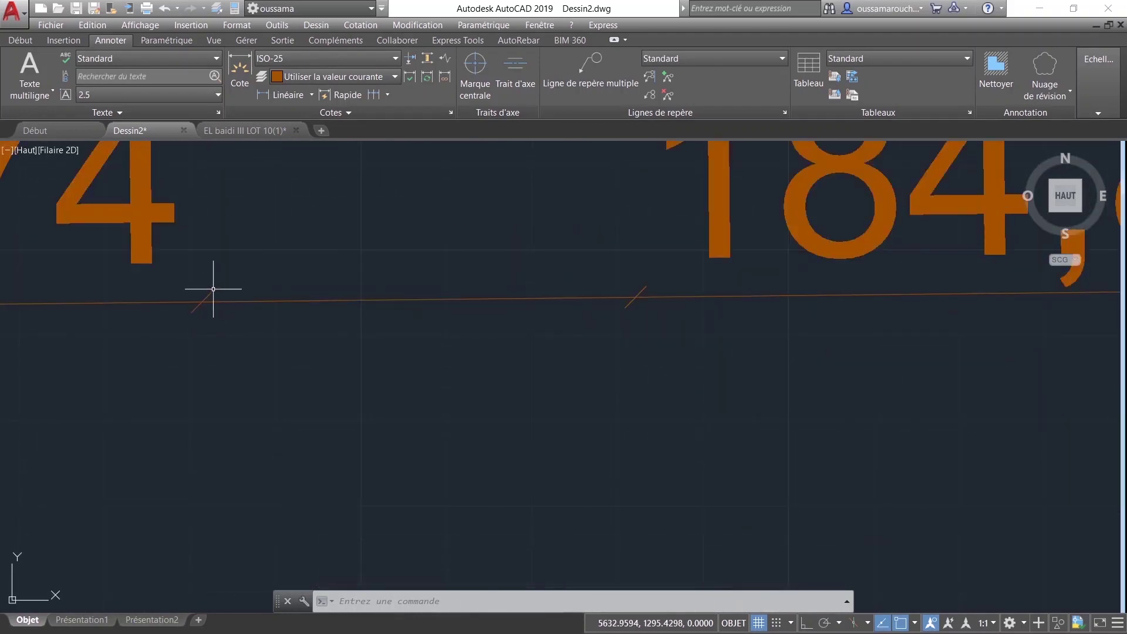
{"action": "scroll", "coordinate": [456, 365], "scroll_direction": "down", "scroll_amount": 3}
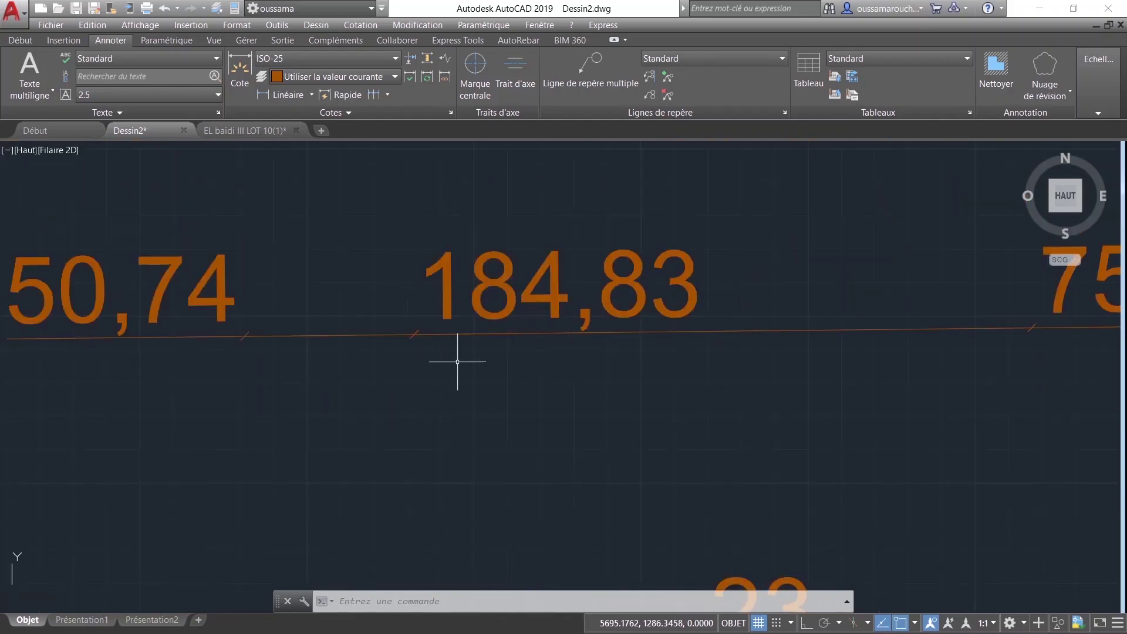
{"action": "scroll", "coordinate": [302, 357], "scroll_direction": "down", "scroll_amount": 3}
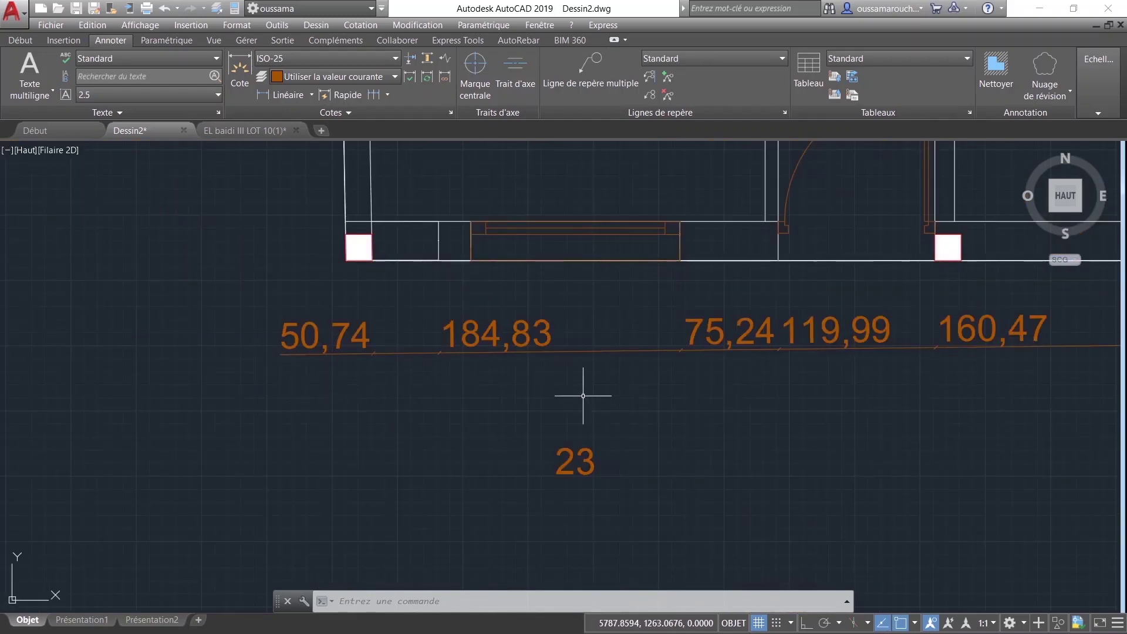
{"action": "scroll", "coordinate": [581, 377], "scroll_direction": "down", "scroll_amount": 2}
{"action": "scroll", "coordinate": [704, 378], "scroll_direction": "down", "scroll_amount": 2}
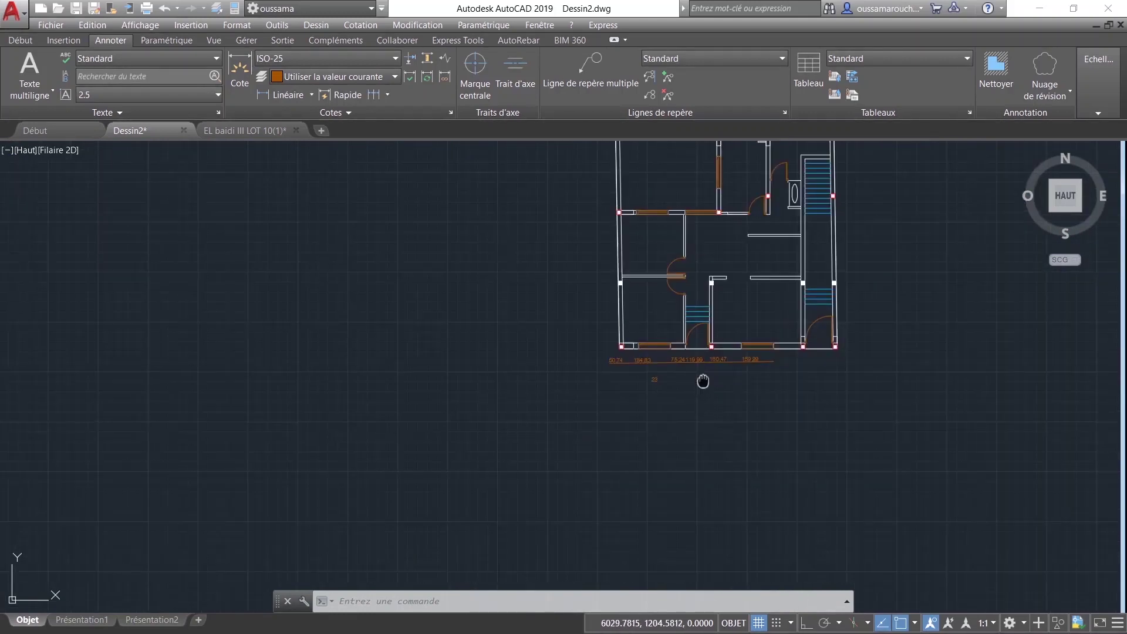
{"action": "middle_click_drag", "start_coordinate": [702, 379], "coordinate": [654, 457]}
{"action": "scroll", "coordinate": [701, 453], "scroll_direction": "up", "scroll_amount": 2}
{"action": "scroll", "coordinate": [700, 453], "scroll_direction": "up", "scroll_amount": 2}
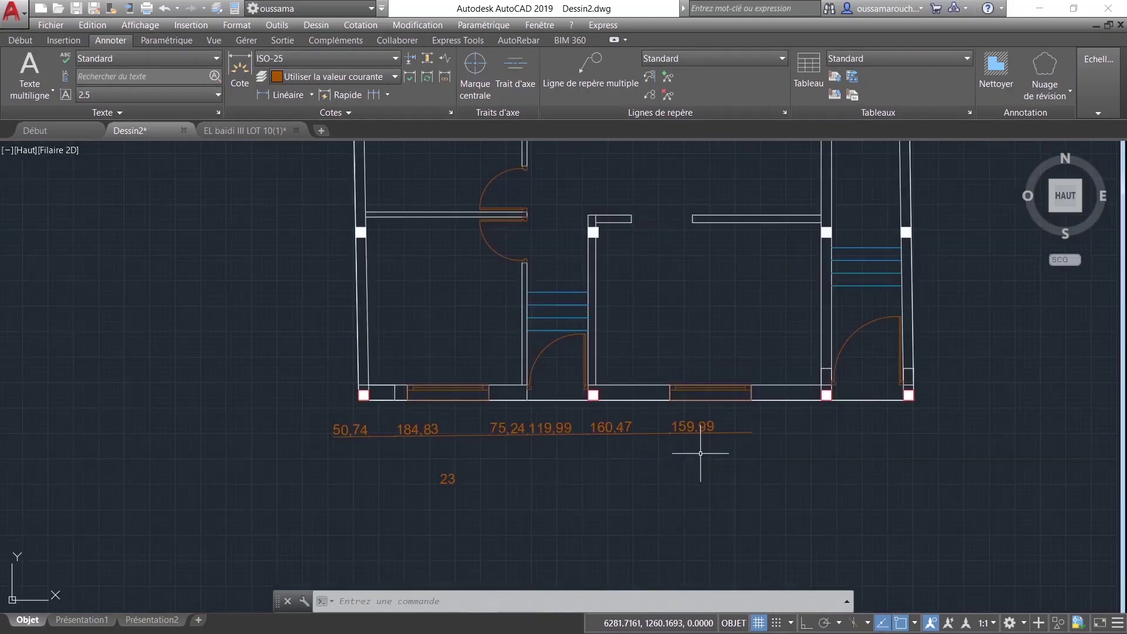
Step: Delete the row of dimensions and the 23 label below the plan
{"action": "left_click_drag", "start_coordinate": [769, 421], "coordinate": [303, 478]}
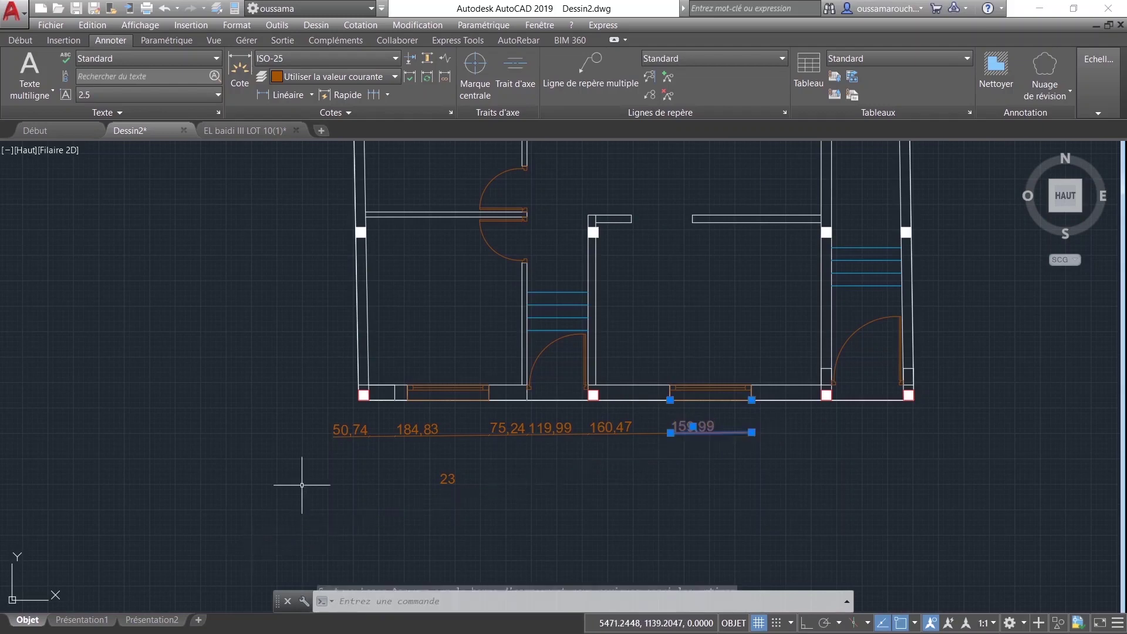
{"action": "key", "text": "Escape"}
{"action": "left_click", "coordinate": [776, 517]}
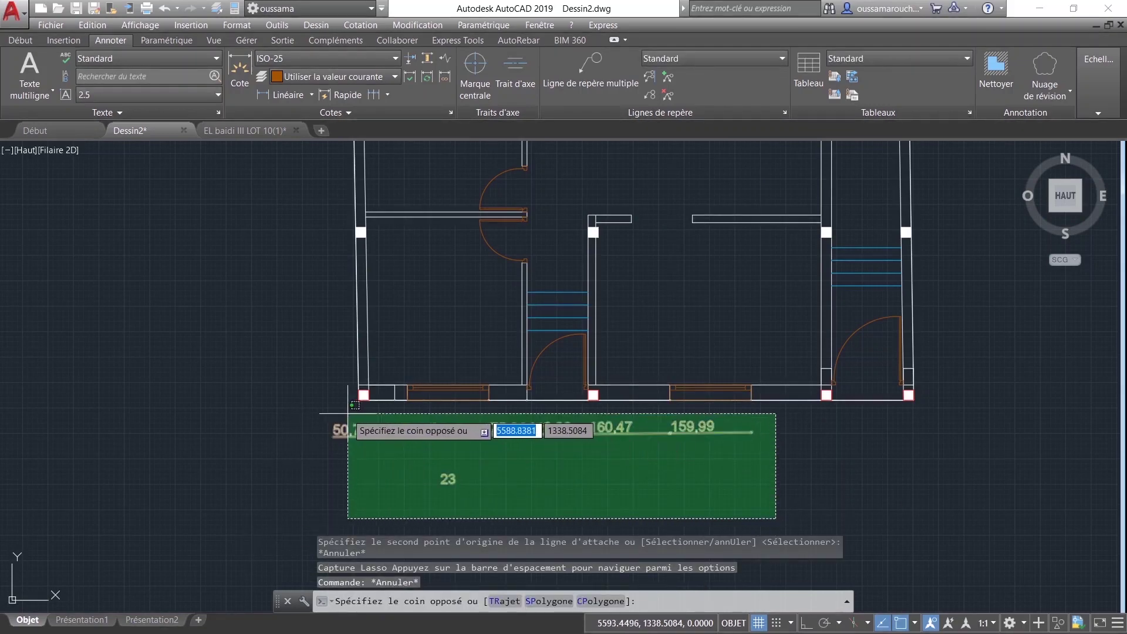
{"action": "left_click", "coordinate": [322, 385]}
{"action": "key", "text": "Delete"}
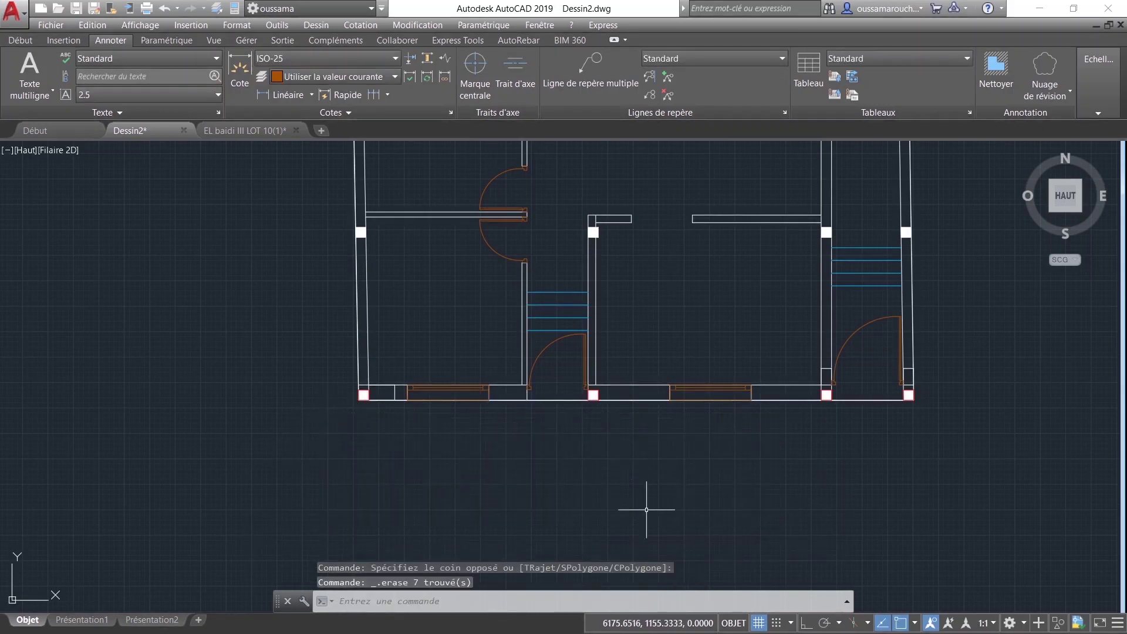
Step: Pan and zoom to bring the whole floor plan back into view
{"action": "scroll", "coordinate": [643, 522], "scroll_direction": "down", "scroll_amount": 2}
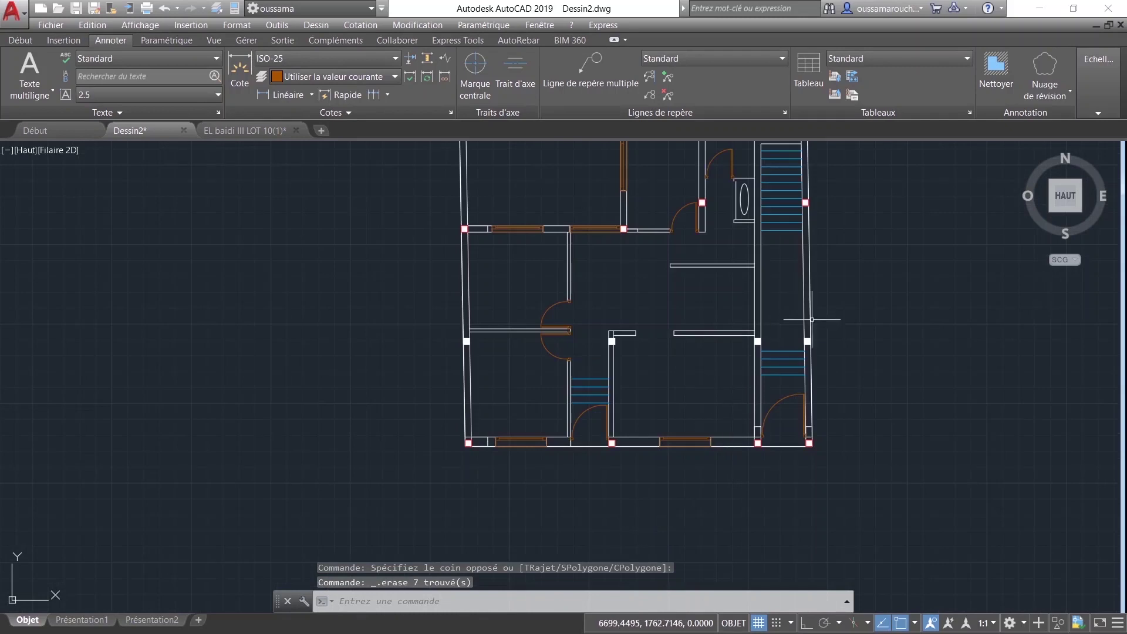
{"action": "mouse_move", "coordinate": [812, 320]}
{"action": "middle_mouse_down"}
{"action": "mouse_move", "coordinate": [810, 422]}
{"action": "mouse_move", "coordinate": [752, 475]}
{"action": "middle_mouse_up"}
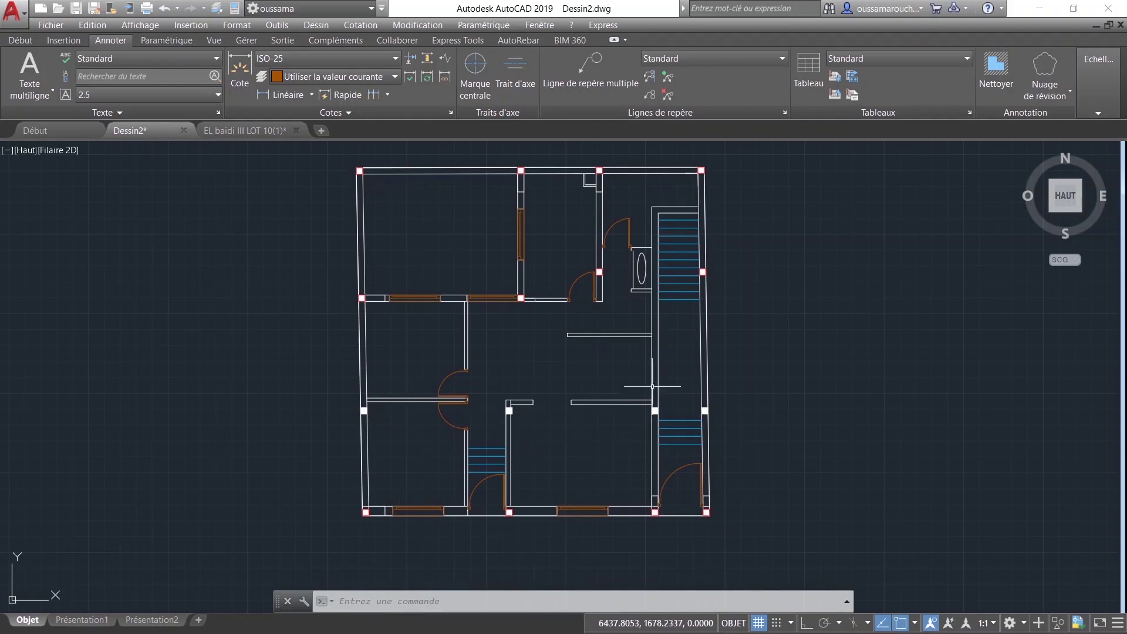
{"action": "scroll", "coordinate": [705, 406], "scroll_direction": "down", "scroll_amount": 2}
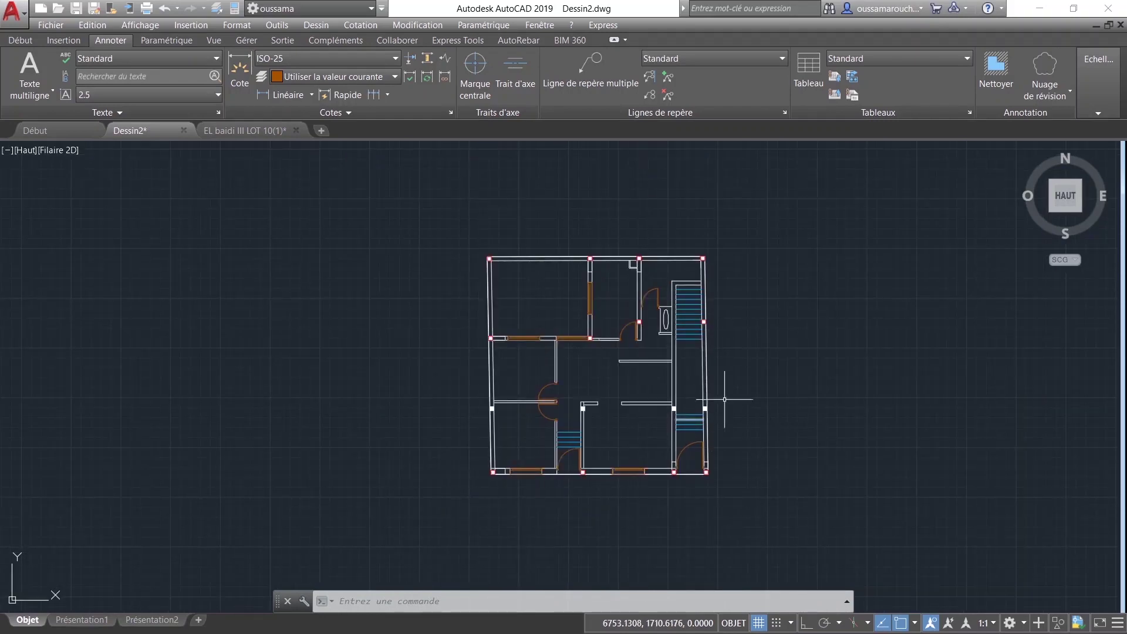
{"action": "scroll", "coordinate": [645, 393], "scroll_direction": "up", "scroll_amount": 2}
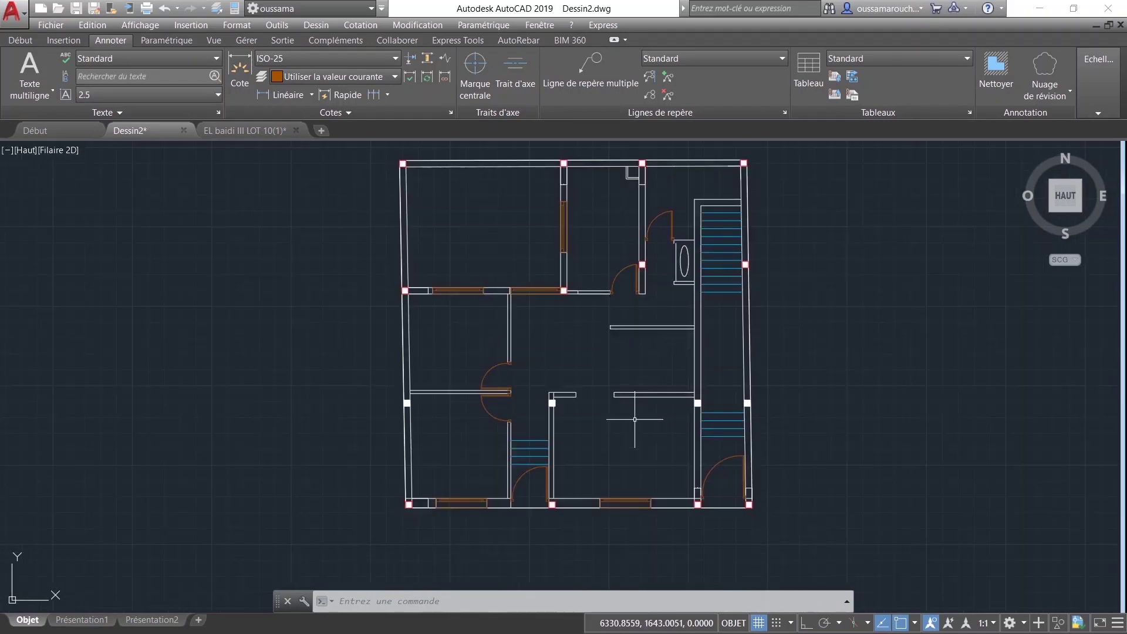
{"action": "middle_click_drag", "start_coordinate": [636, 416], "coordinate": [608, 443]}
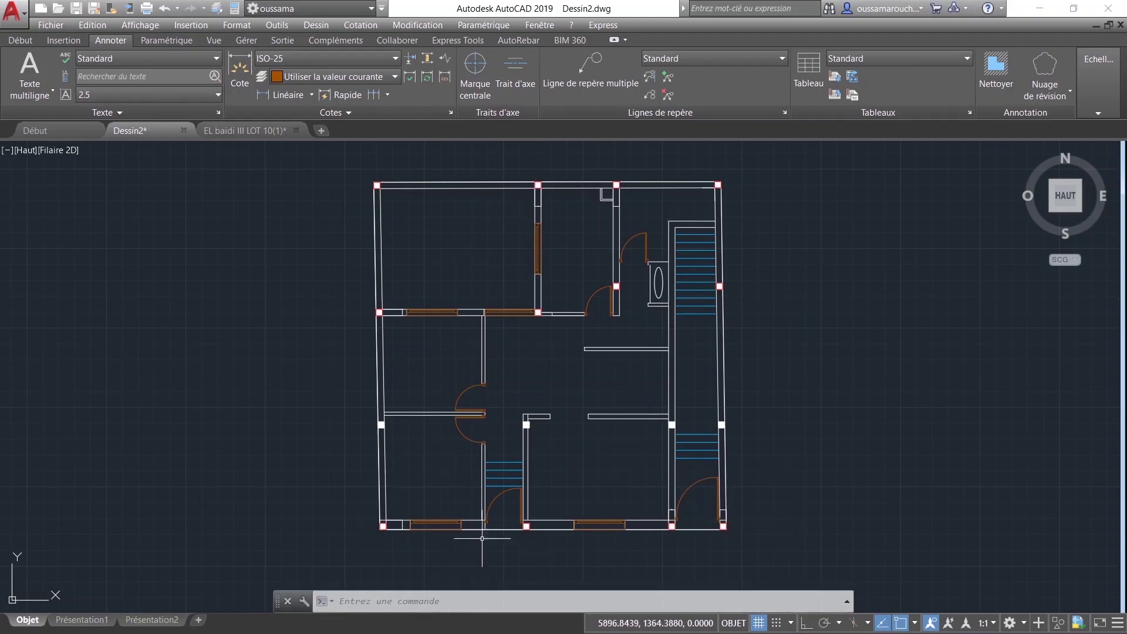
{"action": "middle_click_drag", "start_coordinate": [662, 561], "coordinate": [615, 461]}
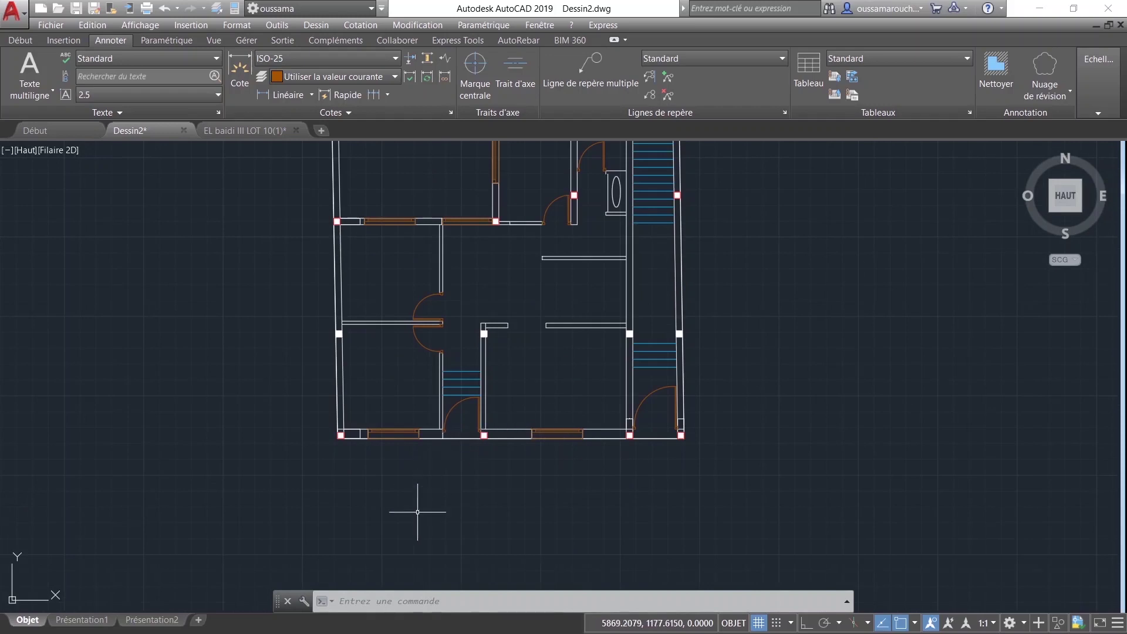
{"action": "middle_click_drag", "start_coordinate": [472, 315], "coordinate": [573, 474]}
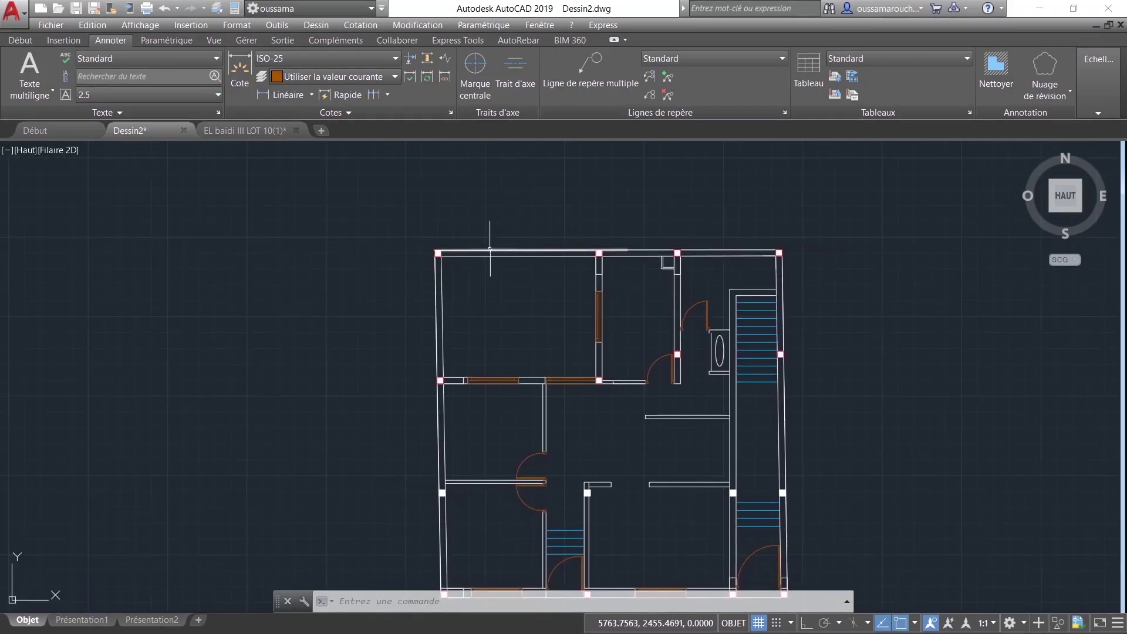
{"action": "scroll", "coordinate": [757, 267], "scroll_direction": "down", "scroll_amount": 2}
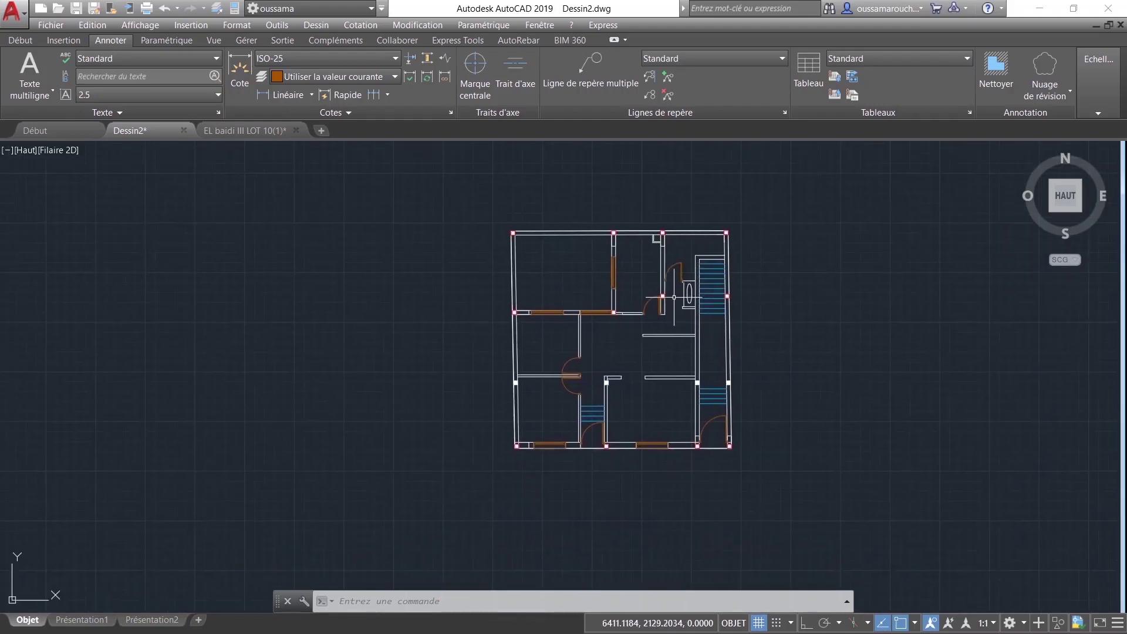
{"action": "scroll", "coordinate": [459, 299], "scroll_direction": "up", "scroll_amount": 2}
{"action": "middle_click_drag", "start_coordinate": [595, 359], "coordinate": [571, 316]}
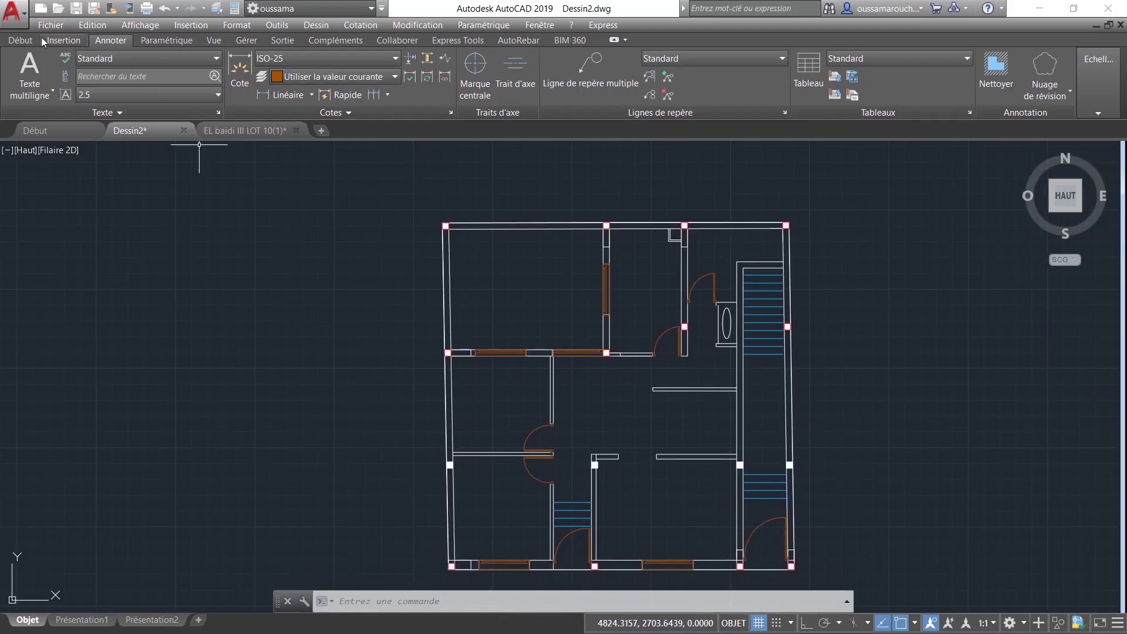
Step: Make poteaux the current layer
{"action": "left_click", "coordinate": [21, 40]}
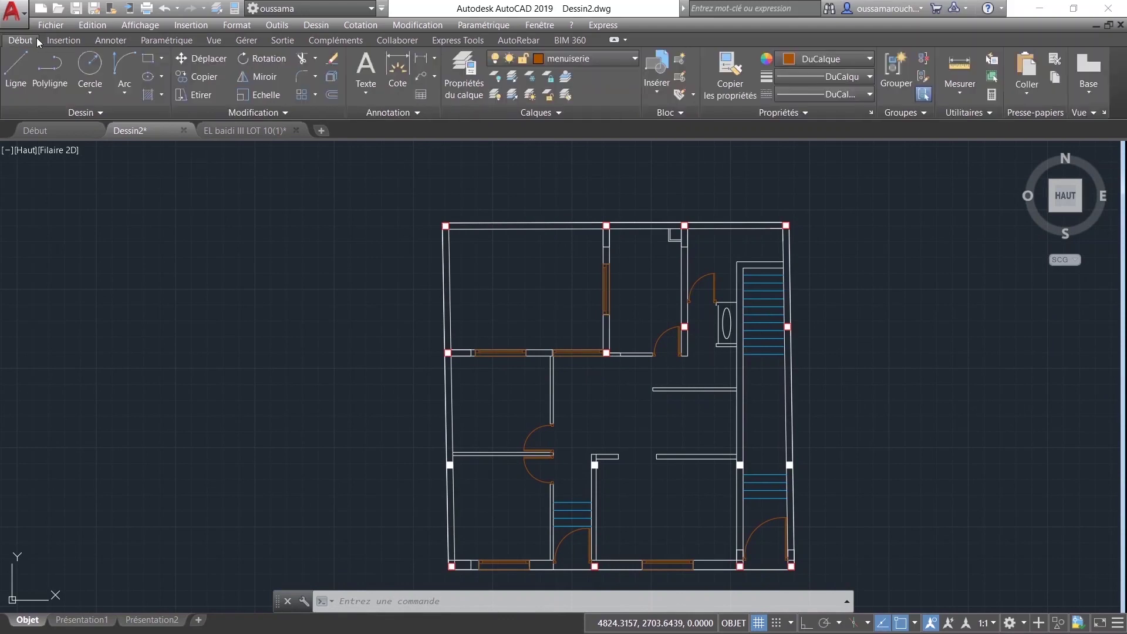
{"action": "left_click", "coordinate": [618, 61]}
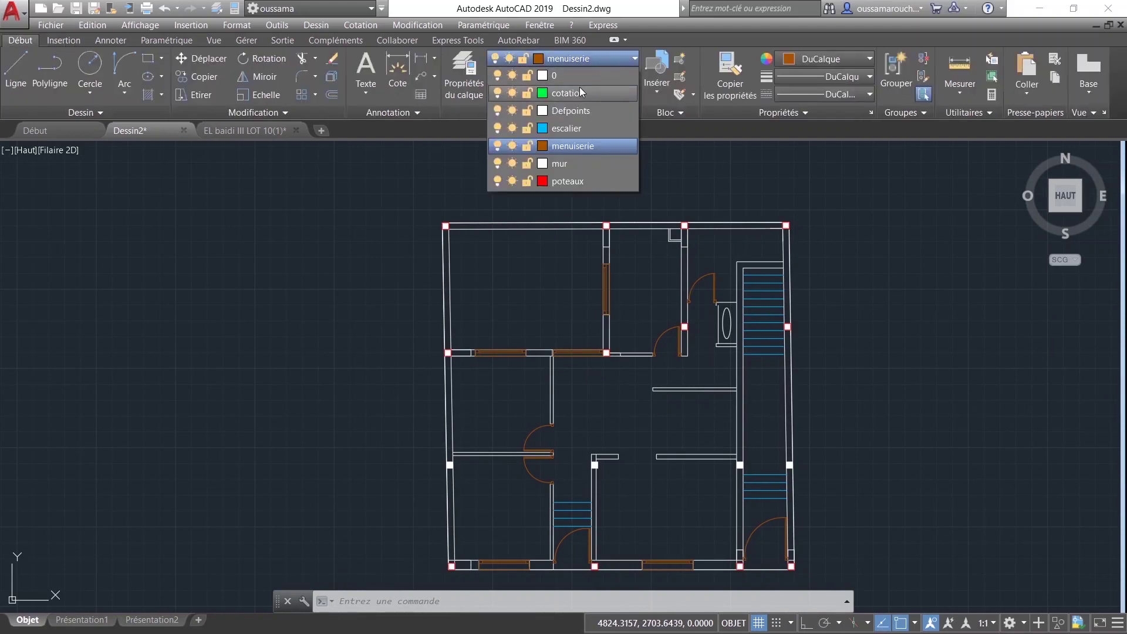
{"action": "left_click", "coordinate": [579, 182]}
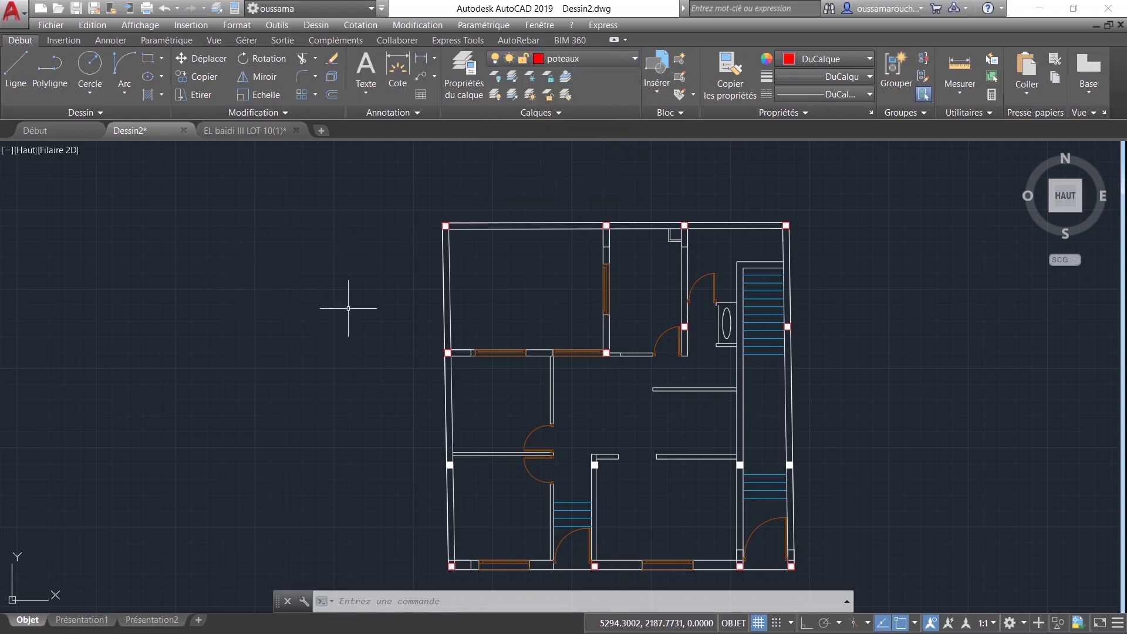
Step: Draw a 25 by 25 rectangle in empty space beside the floor plan
{"action": "middle_click_drag", "start_coordinate": [348, 308], "coordinate": [309, 330]}
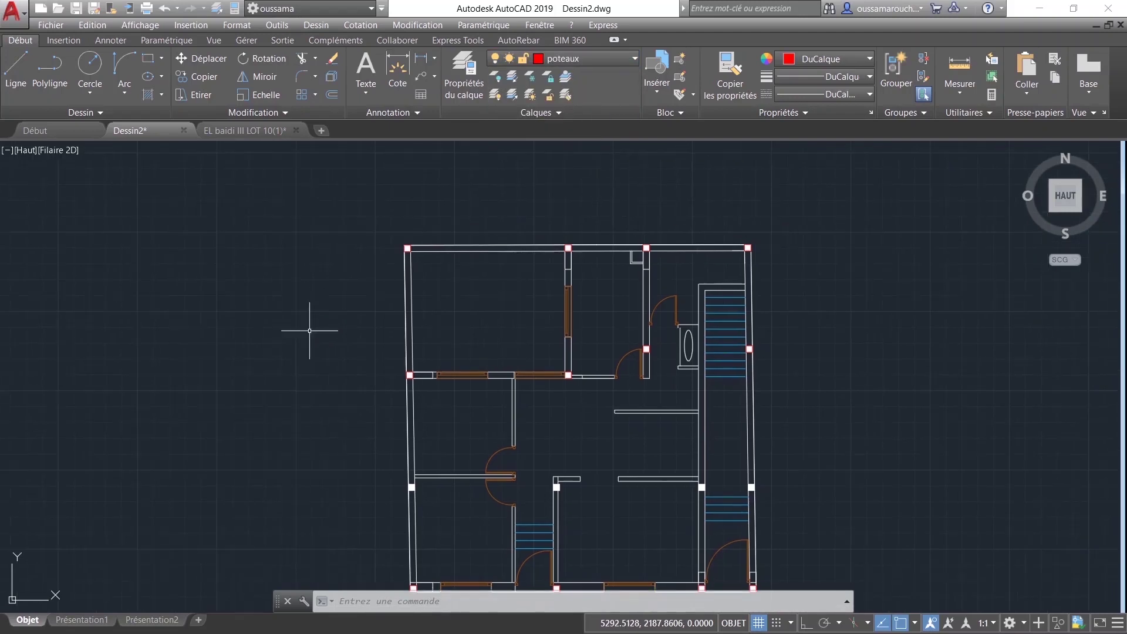
{"action": "left_click", "coordinate": [149, 60]}
{"action": "left_click", "coordinate": [168, 302]}
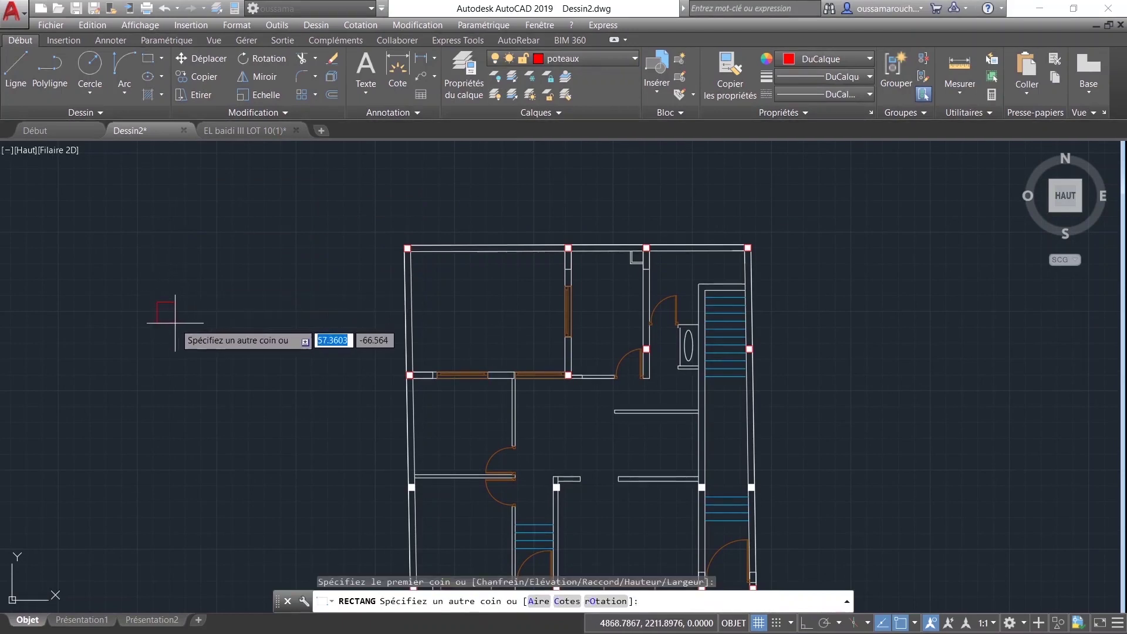
{"action": "scroll", "coordinate": [173, 317], "scroll_direction": "up", "scroll_amount": 2}
{"action": "scroll", "coordinate": [178, 322], "scroll_direction": "up", "scroll_amount": 3}
{"action": "type", "text": "2"}
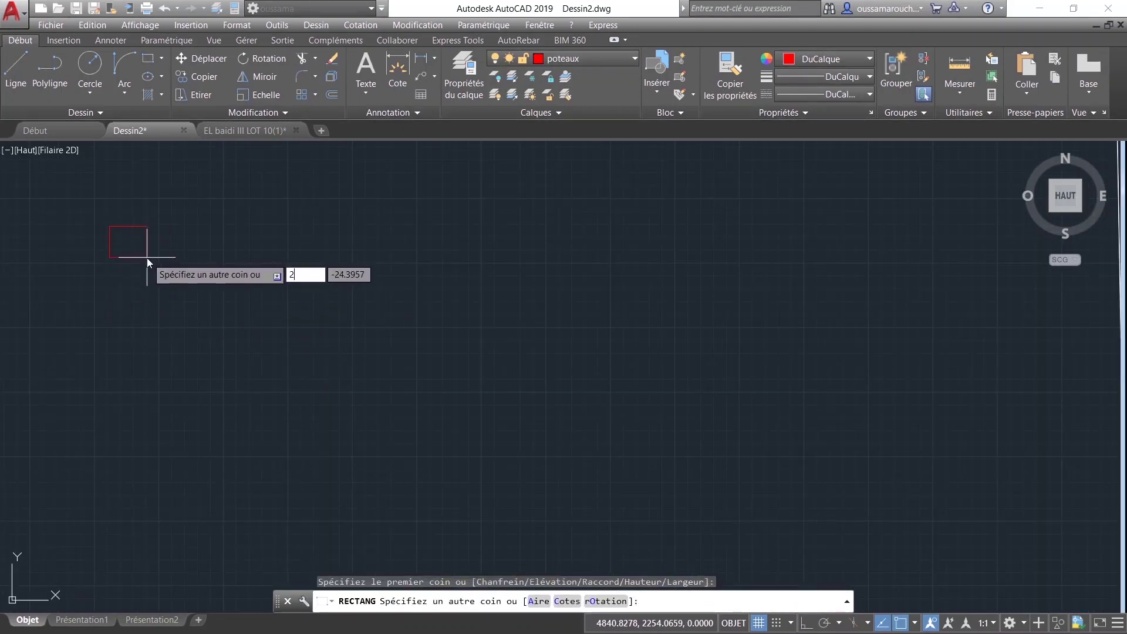
{"action": "type", "text": "5"}
{"action": "key", "text": "Tab"}
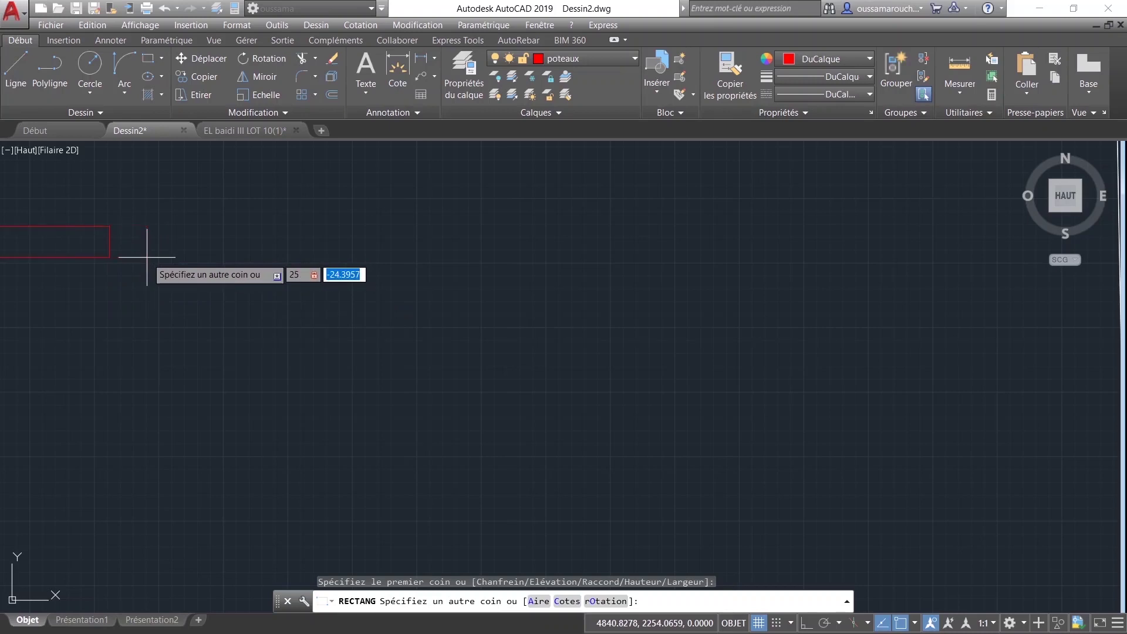
{"action": "type", "text": "25"}
{"action": "key", "text": "Return"}
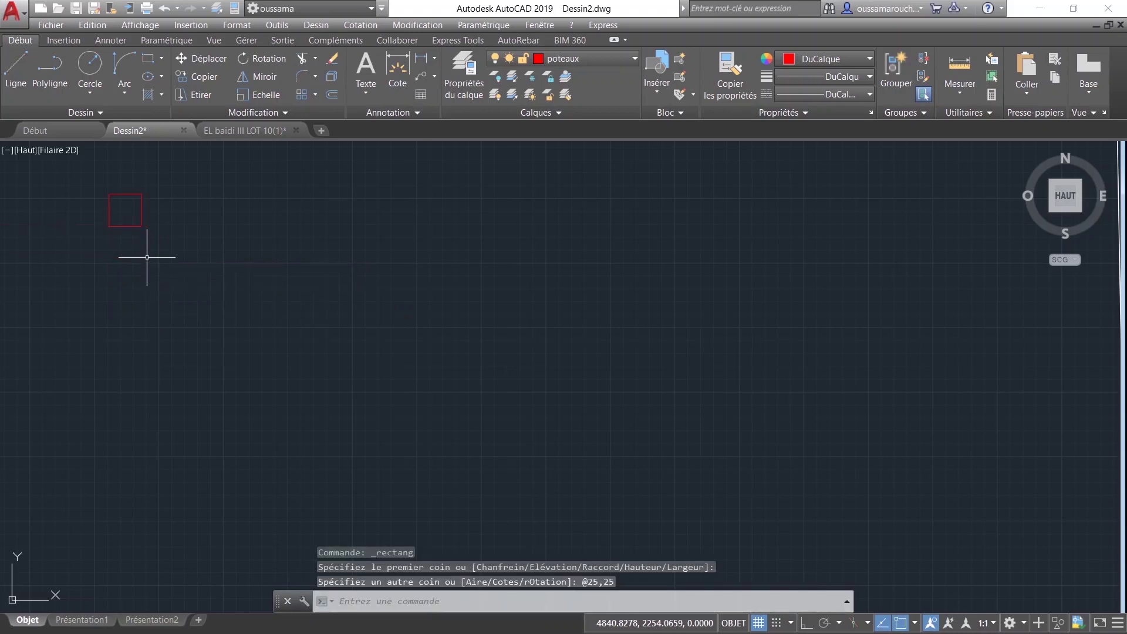
Step: Fill the square with a SOLID hatch whose colour follows the red layer
{"action": "left_click", "coordinate": [148, 94]}
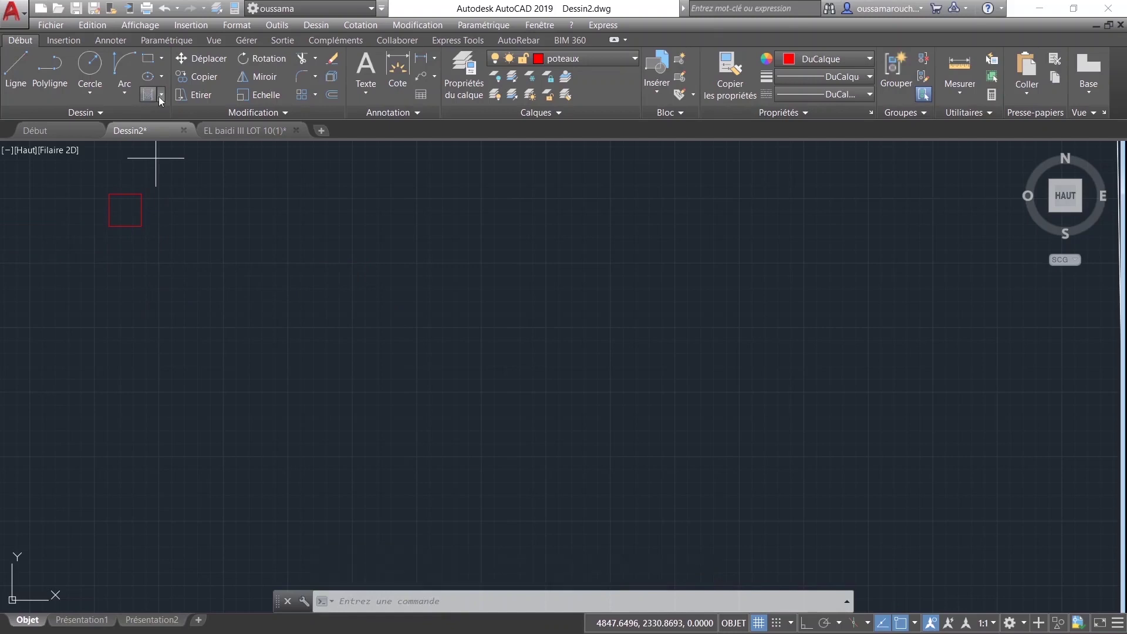
{"action": "left_click", "coordinate": [175, 71]}
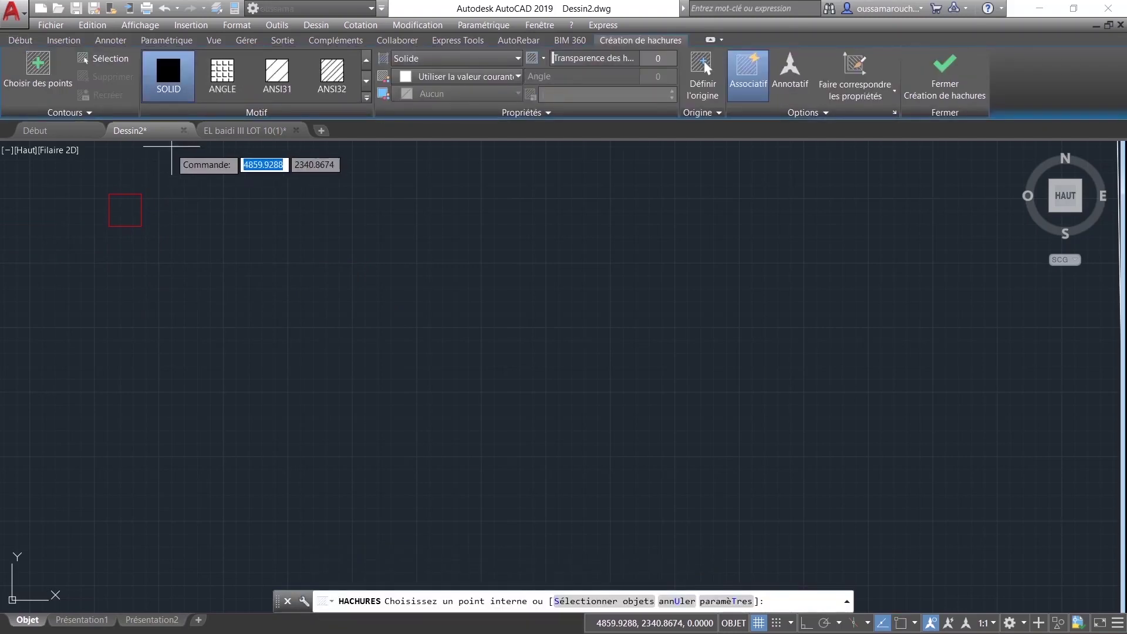
{"action": "left_click", "coordinate": [485, 77]}
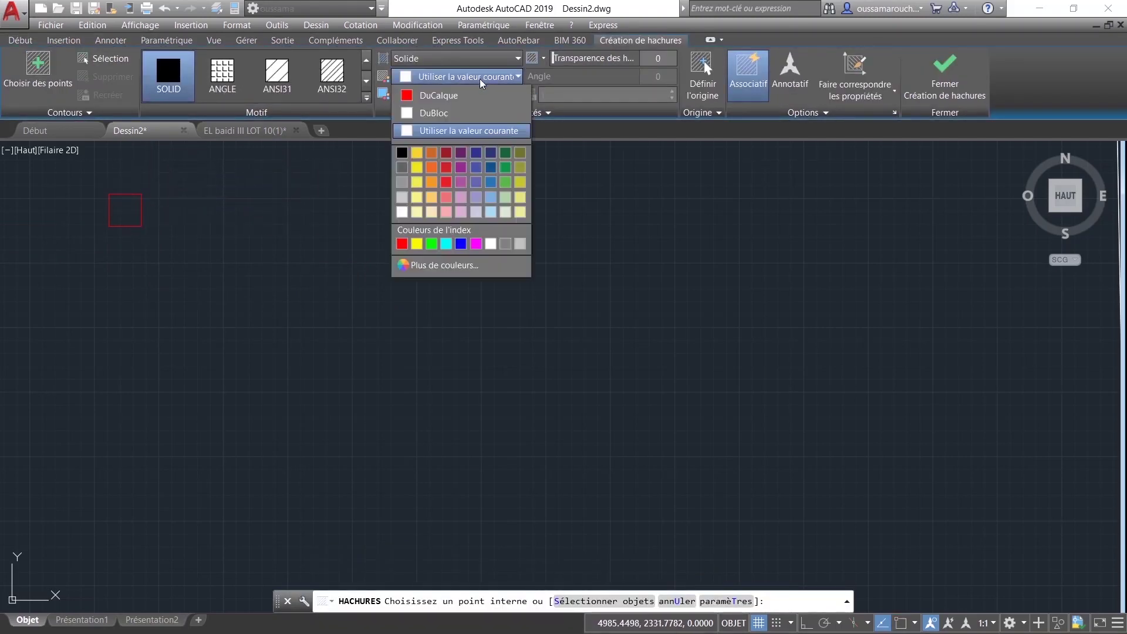
{"action": "left_click", "coordinate": [434, 95]}
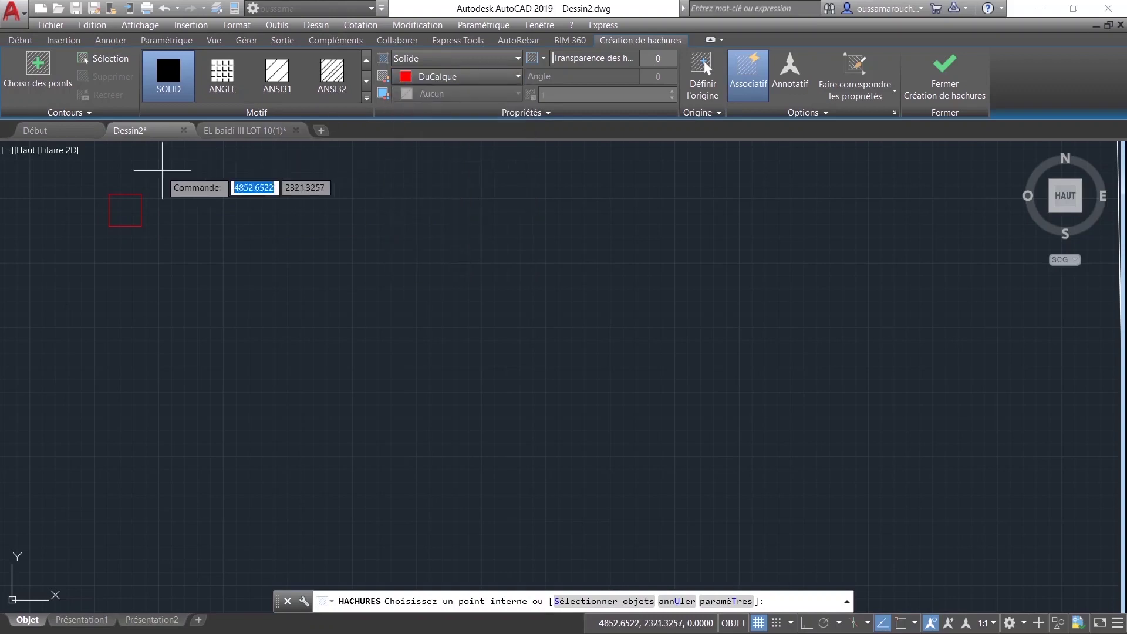
{"action": "key", "text": "Escape"}
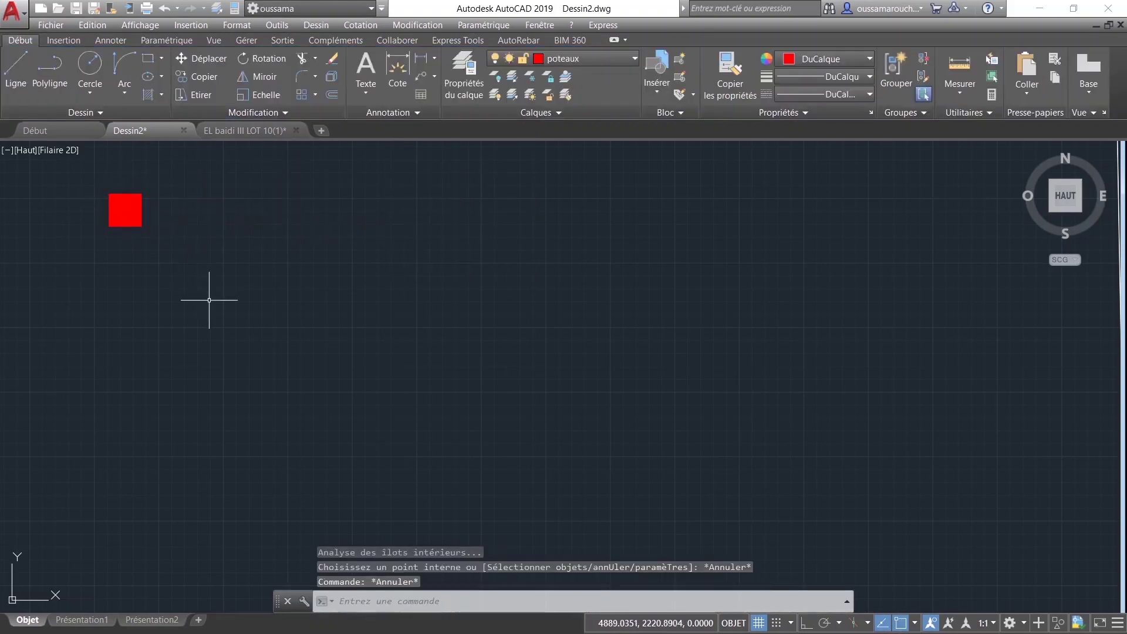
{"action": "scroll", "coordinate": [209, 302], "scroll_direction": "down", "scroll_amount": 2}
{"action": "middle_click_drag", "start_coordinate": [215, 306], "coordinate": [296, 405]}
{"action": "left_click", "coordinate": [314, 413]}
Step: Start the BLOC command and select the red square with its hatch
{"action": "left_click", "coordinate": [170, 244]}
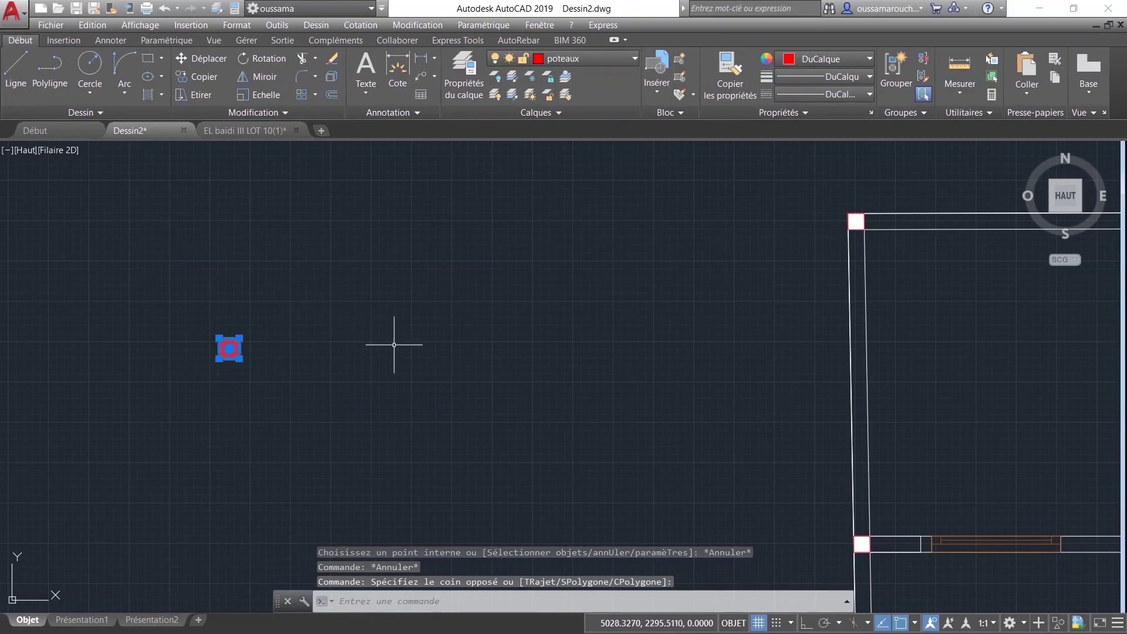
{"action": "key", "text": "Escape"}
{"action": "type", "text": "blo"}
{"action": "key", "text": "Escape"}
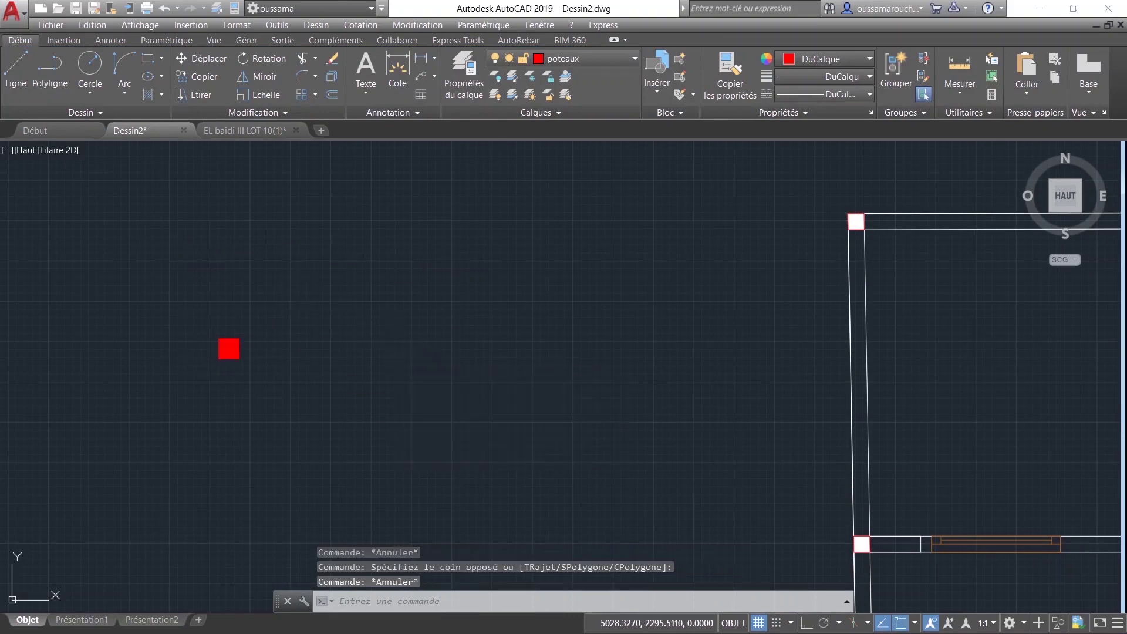
{"action": "type", "text": "bloc"}
{"action": "key", "text": "Return"}
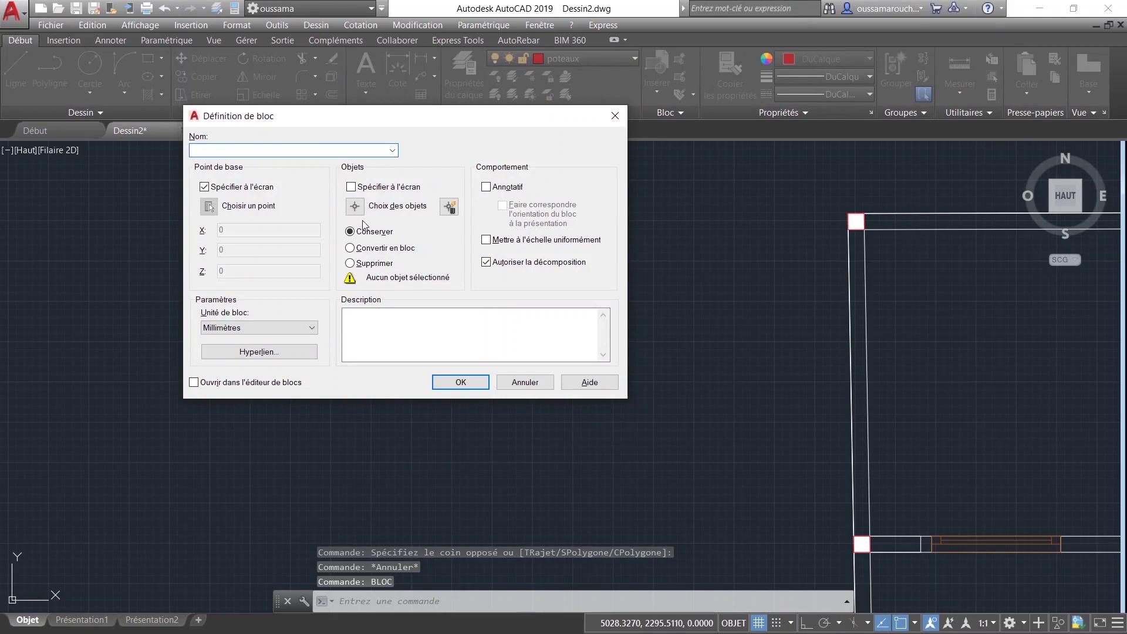
{"action": "left_click", "coordinate": [354, 206]}
{"action": "left_click", "coordinate": [327, 284]}
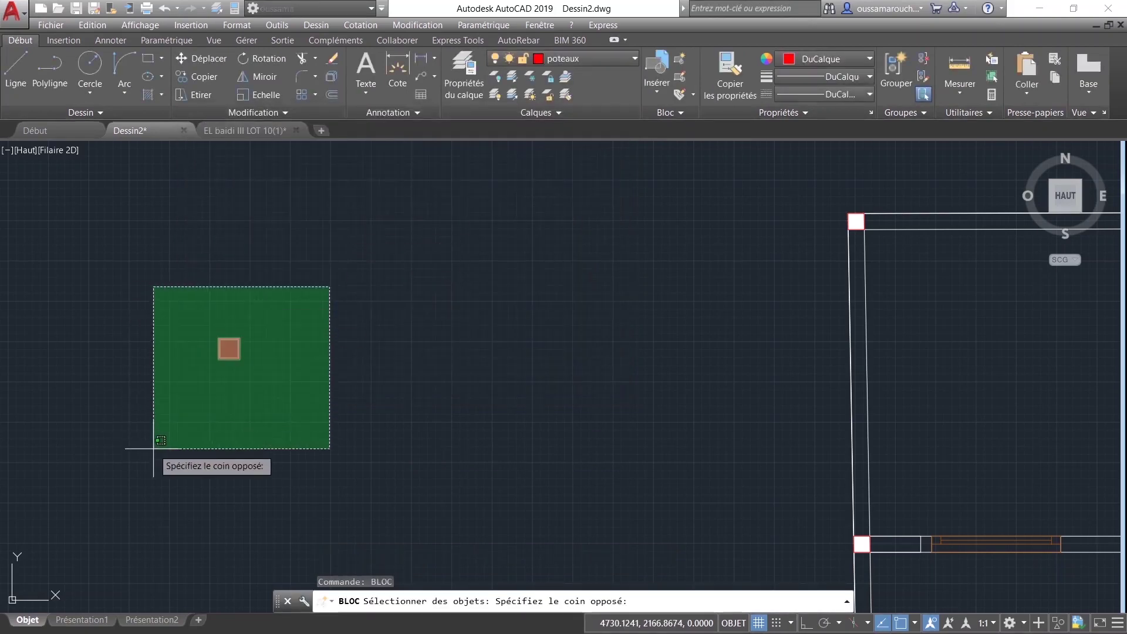
{"action": "left_click", "coordinate": [154, 450]}
{"action": "key", "text": "Return"}
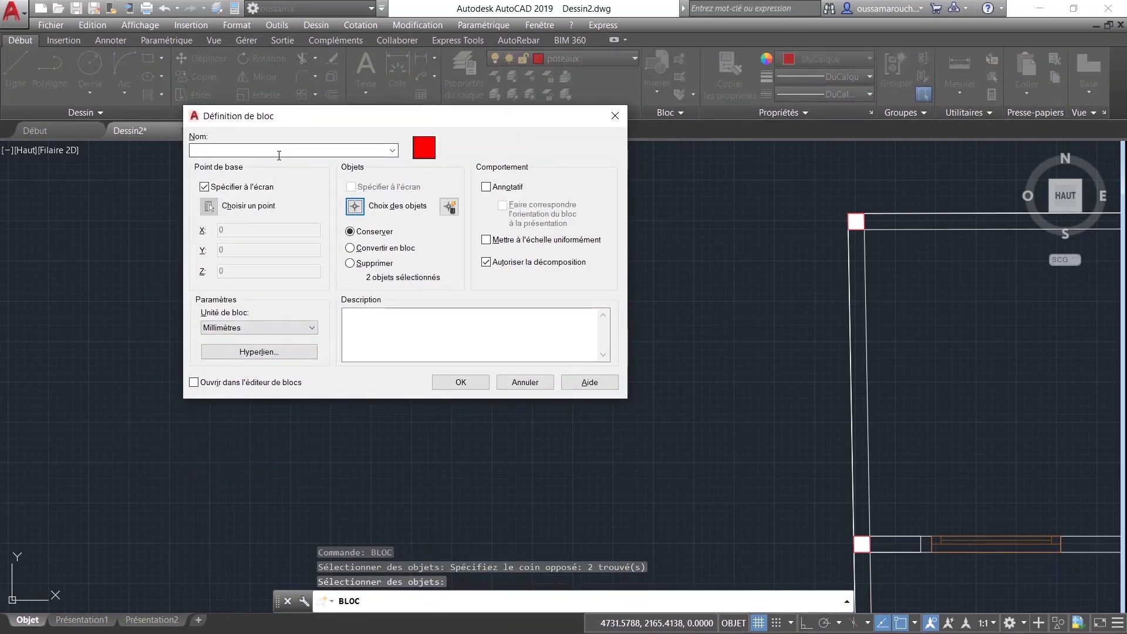
Step: Name the block 'poteau 25x25', confirm it, and pick its base point
{"action": "type", "text": "poteau 25x25"}
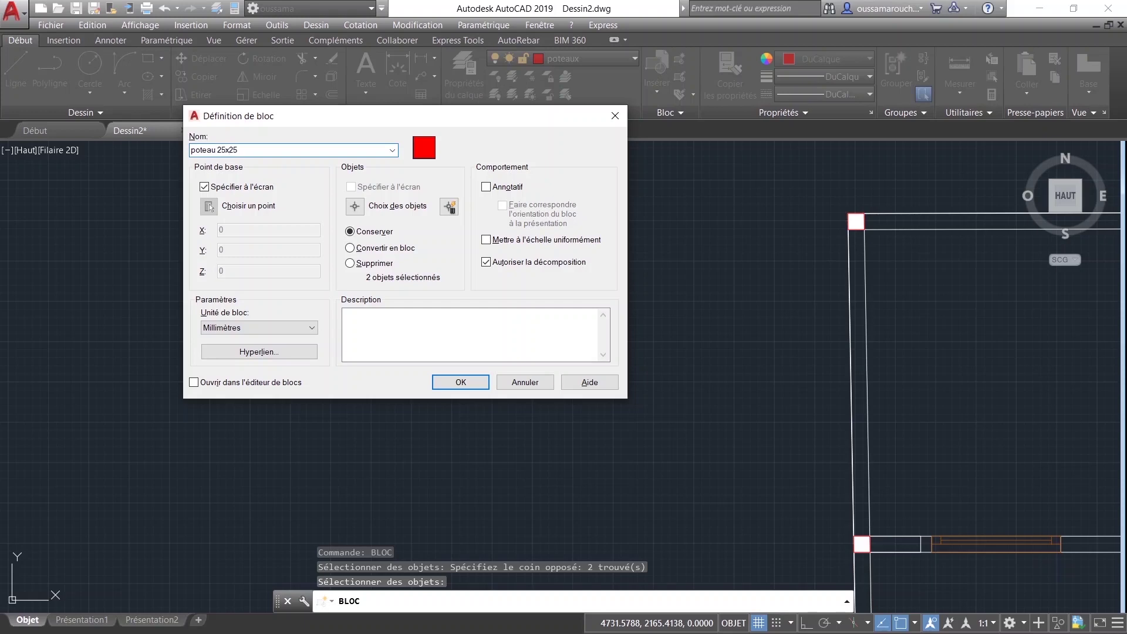
{"action": "left_click", "coordinate": [470, 392]}
{"action": "left_click", "coordinate": [216, 363]}
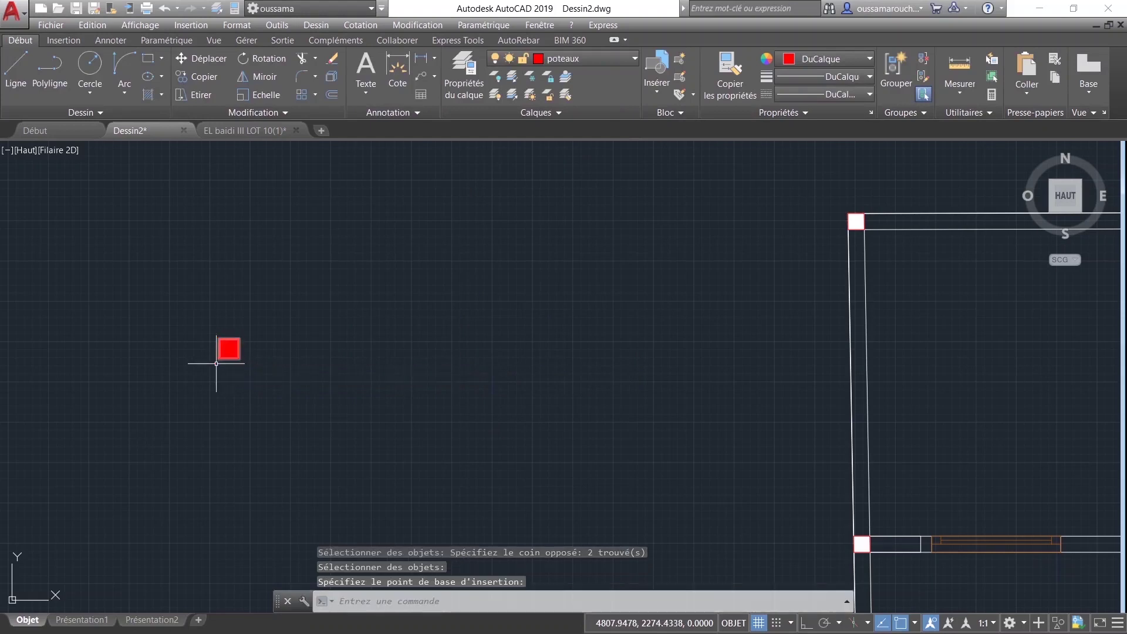
{"action": "left_click", "coordinate": [216, 350]}
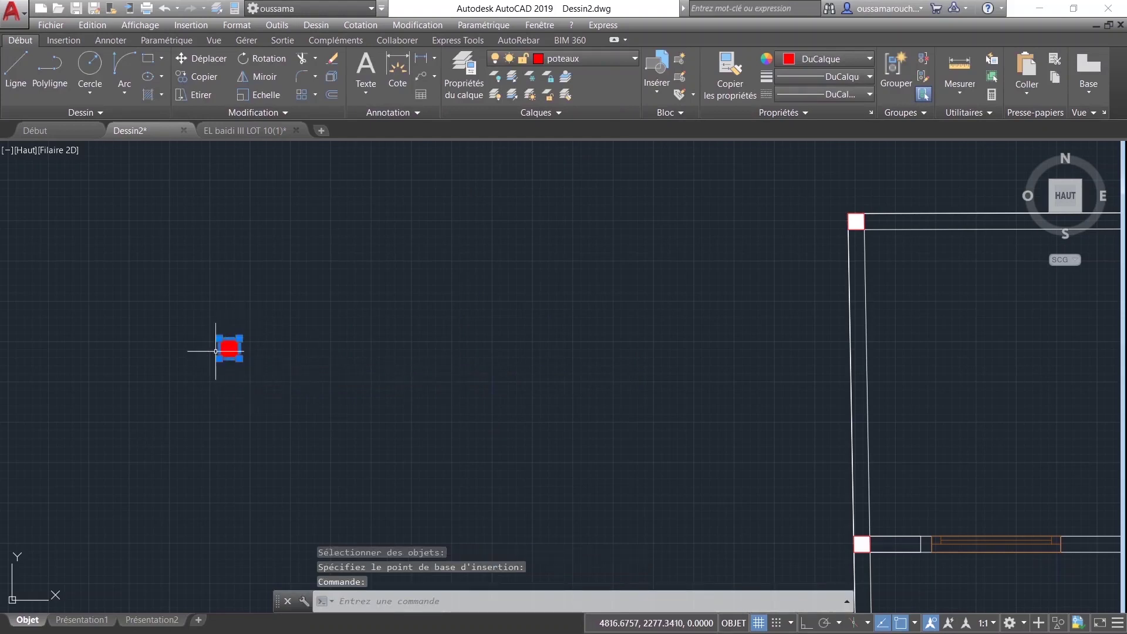
{"action": "scroll", "coordinate": [217, 352], "scroll_direction": "up", "scroll_amount": 5}
{"action": "left_click", "coordinate": [247, 327]}
Step: Select and clear the red square a few times
{"action": "key", "text": "Escape"}
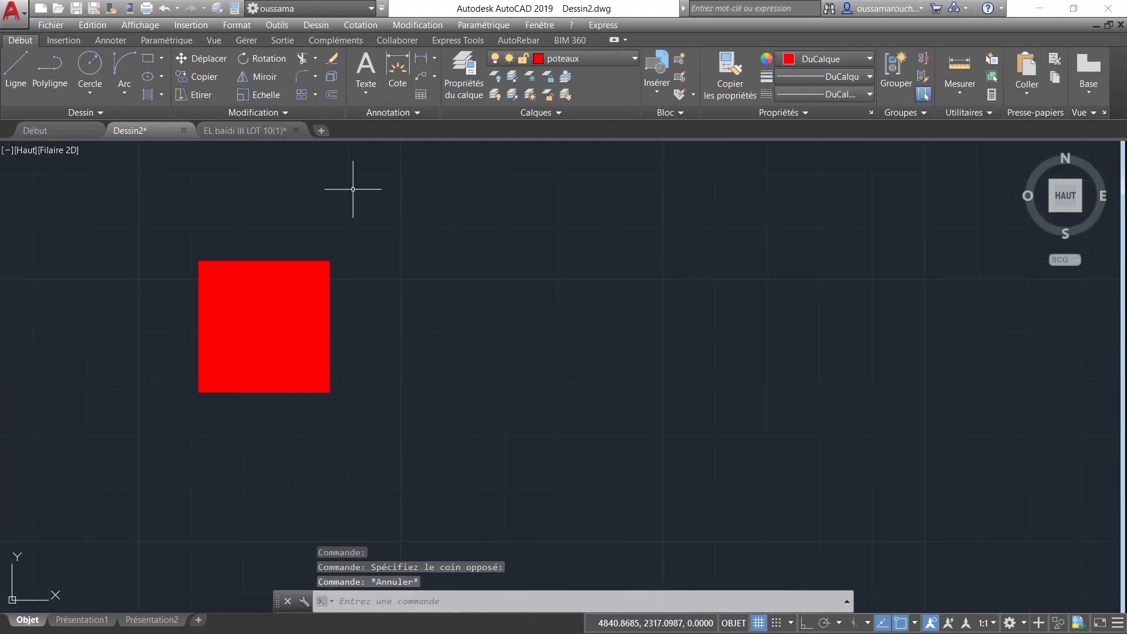
{"action": "left_click", "coordinate": [353, 189]}
{"action": "left_click", "coordinate": [152, 405]}
{"action": "key", "text": "Escape"}
{"action": "scroll", "coordinate": [300, 446], "scroll_direction": "down", "scroll_amount": 4}
{"action": "left_click", "coordinate": [299, 445]}
{"action": "left_click", "coordinate": [287, 389]}
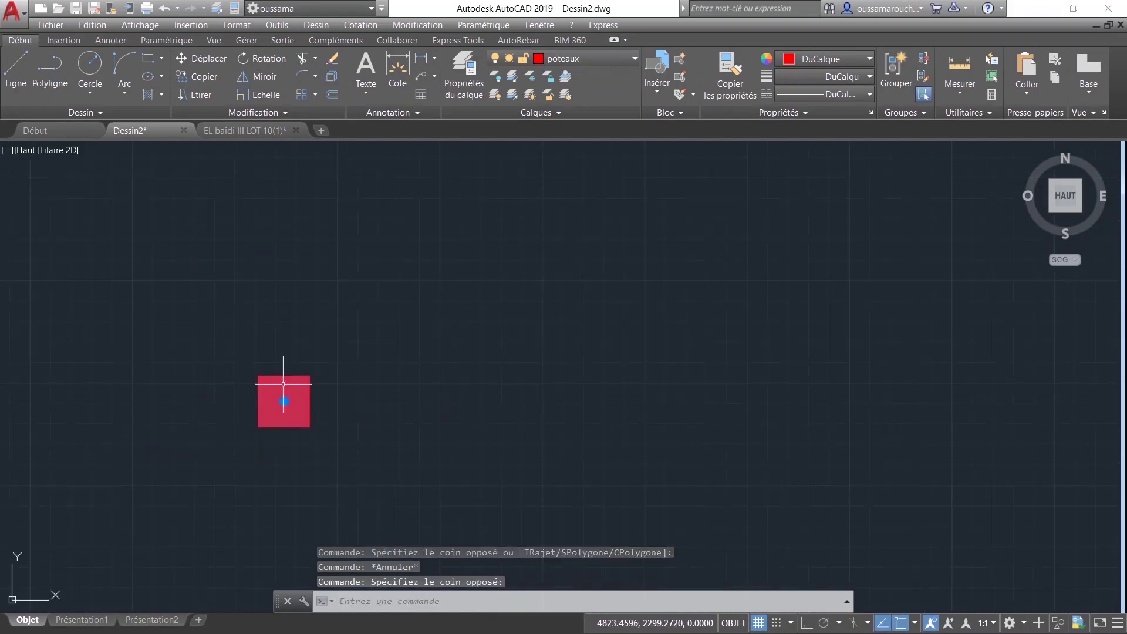
{"action": "key", "text": "Escape"}
{"action": "left_click", "coordinate": [440, 382]}
Step: Run INSERER, choose the poteau 25x25 block and confirm it for insertion
{"action": "type", "text": "i"}
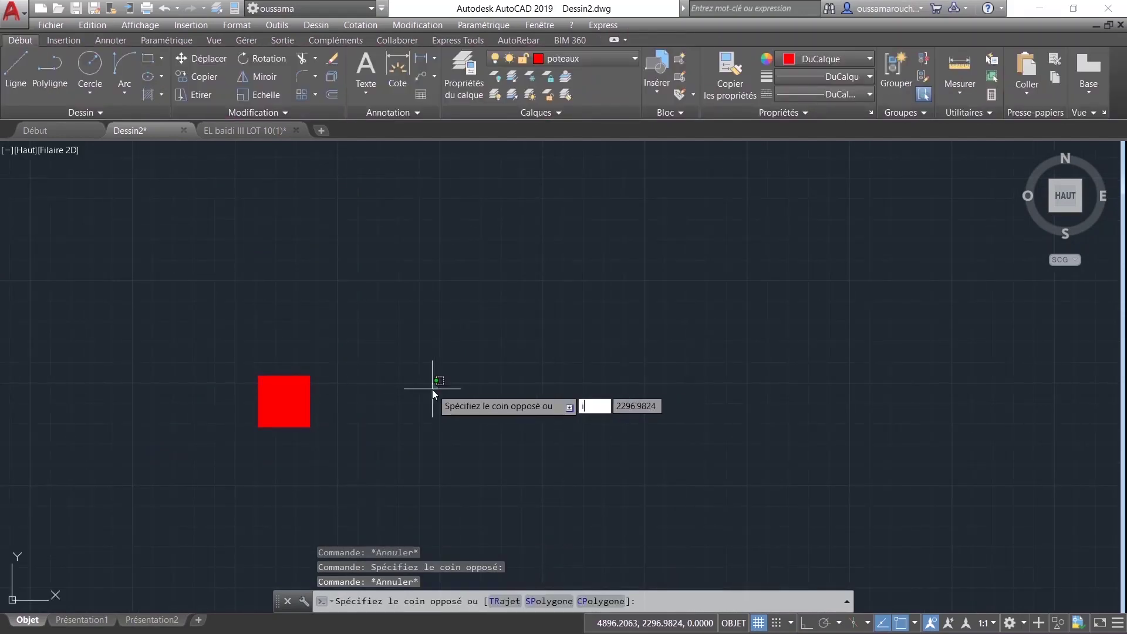
{"action": "type", "text": "nsere"}
{"action": "key", "text": "Return"}
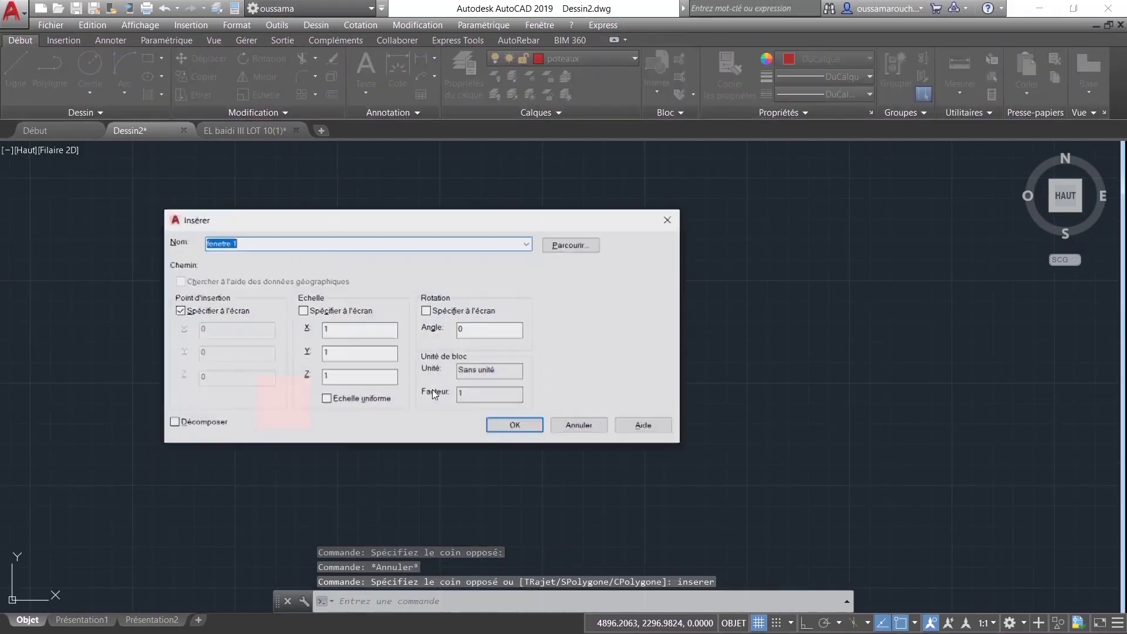
{"action": "left_click", "coordinate": [527, 243]}
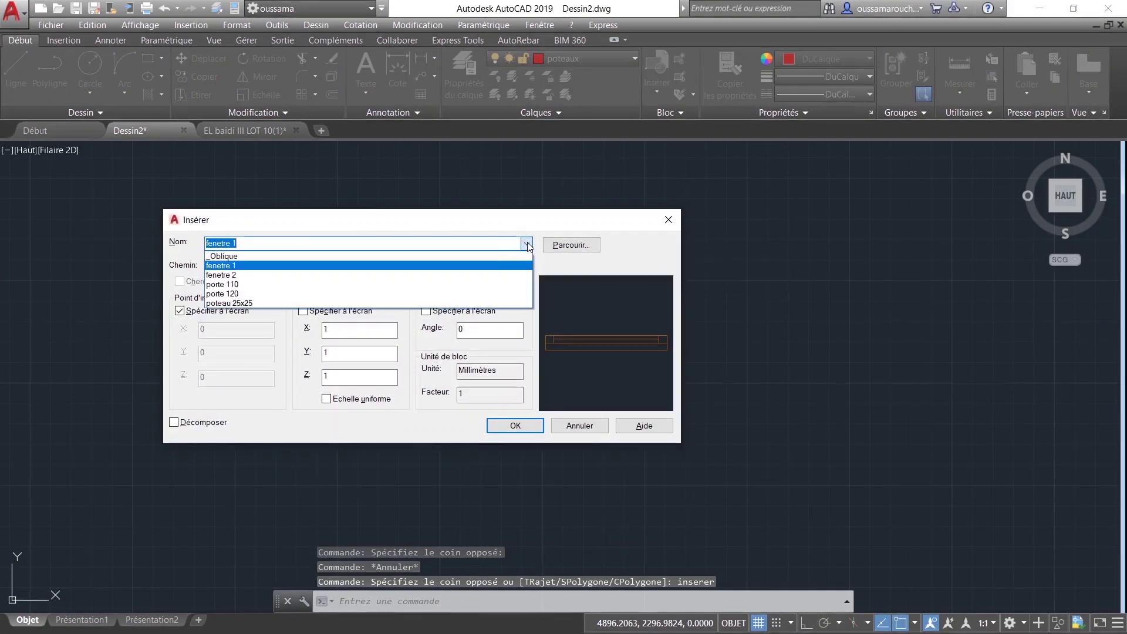
{"action": "key", "text": "Escape"}
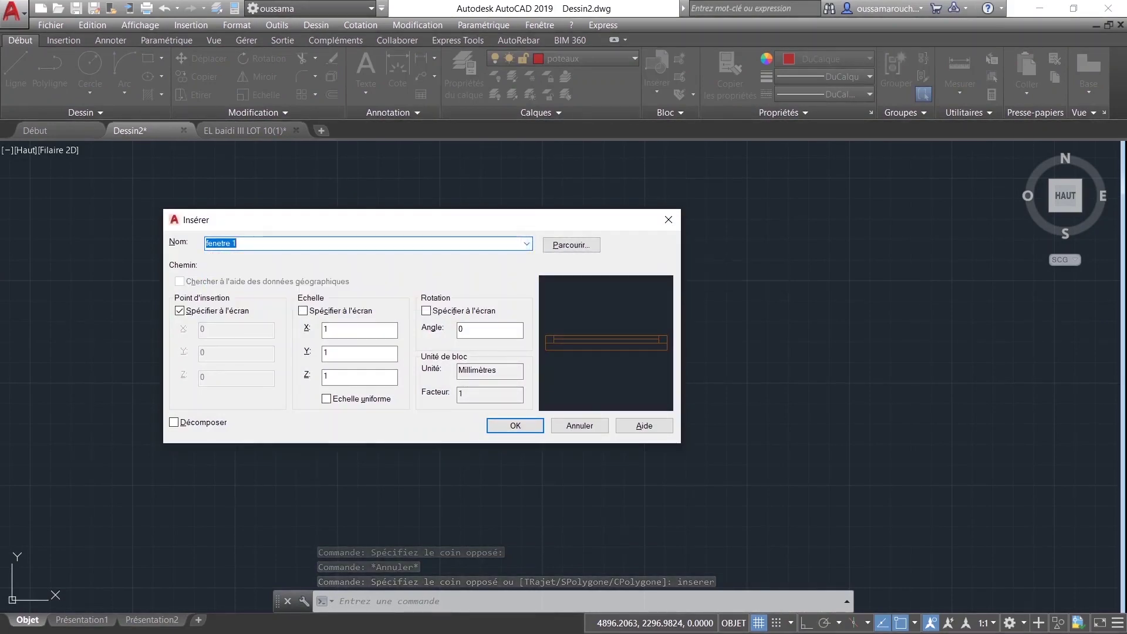
{"action": "left_click", "coordinate": [526, 243]}
{"action": "left_click", "coordinate": [404, 298]}
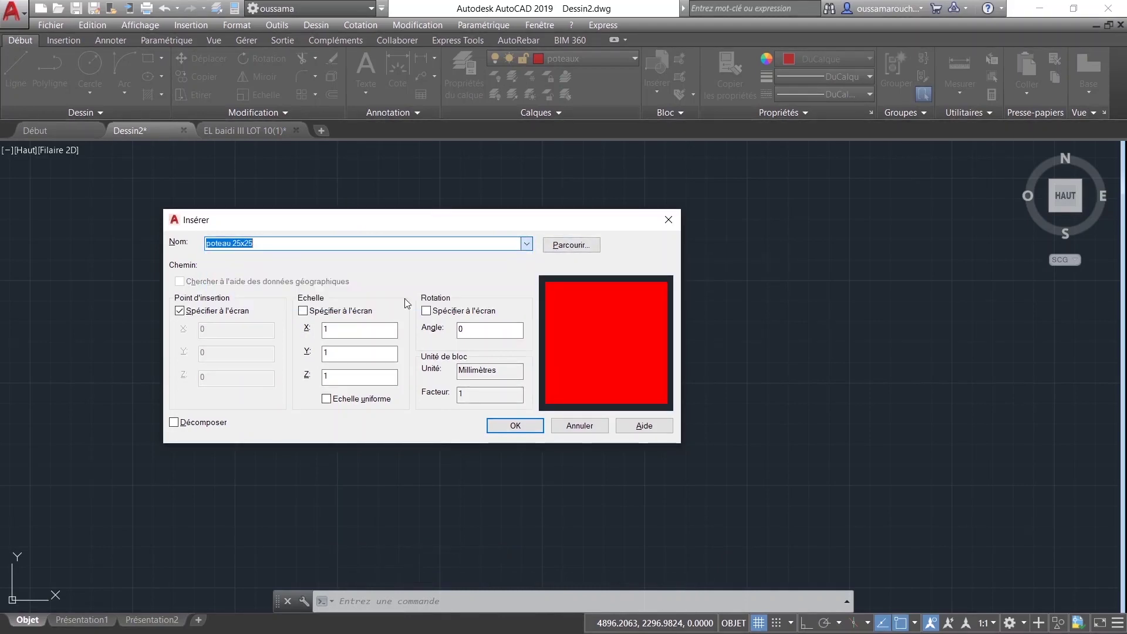
{"action": "left_click", "coordinate": [516, 426]}
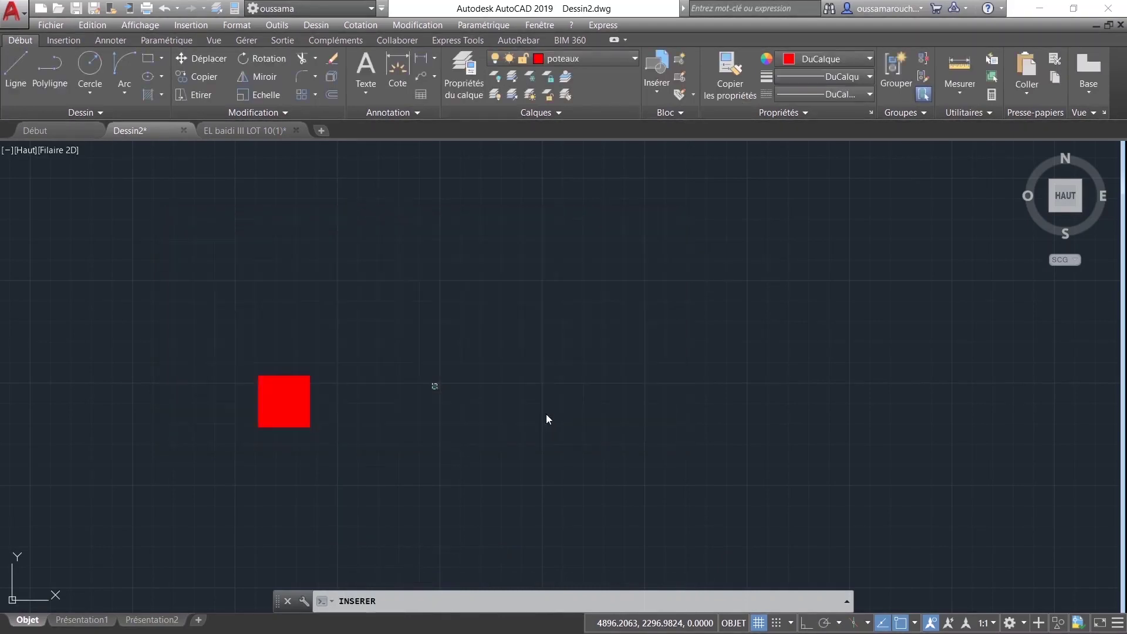
Step: Finish placing the poteau 25x25 block and select the newly placed red square
{"action": "key", "text": "Escape"}
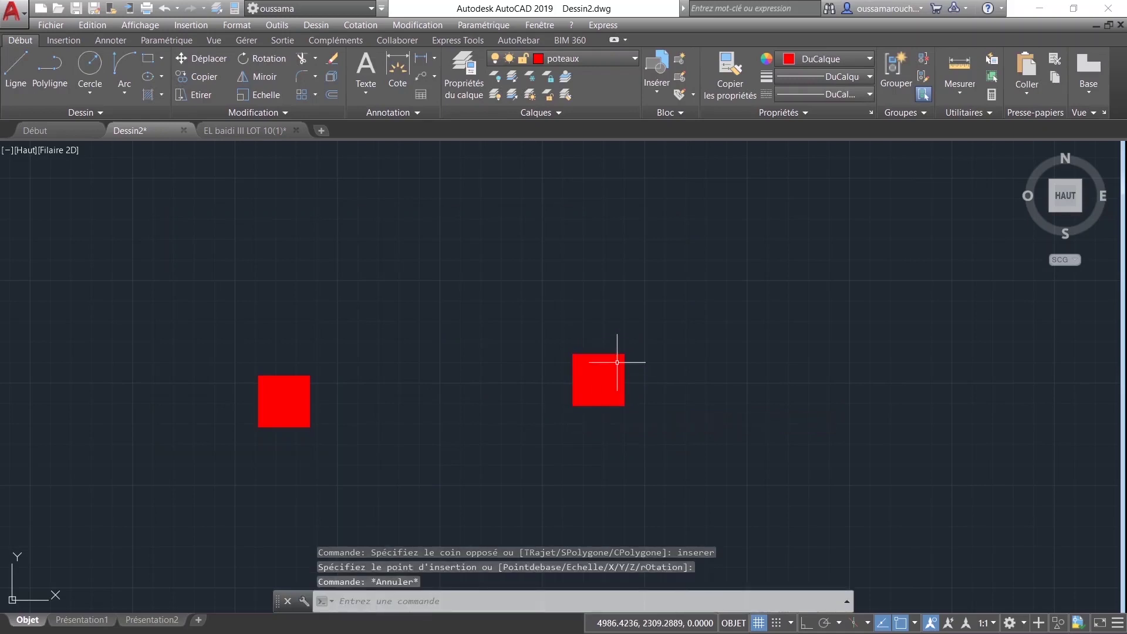
{"action": "left_click", "coordinate": [613, 349]}
{"action": "key", "text": "Escape"}
{"action": "scroll", "coordinate": [635, 416], "scroll_direction": "down", "scroll_amount": 3}
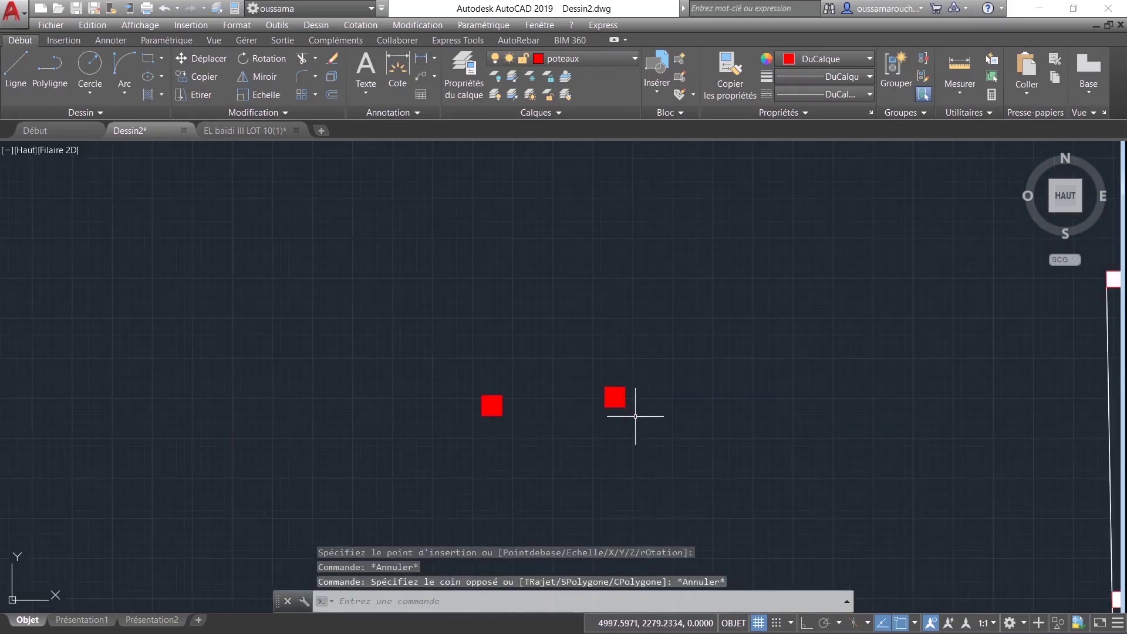
{"action": "scroll", "coordinate": [643, 418], "scroll_direction": "up", "scroll_amount": 7}
{"action": "left_click", "coordinate": [659, 452]}
{"action": "left_click", "coordinate": [460, 217]}
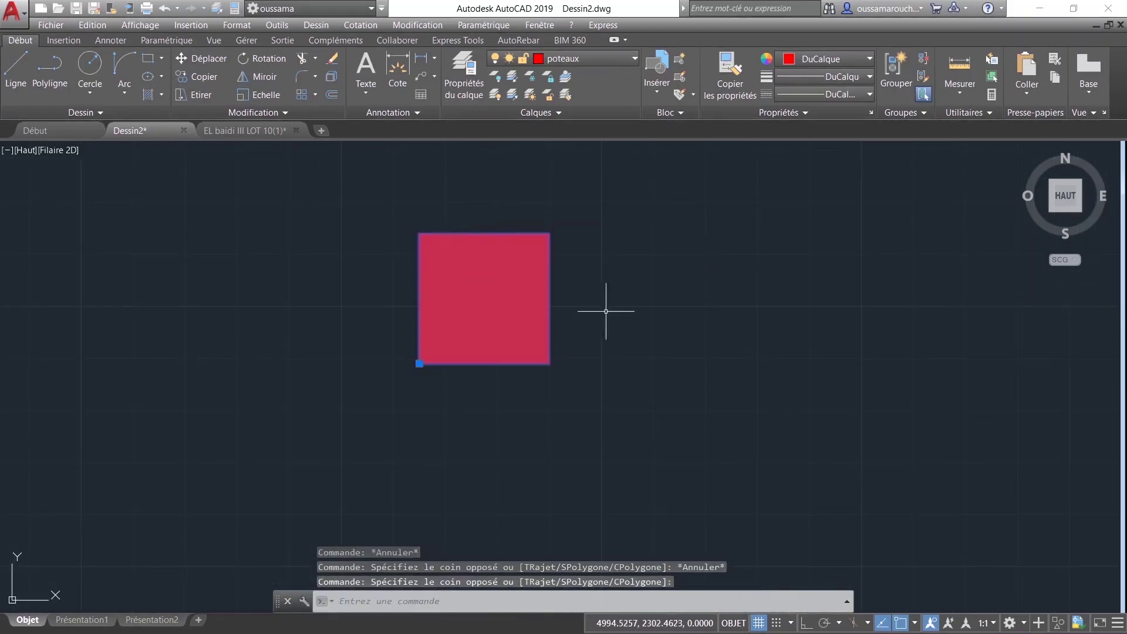
Step: Pan and zoom to frame the whole floor plan and the red squares at left
{"action": "scroll", "coordinate": [606, 310], "scroll_direction": "down", "scroll_amount": 2}
{"action": "mouse_move", "coordinate": [596, 365]}
{"action": "middle_mouse_down"}
{"action": "mouse_move", "coordinate": [603, 376]}
{"action": "mouse_move", "coordinate": [537, 387]}
{"action": "middle_mouse_up"}
{"action": "scroll", "coordinate": [564, 387], "scroll_direction": "down", "scroll_amount": 3}
{"action": "scroll", "coordinate": [556, 390], "scroll_direction": "down", "scroll_amount": 2}
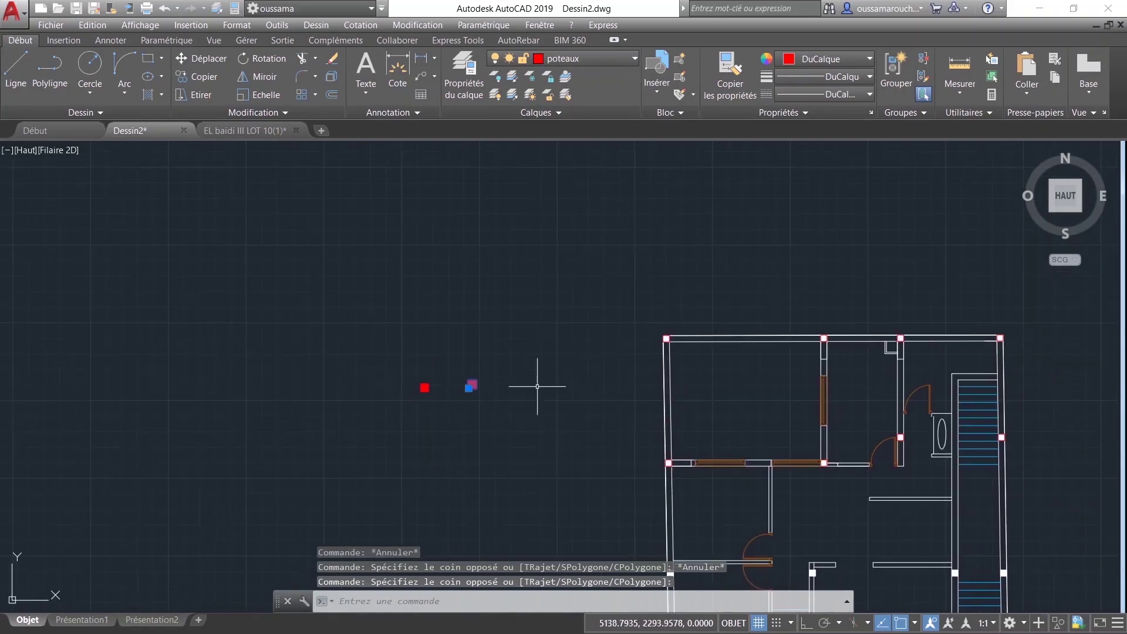
{"action": "middle_click_drag", "start_coordinate": [623, 382], "coordinate": [495, 306]}
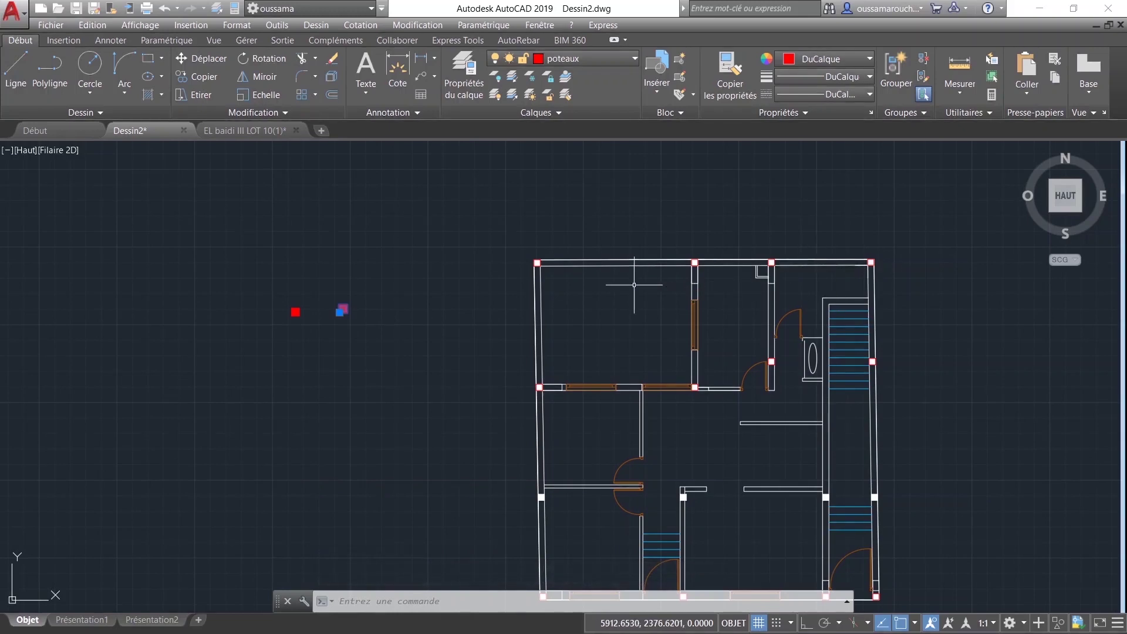
{"action": "middle_click_drag", "start_coordinate": [697, 428], "coordinate": [595, 374]}
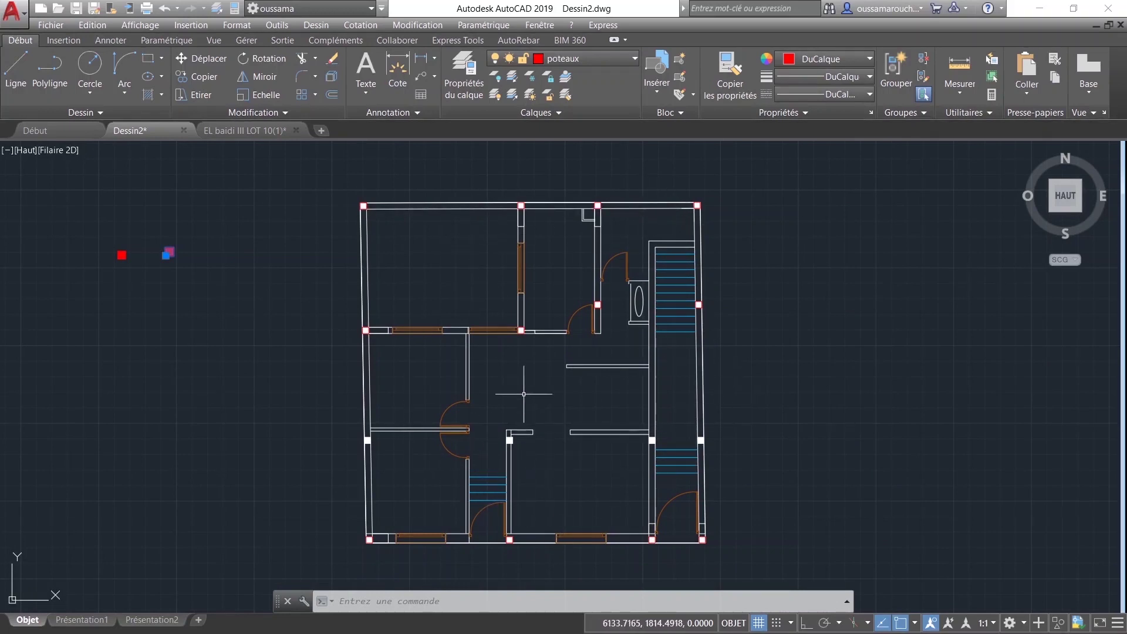
{"action": "middle_click_drag", "start_coordinate": [424, 213], "coordinate": [413, 248]}
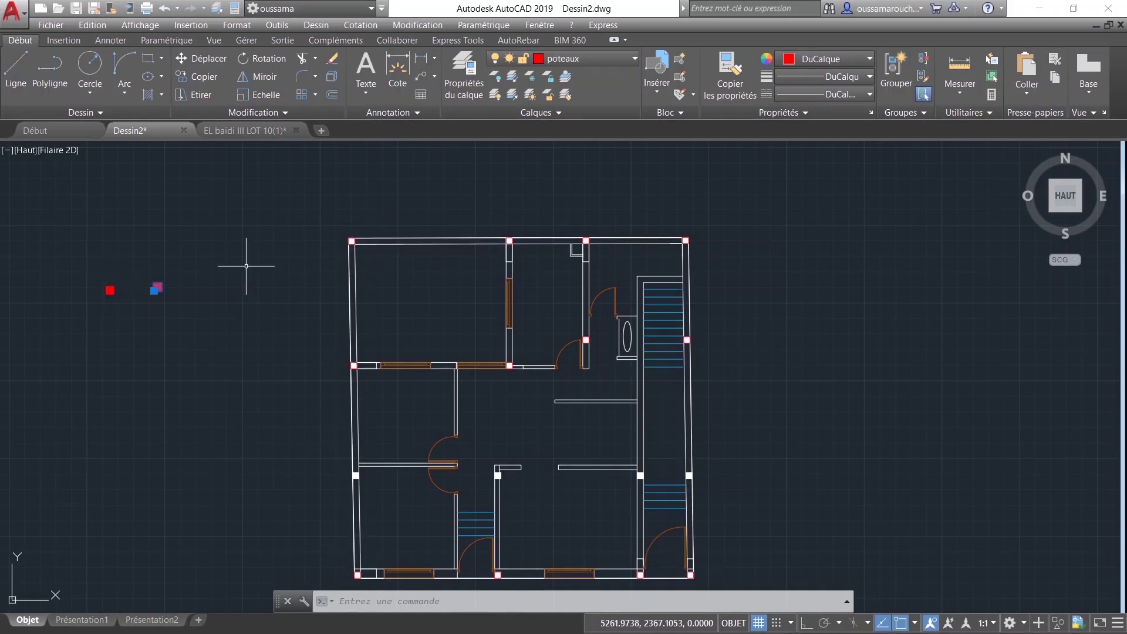
{"action": "scroll", "coordinate": [246, 266], "scroll_direction": "up", "scroll_amount": 2}
{"action": "middle_click_drag", "start_coordinate": [307, 327], "coordinate": [403, 367]}
{"action": "scroll", "coordinate": [146, 311], "scroll_direction": "up", "scroll_amount": 2}
{"action": "scroll", "coordinate": [194, 329], "scroll_direction": "up", "scroll_amount": 1}
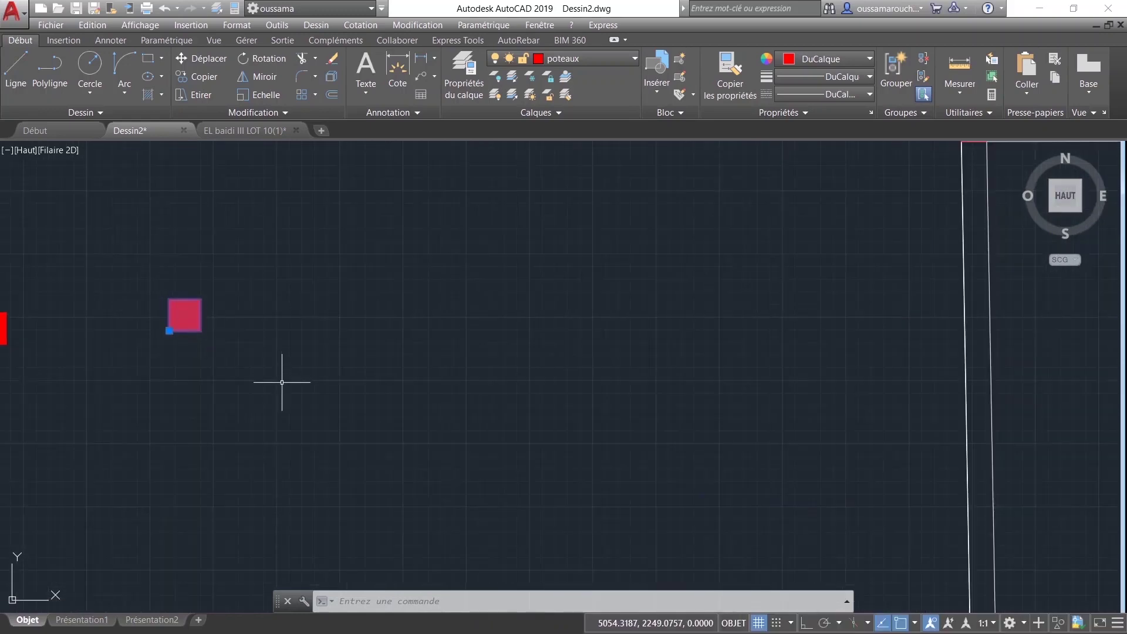
{"action": "scroll", "coordinate": [282, 382], "scroll_direction": "down", "scroll_amount": 2}
Step: Copy the selected red column block onto several wall corners of the floor plan
{"action": "left_click", "coordinate": [201, 74]}
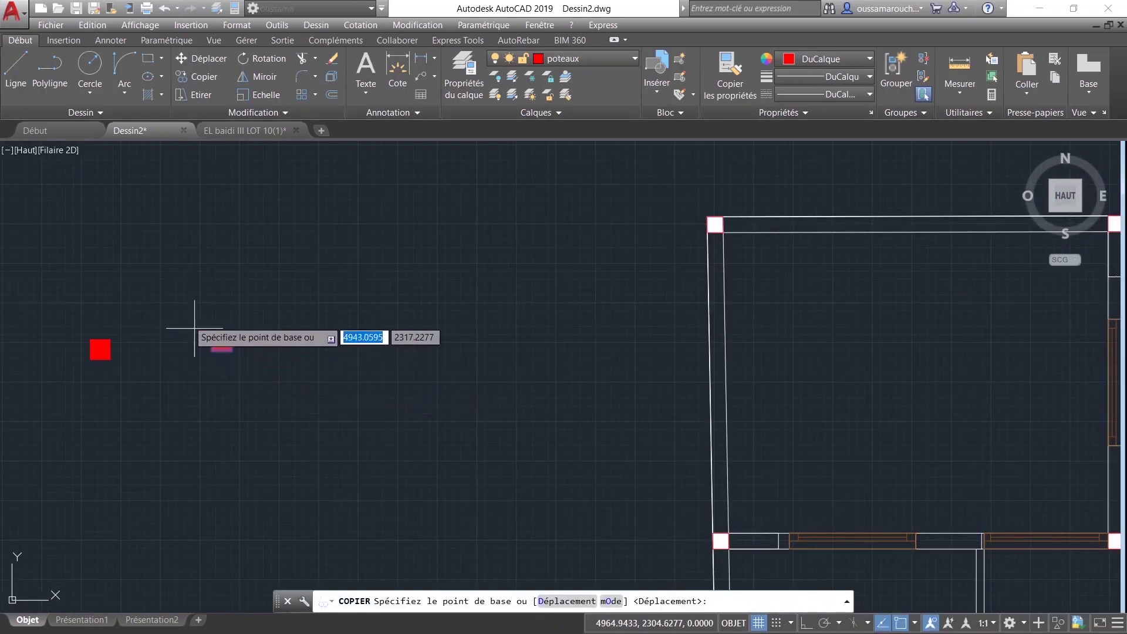
{"action": "left_click", "coordinate": [221, 341]}
{"action": "scroll", "coordinate": [713, 230], "scroll_direction": "up", "scroll_amount": 1}
{"action": "scroll", "coordinate": [546, 291], "scroll_direction": "up", "scroll_amount": 2}
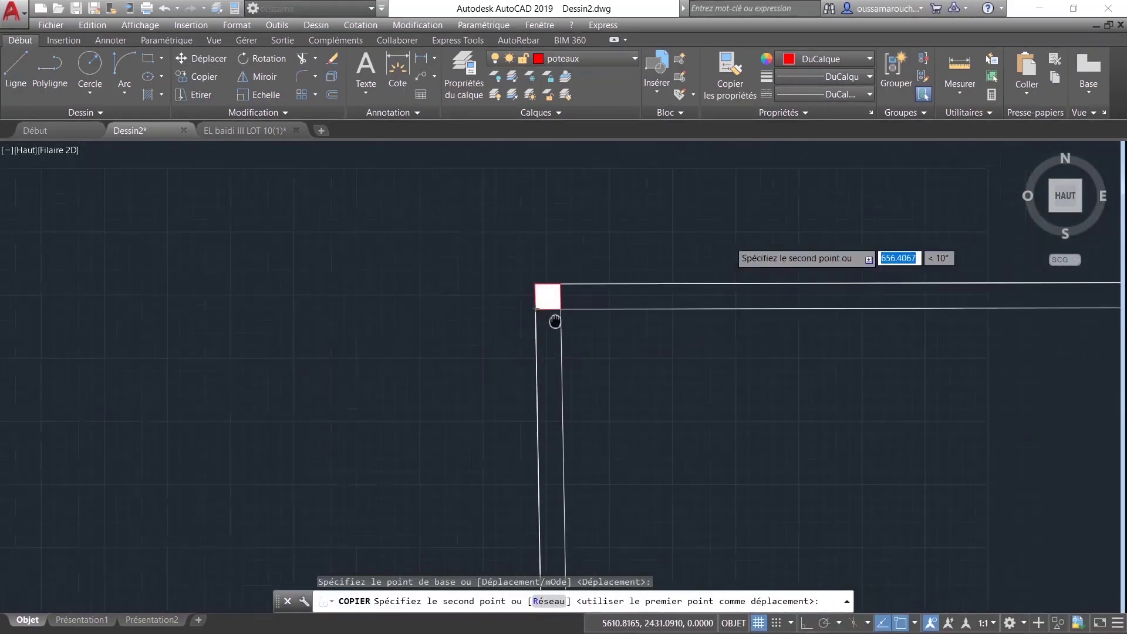
{"action": "scroll", "coordinate": [536, 282], "scroll_direction": "up", "scroll_amount": 2}
{"action": "scroll", "coordinate": [511, 289], "scroll_direction": "up", "scroll_amount": 1}
{"action": "left_click", "coordinate": [511, 291]}
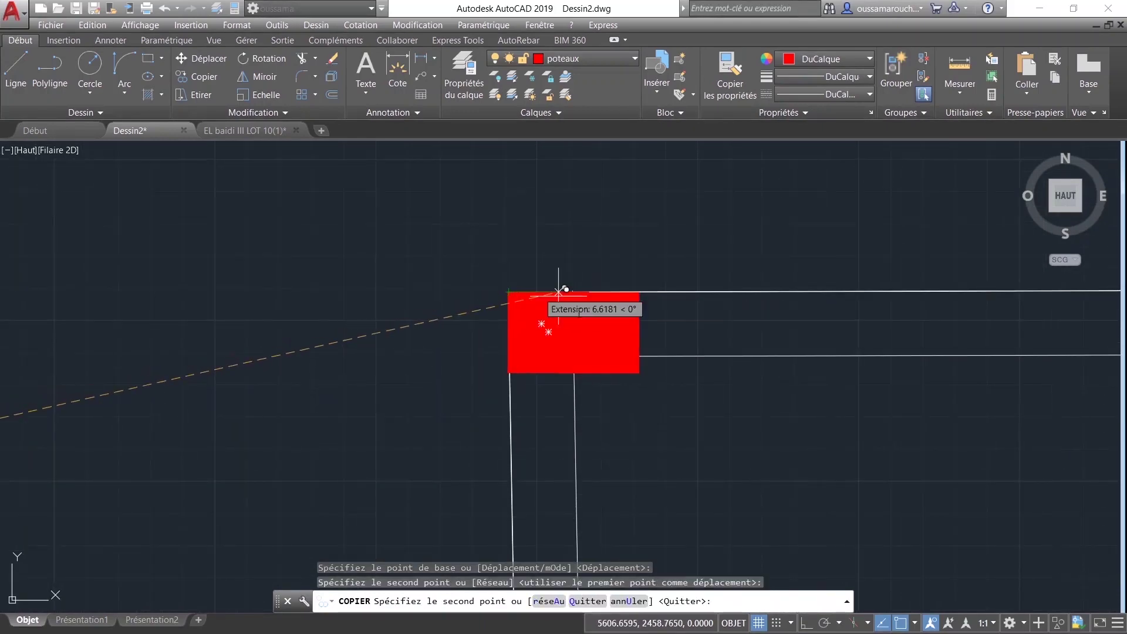
{"action": "scroll", "coordinate": [491, 395], "scroll_direction": "down", "scroll_amount": 2}
{"action": "scroll", "coordinate": [337, 360], "scroll_direction": "up", "scroll_amount": 2}
{"action": "left_click", "coordinate": [336, 360]}
{"action": "scroll", "coordinate": [528, 358], "scroll_direction": "down", "scroll_amount": 2}
{"action": "left_click", "coordinate": [702, 360]}
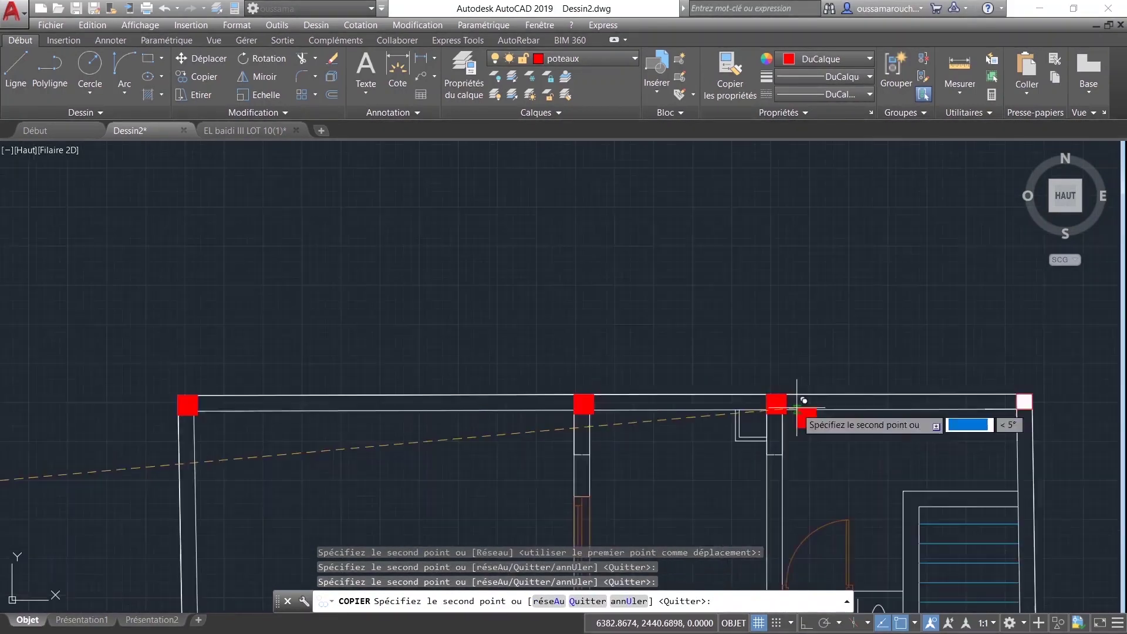
{"action": "scroll", "coordinate": [751, 376], "scroll_direction": "up", "scroll_amount": 3}
{"action": "left_click", "coordinate": [447, 338]}
{"action": "scroll", "coordinate": [499, 381], "scroll_direction": "down", "scroll_amount": 3}
{"action": "scroll", "coordinate": [675, 364], "scroll_direction": "up", "scroll_amount": 3}
{"action": "scroll", "coordinate": [327, 370], "scroll_direction": "down", "scroll_amount": 2}
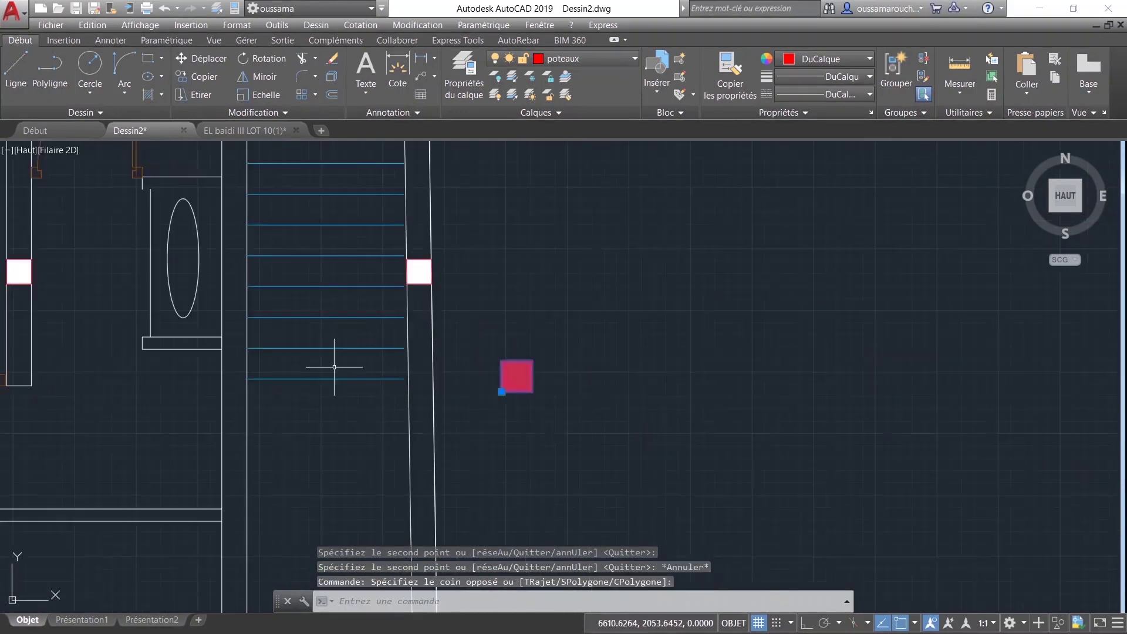
Step: Move a stray red post aside, beside the plan
{"action": "left_click", "coordinate": [517, 378]}
{"action": "key", "text": "m"}
{"action": "key", "text": "space"}
{"action": "scroll", "coordinate": [534, 378], "scroll_direction": "up", "scroll_amount": 2}
{"action": "left_click", "coordinate": [434, 266]}
{"action": "scroll", "coordinate": [118, 277], "scroll_direction": "down", "scroll_amount": 3}
{"action": "scroll", "coordinate": [343, 305], "scroll_direction": "up", "scroll_amount": 1}
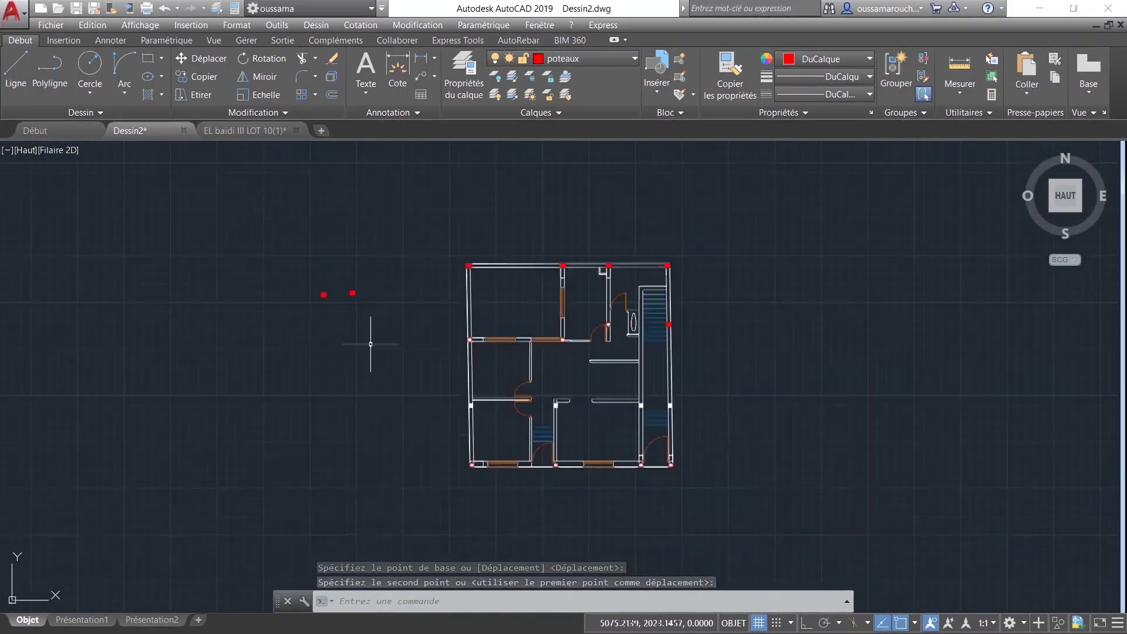
{"action": "scroll", "coordinate": [333, 439], "scroll_direction": "up", "scroll_amount": 2}
Step: Copy the red post from its corner base point onto a wall corner
{"action": "left_click", "coordinate": [276, 423]}
{"action": "key", "text": "Escape"}
{"action": "left_click", "coordinate": [151, 171]}
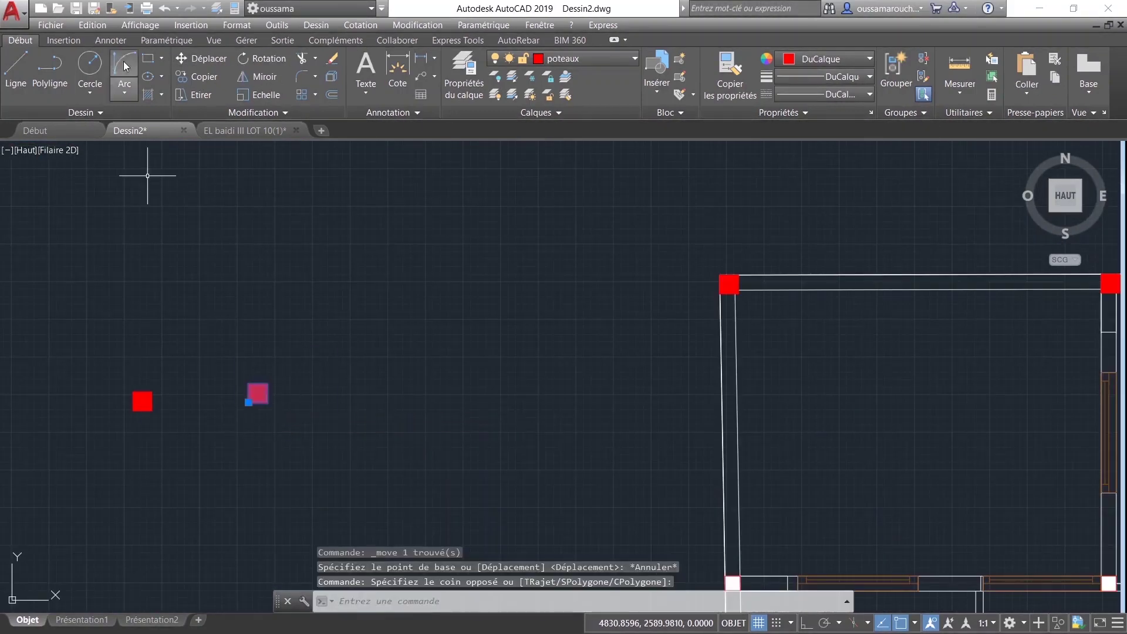
{"action": "left_click", "coordinate": [276, 422]}
{"action": "left_click", "coordinate": [271, 395]}
{"action": "scroll", "coordinate": [489, 363], "scroll_direction": "up", "scroll_amount": 4}
{"action": "left_click", "coordinate": [489, 363]}
Step: Place two more column copies at a wall corner and a wall junction
{"action": "scroll", "coordinate": [478, 350], "scroll_direction": "down", "scroll_amount": 3}
{"action": "scroll", "coordinate": [590, 287], "scroll_direction": "up", "scroll_amount": 3}
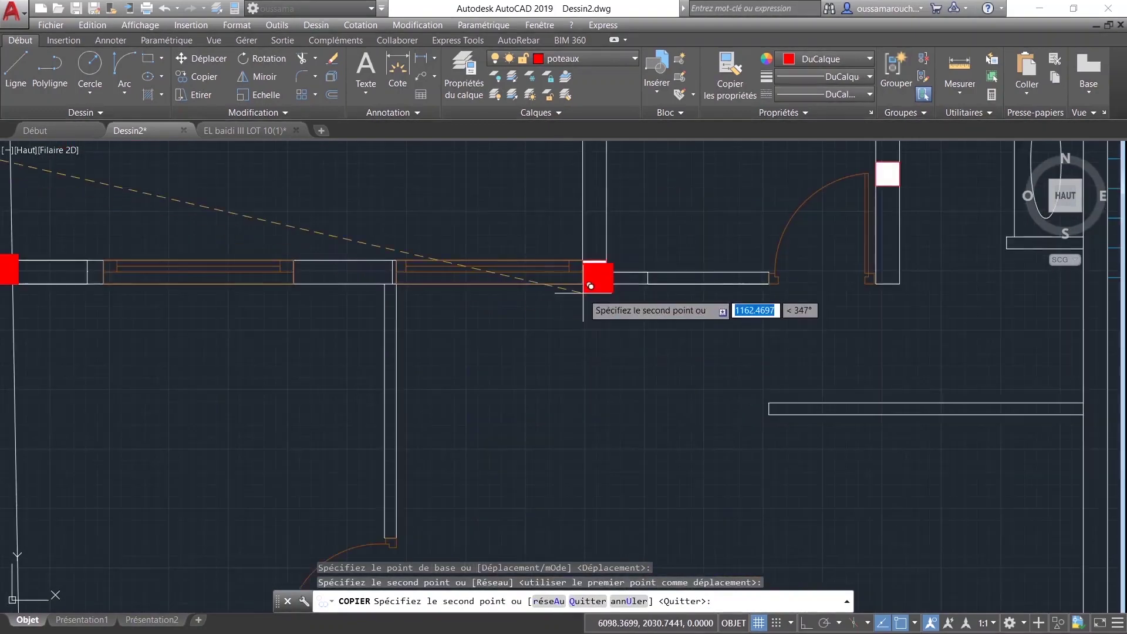
{"action": "scroll", "coordinate": [597, 359], "scroll_direction": "down", "scroll_amount": 1}
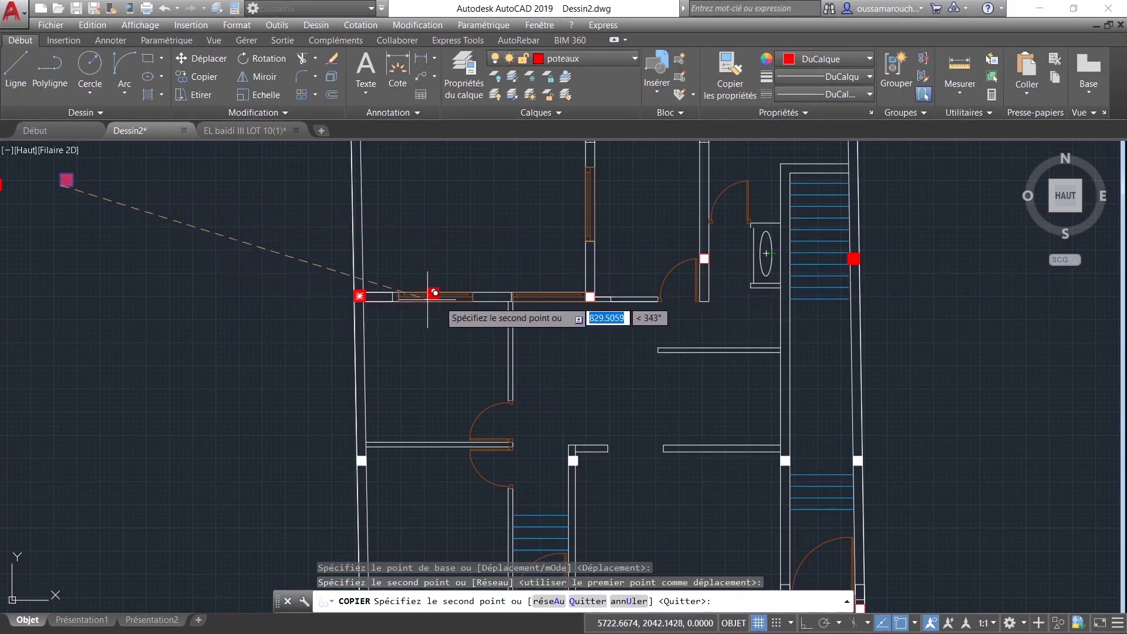
{"action": "left_click", "coordinate": [590, 295]}
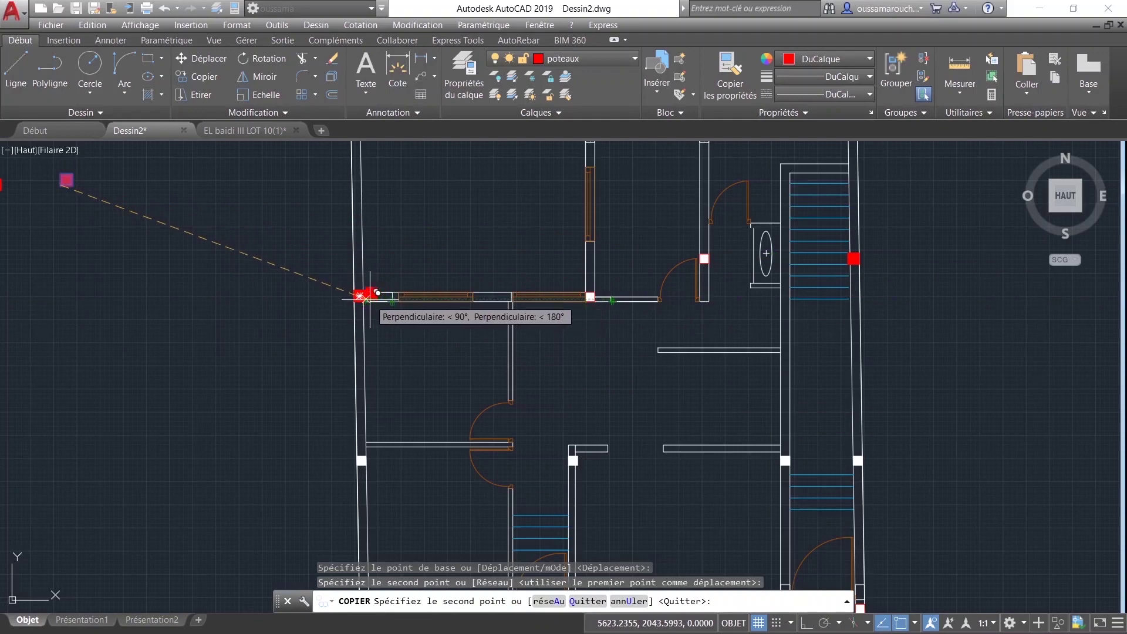
{"action": "scroll", "coordinate": [590, 295], "scroll_direction": "up", "scroll_amount": 4}
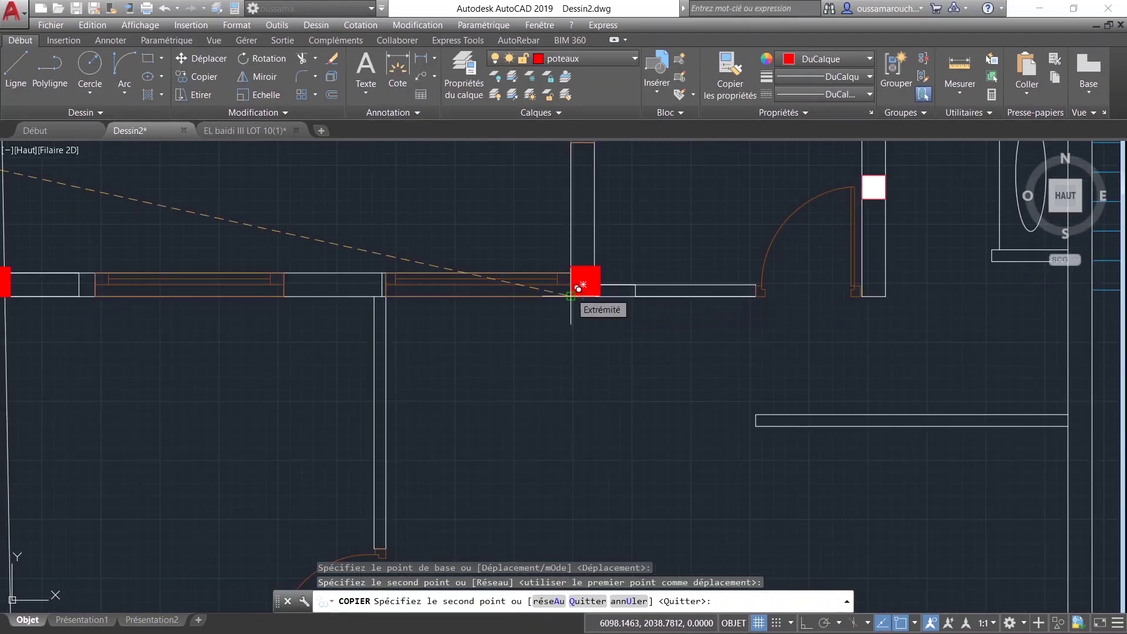
{"action": "left_click", "coordinate": [570, 296]}
{"action": "key", "text": "Escape"}
{"action": "scroll", "coordinate": [574, 296], "scroll_direction": "down", "scroll_amount": 4}
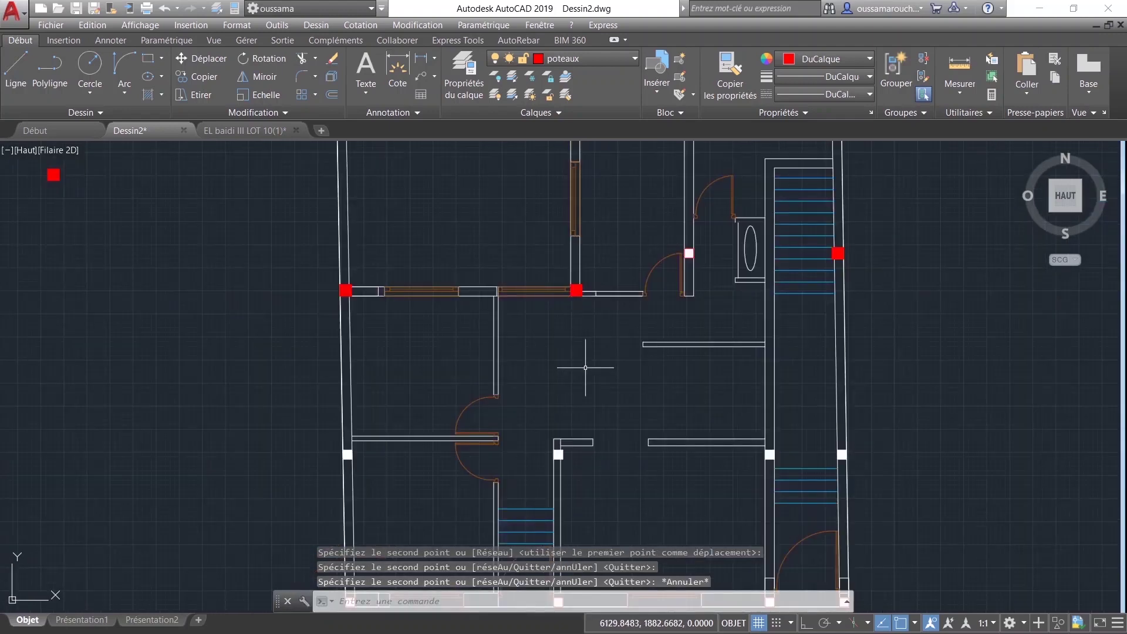
{"action": "scroll", "coordinate": [552, 358], "scroll_direction": "up", "scroll_amount": 4}
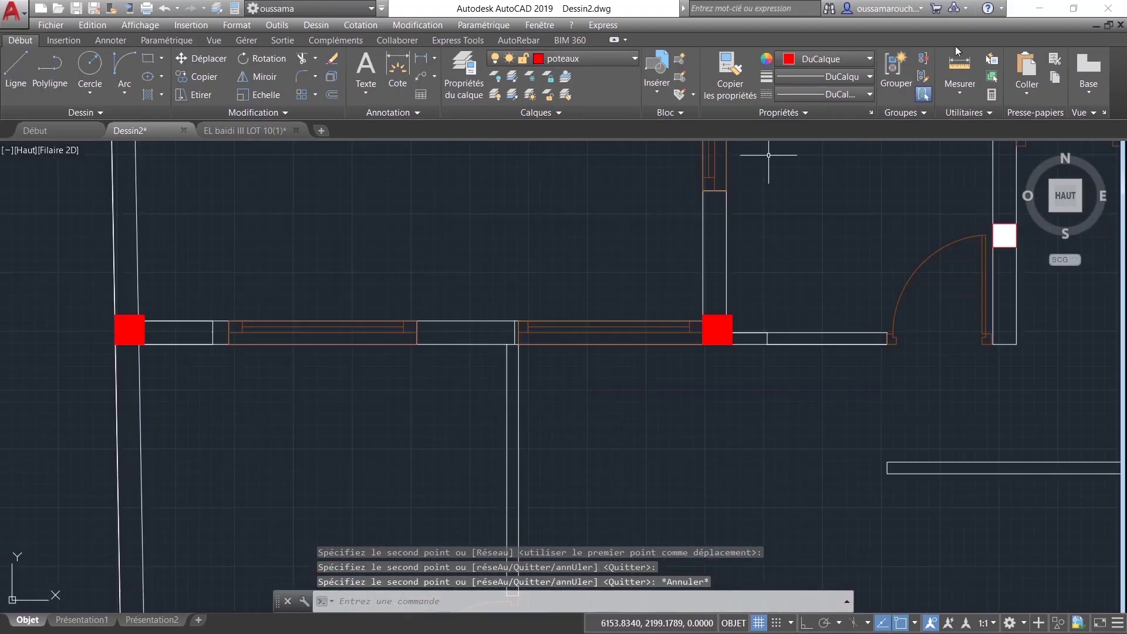
{"action": "left_click", "coordinate": [961, 66]}
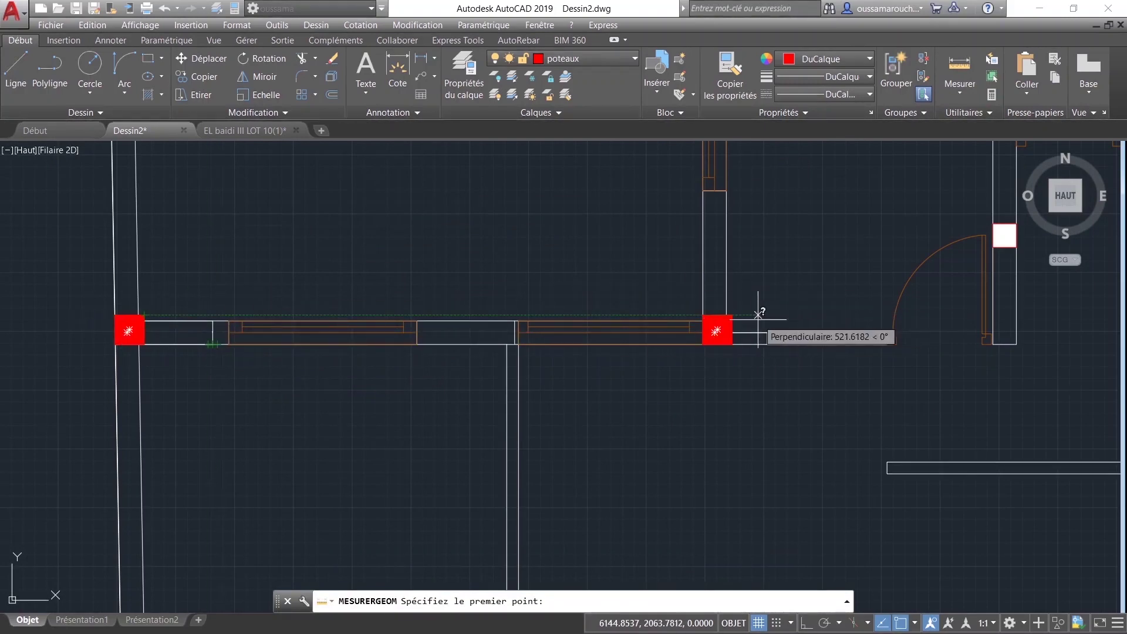
Step: Measure the distance from the left post, then cancel the measurement
{"action": "left_click", "coordinate": [141, 320]}
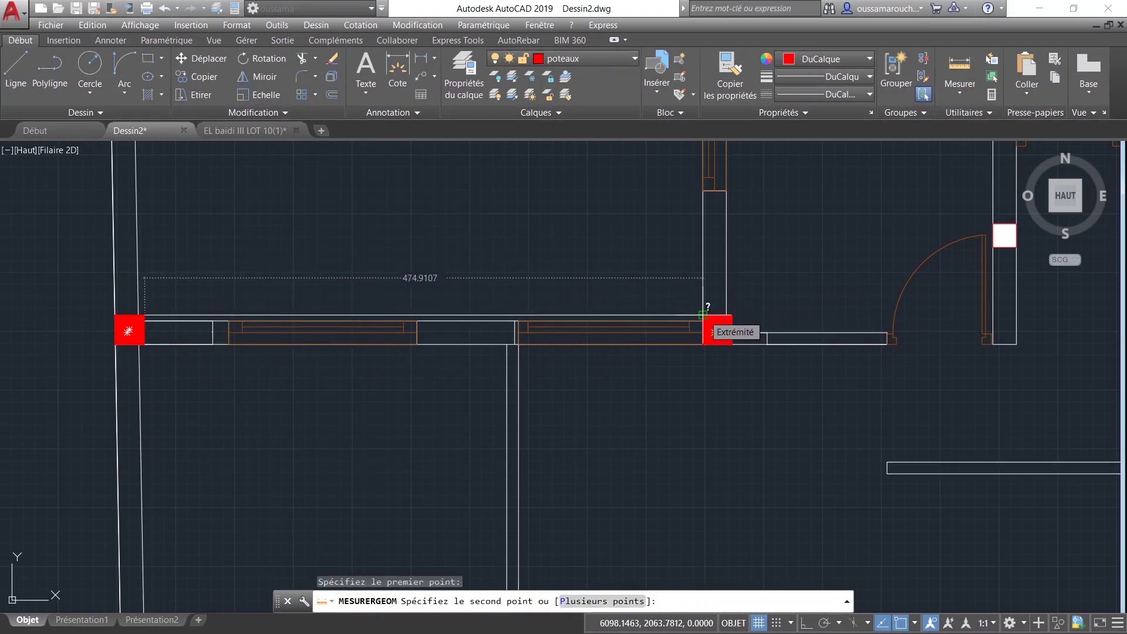
{"action": "key", "text": "Escape"}
{"action": "scroll", "coordinate": [728, 402], "scroll_direction": "down", "scroll_amount": 4}
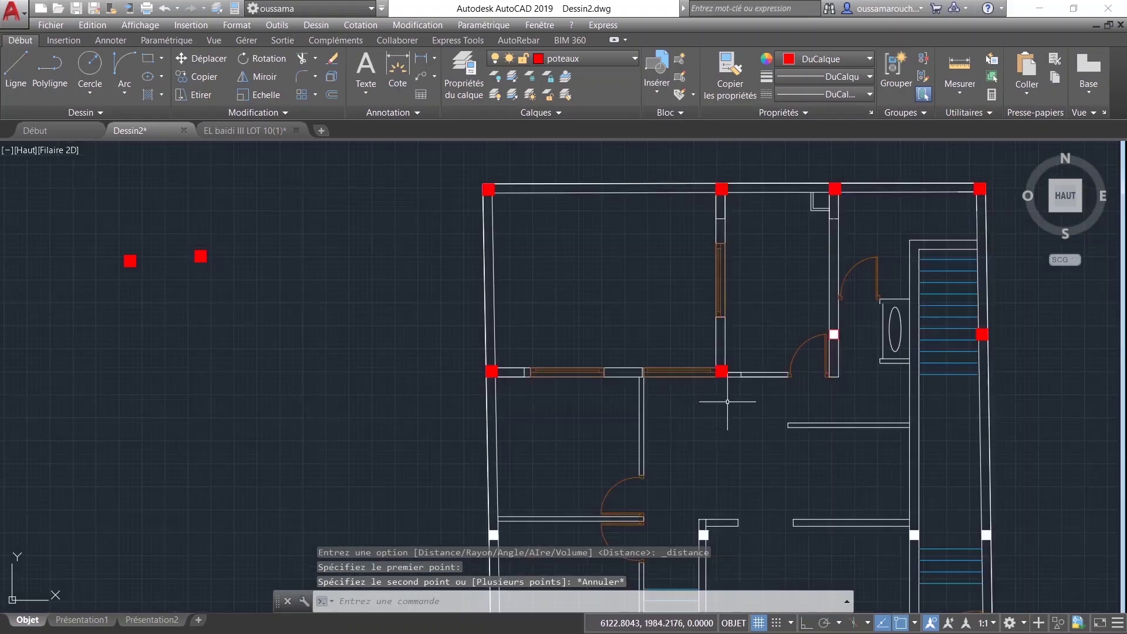
{"action": "scroll", "coordinate": [721, 407], "scroll_direction": "down", "scroll_amount": 3}
Step: Copy the red post with CO onto the corners and junctions of the bottom wall
{"action": "left_click", "coordinate": [212, 231]}
{"action": "type", "text": "co"}
{"action": "key", "text": "Return"}
{"action": "left_click", "coordinate": [485, 343]}
{"action": "scroll", "coordinate": [679, 397], "scroll_direction": "up", "scroll_amount": 6}
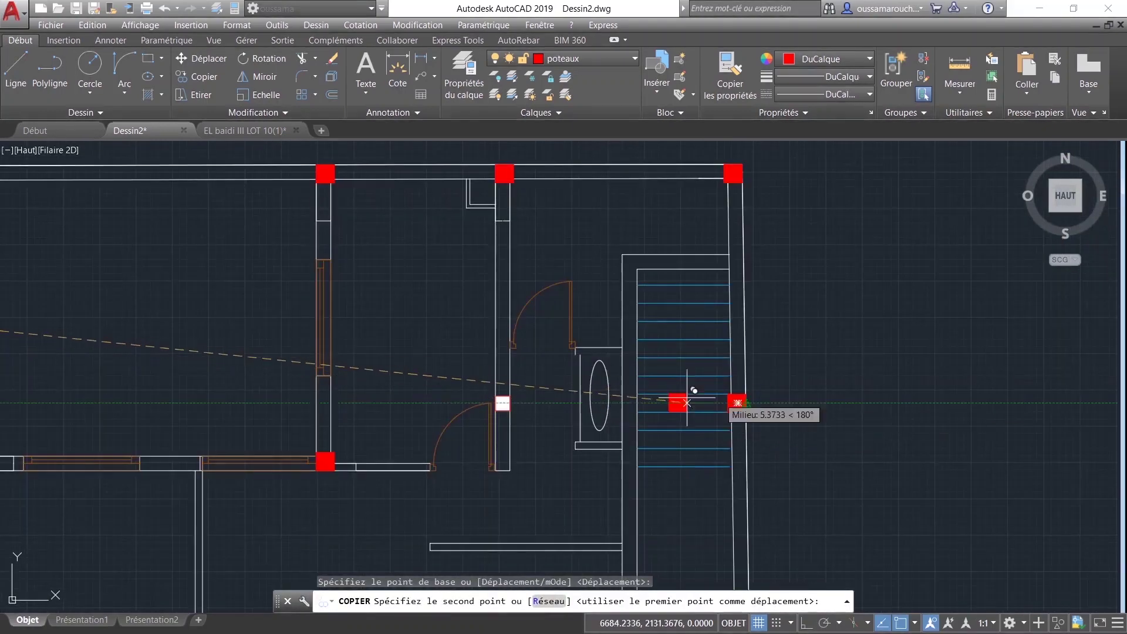
{"action": "left_click", "coordinate": [564, 529]}
{"action": "scroll", "coordinate": [687, 445], "scroll_direction": "down", "scroll_amount": 5}
{"action": "scroll", "coordinate": [687, 445], "scroll_direction": "up", "scroll_amount": 7}
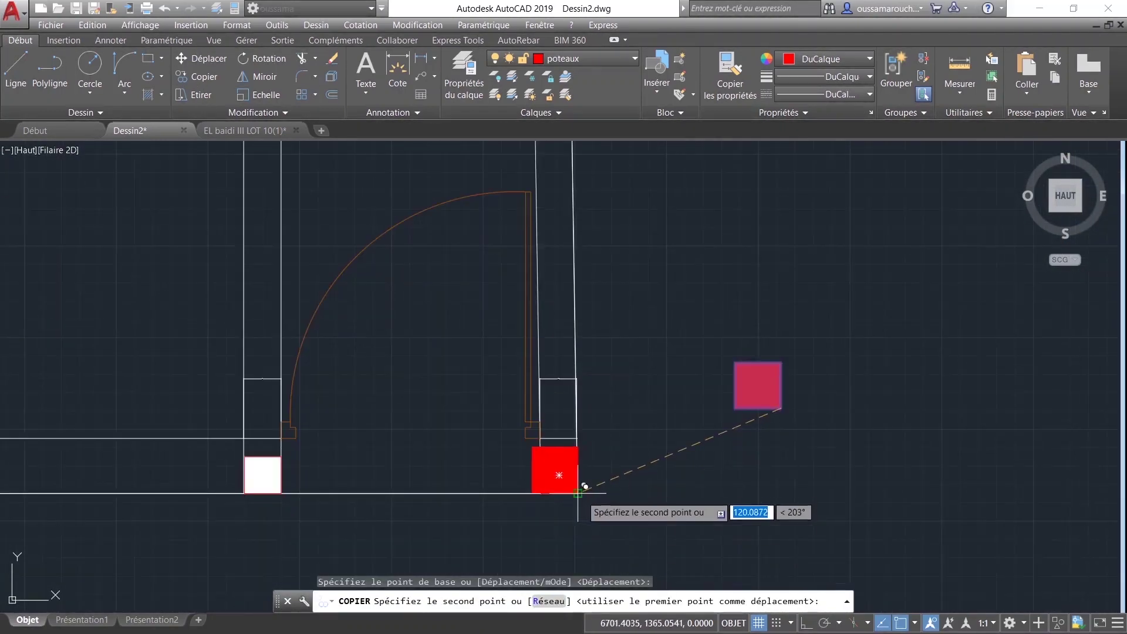
{"action": "scroll", "coordinate": [687, 445], "scroll_direction": "down", "scroll_amount": 2}
{"action": "middle_click_drag", "start_coordinate": [488, 536], "coordinate": [448, 492]}
{"action": "scroll", "coordinate": [447, 492], "scroll_direction": "down", "scroll_amount": 3}
{"action": "scroll", "coordinate": [435, 503], "scroll_direction": "up", "scroll_amount": 5}
{"action": "scroll", "coordinate": [681, 418], "scroll_direction": "down", "scroll_amount": 5}
{"action": "key", "text": "Escape"}
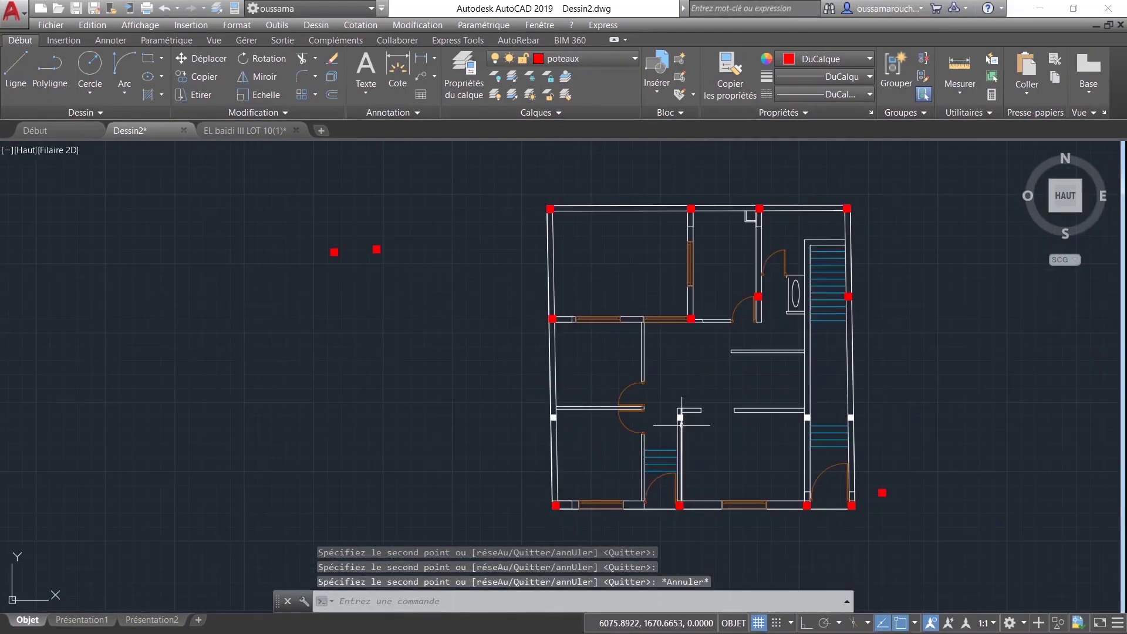
Step: Pan and zoom the view toward the bottom rooms of the plan
{"action": "scroll", "coordinate": [702, 476], "scroll_direction": "up", "scroll_amount": 4}
{"action": "scroll", "coordinate": [841, 481], "scroll_direction": "up", "scroll_amount": 2}
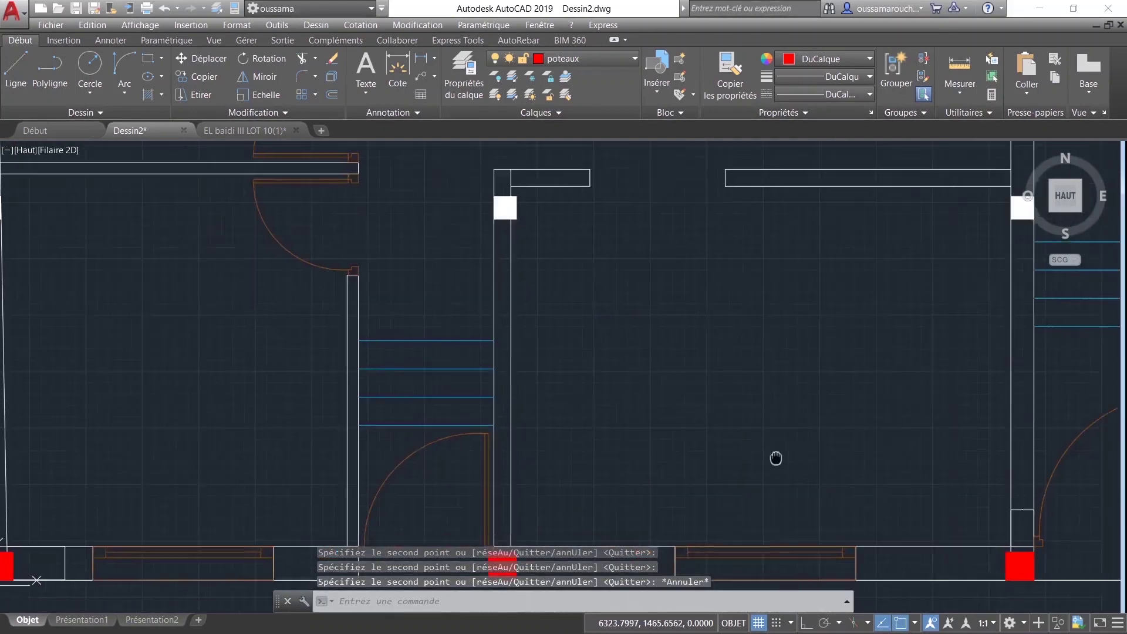
{"action": "middle_click_drag", "start_coordinate": [775, 458], "coordinate": [695, 460]}
{"action": "scroll", "coordinate": [706, 451], "scroll_direction": "down", "scroll_amount": 4}
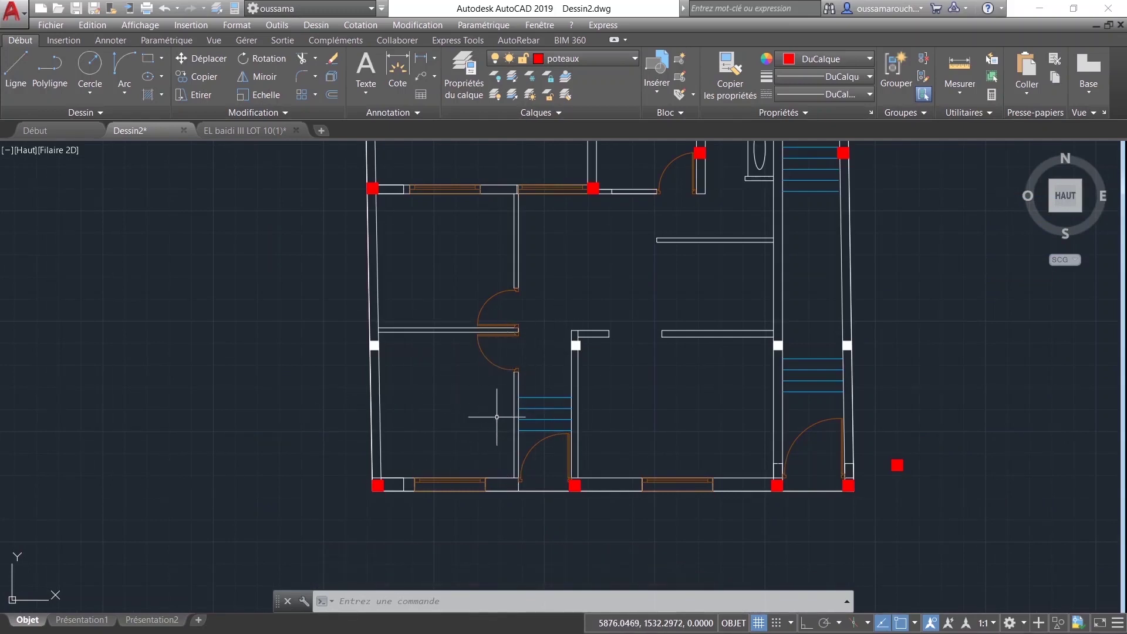
{"action": "scroll", "coordinate": [408, 361], "scroll_direction": "up", "scroll_amount": 2}
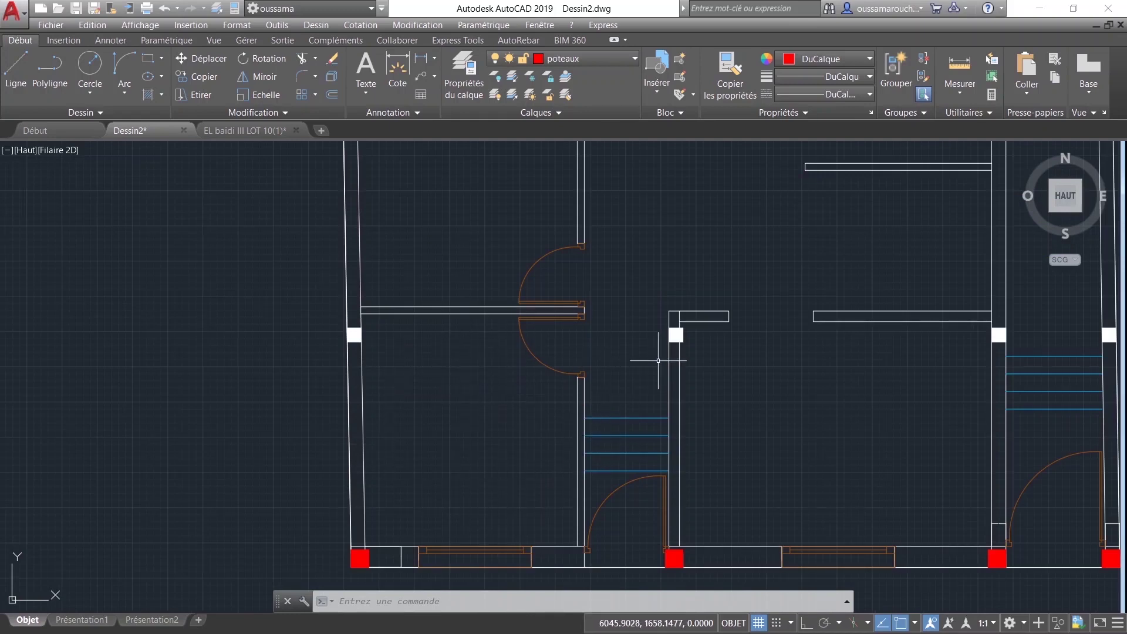
{"action": "scroll", "coordinate": [561, 457], "scroll_direction": "down", "scroll_amount": 2}
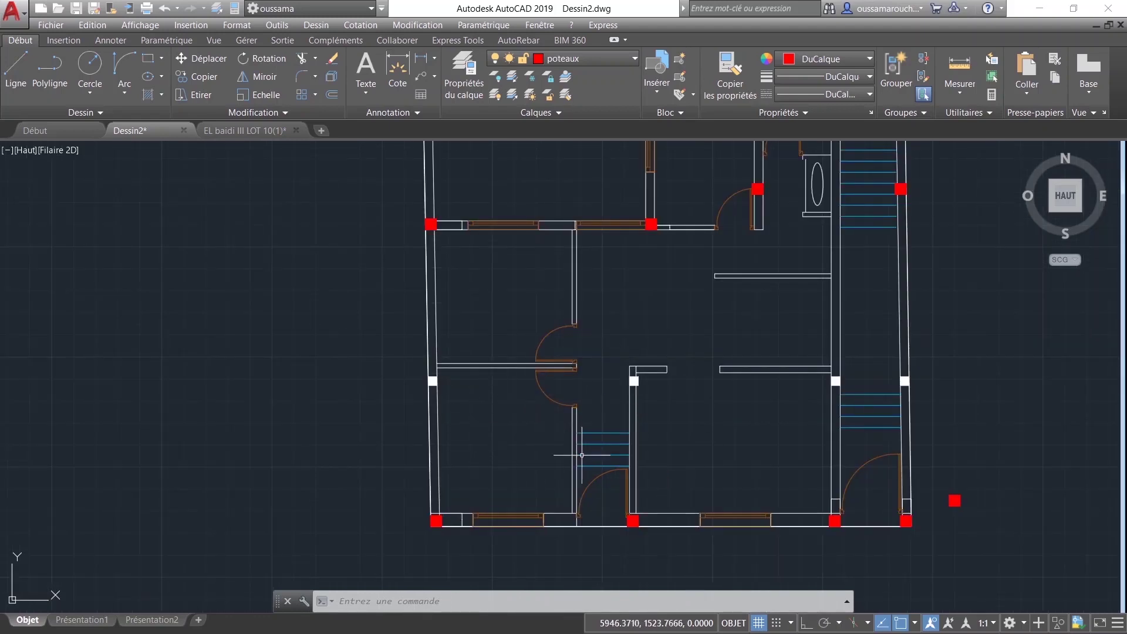
{"action": "scroll", "coordinate": [523, 433], "scroll_direction": "up", "scroll_amount": 2}
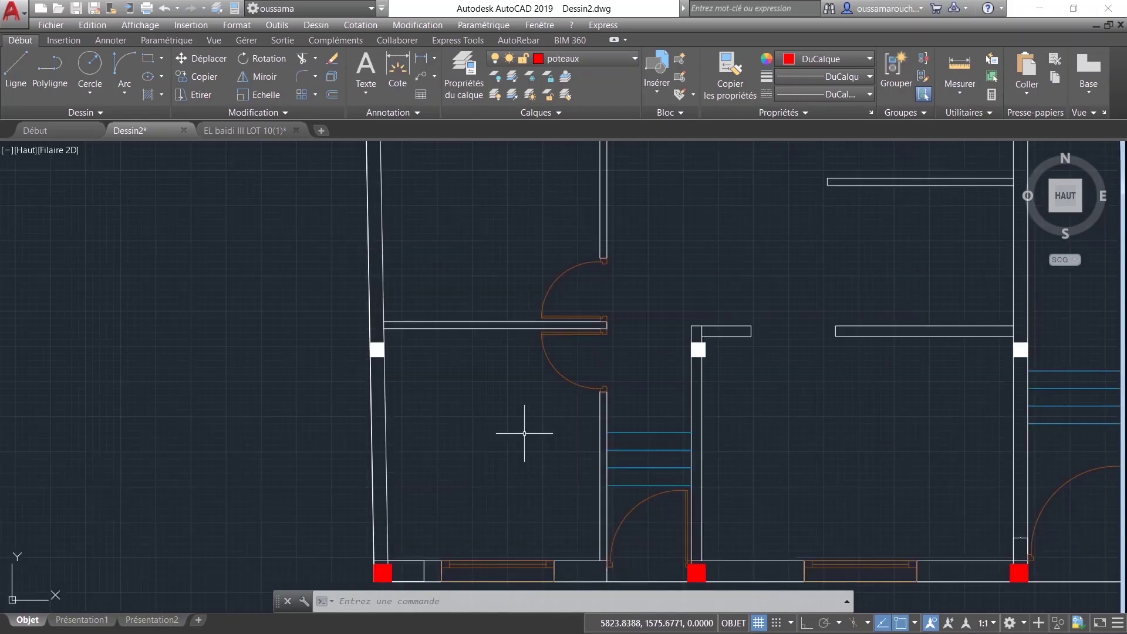
{"action": "middle_click_drag", "start_coordinate": [523, 432], "coordinate": [485, 348]}
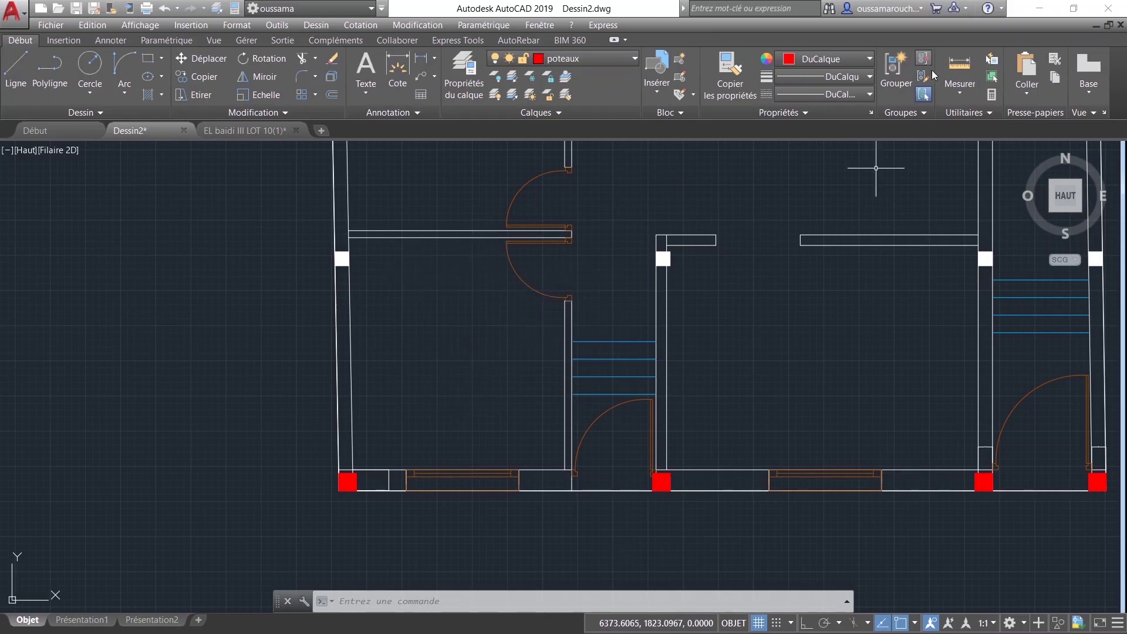
Step: Measure the 443.13 spacing between the two bottom columns
{"action": "left_click", "coordinate": [959, 68]}
{"action": "scroll", "coordinate": [356, 450], "scroll_direction": "up", "scroll_amount": 2}
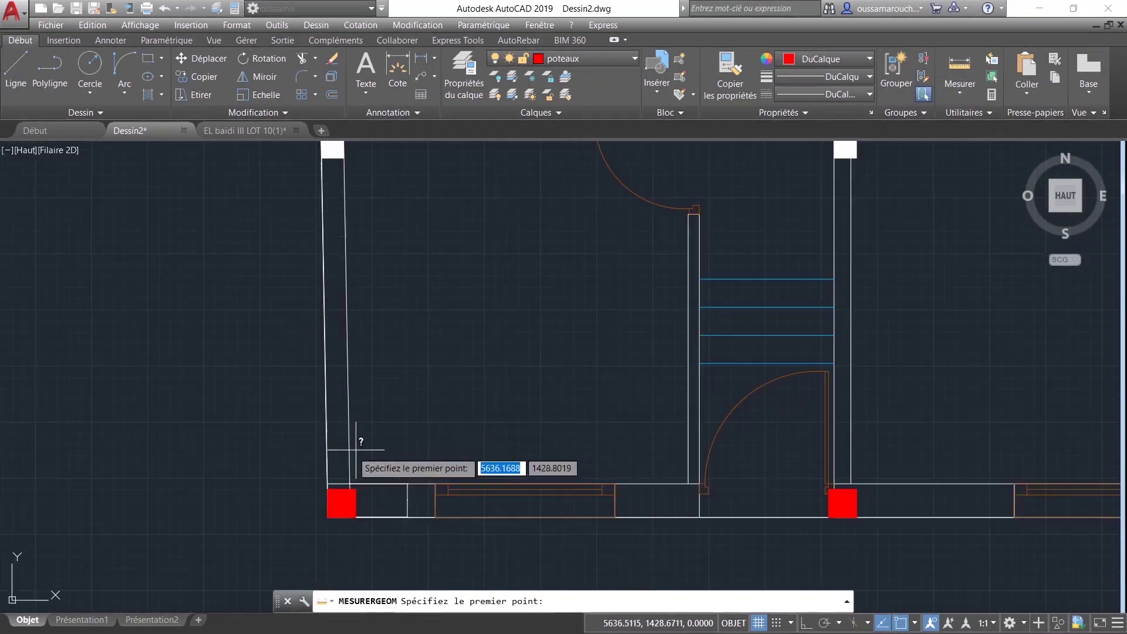
{"action": "left_click", "coordinate": [328, 488]}
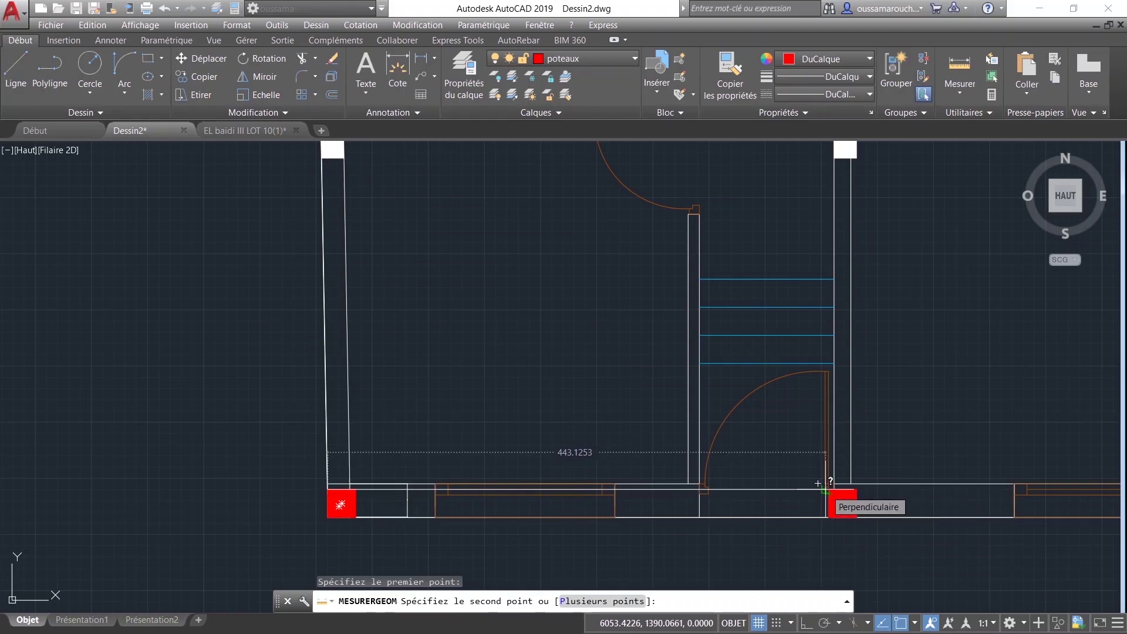
{"action": "key", "text": "Escape"}
{"action": "middle_click_drag", "start_coordinate": [582, 281], "coordinate": [581, 329]}
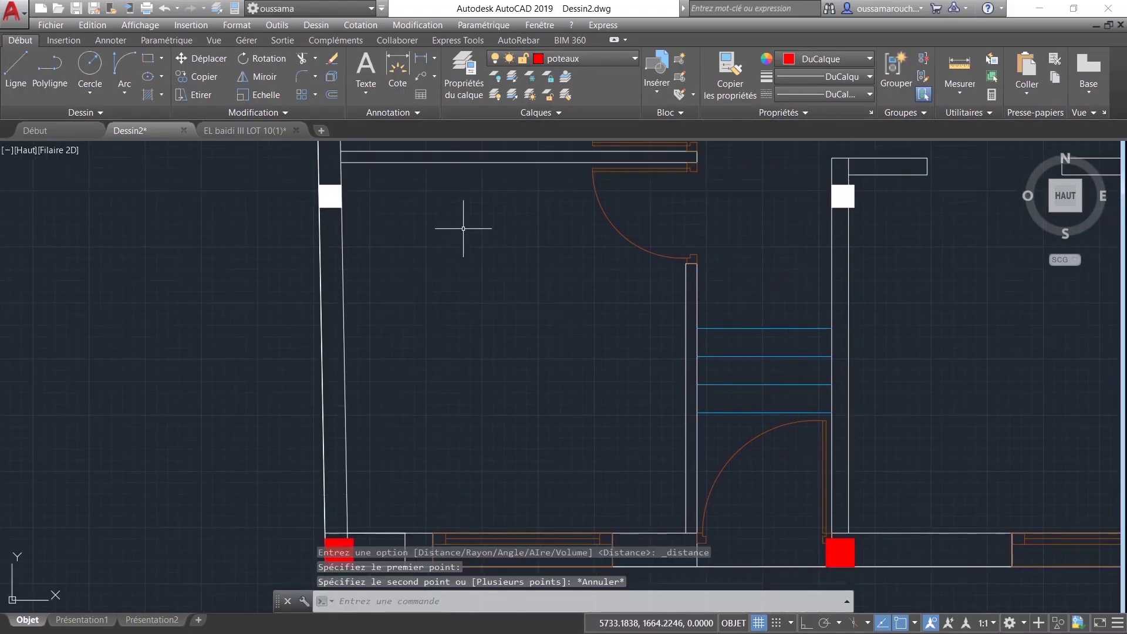
Step: Draw a short vertical line inside the room above the bottom columns
{"action": "left_click", "coordinate": [16, 70]}
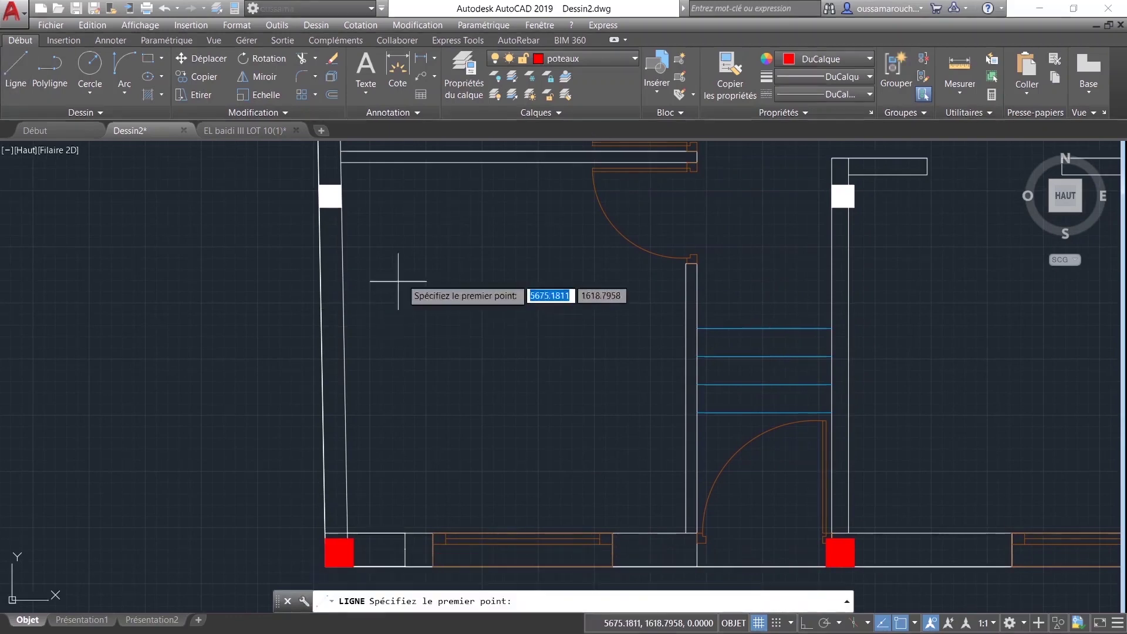
{"action": "left_click", "coordinate": [517, 251]}
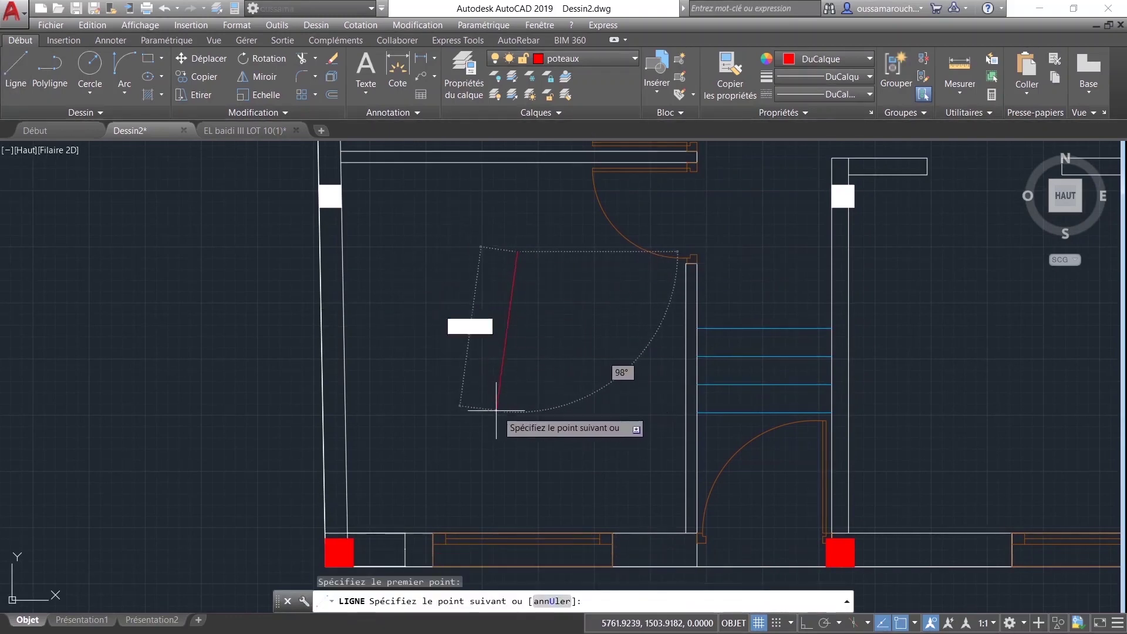
{"action": "left_click", "coordinate": [520, 418]}
{"action": "key", "text": "Escape"}
{"action": "scroll", "coordinate": [540, 471], "scroll_direction": "down", "scroll_amount": 2}
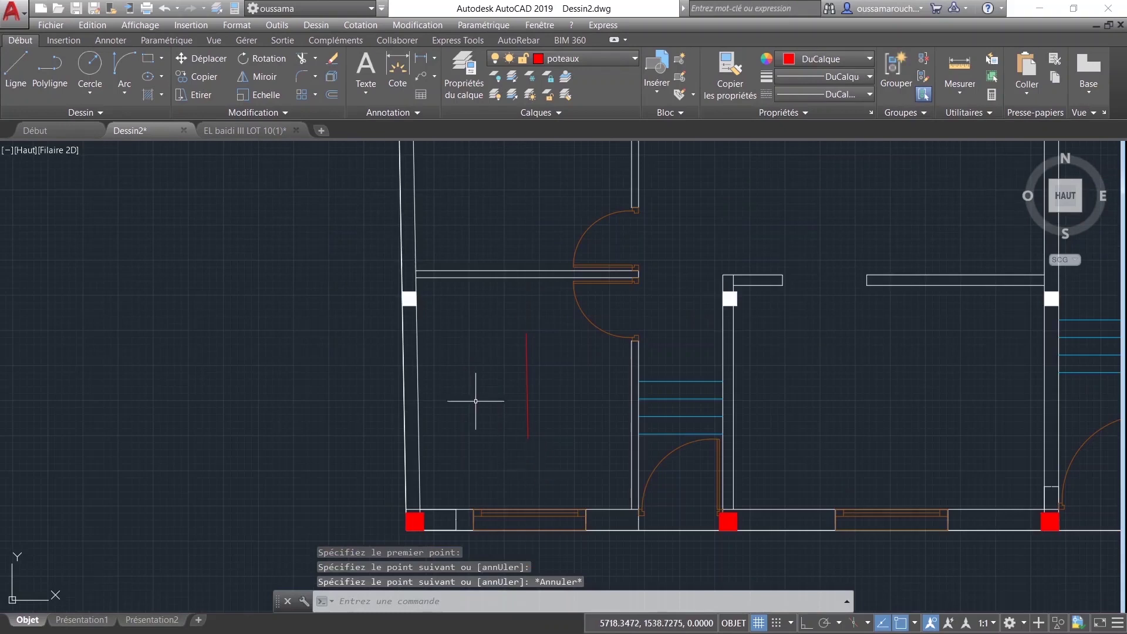
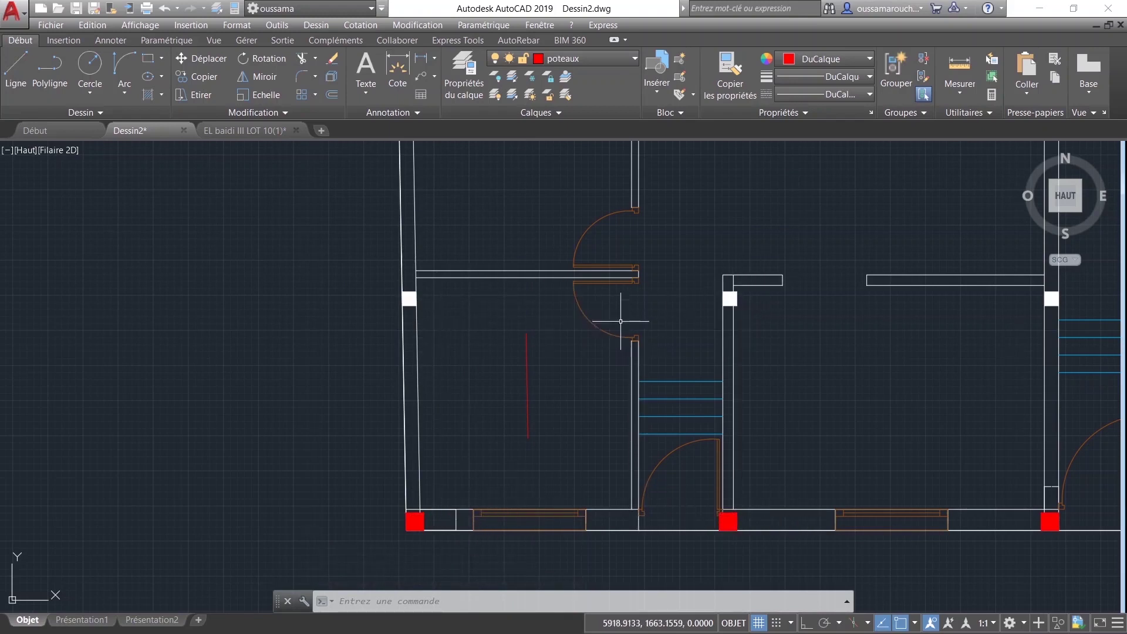
Step: Select the red column hatch at the bottom-left corner of the plan
{"action": "scroll", "coordinate": [621, 321], "scroll_direction": "down", "scroll_amount": 5}
{"action": "scroll", "coordinate": [651, 341], "scroll_direction": "up", "scroll_amount": 5}
{"action": "scroll", "coordinate": [646, 328], "scroll_direction": "up", "scroll_amount": 2}
{"action": "scroll", "coordinate": [656, 318], "scroll_direction": "down", "scroll_amount": 2}
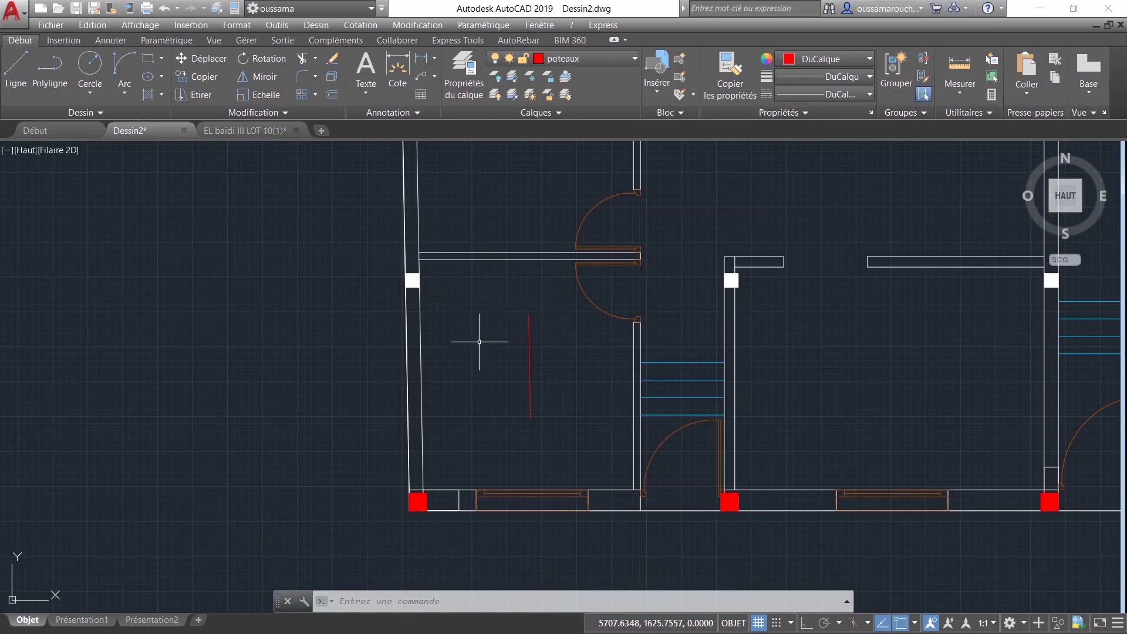
{"action": "middle_click_drag", "start_coordinate": [513, 419], "coordinate": [441, 466]}
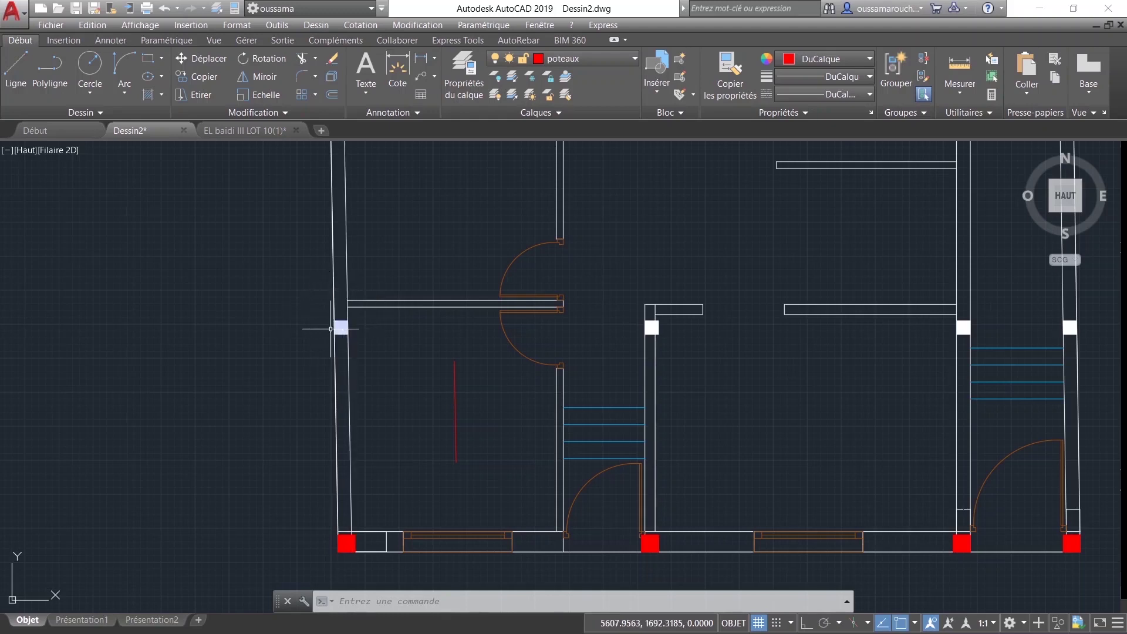
{"action": "left_click", "coordinate": [354, 547]}
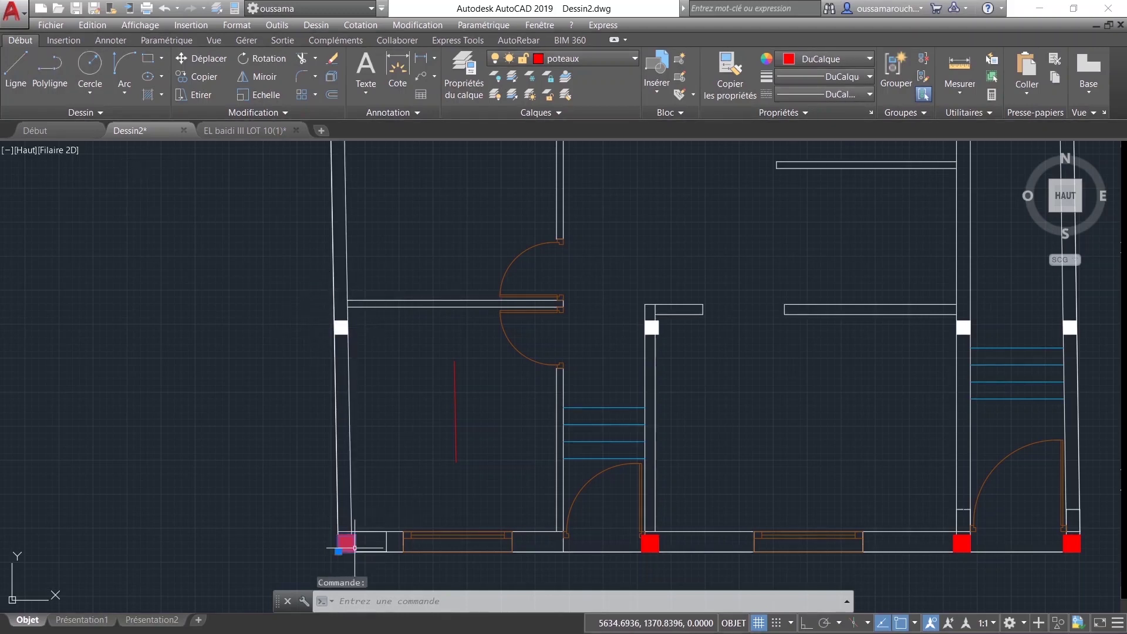
{"action": "scroll", "coordinate": [352, 546], "scroll_direction": "up", "scroll_amount": 2}
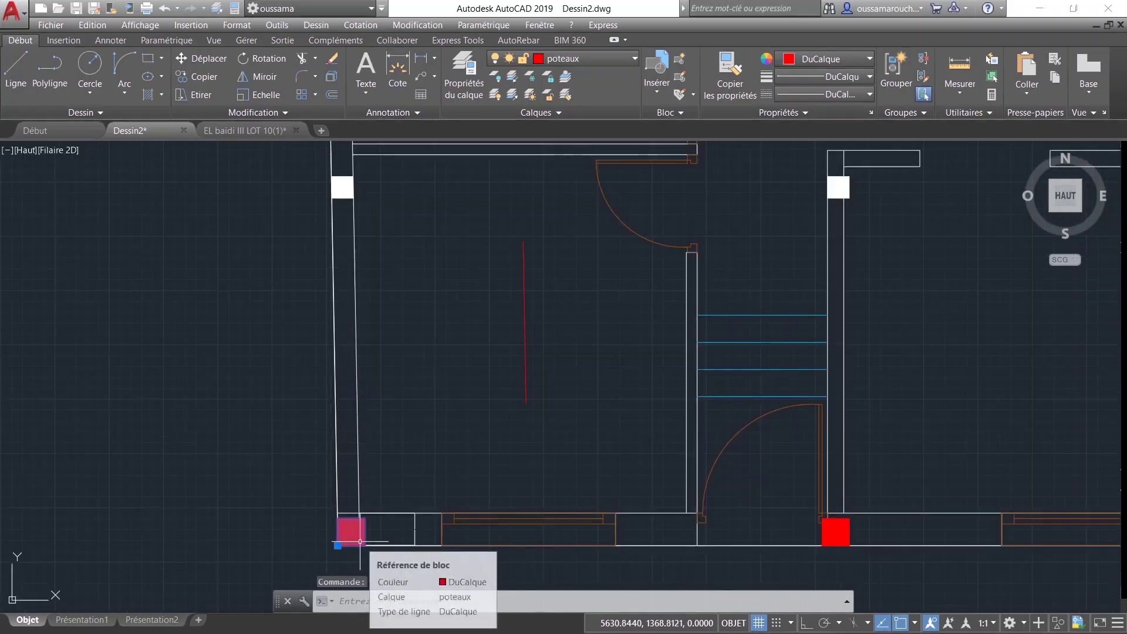
Step: Copy that column from its corner onto the left wall junction and two interior wall corners
{"action": "left_click", "coordinate": [196, 80]}
{"action": "left_click", "coordinate": [340, 516]}
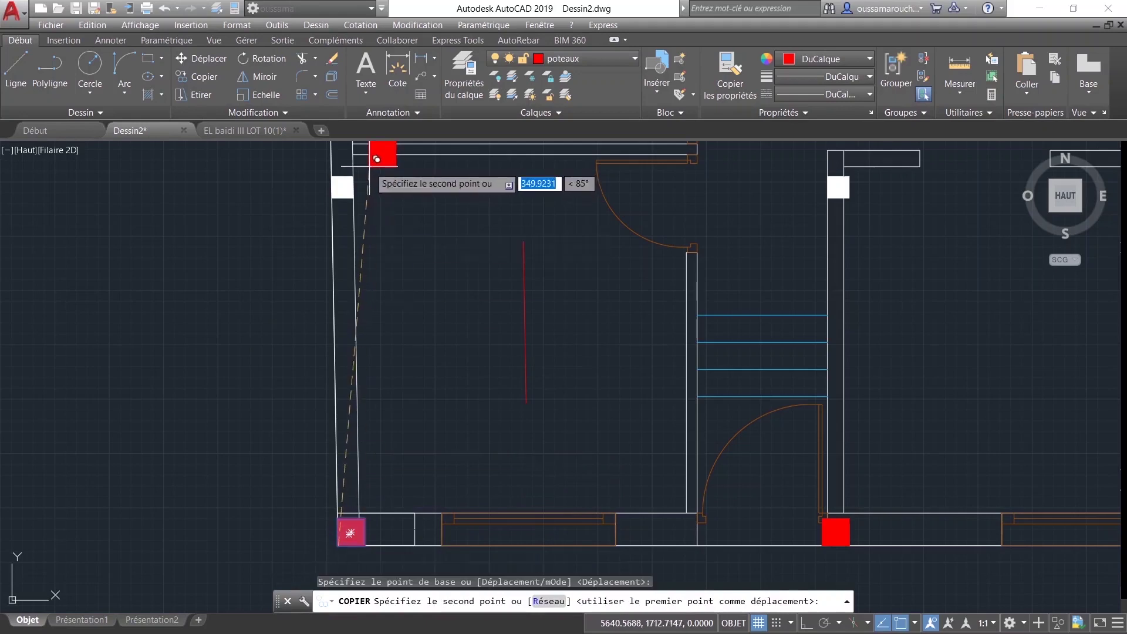
{"action": "middle_click_drag", "start_coordinate": [377, 158], "coordinate": [374, 427]}
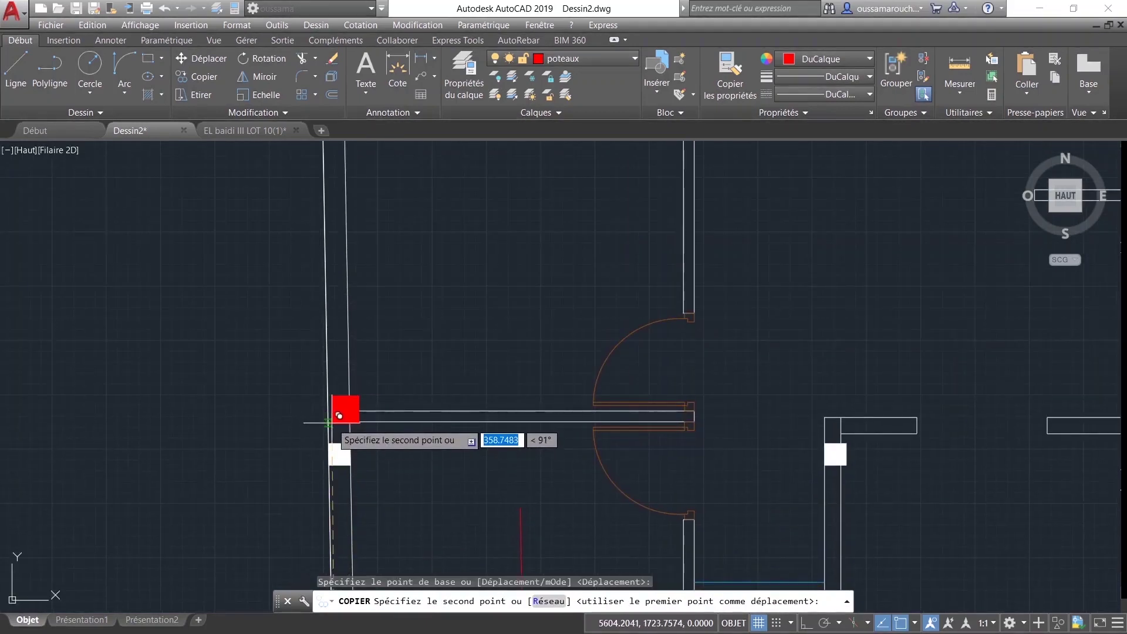
{"action": "left_click", "coordinate": [328, 423]}
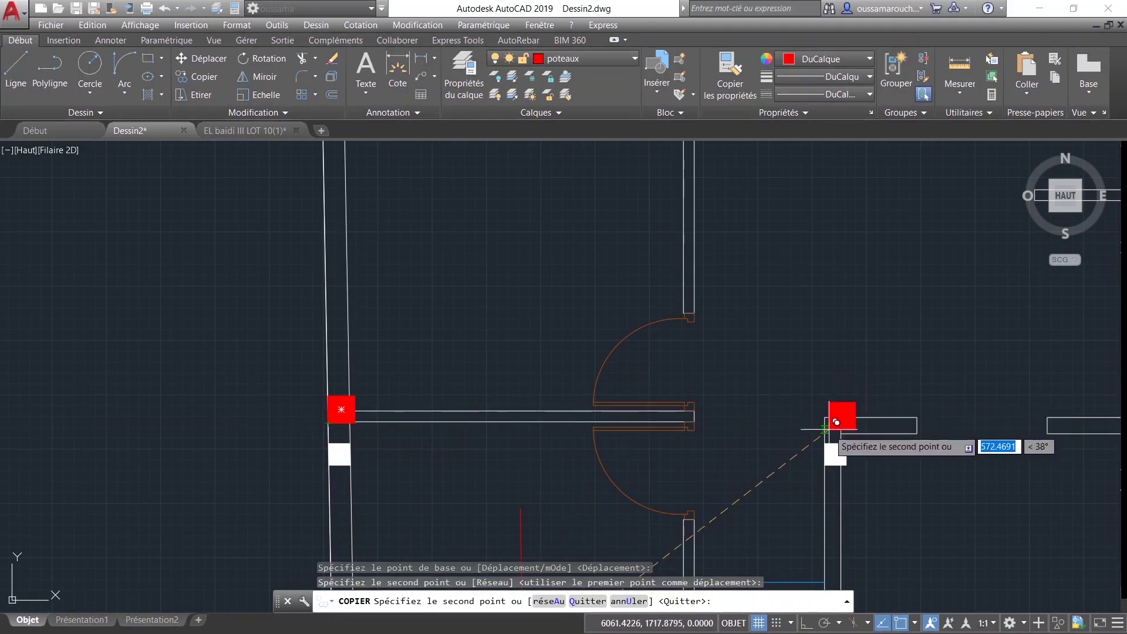
{"action": "left_click", "coordinate": [832, 425]}
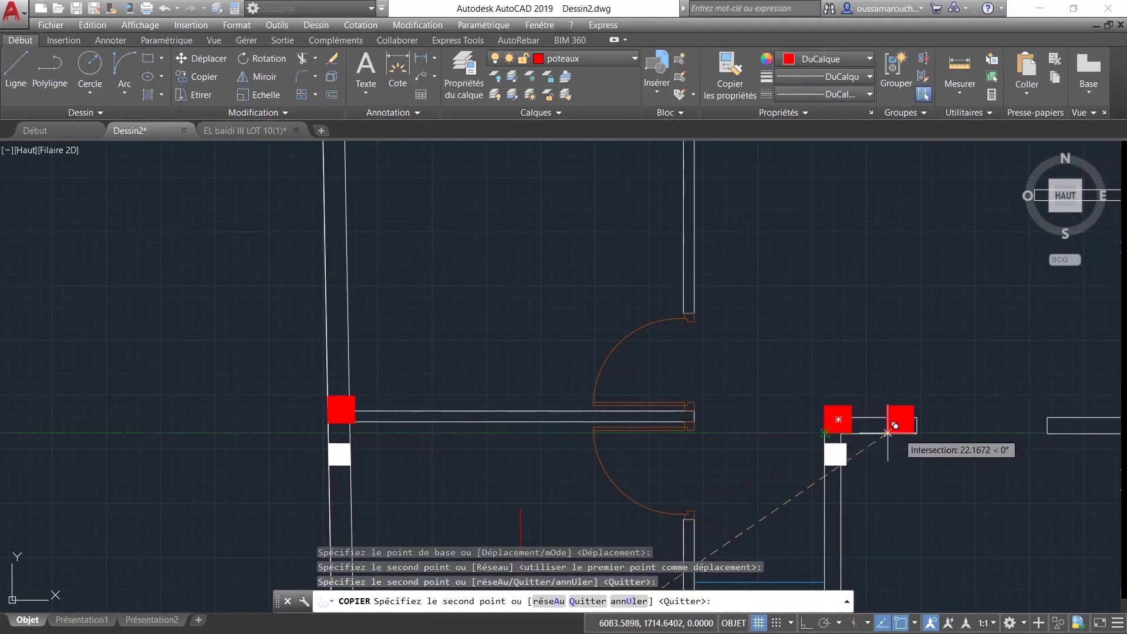
{"action": "scroll", "coordinate": [880, 432], "scroll_direction": "down", "scroll_amount": 3}
{"action": "scroll", "coordinate": [597, 440], "scroll_direction": "up", "scroll_amount": 2}
{"action": "scroll", "coordinate": [756, 447], "scroll_direction": "up", "scroll_amount": 1}
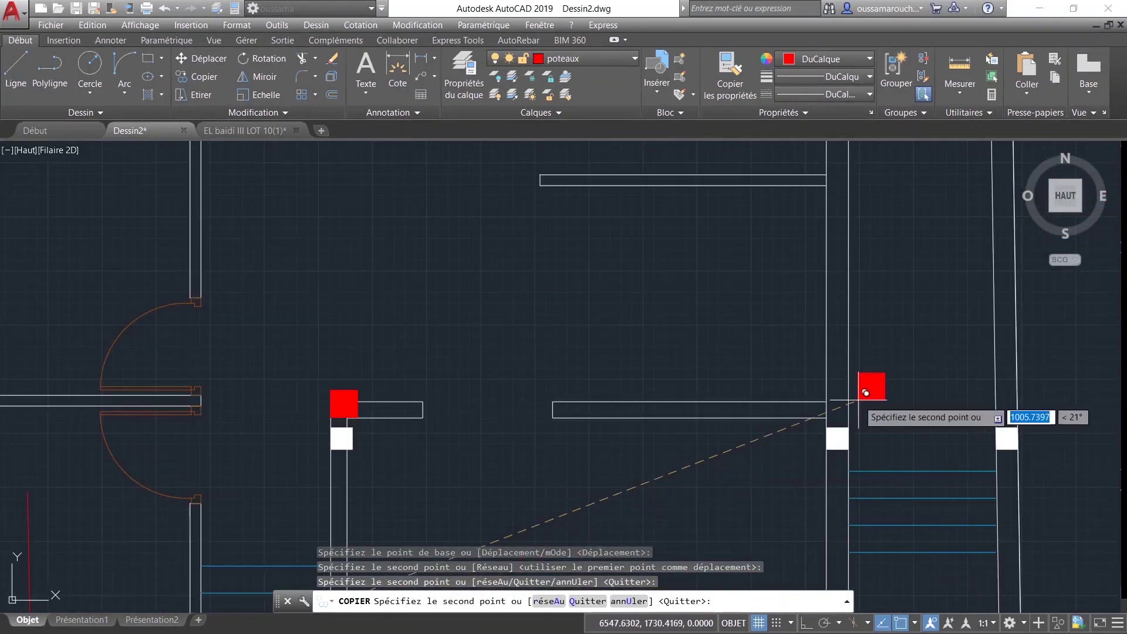
{"action": "left_click", "coordinate": [833, 410]}
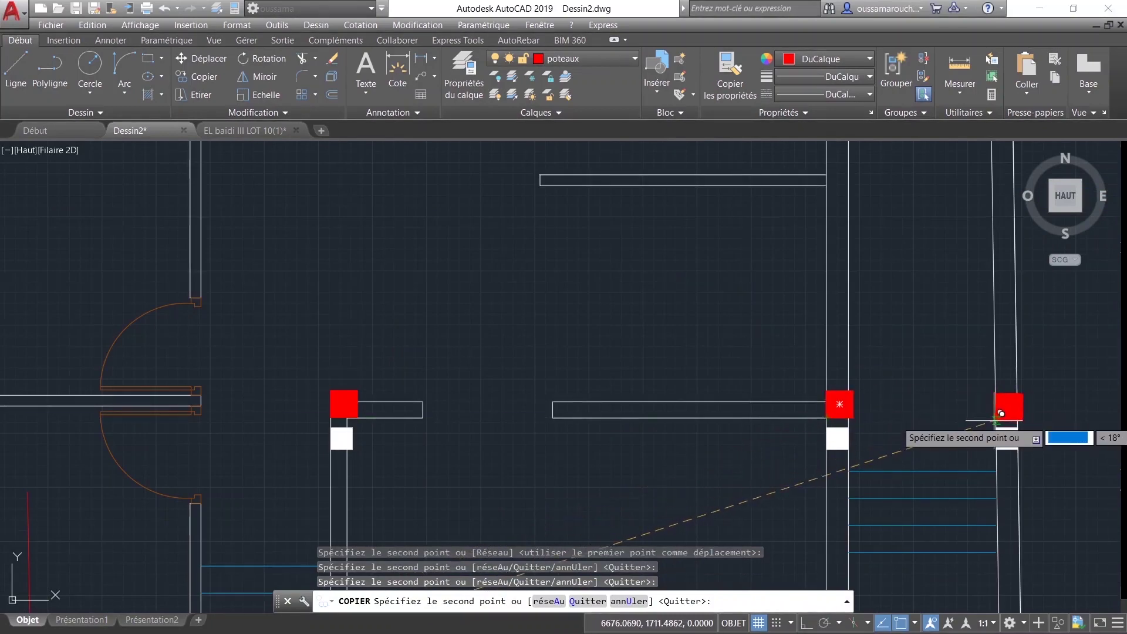
{"action": "key", "text": "Escape"}
{"action": "scroll", "coordinate": [991, 428], "scroll_direction": "down", "scroll_amount": 5}
{"action": "scroll", "coordinate": [924, 450], "scroll_direction": "up", "scroll_amount": 4}
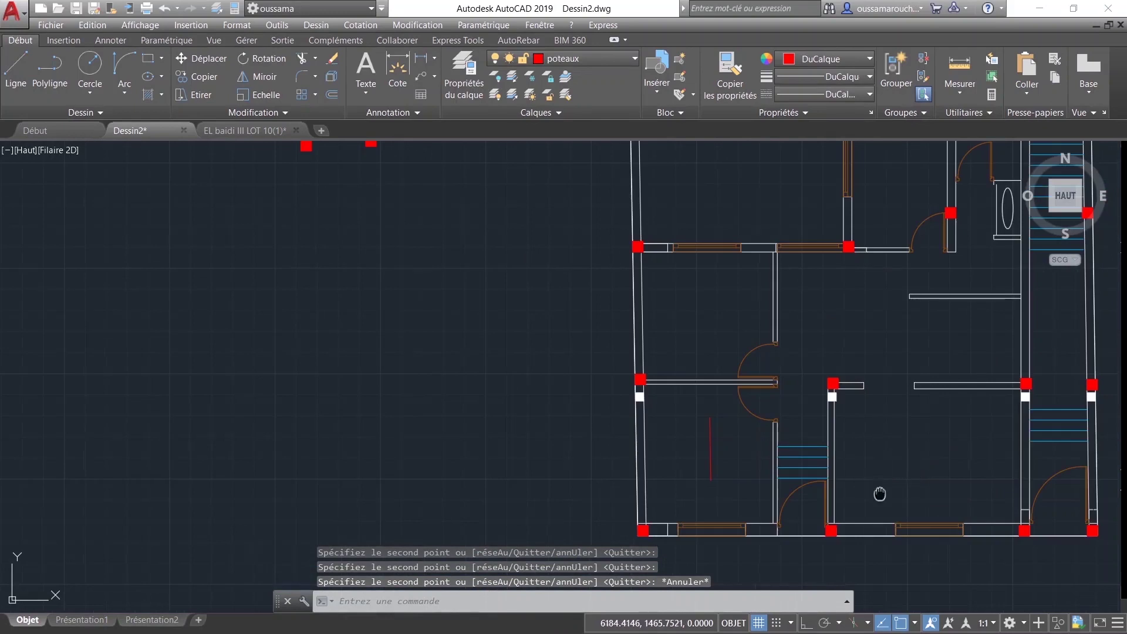
{"action": "middle_click_drag", "start_coordinate": [880, 494], "coordinate": [666, 402]}
{"action": "scroll", "coordinate": [653, 360], "scroll_direction": "up", "scroll_amount": 4}
Step: Delete the leftover white squares beneath the columns
{"action": "left_click", "coordinate": [625, 308]}
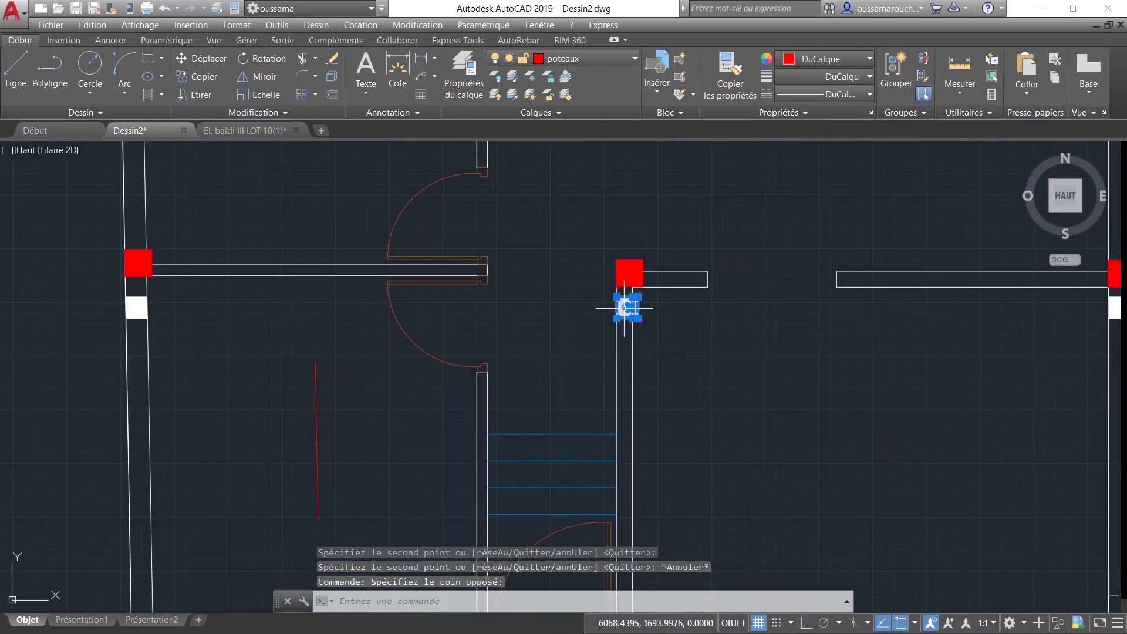
{"action": "key", "text": "Delete"}
{"action": "left_click", "coordinate": [142, 299]}
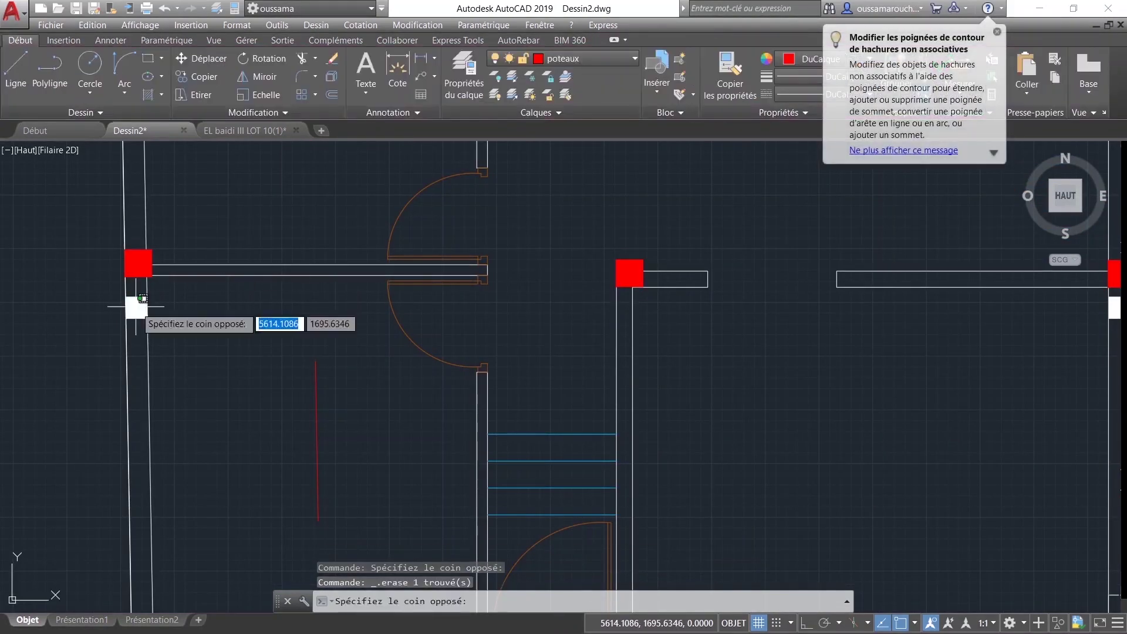
{"action": "key", "text": "Escape"}
{"action": "scroll", "coordinate": [553, 372], "scroll_direction": "down", "scroll_amount": 4}
{"action": "scroll", "coordinate": [650, 363], "scroll_direction": "up", "scroll_amount": 4}
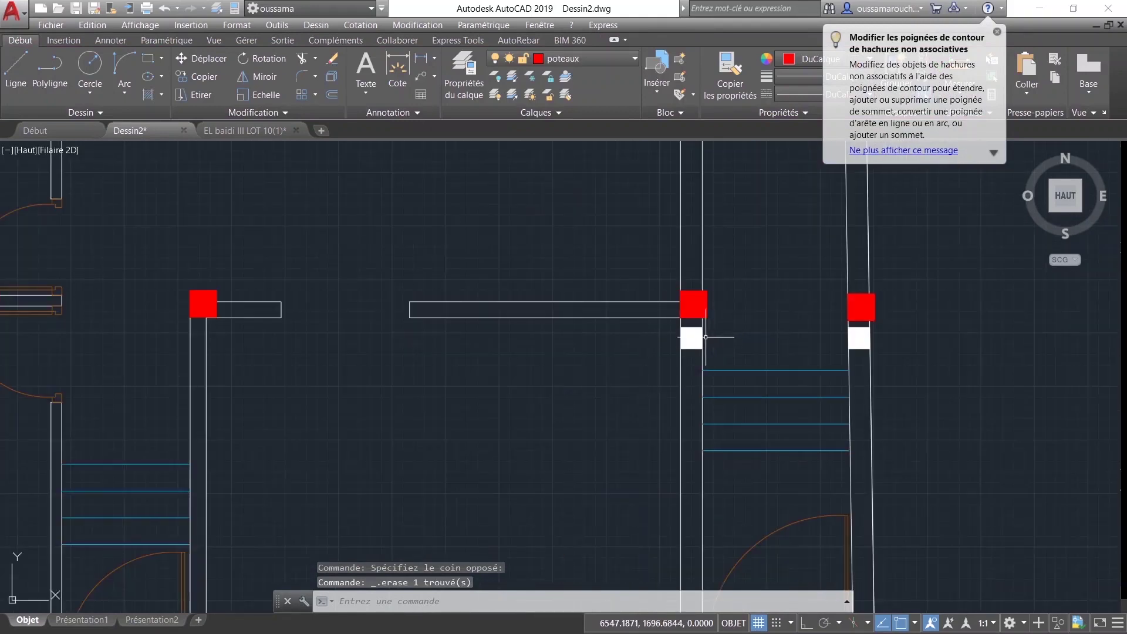
{"action": "left_click", "coordinate": [855, 338]}
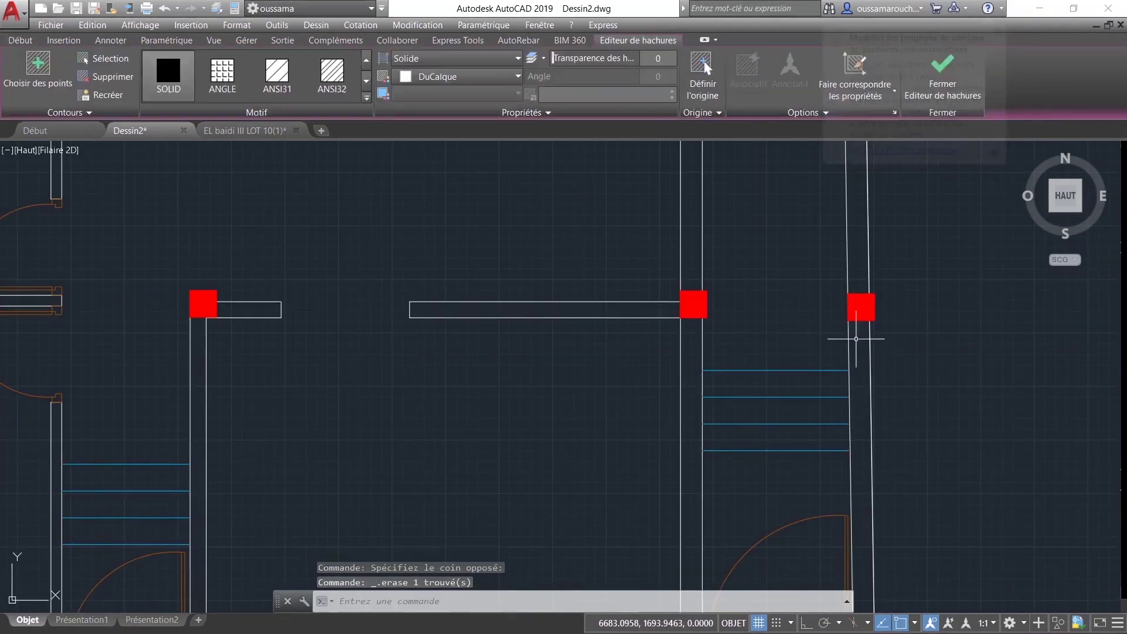
{"action": "key", "text": "Escape"}
{"action": "scroll", "coordinate": [891, 426], "scroll_direction": "down", "scroll_amount": 2}
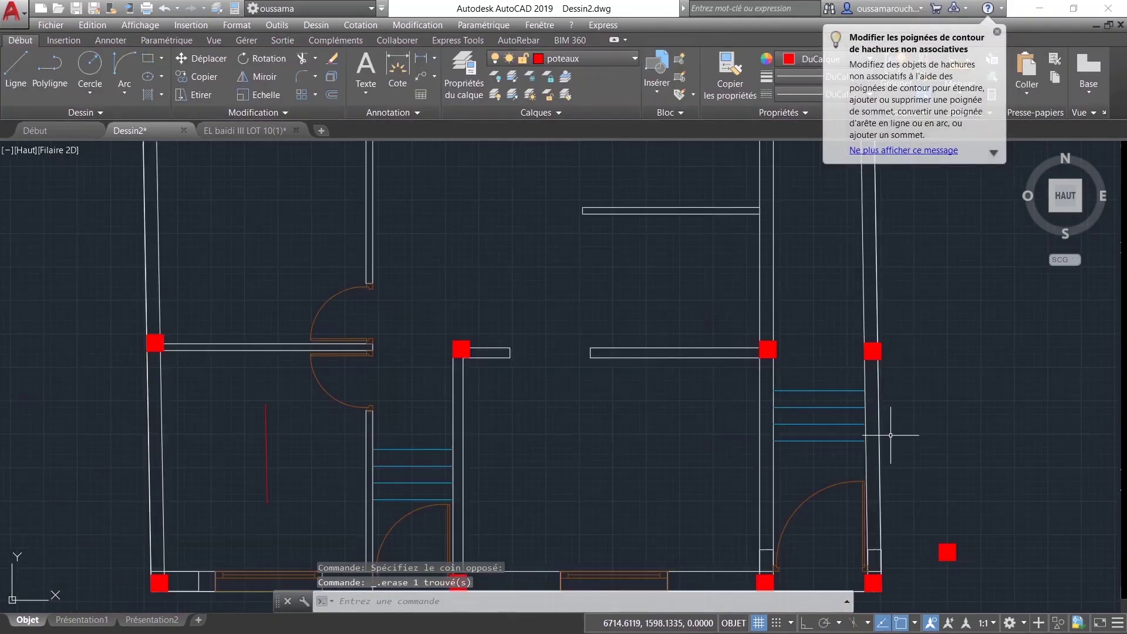
{"action": "scroll", "coordinate": [890, 435], "scroll_direction": "down", "scroll_amount": 4}
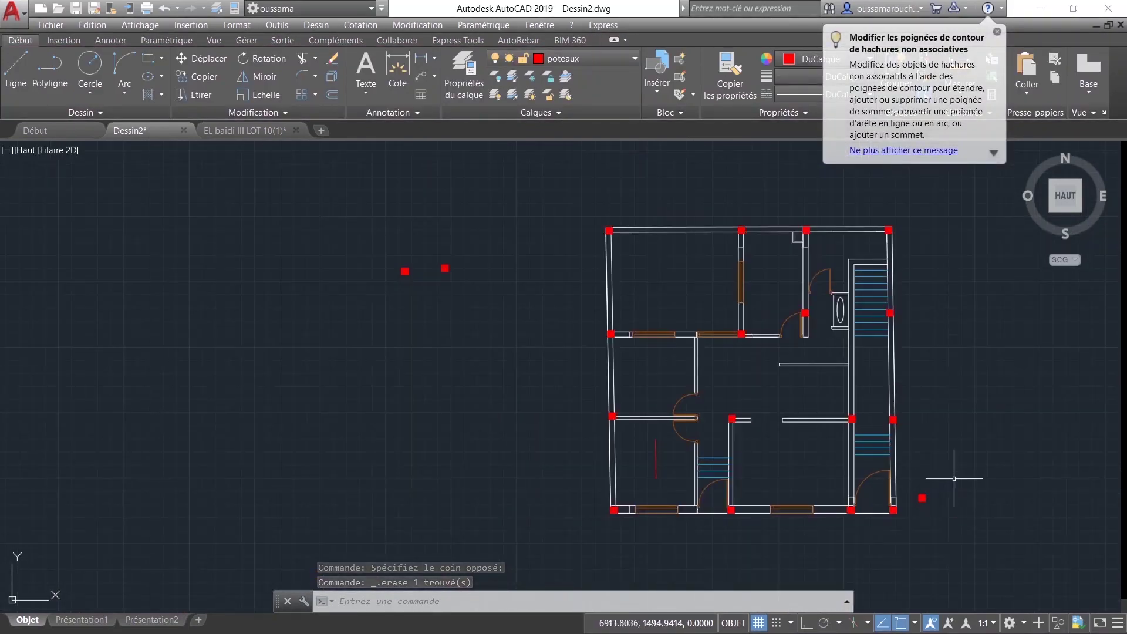
Step: Window-select and erase the three stray red squares lying outside the floor plan
{"action": "left_click", "coordinate": [954, 472]}
{"action": "left_click", "coordinate": [918, 532]}
{"action": "key", "text": "Delete"}
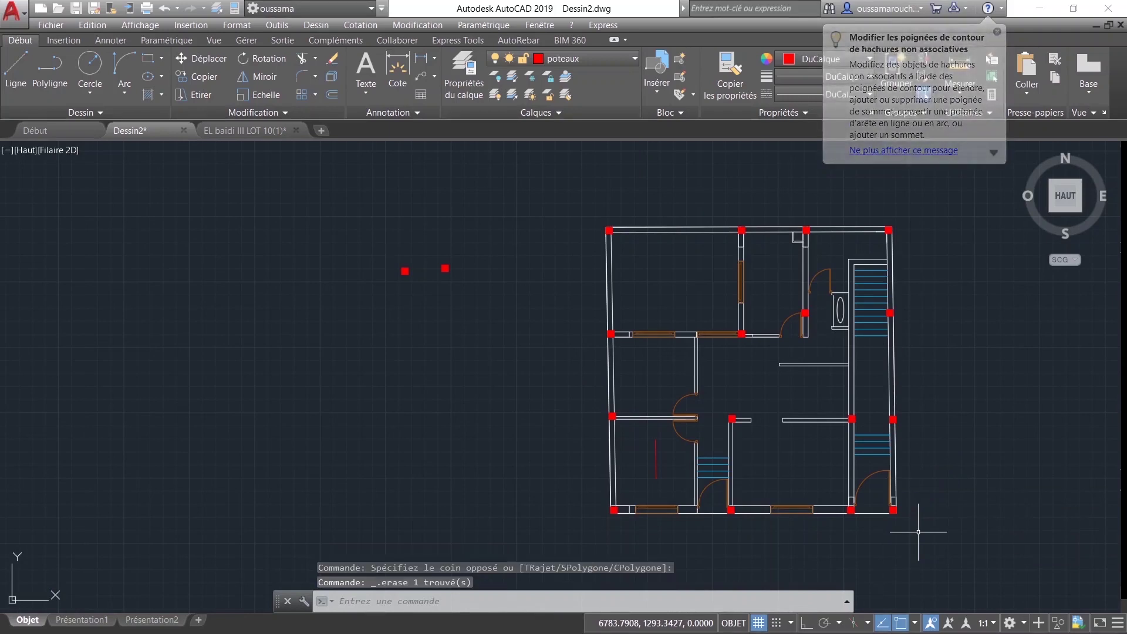
{"action": "left_click", "coordinate": [452, 196]}
{"action": "left_click", "coordinate": [345, 319]}
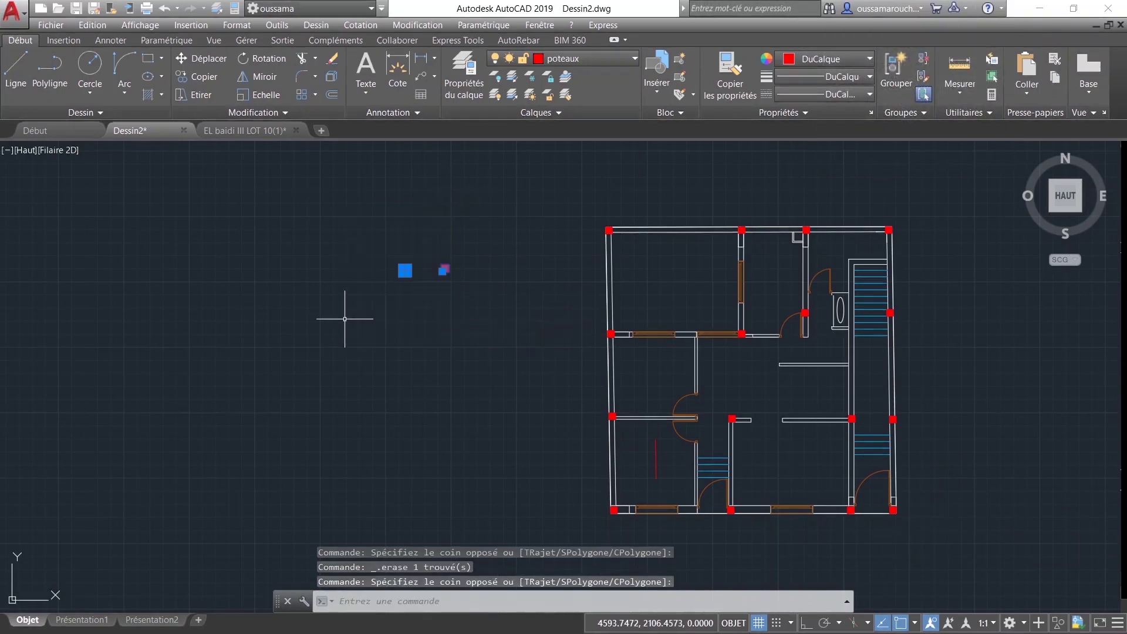
{"action": "key", "text": "Delete"}
{"action": "middle_click_drag", "start_coordinate": [735, 420], "coordinate": [576, 420]}
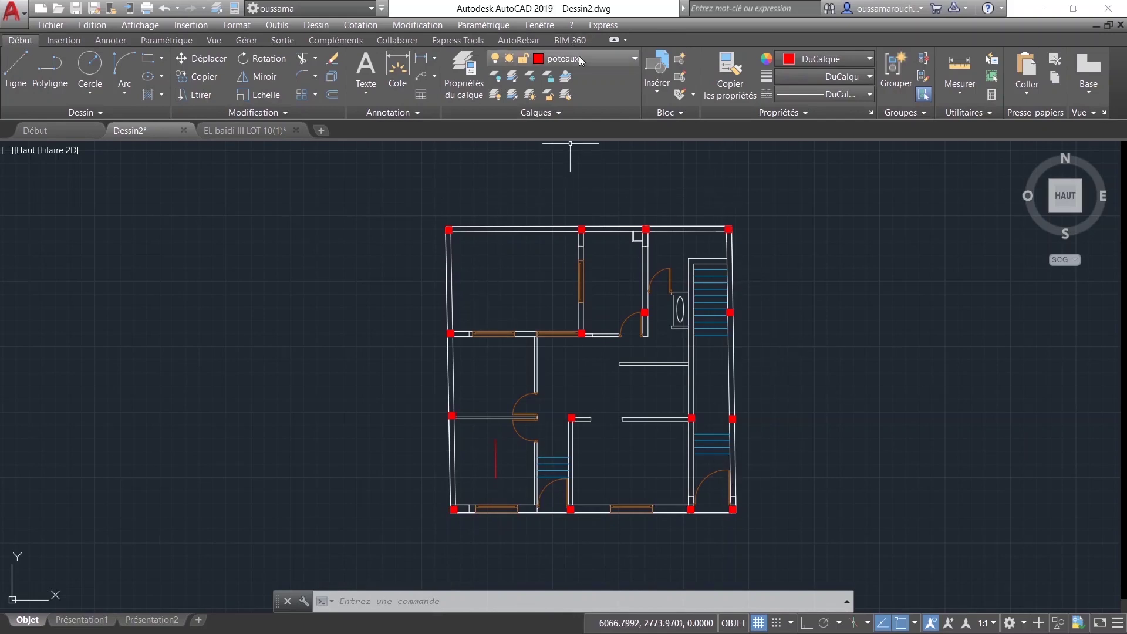
{"action": "mouse_move", "coordinate": [672, 510]}
{"action": "middle_mouse_down"}
{"action": "mouse_move", "coordinate": [601, 455]}
{"action": "mouse_move", "coordinate": [632, 473]}
{"action": "middle_mouse_up"}
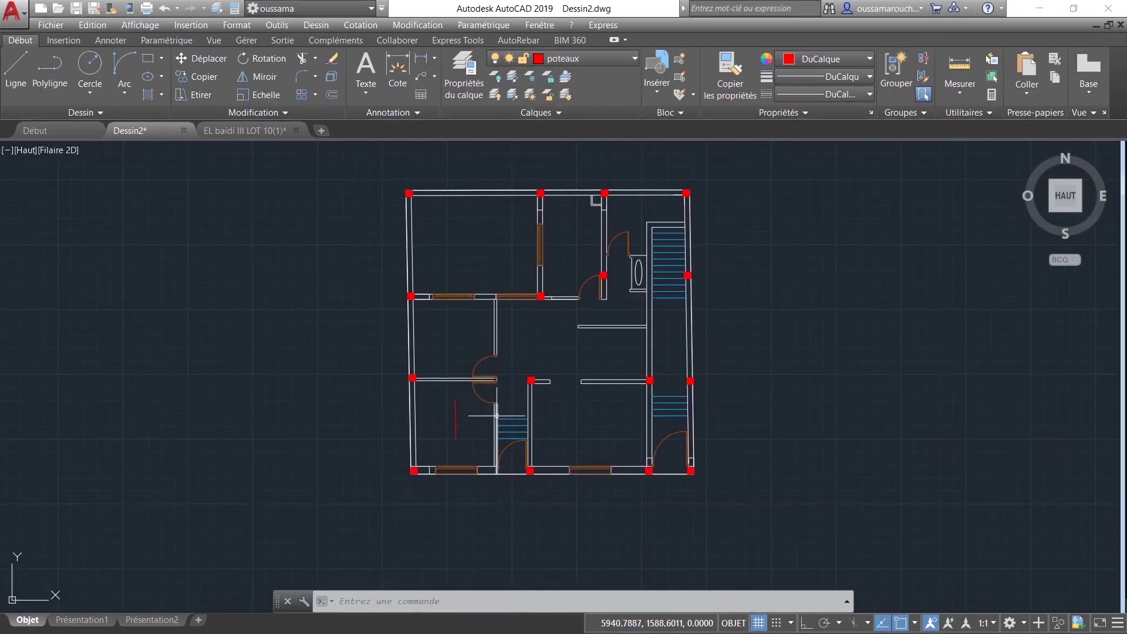
{"action": "left_click", "coordinate": [591, 59]}
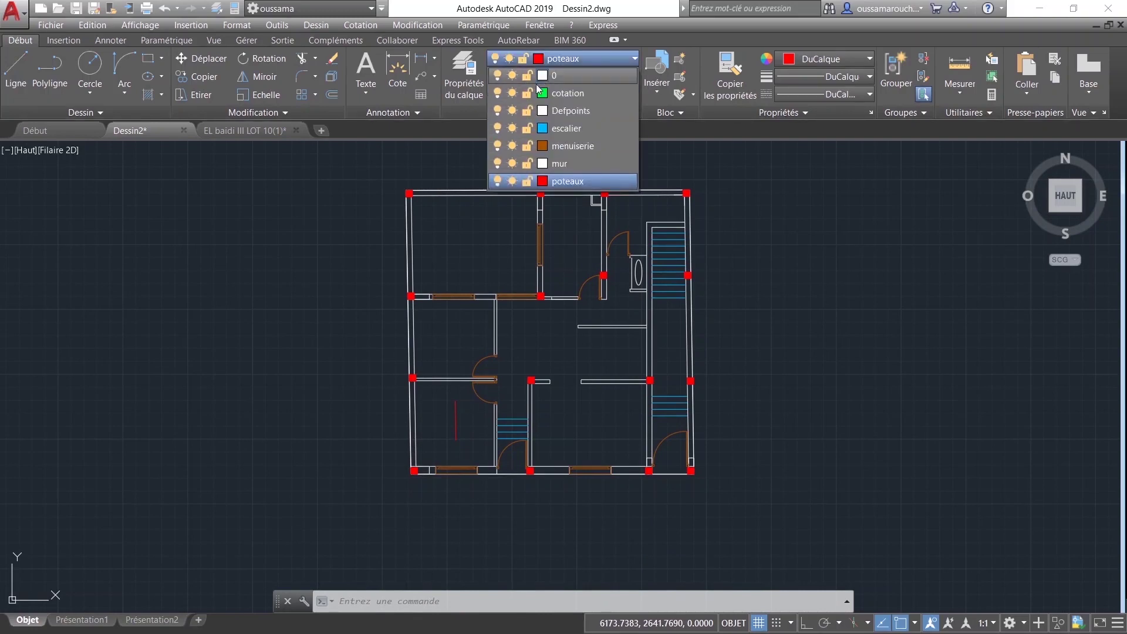
{"action": "left_click", "coordinate": [495, 128]}
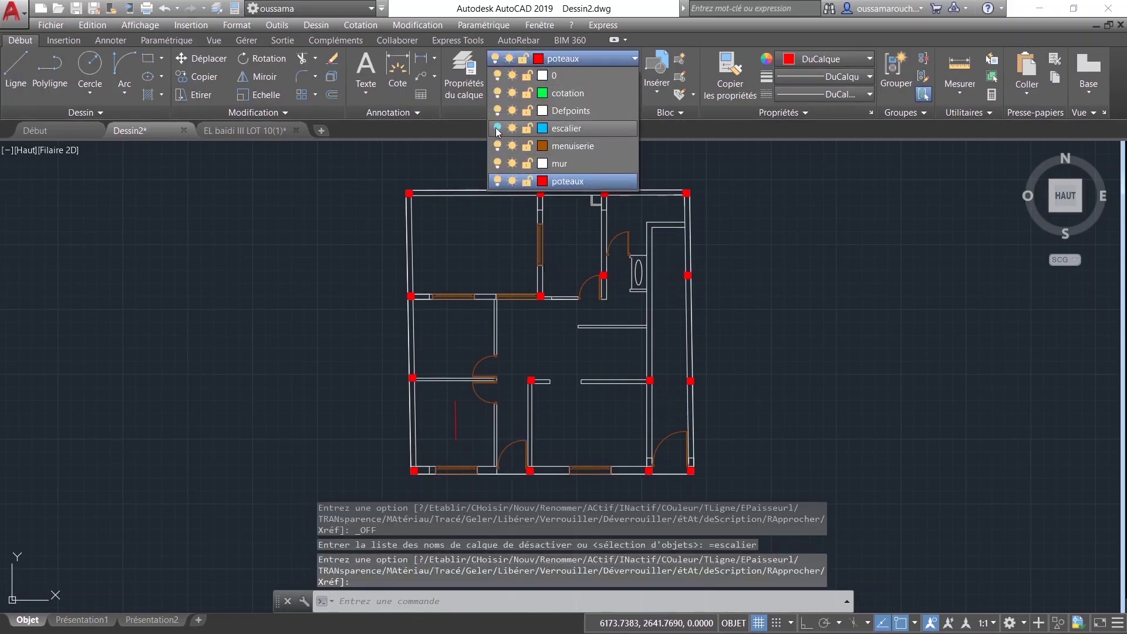
{"action": "left_click", "coordinate": [497, 128]}
{"action": "left_click", "coordinate": [525, 131]}
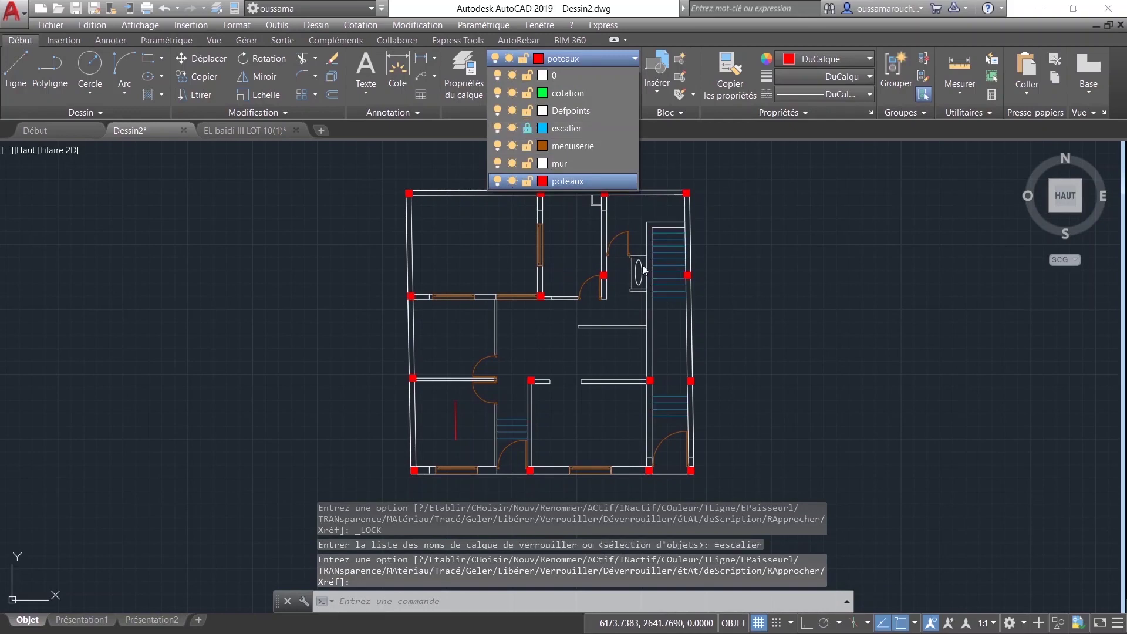
{"action": "left_click", "coordinate": [668, 304]}
{"action": "left_click", "coordinate": [646, 261]}
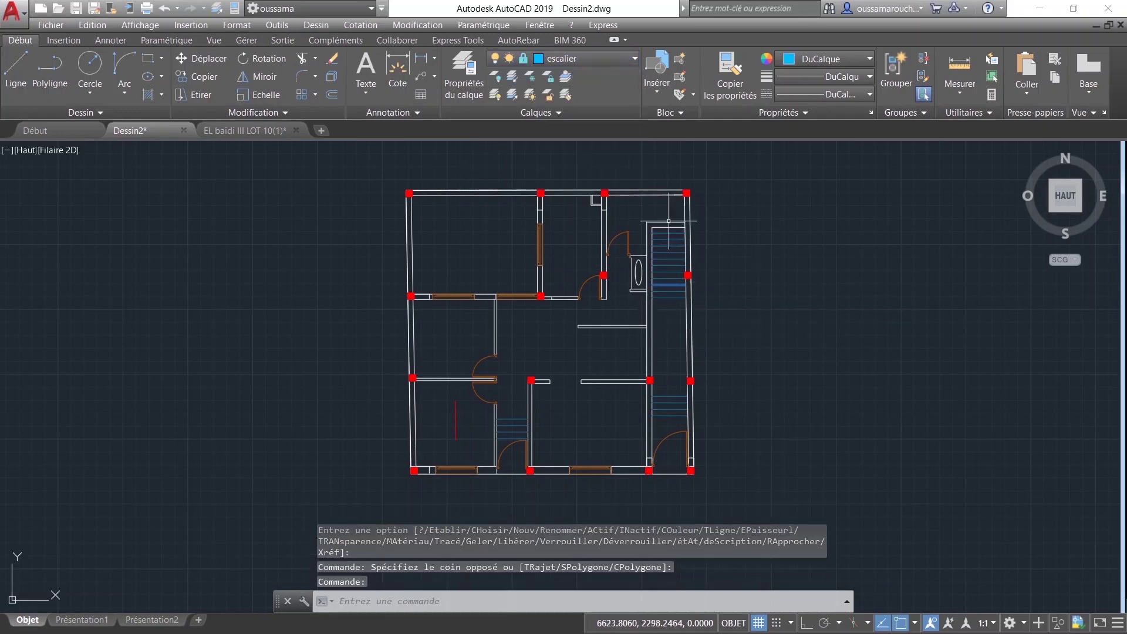
{"action": "key", "text": "Escape"}
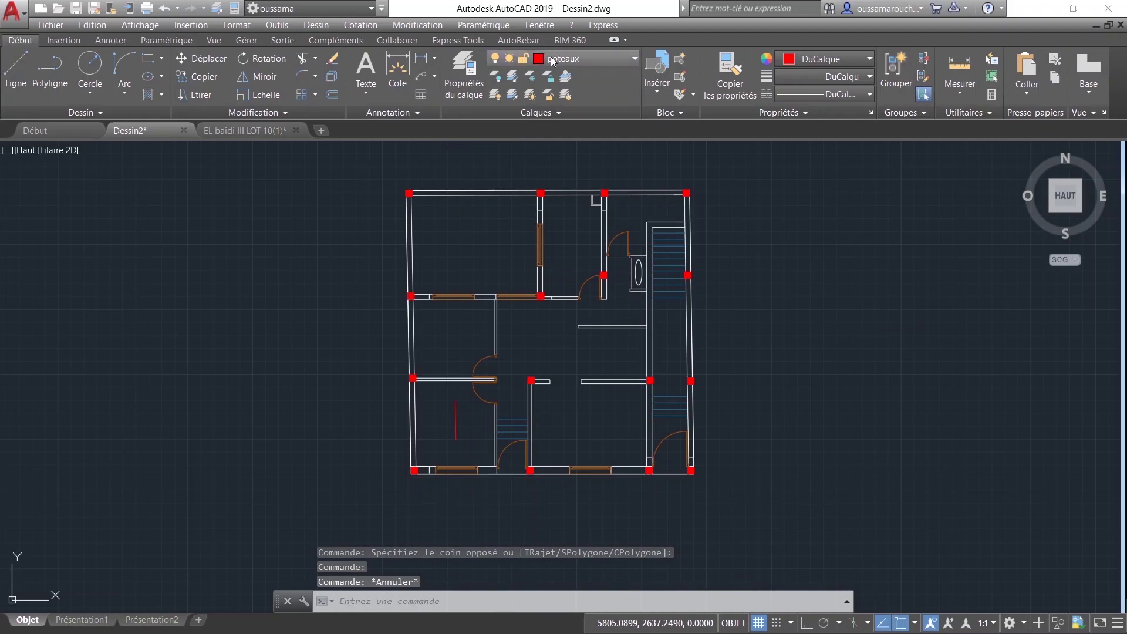
{"action": "left_click", "coordinate": [517, 58]}
{"action": "left_click", "coordinate": [525, 131]}
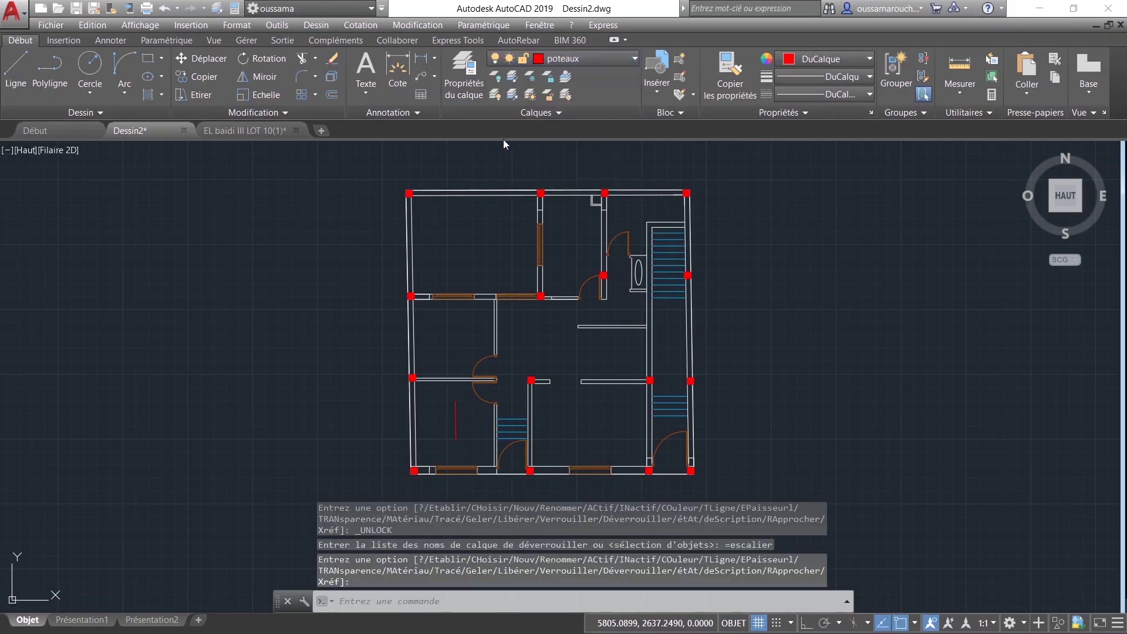
{"action": "left_click", "coordinate": [500, 81]}
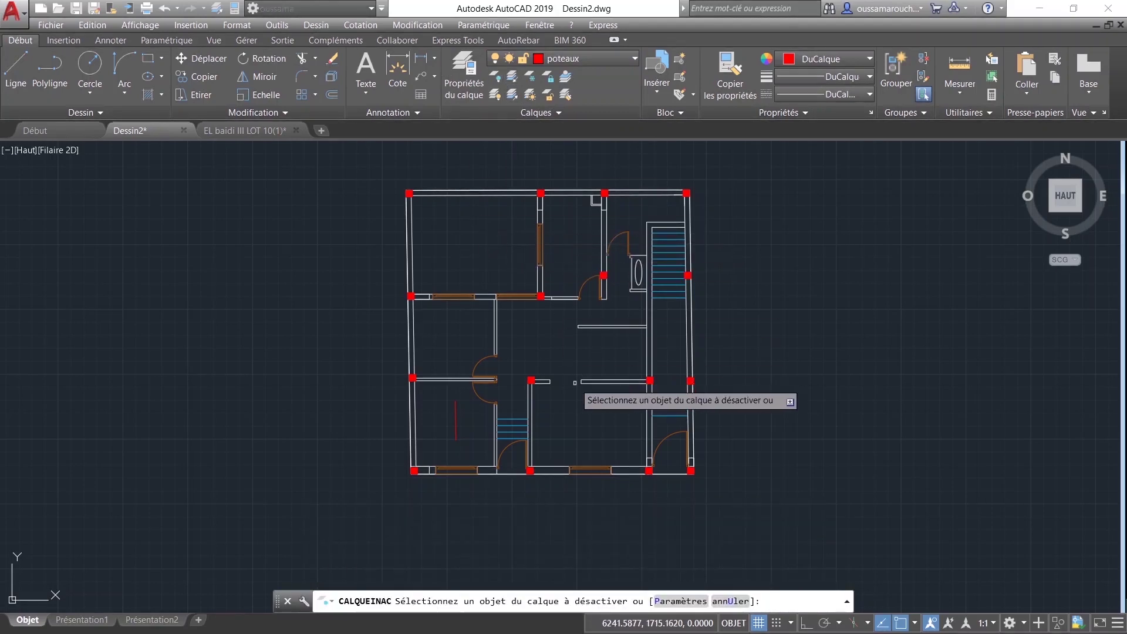
{"action": "scroll", "coordinate": [530, 392], "scroll_direction": "up", "scroll_amount": 2}
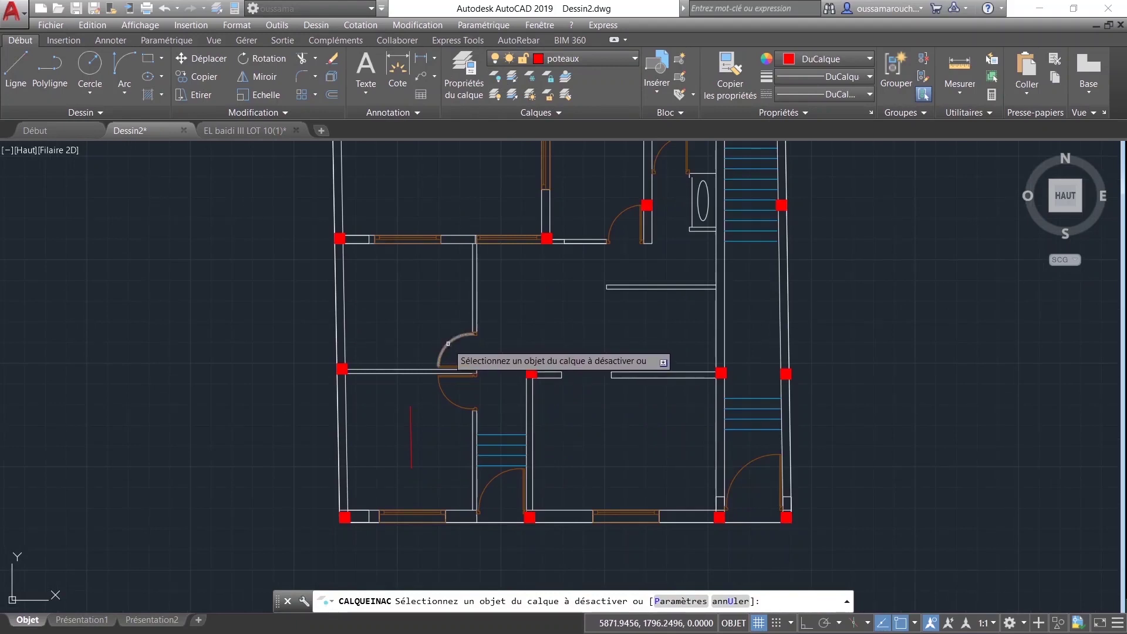
{"action": "left_click", "coordinate": [448, 343]}
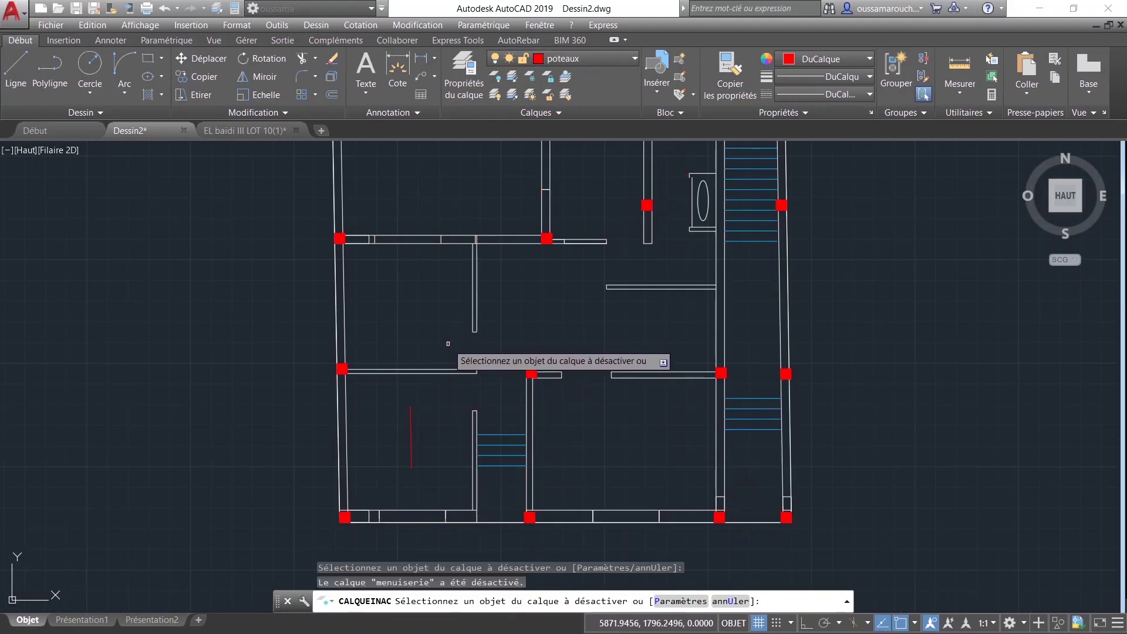
{"action": "key", "text": "ctrl+z"}
{"action": "mouse_move", "coordinate": [576, 254]}
{"action": "middle_mouse_down"}
{"action": "mouse_move", "coordinate": [575, 269]}
{"action": "mouse_move", "coordinate": [529, 226]}
{"action": "middle_mouse_up"}
{"action": "scroll", "coordinate": [593, 393], "scroll_direction": "down", "scroll_amount": 2}
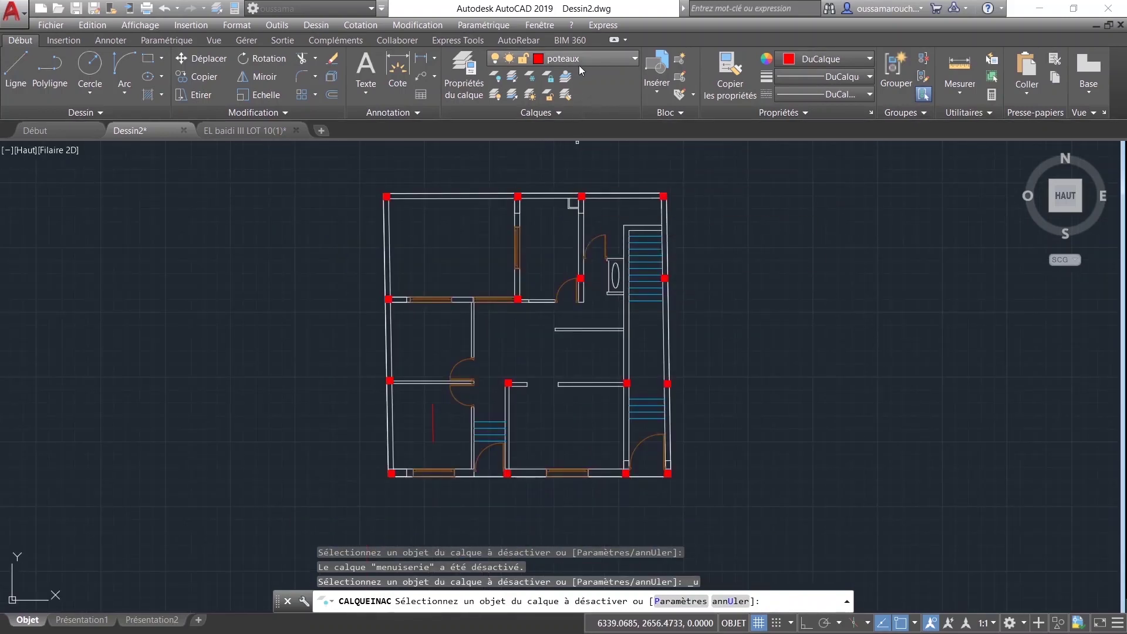
{"action": "left_click", "coordinate": [511, 80]}
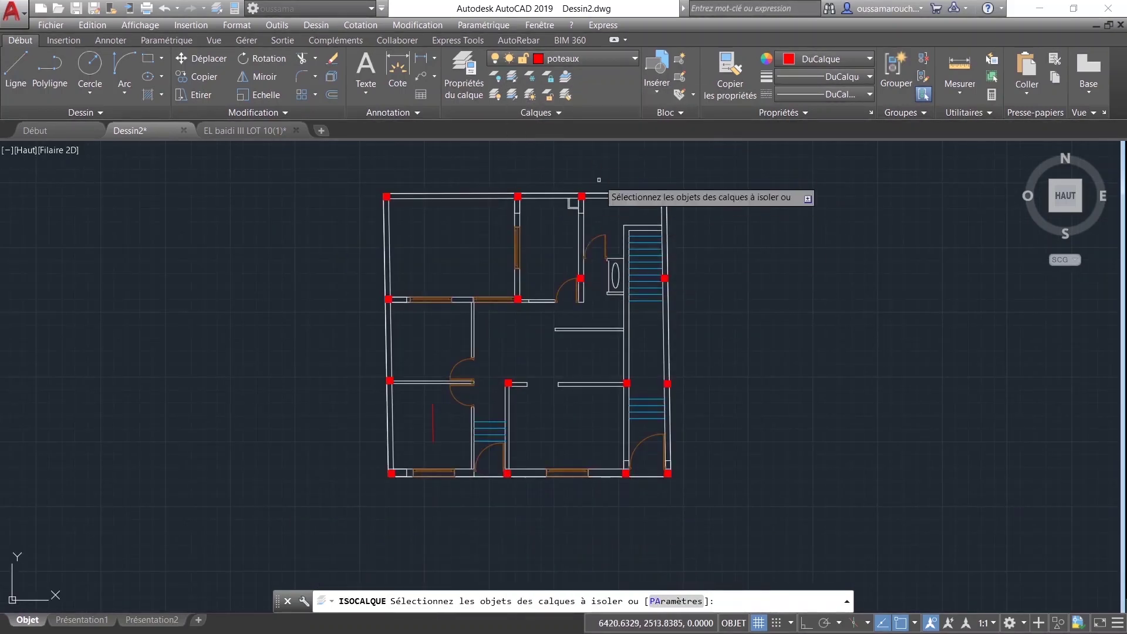
{"action": "scroll", "coordinate": [642, 206], "scroll_direction": "up", "scroll_amount": 2}
{"action": "scroll", "coordinate": [651, 210], "scroll_direction": "up", "scroll_amount": 2}
{"action": "middle_click_drag", "start_coordinate": [651, 209], "coordinate": [599, 266]}
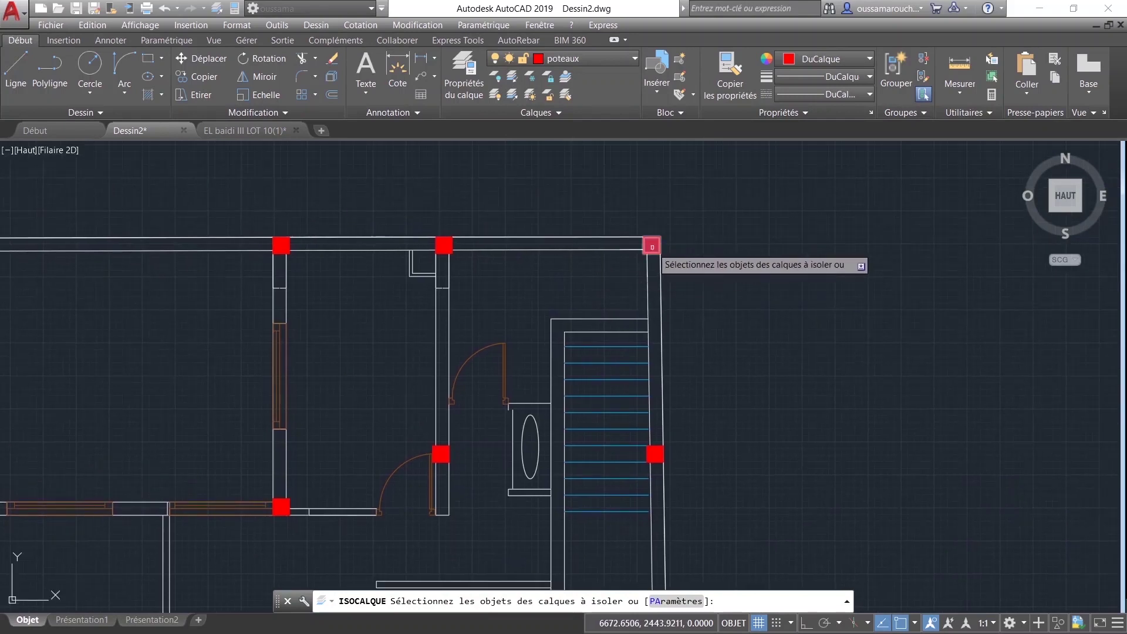
{"action": "left_click", "coordinate": [652, 247]}
{"action": "left_click", "coordinate": [652, 246]}
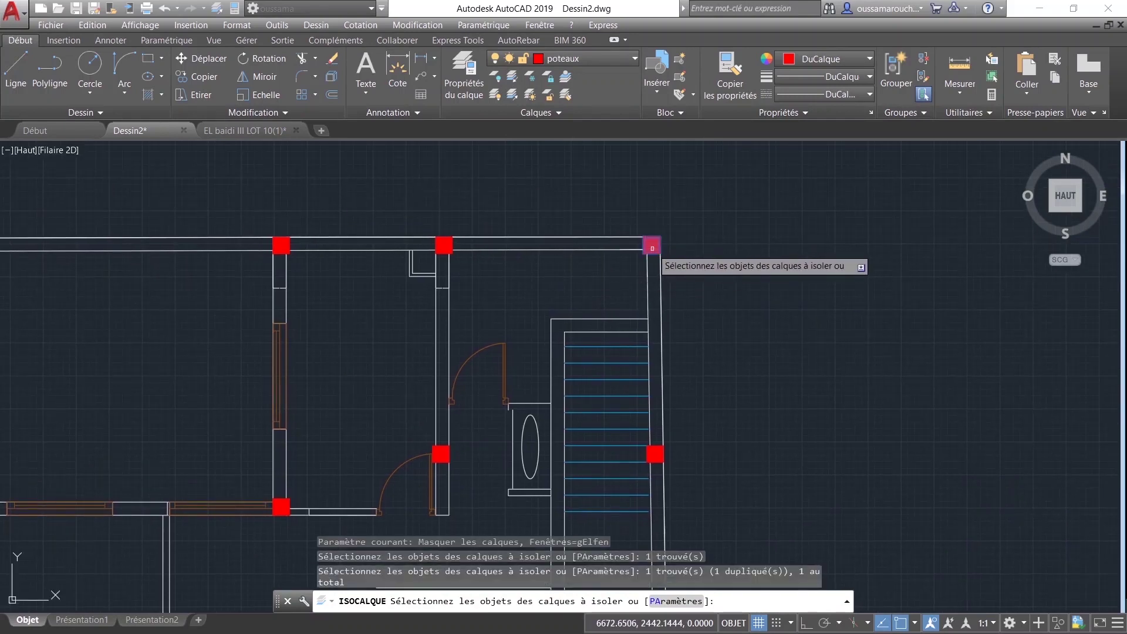
{"action": "key", "text": "Return"}
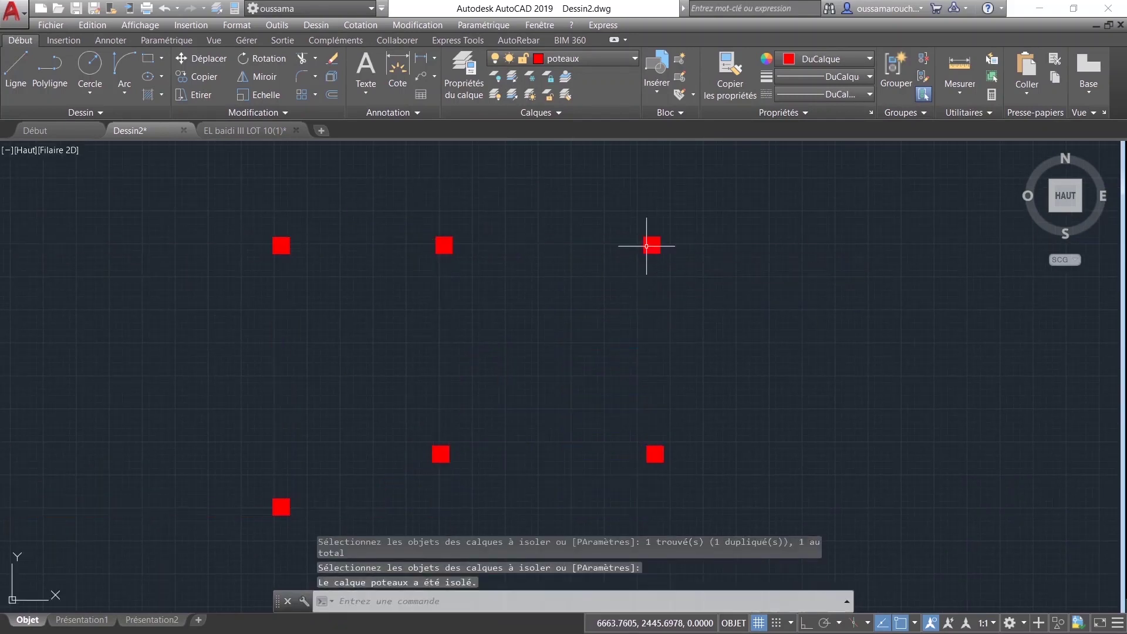
{"action": "scroll", "coordinate": [663, 281], "scroll_direction": "down", "scroll_amount": 3}
{"action": "scroll", "coordinate": [647, 350], "scroll_direction": "up", "scroll_amount": 2}
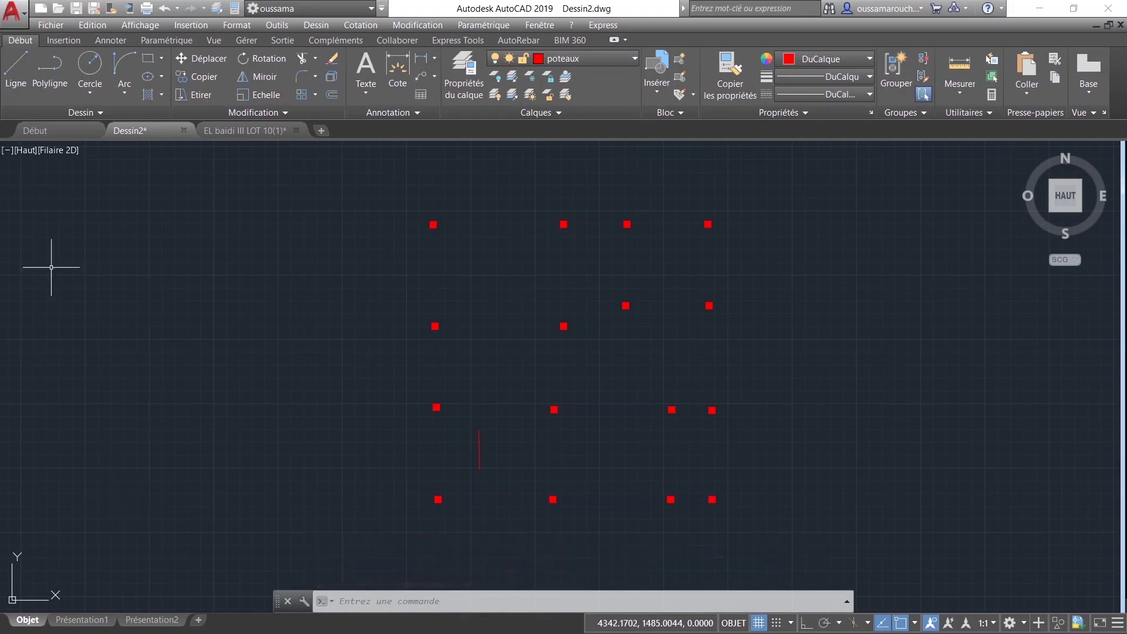
{"action": "key", "text": "ctrl+z"}
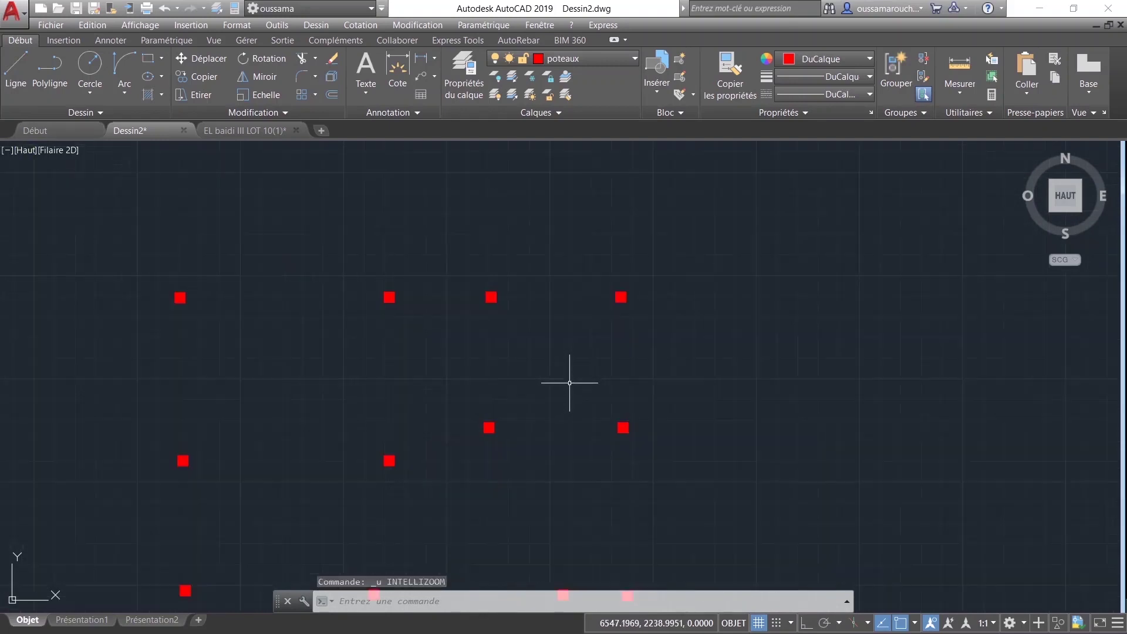
{"action": "key", "text": "ctrl+z"}
{"action": "key", "text": "ctrl+z"}
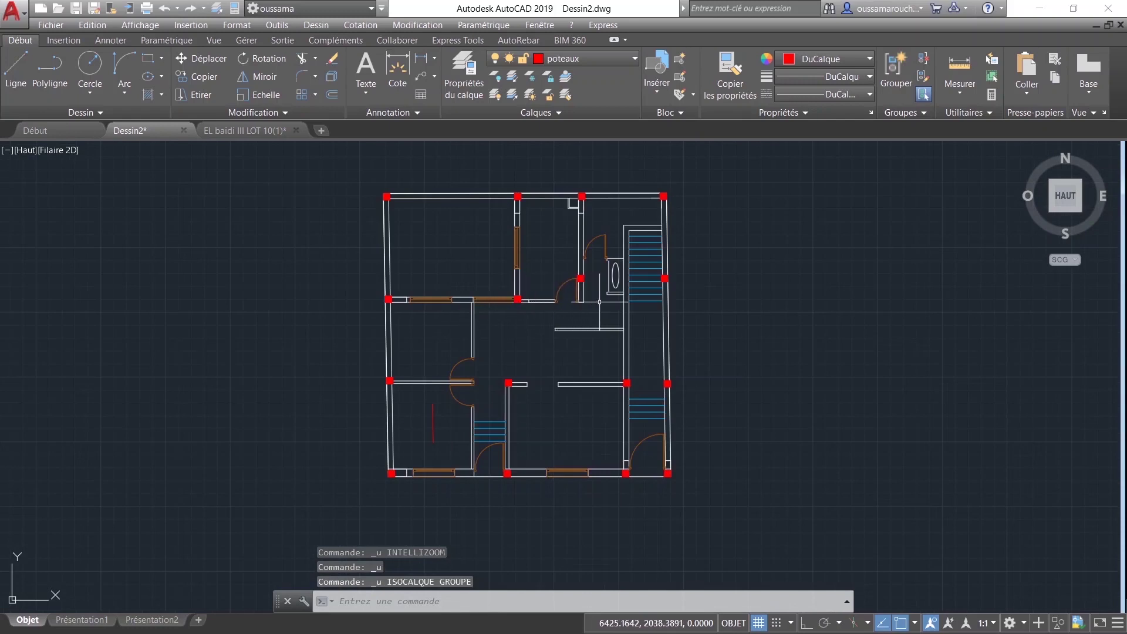
{"action": "scroll", "coordinate": [658, 334], "scroll_direction": "down", "scroll_amount": 2}
{"action": "scroll", "coordinate": [684, 345], "scroll_direction": "down", "scroll_amount": 5}
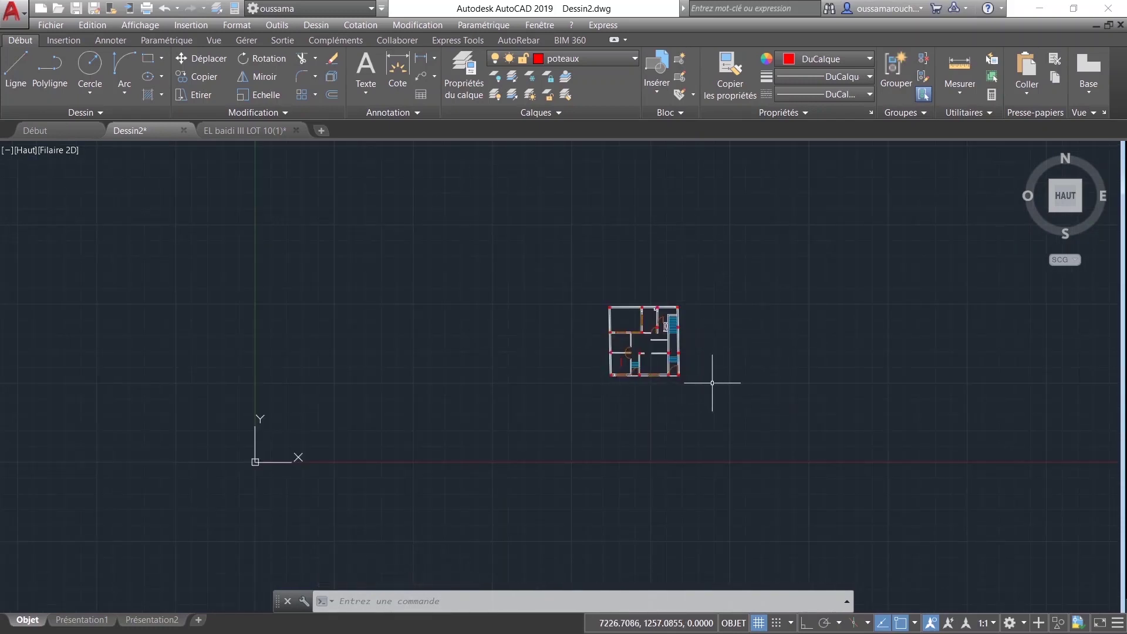
{"action": "scroll", "coordinate": [669, 375], "scroll_direction": "up", "scroll_amount": 2}
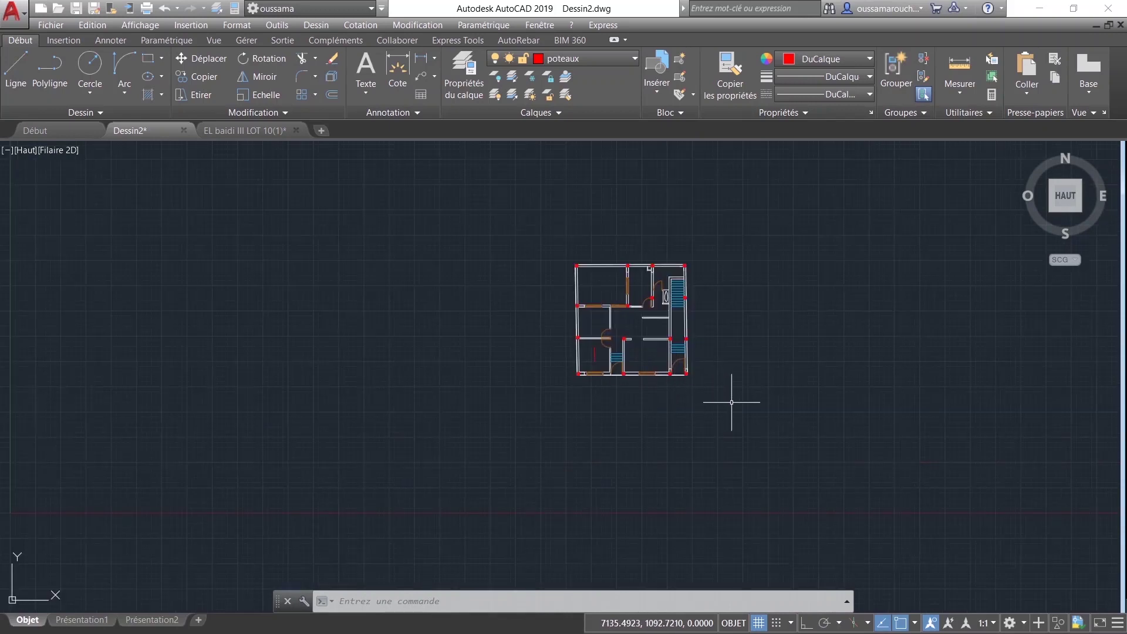
{"action": "scroll", "coordinate": [732, 403], "scroll_direction": "up", "scroll_amount": 2}
{"action": "scroll", "coordinate": [728, 387], "scroll_direction": "up", "scroll_amount": 2}
{"action": "mouse_move", "coordinate": [681, 353]}
{"action": "middle_mouse_down"}
{"action": "mouse_move", "coordinate": [717, 402]}
{"action": "mouse_move", "coordinate": [739, 469]}
{"action": "middle_mouse_up"}
{"action": "scroll", "coordinate": [710, 423], "scroll_direction": "down", "scroll_amount": 2}
{"action": "left_click", "coordinate": [745, 470]}
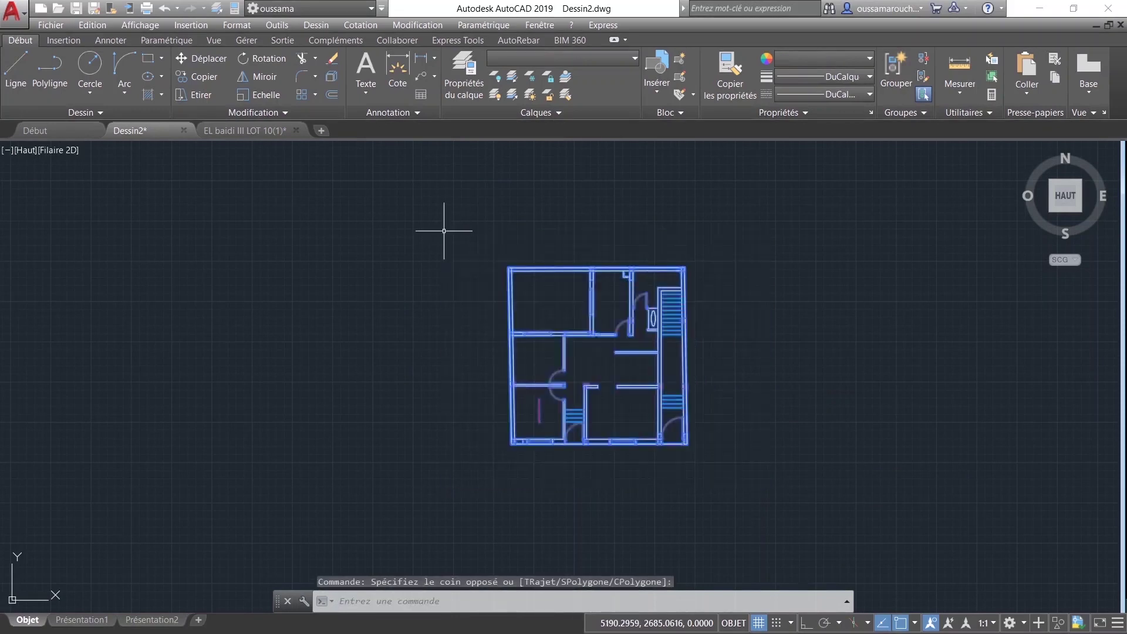
{"action": "left_click", "coordinate": [443, 231]}
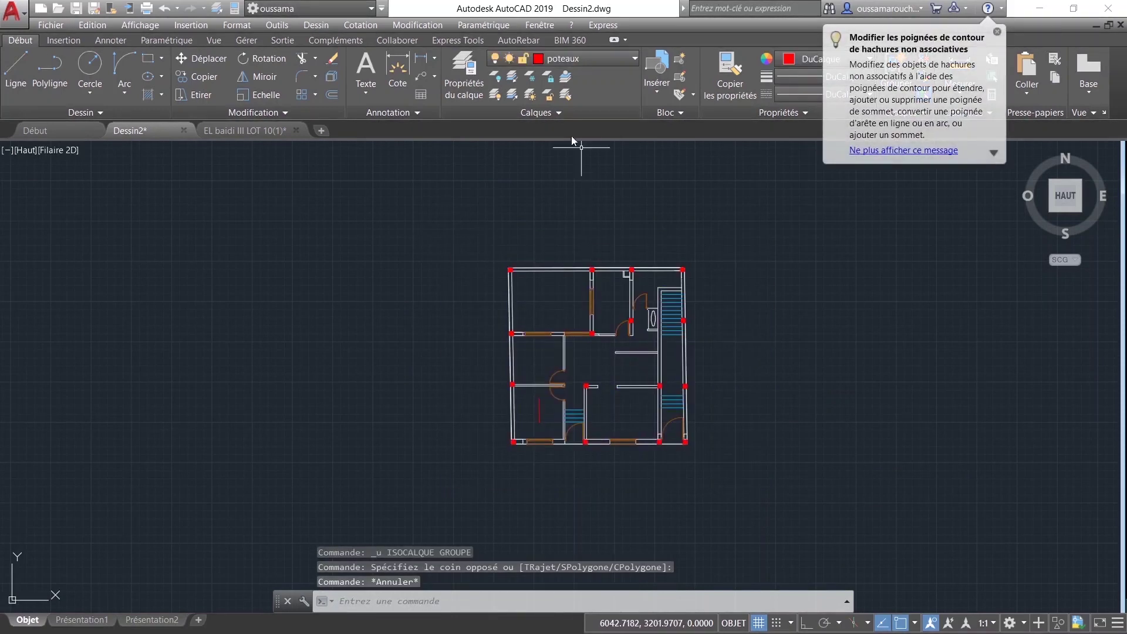
{"action": "left_click", "coordinate": [495, 75]}
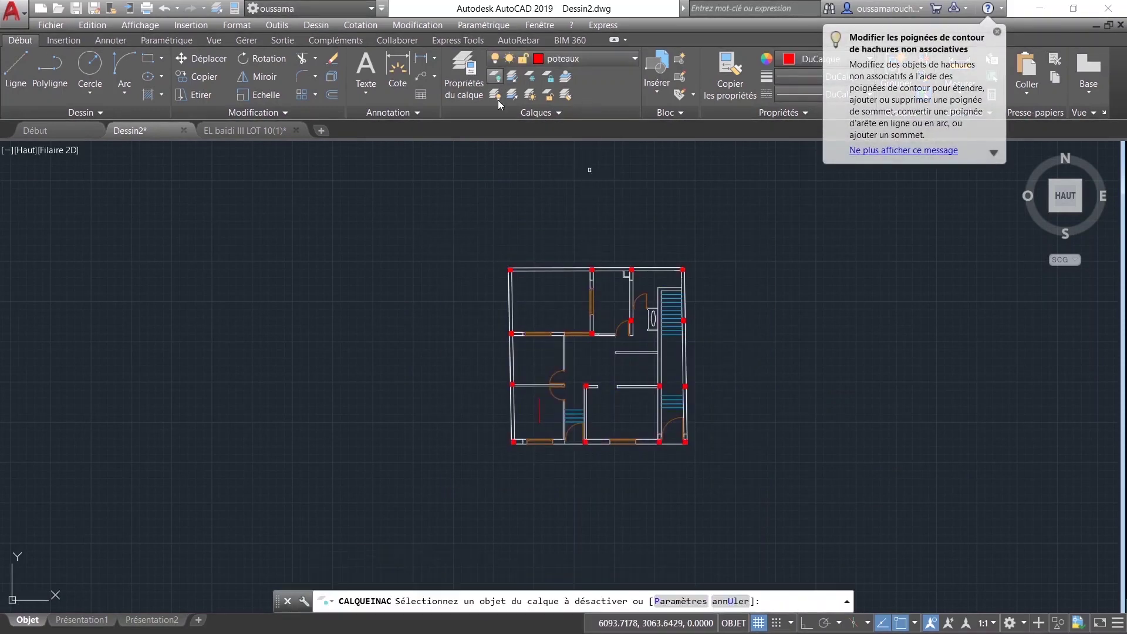
{"action": "scroll", "coordinate": [507, 262], "scroll_direction": "up", "scroll_amount": 4}
{"action": "left_click", "coordinate": [507, 261]}
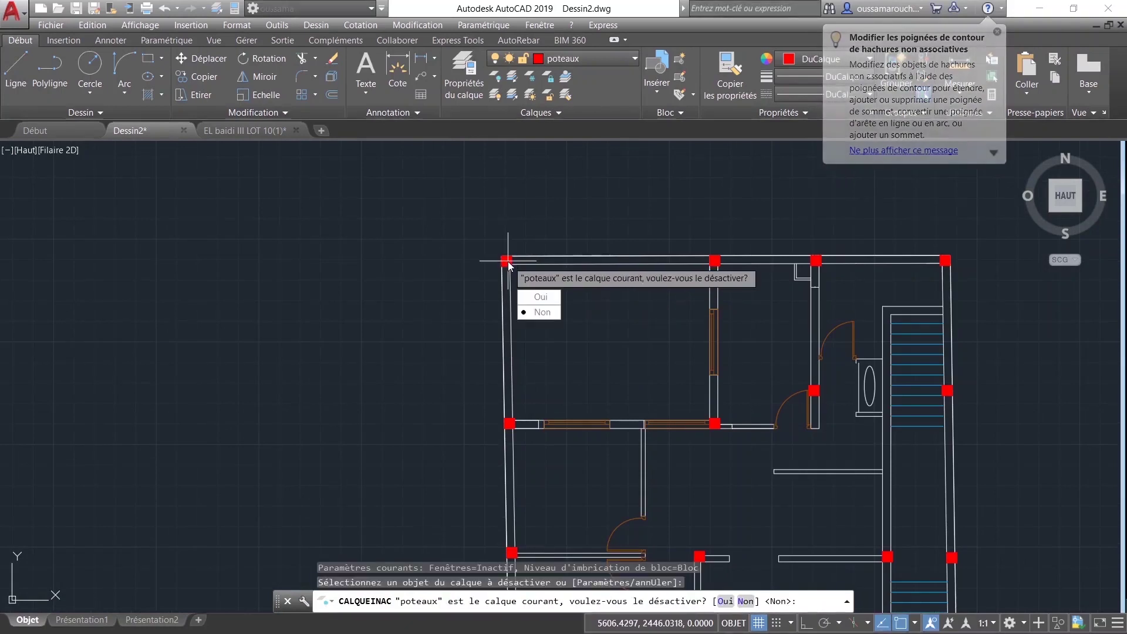
{"action": "left_click", "coordinate": [530, 297]}
{"action": "scroll", "coordinate": [610, 338], "scroll_direction": "down", "scroll_amount": 4}
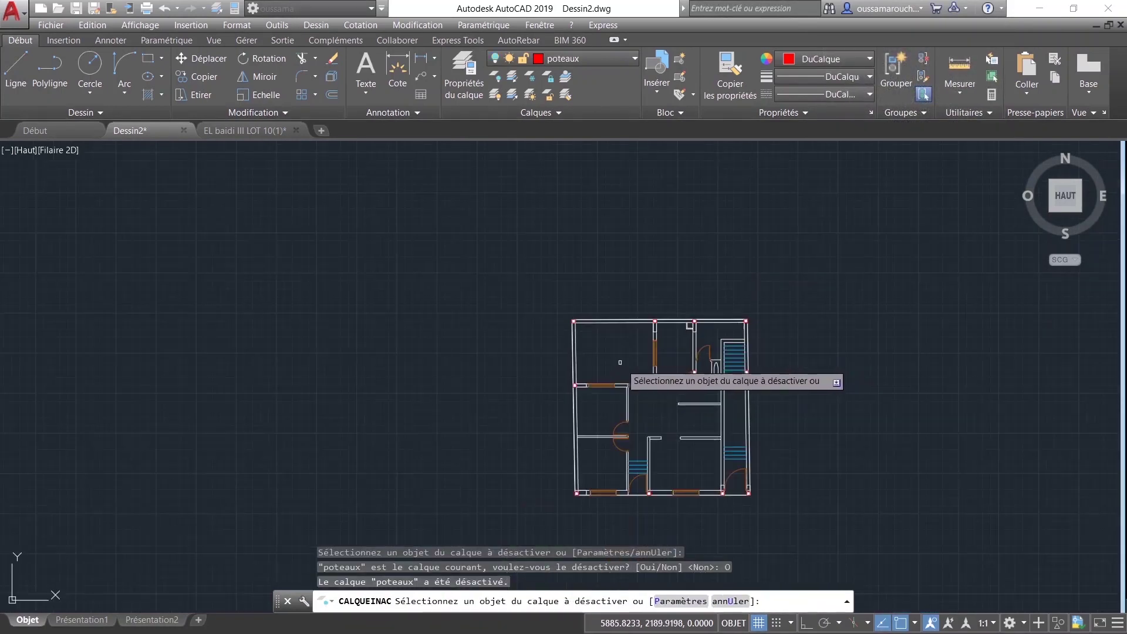
{"action": "middle_click_drag", "start_coordinate": [754, 523], "coordinate": [728, 493]}
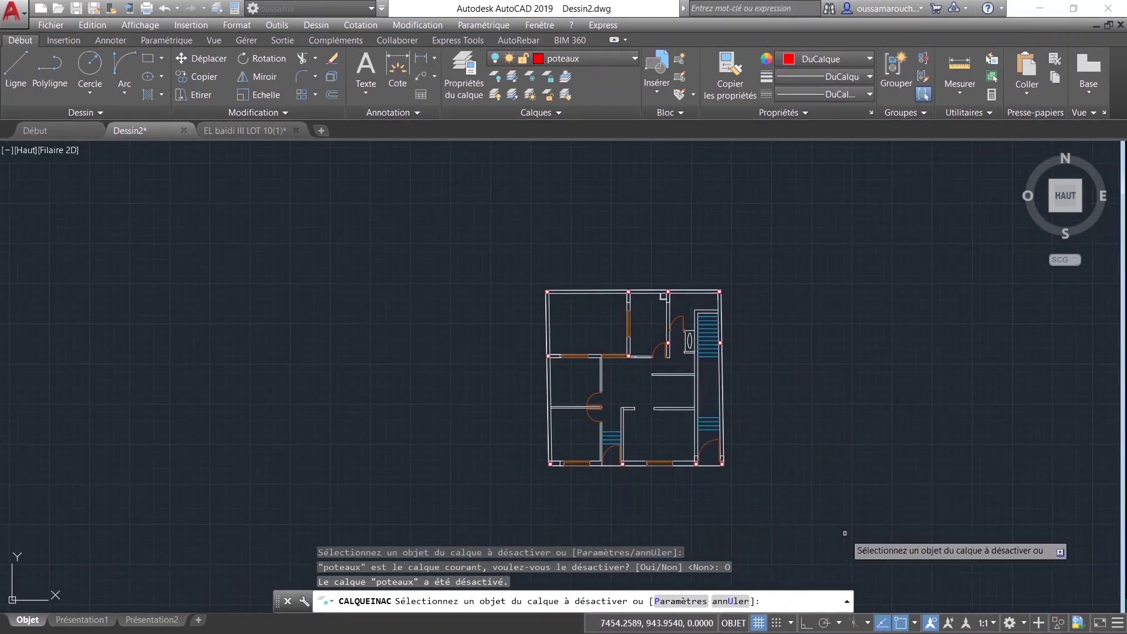
{"action": "left_click", "coordinate": [534, 310]}
{"action": "key", "text": "Escape"}
{"action": "key", "text": "Escape"}
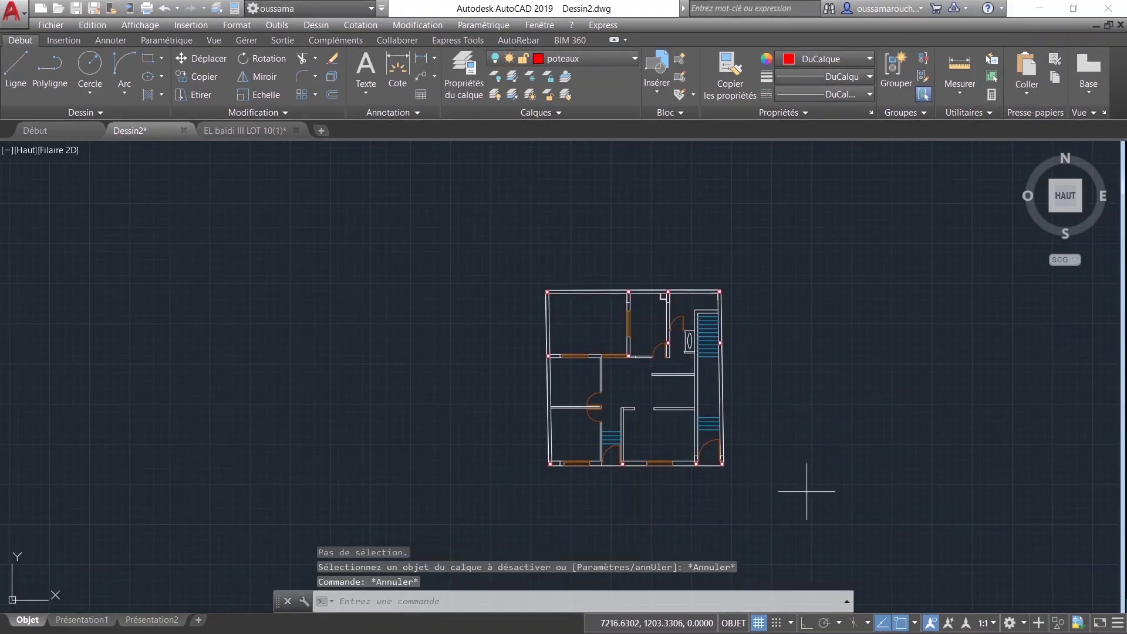
{"action": "left_click", "coordinate": [807, 491]}
{"action": "left_click", "coordinate": [458, 244]}
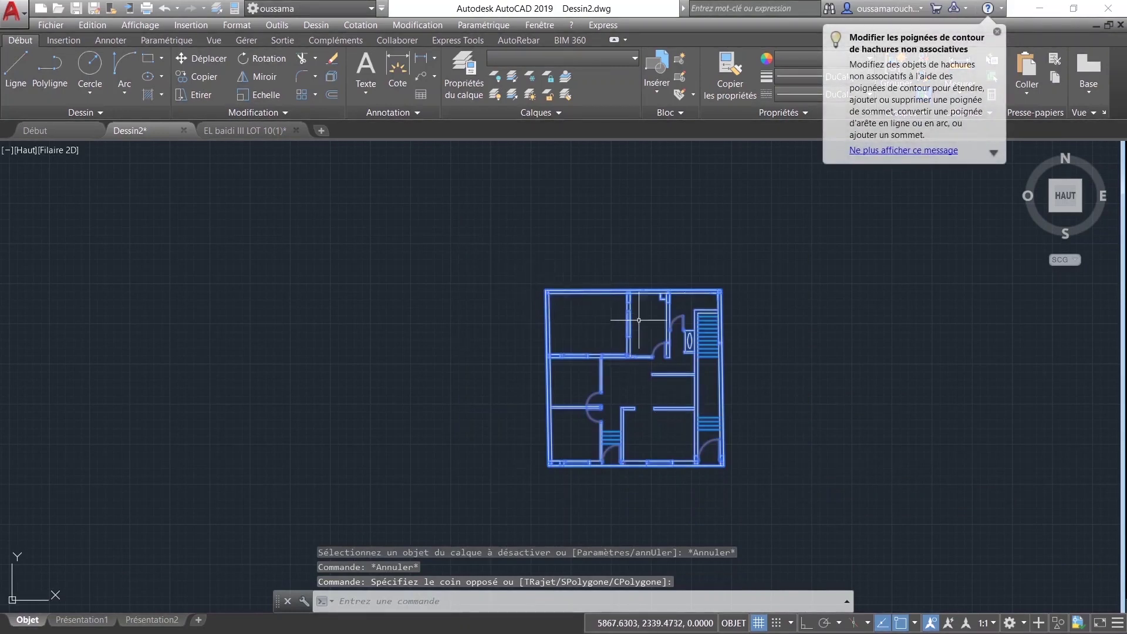
{"action": "key", "text": "ctrl+z"}
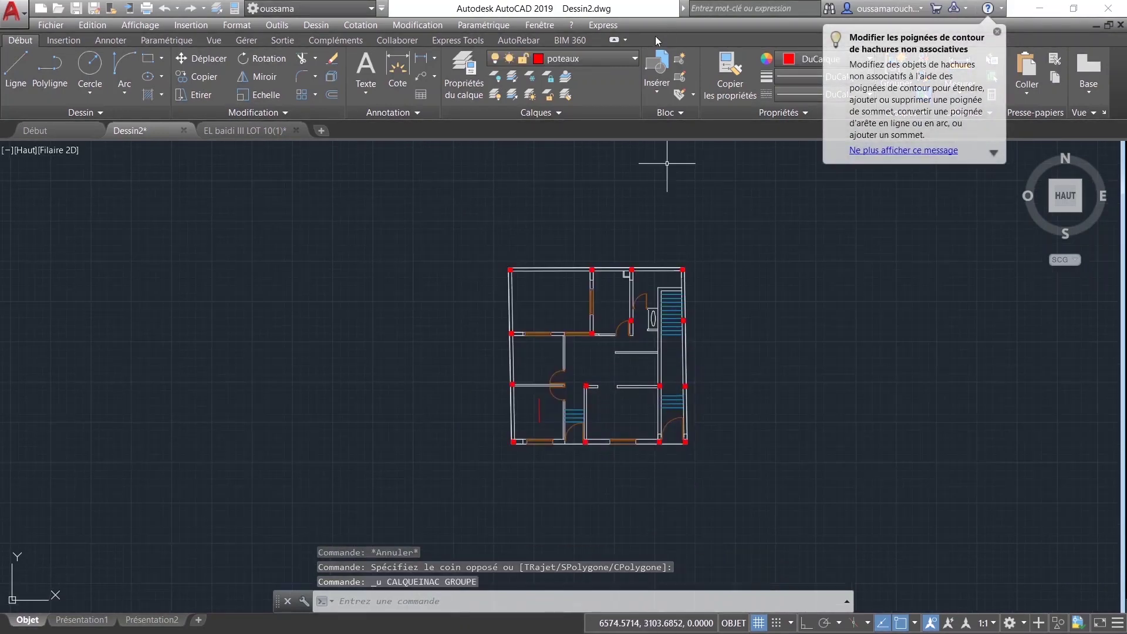
{"action": "key", "text": "Escape"}
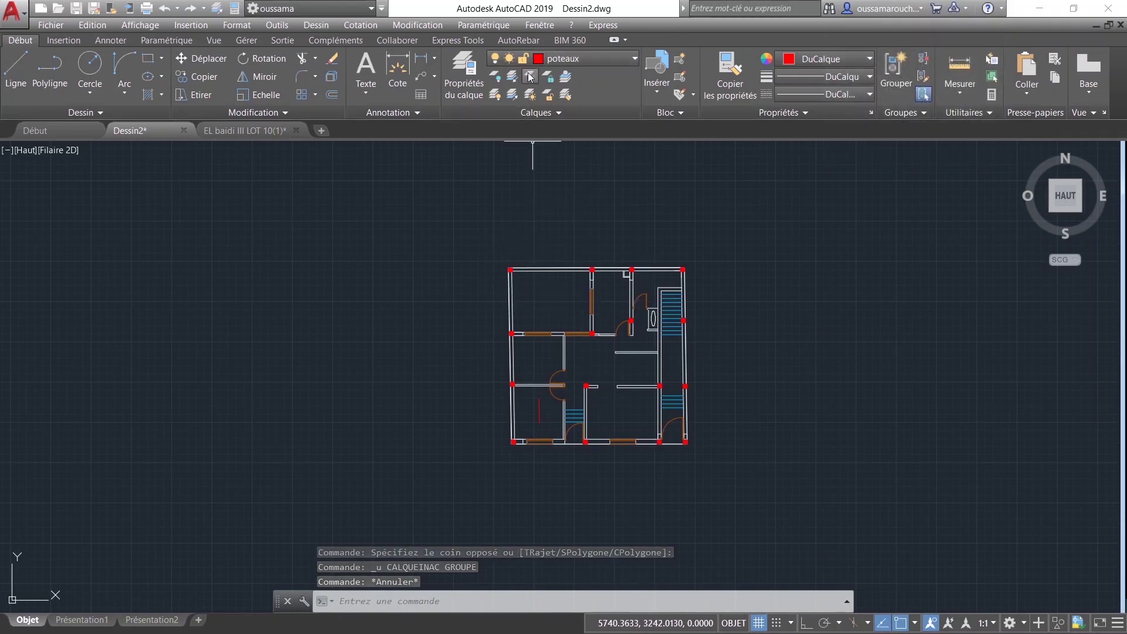
{"action": "left_click", "coordinate": [511, 78]}
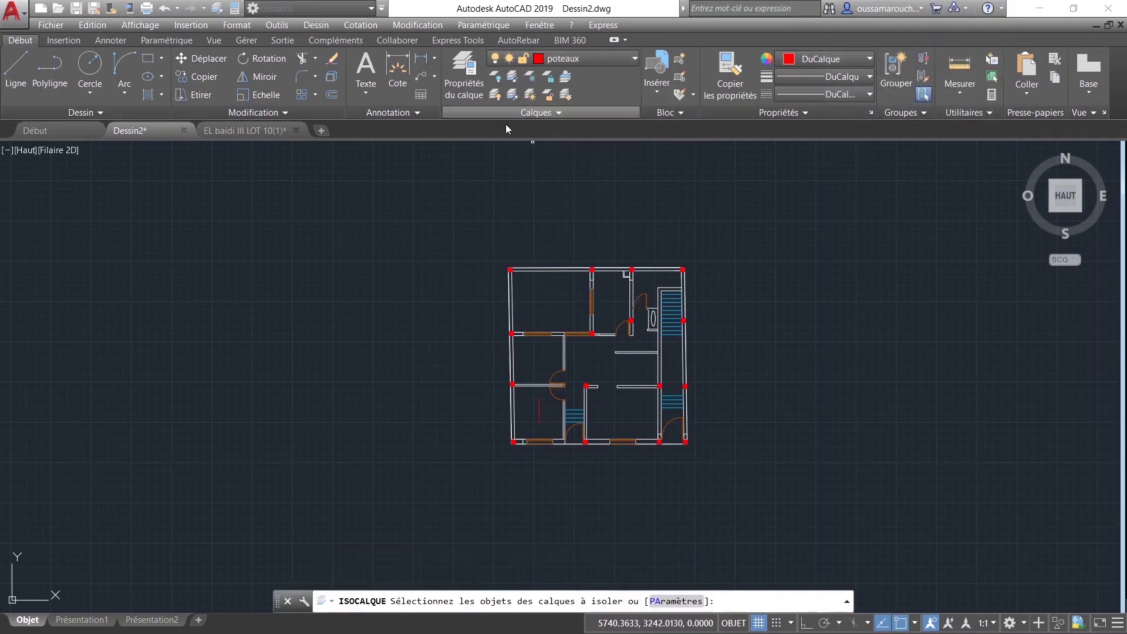
{"action": "scroll", "coordinate": [510, 270], "scroll_direction": "up", "scroll_amount": 2}
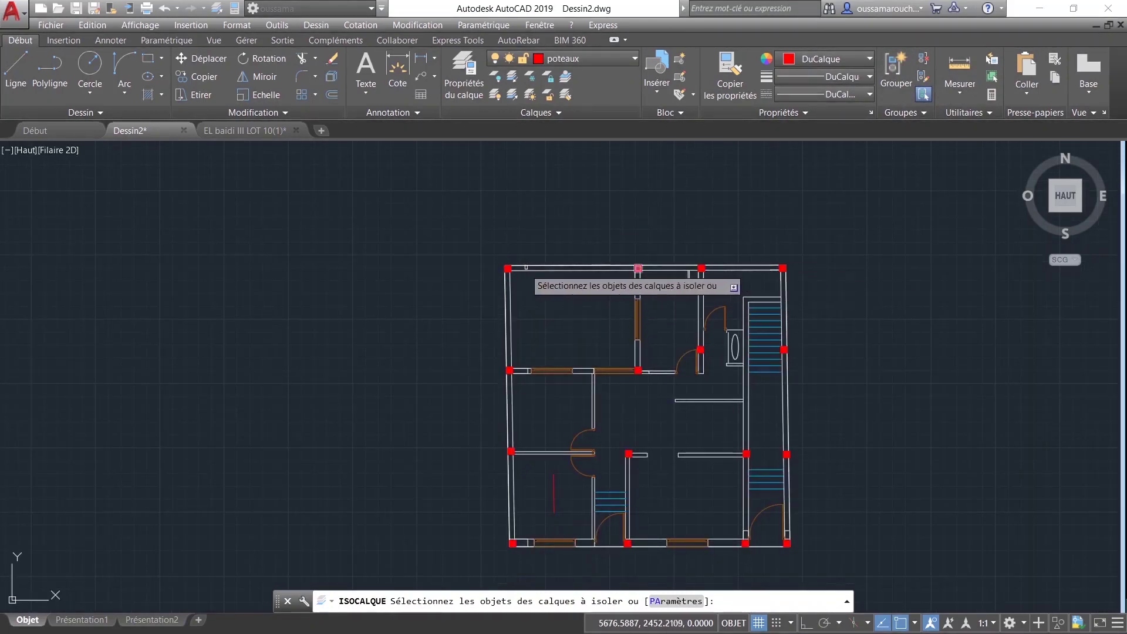
{"action": "key", "text": "Escape"}
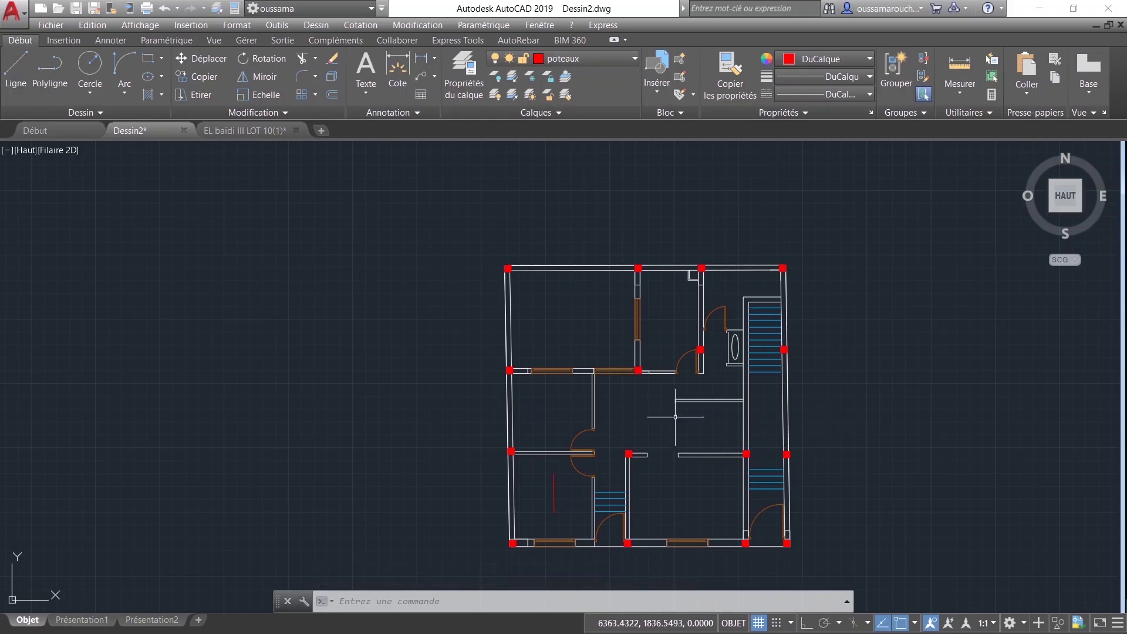
{"action": "middle_click_drag", "start_coordinate": [585, 372], "coordinate": [623, 436]}
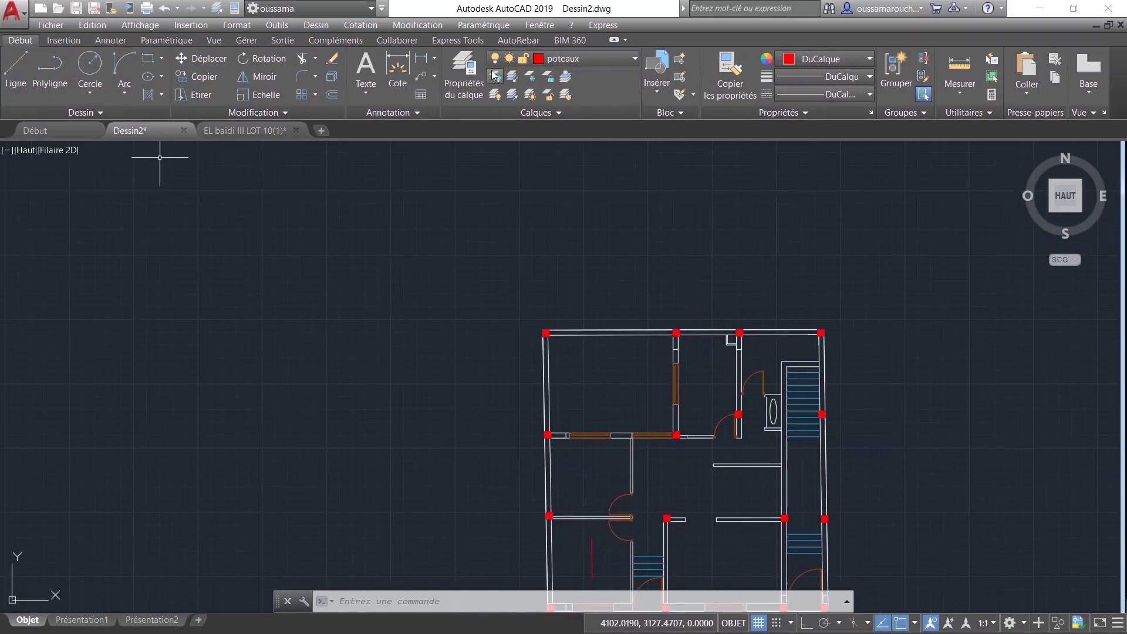
Step: Create a new layer named poutre with colour 130 and set it current
{"action": "left_click", "coordinate": [588, 58]}
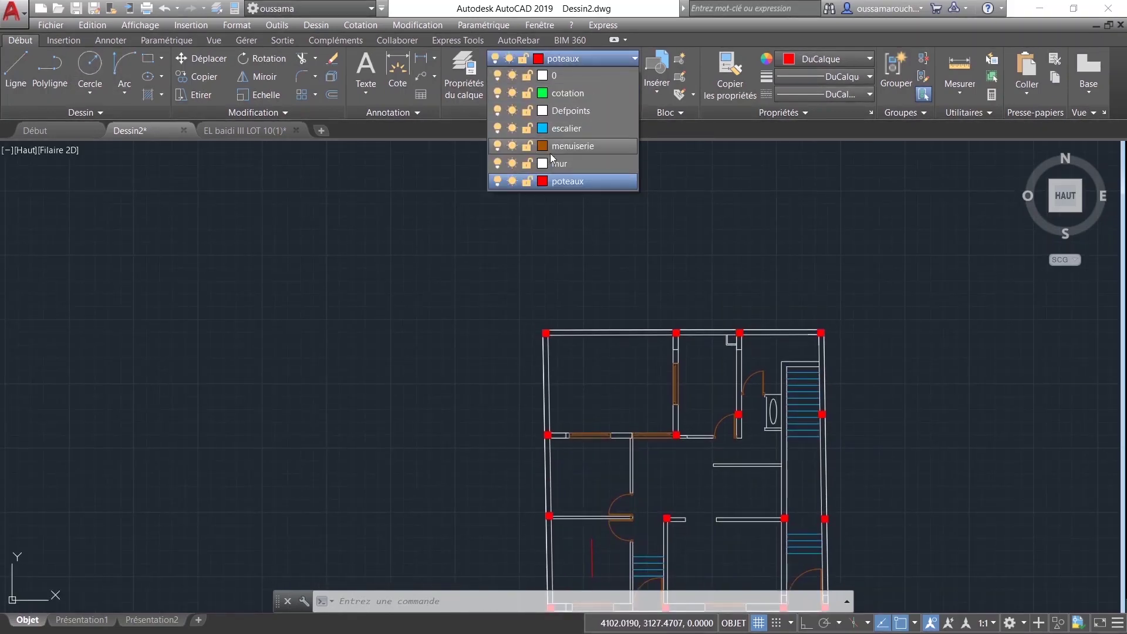
{"action": "left_click", "coordinate": [477, 119]}
{"action": "left_click", "coordinate": [464, 73]}
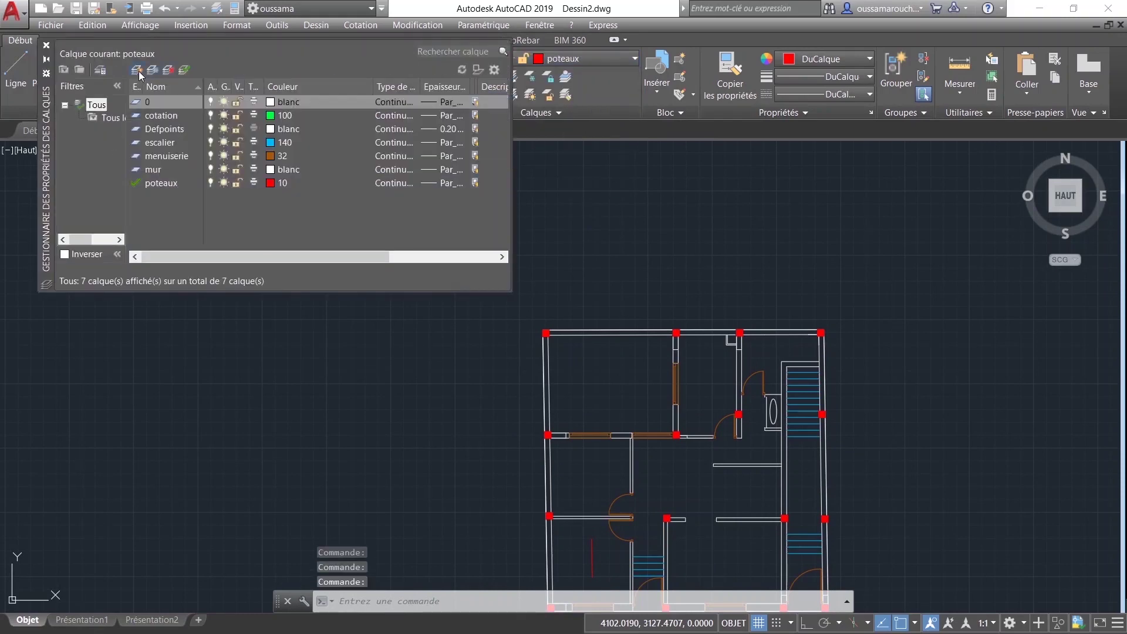
{"action": "left_click", "coordinate": [139, 71]}
{"action": "type", "text": "poutre"}
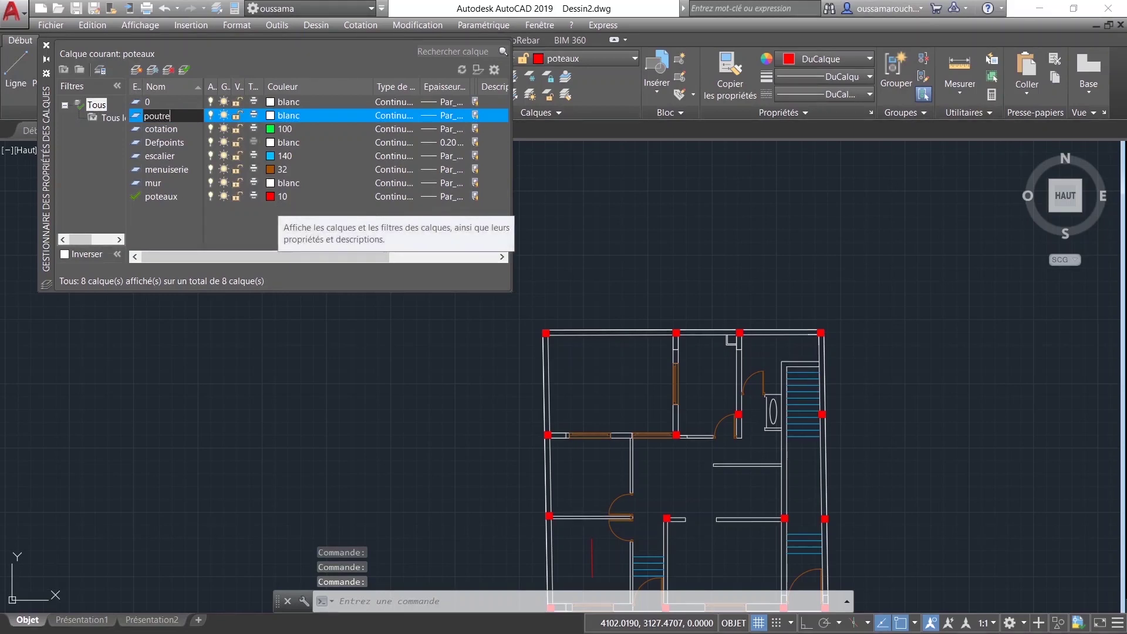
{"action": "key", "text": "Return"}
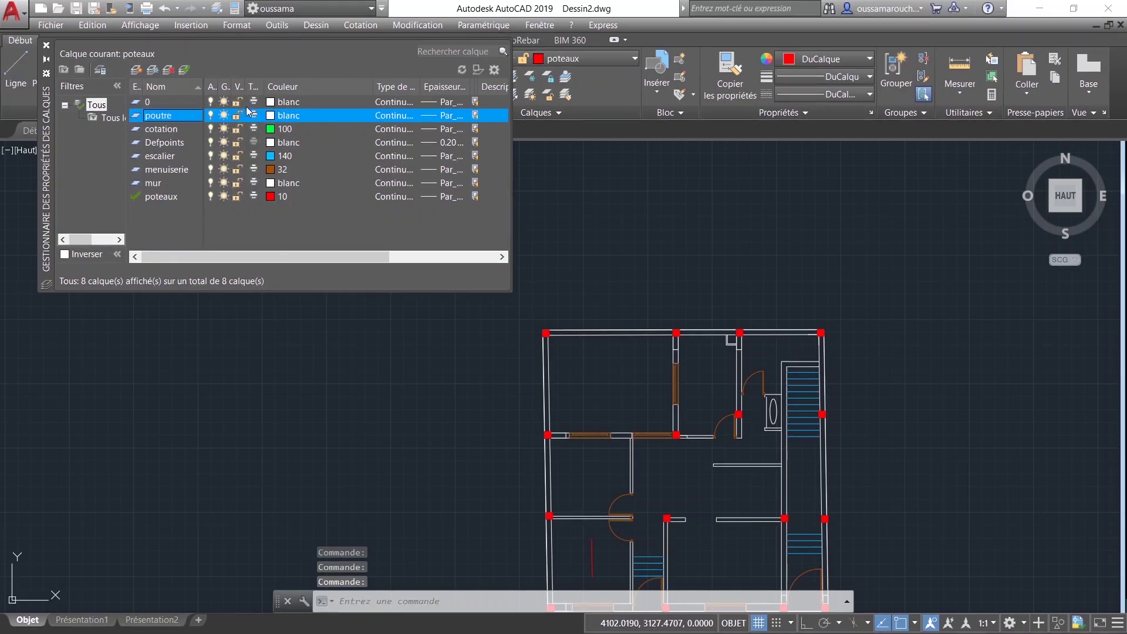
{"action": "left_click", "coordinate": [271, 115]}
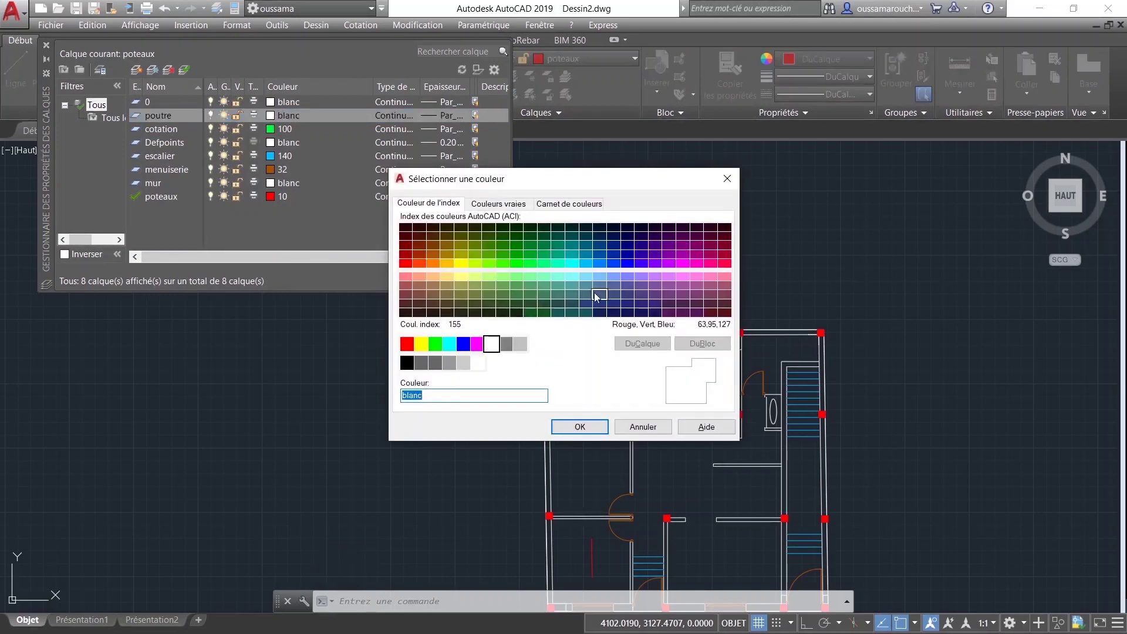
{"action": "left_click", "coordinate": [571, 262]}
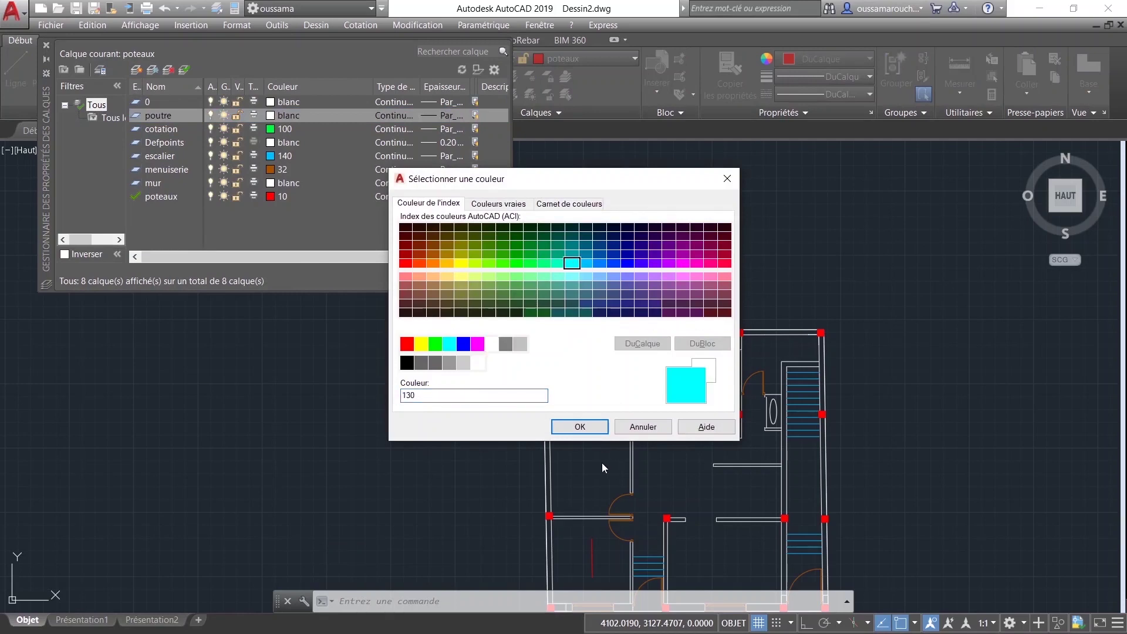
{"action": "left_click", "coordinate": [580, 427]}
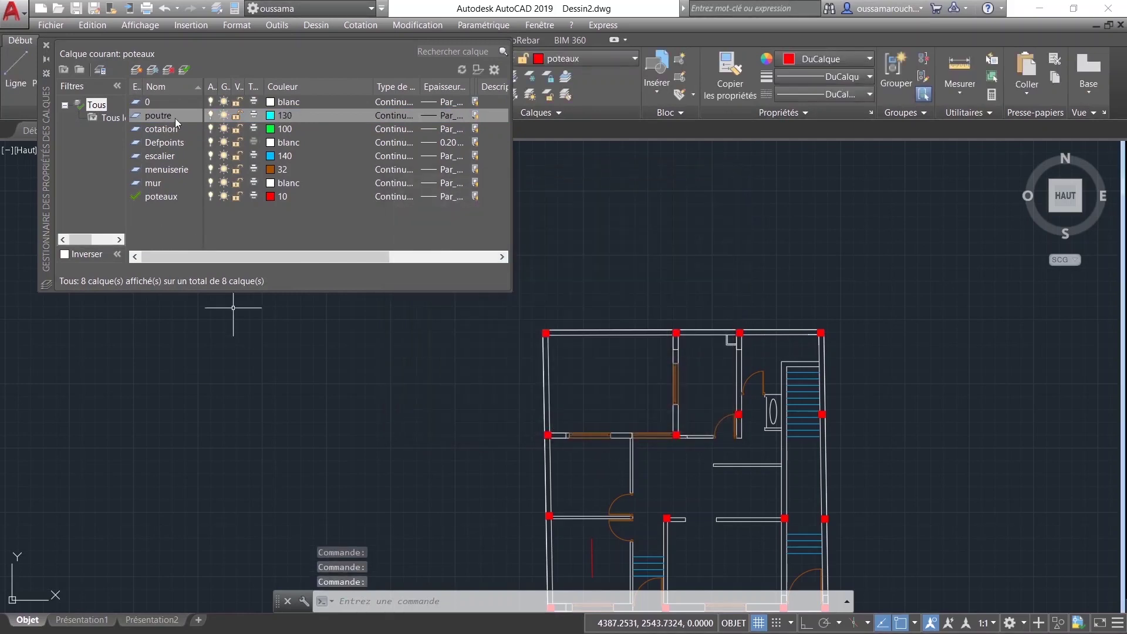
{"action": "double_click", "coordinate": [175, 118]}
Step: Draw the beam line along the upper-left room's top wall between its columns
{"action": "left_click", "coordinate": [46, 45]}
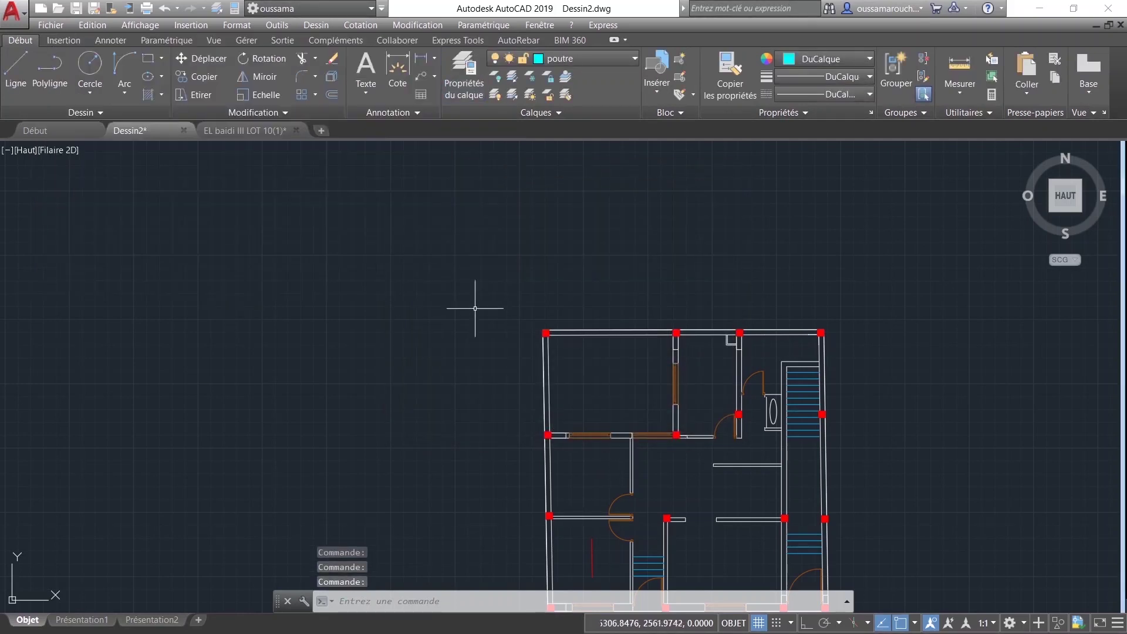
{"action": "middle_click_drag", "start_coordinate": [721, 439], "coordinate": [561, 429]}
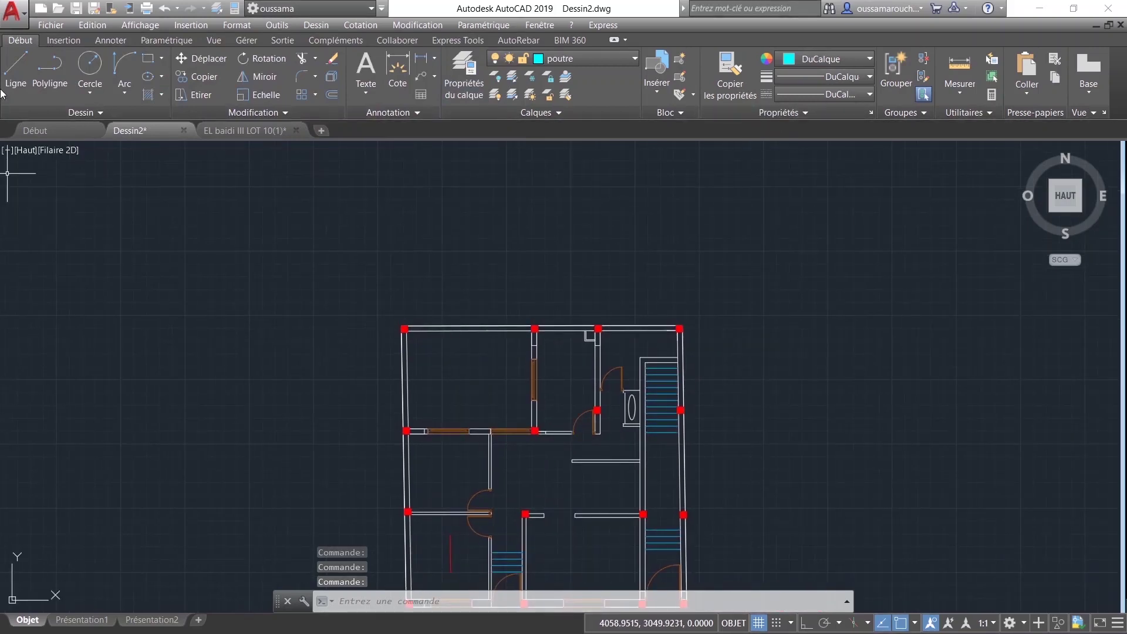
{"action": "left_click", "coordinate": [33, 68]}
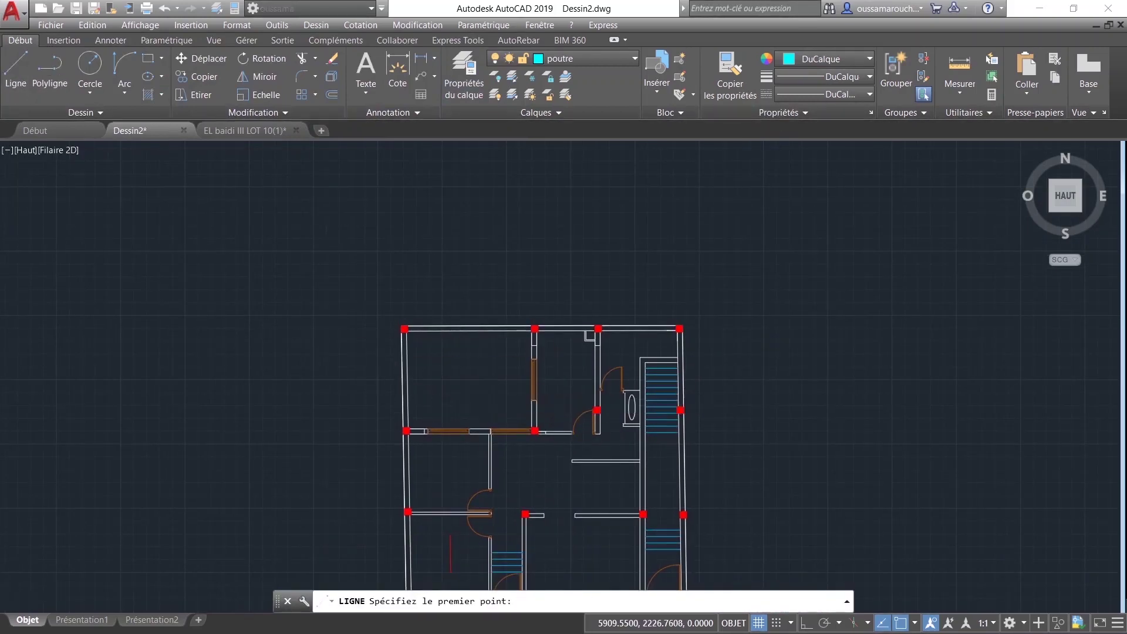
{"action": "scroll", "coordinate": [458, 387], "scroll_direction": "up", "scroll_amount": 4}
{"action": "scroll", "coordinate": [427, 378], "scroll_direction": "up", "scroll_amount": 2}
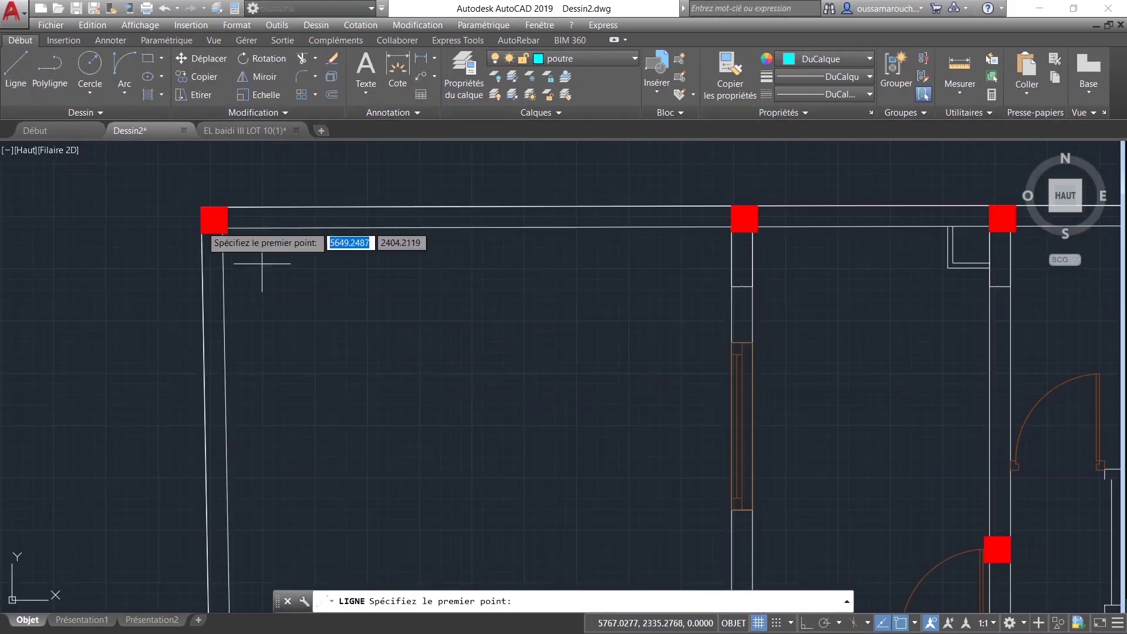
{"action": "left_click", "coordinate": [228, 207]}
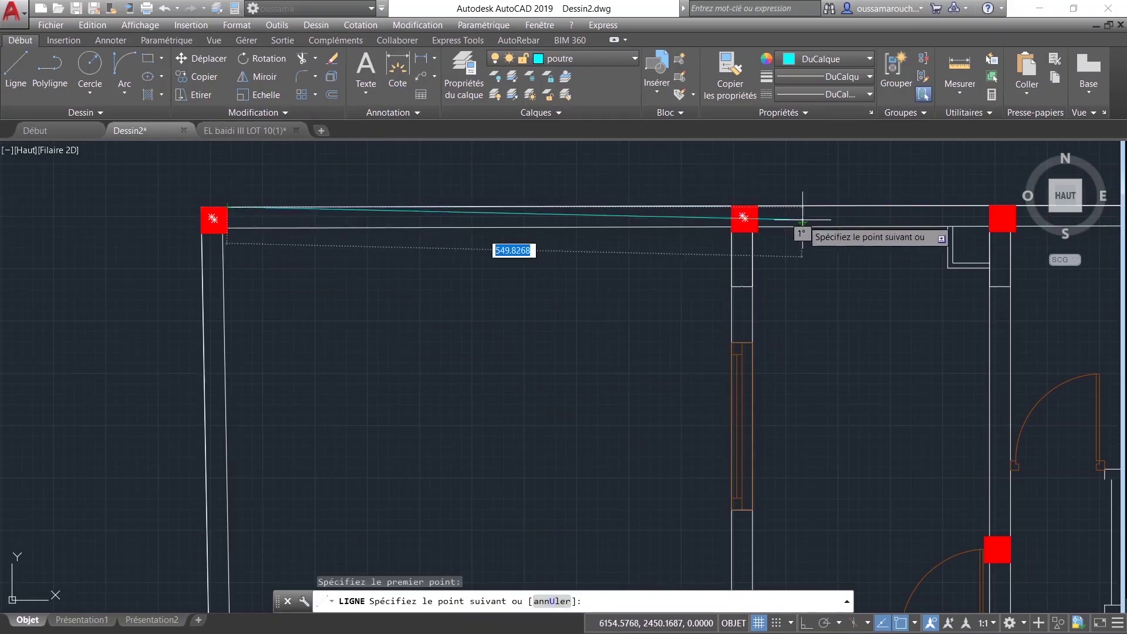
{"action": "left_click", "coordinate": [732, 206]}
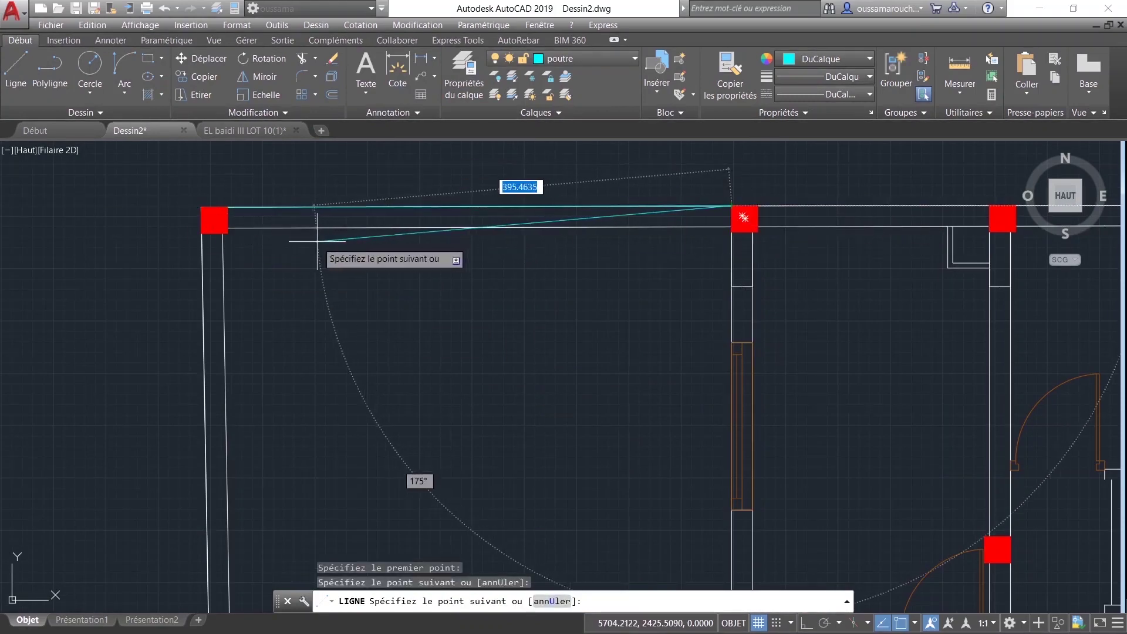
{"action": "key", "text": "Escape"}
{"action": "key", "text": "Return"}
{"action": "left_click", "coordinate": [229, 233]}
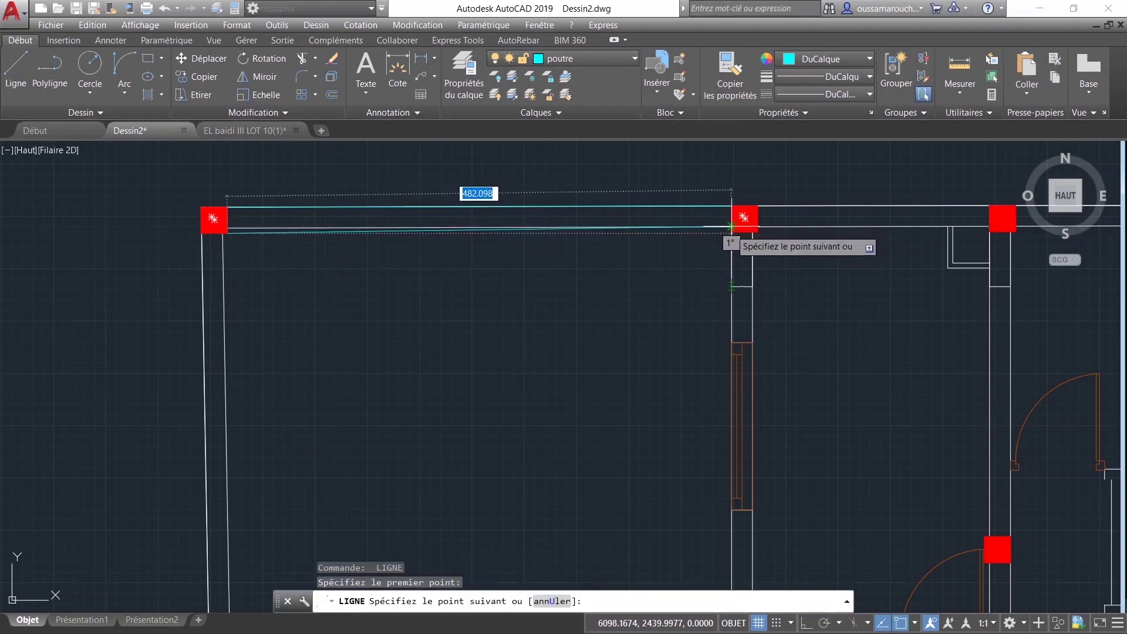
{"action": "left_click", "coordinate": [731, 227]}
{"action": "scroll", "coordinate": [731, 228], "scroll_direction": "down", "scroll_amount": 4}
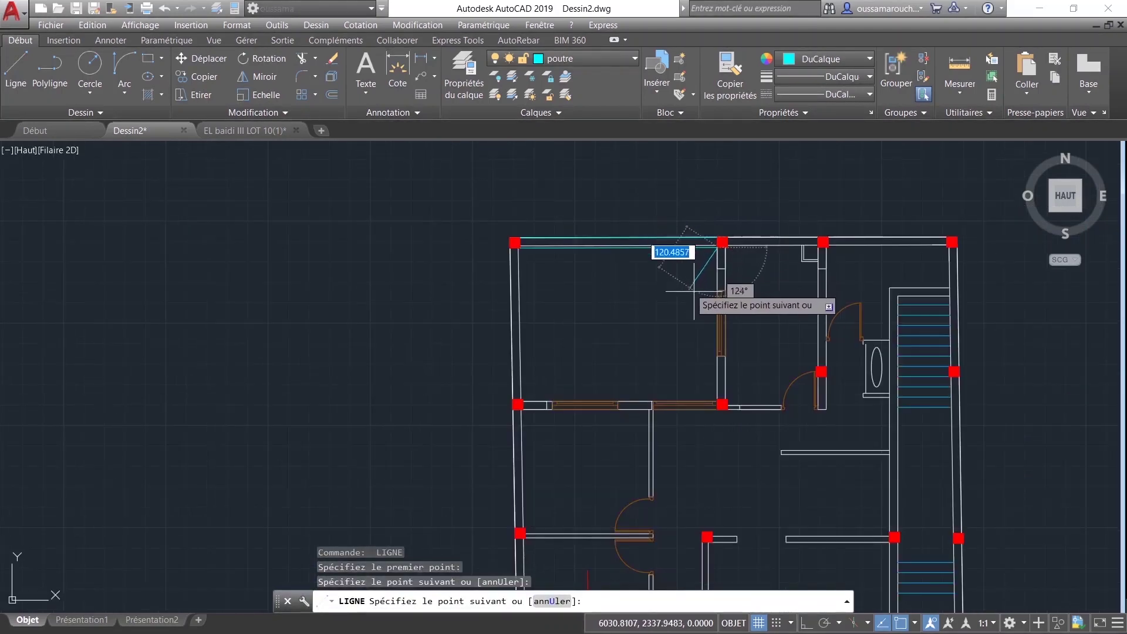
{"action": "key", "text": "Escape"}
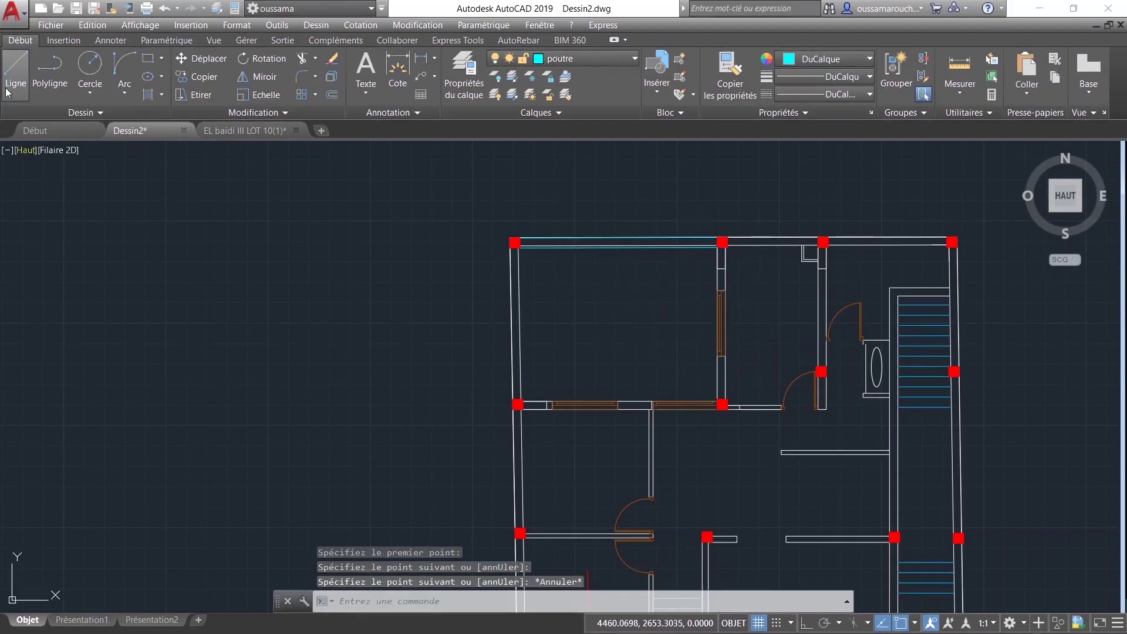
Step: Draw the beam line down the room's left wall to the lower column
{"action": "left_click", "coordinate": [16, 70]}
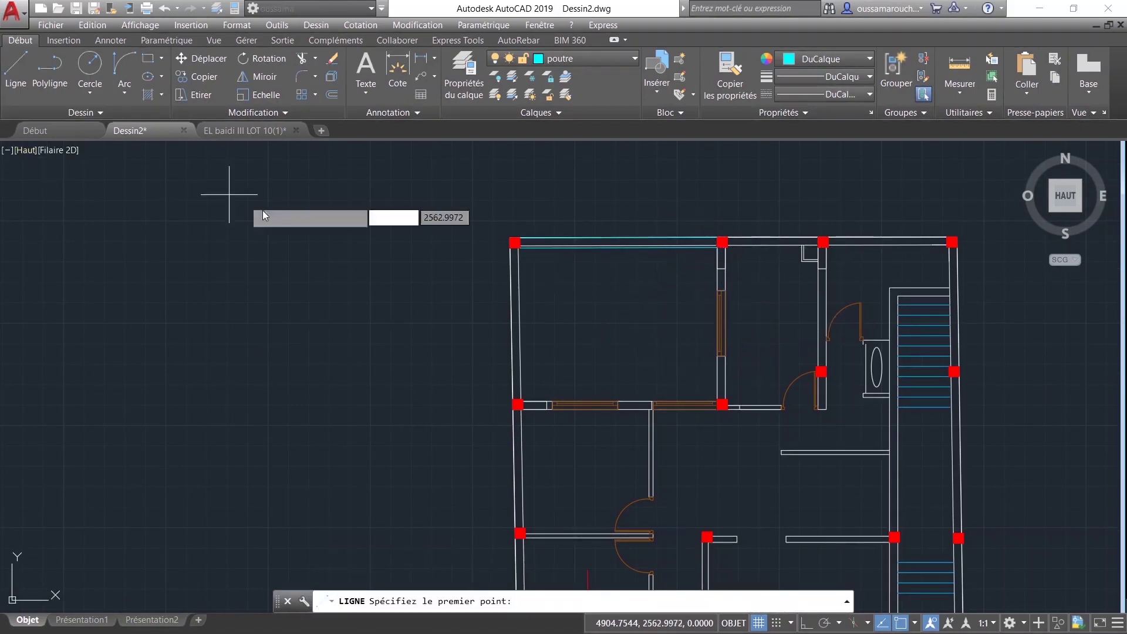
{"action": "left_click", "coordinate": [514, 241]}
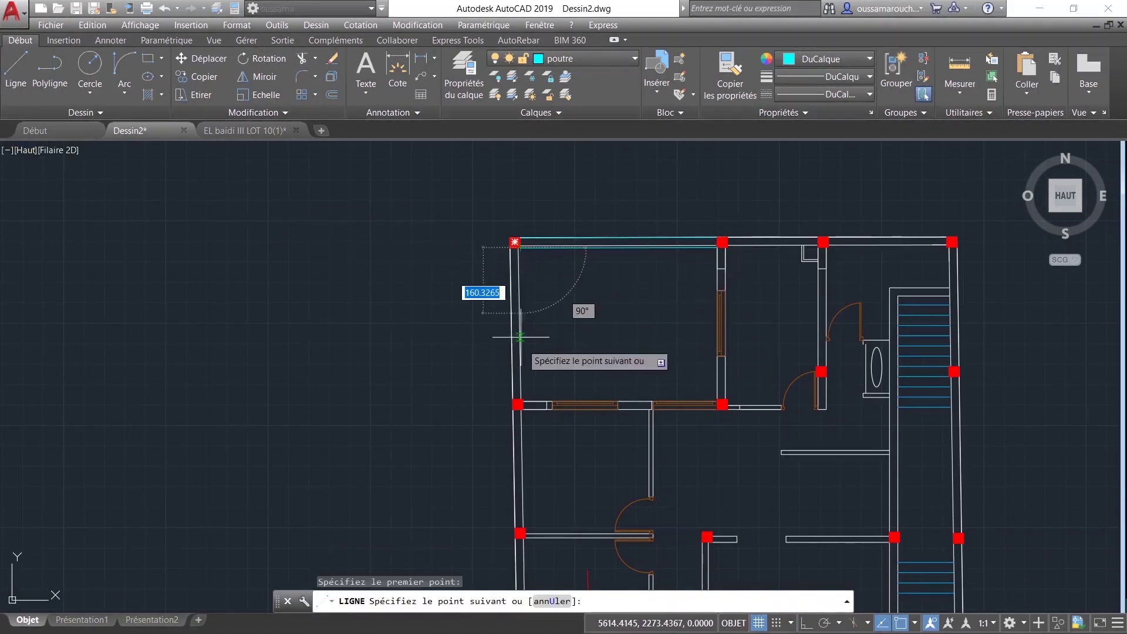
{"action": "left_click", "coordinate": [522, 392]}
{"action": "key", "text": "Return"}
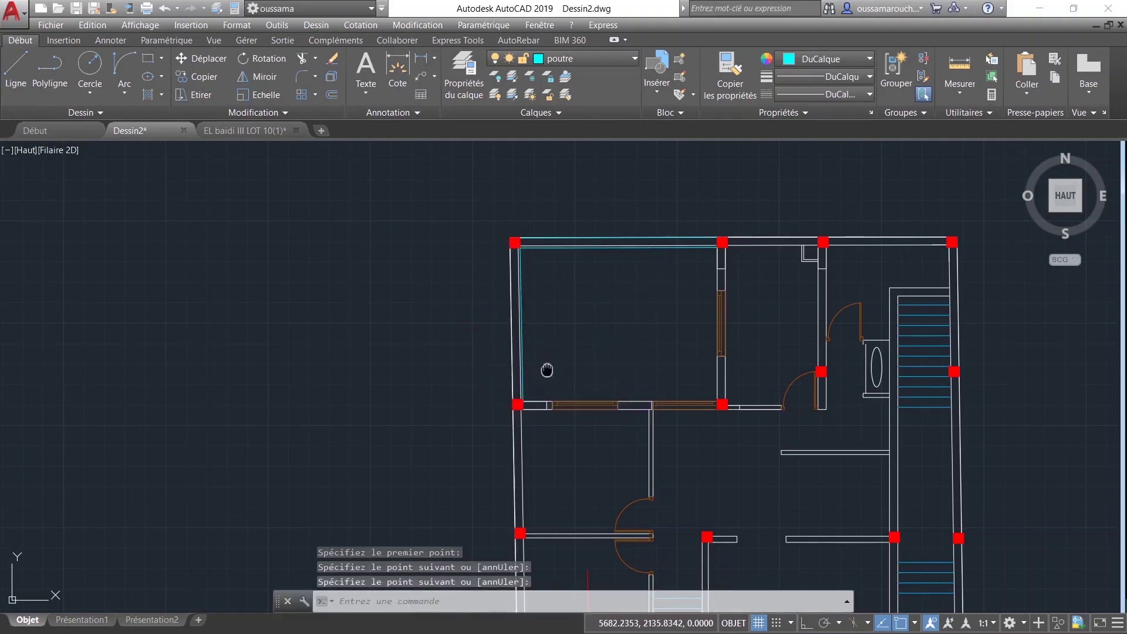
{"action": "middle_click_drag", "start_coordinate": [546, 370], "coordinate": [524, 384]}
{"action": "scroll", "coordinate": [522, 383], "scroll_direction": "up", "scroll_amount": 2}
{"action": "scroll", "coordinate": [541, 425], "scroll_direction": "down", "scroll_amount": 4}
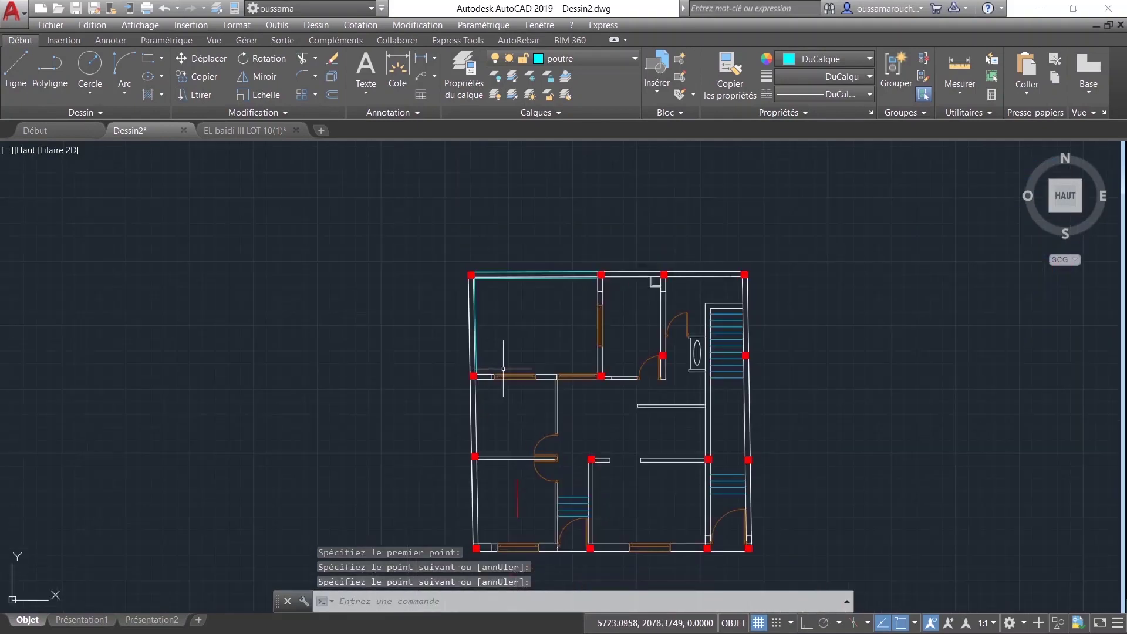
{"action": "middle_click_drag", "start_coordinate": [506, 490], "coordinate": [455, 432]}
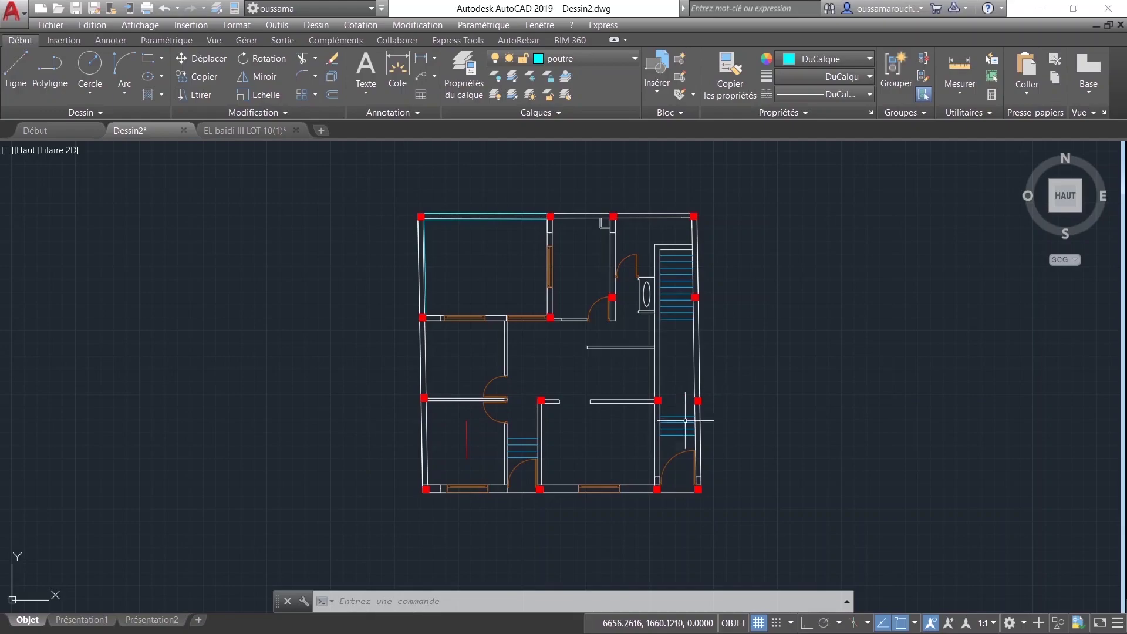
{"action": "scroll", "coordinate": [724, 443], "scroll_direction": "down", "scroll_amount": 2}
{"action": "scroll", "coordinate": [510, 382], "scroll_direction": "up", "scroll_amount": 2}
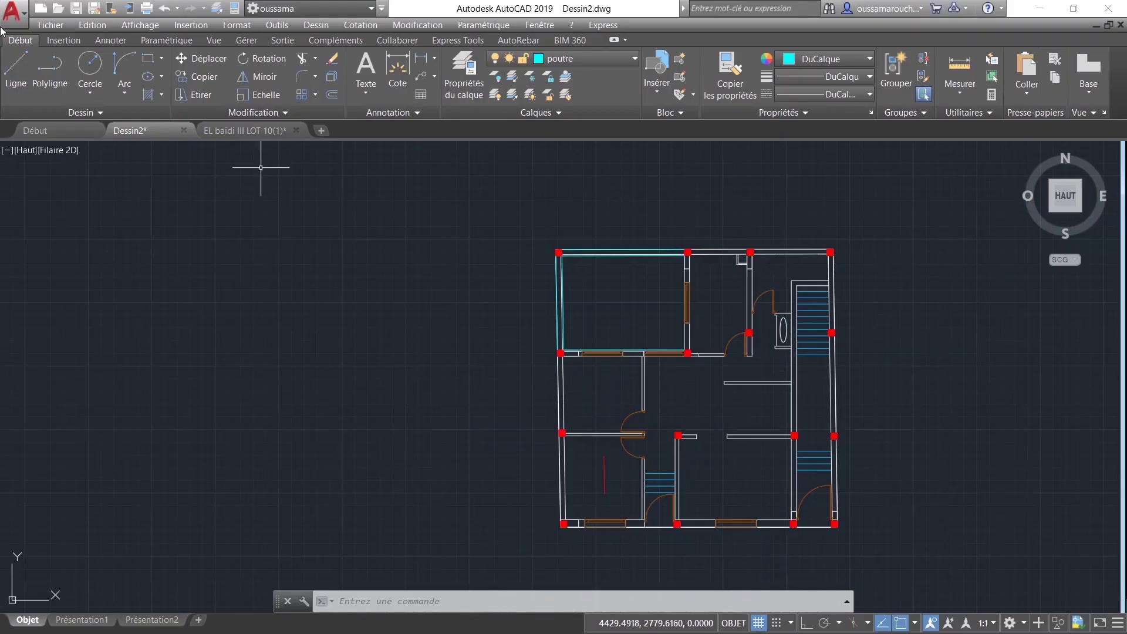
Step: Start a line at the room's lower-left corner, then cancel it and review the plan
{"action": "left_click", "coordinate": [14, 62]}
{"action": "scroll", "coordinate": [778, 381], "scroll_direction": "up", "scroll_amount": 3}
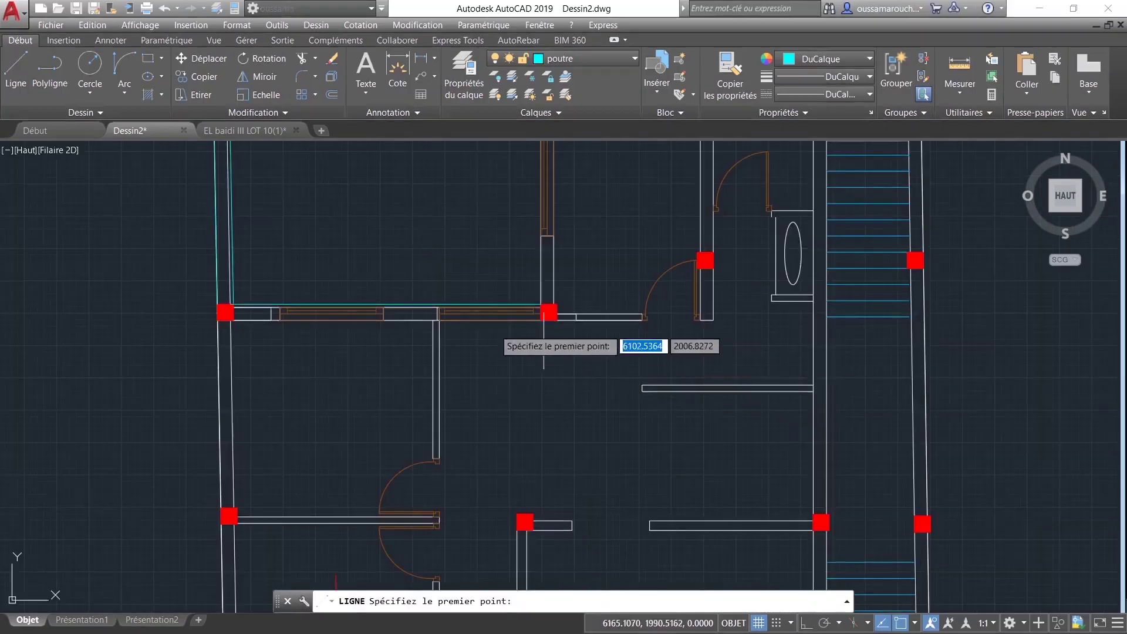
{"action": "left_click", "coordinate": [225, 312]}
{"action": "key", "text": "Escape"}
{"action": "scroll", "coordinate": [688, 306], "scroll_direction": "down", "scroll_amount": 2}
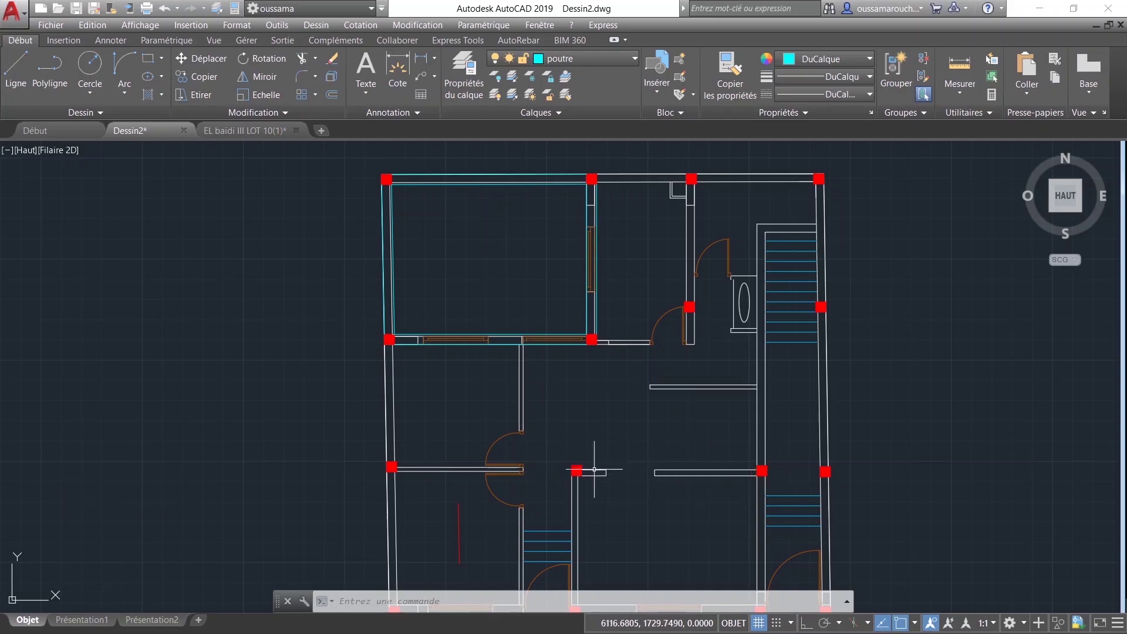
{"action": "scroll", "coordinate": [594, 470], "scroll_direction": "down", "scroll_amount": 2}
{"action": "scroll", "coordinate": [587, 473], "scroll_direction": "down", "scroll_amount": 2}
{"action": "scroll", "coordinate": [558, 420], "scroll_direction": "up", "scroll_amount": 2}
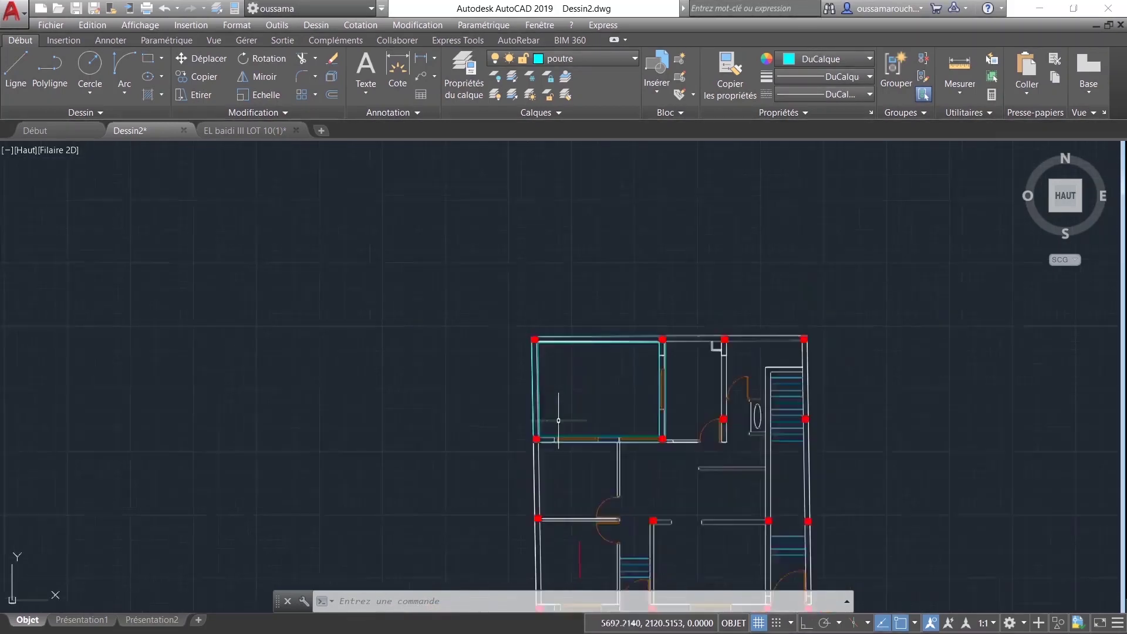
{"action": "scroll", "coordinate": [558, 420], "scroll_direction": "up", "scroll_amount": 4}
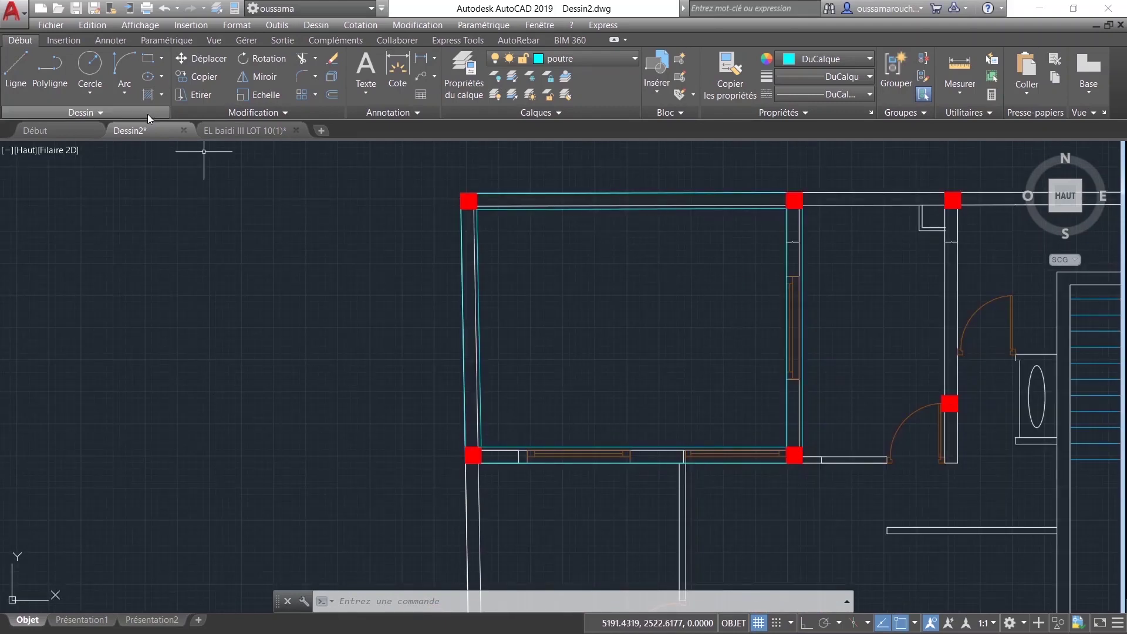
Step: Create the new dALLE slab layer and set it as the current layer
{"action": "left_click", "coordinate": [458, 91]}
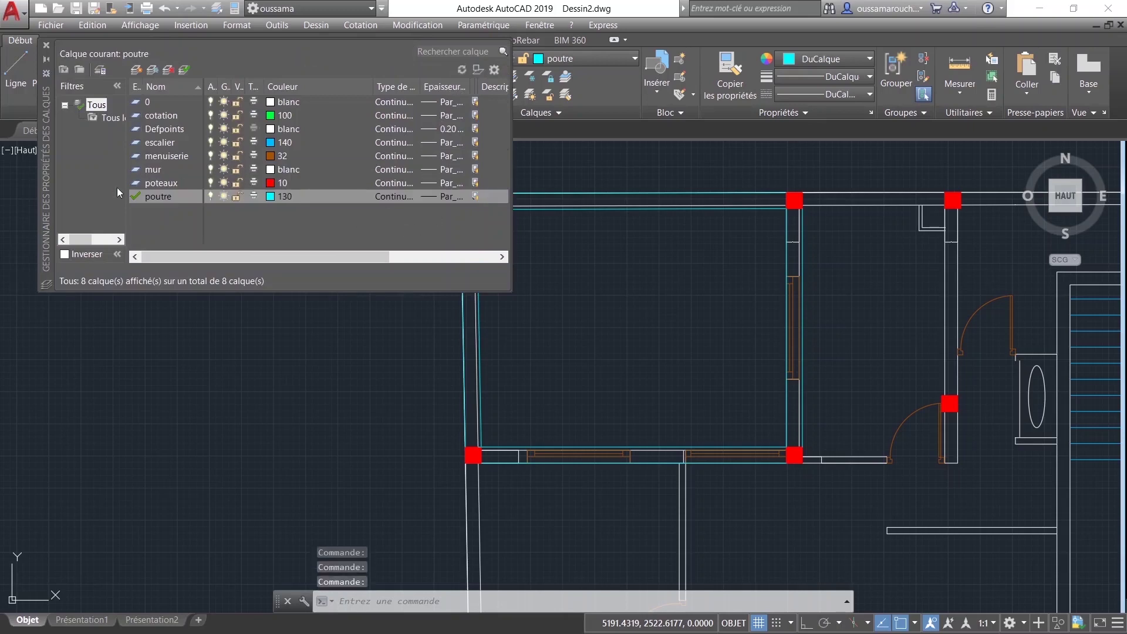
{"action": "left_click", "coordinate": [139, 71]}
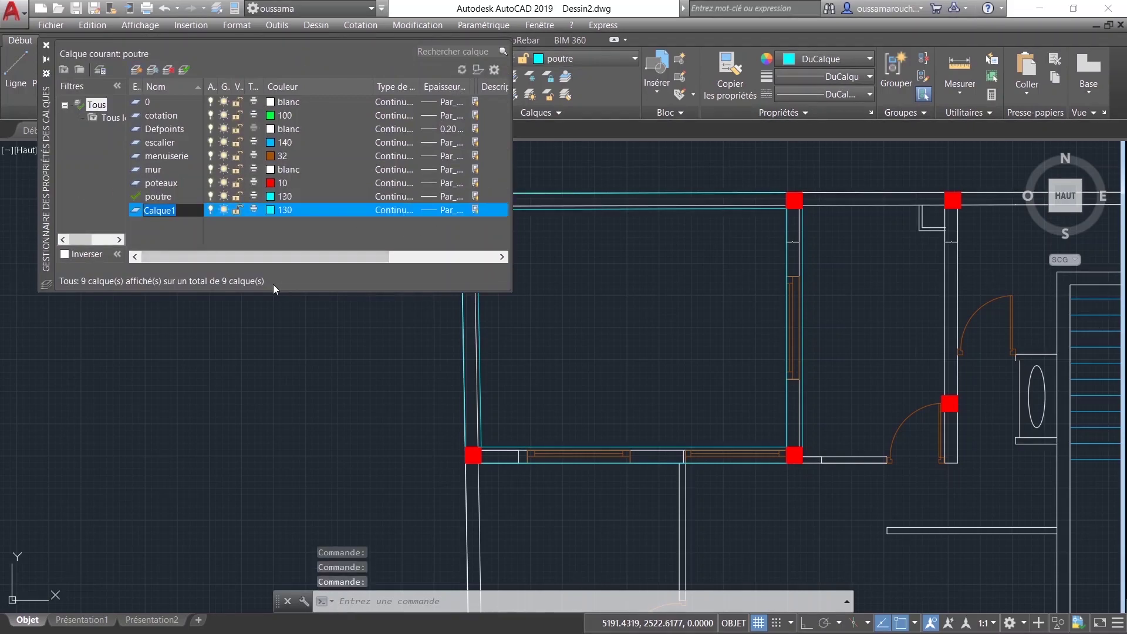
{"action": "type", "text": "dA"}
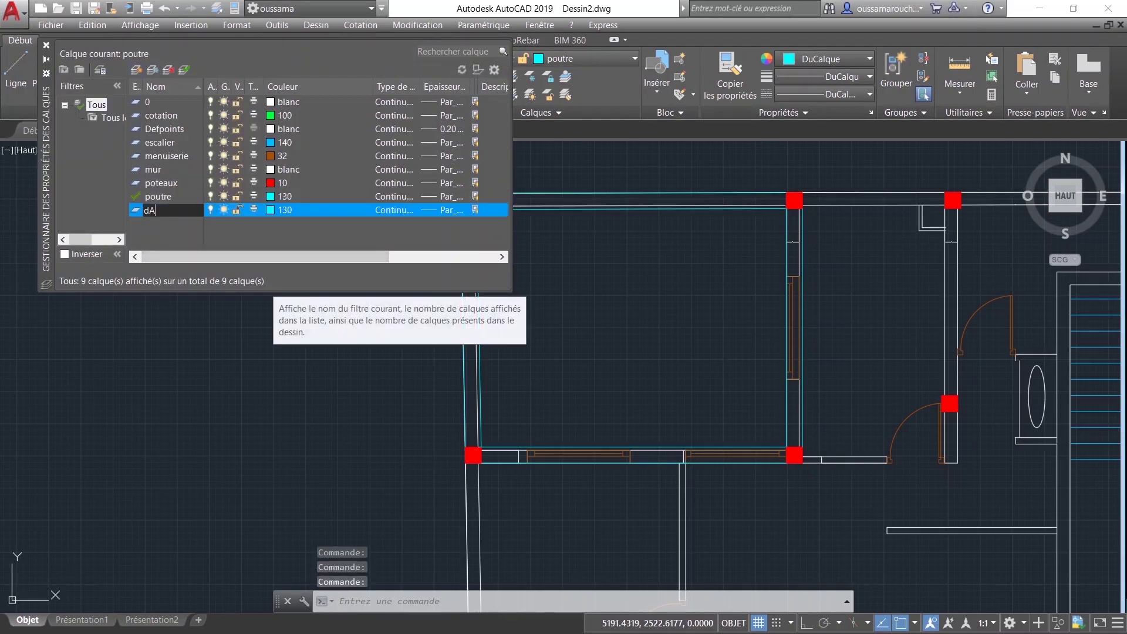
{"action": "type", "text": "LLE HOURDIS"}
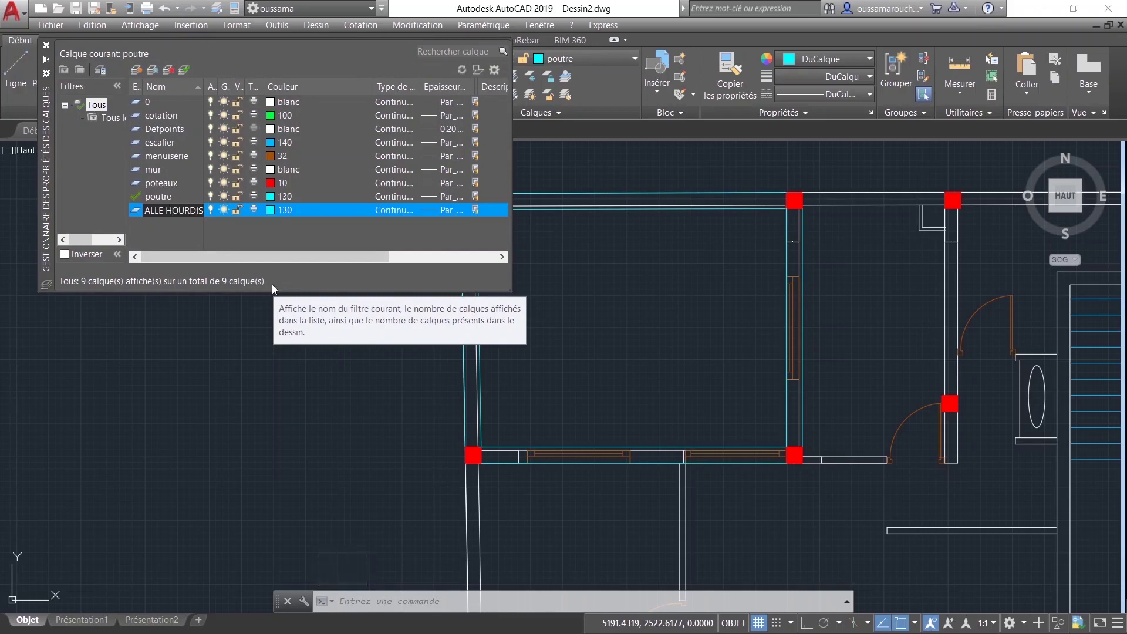
{"action": "key", "text": "Return"}
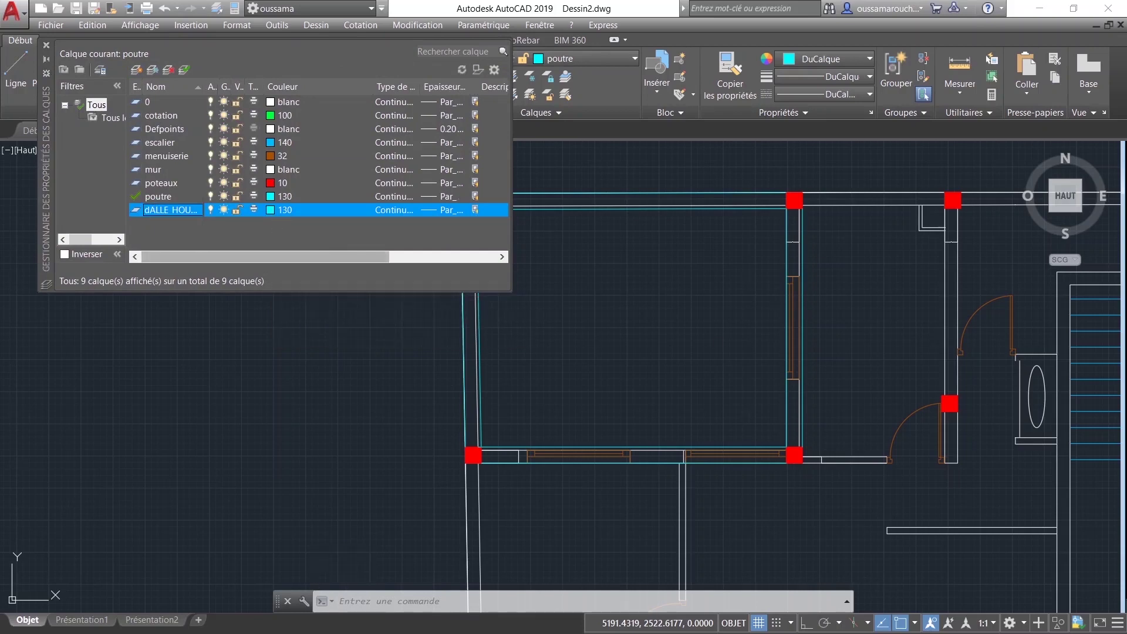
{"action": "left_click", "coordinate": [186, 213]}
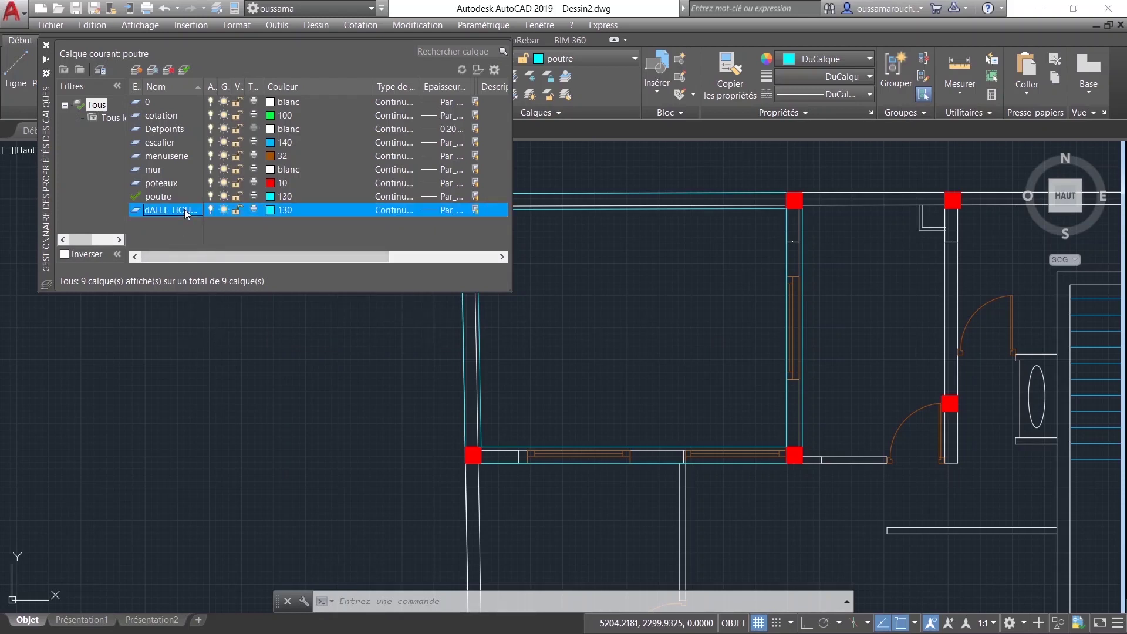
{"action": "left_click", "coordinate": [46, 46]}
{"action": "type", "text": "ML"}
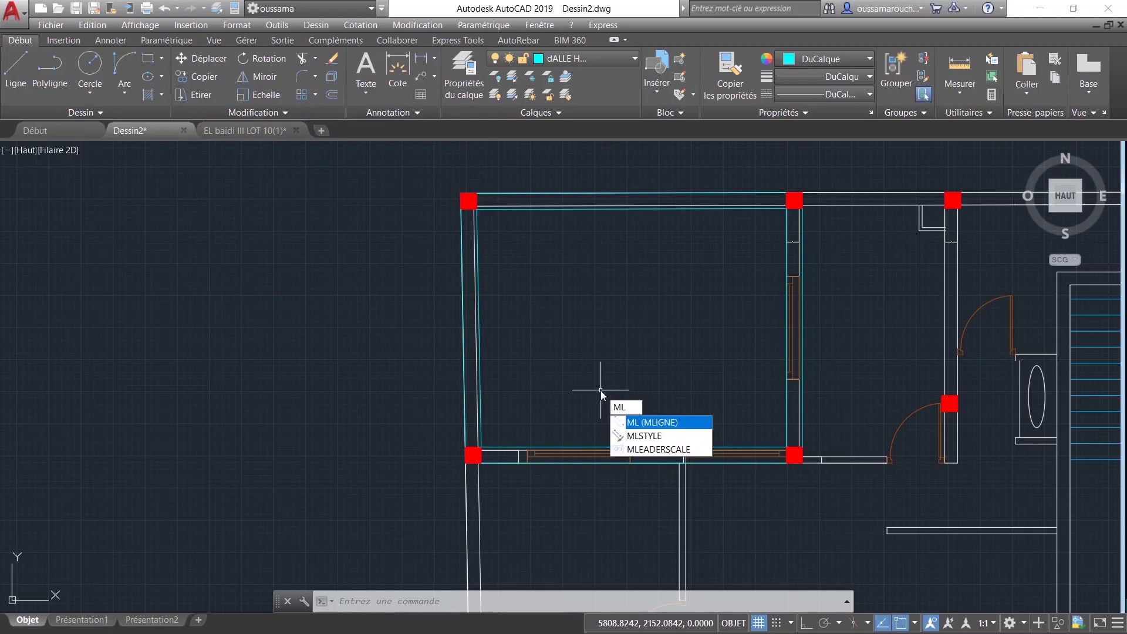
Step: Draw a short vertical multiline segment inside the upper-left room
{"action": "key", "text": "Return"}
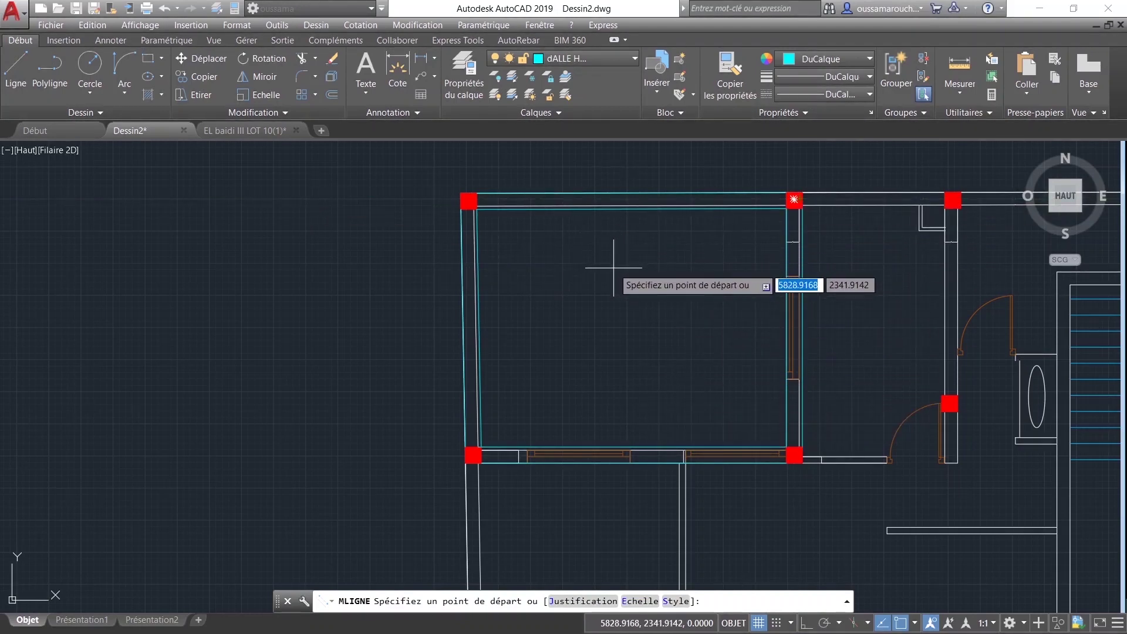
{"action": "left_click", "coordinate": [614, 268]}
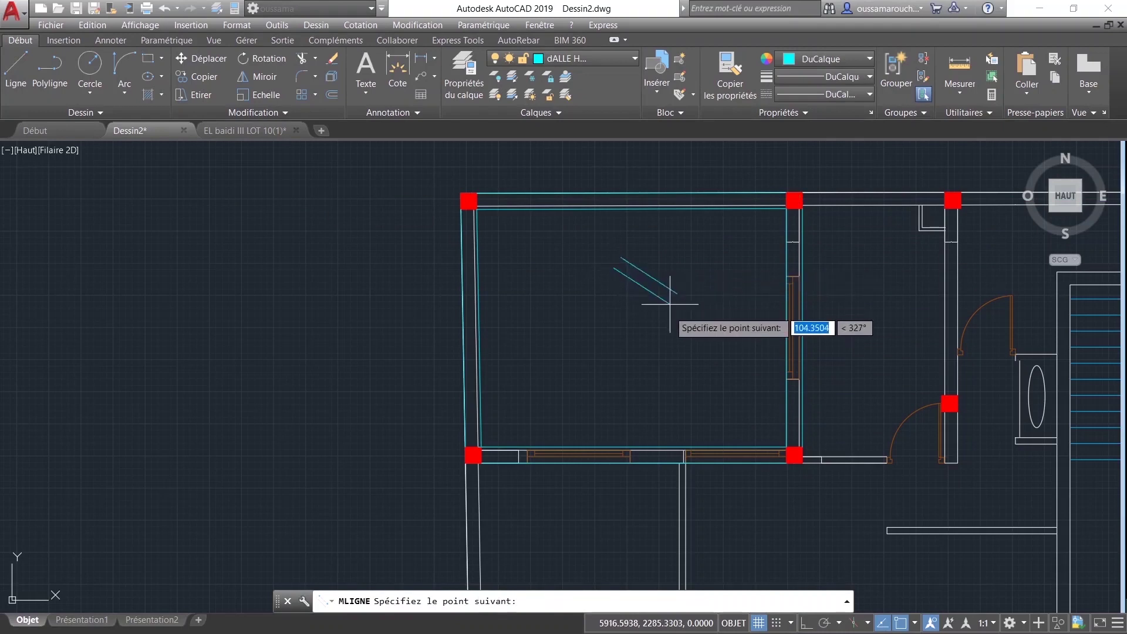
{"action": "left_click", "coordinate": [615, 348]}
{"action": "key", "text": "Return"}
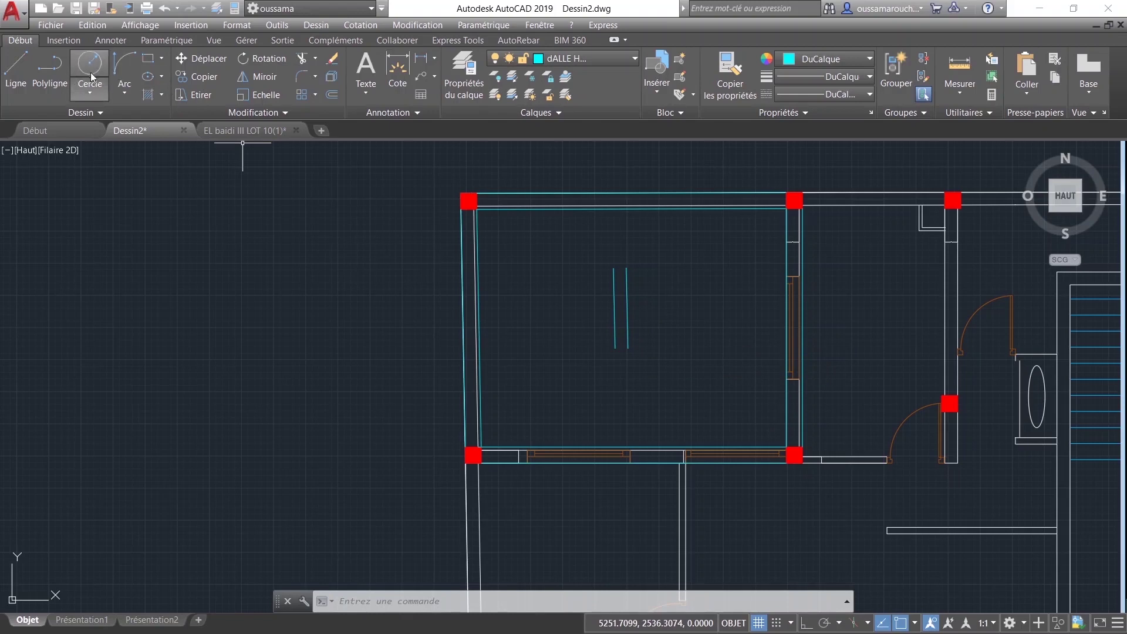
Step: Draw a small circle inside the upper-left room
{"action": "left_click", "coordinate": [90, 69]}
{"action": "left_click", "coordinate": [665, 254]}
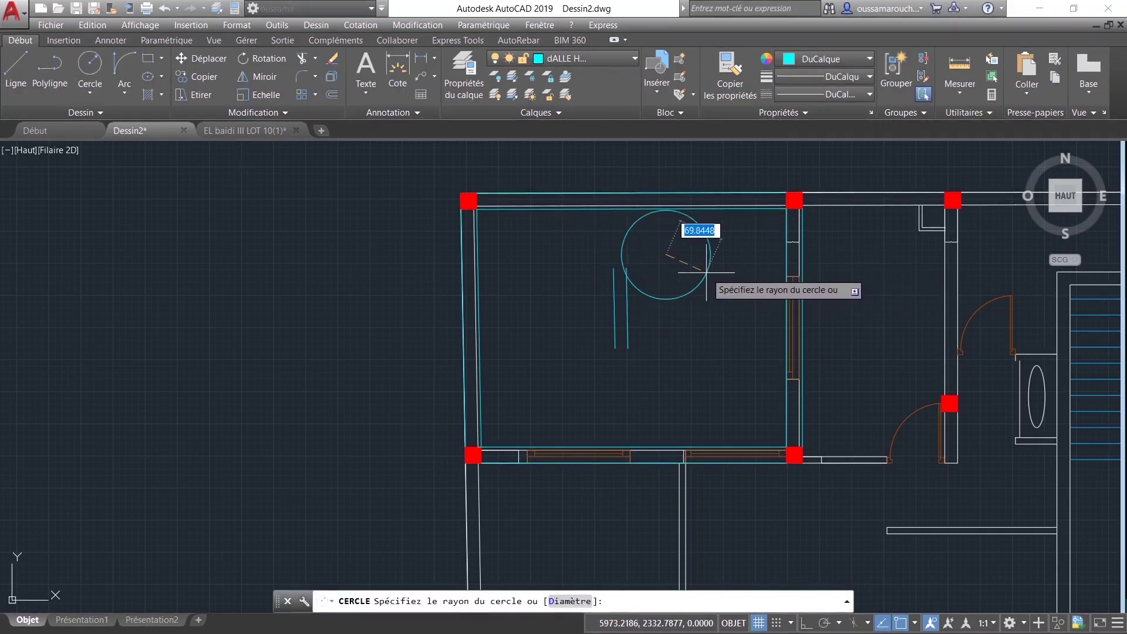
{"action": "left_click", "coordinate": [653, 231]}
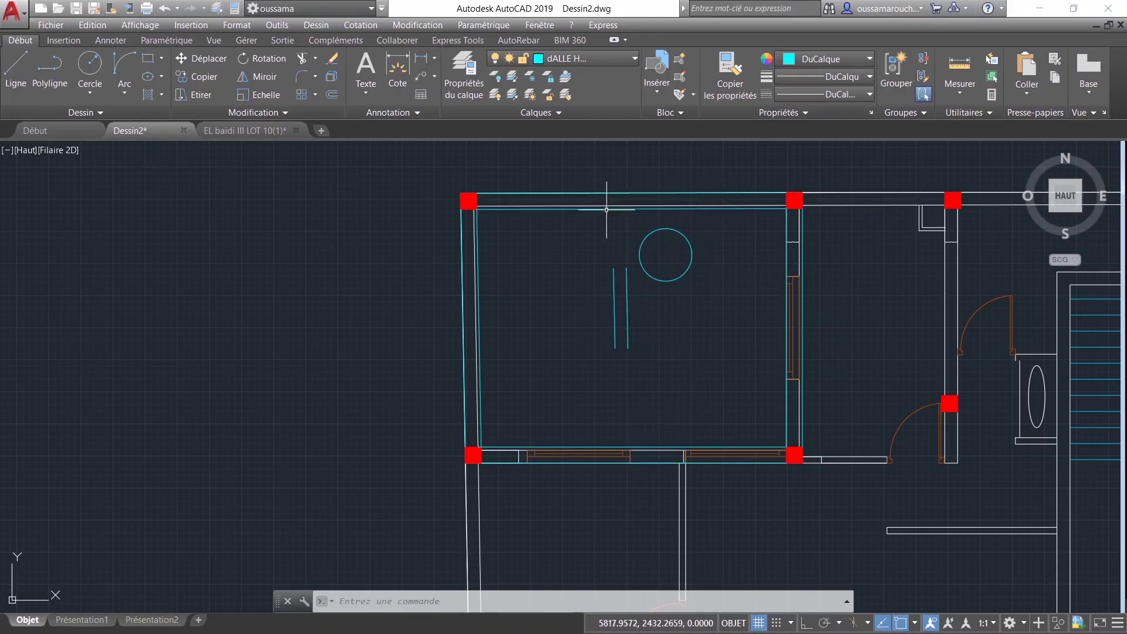
{"action": "middle_click_drag", "start_coordinate": [600, 235], "coordinate": [591, 264]}
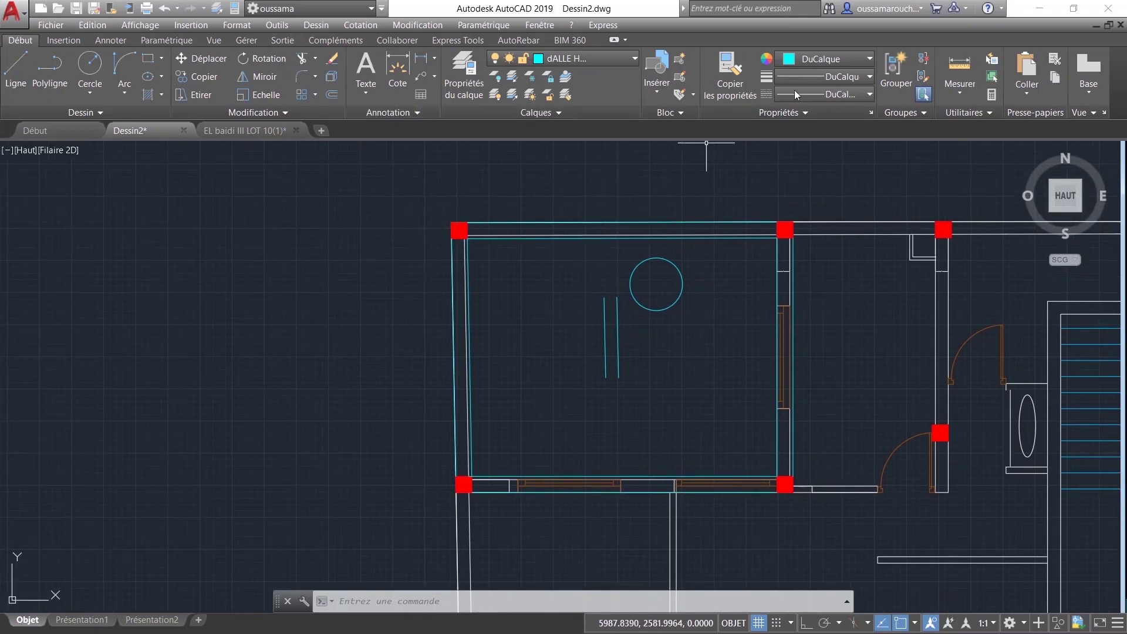
Step: Measure the room's width between its top corners, about 482 units
{"action": "left_click", "coordinate": [960, 65]}
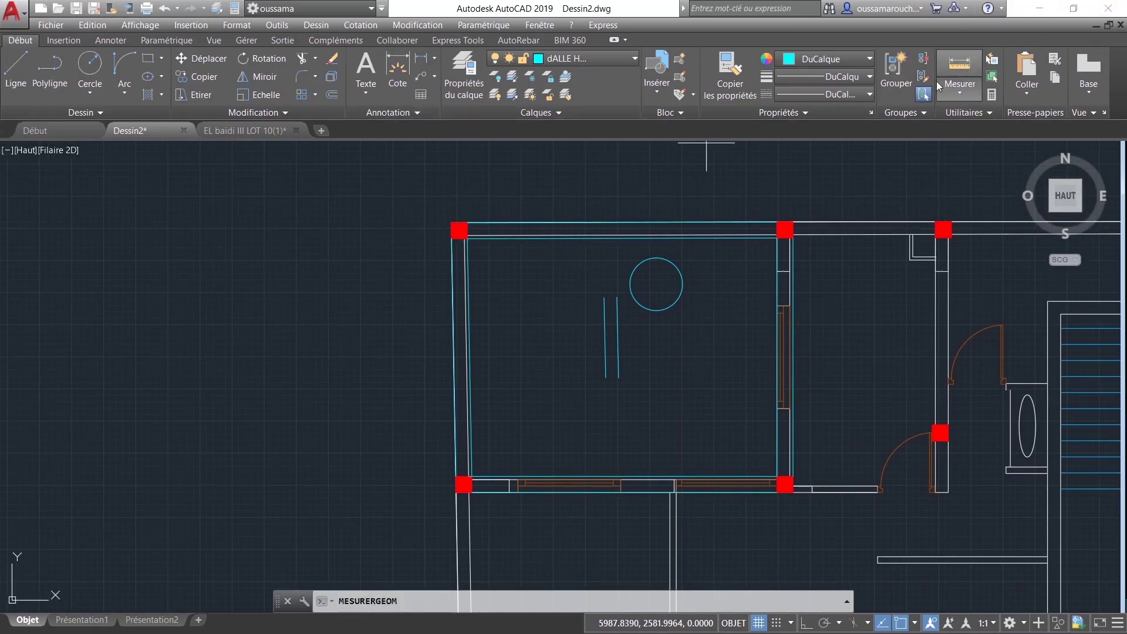
{"action": "left_click", "coordinate": [777, 236]}
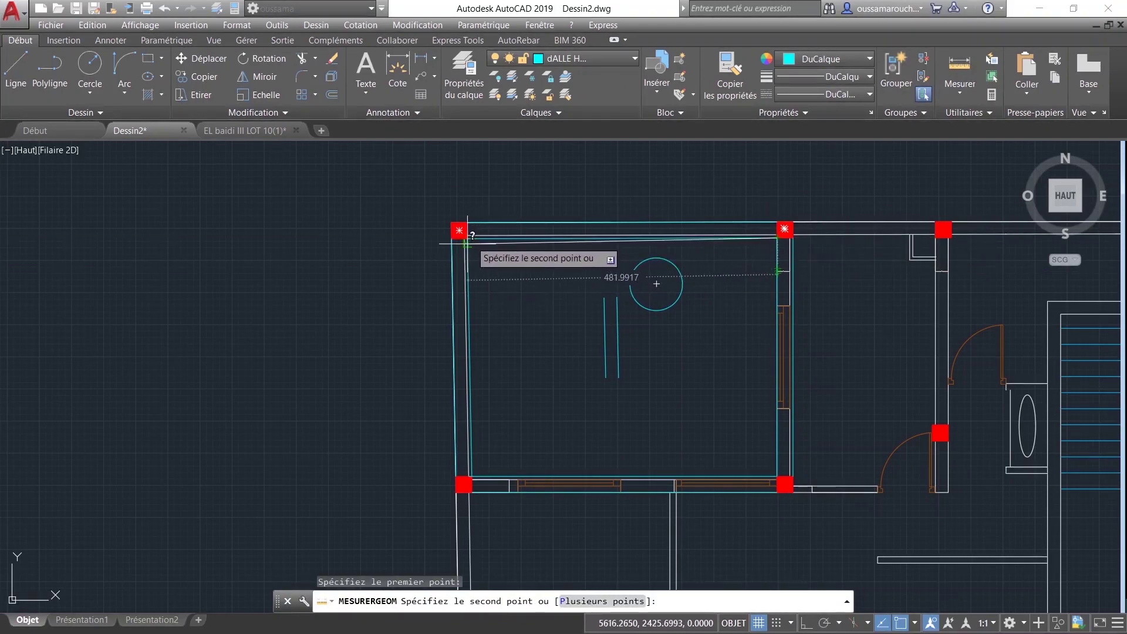
{"action": "scroll", "coordinate": [470, 238], "scroll_direction": "up", "scroll_amount": 5}
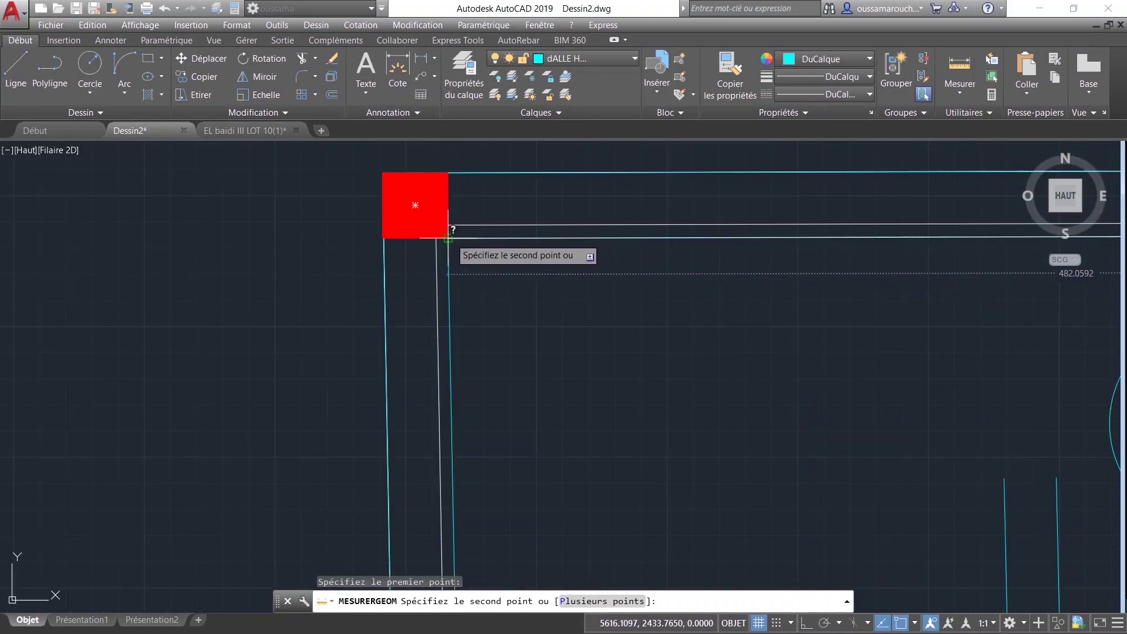
{"action": "left_click", "coordinate": [448, 238]}
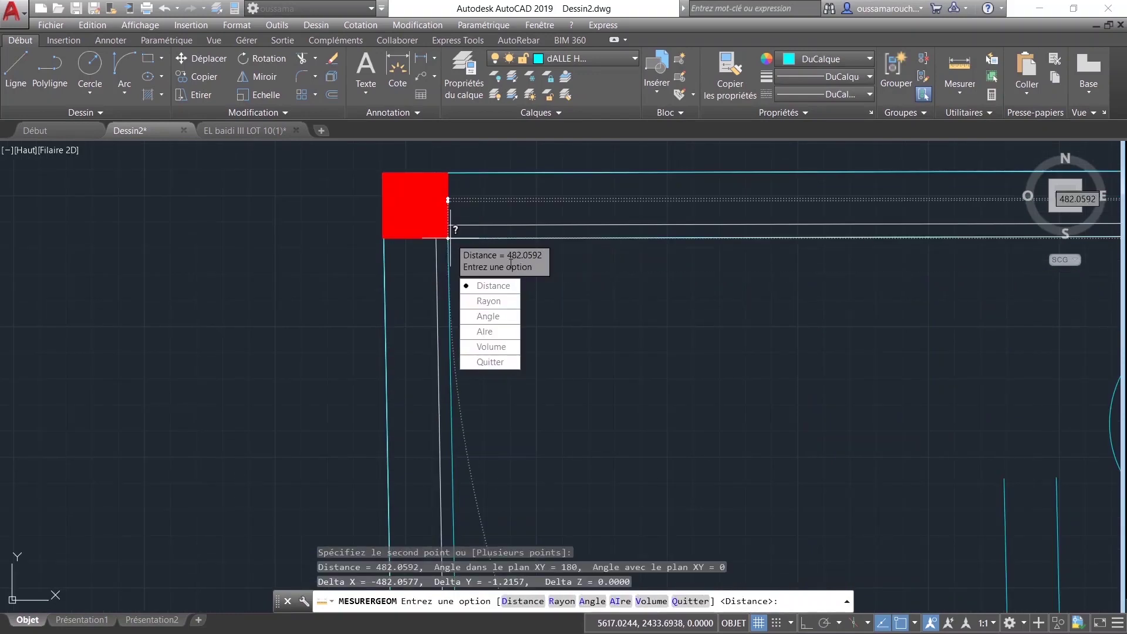
{"action": "scroll", "coordinate": [448, 237], "scroll_direction": "down", "scroll_amount": 3}
{"action": "scroll", "coordinate": [614, 319], "scroll_direction": "down", "scroll_amount": 2}
{"action": "key", "text": "Escape"}
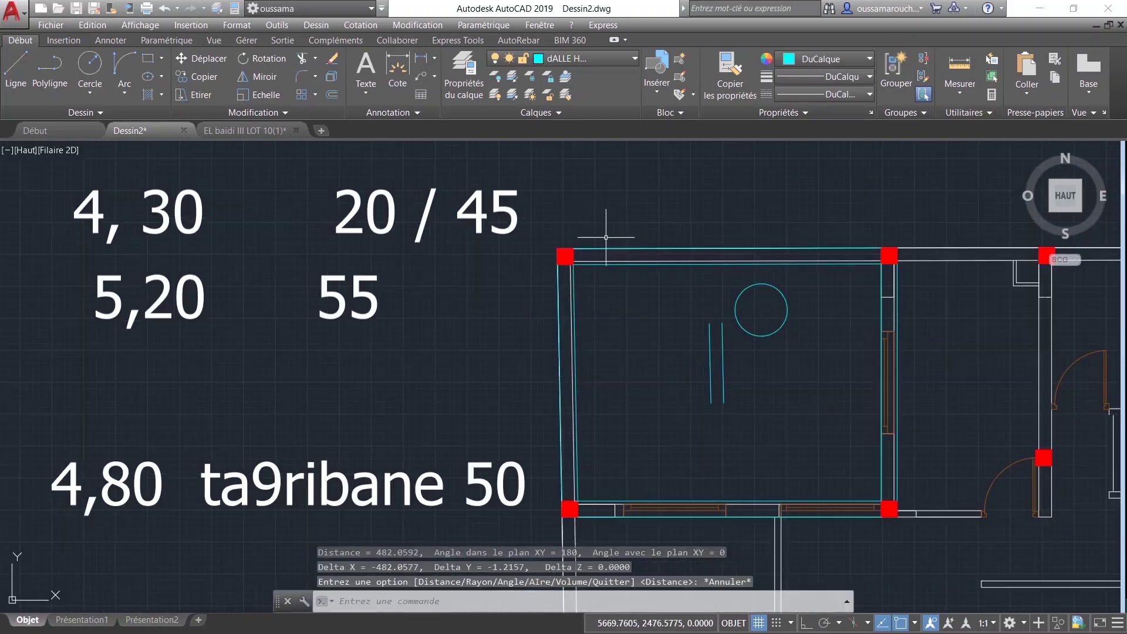
Step: Pan and zoom around the plan to review the room with the circle
{"action": "middle_click_drag", "start_coordinate": [692, 227], "coordinate": [557, 282]}
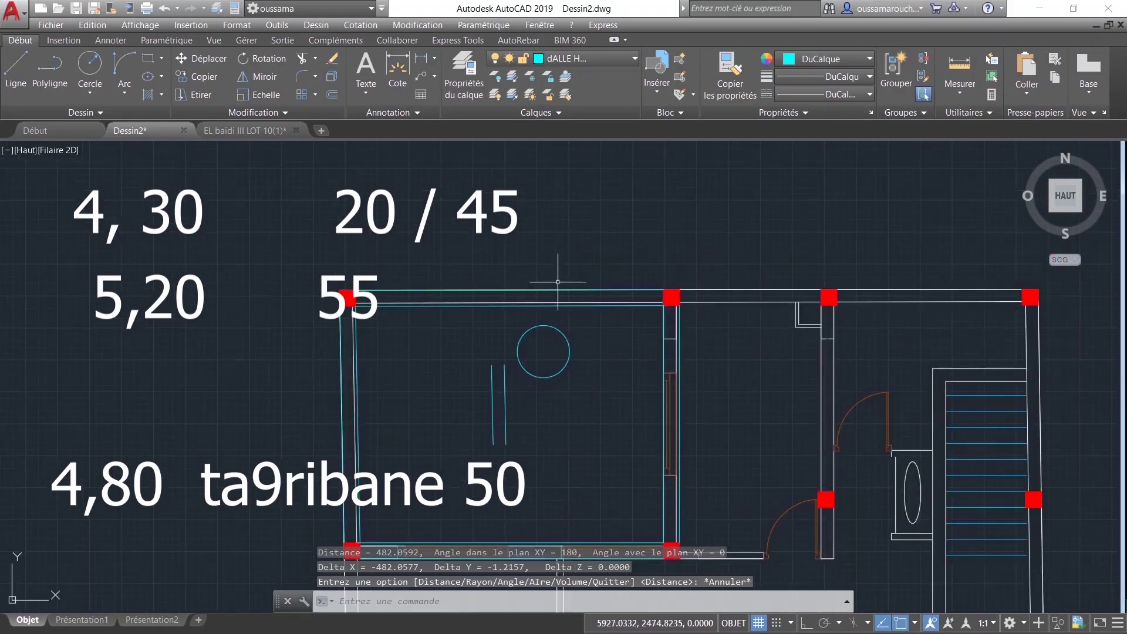
{"action": "scroll", "coordinate": [519, 405], "scroll_direction": "down", "scroll_amount": 2}
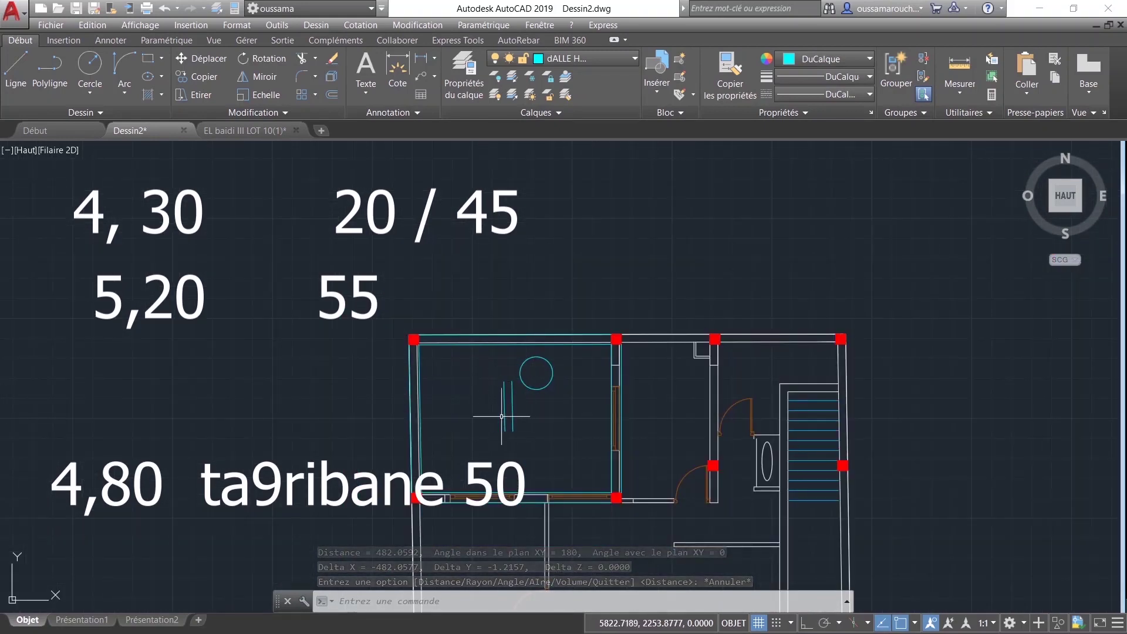
{"action": "middle_click_drag", "start_coordinate": [520, 395], "coordinate": [575, 418]}
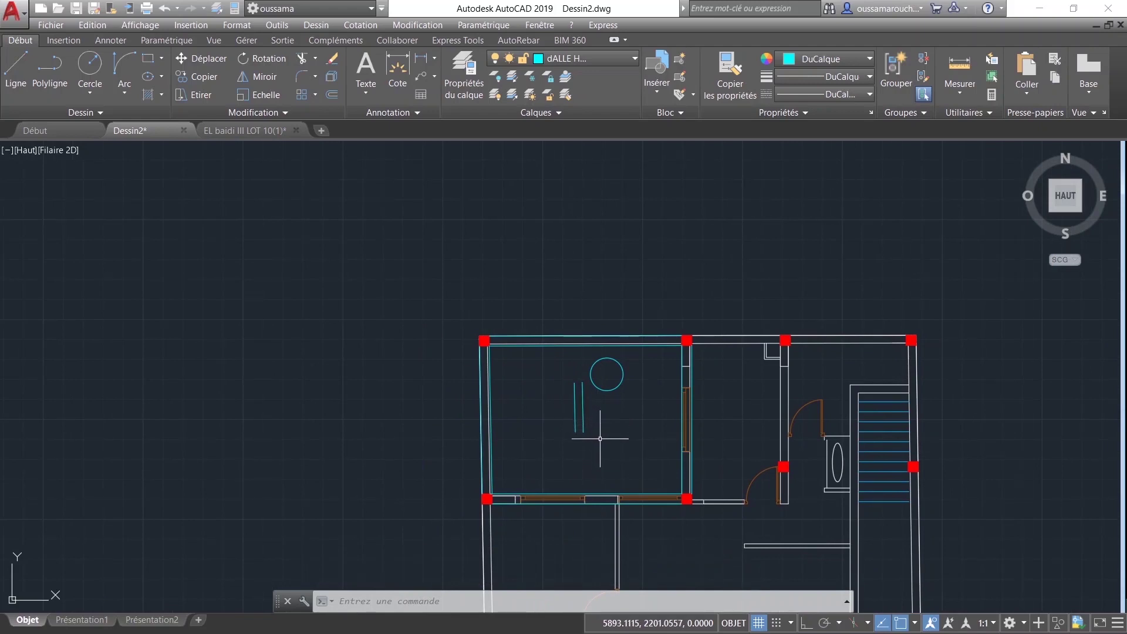
{"action": "scroll", "coordinate": [573, 434], "scroll_direction": "up", "scroll_amount": 2}
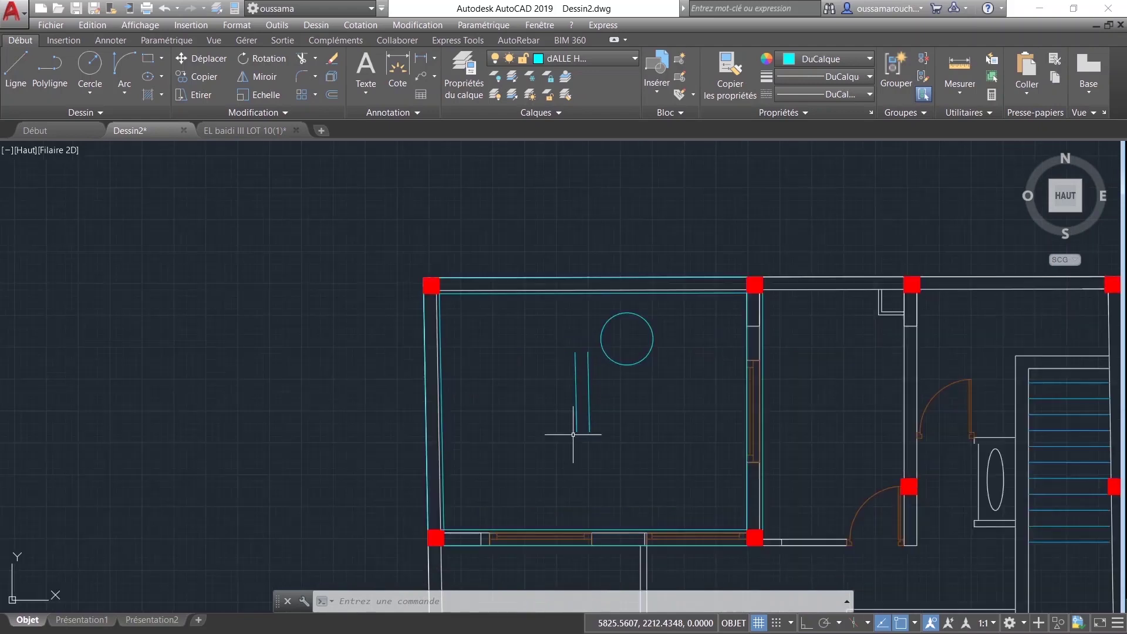
{"action": "scroll", "coordinate": [579, 428], "scroll_direction": "up", "scroll_amount": 2}
{"action": "mouse_move", "coordinate": [622, 393]}
{"action": "middle_mouse_down"}
{"action": "mouse_move", "coordinate": [622, 446]}
{"action": "mouse_move", "coordinate": [488, 253]}
{"action": "middle_mouse_up"}
{"action": "scroll", "coordinate": [614, 443], "scroll_direction": "down", "scroll_amount": 2}
{"action": "scroll", "coordinate": [564, 424], "scroll_direction": "down", "scroll_amount": 2}
{"action": "scroll", "coordinate": [611, 405], "scroll_direction": "down", "scroll_amount": 2}
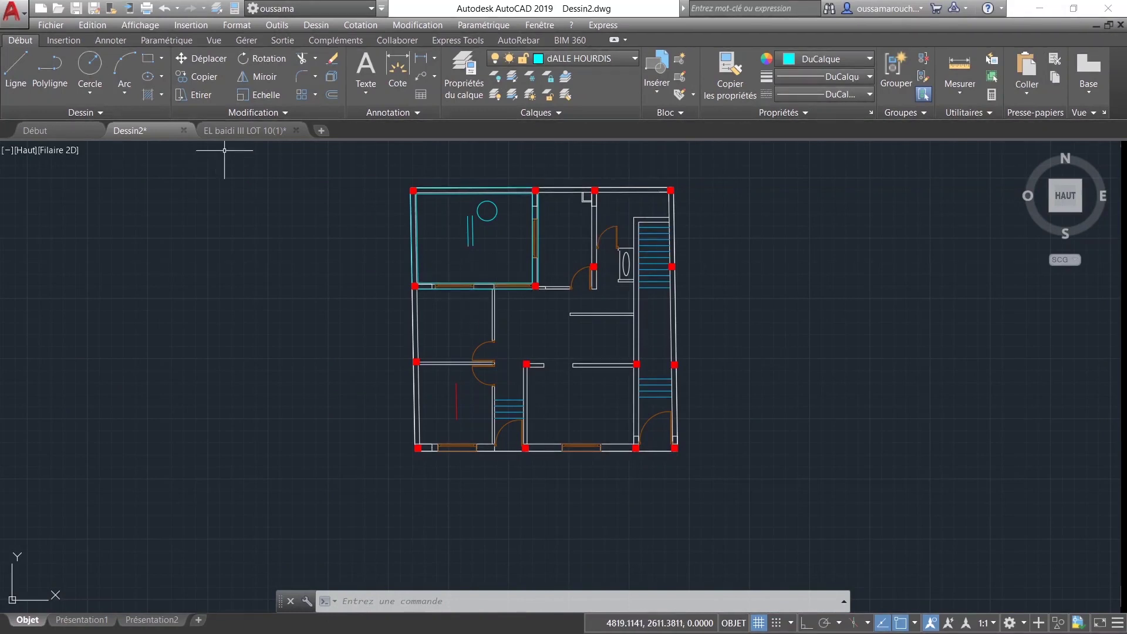
Step: Switch to the EL baidi III LOT 10(1) drawing showing the R.D.C and upper-floor plans
{"action": "left_click", "coordinate": [240, 135]}
{"action": "scroll", "coordinate": [661, 382], "scroll_direction": "down", "scroll_amount": 2}
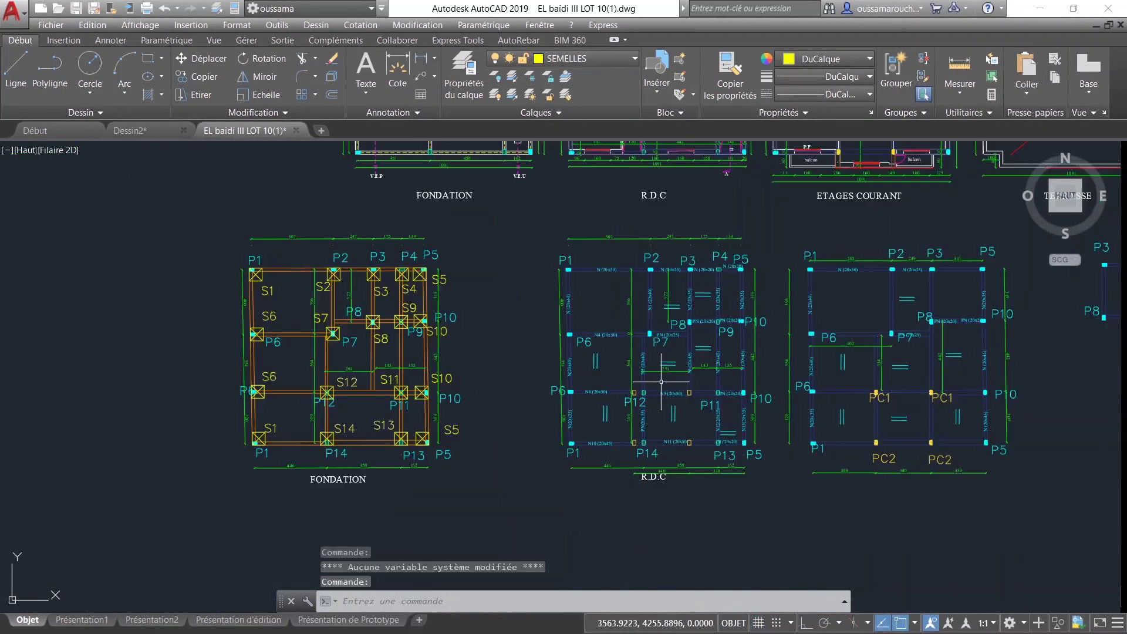
{"action": "middle_click_drag", "start_coordinate": [663, 384], "coordinate": [615, 397]}
{"action": "middle_click_drag", "start_coordinate": [726, 413], "coordinate": [655, 404]}
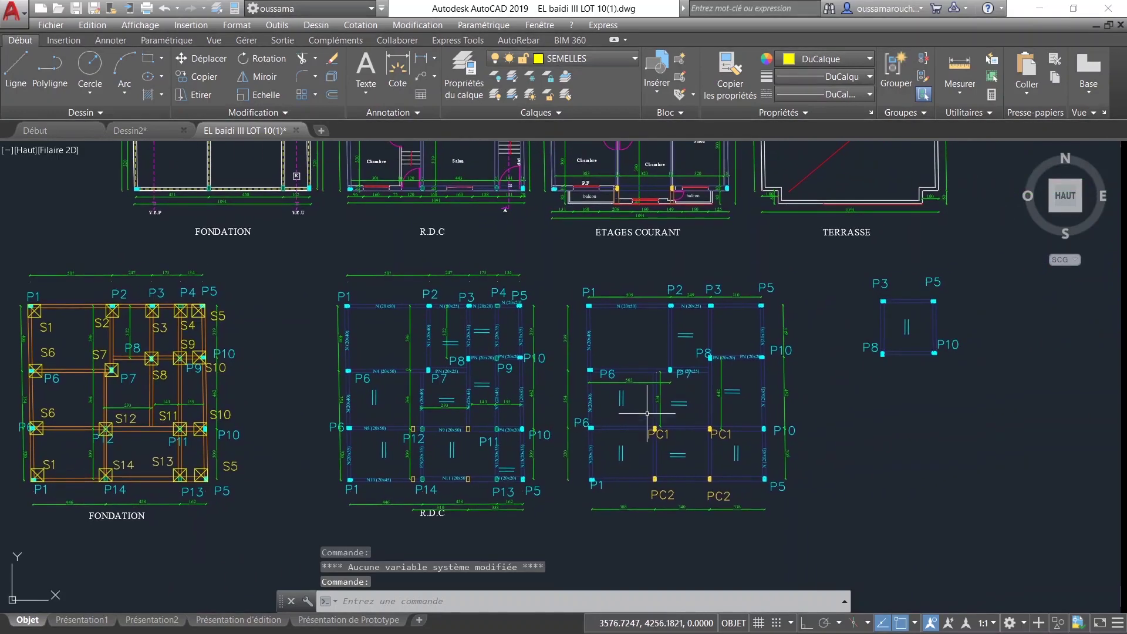
{"action": "scroll", "coordinate": [663, 431], "scroll_direction": "up", "scroll_amount": 3}
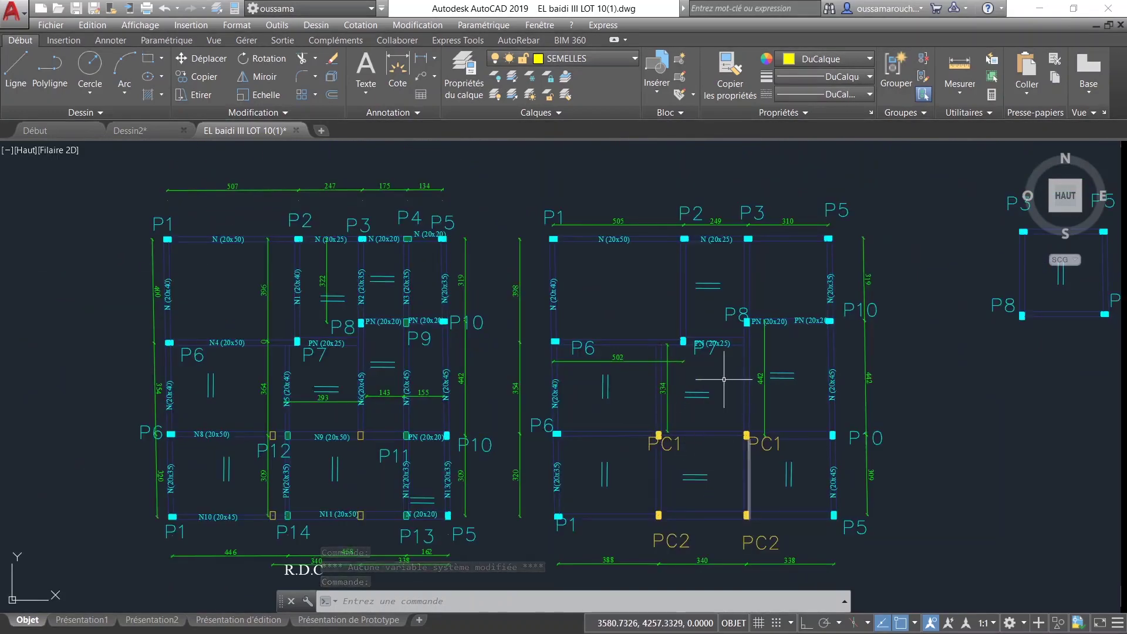
{"action": "scroll", "coordinate": [841, 492], "scroll_direction": "up", "scroll_amount": 2}
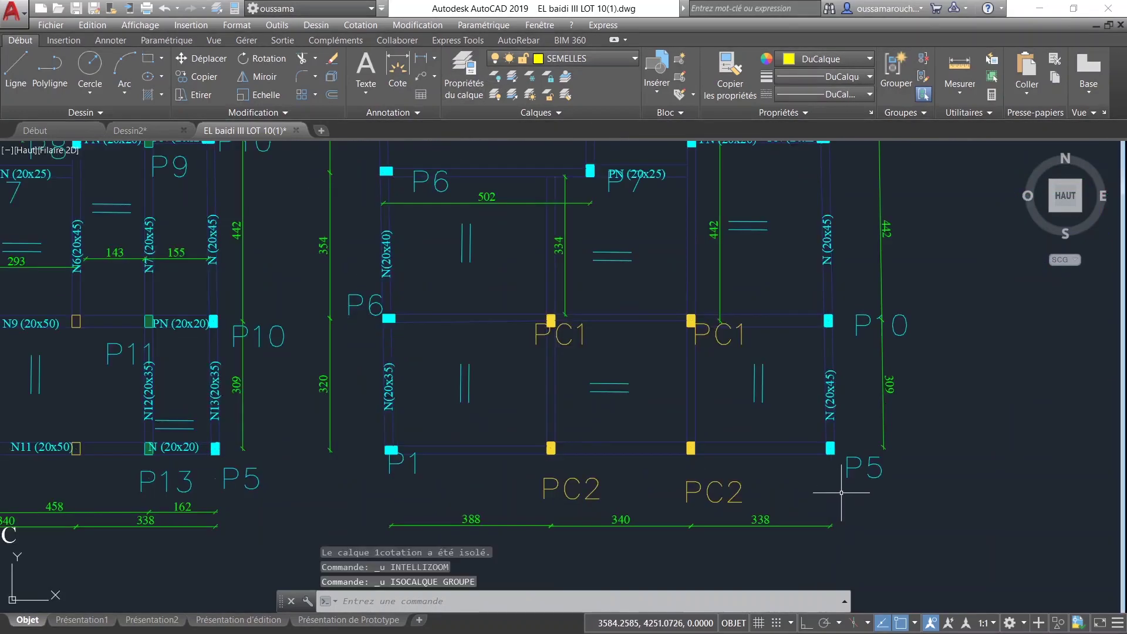
Step: Window-select the entire ETAGES COURANT beam plan
{"action": "left_click", "coordinate": [842, 488]}
{"action": "scroll", "coordinate": [584, 453], "scroll_direction": "down", "scroll_amount": 3}
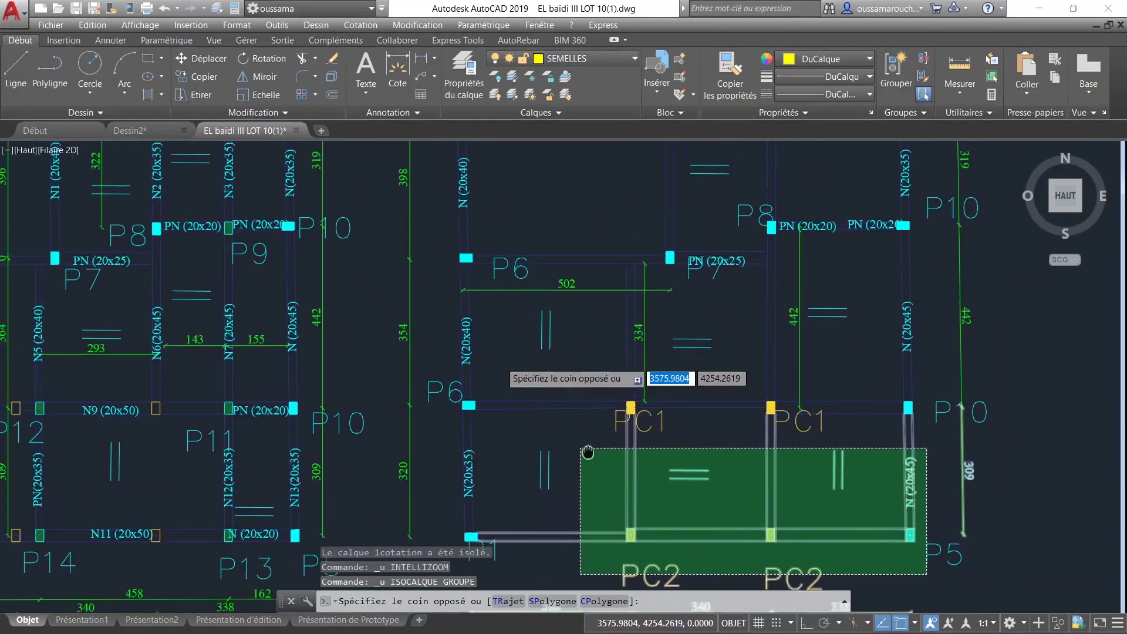
{"action": "scroll", "coordinate": [549, 371], "scroll_direction": "up", "scroll_amount": 3}
{"action": "middle_click_drag", "start_coordinate": [517, 203], "coordinate": [528, 446]}
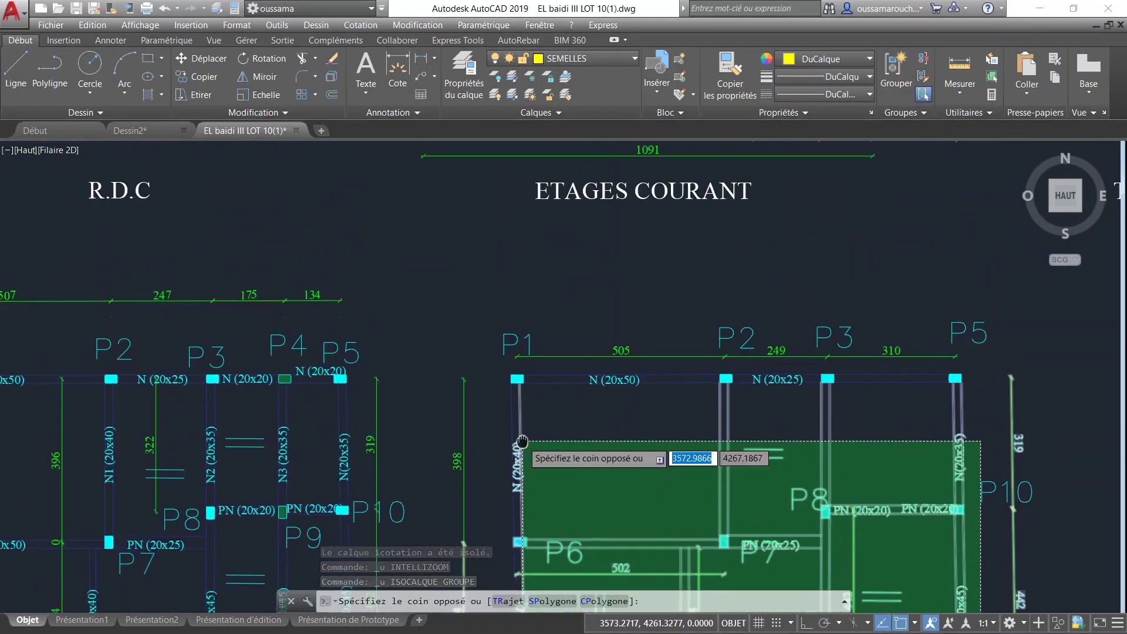
{"action": "left_click", "coordinate": [486, 316]}
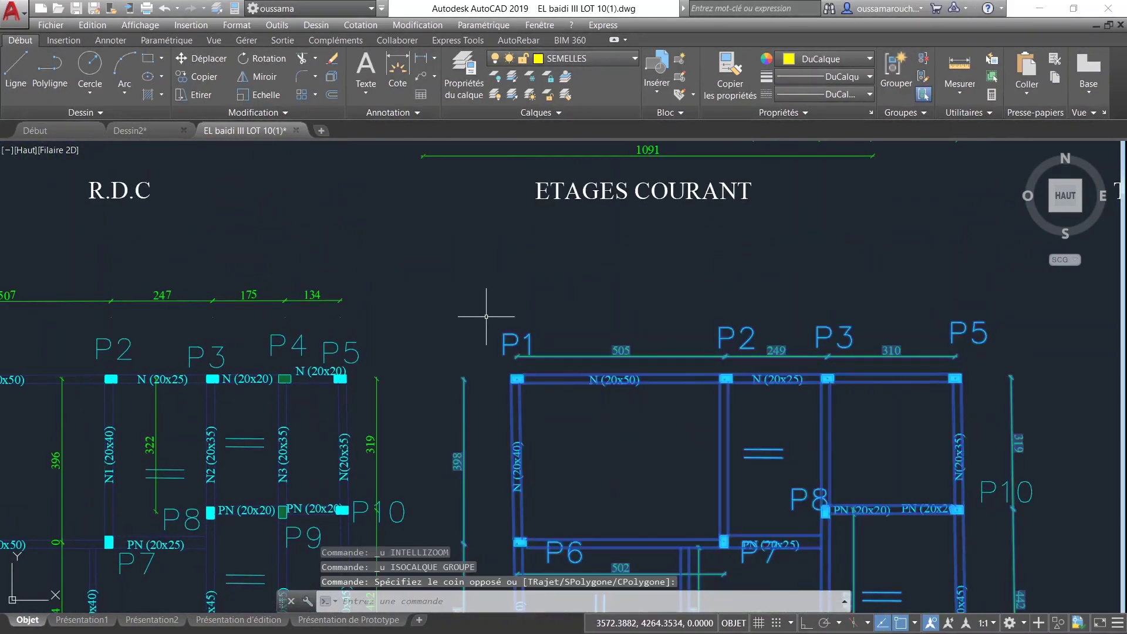
Step: Copy the selected plan from its P1 corner onto the R.D.C plan's P1 corner
{"action": "left_click", "coordinate": [203, 76]}
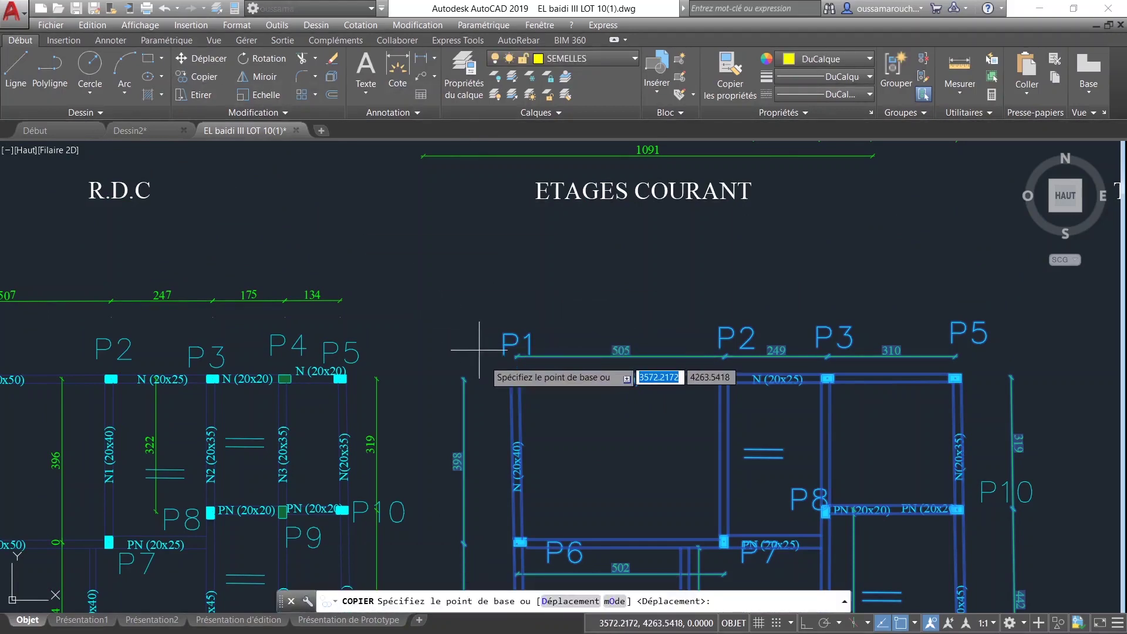
{"action": "left_click", "coordinate": [513, 376]}
{"action": "scroll", "coordinate": [411, 394], "scroll_direction": "down", "scroll_amount": 5}
{"action": "scroll", "coordinate": [428, 393], "scroll_direction": "down", "scroll_amount": 1}
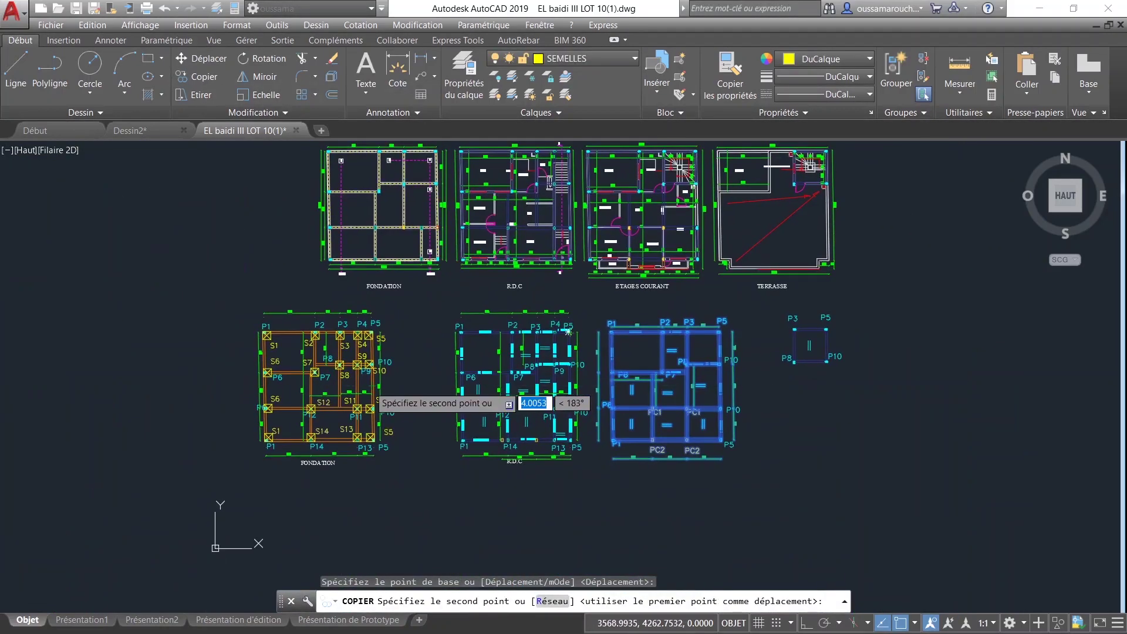
{"action": "scroll", "coordinate": [504, 358], "scroll_direction": "up", "scroll_amount": 2}
{"action": "scroll", "coordinate": [440, 322], "scroll_direction": "up", "scroll_amount": 2}
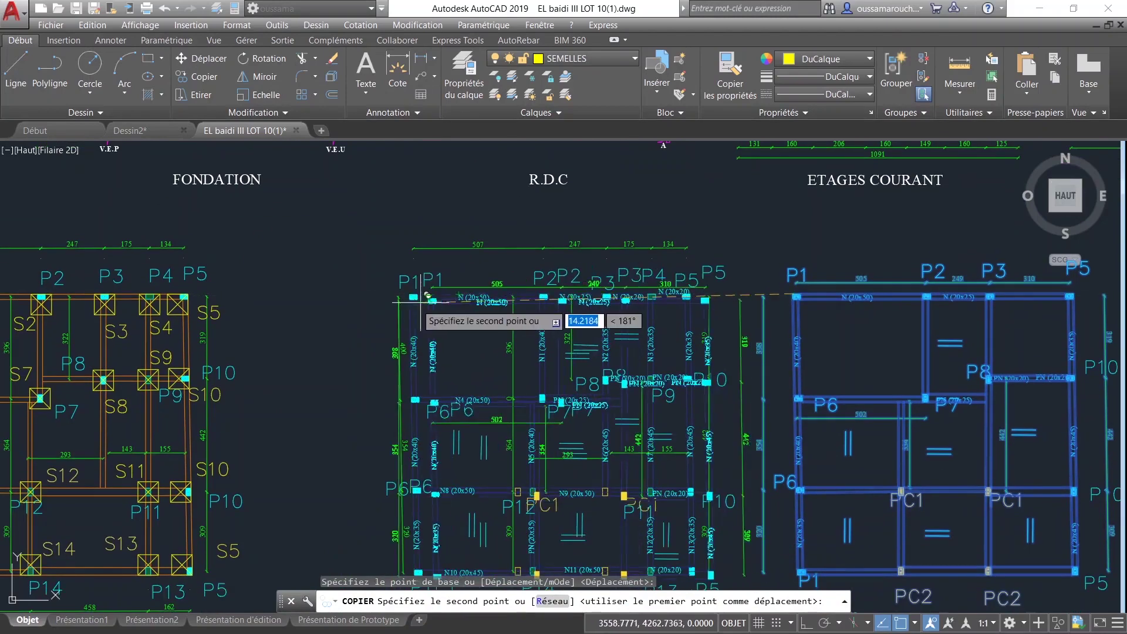
{"action": "scroll", "coordinate": [424, 297], "scroll_direction": "up", "scroll_amount": 4}
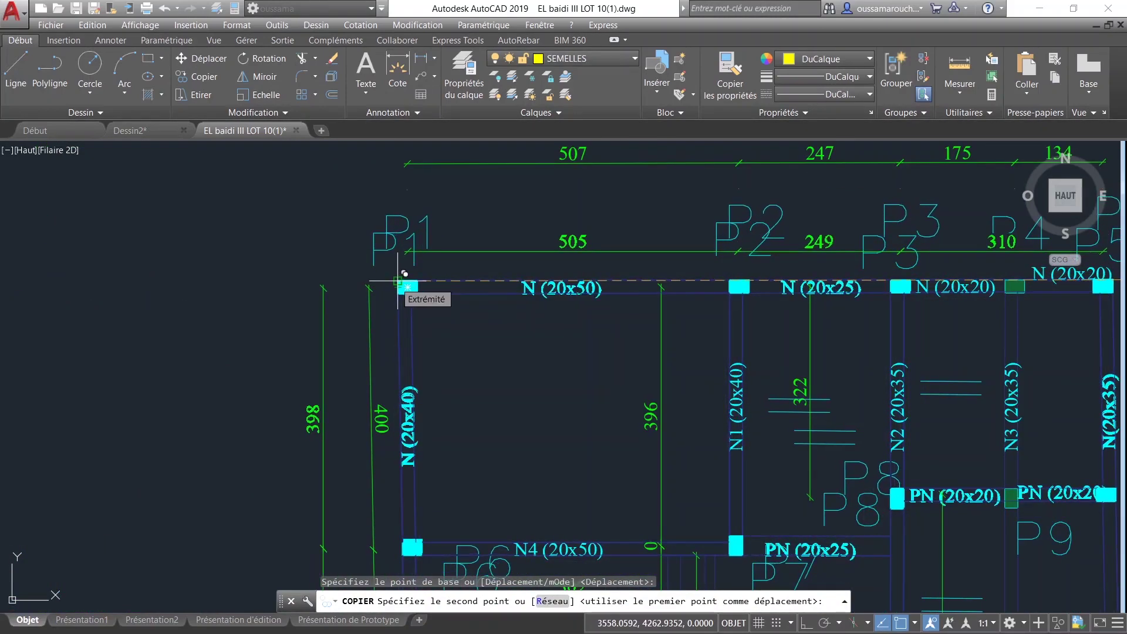
{"action": "left_click", "coordinate": [398, 281]}
{"action": "scroll", "coordinate": [405, 296], "scroll_direction": "down", "scroll_amount": 3}
{"action": "scroll", "coordinate": [449, 314], "scroll_direction": "down", "scroll_amount": 2}
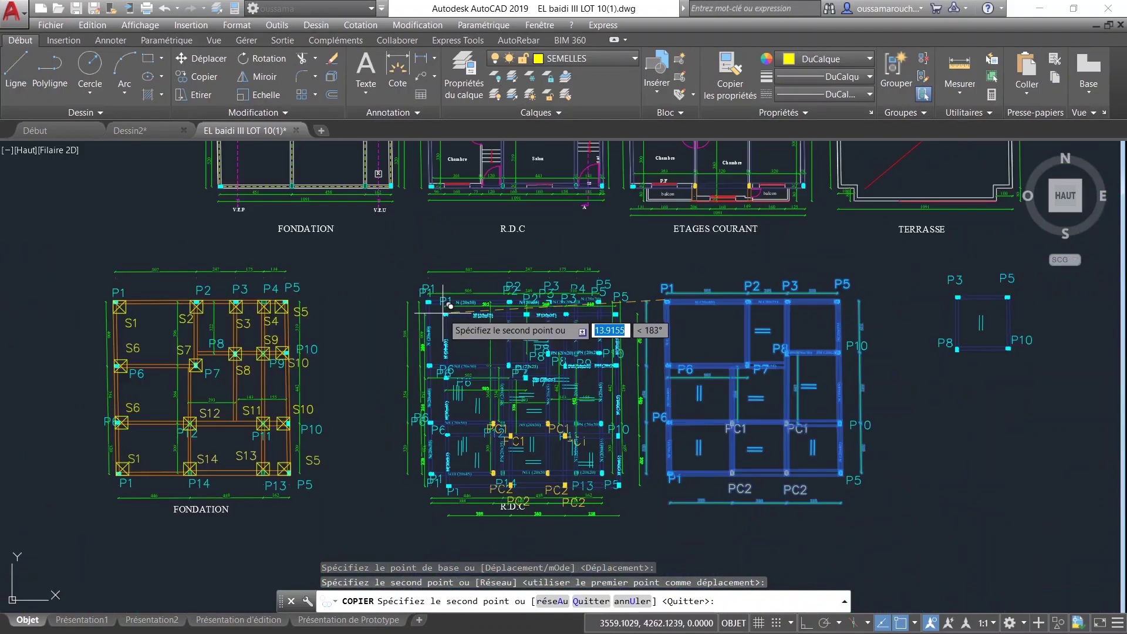
{"action": "key", "text": "Escape"}
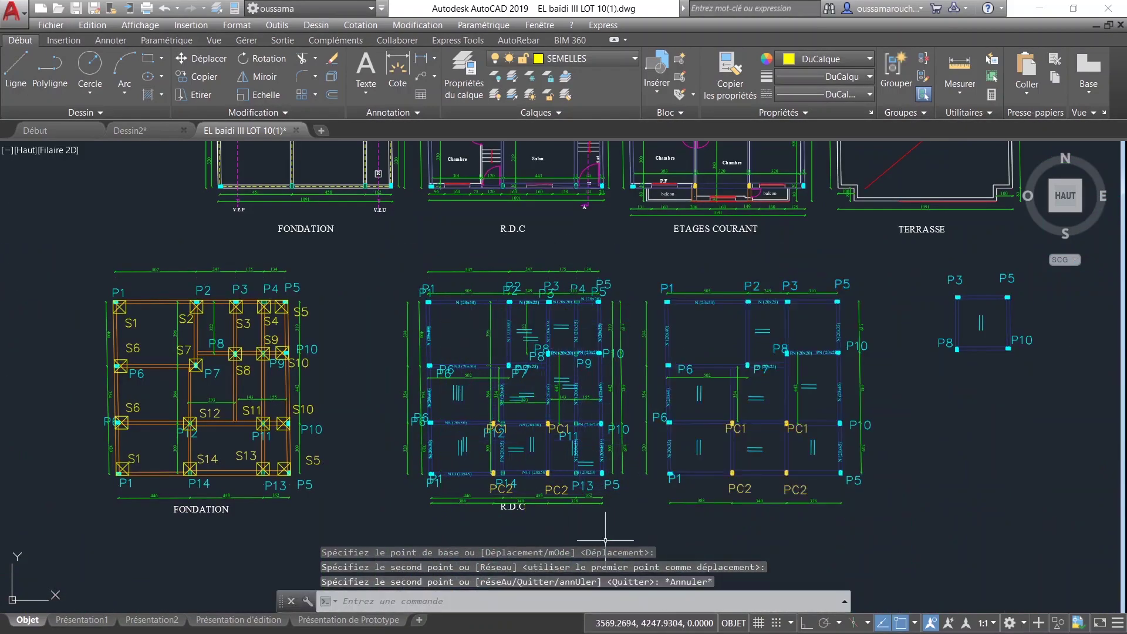
{"action": "scroll", "coordinate": [606, 540], "scroll_direction": "up", "scroll_amount": 2}
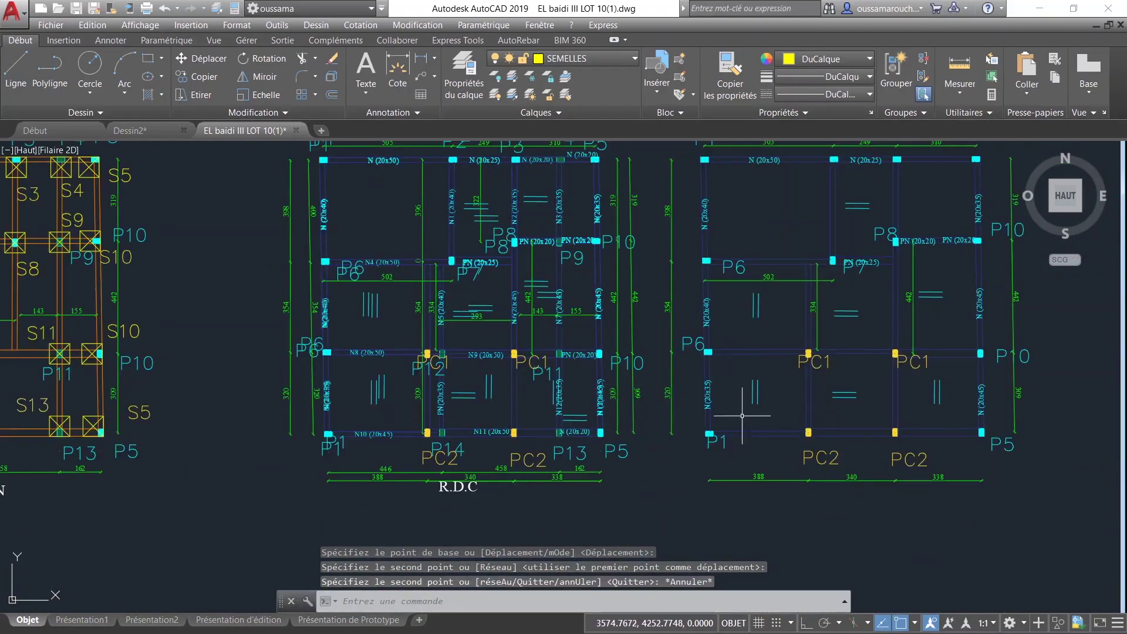
Step: Undo the last view change and the group copy (INTELLIZOOM and COPIER GROUPE)
{"action": "scroll", "coordinate": [558, 355], "scroll_direction": "up", "scroll_amount": 2}
{"action": "scroll", "coordinate": [558, 355], "scroll_direction": "up", "scroll_amount": 1}
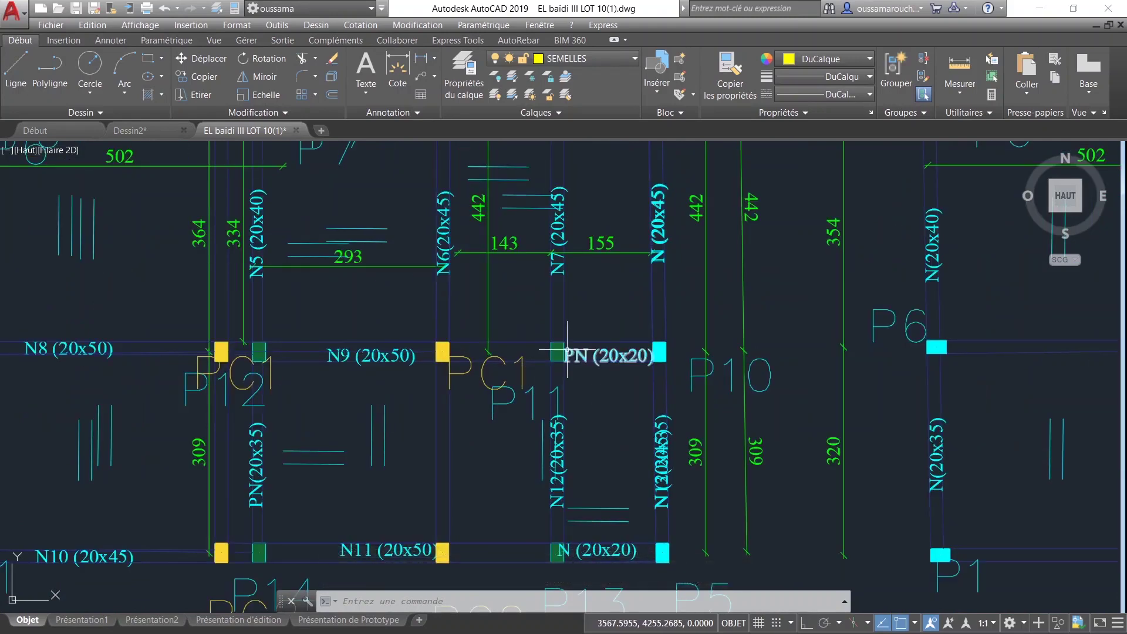
{"action": "scroll", "coordinate": [567, 351], "scroll_direction": "down", "scroll_amount": 2}
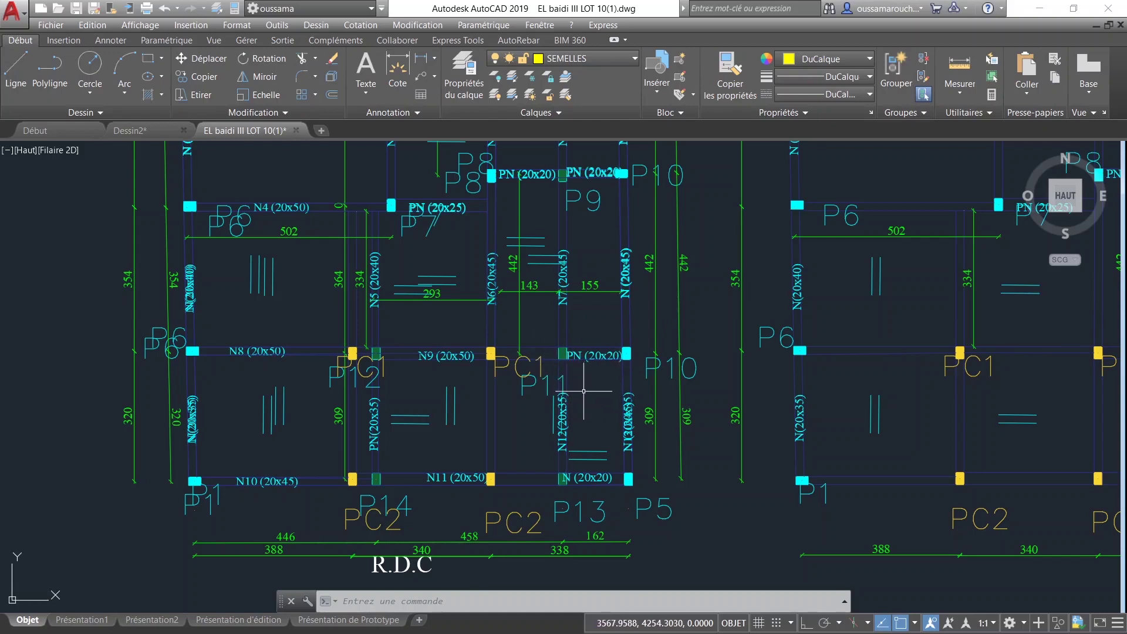
{"action": "key", "text": "ctrl+z"}
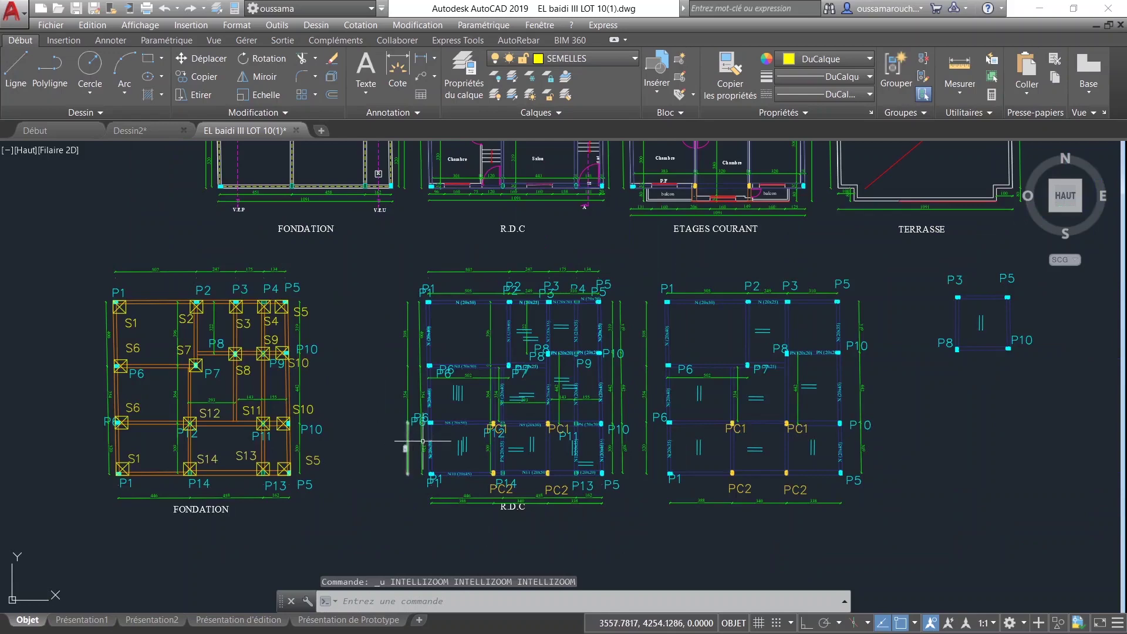
{"action": "key", "text": "ctrl+z"}
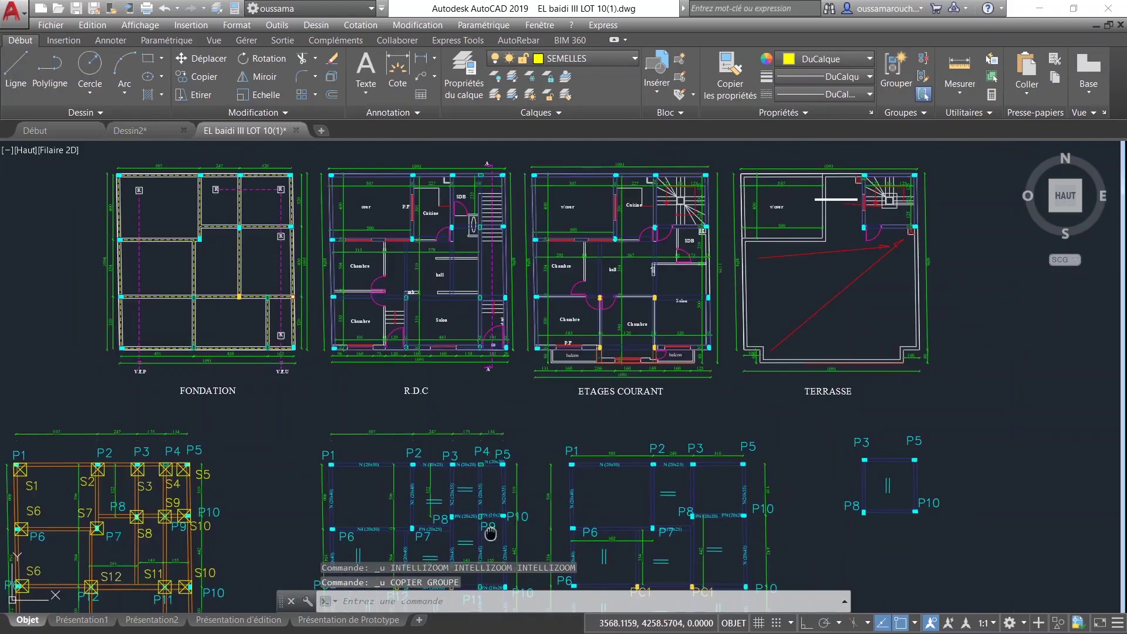
Step: Pan and zoom the R.D.C plan to inspect the P11–P12 area and the PC1, PC2 columns
{"action": "middle_click_drag", "start_coordinate": [490, 533], "coordinate": [546, 394]}
{"action": "scroll", "coordinate": [519, 485], "scroll_direction": "up", "scroll_amount": 5}
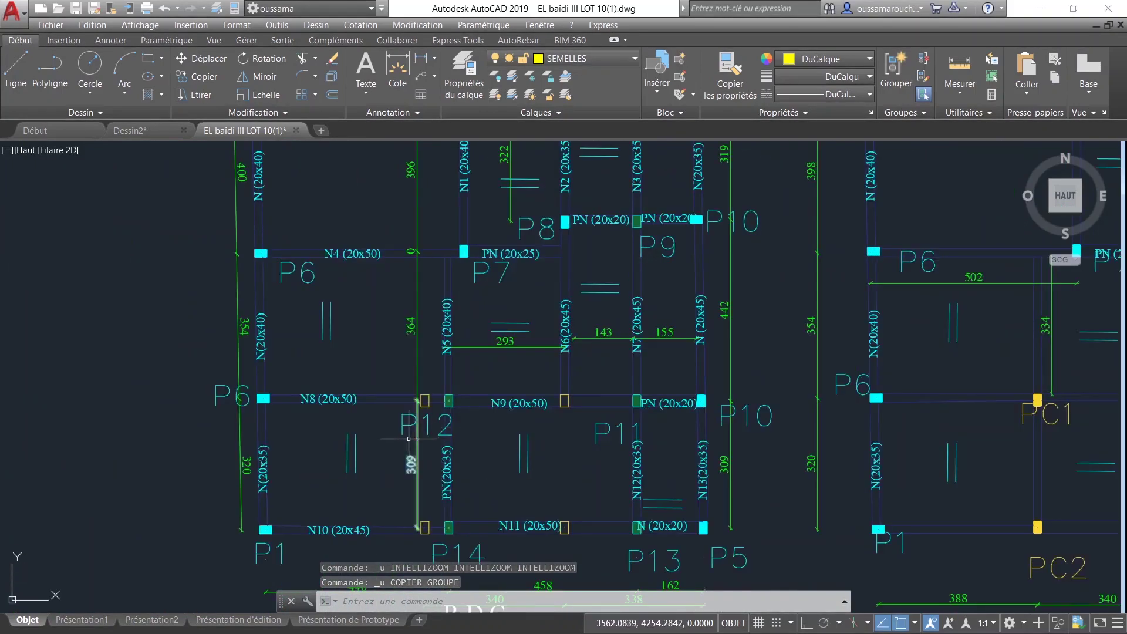
{"action": "scroll", "coordinate": [416, 413], "scroll_direction": "up", "scroll_amount": 2}
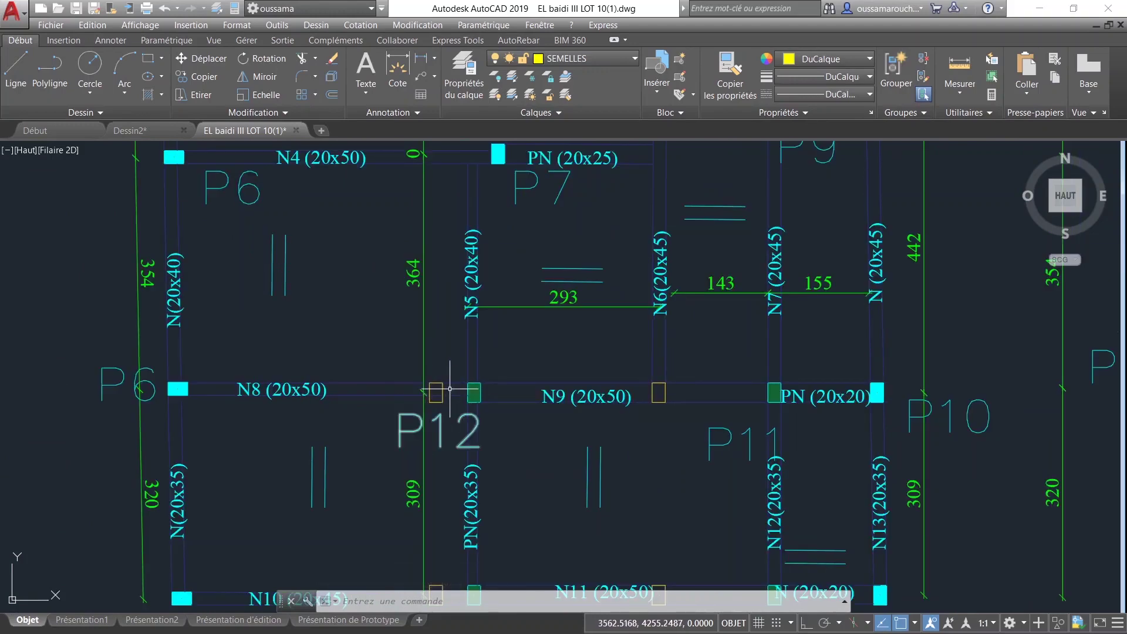
{"action": "scroll", "coordinate": [438, 405], "scroll_direction": "down", "scroll_amount": 2}
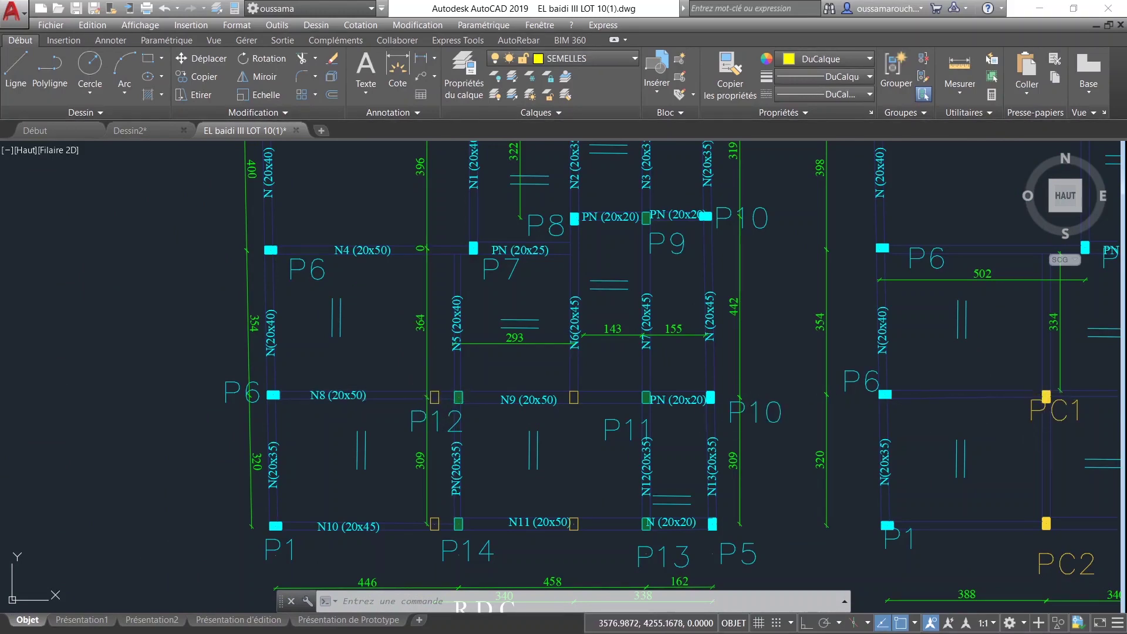
{"action": "middle_click_drag", "start_coordinate": [1043, 399], "coordinate": [787, 373]}
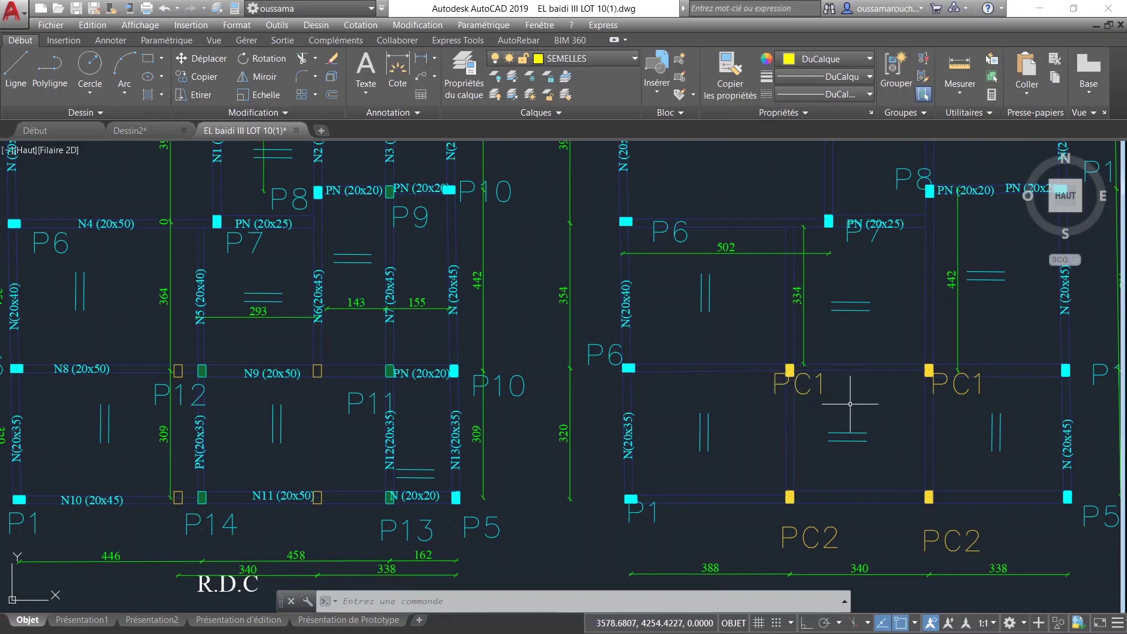
{"action": "scroll", "coordinate": [849, 404], "scroll_direction": "down", "scroll_amount": 5}
{"action": "scroll", "coordinate": [448, 289], "scroll_direction": "up", "scroll_amount": 2}
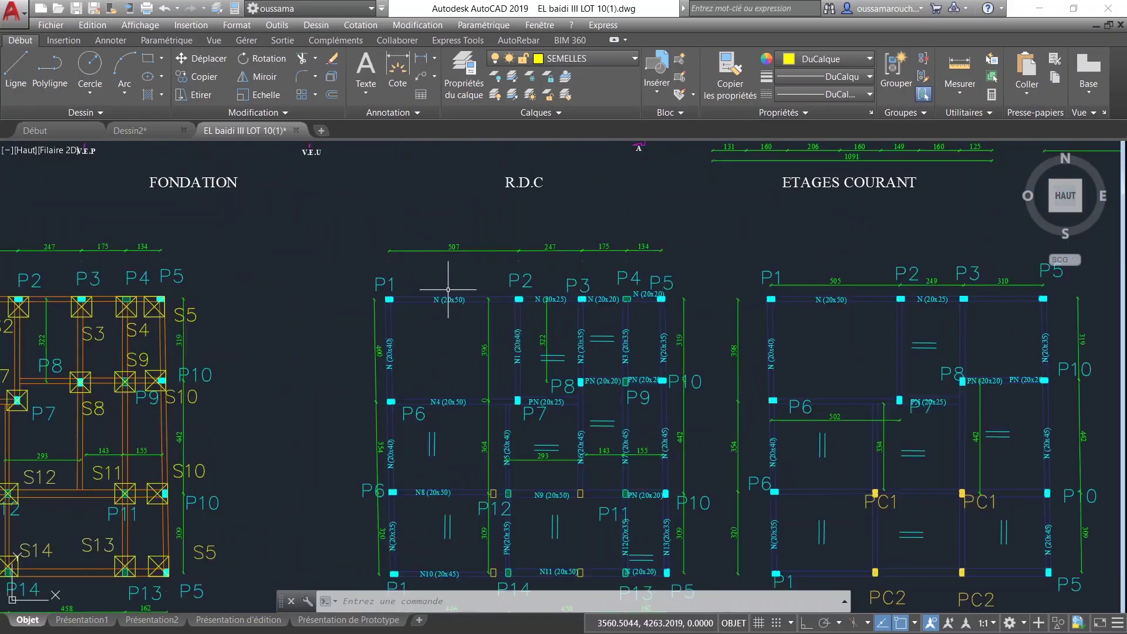
{"action": "scroll", "coordinate": [447, 289], "scroll_direction": "up", "scroll_amount": 2}
{"action": "scroll", "coordinate": [440, 307], "scroll_direction": "up", "scroll_amount": 2}
{"action": "scroll", "coordinate": [593, 364], "scroll_direction": "down", "scroll_amount": 2}
Step: Check the top beams, P1, P14 and the R.D.C title, then centre the FONDATION plan
{"action": "middle_click_drag", "start_coordinate": [543, 361], "coordinate": [500, 319]}
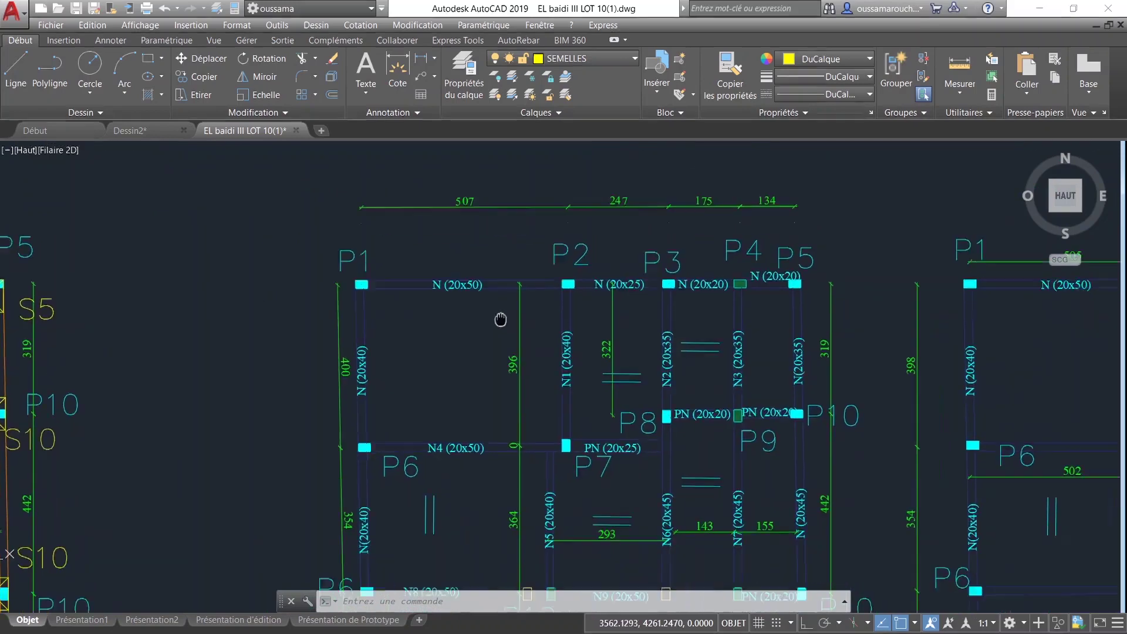
{"action": "scroll", "coordinate": [478, 352], "scroll_direction": "down", "scroll_amount": 2}
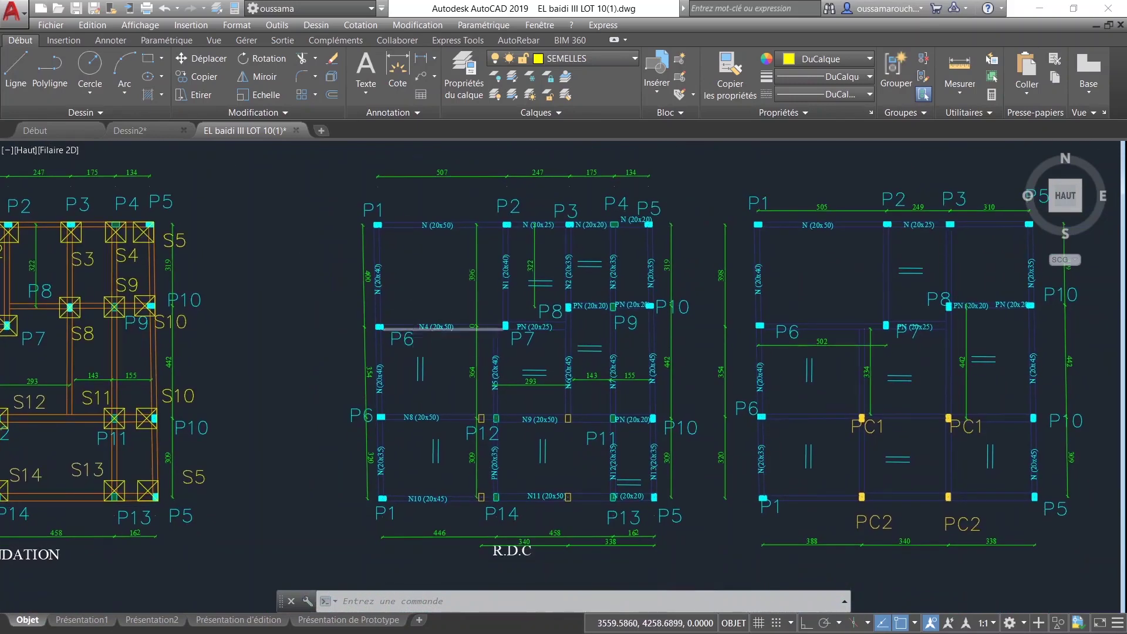
{"action": "scroll", "coordinate": [414, 331], "scroll_direction": "up", "scroll_amount": 2}
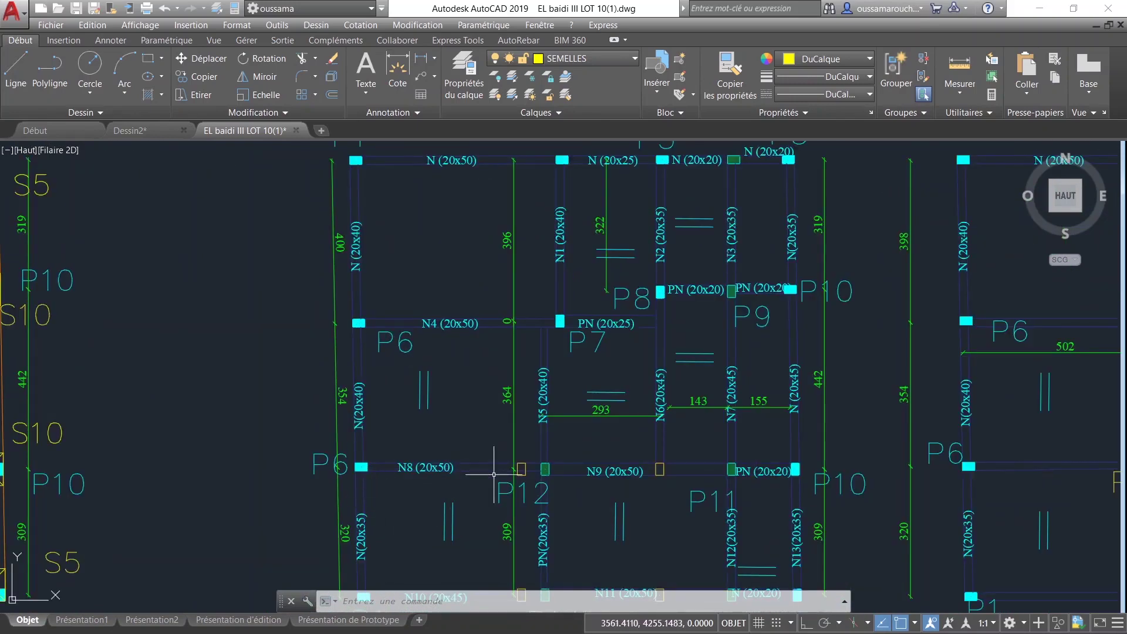
{"action": "middle_click_drag", "start_coordinate": [494, 474], "coordinate": [476, 356]}
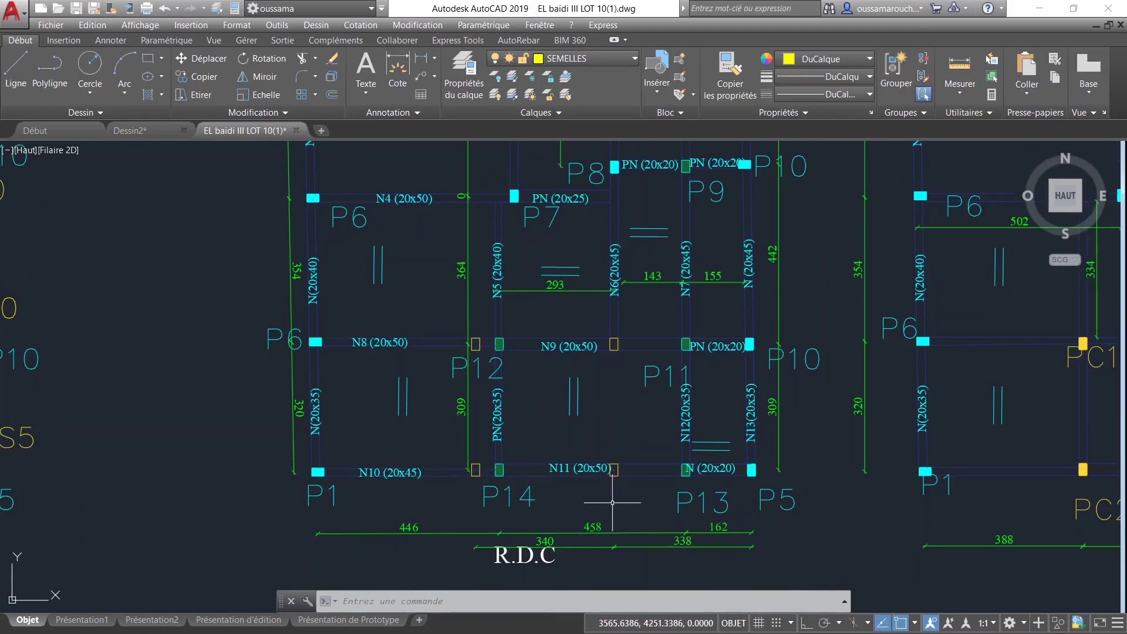
{"action": "scroll", "coordinate": [744, 507], "scroll_direction": "down", "scroll_amount": 2}
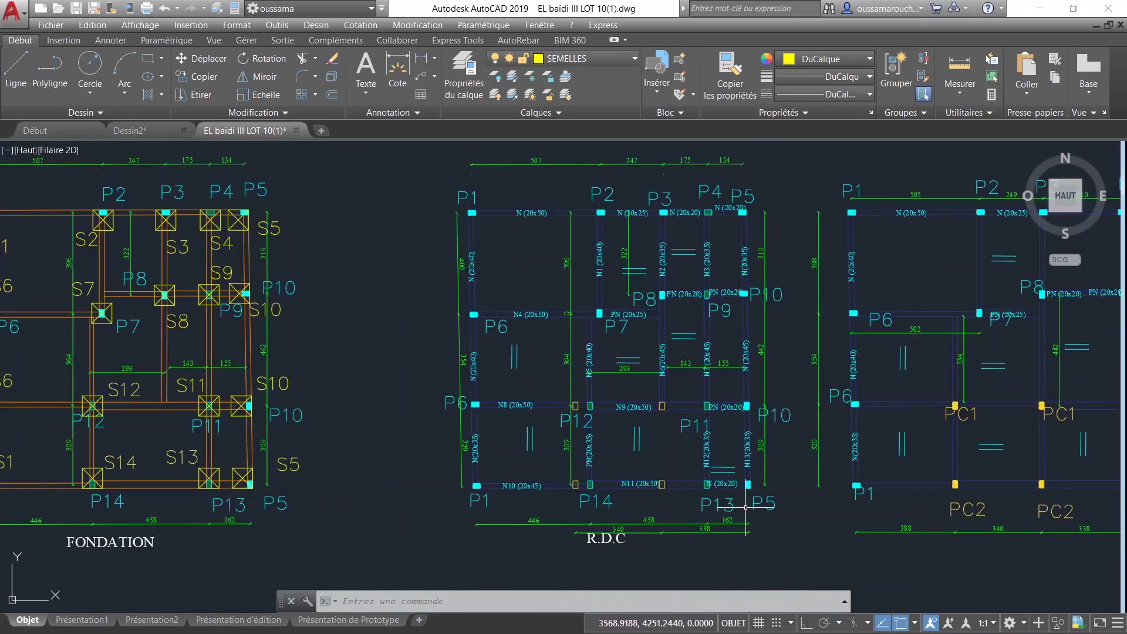
{"action": "middle_click_drag", "start_coordinate": [746, 507], "coordinate": [716, 526]}
{"action": "middle_click_drag", "start_coordinate": [312, 456], "coordinate": [497, 456]}
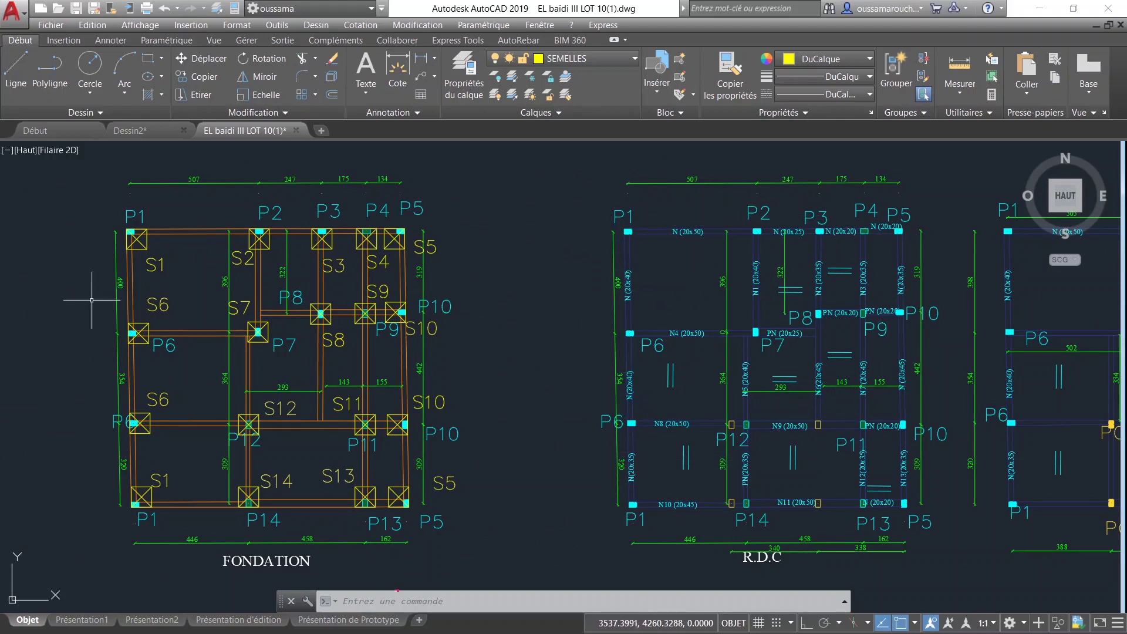
{"action": "scroll", "coordinate": [116, 426], "scroll_direction": "up", "scroll_amount": 4}
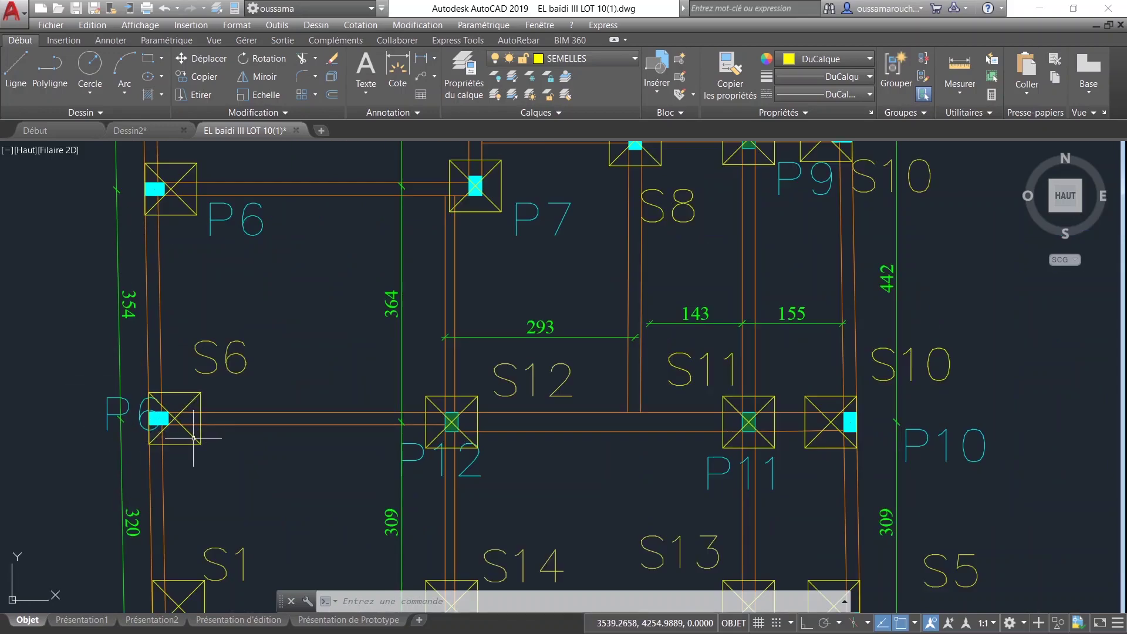
{"action": "left_click", "coordinate": [215, 459]}
{"action": "left_click", "coordinate": [148, 389]}
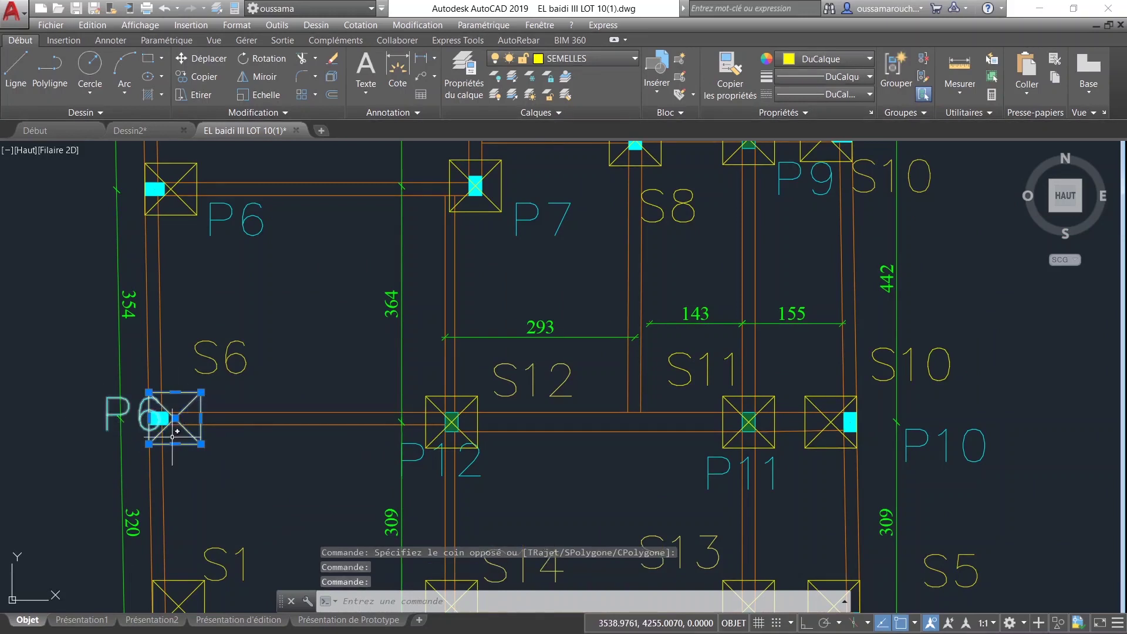
{"action": "key", "text": "Escape"}
{"action": "scroll", "coordinate": [348, 473], "scroll_direction": "down", "scroll_amount": 3}
{"action": "scroll", "coordinate": [347, 472], "scroll_direction": "down", "scroll_amount": 2}
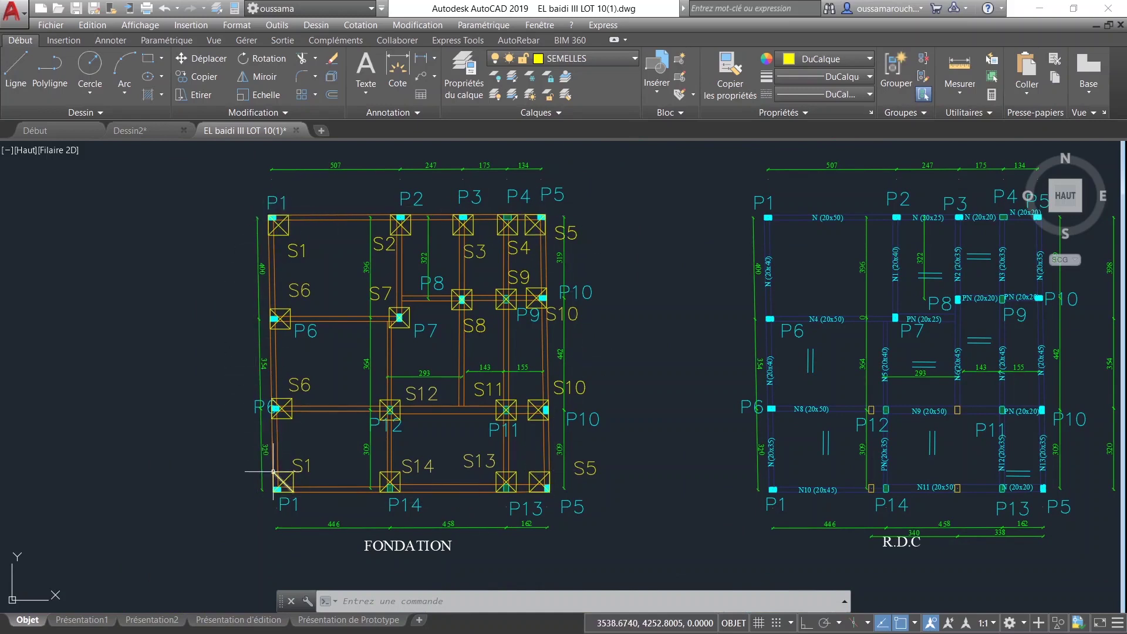
{"action": "scroll", "coordinate": [305, 487], "scroll_direction": "up", "scroll_amount": 2}
{"action": "scroll", "coordinate": [350, 477], "scroll_direction": "up", "scroll_amount": 2}
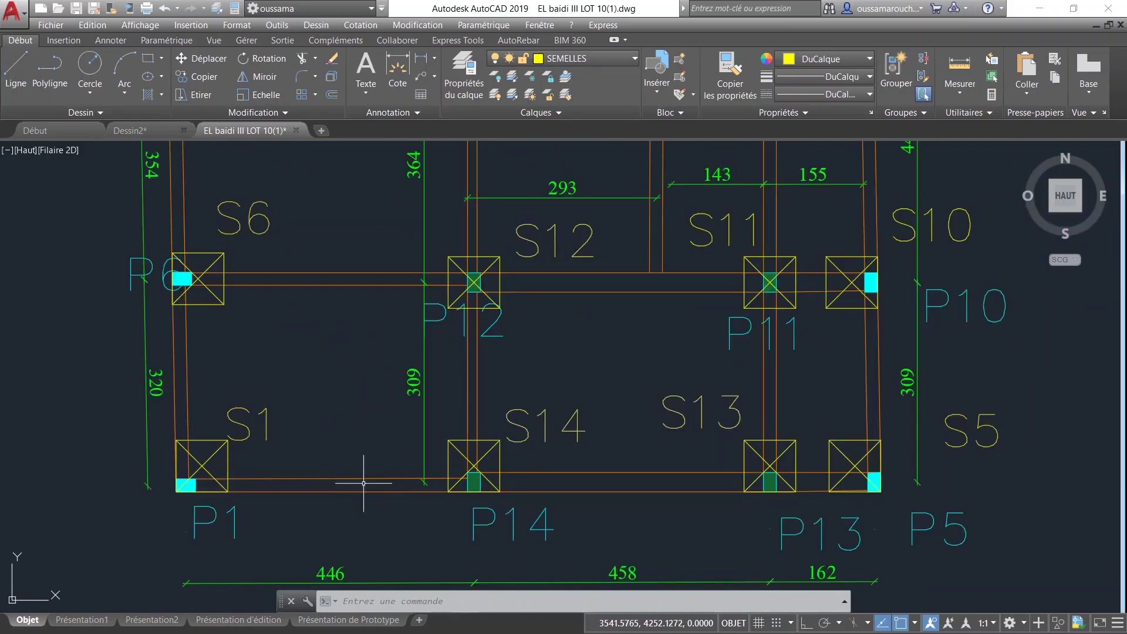
{"action": "scroll", "coordinate": [440, 483], "scroll_direction": "down", "scroll_amount": 2}
{"action": "scroll", "coordinate": [511, 435], "scroll_direction": "down", "scroll_amount": 2}
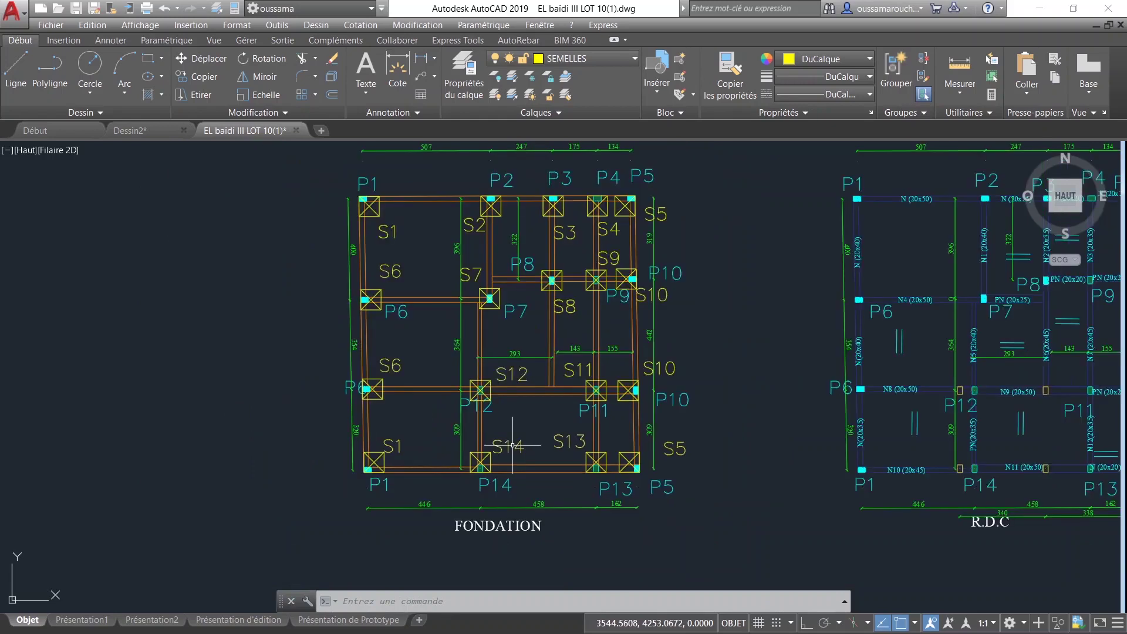
{"action": "middle_click_drag", "start_coordinate": [512, 445], "coordinate": [510, 479]}
{"action": "scroll", "coordinate": [491, 478], "scroll_direction": "up", "scroll_amount": 2}
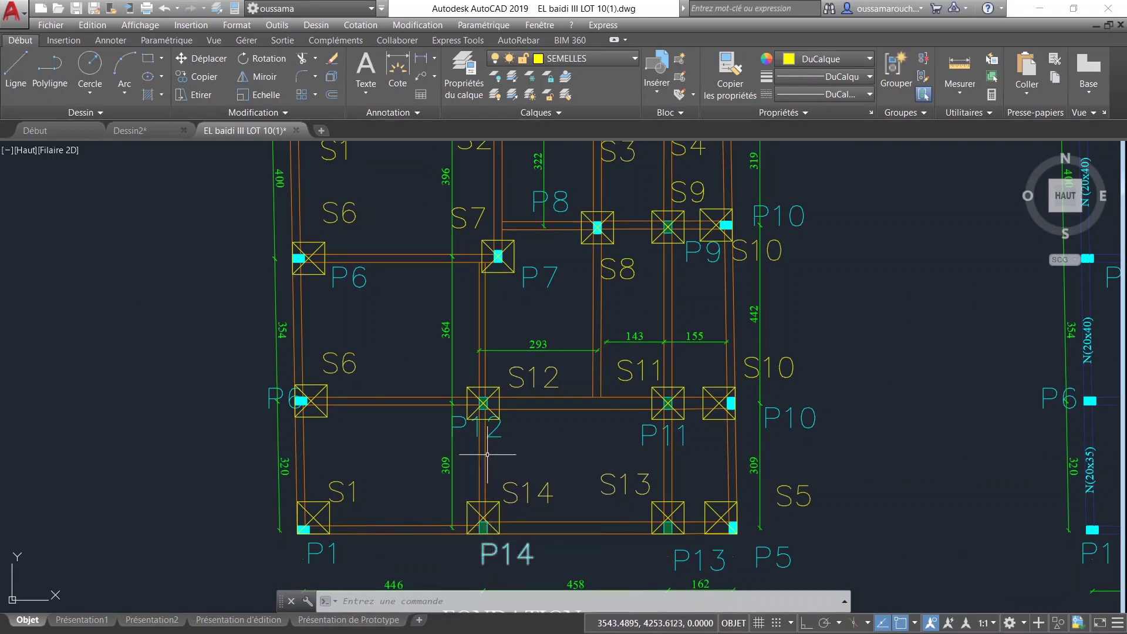
{"action": "scroll", "coordinate": [487, 485], "scroll_direction": "up", "scroll_amount": 2}
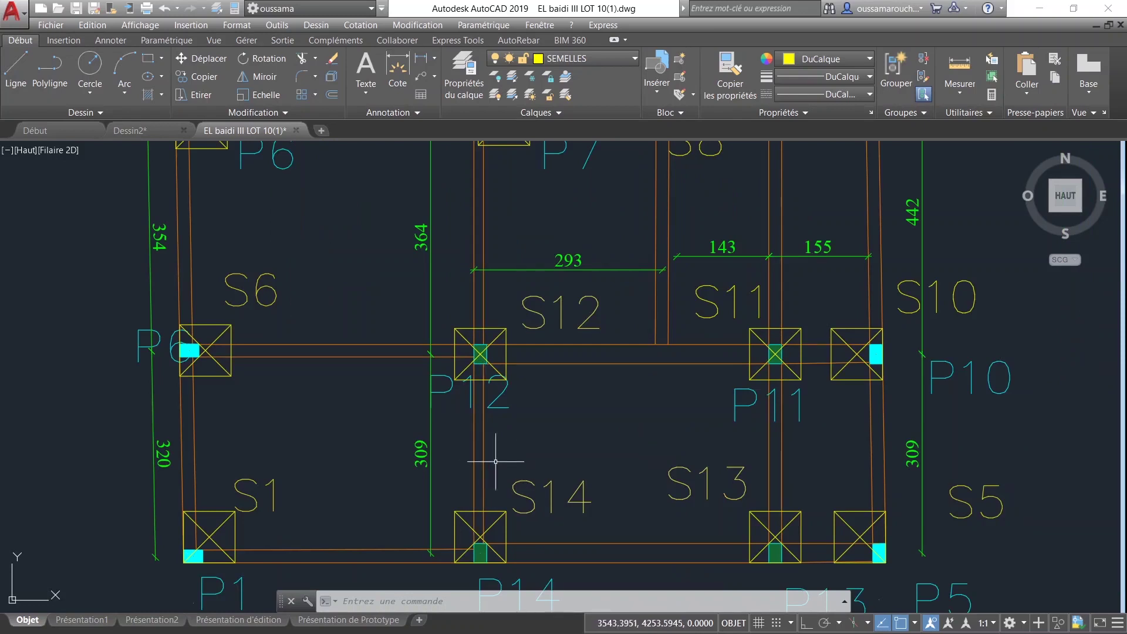
{"action": "middle_click_drag", "start_coordinate": [535, 347], "coordinate": [498, 504]}
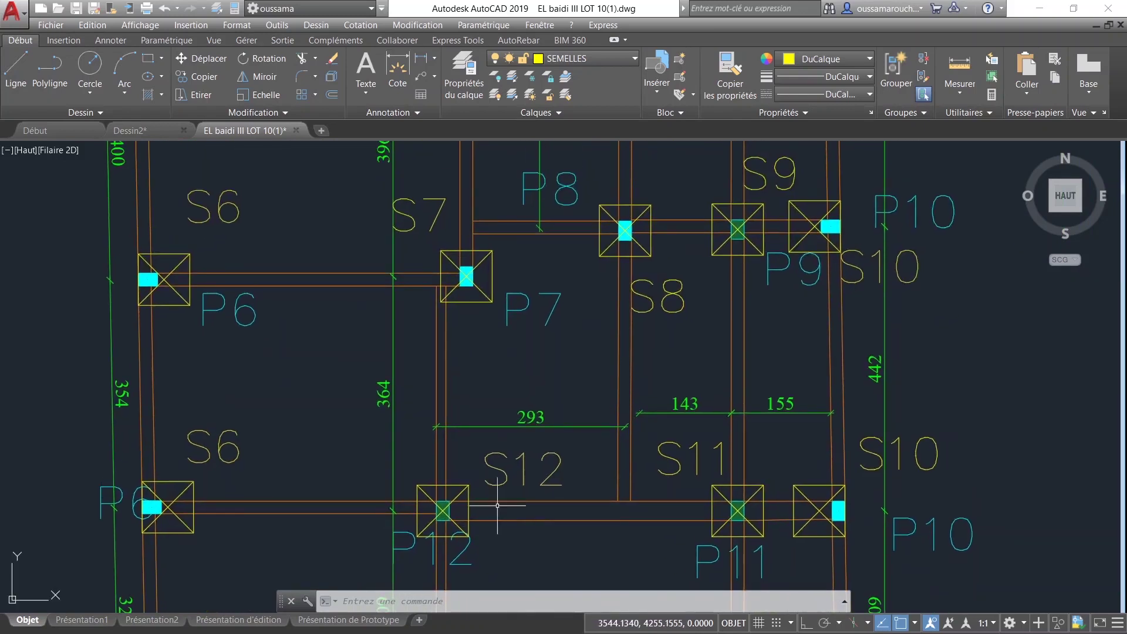
{"action": "middle_click_drag", "start_coordinate": [476, 333], "coordinate": [440, 415]}
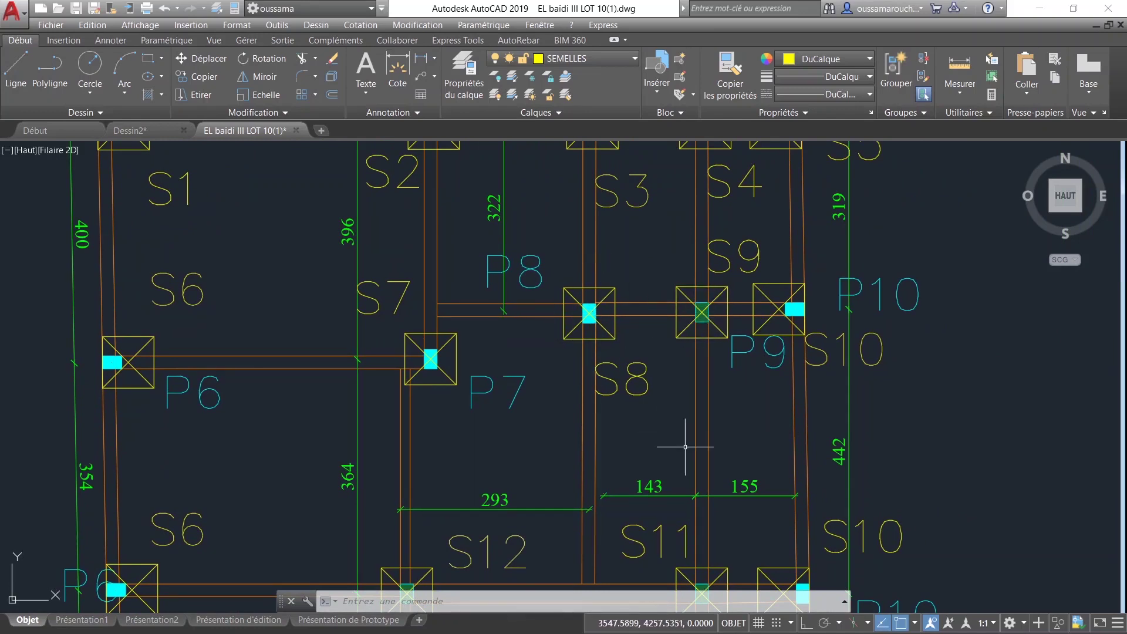
{"action": "scroll", "coordinate": [685, 447], "scroll_direction": "down", "scroll_amount": 2}
{"action": "scroll", "coordinate": [685, 449], "scroll_direction": "down", "scroll_amount": 2}
{"action": "middle_click_drag", "start_coordinate": [837, 495], "coordinate": [690, 395]}
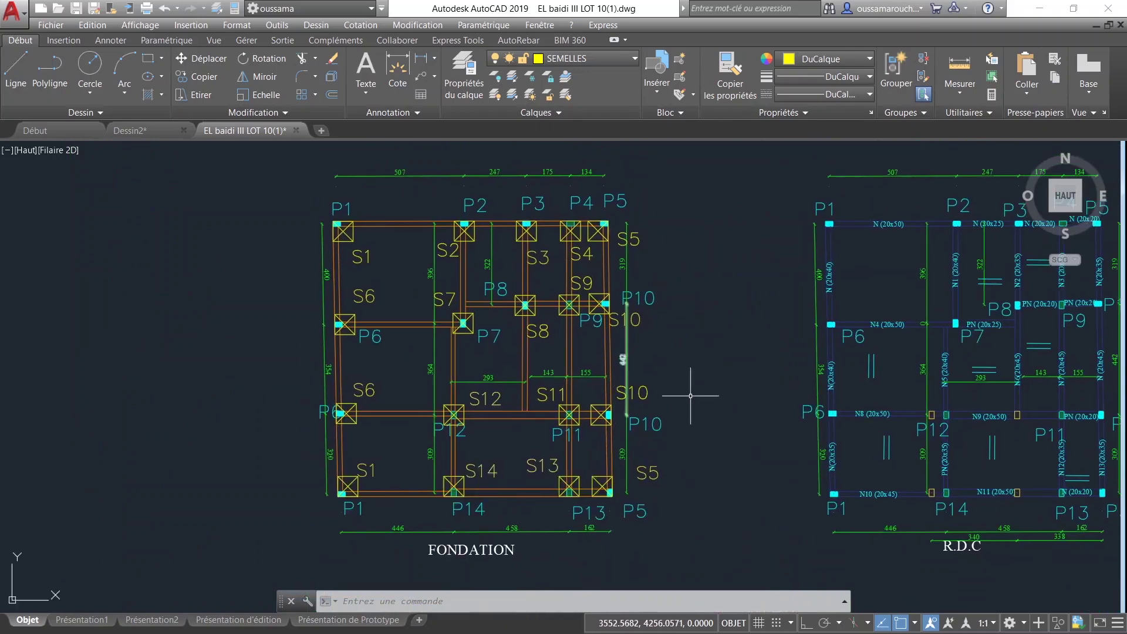
{"action": "scroll", "coordinate": [766, 424], "scroll_direction": "down", "scroll_amount": 2}
{"action": "middle_click_drag", "start_coordinate": [788, 437], "coordinate": [553, 441]}
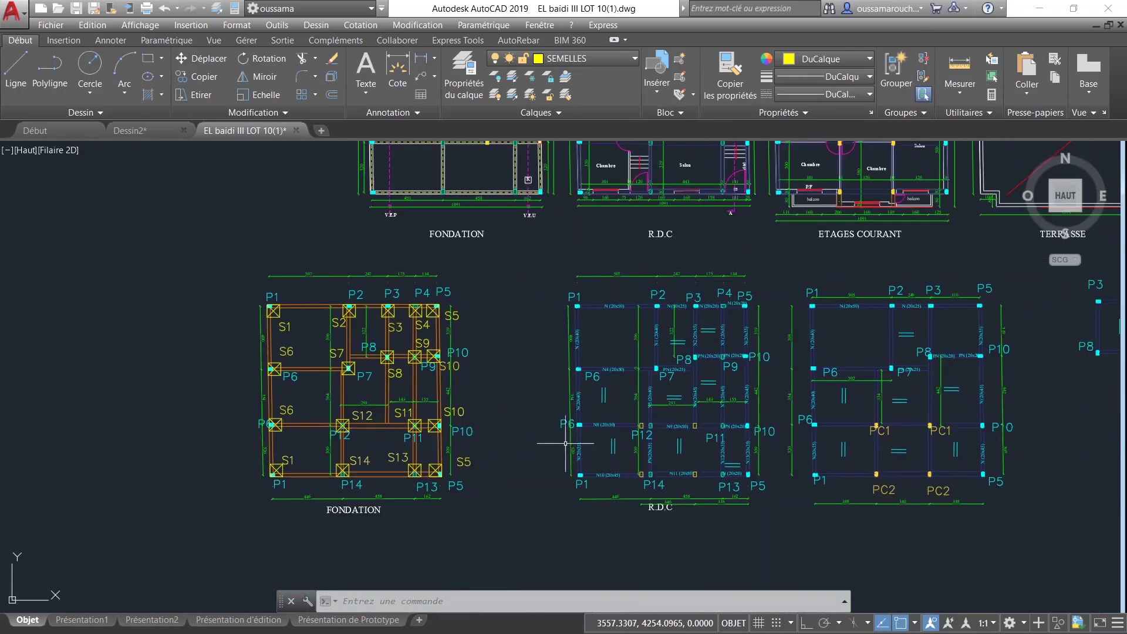
{"action": "scroll", "coordinate": [669, 446], "scroll_direction": "down", "scroll_amount": 2}
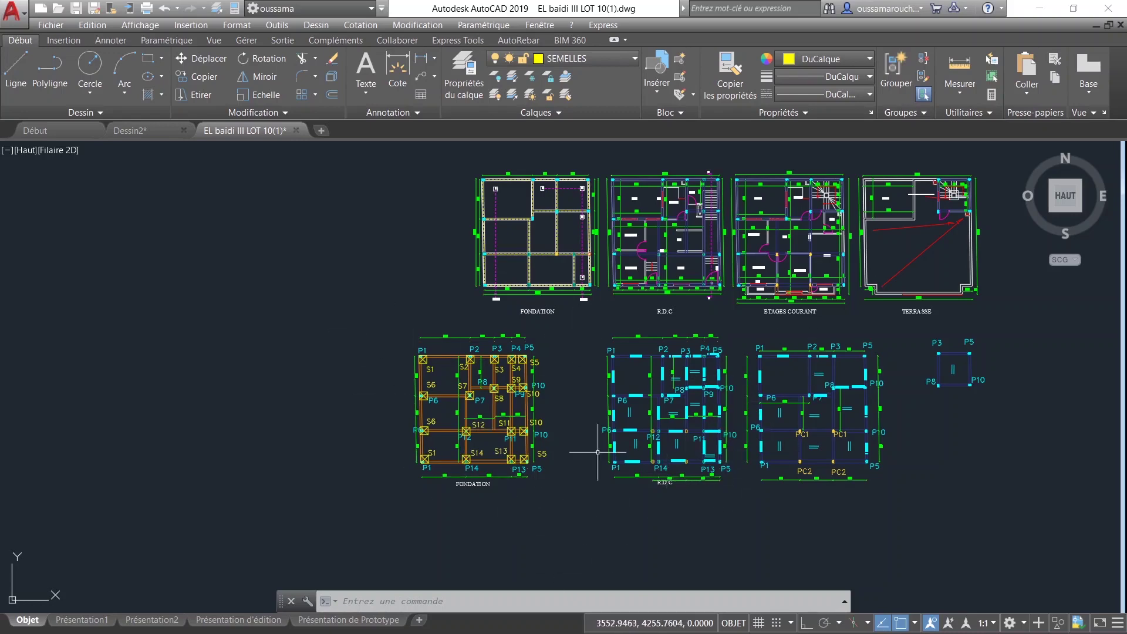
{"action": "scroll", "coordinate": [598, 448], "scroll_direction": "up", "scroll_amount": 1}
{"action": "scroll", "coordinate": [547, 445], "scroll_direction": "up", "scroll_amount": 1}
{"action": "scroll", "coordinate": [547, 415], "scroll_direction": "up", "scroll_amount": 2}
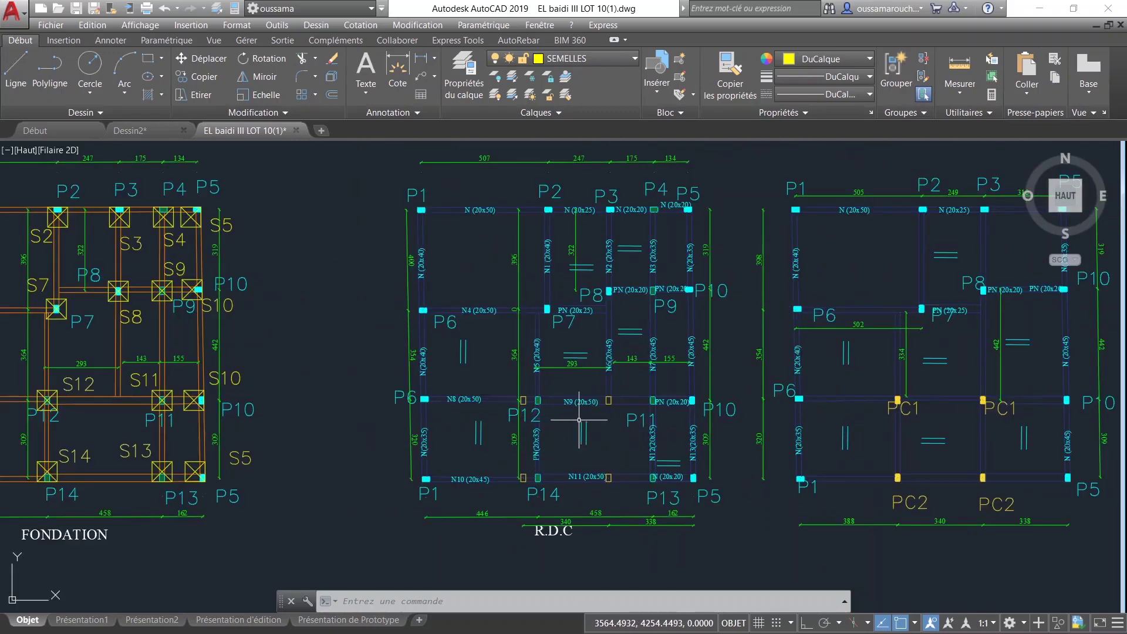
{"action": "mouse_move", "coordinate": [579, 420]}
{"action": "middle_mouse_down"}
{"action": "mouse_move", "coordinate": [546, 467]}
{"action": "mouse_move", "coordinate": [478, 444]}
{"action": "middle_mouse_up"}
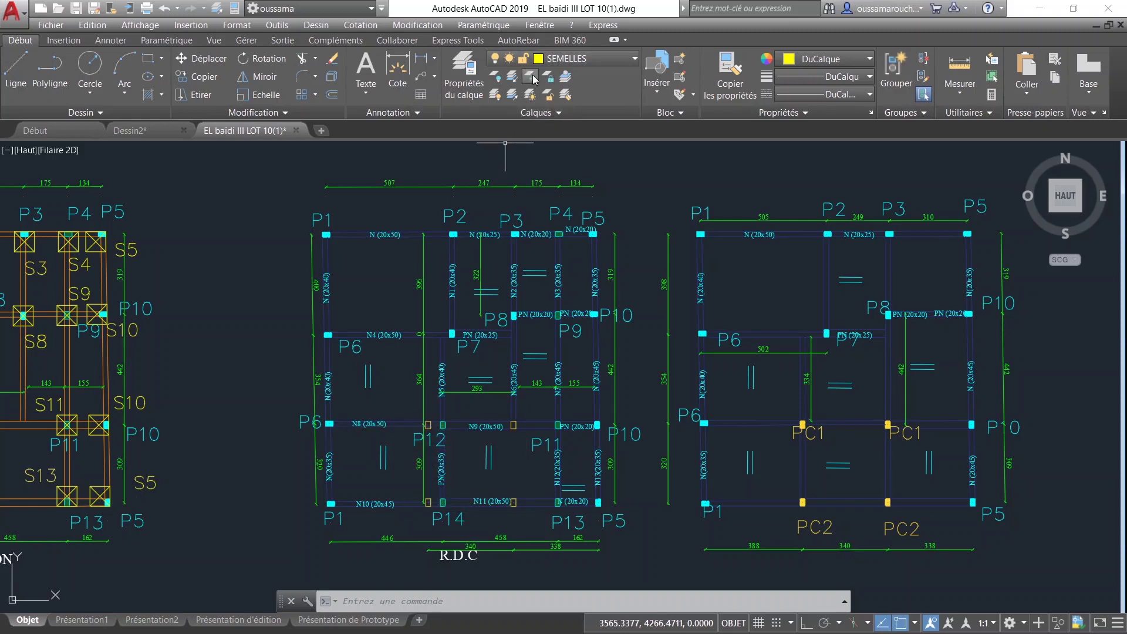
Step: Create a new axes layer with red colour index 10 and make it current
{"action": "left_click", "coordinate": [464, 96]}
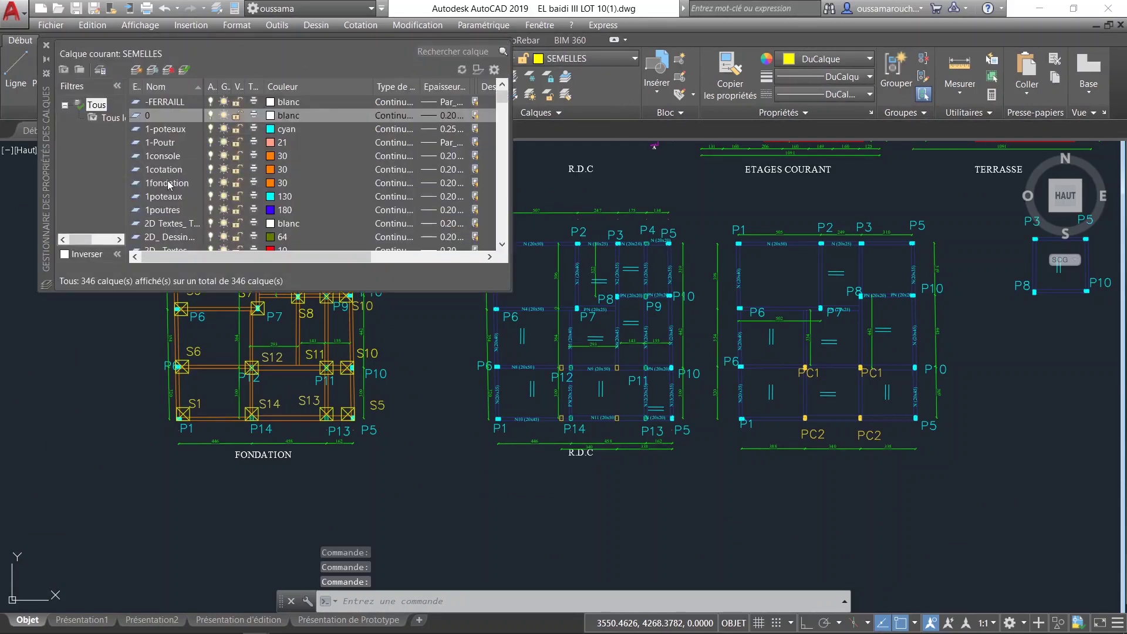
{"action": "left_click", "coordinate": [133, 71]}
{"action": "type", "text": "axes"}
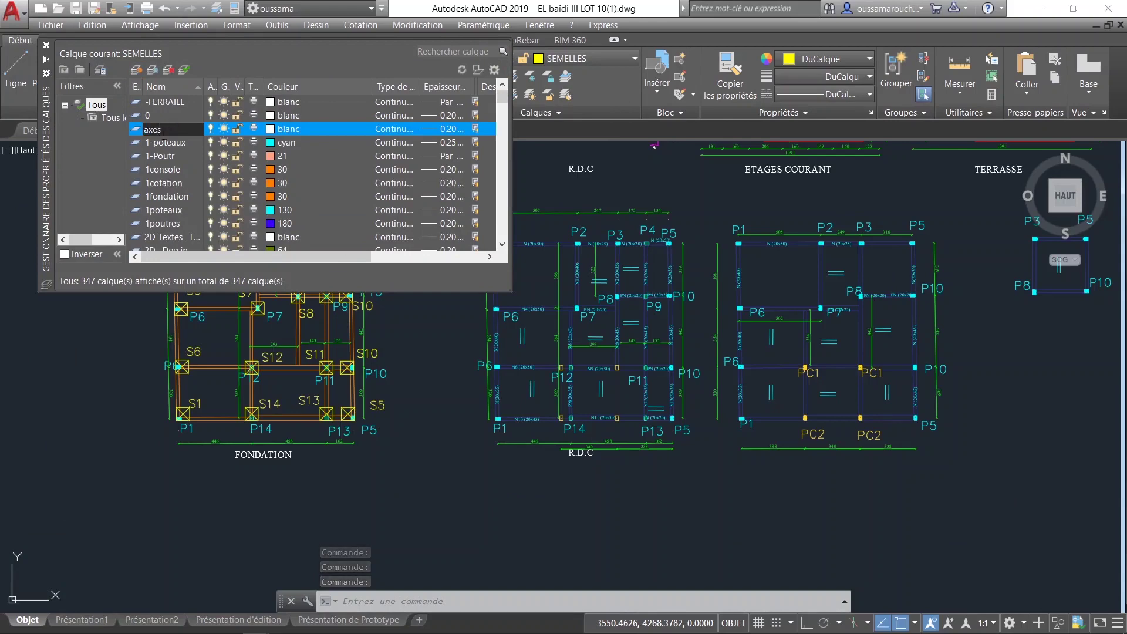
{"action": "left_click", "coordinate": [270, 129]}
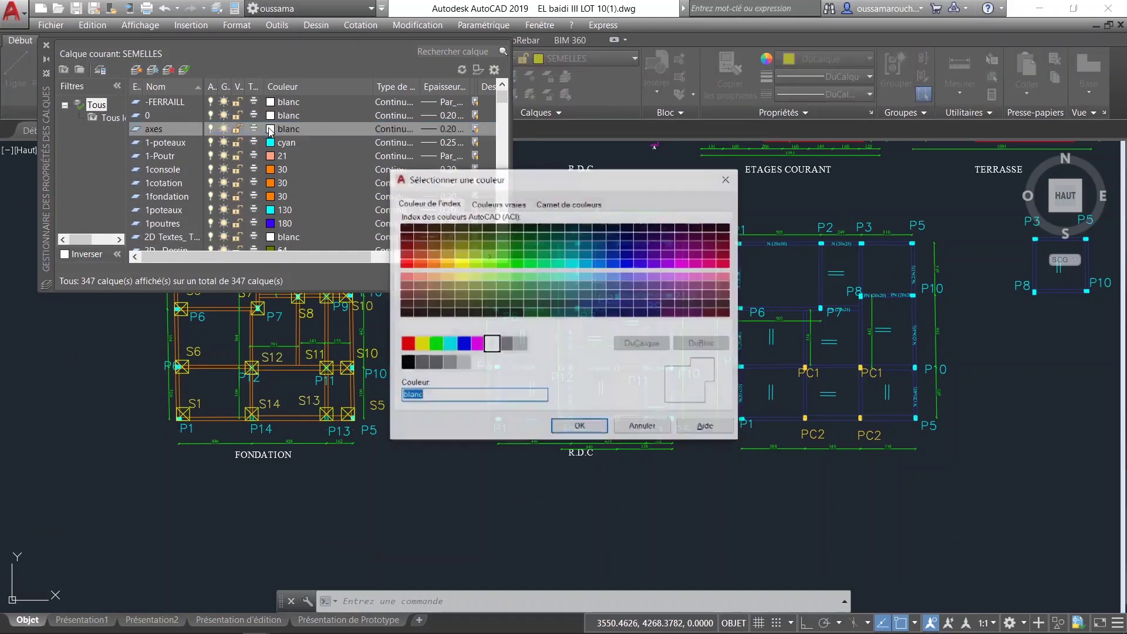
{"action": "left_click", "coordinate": [405, 254]}
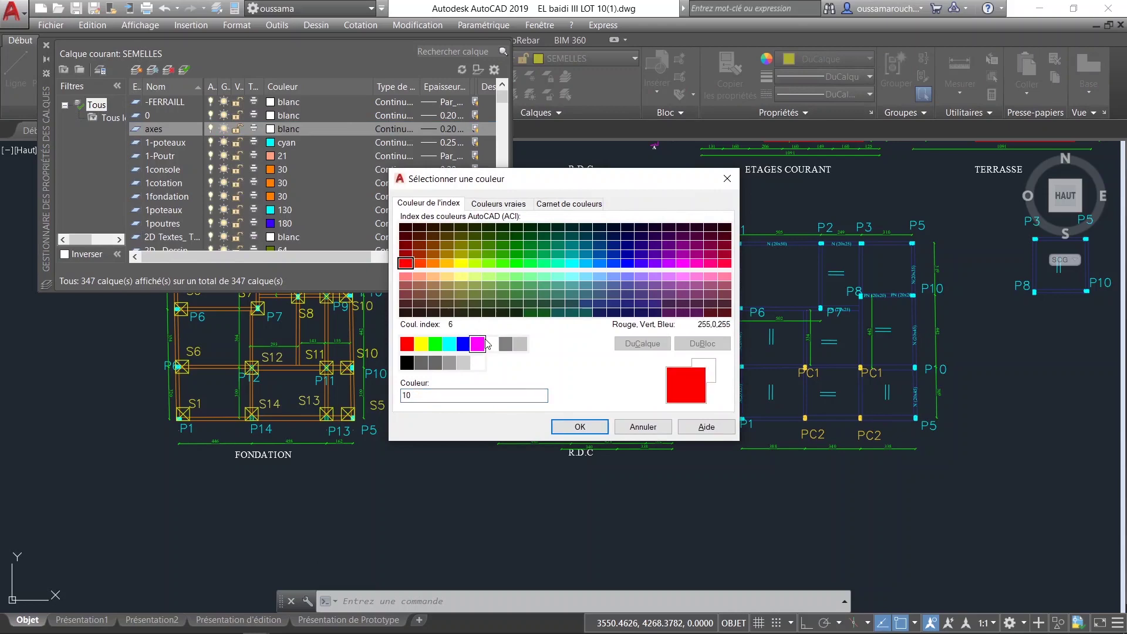
{"action": "left_click", "coordinate": [579, 427]}
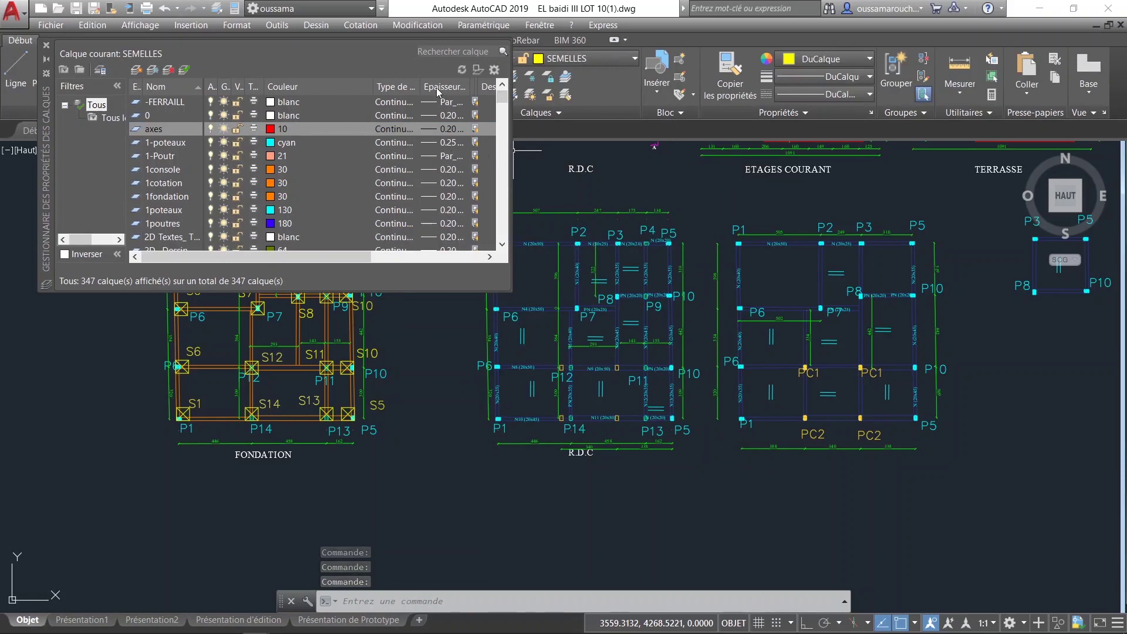
{"action": "mouse_move", "coordinate": [422, 86]}
{"action": "left_mouse_down"}
{"action": "mouse_move", "coordinate": [463, 88]}
{"action": "mouse_move", "coordinate": [417, 87]}
{"action": "left_mouse_up"}
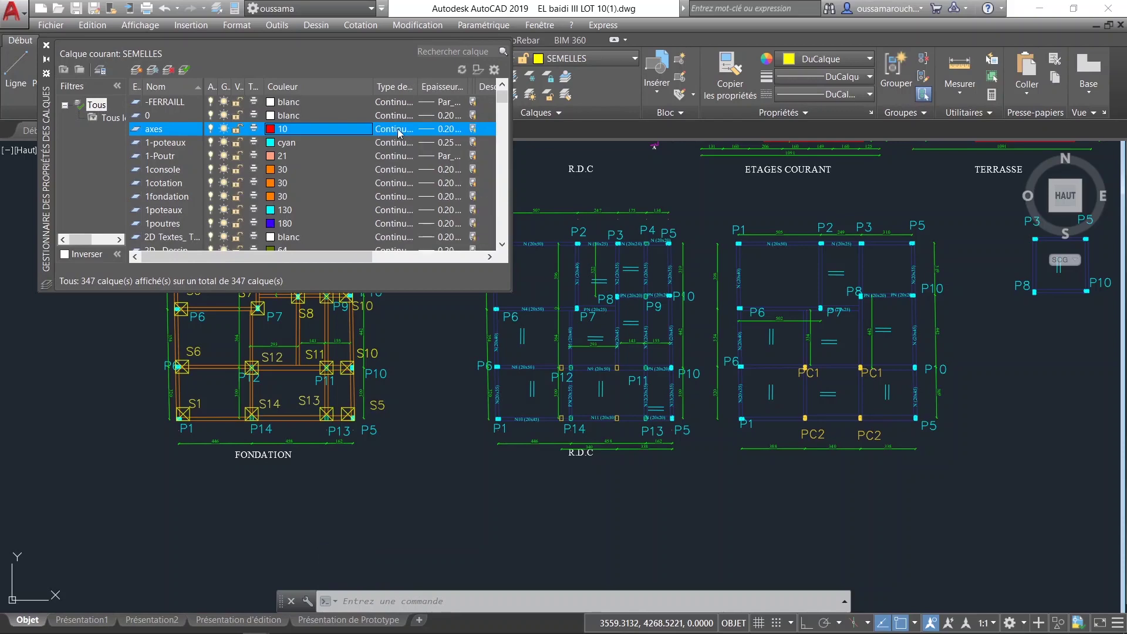
{"action": "double_click", "coordinate": [167, 132]}
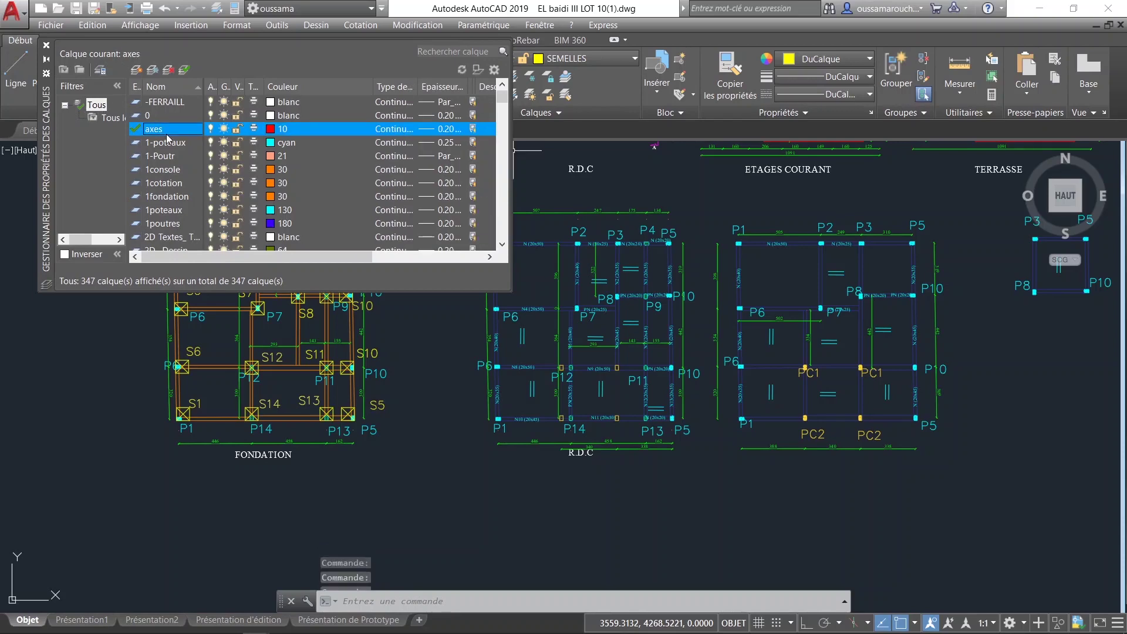
Step: Browse the axes layer's linetype list and the load options without loading any linetype
{"action": "left_click", "coordinate": [385, 135]}
{"action": "scroll", "coordinate": [481, 325], "scroll_direction": "up", "scroll_amount": 2}
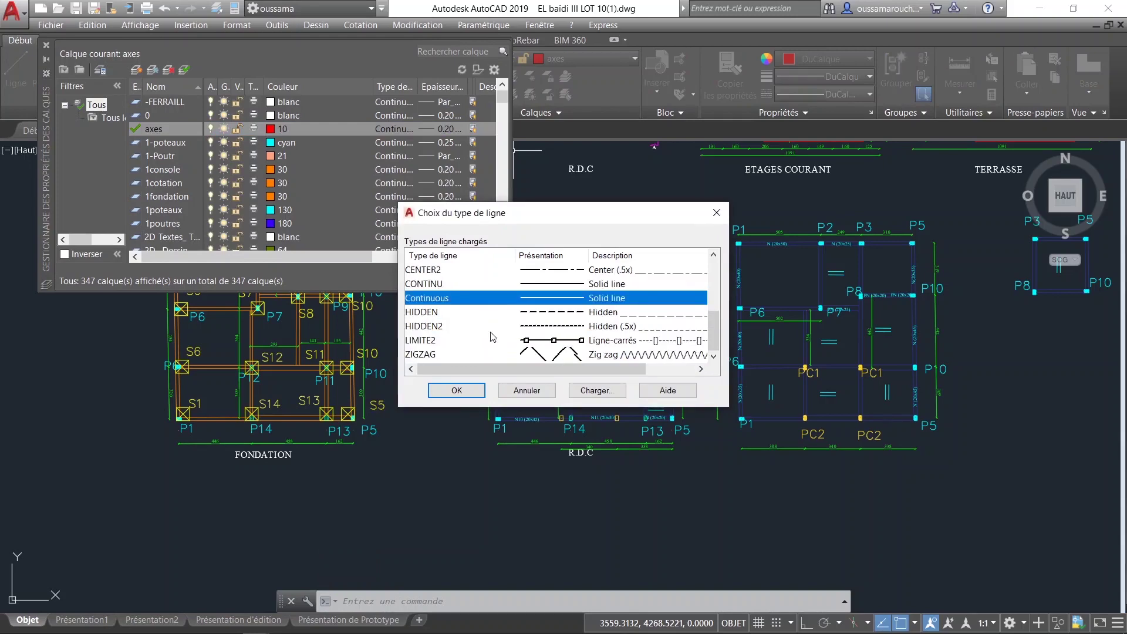
{"action": "scroll", "coordinate": [550, 314], "scroll_direction": "up", "scroll_amount": 2}
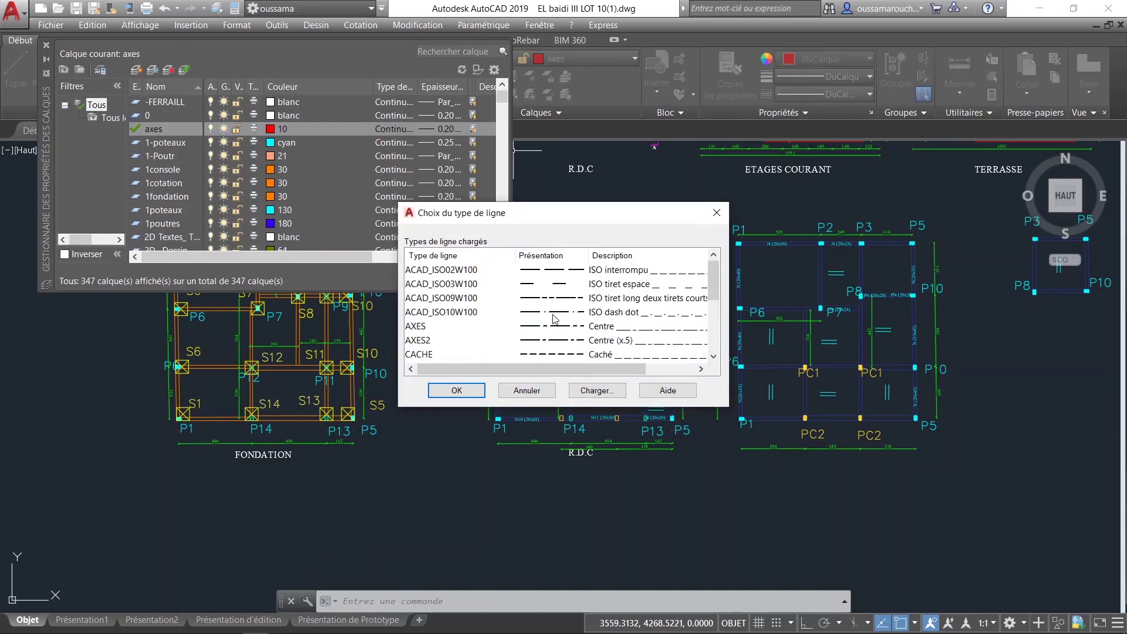
{"action": "scroll", "coordinate": [554, 318], "scroll_direction": "down", "scroll_amount": 2}
{"action": "left_click", "coordinate": [619, 391]}
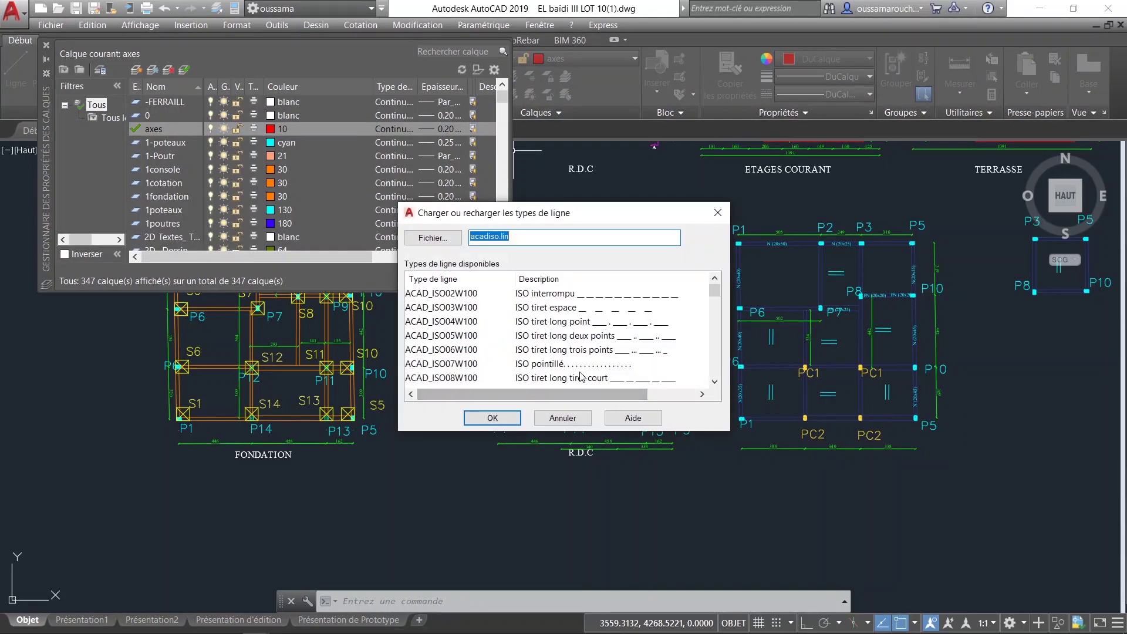
{"action": "scroll", "coordinate": [470, 334], "scroll_direction": "down", "scroll_amount": 1}
{"action": "scroll", "coordinate": [470, 334], "scroll_direction": "down", "scroll_amount": 4}
{"action": "scroll", "coordinate": [470, 334], "scroll_direction": "down", "scroll_amount": 5}
{"action": "scroll", "coordinate": [470, 334], "scroll_direction": "down", "scroll_amount": 5}
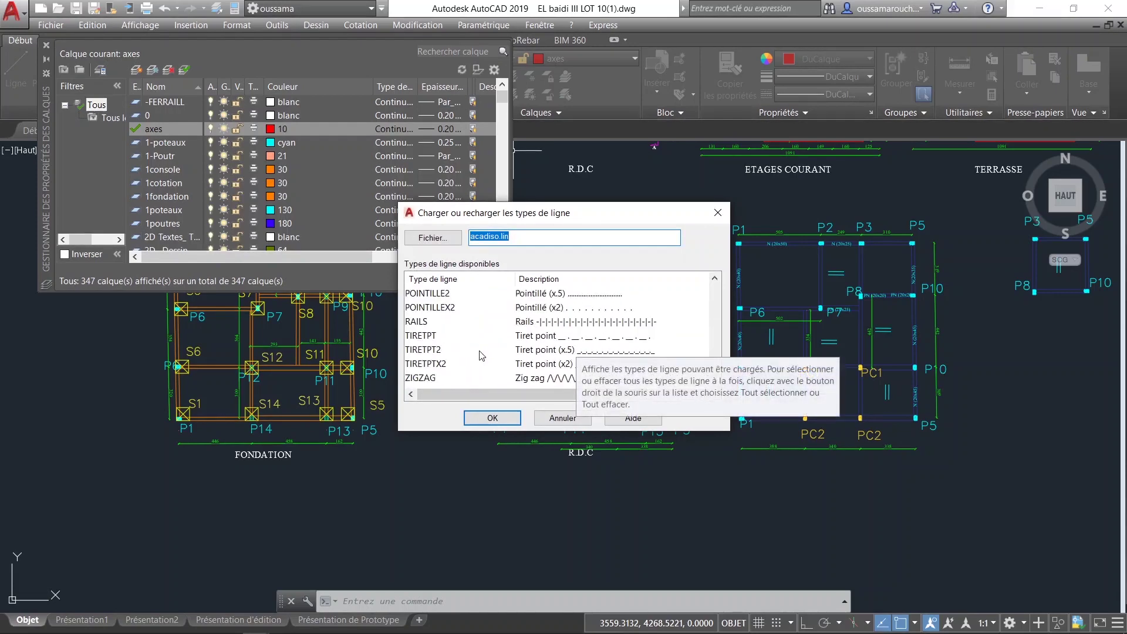
{"action": "left_click", "coordinate": [574, 421]}
Step: Assign the dashed CACHE linetype to the axes layer
{"action": "scroll", "coordinate": [487, 330], "scroll_direction": "up", "scroll_amount": 3}
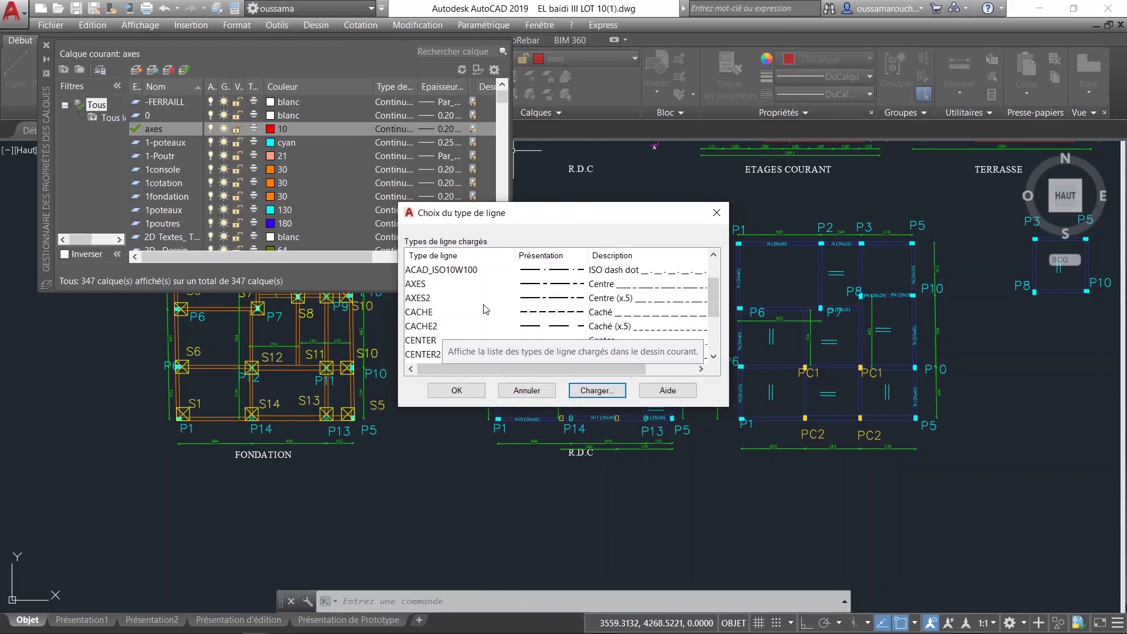
{"action": "left_click", "coordinate": [483, 303]}
{"action": "left_click", "coordinate": [486, 315]}
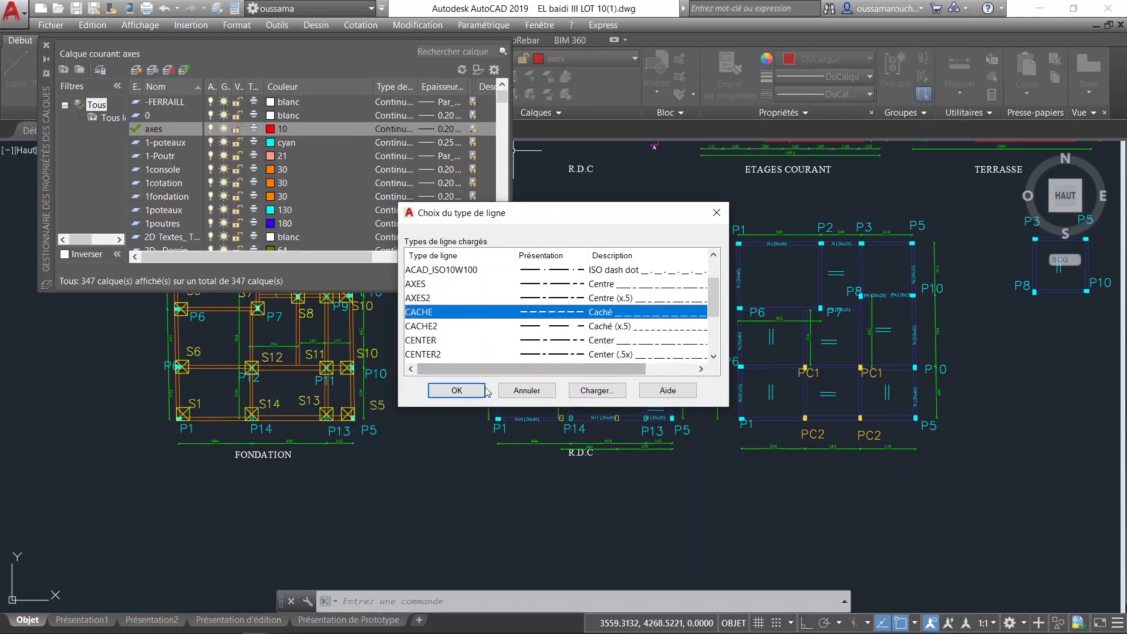
{"action": "left_click", "coordinate": [464, 392]}
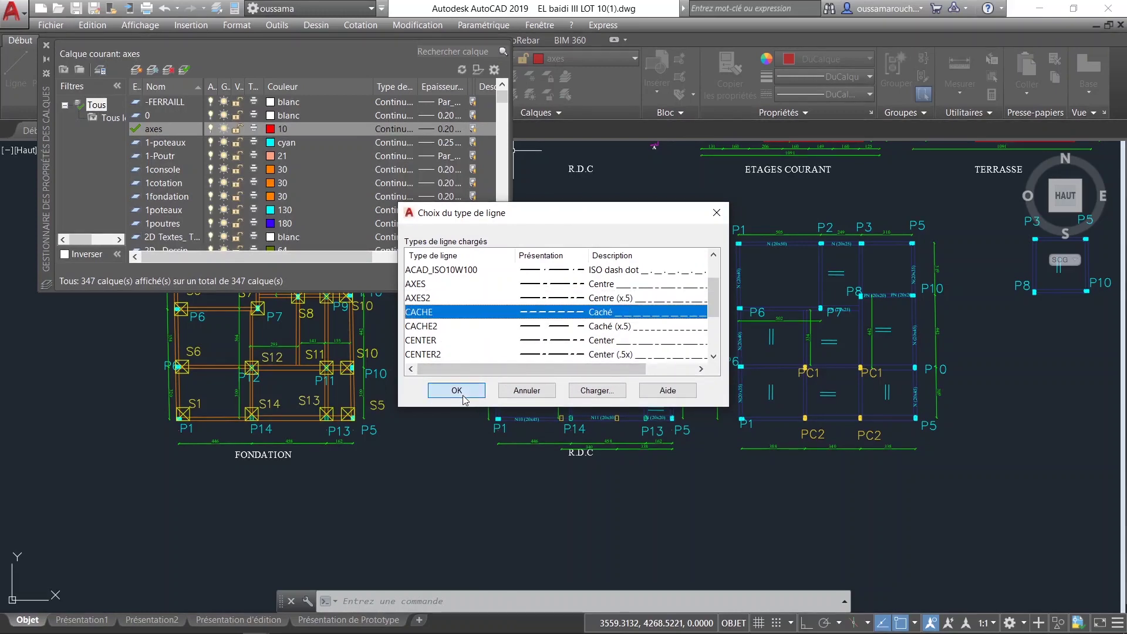
{"action": "left_click", "coordinate": [464, 391]}
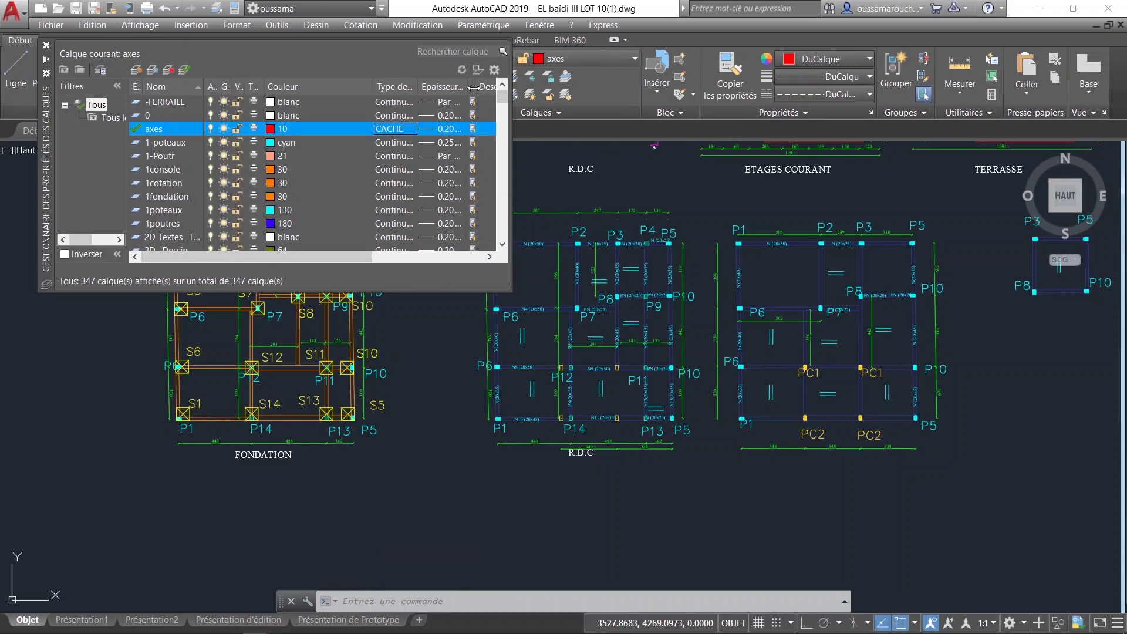
{"action": "left_click_drag", "start_coordinate": [446, 88], "coordinate": [474, 86]}
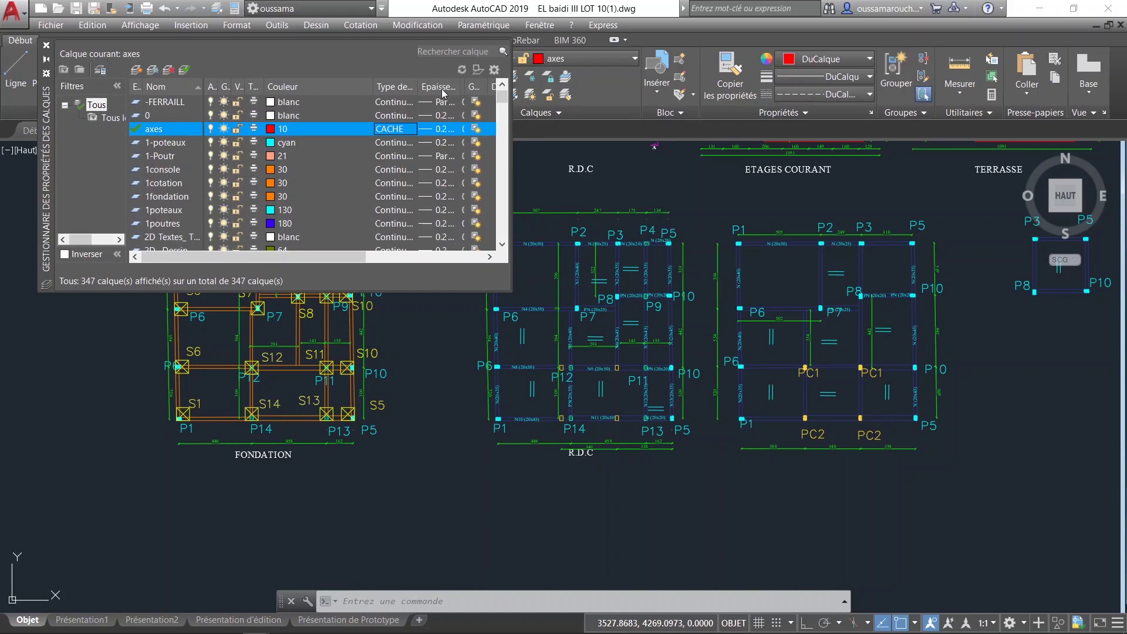
Step: Close the layer manager and review lineweight, colour and linetype settings, leaving them unchanged
{"action": "left_click", "coordinate": [46, 45]}
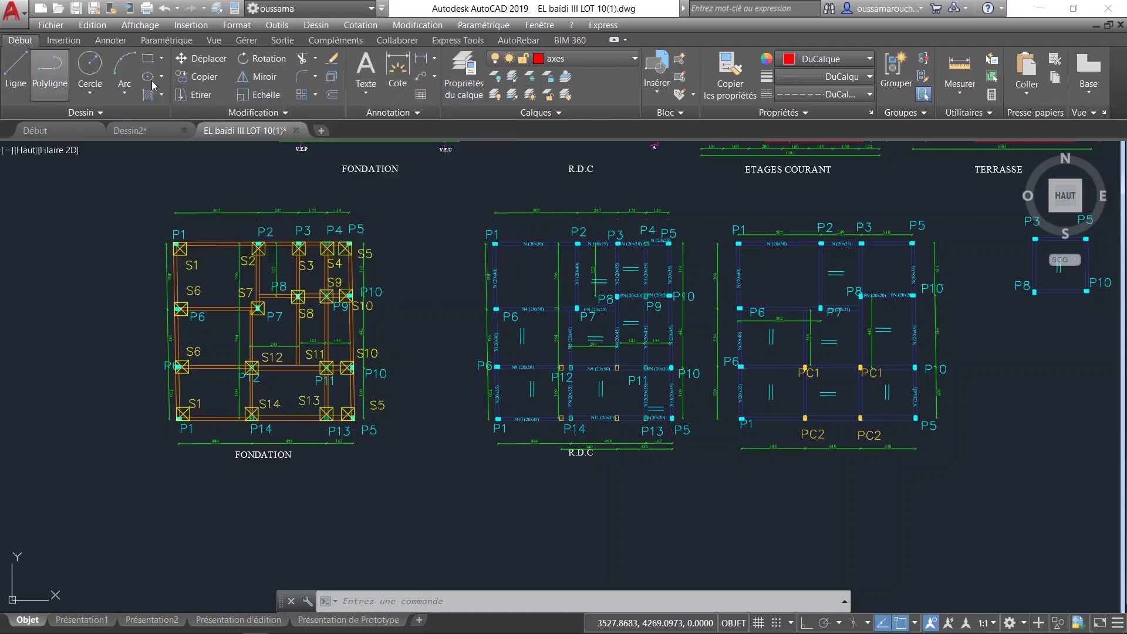
{"action": "left_click", "coordinate": [845, 77]}
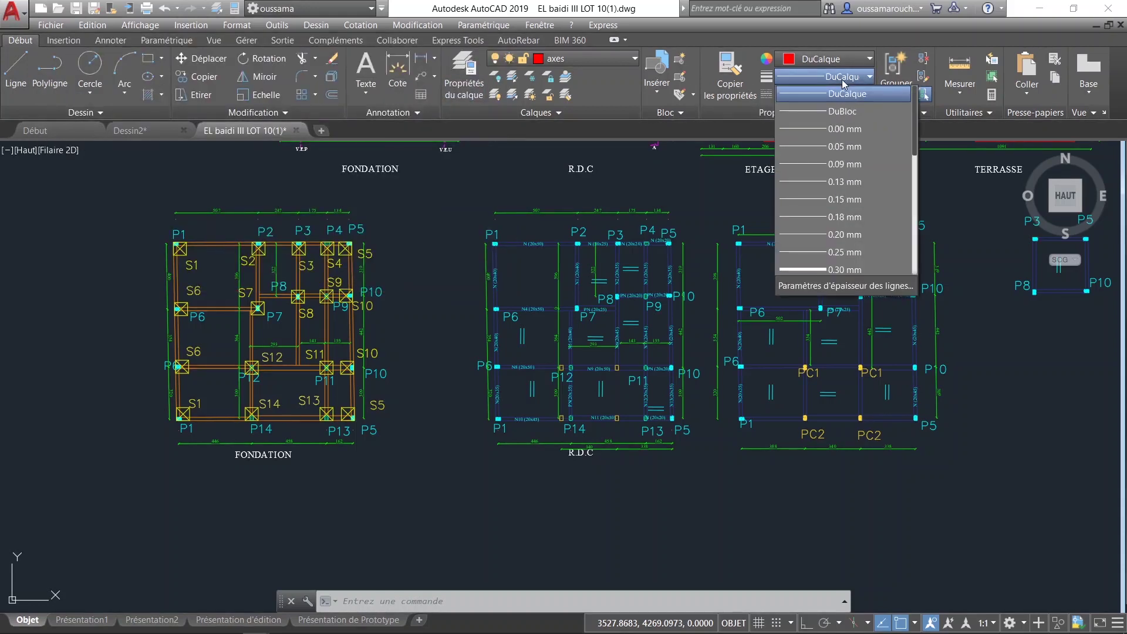
{"action": "scroll", "coordinate": [843, 176], "scroll_direction": "down", "scroll_amount": 1}
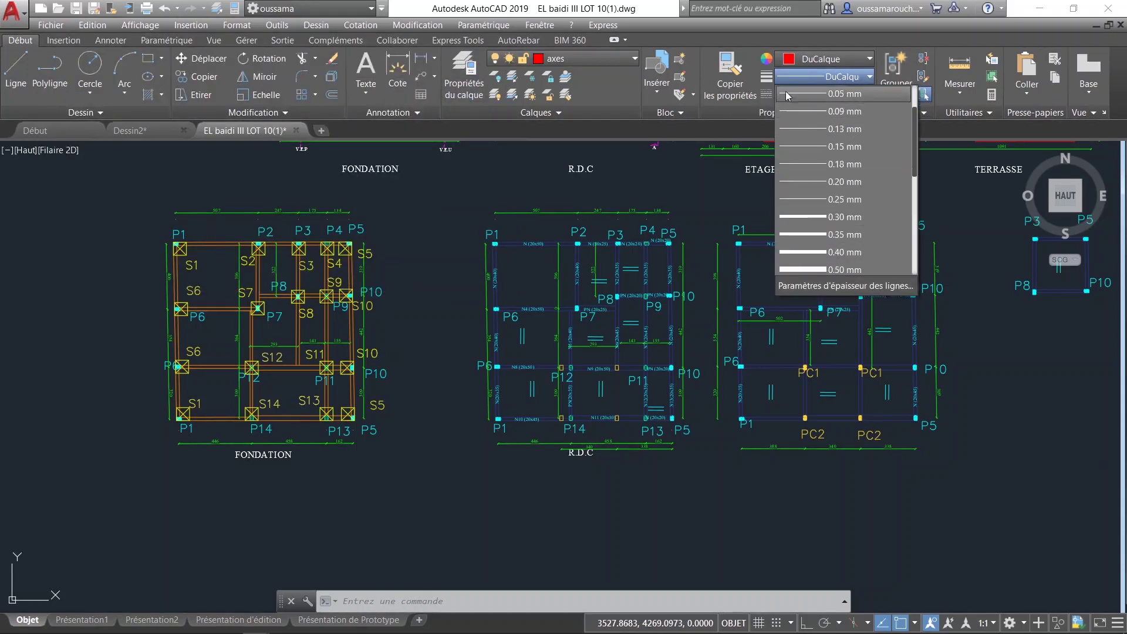
{"action": "left_click", "coordinate": [822, 76]}
{"action": "left_click", "coordinate": [820, 61]}
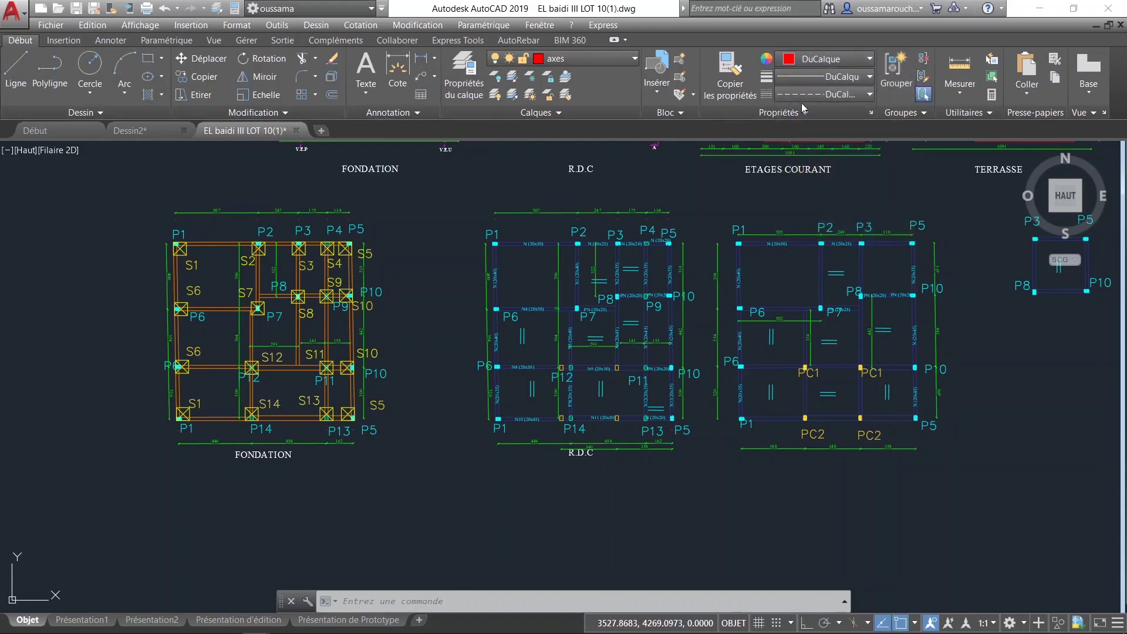
{"action": "left_click", "coordinate": [815, 96]}
{"action": "scroll", "coordinate": [816, 267], "scroll_direction": "down", "scroll_amount": 1}
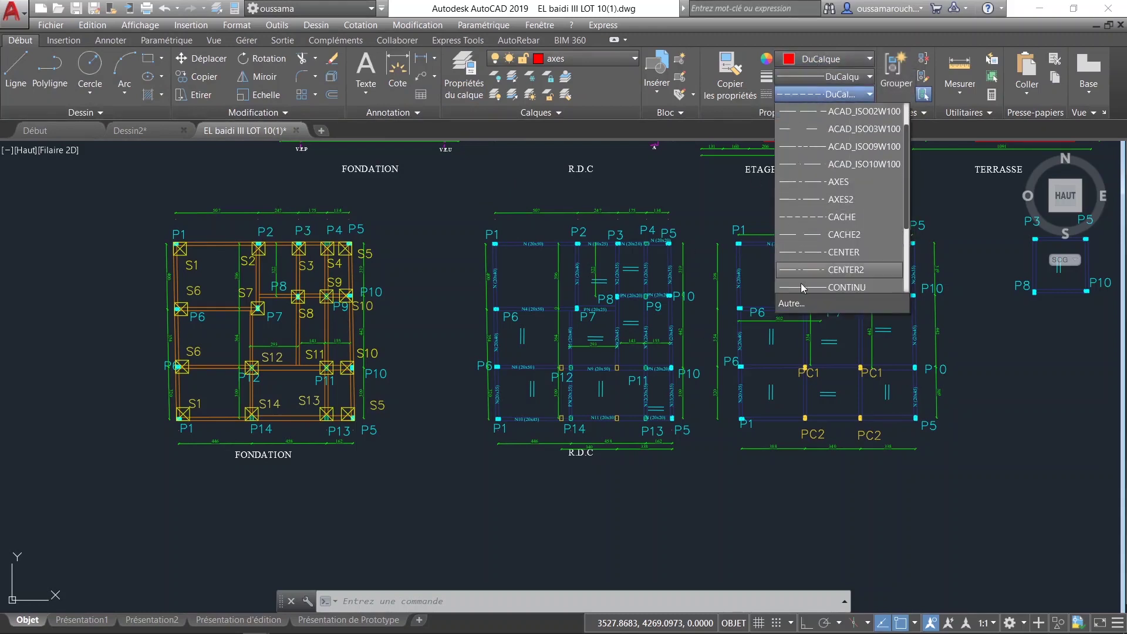
Step: Draw a vertical axis line from above P1 down past P6 to the bottom P1
{"action": "left_click", "coordinate": [15, 70]}
{"action": "scroll", "coordinate": [488, 239], "scroll_direction": "up", "scroll_amount": 5}
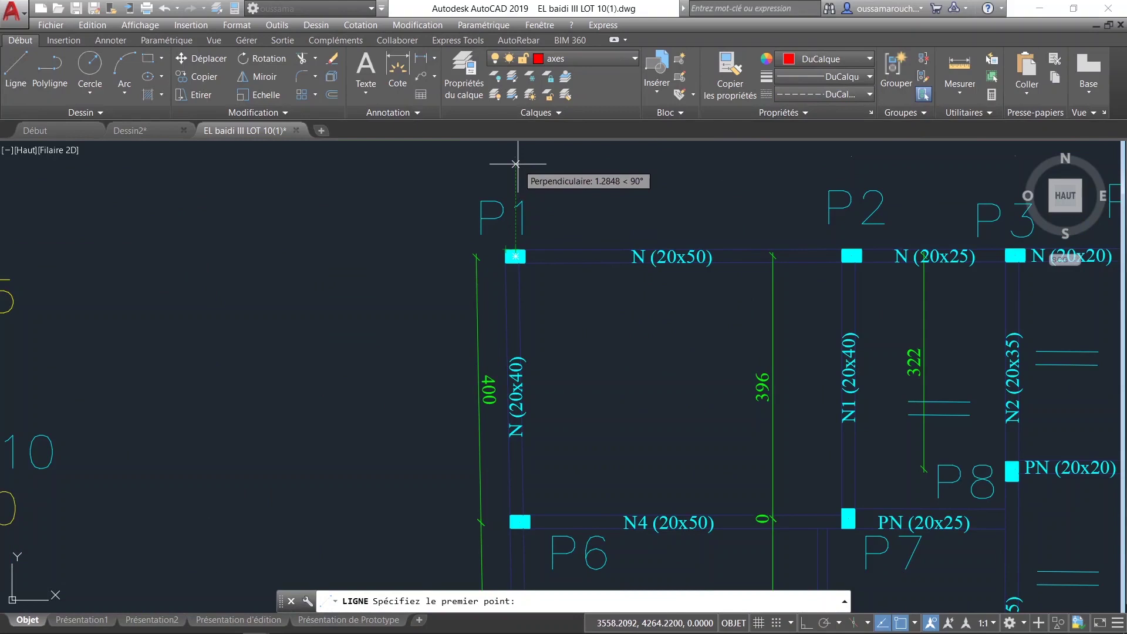
{"action": "left_click", "coordinate": [516, 164]}
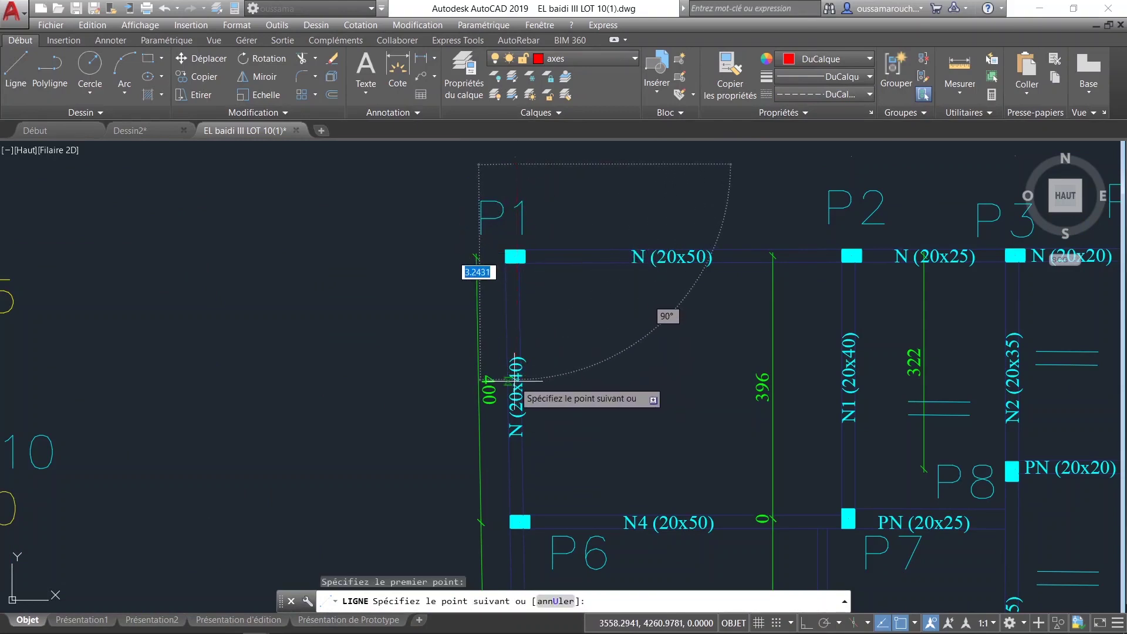
{"action": "middle_click_drag", "start_coordinate": [513, 383], "coordinate": [531, 182]}
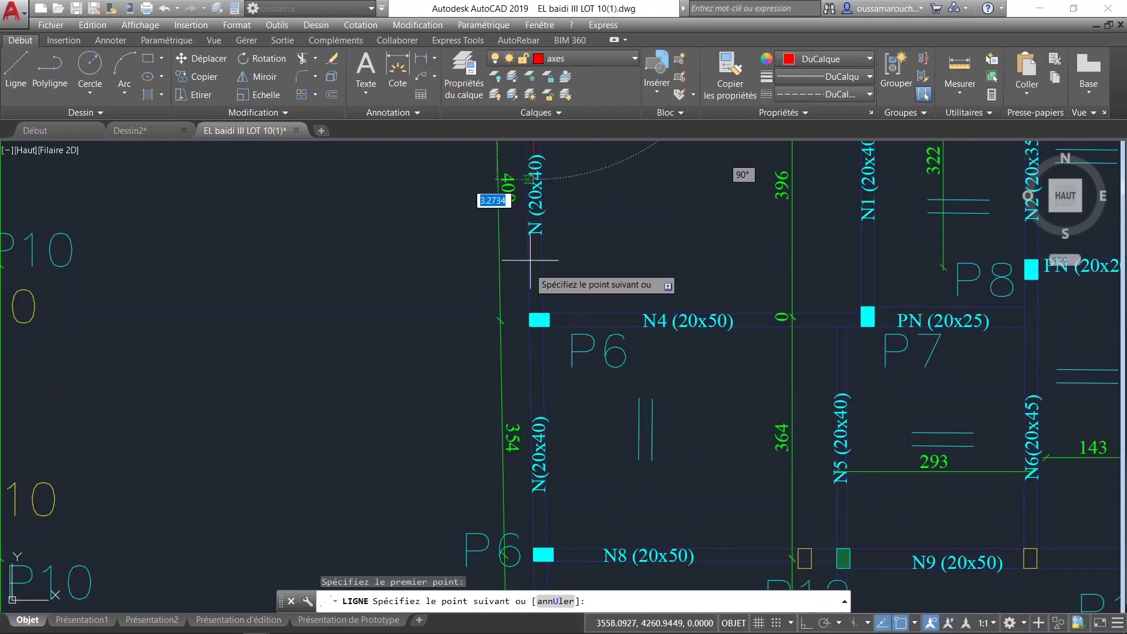
{"action": "middle_click_drag", "start_coordinate": [530, 388], "coordinate": [497, 179]}
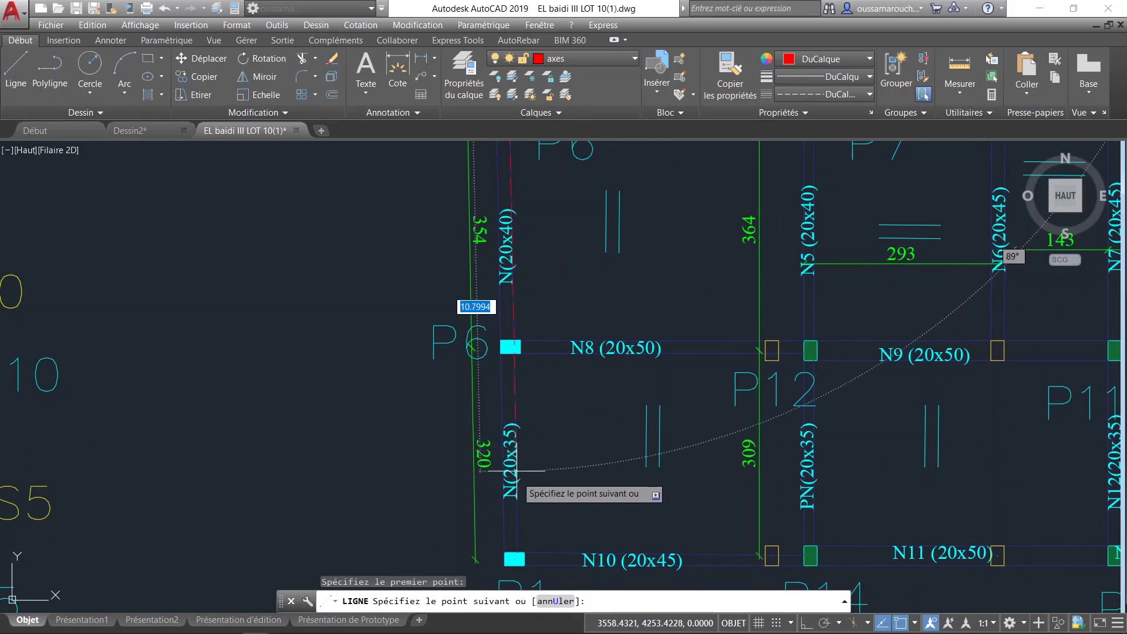
{"action": "middle_click_drag", "start_coordinate": [509, 528], "coordinate": [508, 406]}
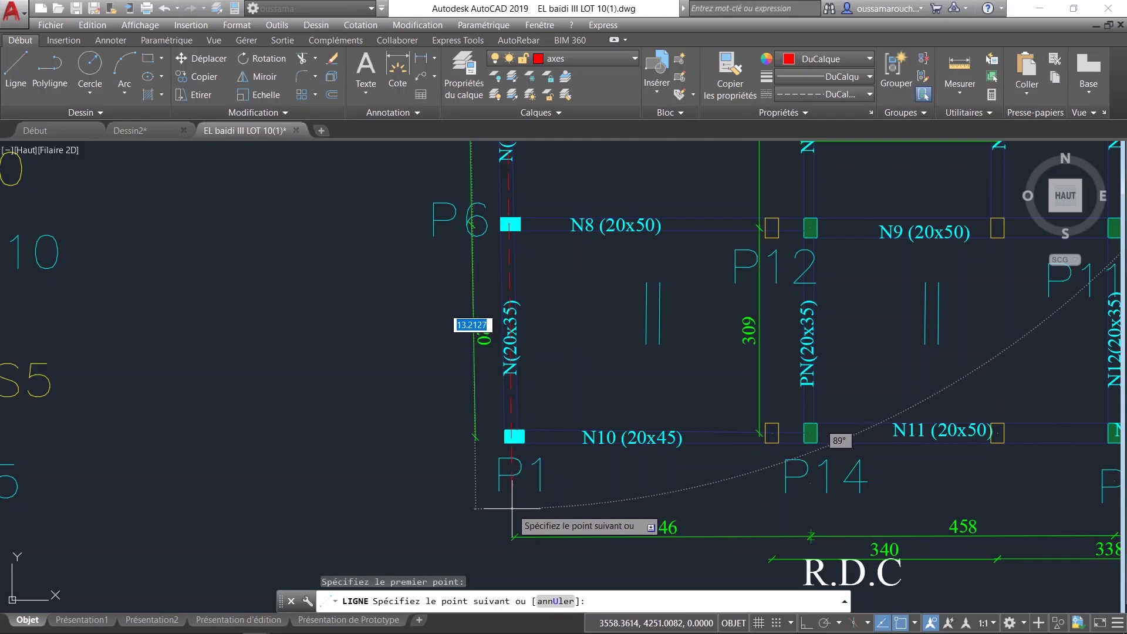
{"action": "key", "text": "Escape"}
{"action": "scroll", "coordinate": [511, 505], "scroll_direction": "up", "scroll_amount": 3}
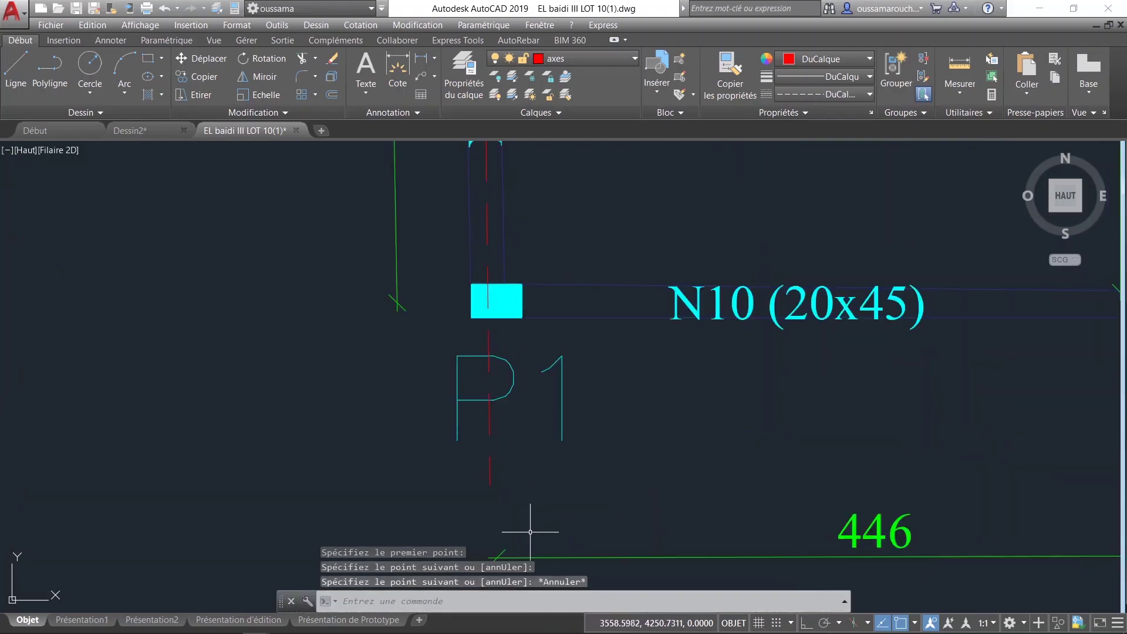
{"action": "left_click", "coordinate": [490, 476]}
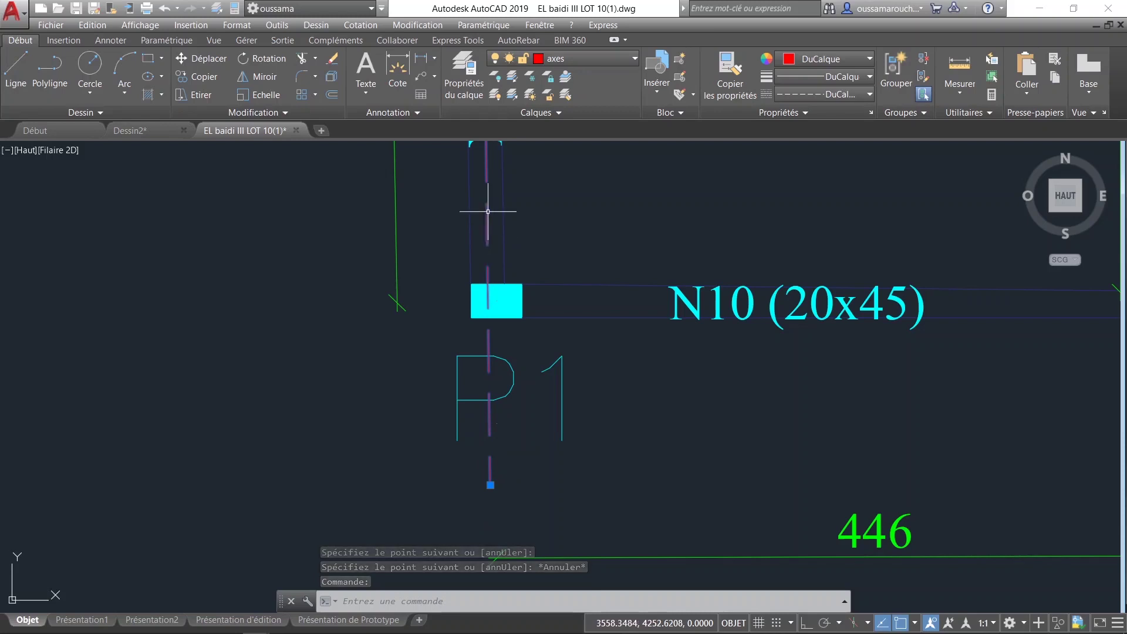
{"action": "left_click", "coordinate": [804, 96]}
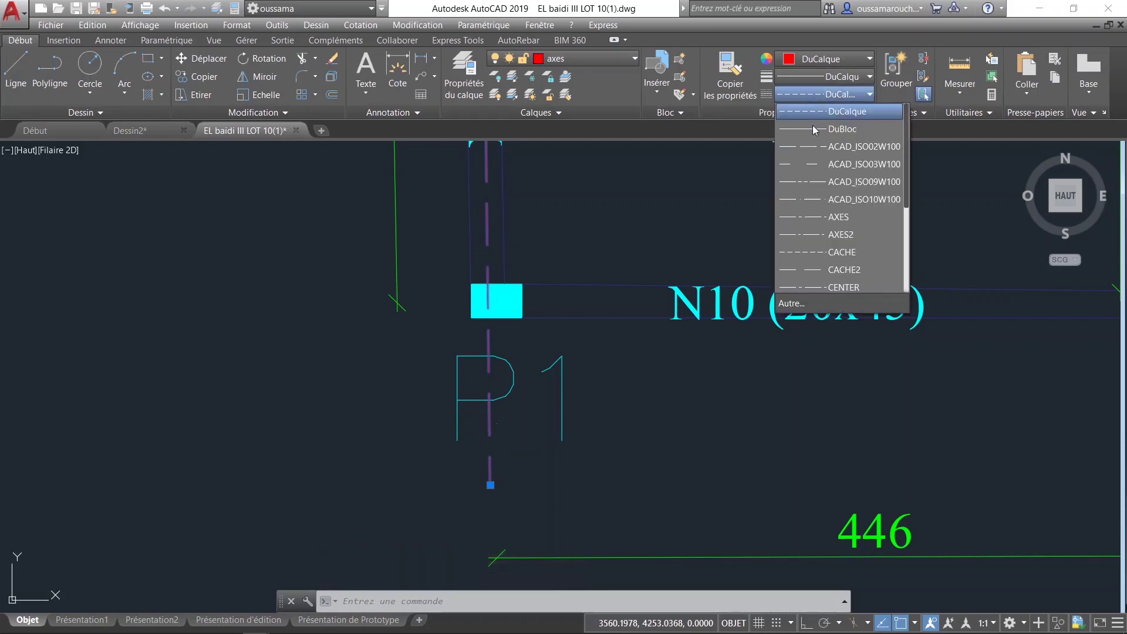
{"action": "left_click", "coordinate": [802, 303]}
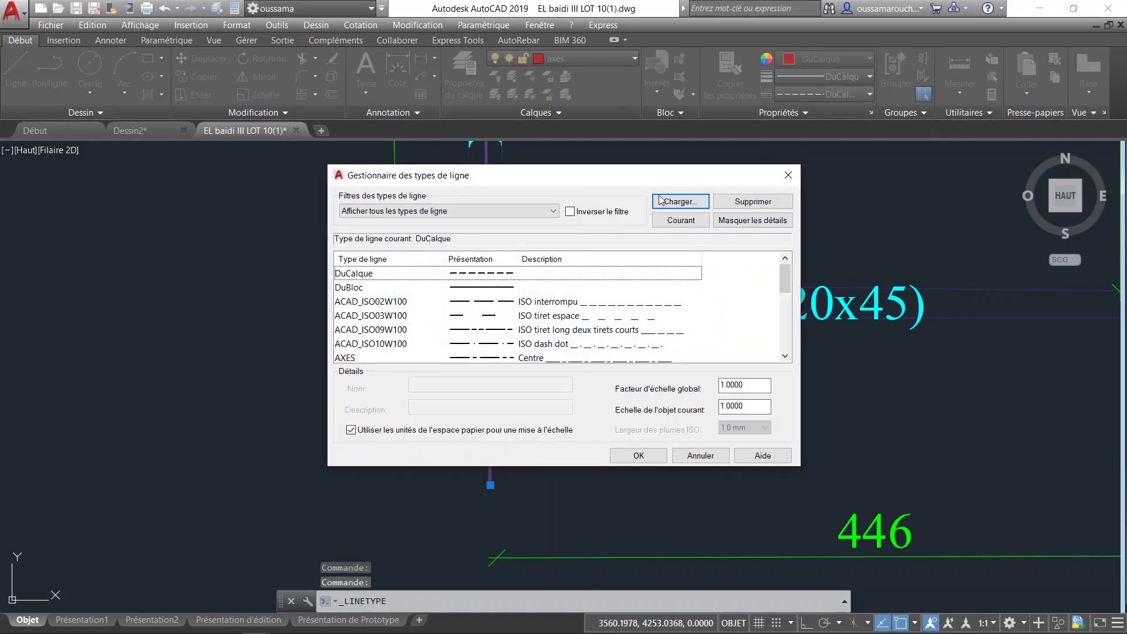
{"action": "left_click", "coordinate": [756, 228]}
{"action": "left_click", "coordinate": [755, 228]}
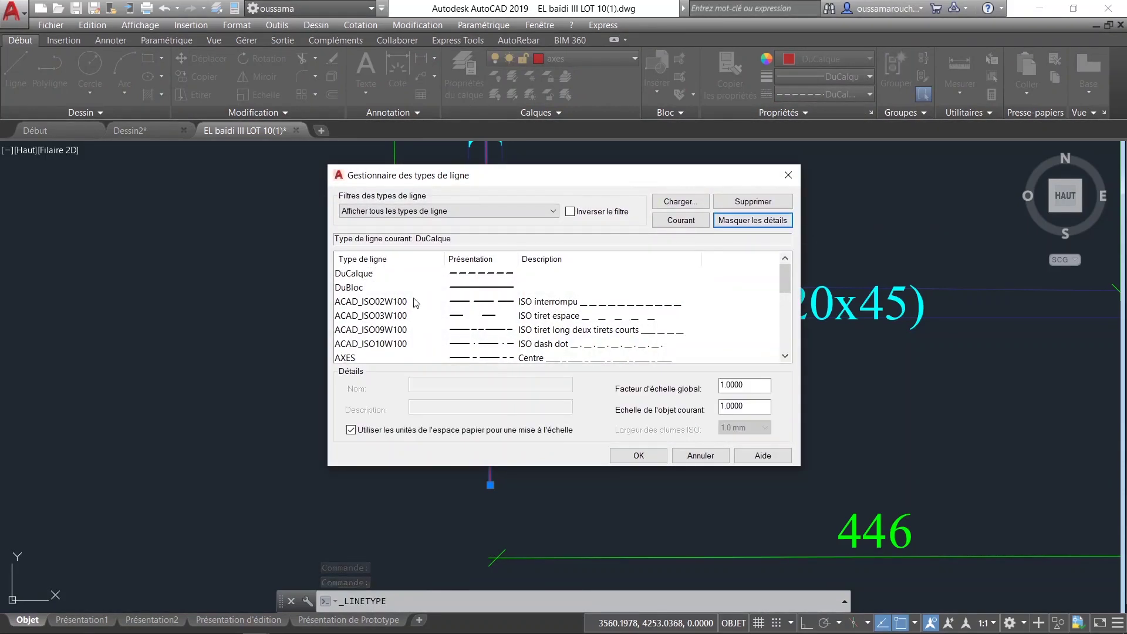
{"action": "left_click", "coordinate": [371, 301]}
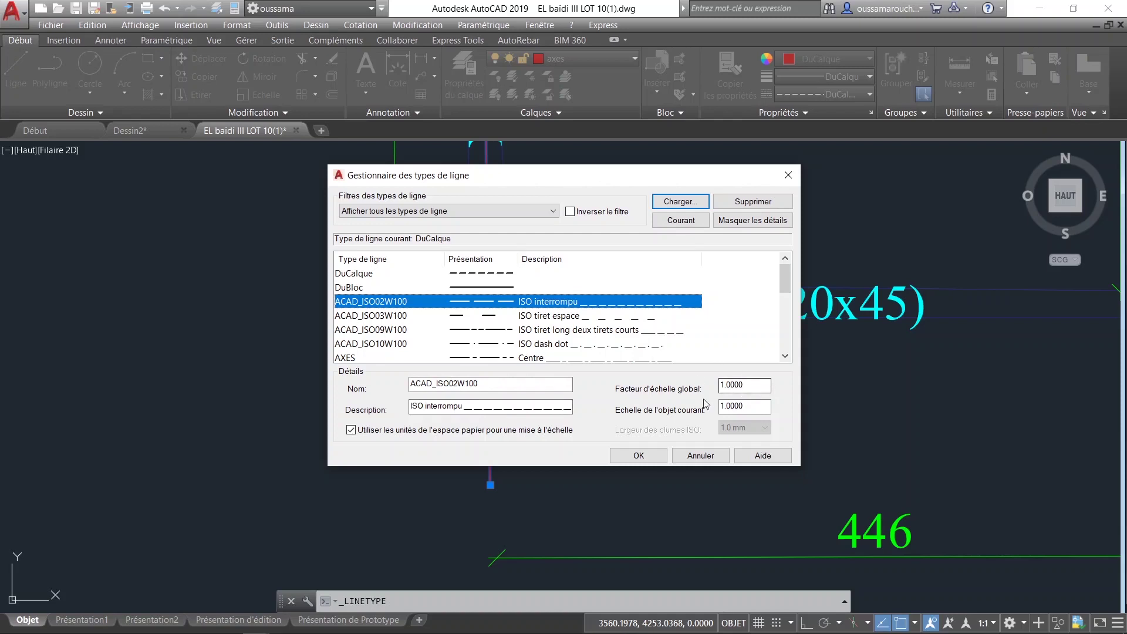
{"action": "left_click_drag", "start_coordinate": [576, 178], "coordinate": [882, 215]}
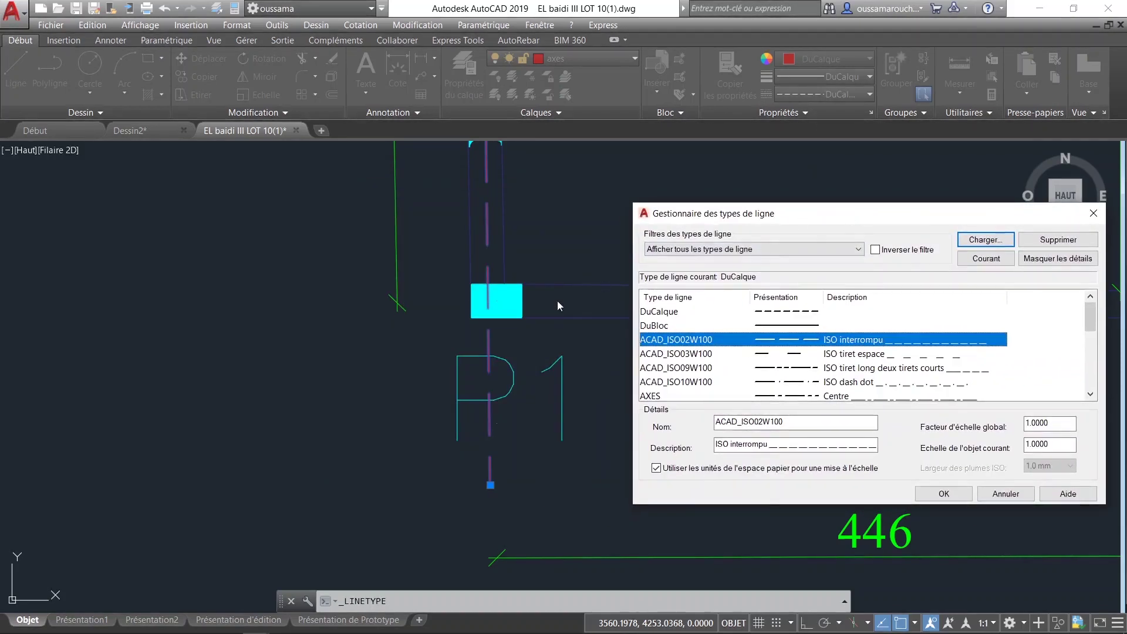
{"action": "left_click", "coordinate": [1004, 493]}
{"action": "scroll", "coordinate": [700, 438], "scroll_direction": "down", "scroll_amount": 1}
Step: Draw a short horizontal axis line starting at column P1 in the top row
{"action": "scroll", "coordinate": [701, 438], "scroll_direction": "down", "scroll_amount": 3}
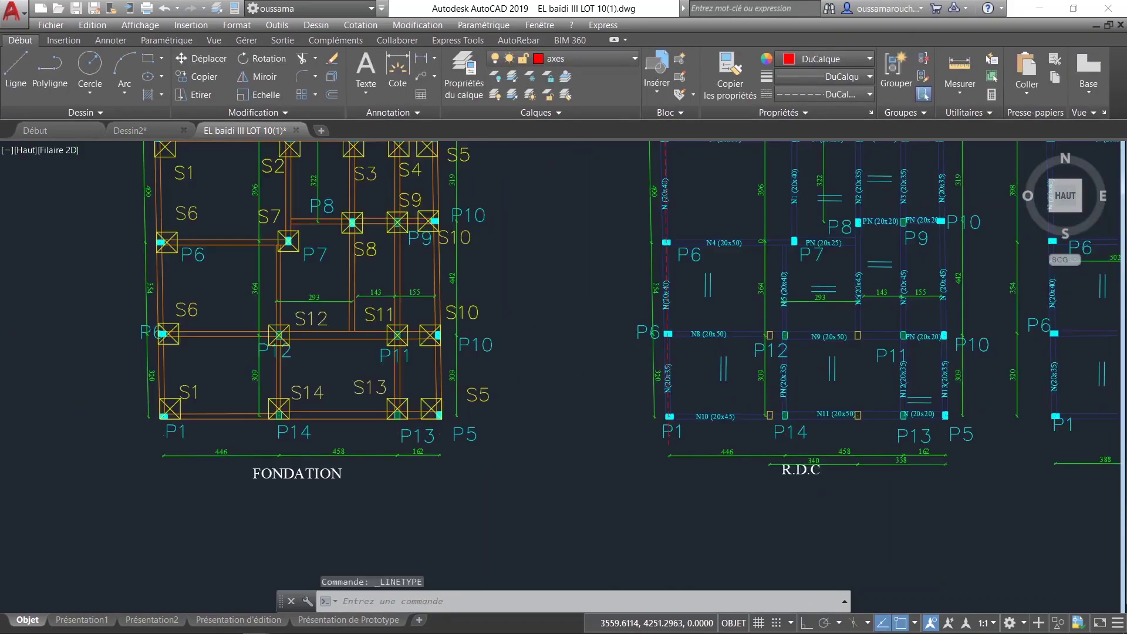
{"action": "middle_click_drag", "start_coordinate": [700, 438], "coordinate": [505, 508]}
{"action": "scroll", "coordinate": [648, 241], "scroll_direction": "up", "scroll_amount": 3}
{"action": "scroll", "coordinate": [521, 276], "scroll_direction": "up", "scroll_amount": 1}
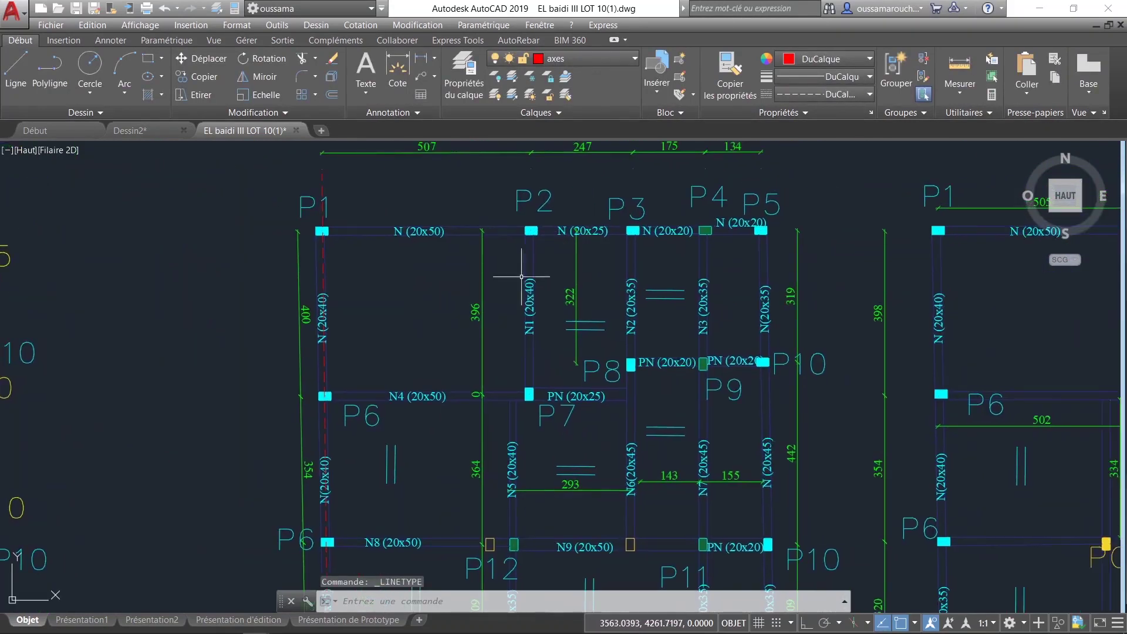
{"action": "left_click", "coordinate": [16, 71]}
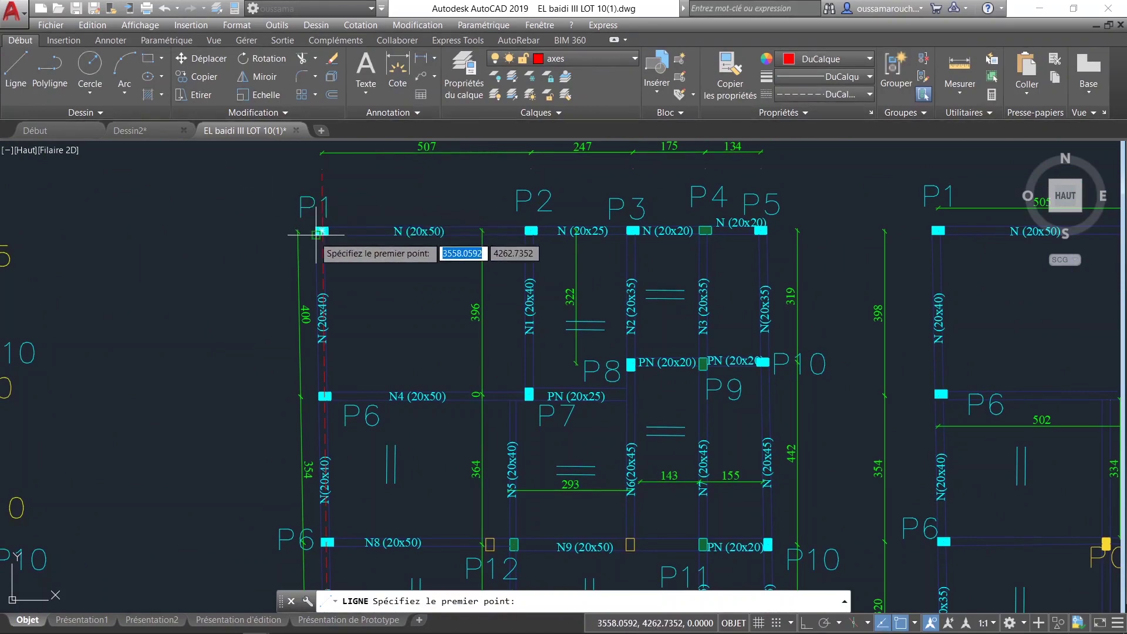
{"action": "scroll", "coordinate": [315, 233], "scroll_direction": "up", "scroll_amount": 4}
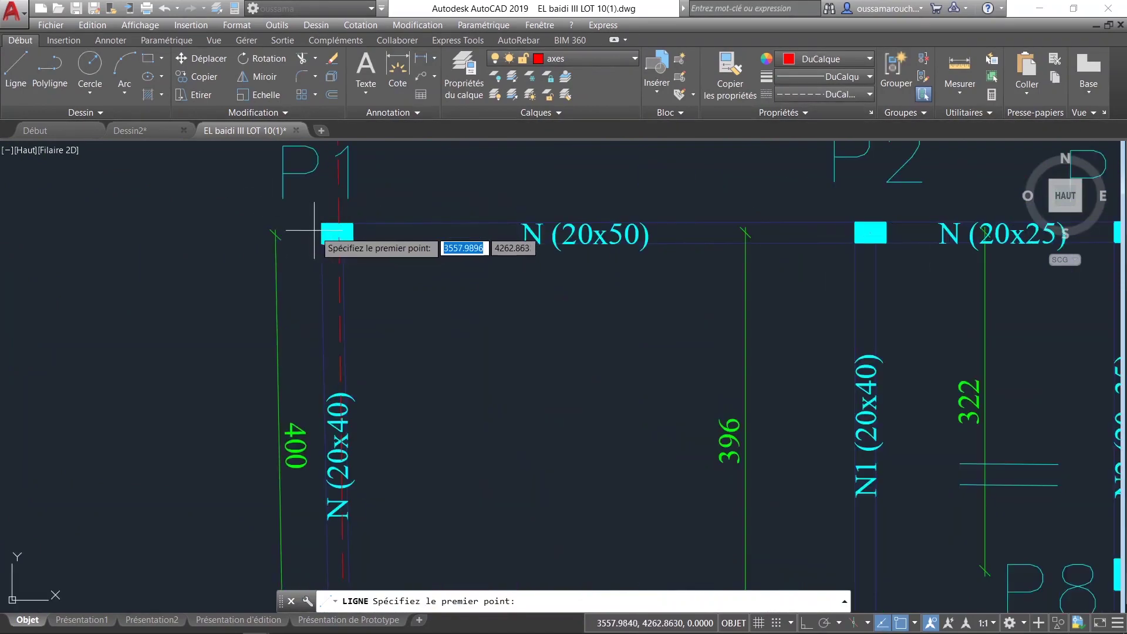
{"action": "left_click", "coordinate": [332, 233]}
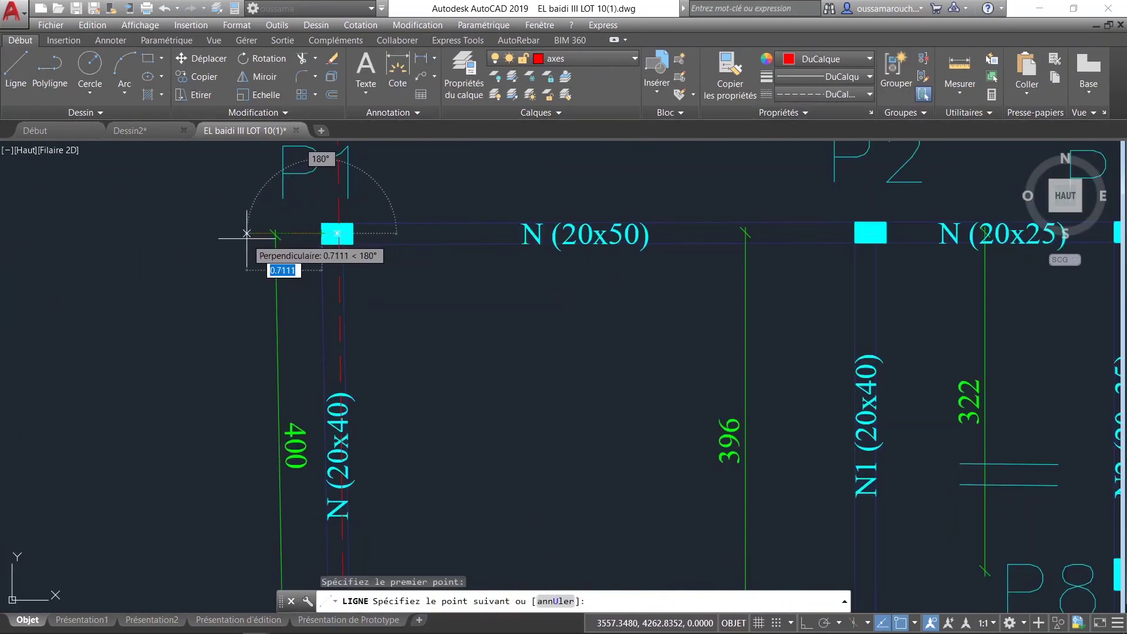
{"action": "left_click", "coordinate": [247, 233]}
{"action": "key", "text": "Escape"}
{"action": "left_click", "coordinate": [303, 233]}
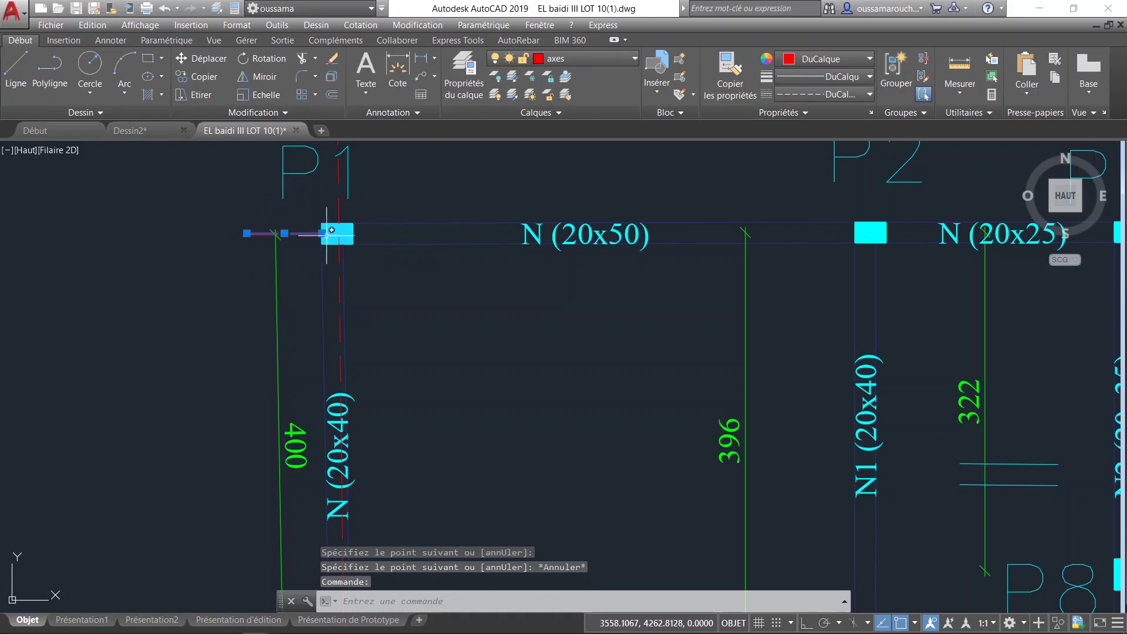
{"action": "left_click", "coordinate": [318, 232]}
{"action": "key", "text": "Escape"}
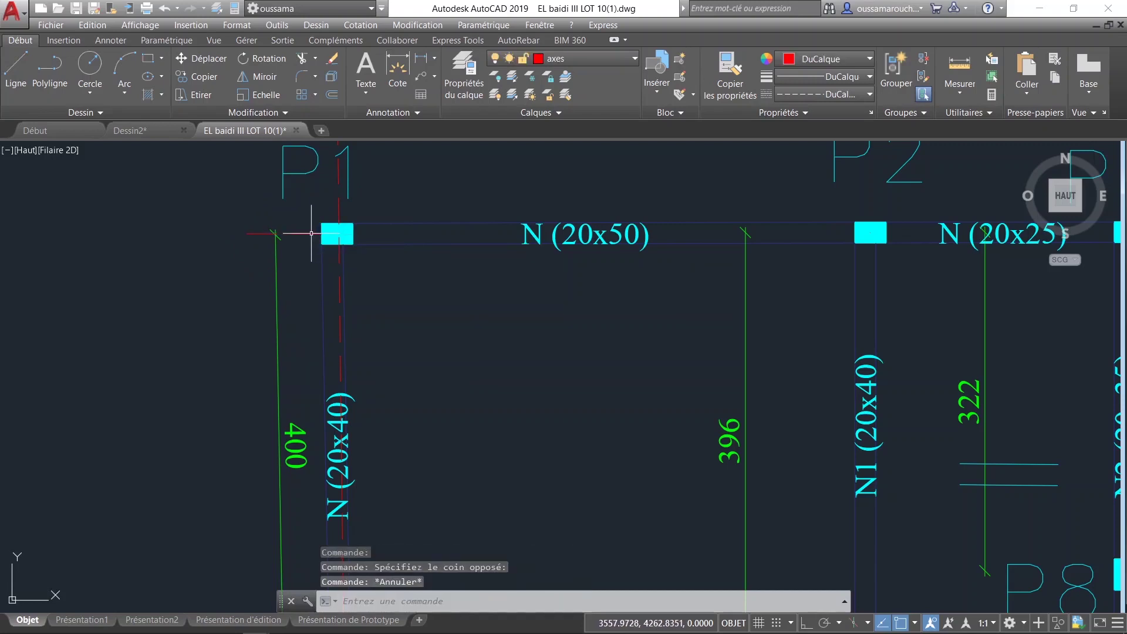
Step: Grip-stretch the short axis line's end past column P5, then zoom back out
{"action": "left_click", "coordinate": [298, 233]}
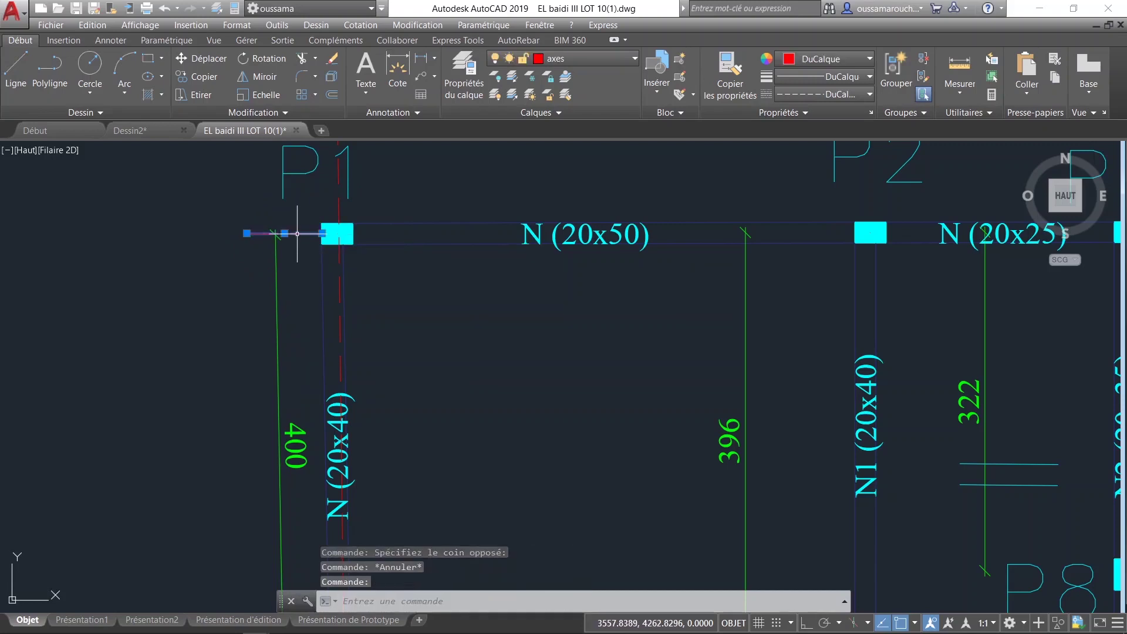
{"action": "left_click", "coordinate": [333, 234]}
{"action": "scroll", "coordinate": [666, 241], "scroll_direction": "down", "scroll_amount": 5}
{"action": "middle_click_drag", "start_coordinate": [666, 240], "coordinate": [270, 227]}
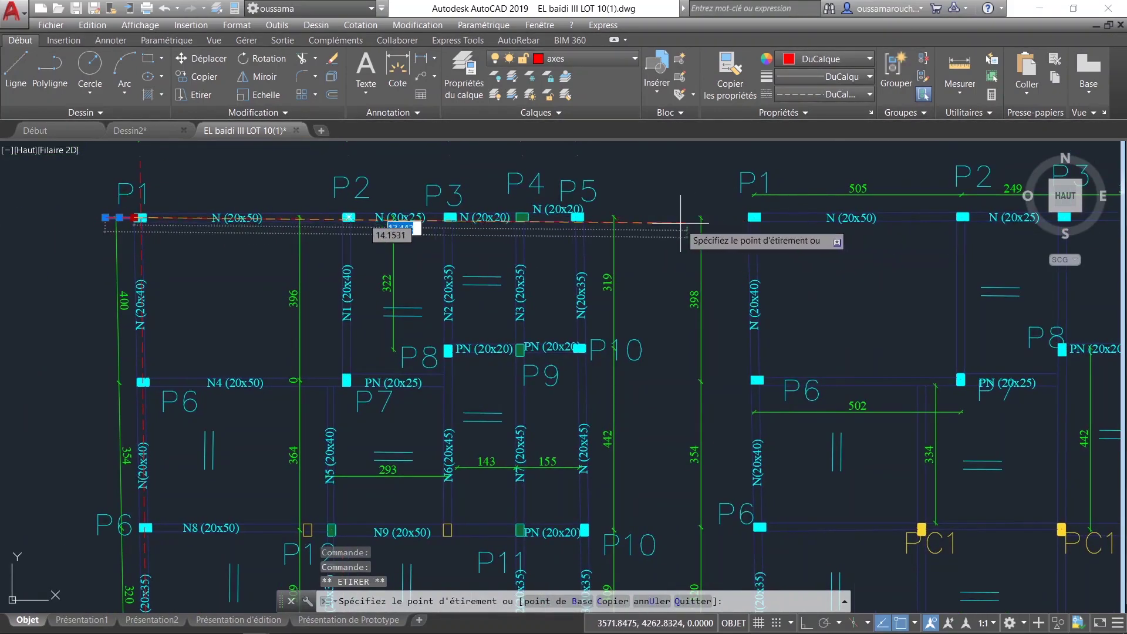
{"action": "left_click", "coordinate": [658, 215]}
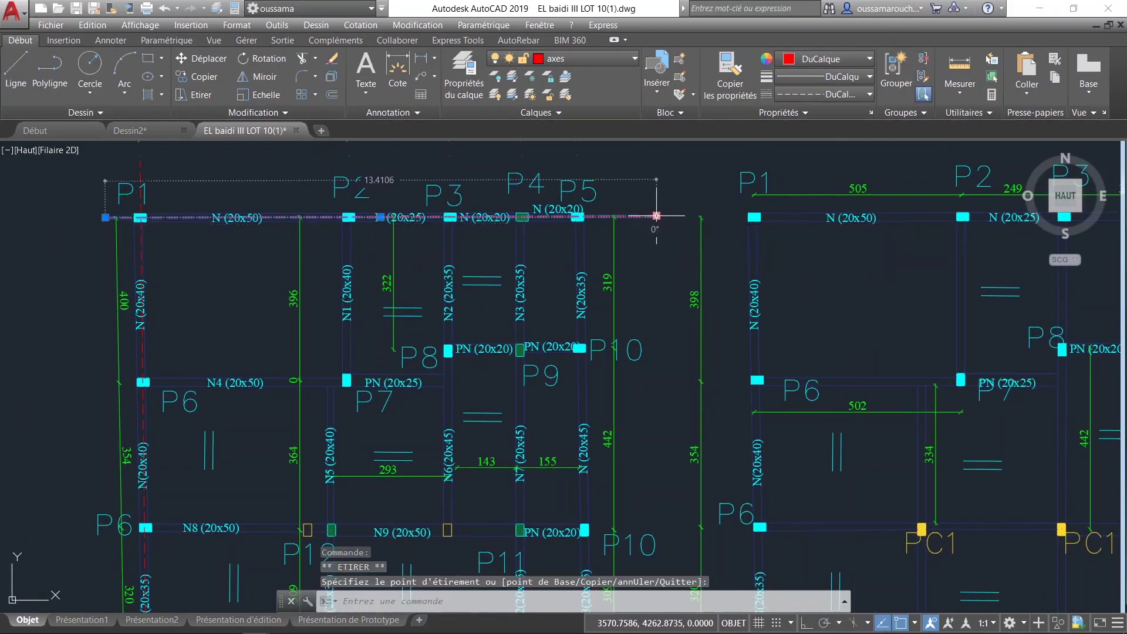
{"action": "scroll", "coordinate": [657, 215], "scroll_direction": "down", "scroll_amount": 2}
{"action": "middle_click_drag", "start_coordinate": [642, 292], "coordinate": [613, 208]}
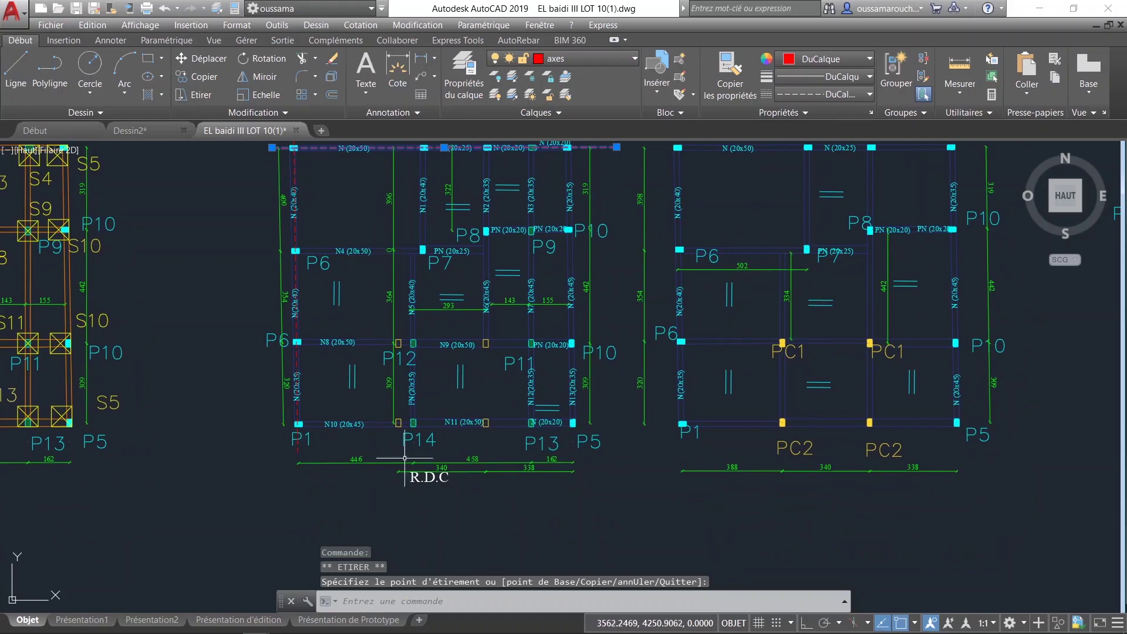
{"action": "middle_click_drag", "start_coordinate": [374, 305], "coordinate": [382, 343]}
{"action": "scroll", "coordinate": [390, 227], "scroll_direction": "up", "scroll_amount": 1}
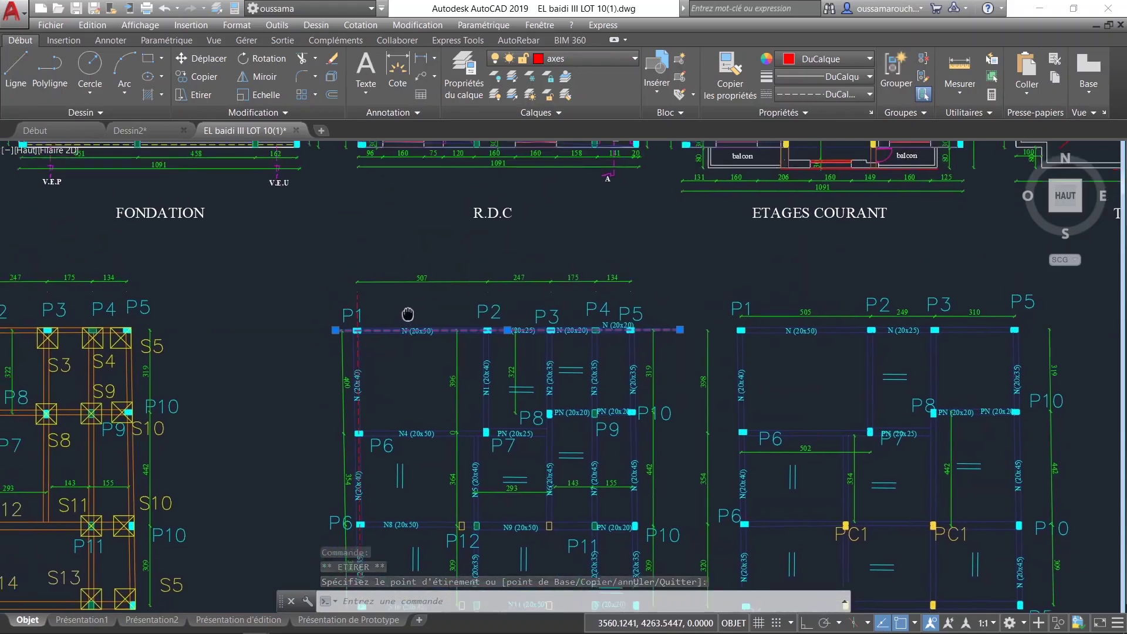
{"action": "scroll", "coordinate": [408, 317], "scroll_direction": "up", "scroll_amount": 1}
{"action": "scroll", "coordinate": [383, 265], "scroll_direction": "up", "scroll_amount": 1}
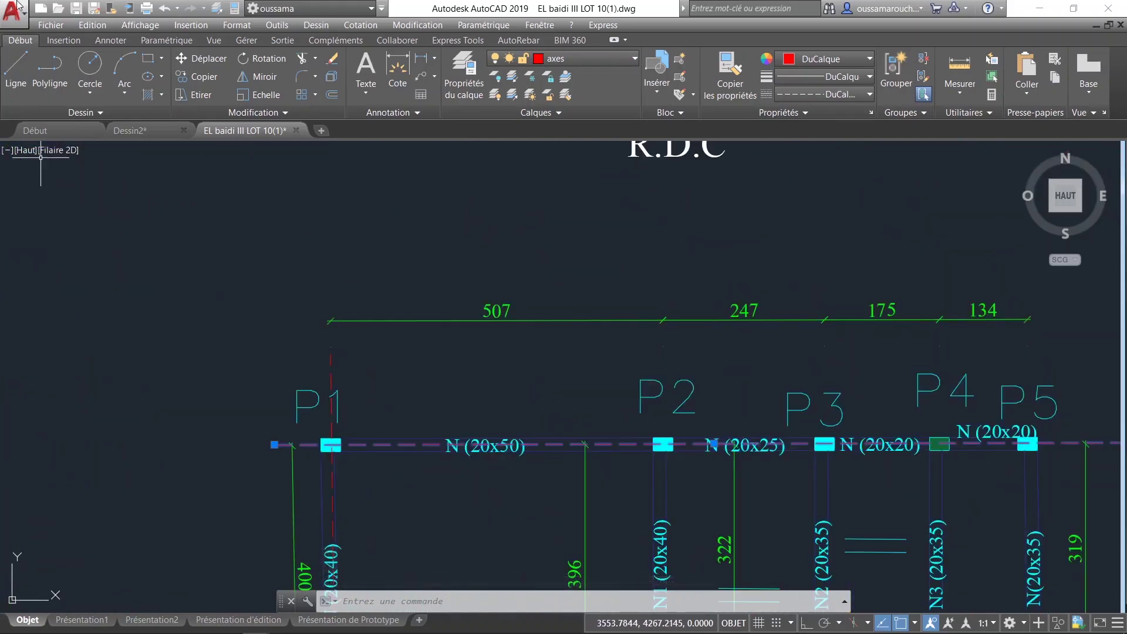
Step: Start a centre-radius circle at the top end of the P1 axis, then cancel it
{"action": "left_click", "coordinate": [90, 64]}
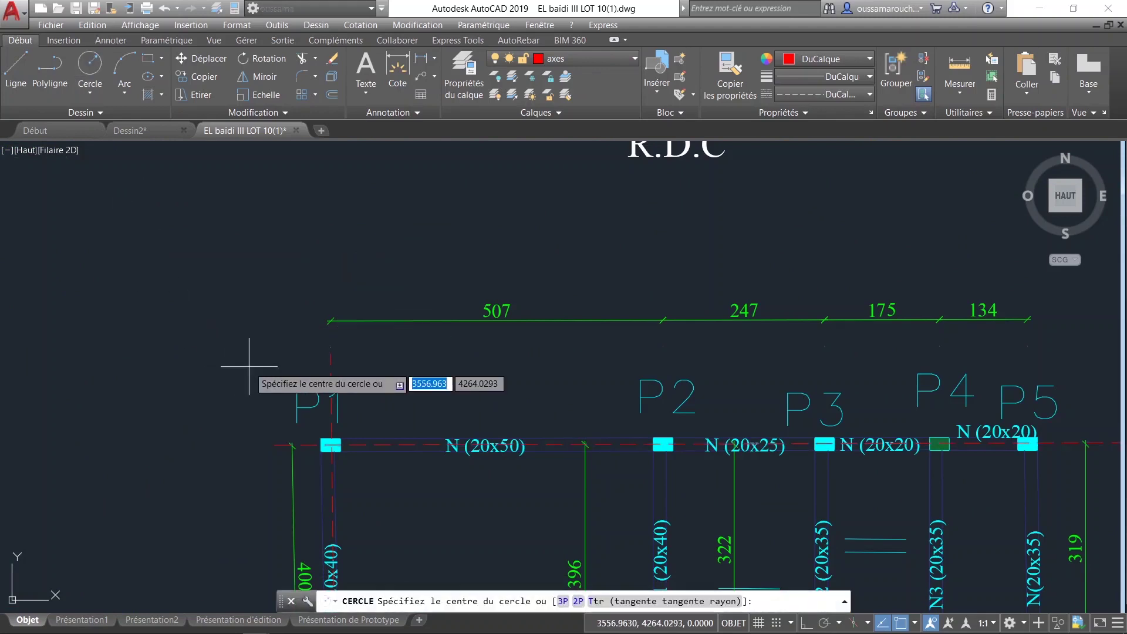
{"action": "scroll", "coordinate": [293, 389], "scroll_direction": "up", "scroll_amount": 1}
{"action": "scroll", "coordinate": [294, 389], "scroll_direction": "up", "scroll_amount": 2}
{"action": "middle_click_drag", "start_coordinate": [417, 372], "coordinate": [394, 387]}
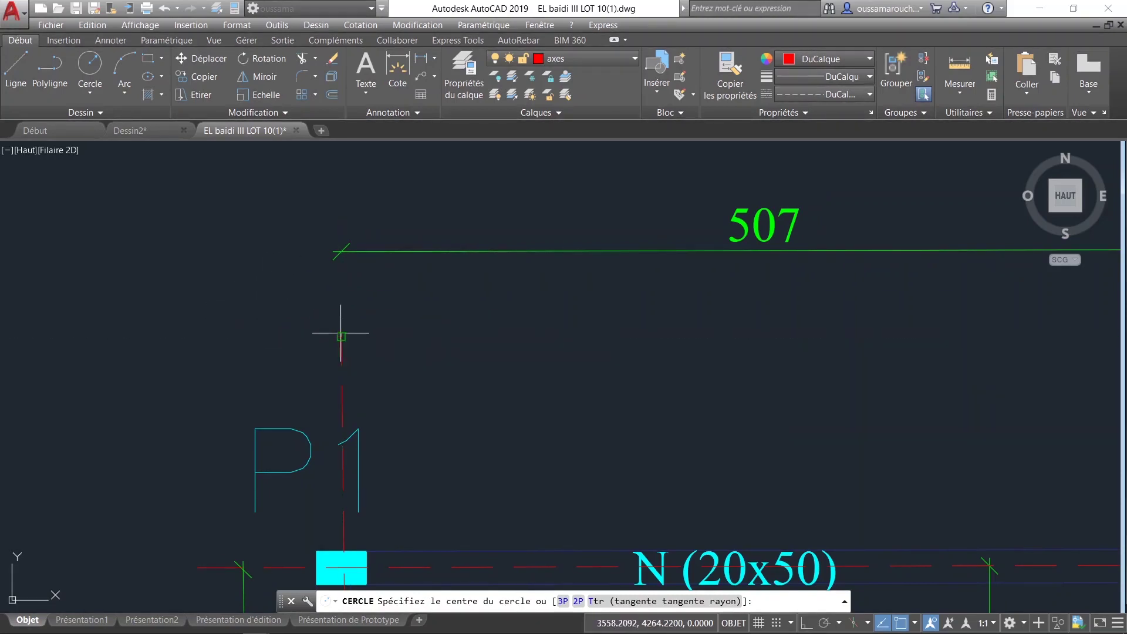
{"action": "left_click", "coordinate": [341, 337]}
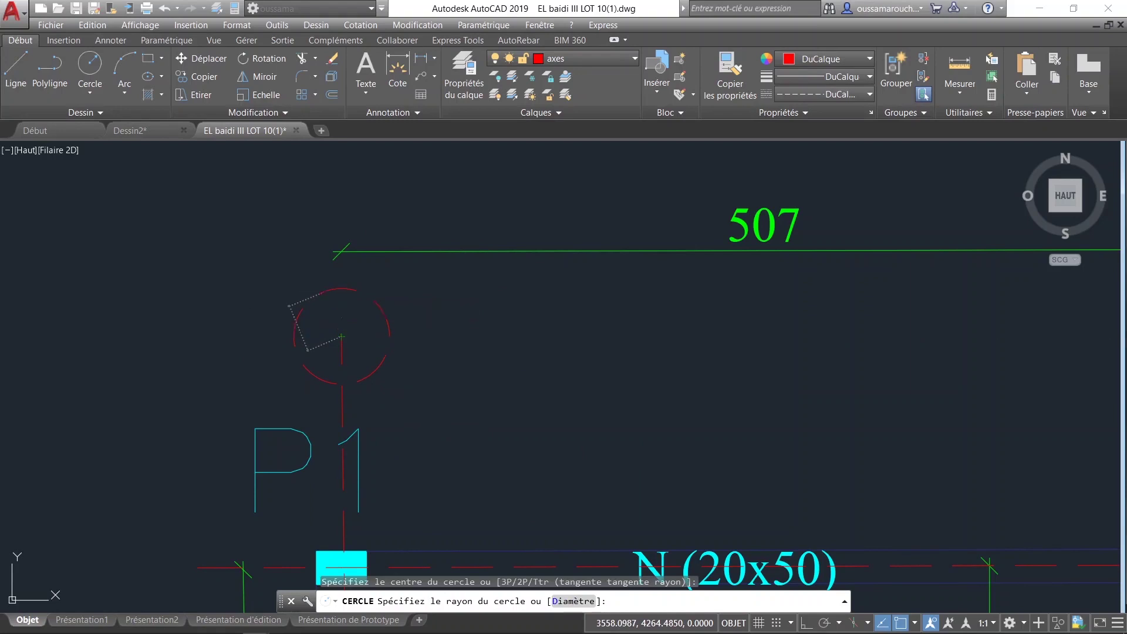
{"action": "key", "text": "Escape"}
Step: Draw a 2-point circle bubble capping the top end of the P1 axis line
{"action": "left_click", "coordinate": [98, 89]}
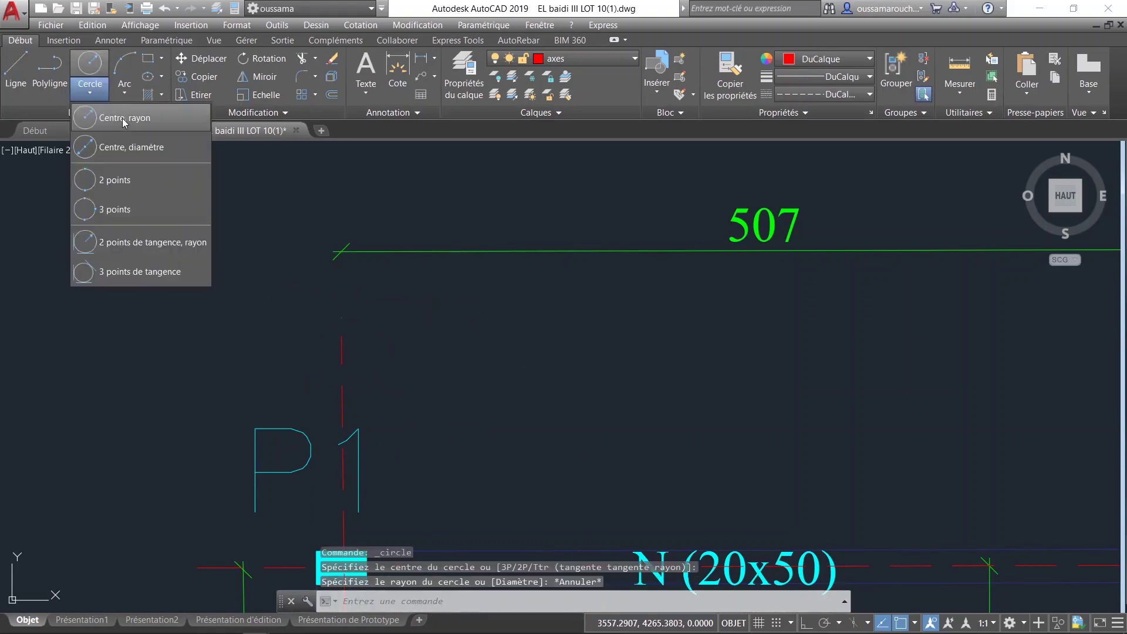
{"action": "left_click", "coordinate": [125, 180]}
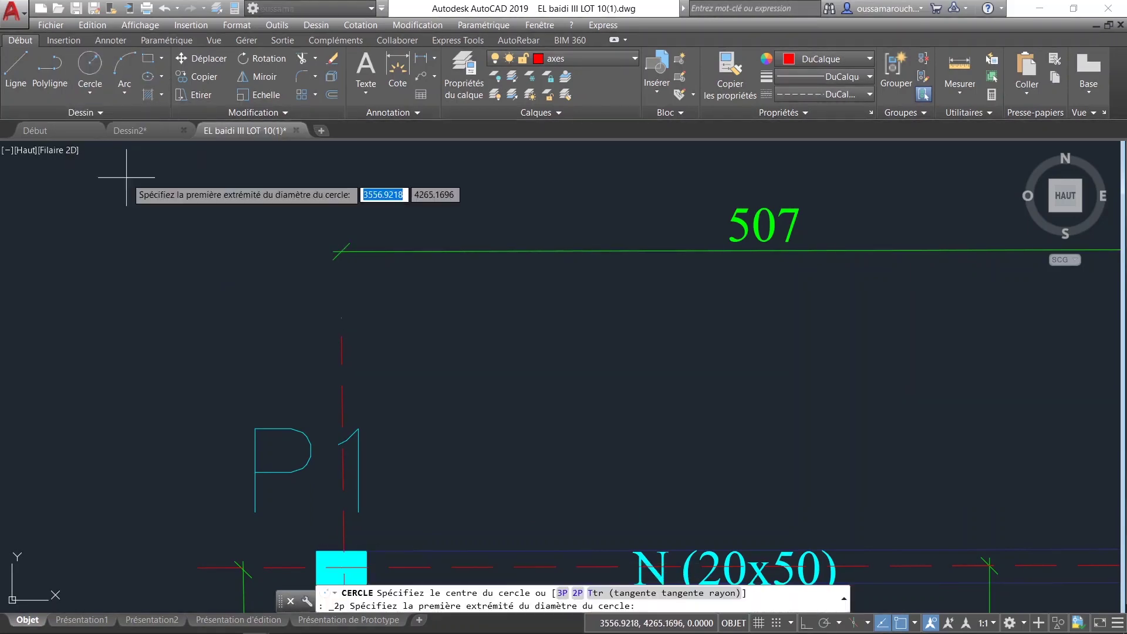
{"action": "left_click", "coordinate": [340, 336]}
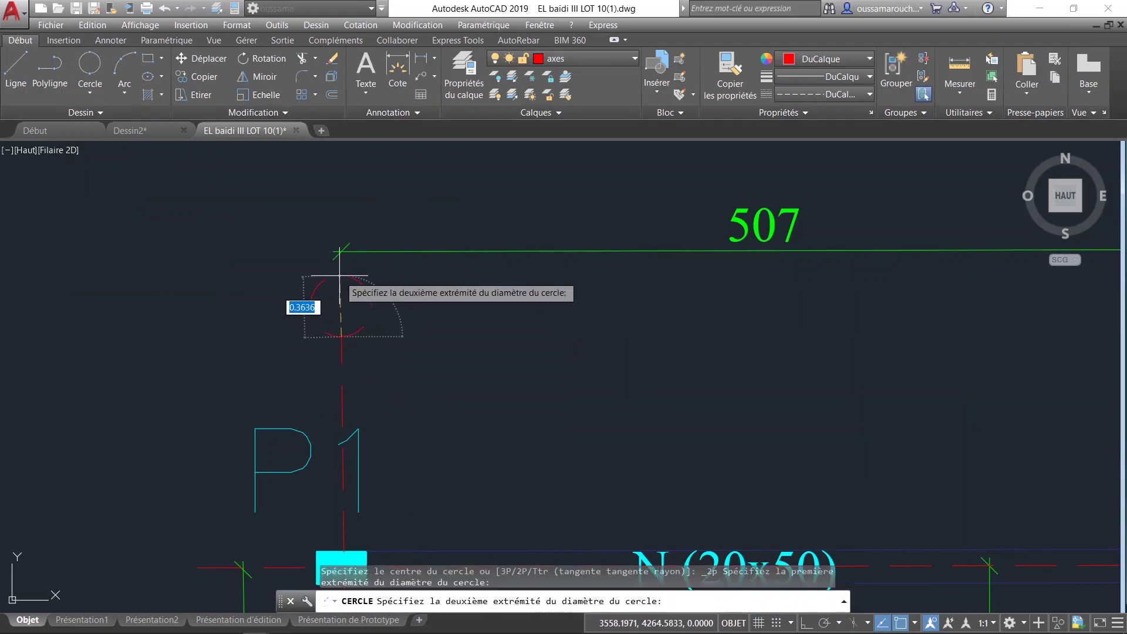
{"action": "key", "text": "Escape"}
{"action": "scroll", "coordinate": [387, 364], "scroll_direction": "down", "scroll_amount": 1}
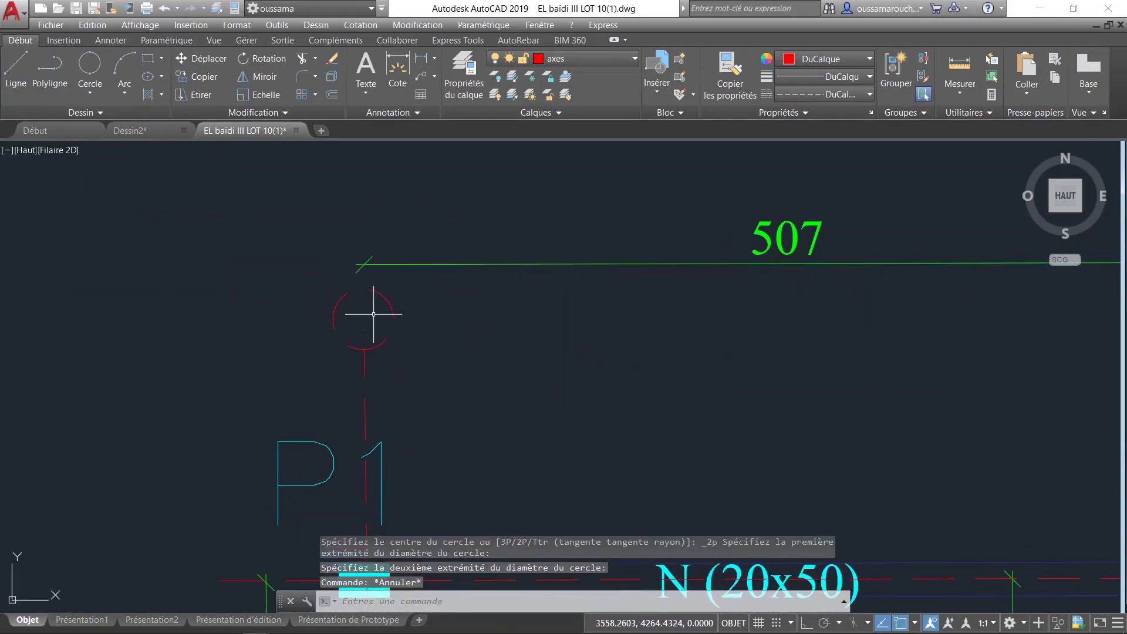
{"action": "scroll", "coordinate": [399, 329], "scroll_direction": "down", "scroll_amount": 3}
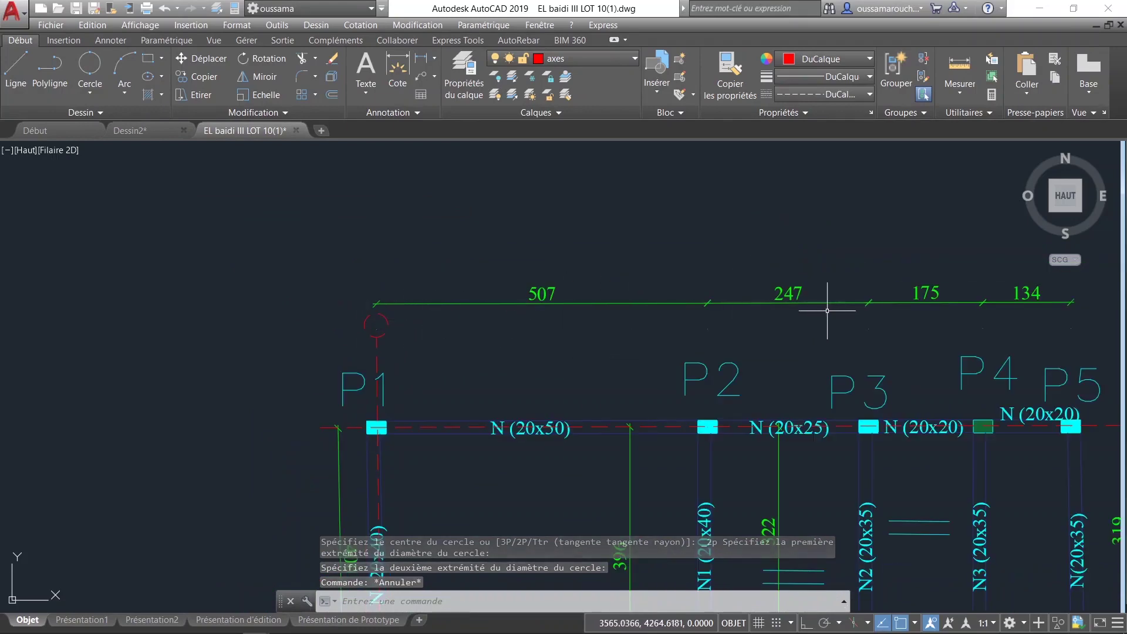
{"action": "scroll", "coordinate": [663, 322], "scroll_direction": "down", "scroll_amount": 1}
{"action": "scroll", "coordinate": [333, 232], "scroll_direction": "down", "scroll_amount": 2}
{"action": "scroll", "coordinate": [503, 319], "scroll_direction": "down", "scroll_amount": 1}
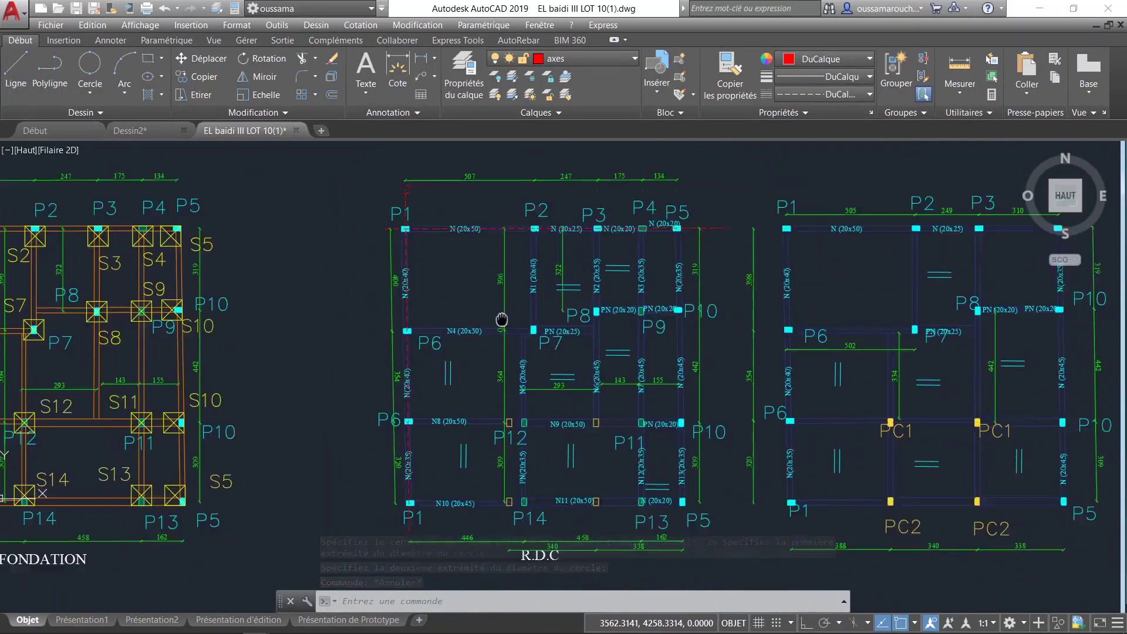
{"action": "middle_click_drag", "start_coordinate": [678, 459], "coordinate": [698, 538]}
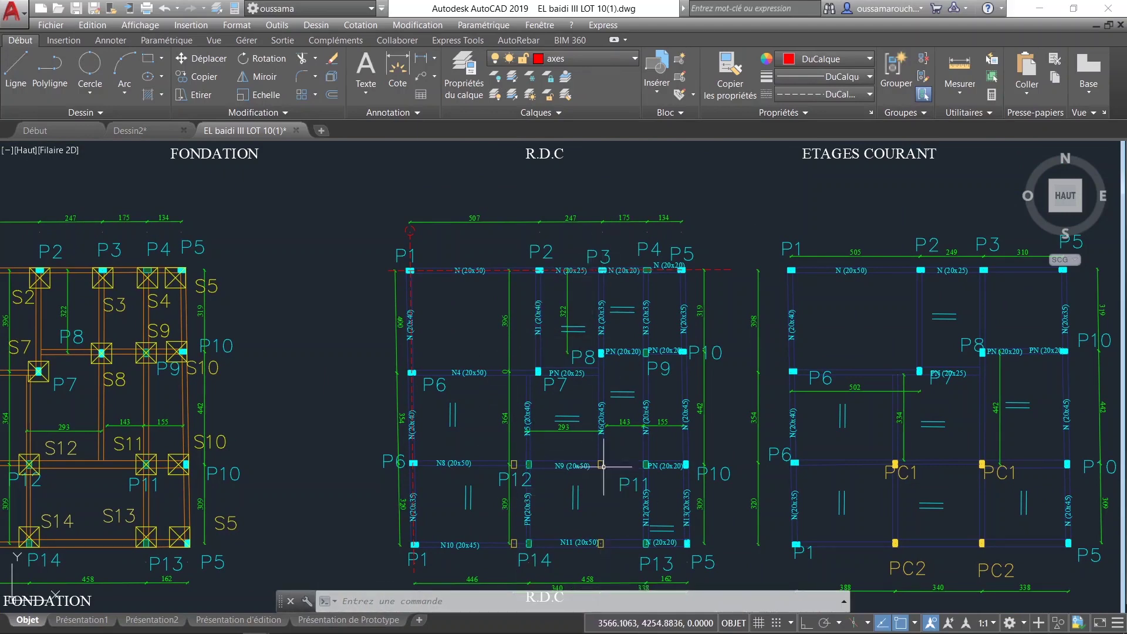
{"action": "middle_click_drag", "start_coordinate": [604, 467], "coordinate": [601, 386]}
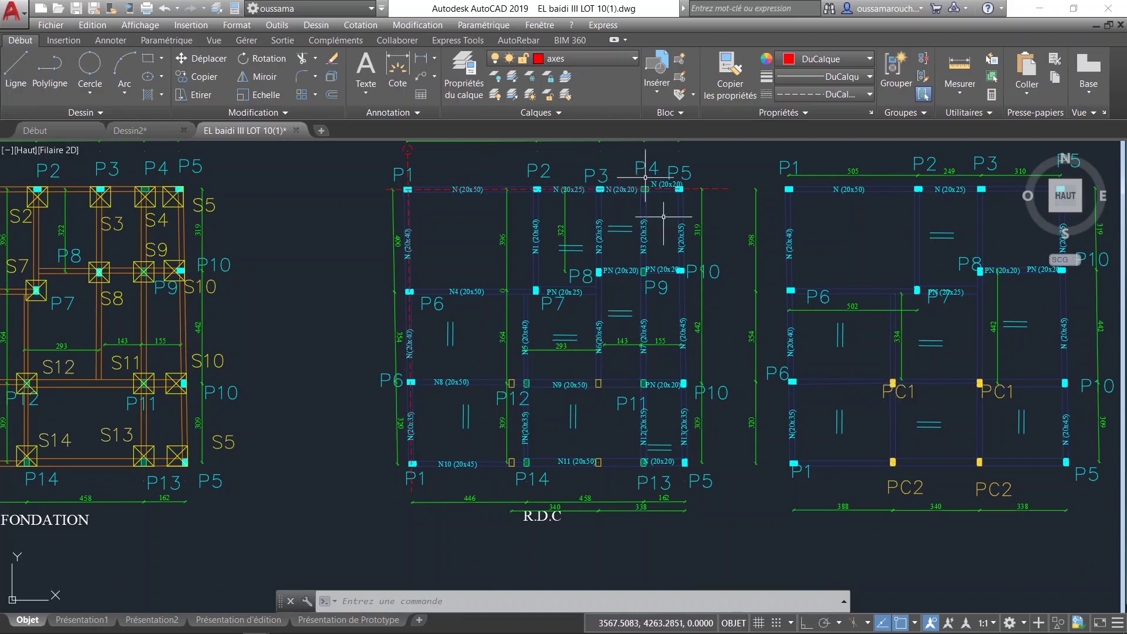
{"action": "middle_click_drag", "start_coordinate": [662, 435], "coordinate": [670, 533]}
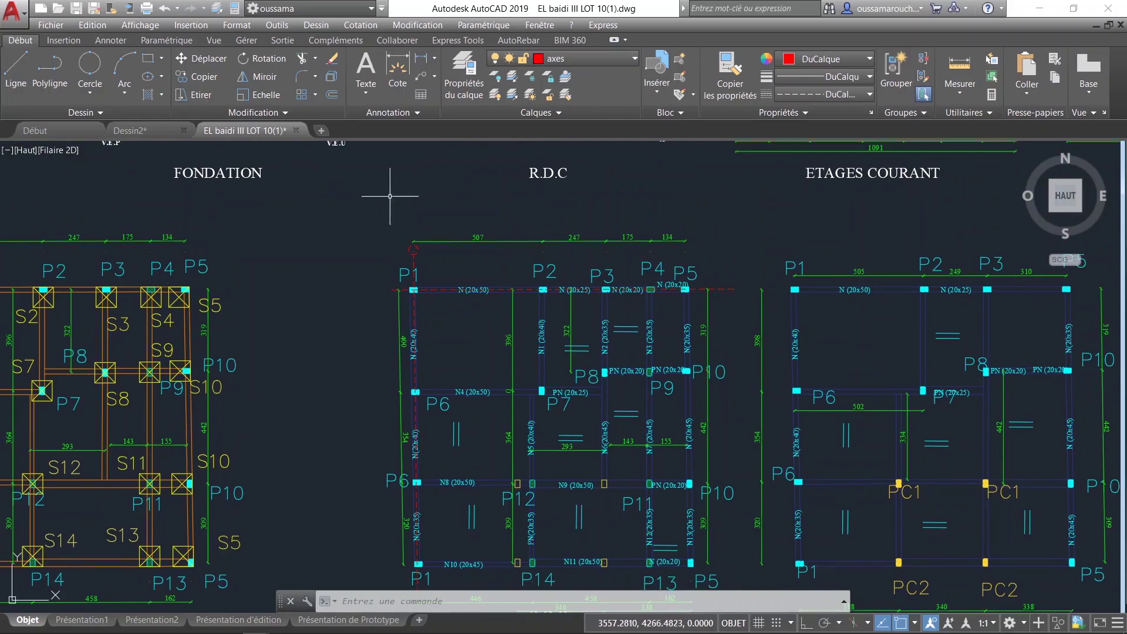
{"action": "scroll", "coordinate": [433, 261], "scroll_direction": "up", "scroll_amount": 5}
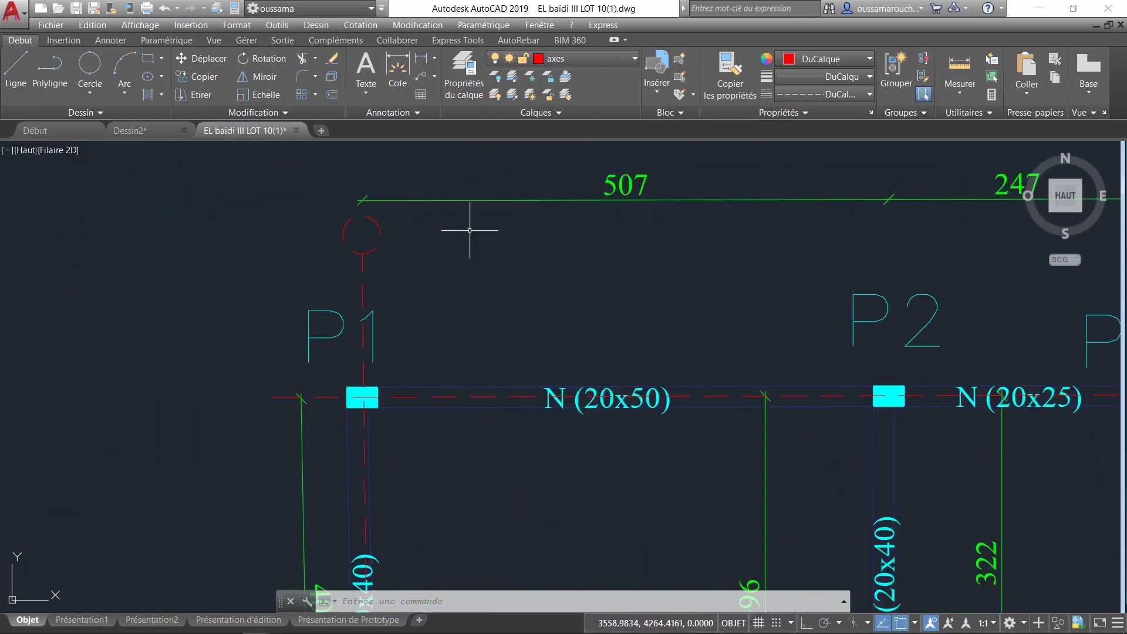
{"action": "middle_click_drag", "start_coordinate": [939, 247], "coordinate": [456, 187]}
{"action": "scroll", "coordinate": [840, 200], "scroll_direction": "down", "scroll_amount": 4}
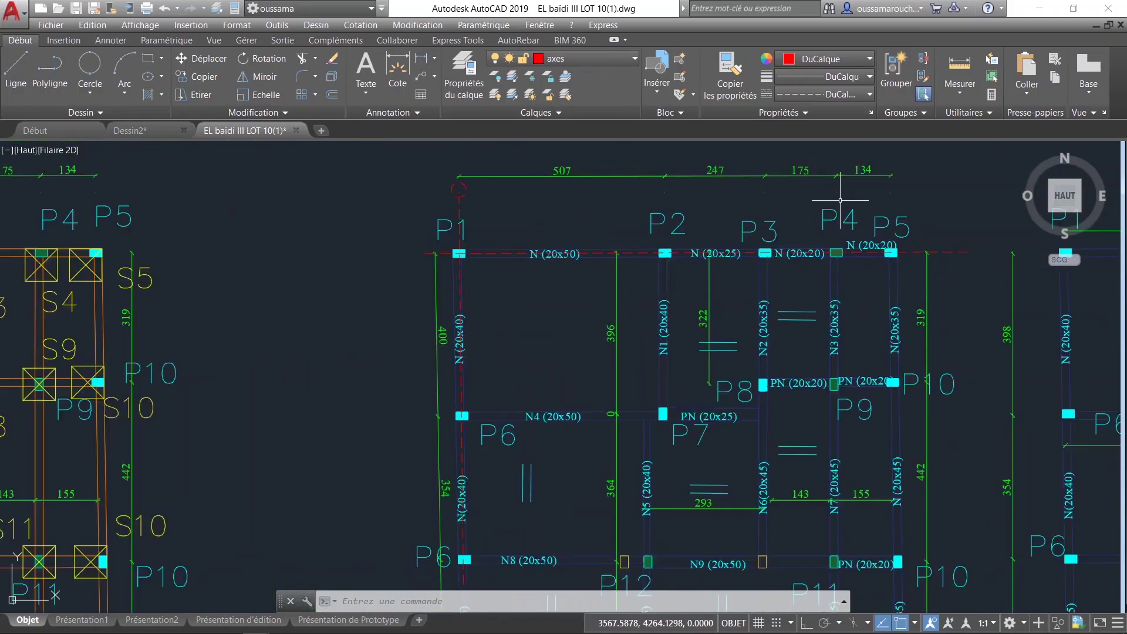
{"action": "scroll", "coordinate": [867, 208], "scroll_direction": "down", "scroll_amount": 3}
{"action": "middle_click_drag", "start_coordinate": [844, 198], "coordinate": [821, 176]}
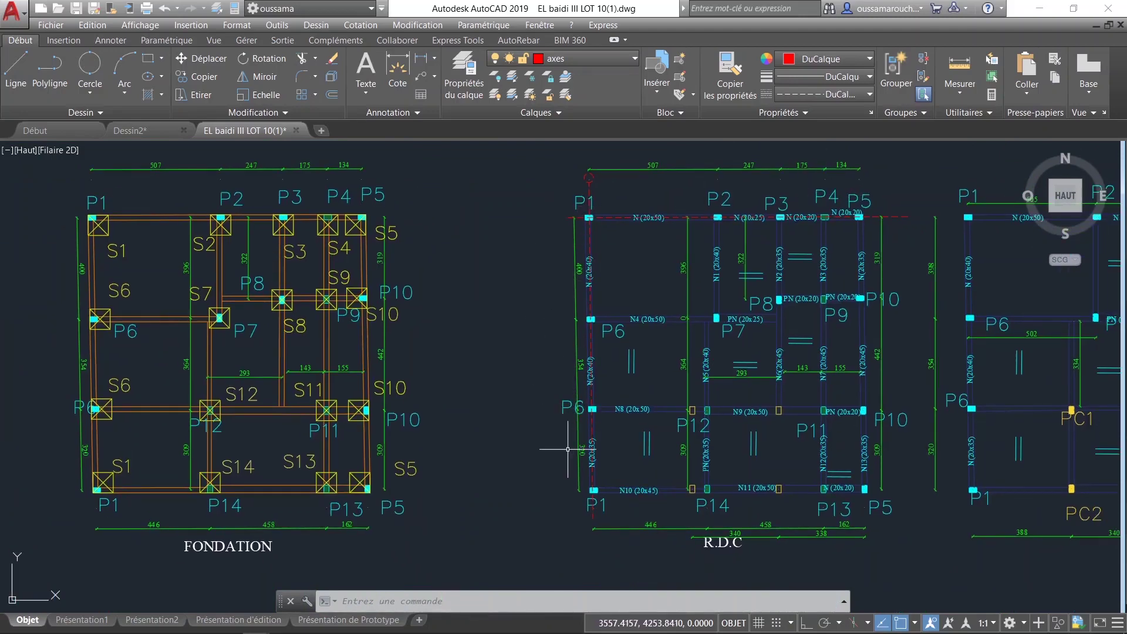
{"action": "type", "text": "c"}
{"action": "key", "text": "Return"}
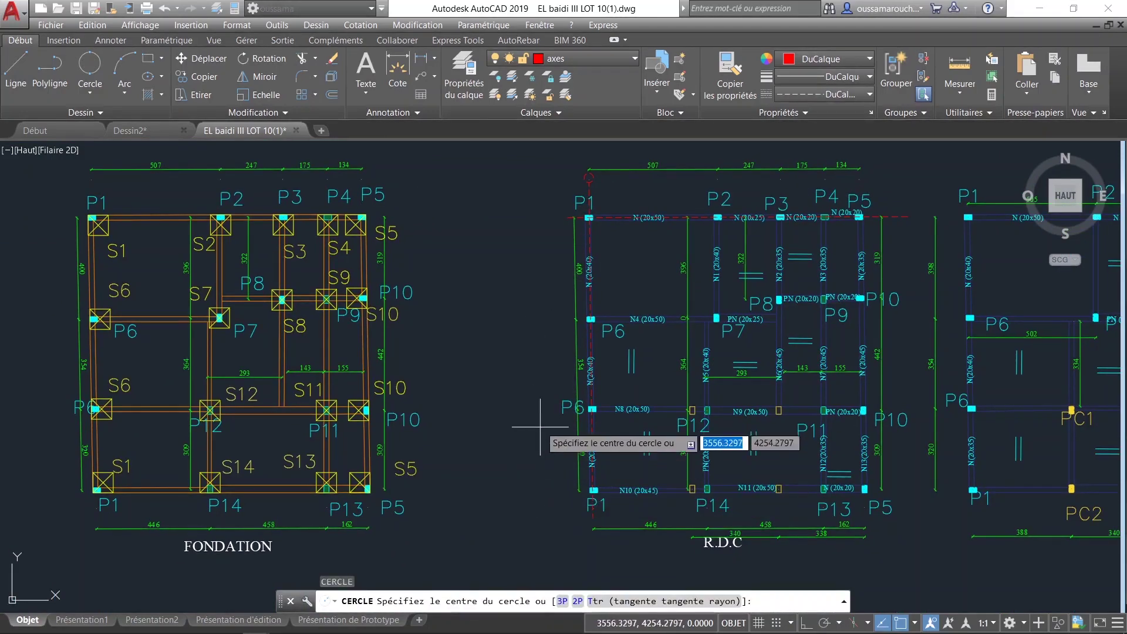
{"action": "key", "text": "Escape"}
{"action": "scroll", "coordinate": [916, 246], "scroll_direction": "up", "scroll_amount": 2}
{"action": "left_click", "coordinate": [15, 46]}
{"action": "scroll", "coordinate": [469, 361], "scroll_direction": "down", "scroll_amount": 4}
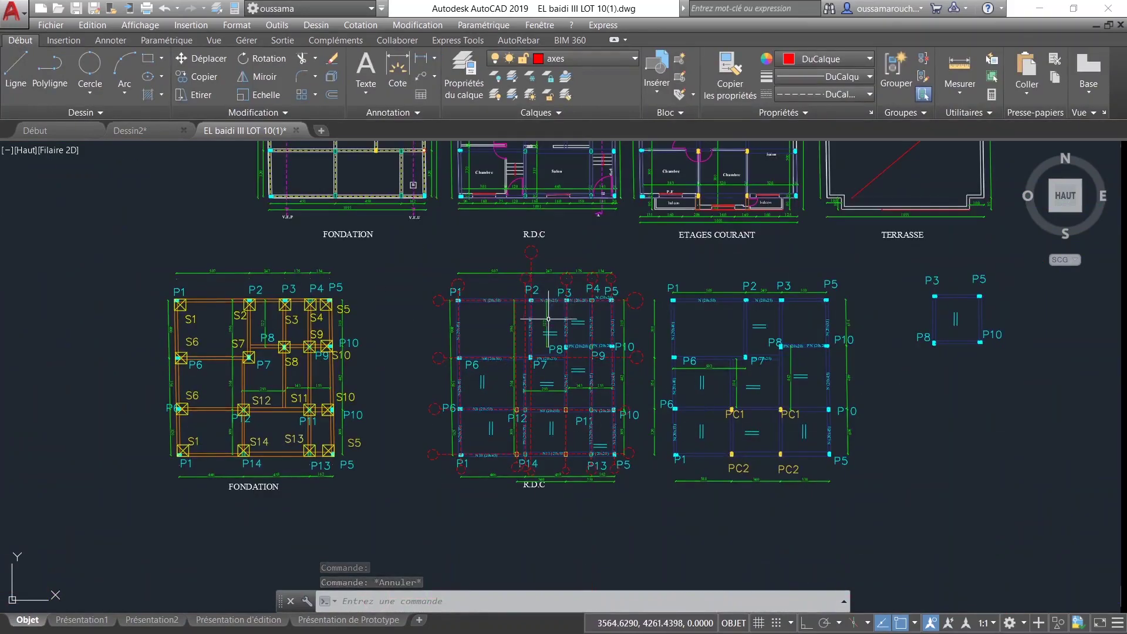
{"action": "scroll", "coordinate": [429, 302], "scroll_direction": "up", "scroll_amount": 4}
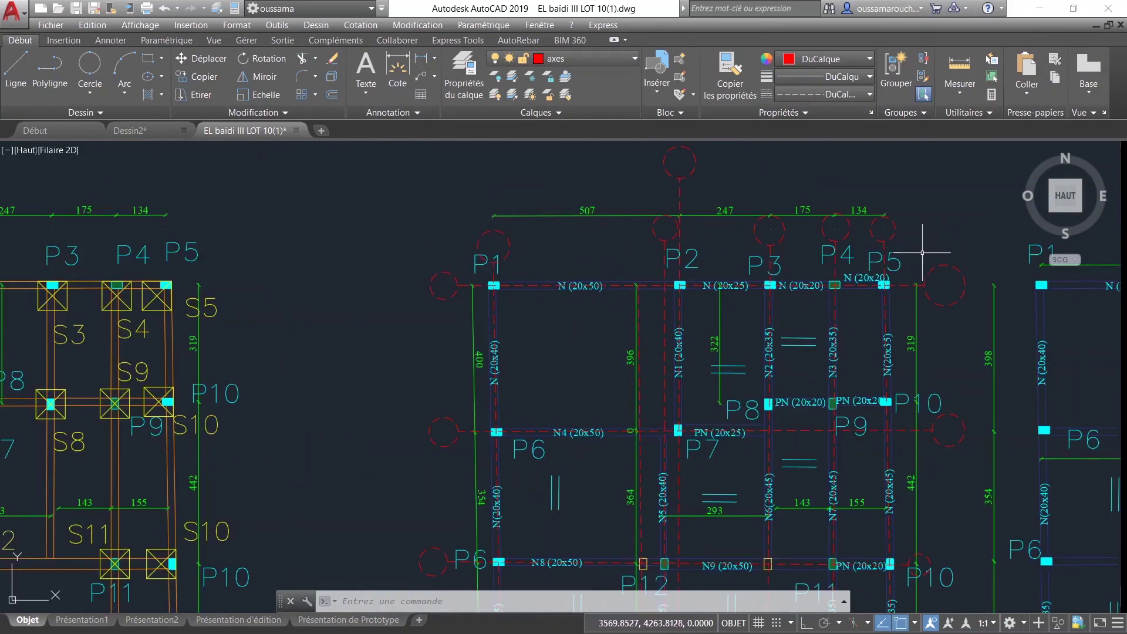
{"action": "middle_click_drag", "start_coordinate": [612, 363], "coordinate": [513, 252]}
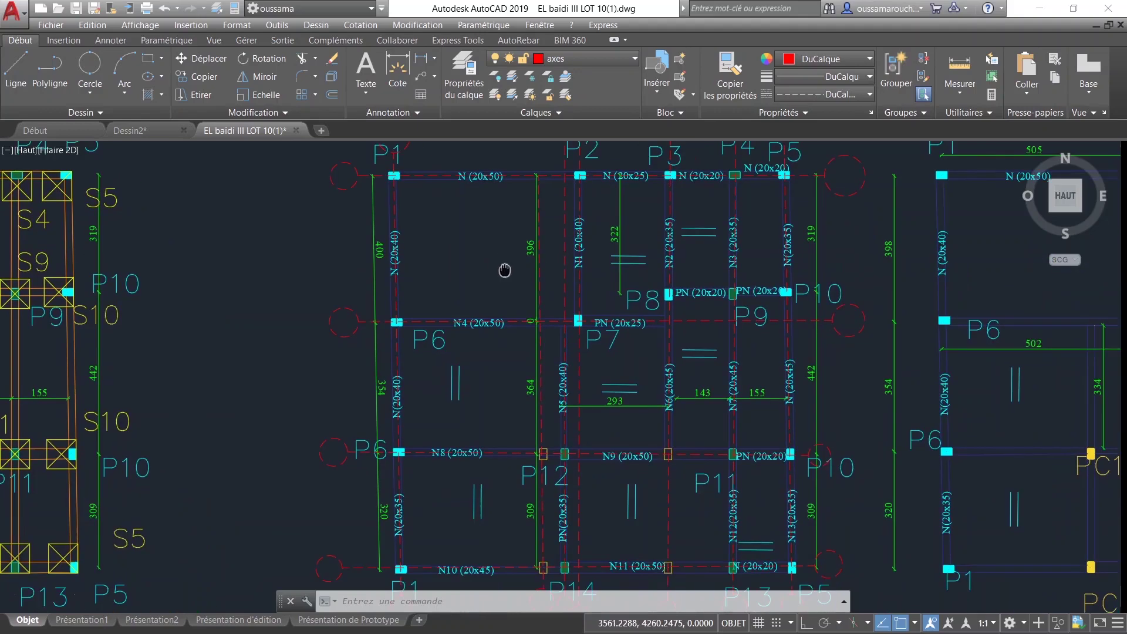
{"action": "scroll", "coordinate": [861, 390], "scroll_direction": "down", "scroll_amount": 4}
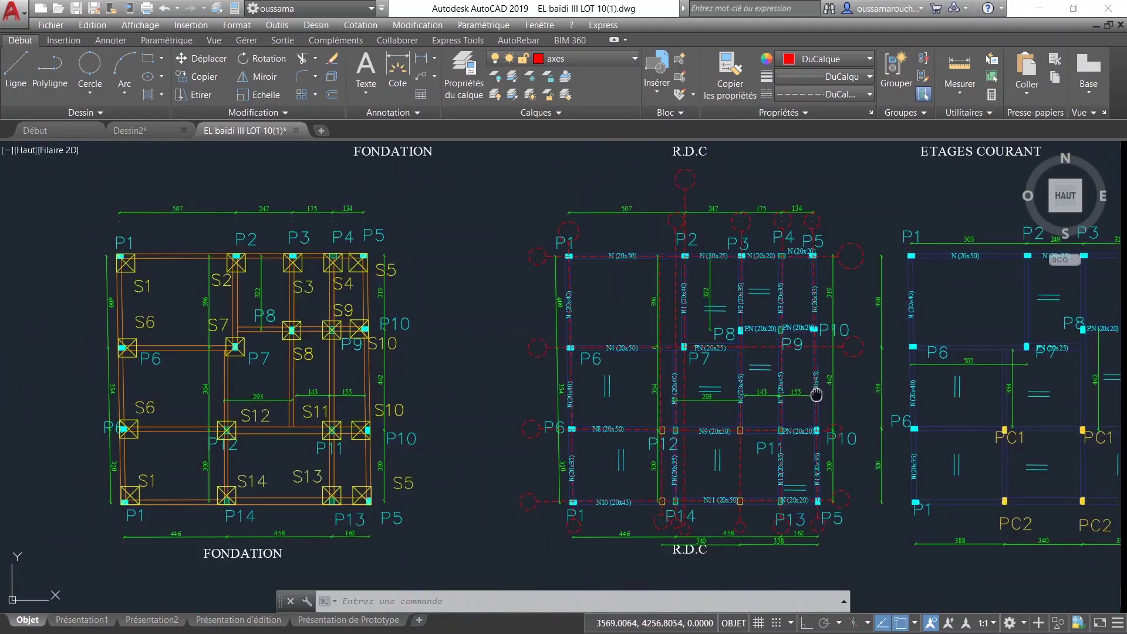
{"action": "scroll", "coordinate": [709, 393], "scroll_direction": "up", "scroll_amount": 2}
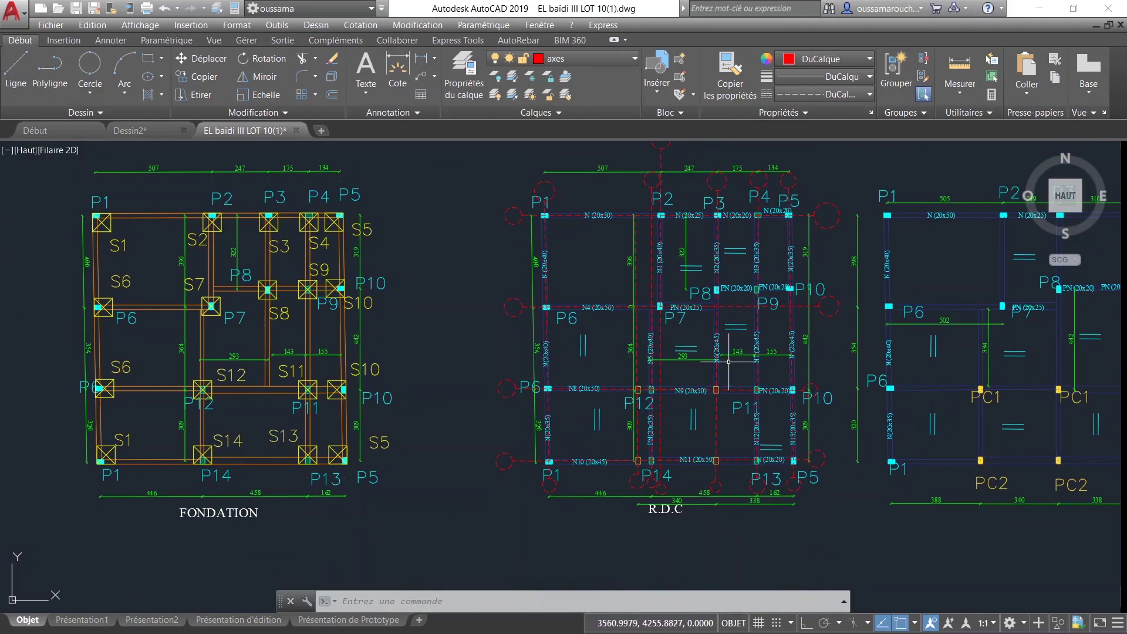
{"action": "middle_click_drag", "start_coordinate": [728, 436], "coordinate": [634, 420]}
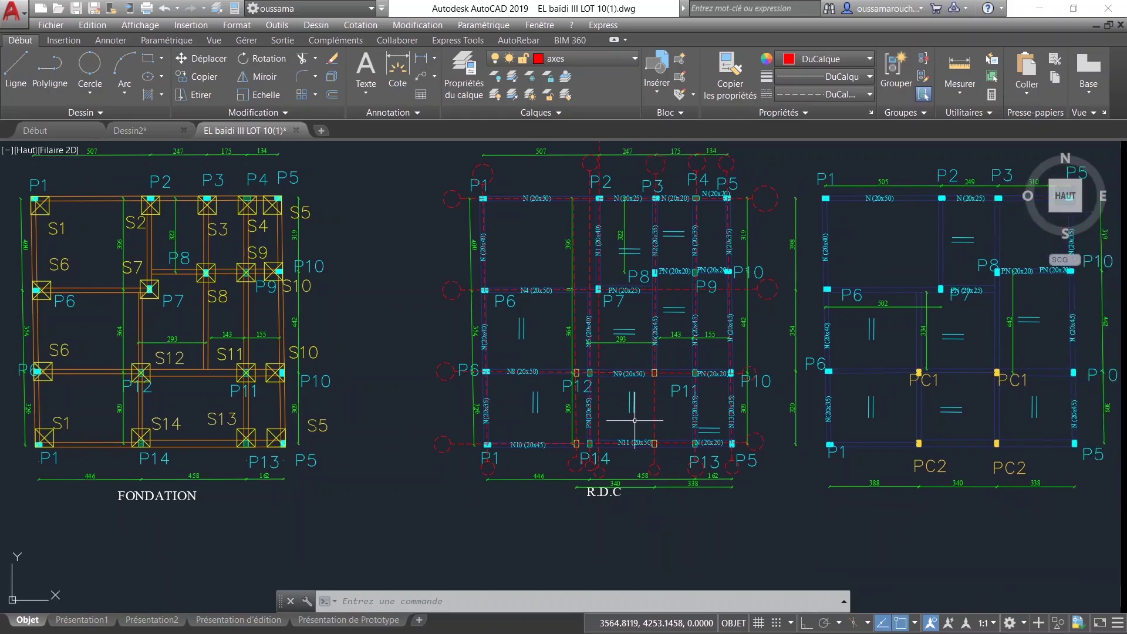
{"action": "scroll", "coordinate": [628, 429], "scroll_direction": "up", "scroll_amount": 2}
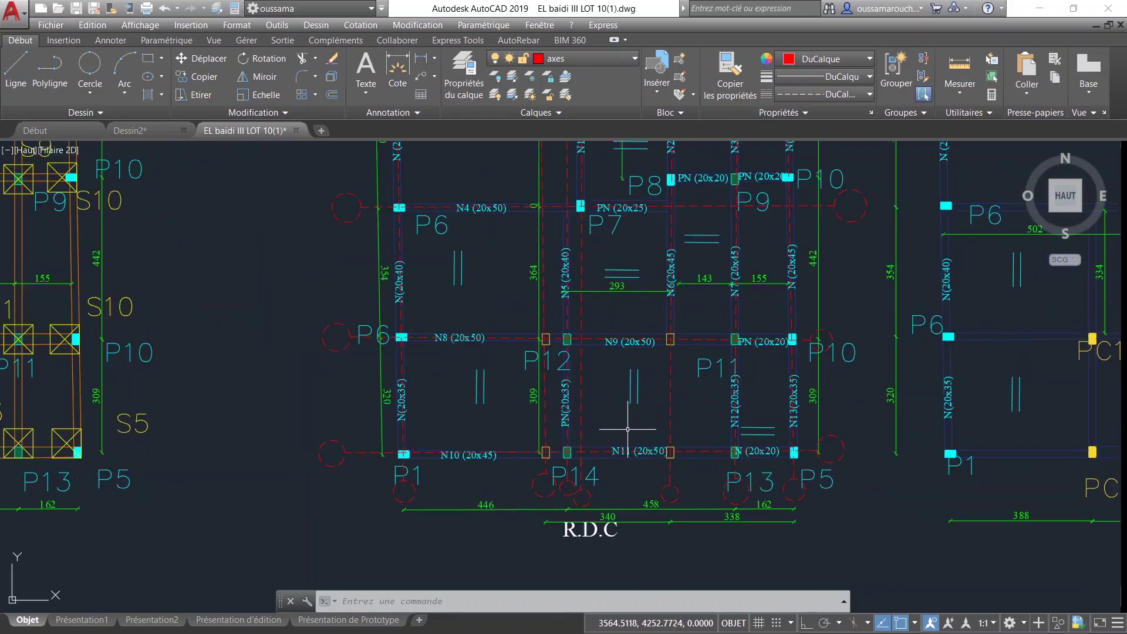
{"action": "scroll", "coordinate": [617, 461], "scroll_direction": "up", "scroll_amount": 1}
{"action": "middle_click_drag", "start_coordinate": [640, 299], "coordinate": [595, 446]}
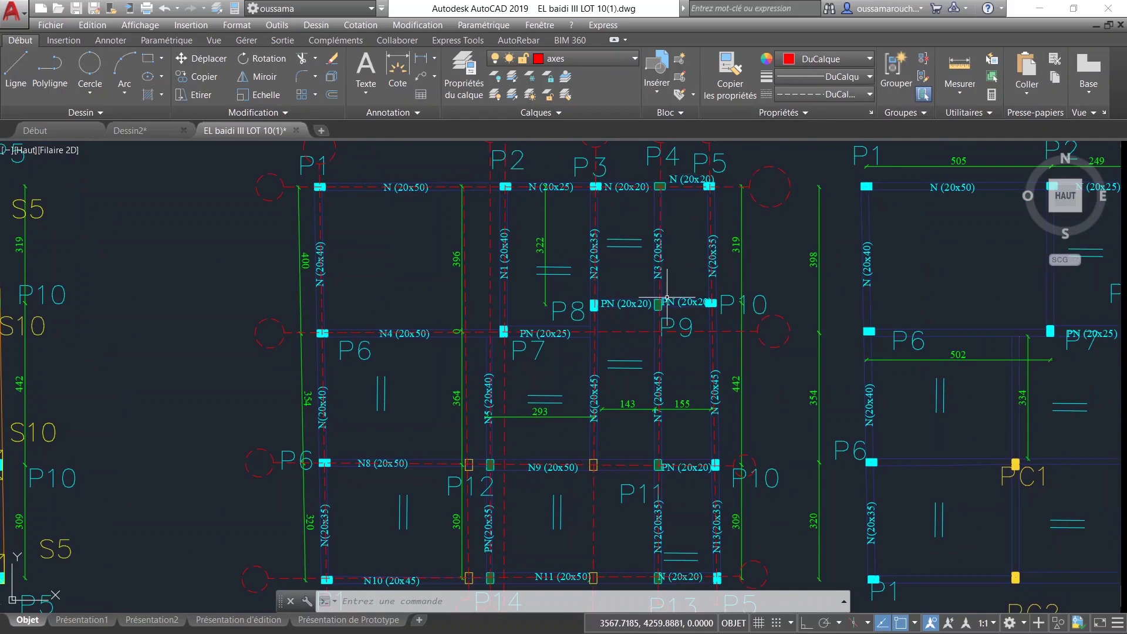
{"action": "scroll", "coordinate": [656, 367], "scroll_direction": "down", "scroll_amount": 2}
{"action": "scroll", "coordinate": [656, 367], "scroll_direction": "down", "scroll_amount": 2}
{"action": "scroll", "coordinate": [640, 370], "scroll_direction": "down", "scroll_amount": 5}
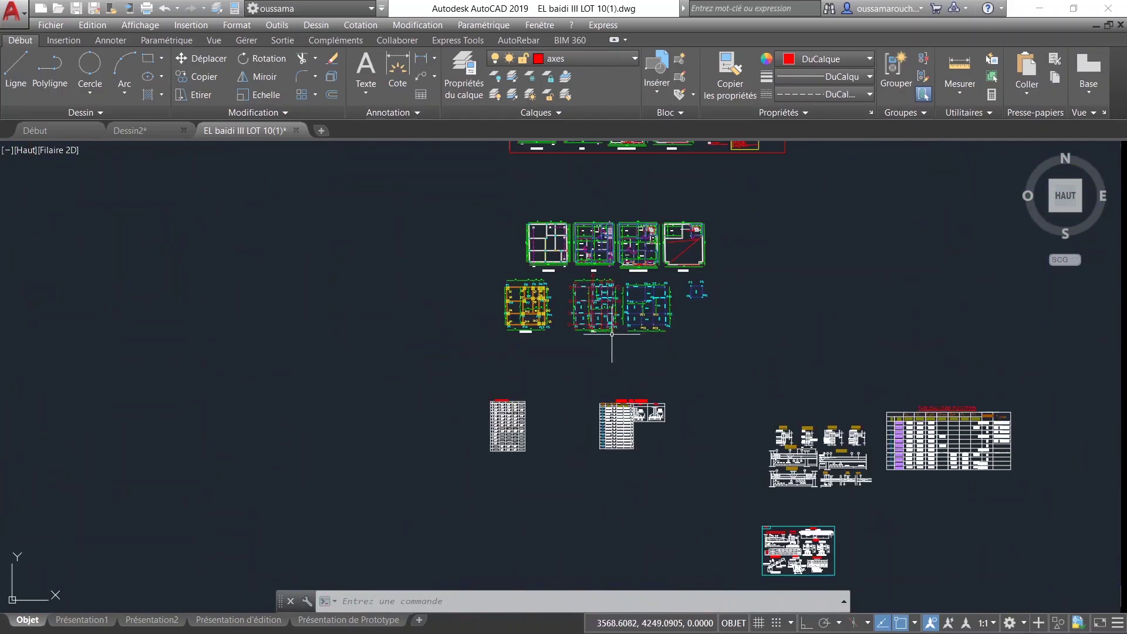
{"action": "middle_click_drag", "start_coordinate": [624, 372], "coordinate": [629, 309]}
{"action": "scroll", "coordinate": [559, 395], "scroll_direction": "up", "scroll_amount": 2}
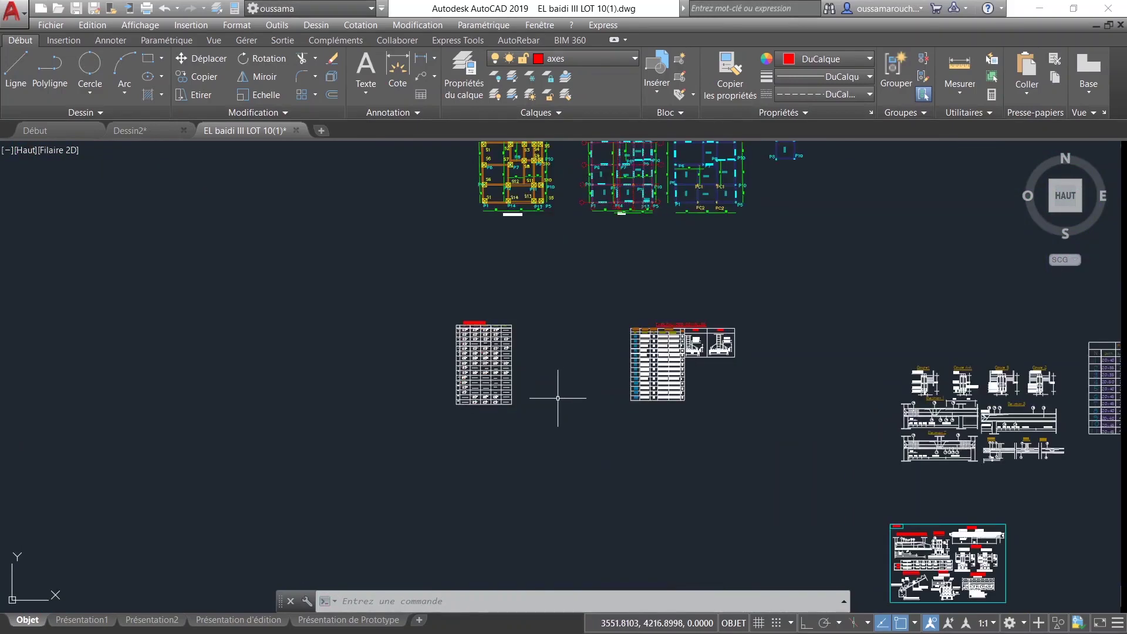
{"action": "scroll", "coordinate": [475, 394], "scroll_direction": "up", "scroll_amount": 2}
{"action": "scroll", "coordinate": [476, 387], "scroll_direction": "up", "scroll_amount": 2}
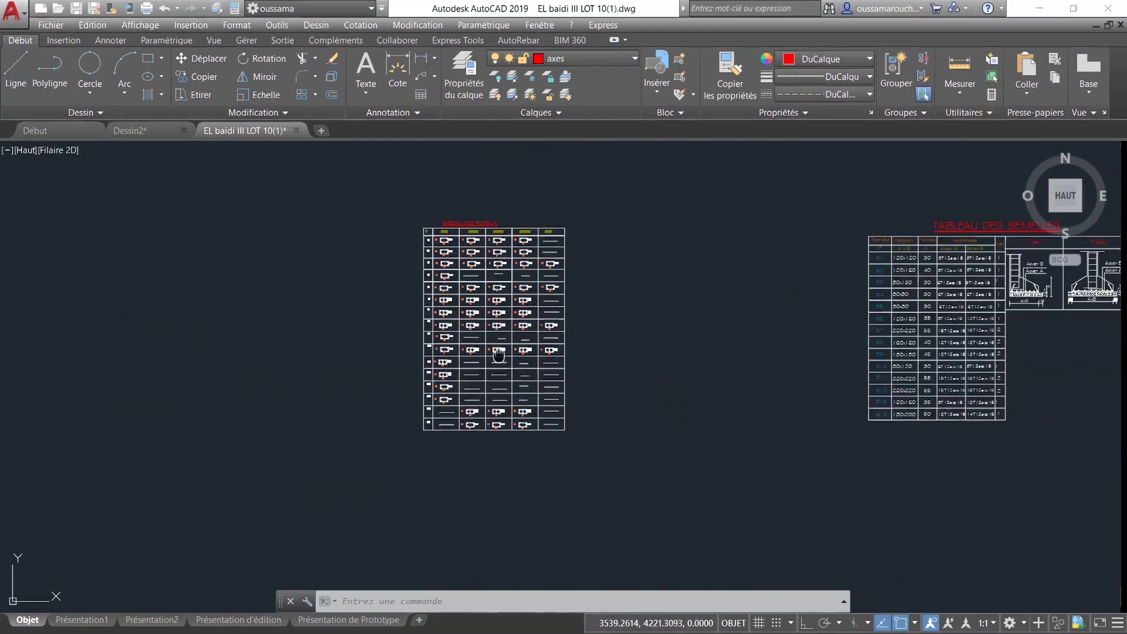
{"action": "scroll", "coordinate": [482, 375], "scroll_direction": "up", "scroll_amount": 2}
{"action": "scroll", "coordinate": [483, 374], "scroll_direction": "up", "scroll_amount": 2}
{"action": "scroll", "coordinate": [351, 253], "scroll_direction": "up", "scroll_amount": 2}
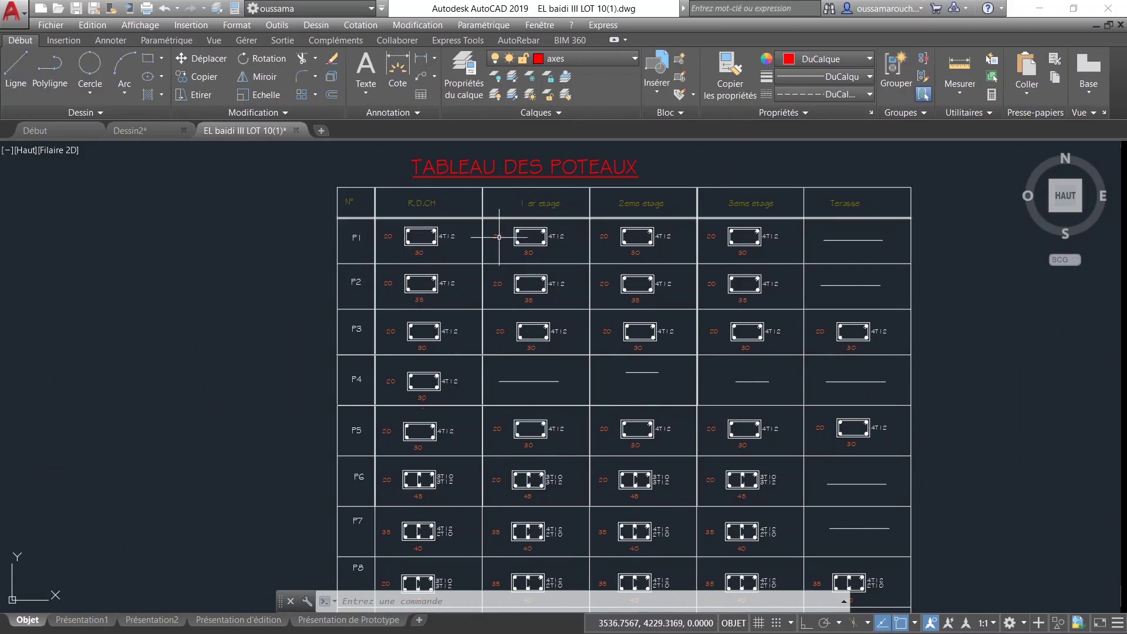
{"action": "scroll", "coordinate": [530, 238], "scroll_direction": "up", "scroll_amount": 3}
{"action": "middle_click_drag", "start_coordinate": [354, 241], "coordinate": [499, 282]}
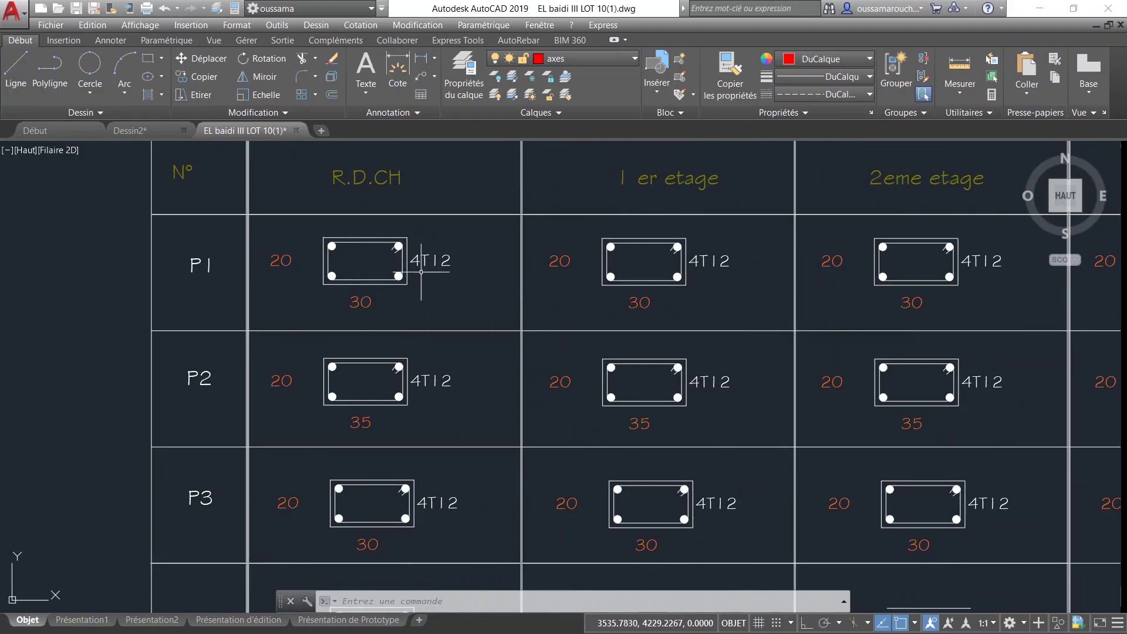
{"action": "scroll", "coordinate": [615, 348], "scroll_direction": "down", "scroll_amount": 5}
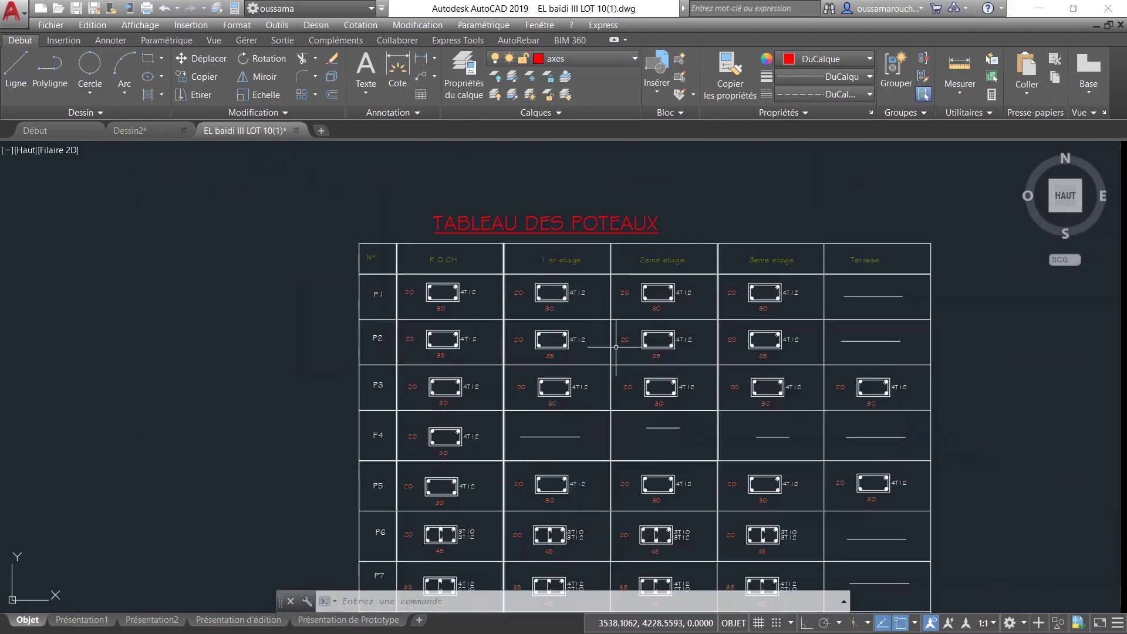
{"action": "scroll", "coordinate": [615, 347], "scroll_direction": "down", "scroll_amount": 5}
{"action": "scroll", "coordinate": [694, 409], "scroll_direction": "up", "scroll_amount": 3}
{"action": "middle_click_drag", "start_coordinate": [876, 332], "coordinate": [770, 332]}
{"action": "scroll", "coordinate": [771, 332], "scroll_direction": "up", "scroll_amount": 1}
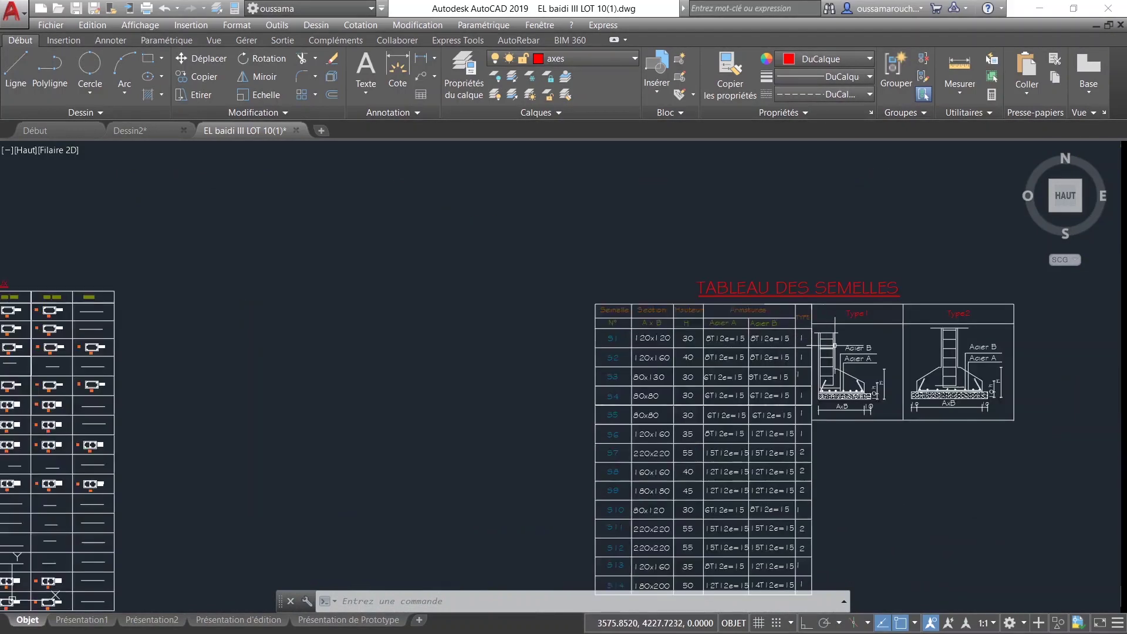
{"action": "scroll", "coordinate": [770, 332], "scroll_direction": "up", "scroll_amount": 3}
{"action": "scroll", "coordinate": [770, 332], "scroll_direction": "up", "scroll_amount": 2}
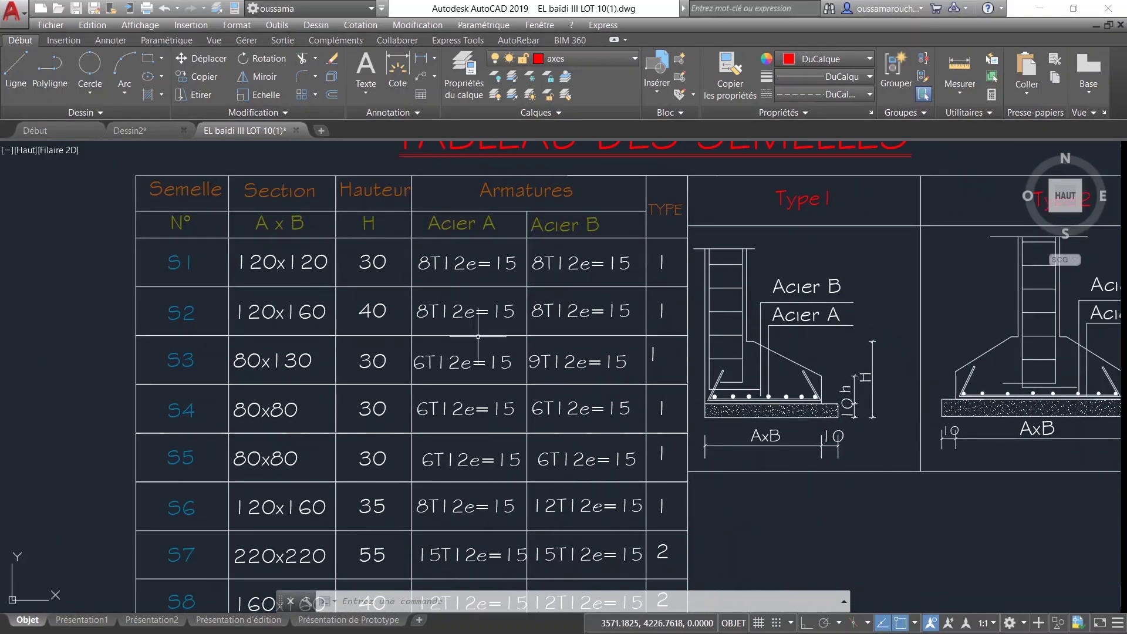
{"action": "scroll", "coordinate": [505, 328], "scroll_direction": "down", "scroll_amount": 2}
{"action": "scroll", "coordinate": [587, 378], "scroll_direction": "down", "scroll_amount": 5}
{"action": "scroll", "coordinate": [718, 396], "scroll_direction": "down", "scroll_amount": 2}
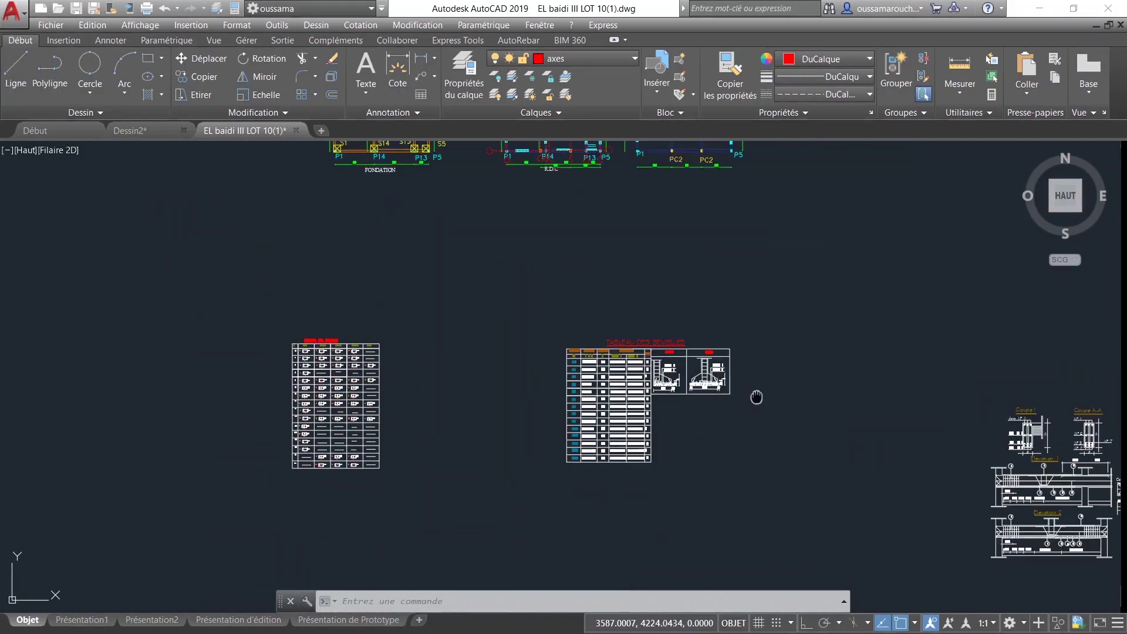
{"action": "middle_click_drag", "start_coordinate": [756, 397], "coordinate": [669, 371]}
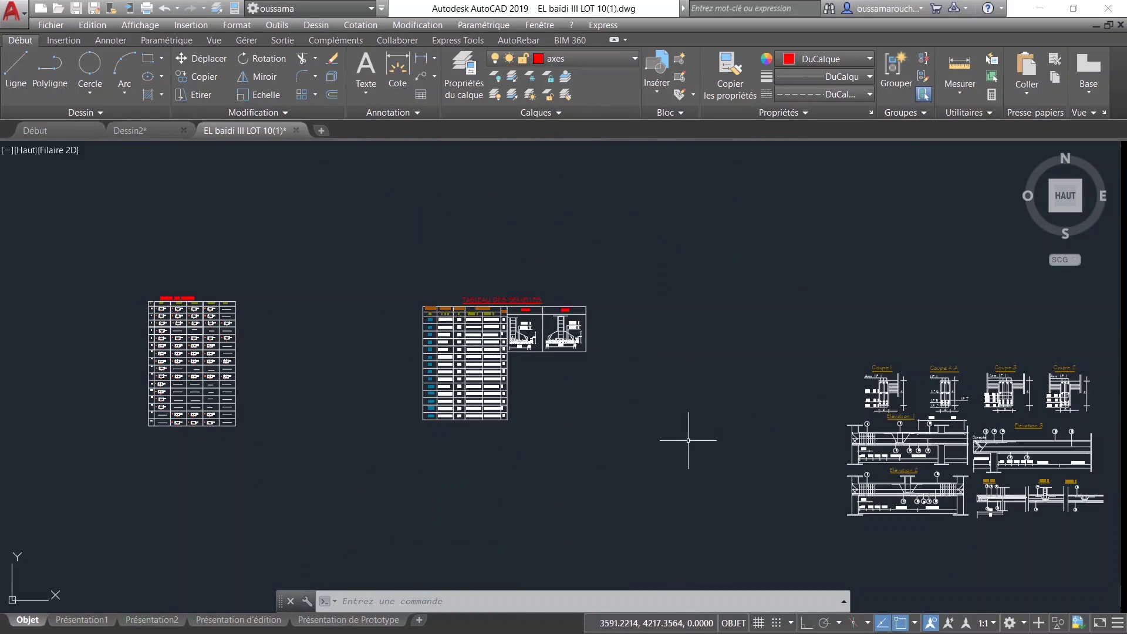
{"action": "middle_click_drag", "start_coordinate": [763, 376], "coordinate": [562, 335]}
{"action": "scroll", "coordinate": [699, 445], "scroll_direction": "up", "scroll_amount": 6}
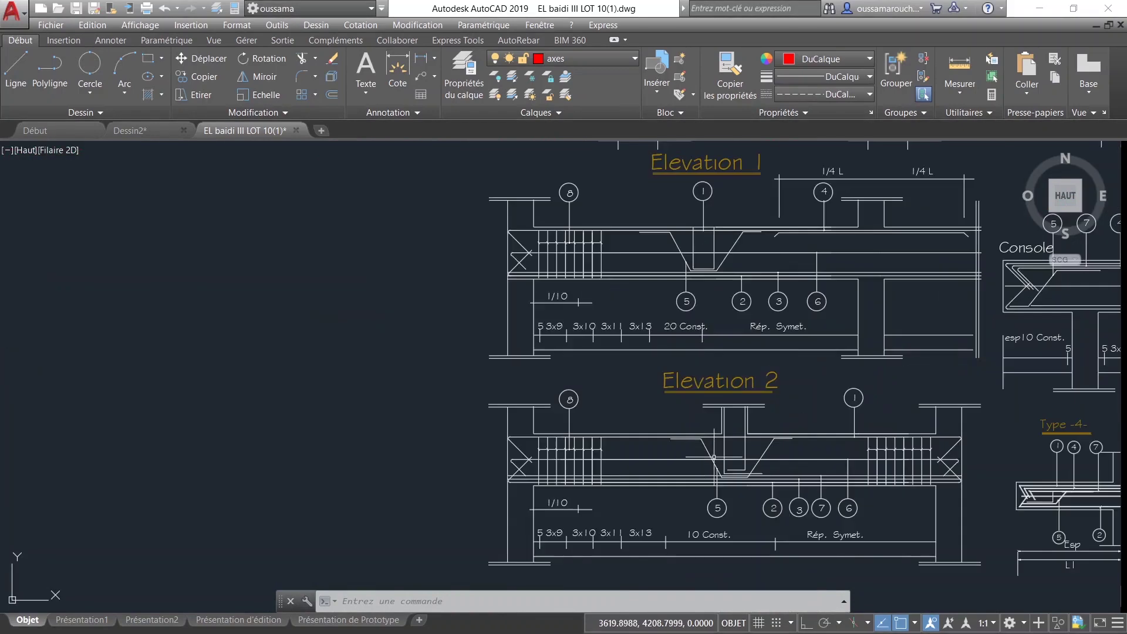
{"action": "middle_click_drag", "start_coordinate": [843, 514], "coordinate": [424, 403]}
{"action": "scroll", "coordinate": [844, 379], "scroll_direction": "down", "scroll_amount": 3}
{"action": "scroll", "coordinate": [843, 379], "scroll_direction": "down", "scroll_amount": 3}
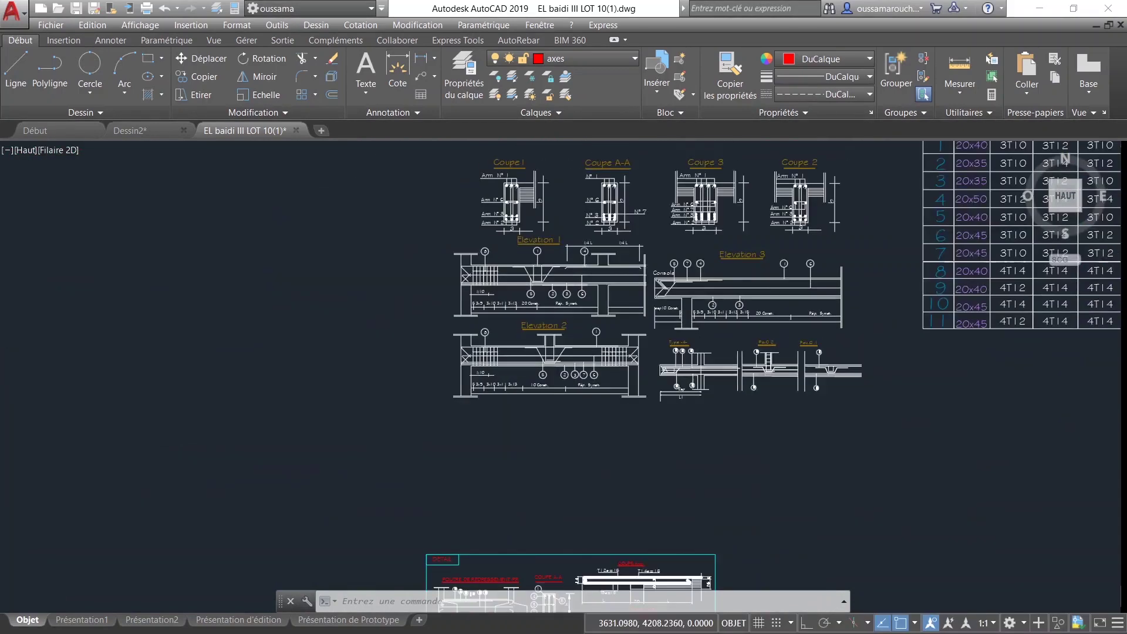
{"action": "scroll", "coordinate": [844, 380], "scroll_direction": "down", "scroll_amount": 3}
{"action": "scroll", "coordinate": [815, 416], "scroll_direction": "up", "scroll_amount": 2}
{"action": "scroll", "coordinate": [814, 415], "scroll_direction": "up", "scroll_amount": 3}
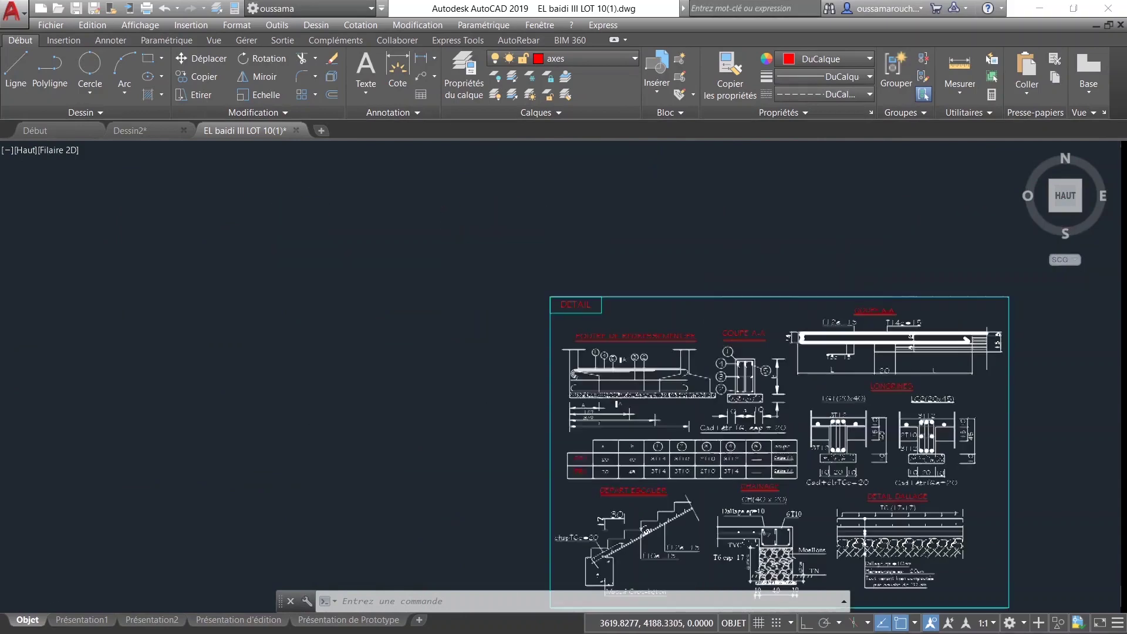
{"action": "scroll", "coordinate": [740, 399], "scroll_direction": "up", "scroll_amount": 4}
{"action": "middle_click_drag", "start_coordinate": [740, 399], "coordinate": [646, 257]}
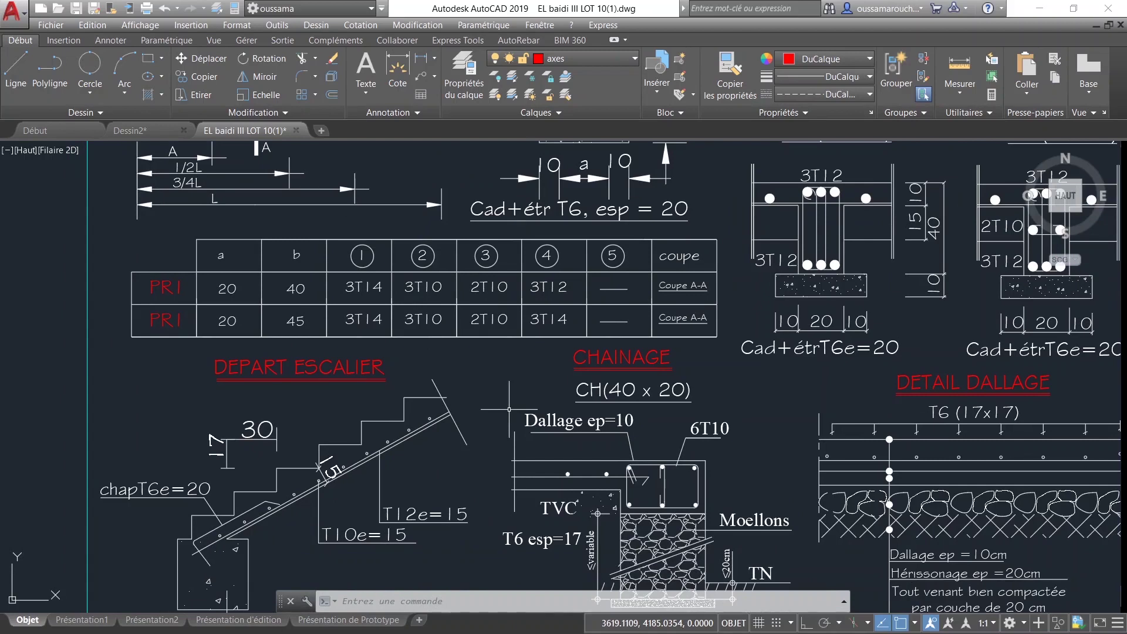
{"action": "scroll", "coordinate": [509, 409], "scroll_direction": "down", "scroll_amount": 3}
{"action": "scroll", "coordinate": [508, 409], "scroll_direction": "down", "scroll_amount": 1}
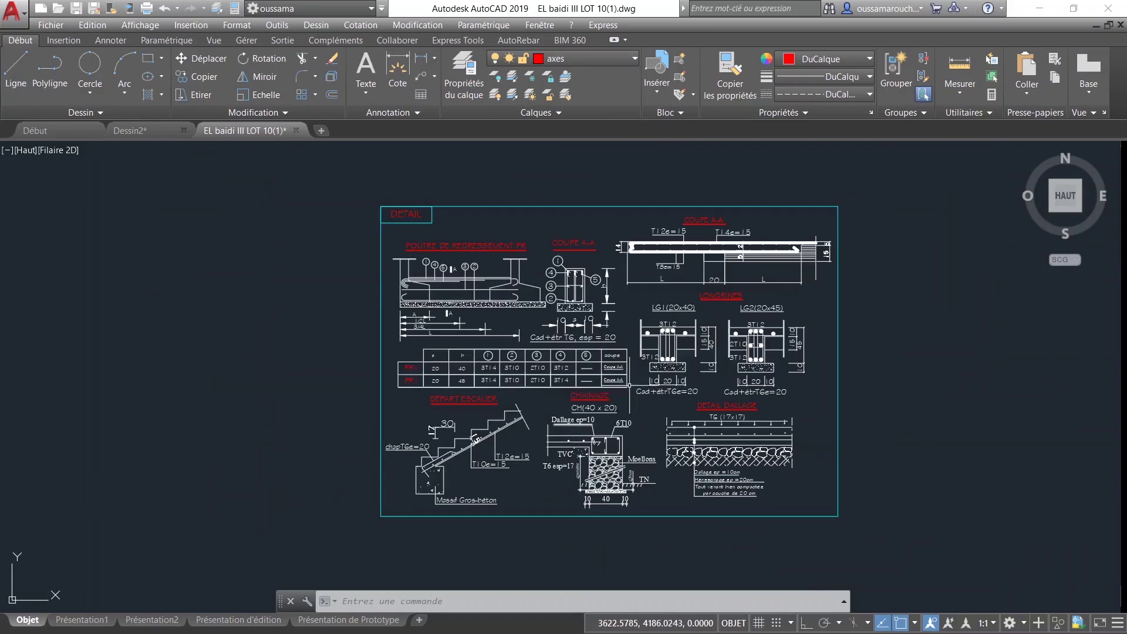
{"action": "scroll", "coordinate": [579, 329], "scroll_direction": "down", "scroll_amount": 2}
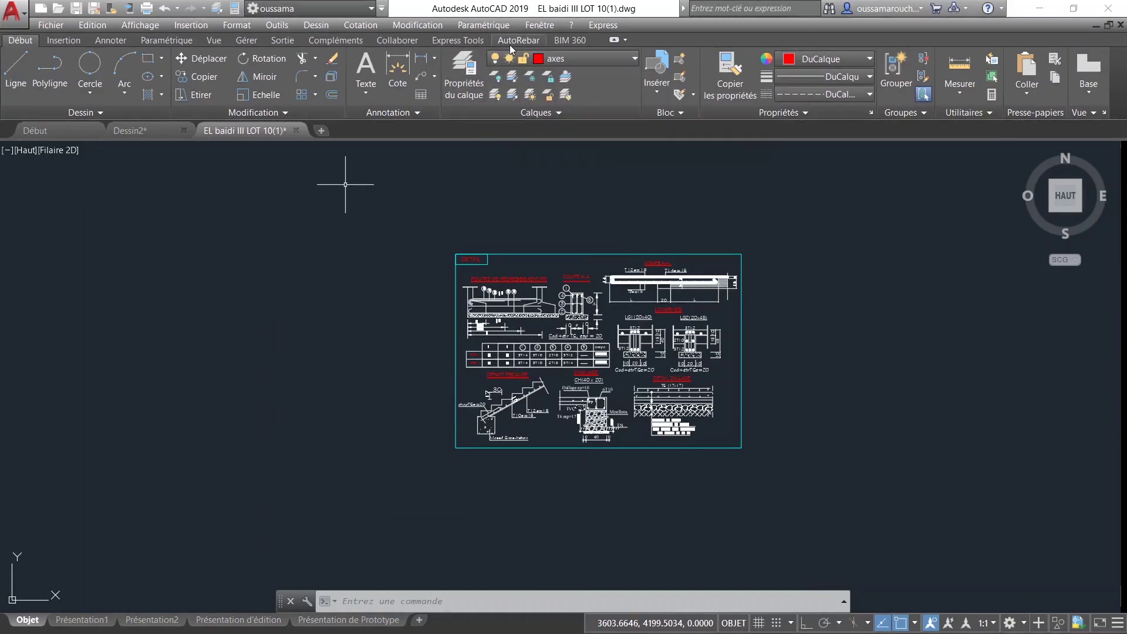
Step: Show the AutoRebar tab, then pan back to the FONDATION, R.D.C and ETAGES COURANT plans
{"action": "left_click", "coordinate": [518, 40]}
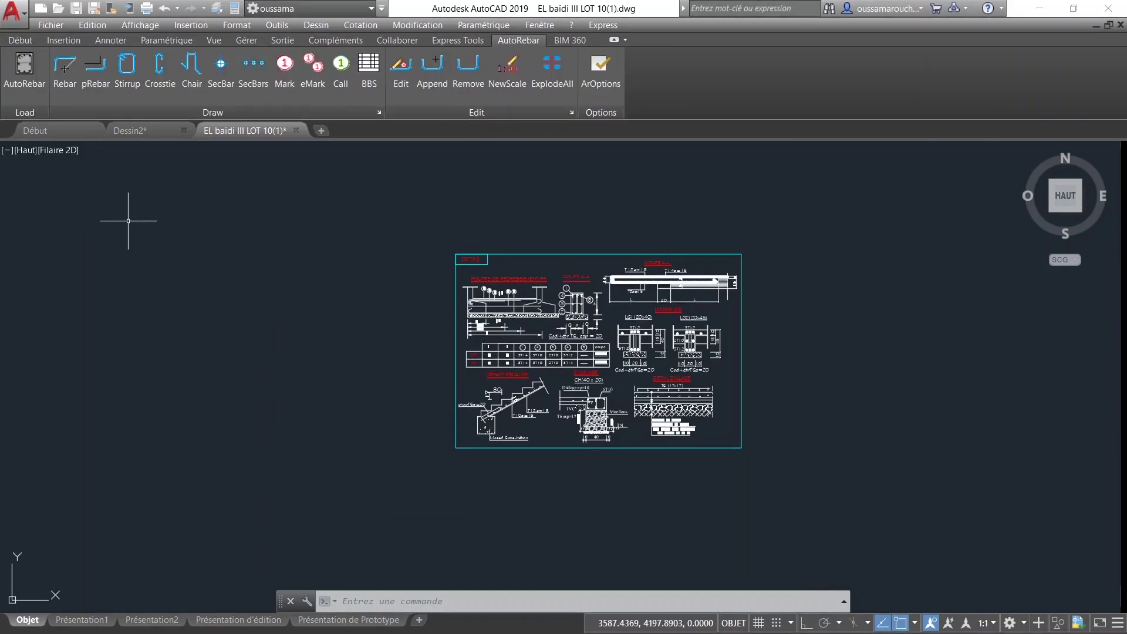
{"action": "scroll", "coordinate": [128, 220], "scroll_direction": "down", "scroll_amount": 5}
{"action": "middle_click_drag", "start_coordinate": [176, 264], "coordinate": [348, 458]}
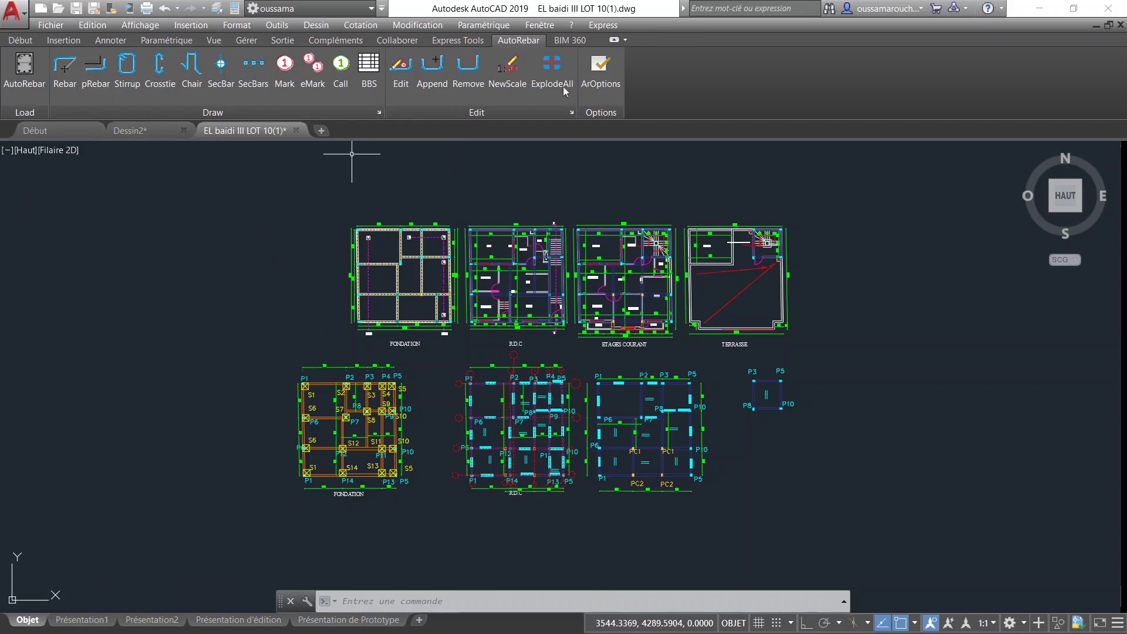
{"action": "scroll", "coordinate": [458, 416], "scroll_direction": "down", "scroll_amount": 2}
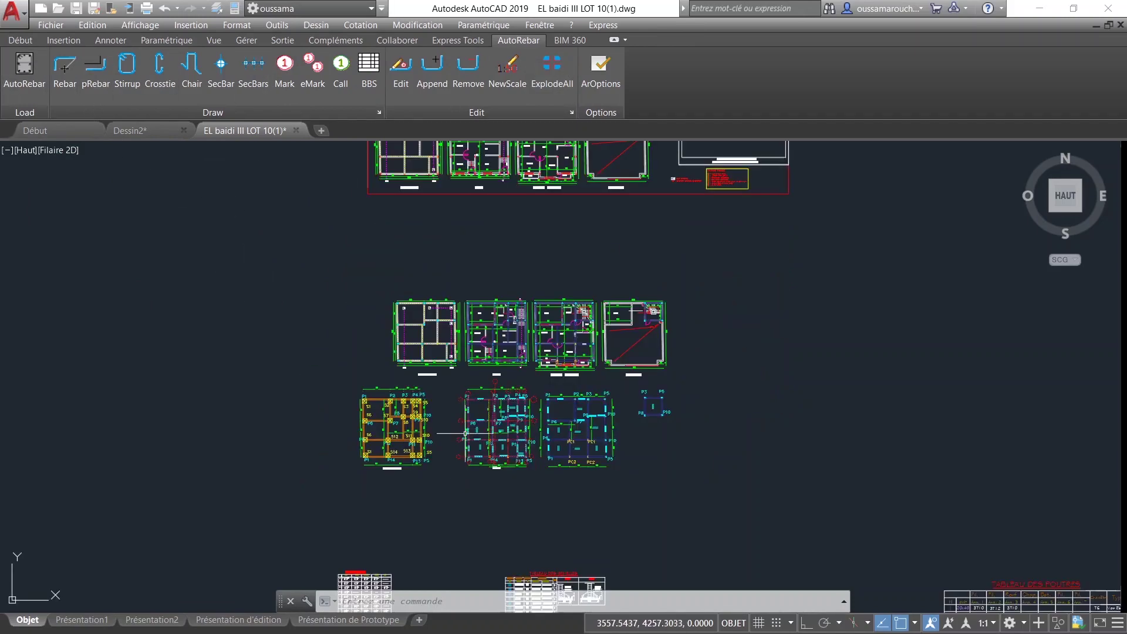
{"action": "scroll", "coordinate": [470, 428], "scroll_direction": "down", "scroll_amount": 3}
{"action": "scroll", "coordinate": [497, 456], "scroll_direction": "up", "scroll_amount": 7}
{"action": "scroll", "coordinate": [508, 442], "scroll_direction": "up", "scroll_amount": 5}
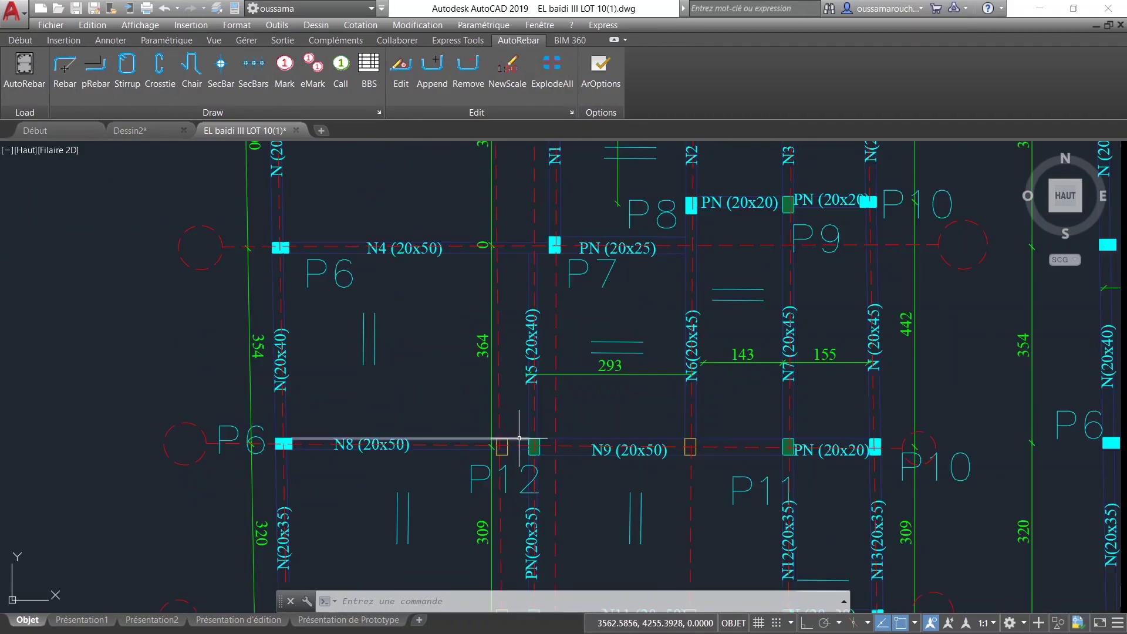
{"action": "scroll", "coordinate": [582, 440], "scroll_direction": "down", "scroll_amount": 4}
{"action": "middle_click_drag", "start_coordinate": [576, 444], "coordinate": [569, 421]}
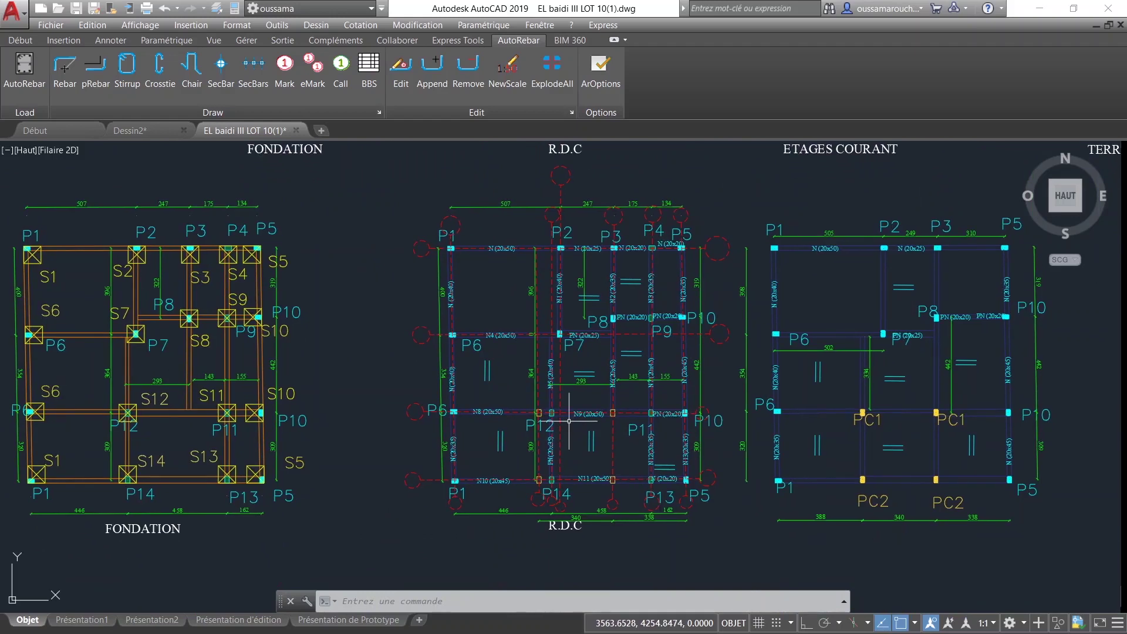
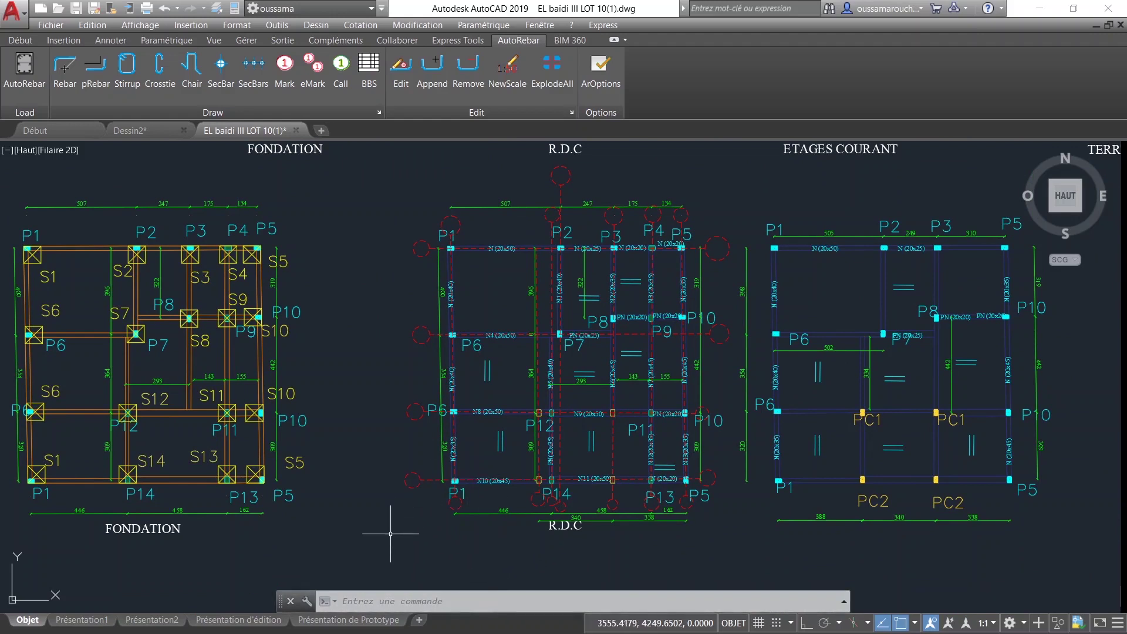
Step: Add a new layout and rename it rdc
{"action": "left_click", "coordinate": [420, 621]}
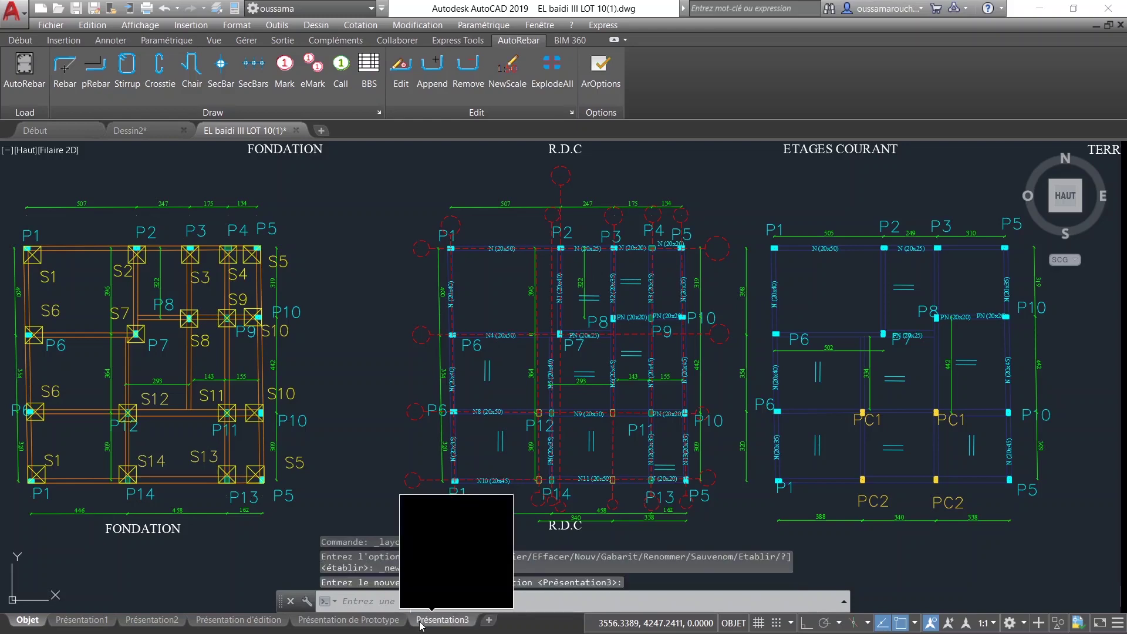
{"action": "left_click", "coordinate": [423, 622]}
{"action": "right_click", "coordinate": [433, 624]}
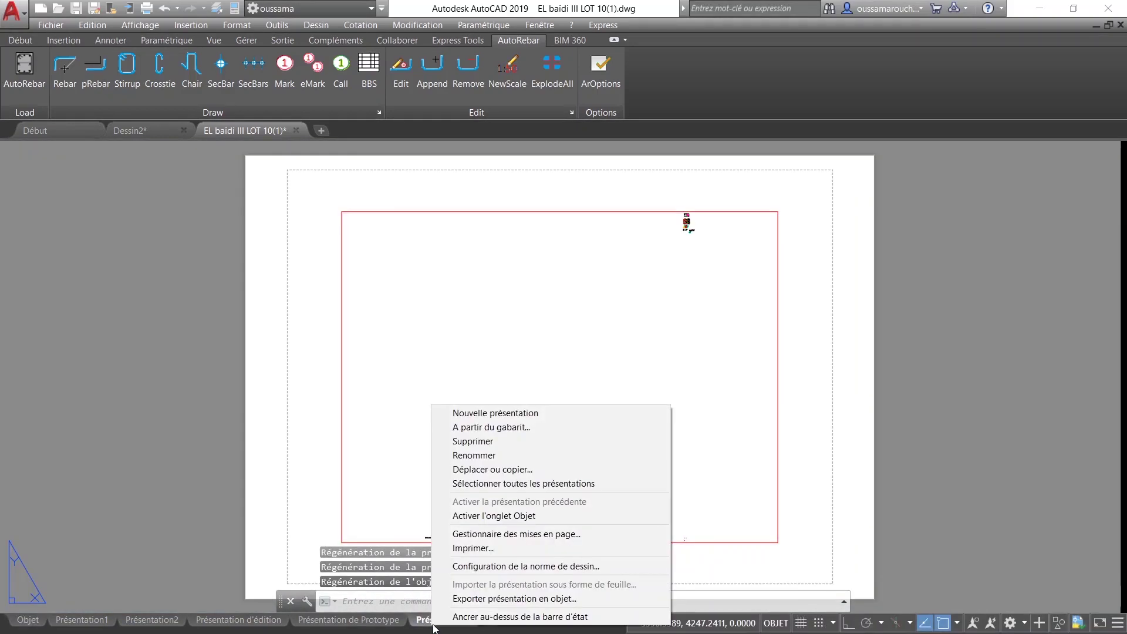
{"action": "left_click", "coordinate": [512, 457]}
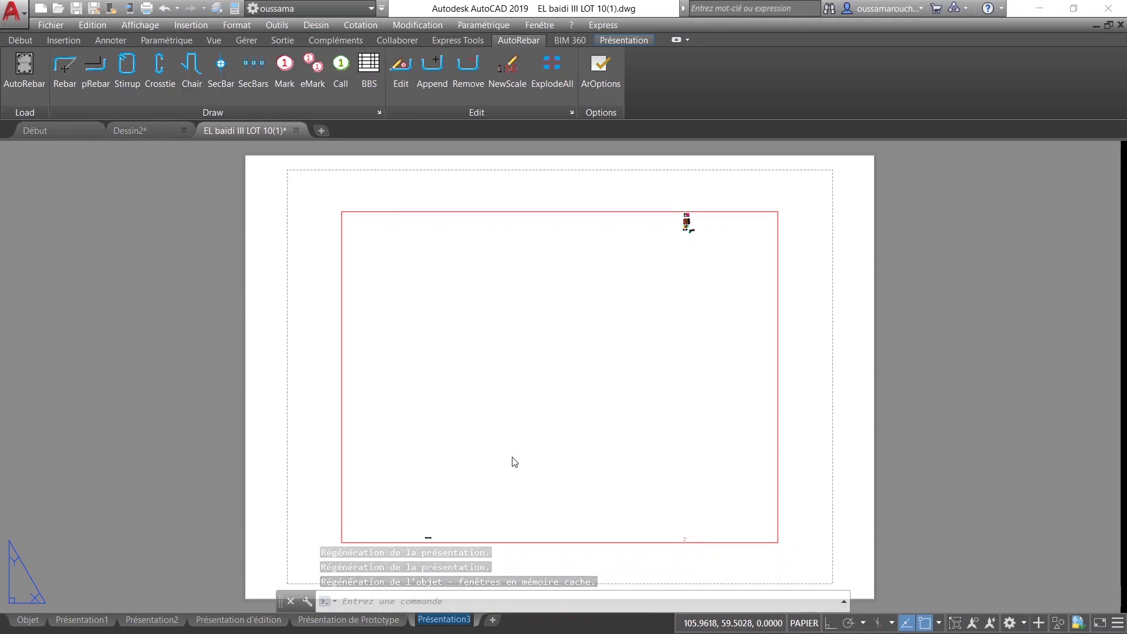
{"action": "type", "text": "rdc"}
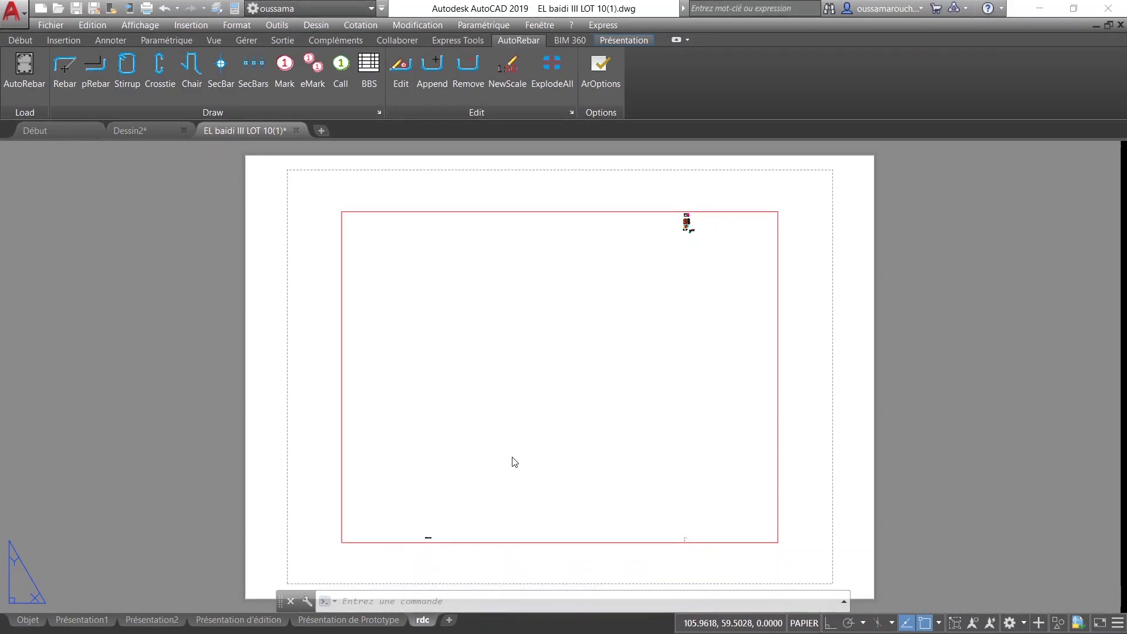
Step: Erase the default viewport from the rdc layout sheet
{"action": "left_click", "coordinate": [781, 222]}
{"action": "key", "text": "Escape"}
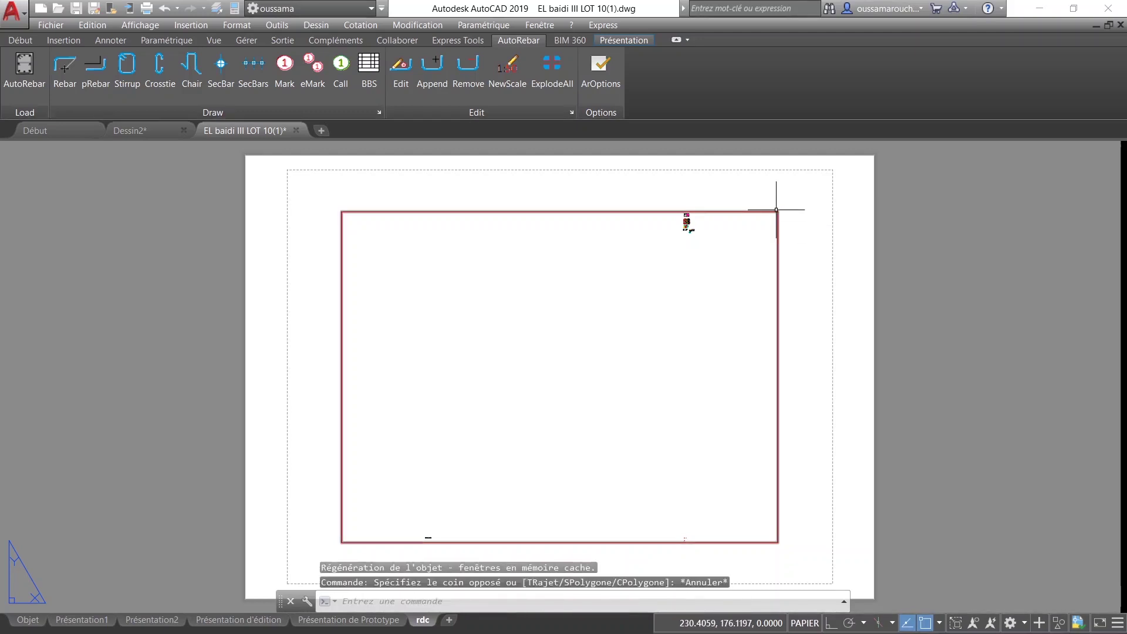
{"action": "left_click", "coordinate": [777, 211]}
{"action": "key", "text": "Delete"}
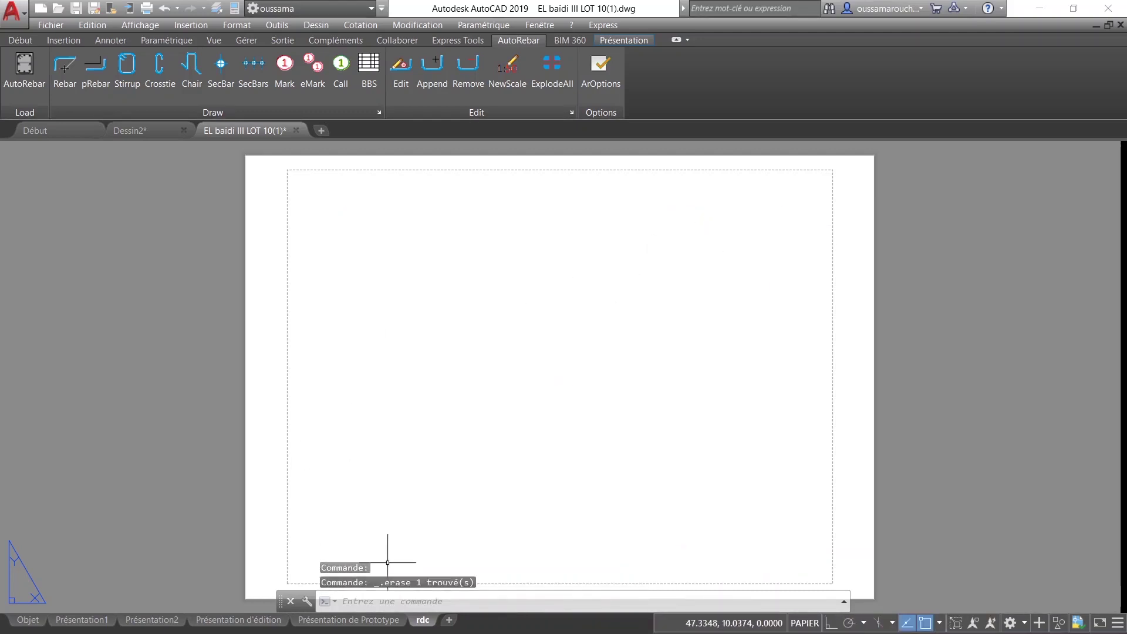
{"action": "right_click", "coordinate": [420, 623]}
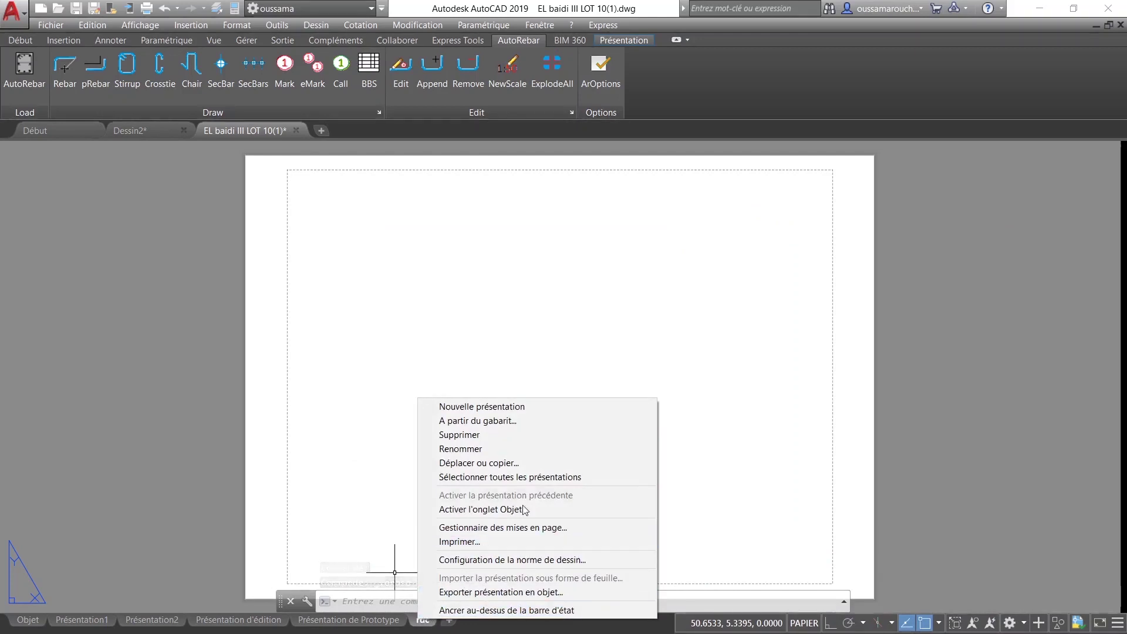
{"action": "left_click", "coordinate": [581, 527]}
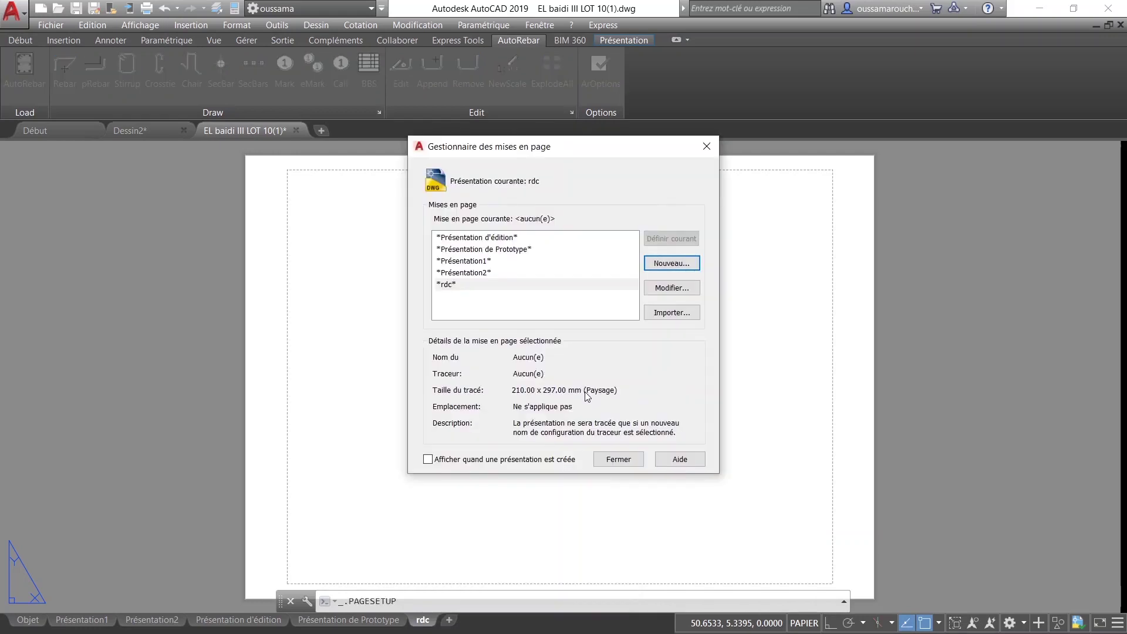
{"action": "left_click", "coordinate": [678, 292]}
{"action": "left_click", "coordinate": [461, 212]}
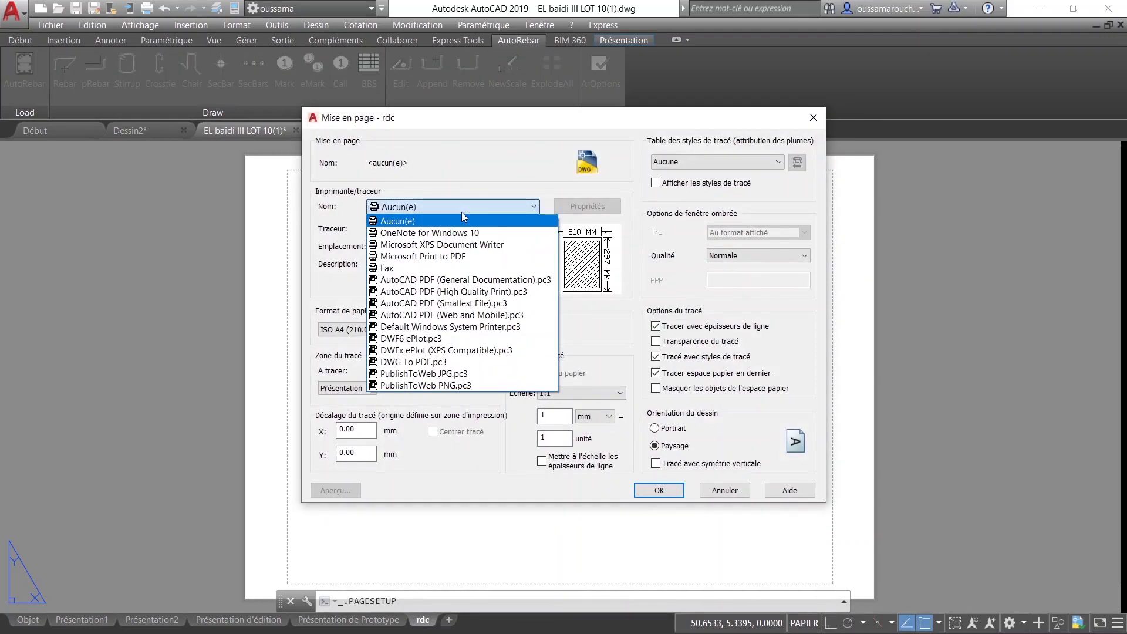
{"action": "left_click", "coordinate": [468, 284]}
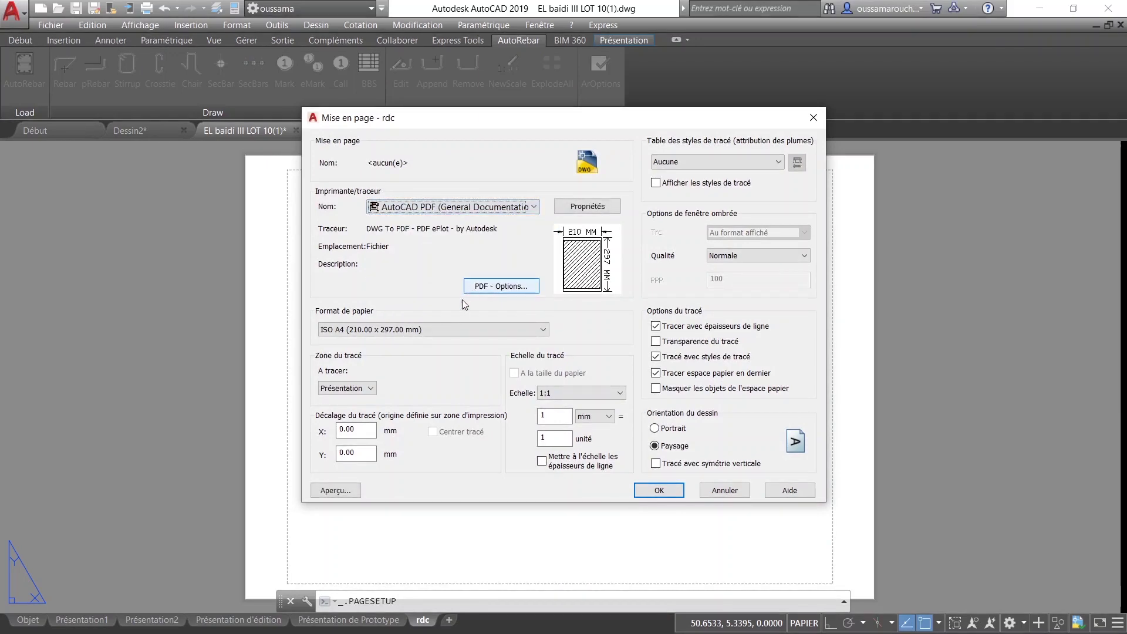
{"action": "left_click", "coordinate": [411, 329]}
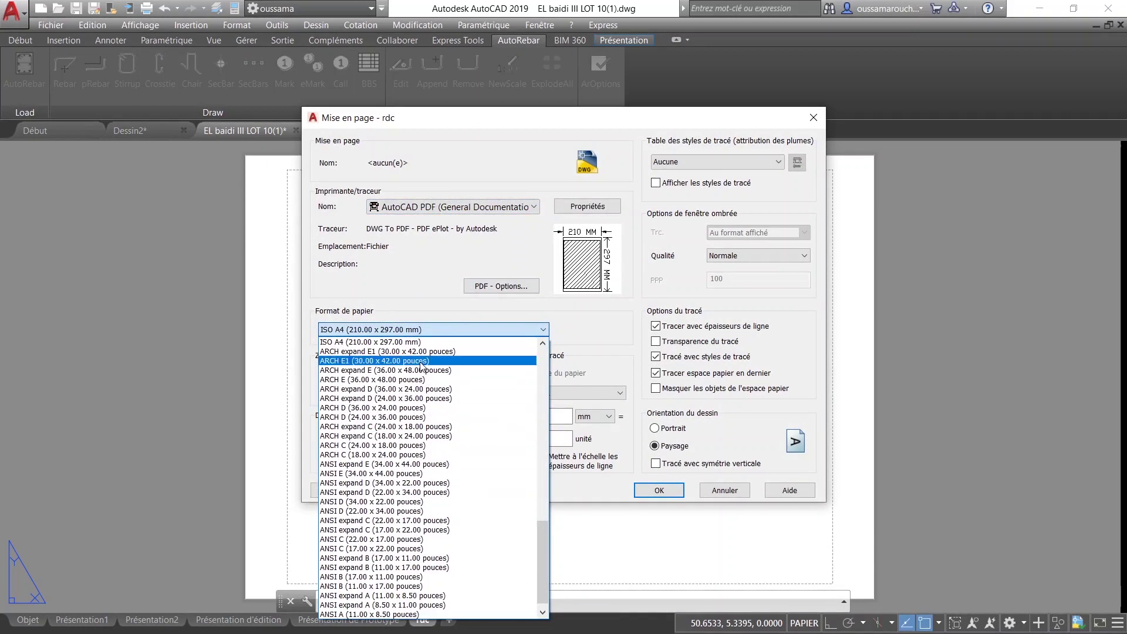
{"action": "left_click", "coordinate": [418, 342]}
{"action": "left_click", "coordinate": [719, 496]}
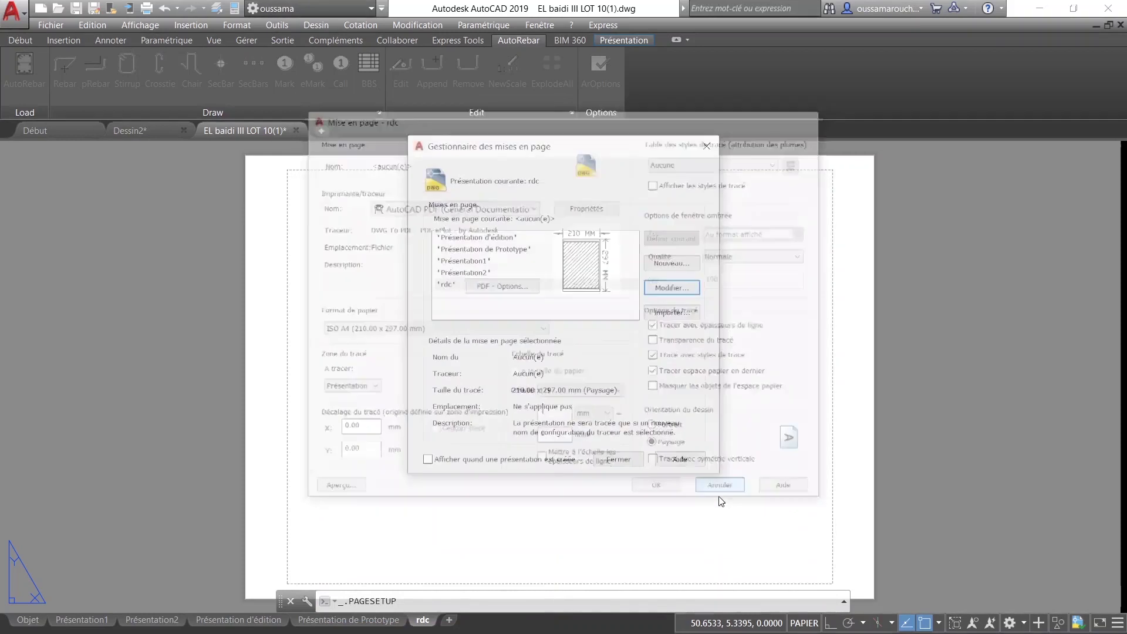
{"action": "left_click", "coordinate": [621, 464]}
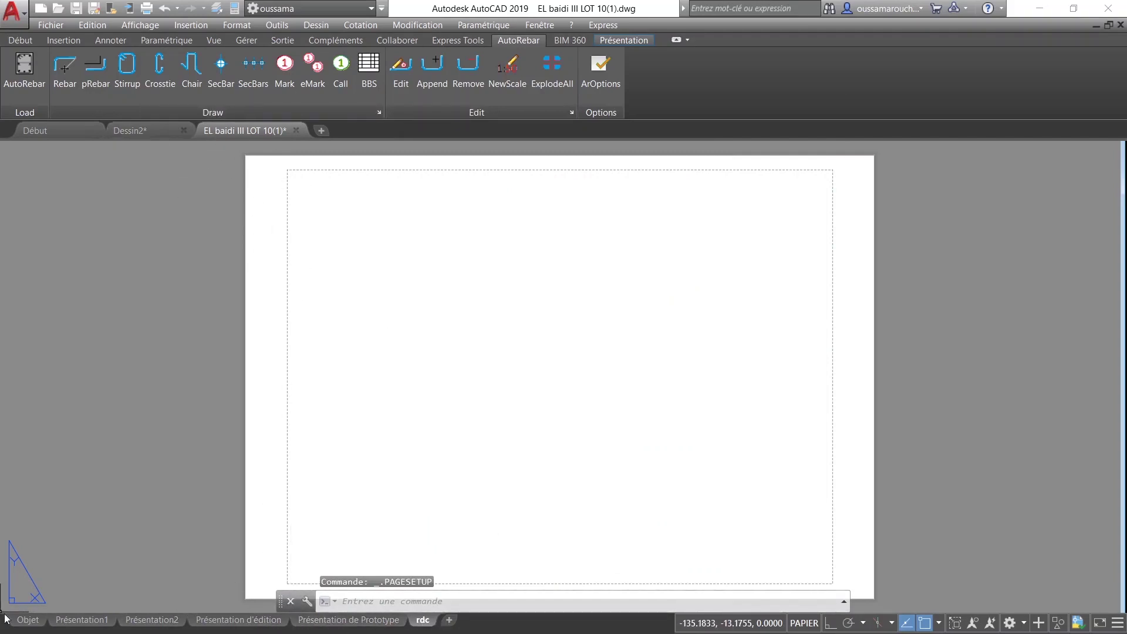
Step: Return to model space and isolate the axes layer by picking a grid line
{"action": "left_click", "coordinate": [28, 620]}
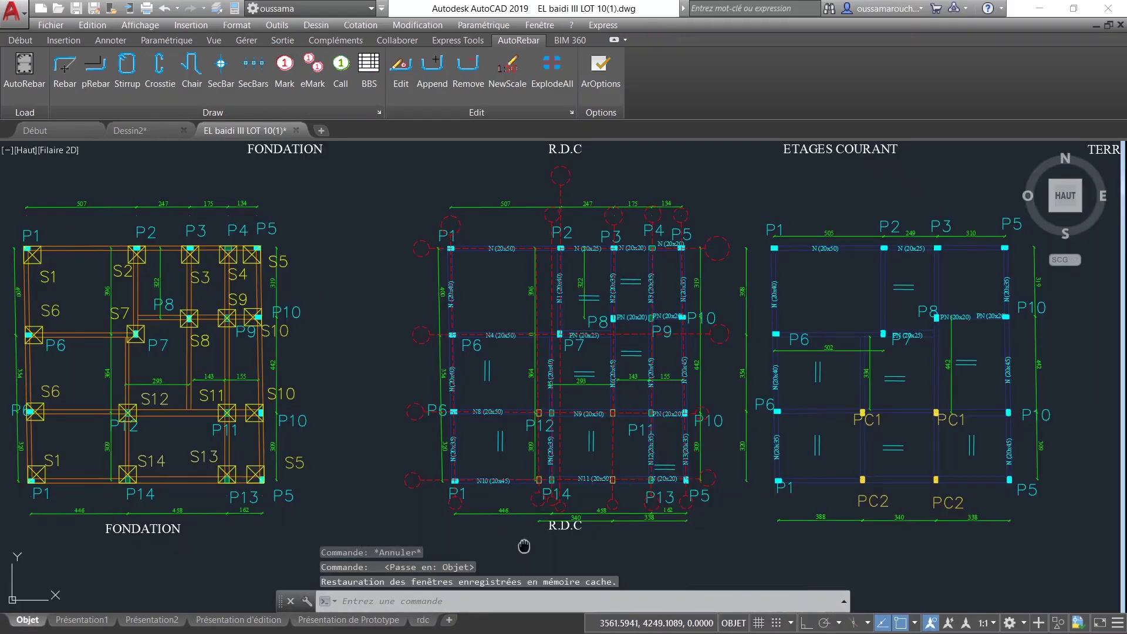
{"action": "middle_click_drag", "start_coordinate": [521, 546], "coordinate": [479, 530]}
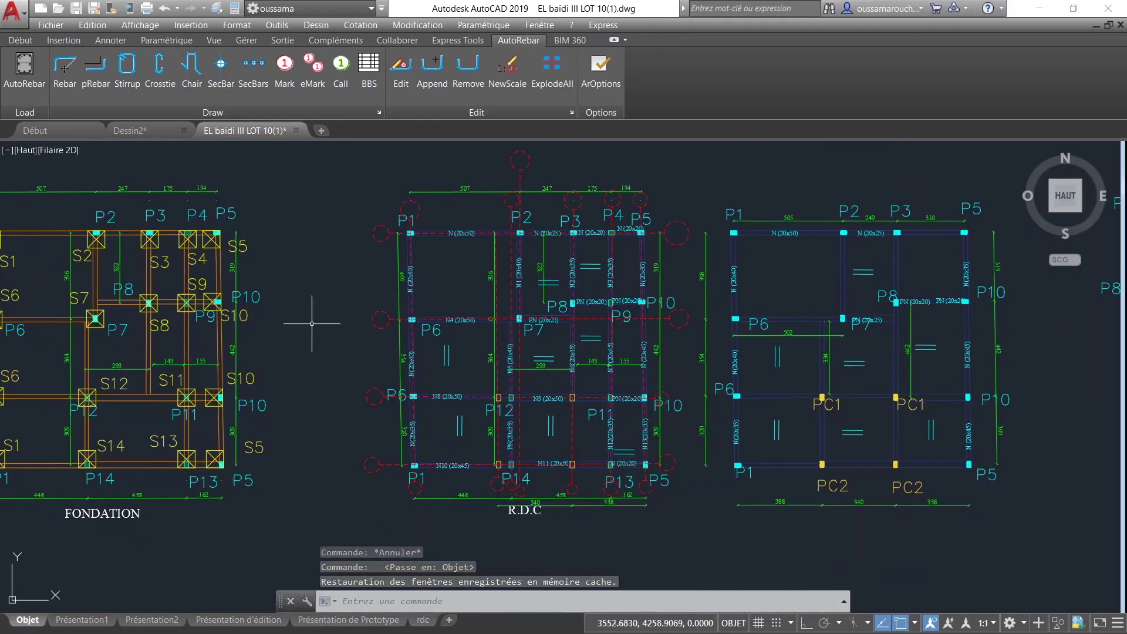
{"action": "left_click", "coordinate": [49, 26]}
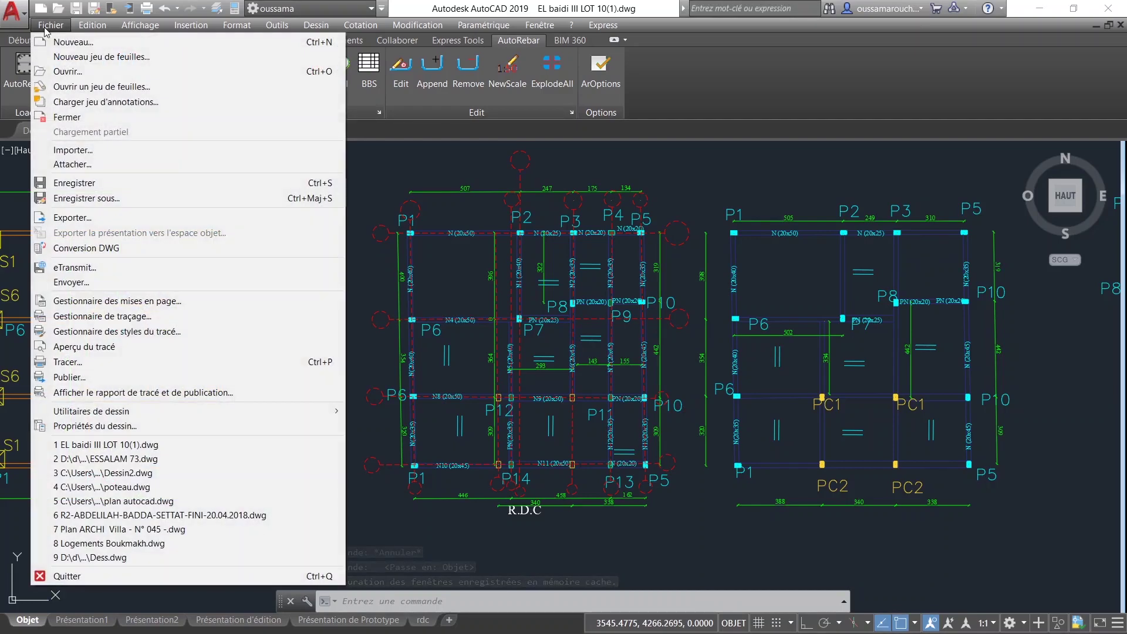
{"action": "left_click", "coordinate": [20, 40]}
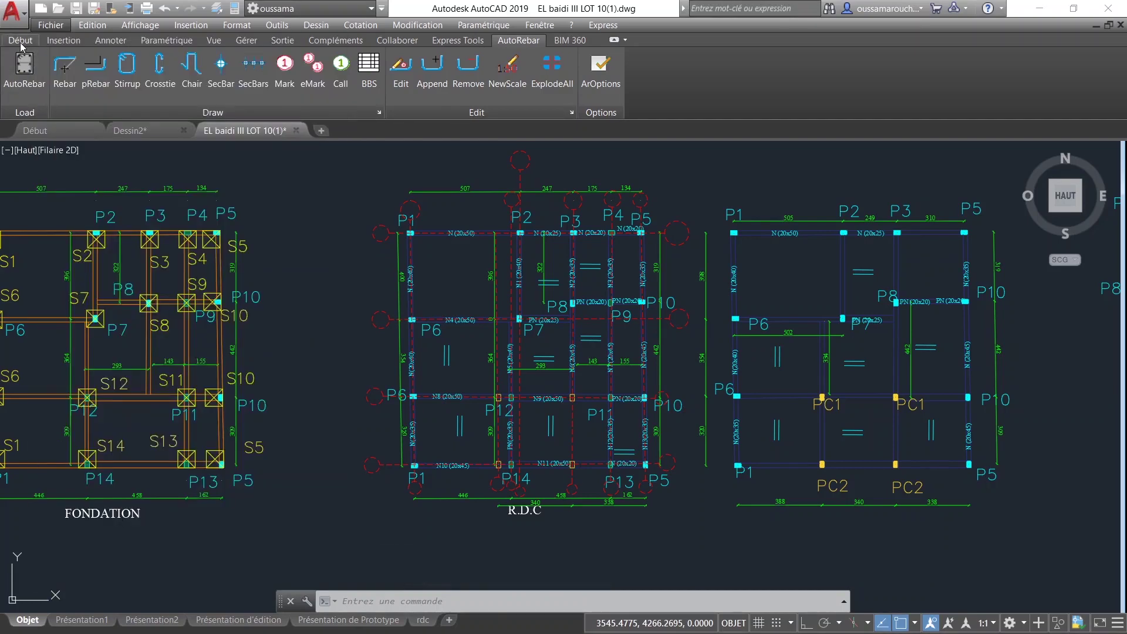
{"action": "scroll", "coordinate": [379, 461], "scroll_direction": "up", "scroll_amount": 2}
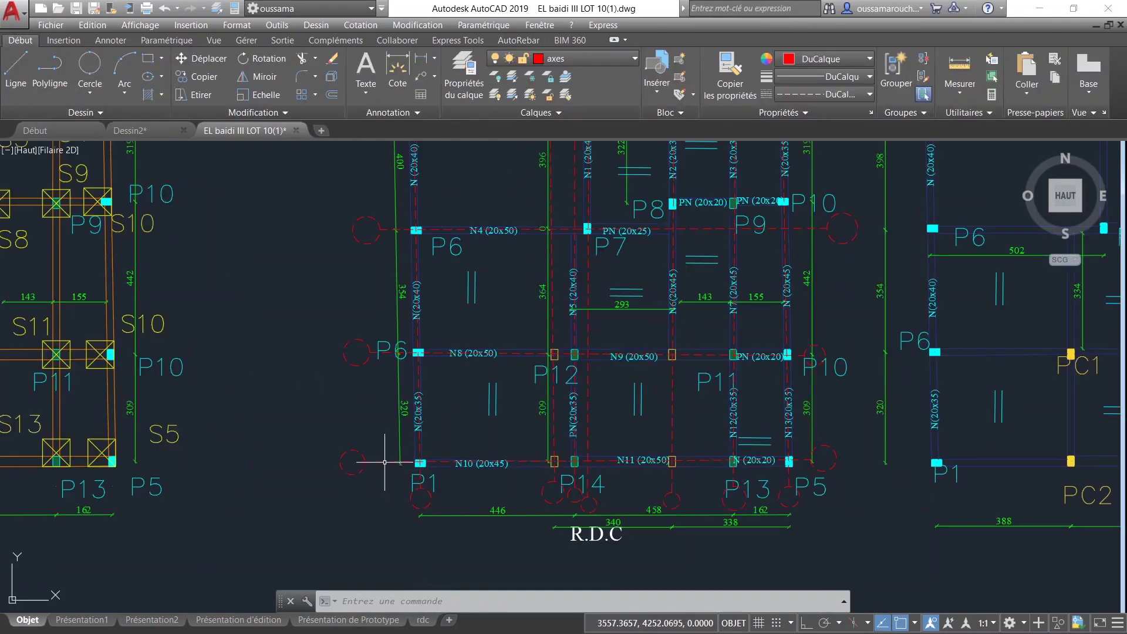
{"action": "key", "text": "Escape"}
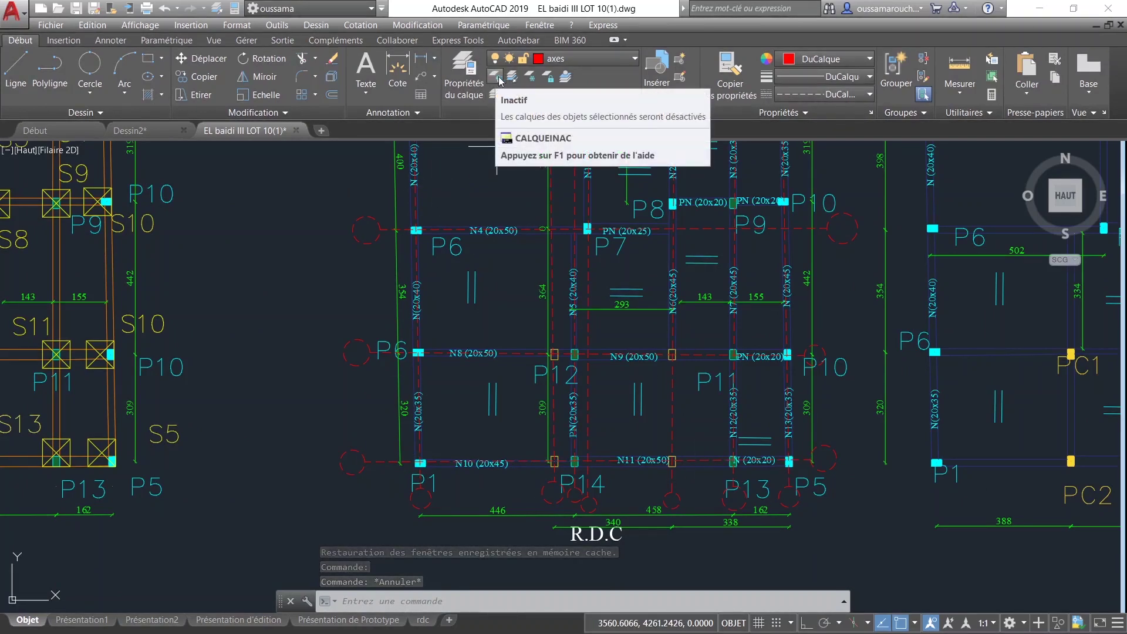
{"action": "left_click", "coordinate": [512, 76]}
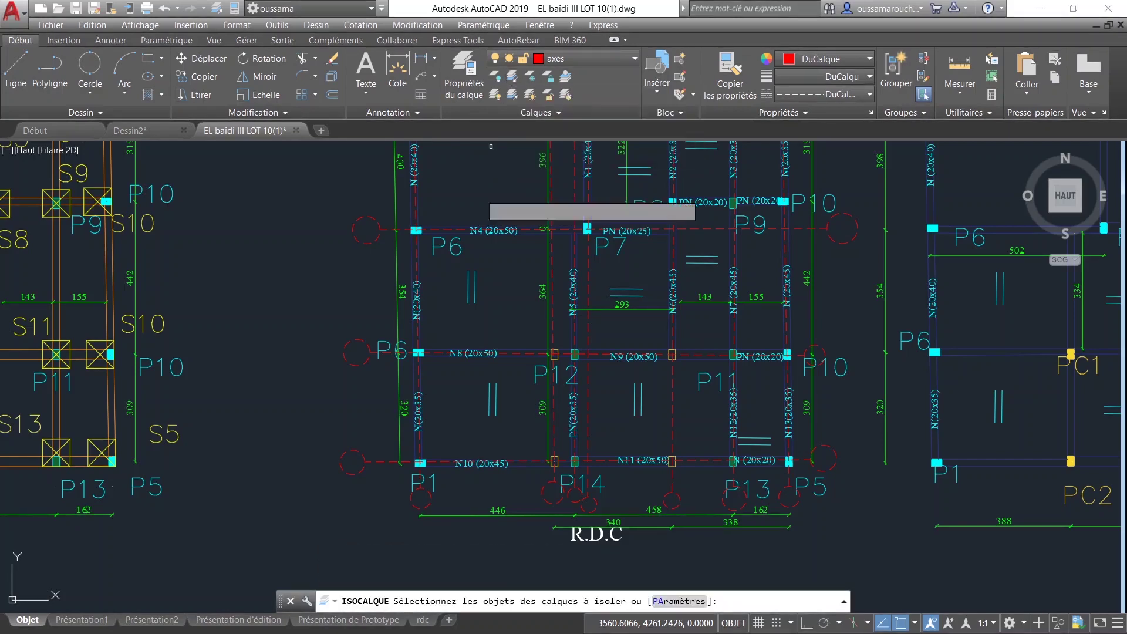
{"action": "left_click", "coordinate": [375, 462]}
{"action": "key", "text": "Return"}
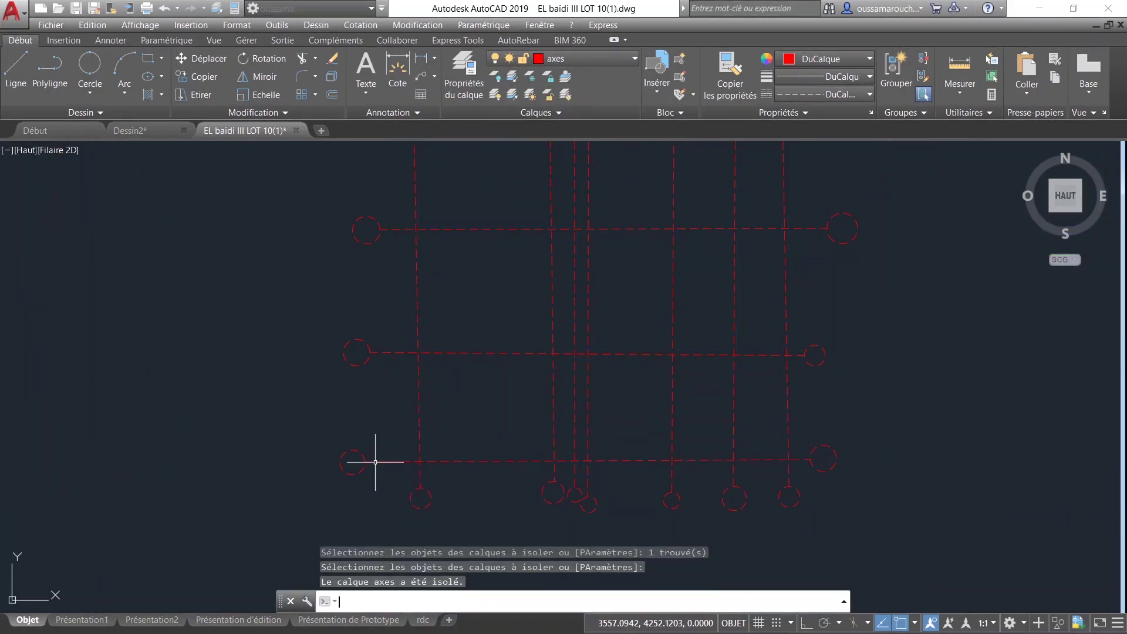
Step: Window-select all 32 axis objects and copy them with Ctrl+C
{"action": "scroll", "coordinate": [470, 411], "scroll_direction": "down", "scroll_amount": 4}
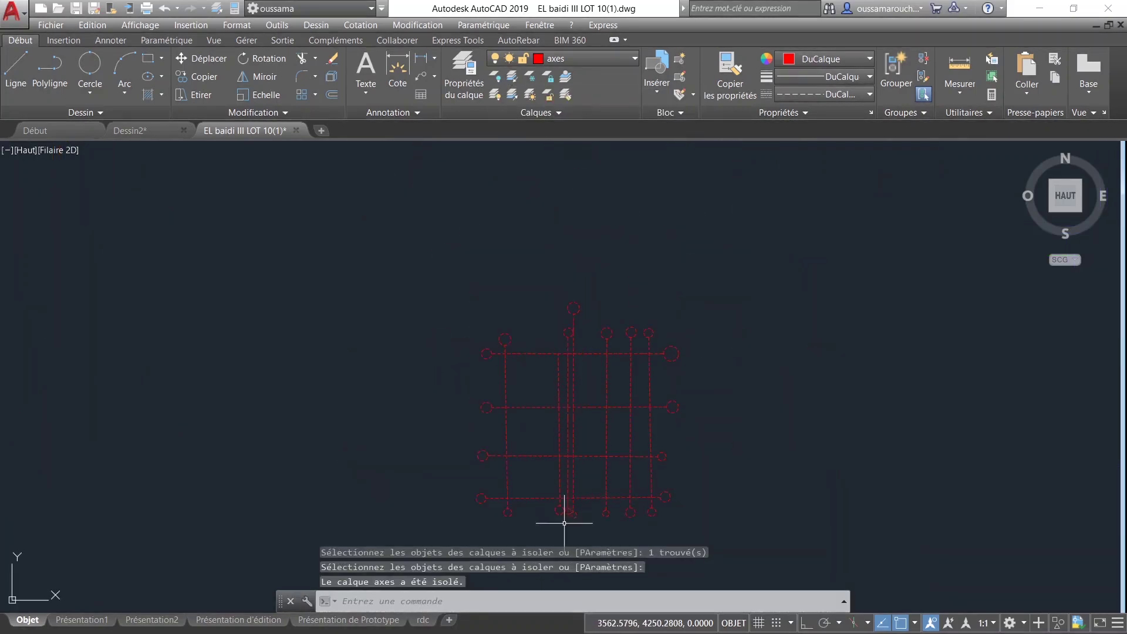
{"action": "left_click", "coordinate": [680, 494]}
{"action": "left_click", "coordinate": [403, 225]}
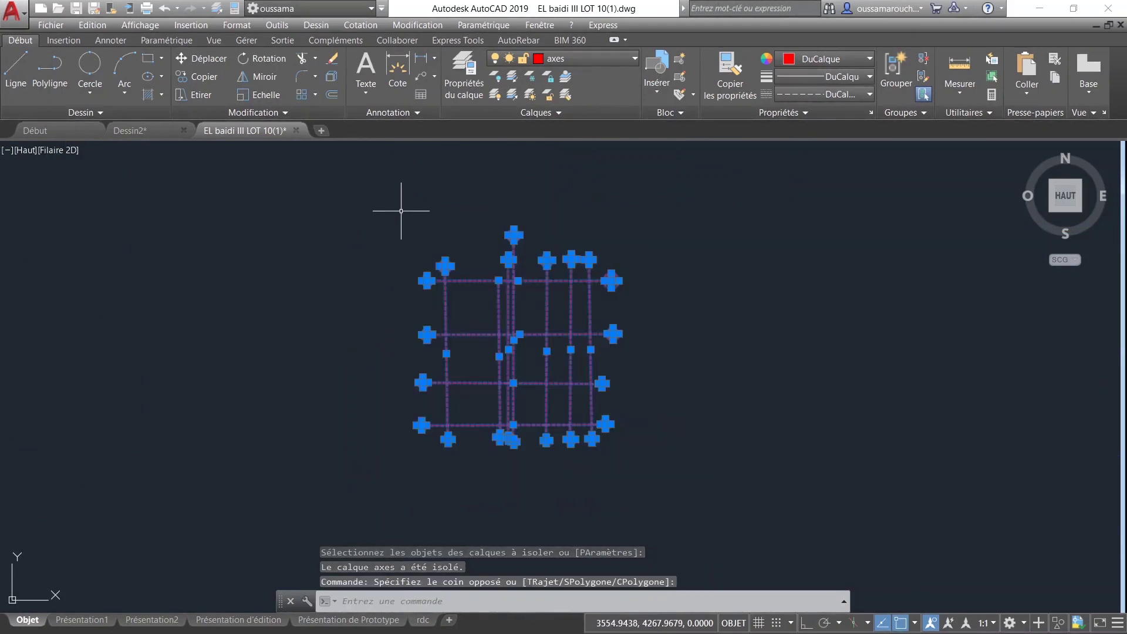
{"action": "key", "text": "ctrl+c"}
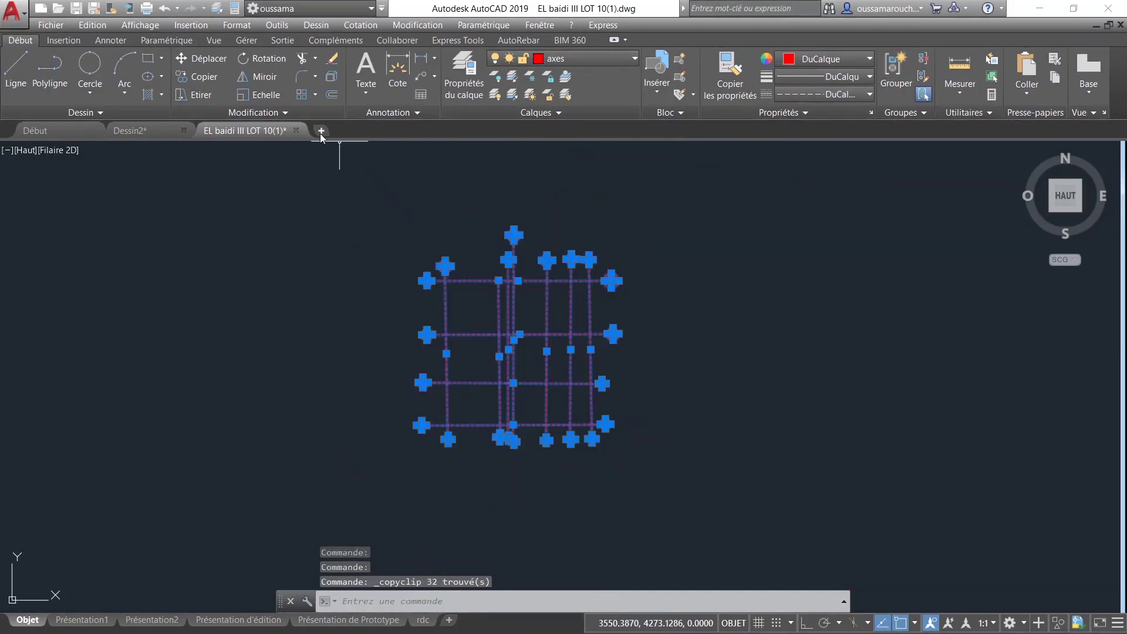
Step: Create a new blank drawing and paste the copied axes into it
{"action": "left_click", "coordinate": [321, 131]}
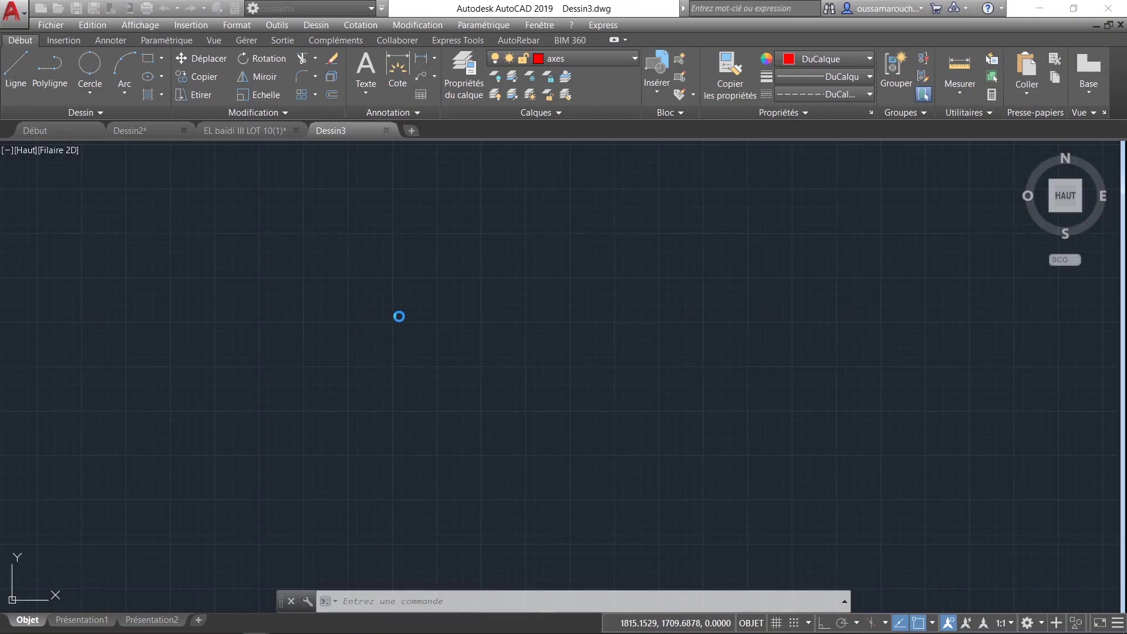
{"action": "left_click", "coordinate": [399, 316]}
{"action": "key", "text": "ctrl+v"}
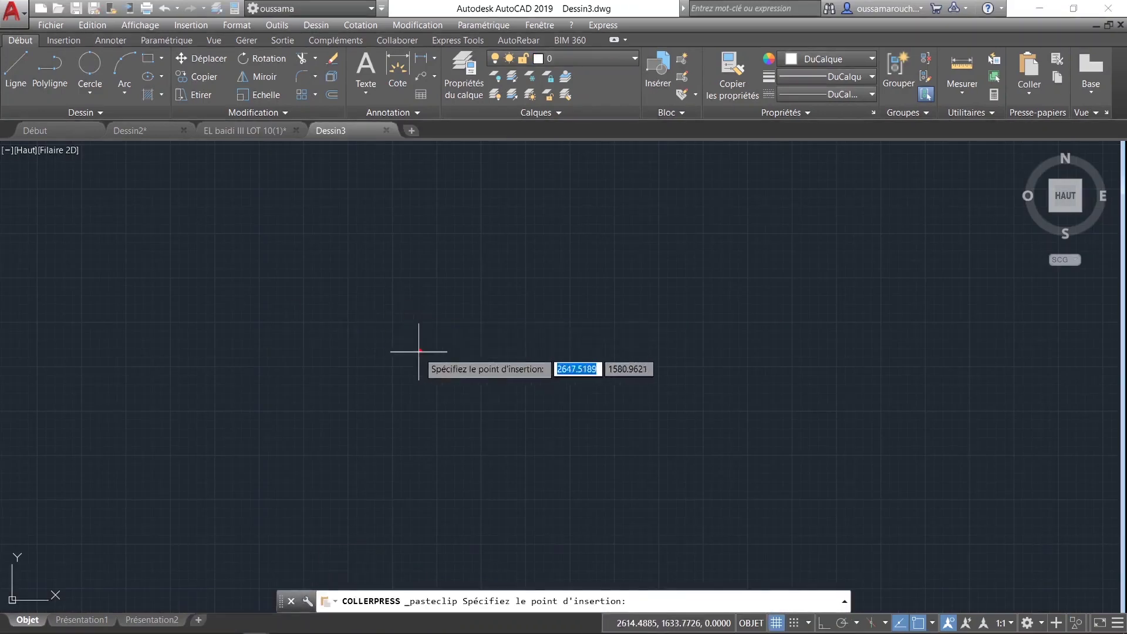
{"action": "left_click", "coordinate": [449, 384]}
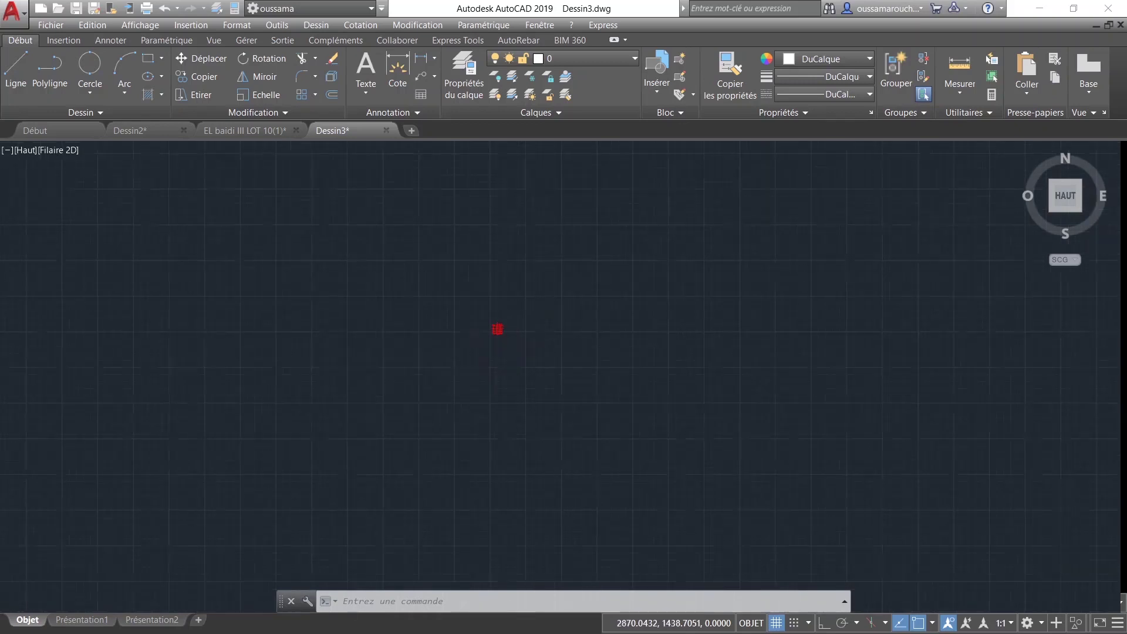
{"action": "scroll", "coordinate": [540, 308], "scroll_direction": "up", "scroll_amount": 5}
{"action": "scroll", "coordinate": [435, 373], "scroll_direction": "up", "scroll_amount": 3}
{"action": "scroll", "coordinate": [405, 340], "scroll_direction": "up", "scroll_amount": 4}
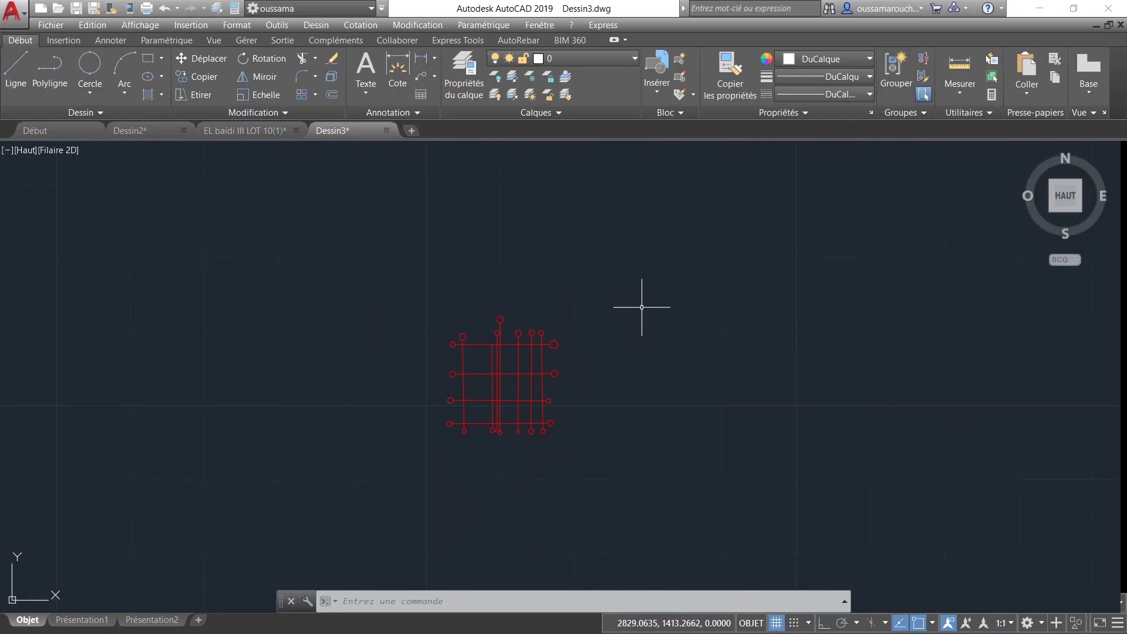
Step: Move the pasted axis grid from its lower-left intersection to 0,0,0
{"action": "left_click", "coordinate": [642, 289]}
{"action": "left_click", "coordinate": [398, 467]}
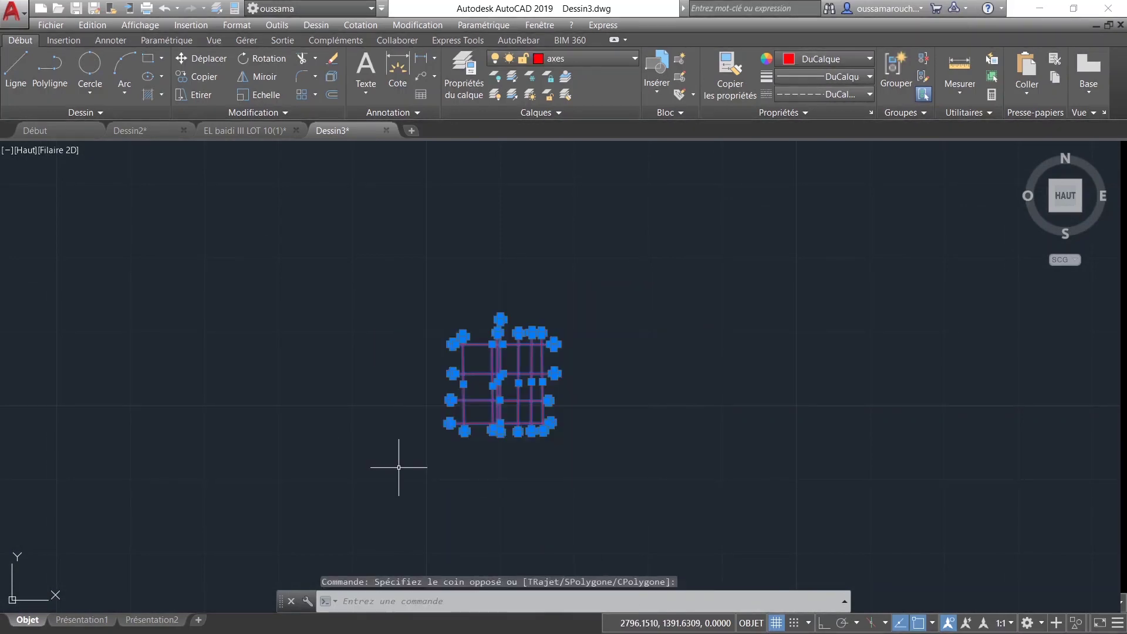
{"action": "left_click", "coordinate": [219, 63]}
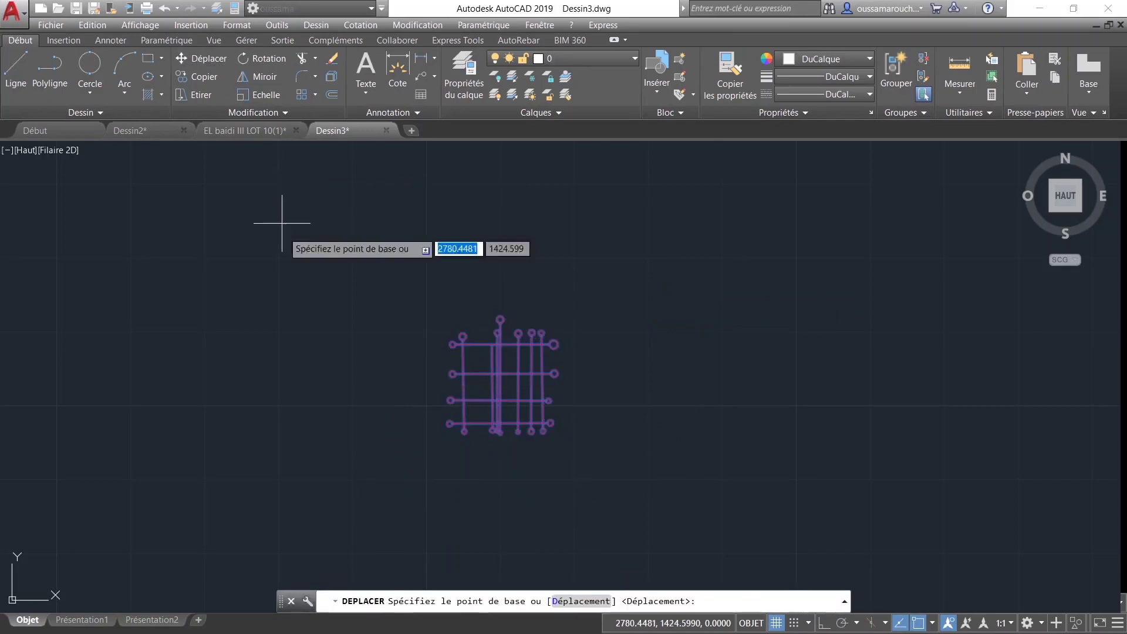
{"action": "scroll", "coordinate": [458, 446], "scroll_direction": "up", "scroll_amount": 5}
{"action": "scroll", "coordinate": [493, 422], "scroll_direction": "up", "scroll_amount": 4}
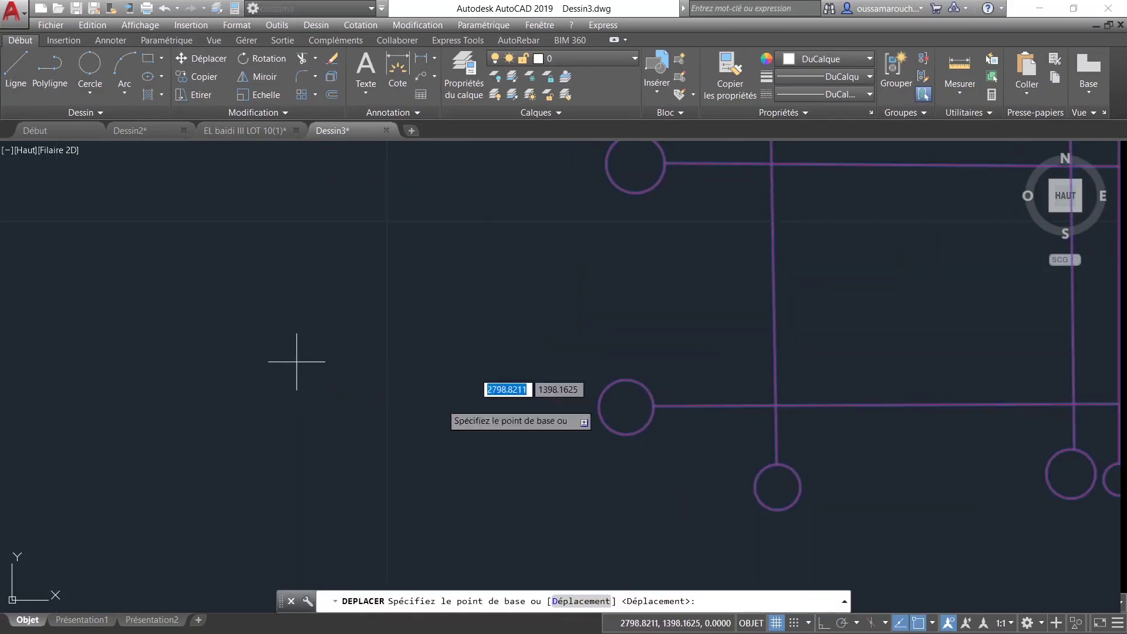
{"action": "middle_click_drag", "start_coordinate": [658, 408], "coordinate": [323, 400]}
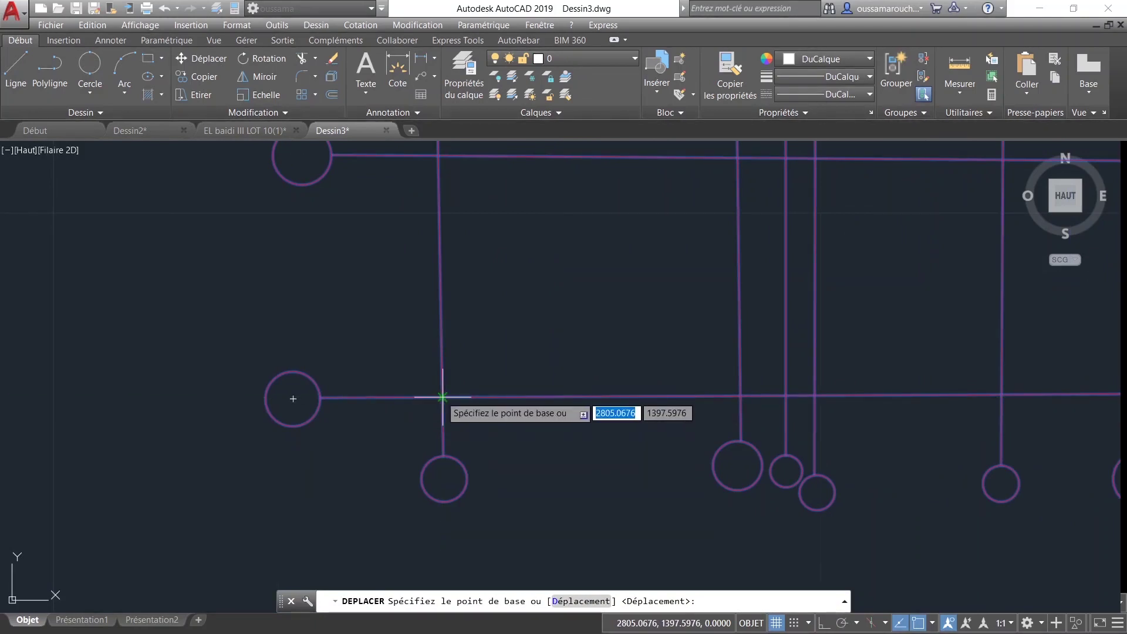
{"action": "left_click", "coordinate": [442, 397]}
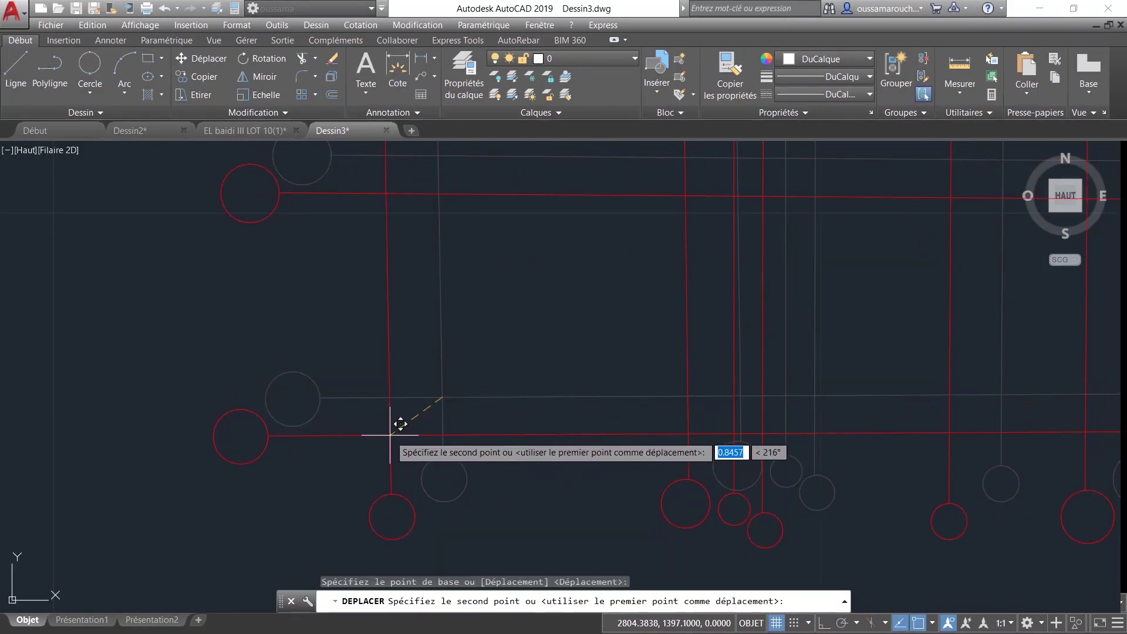
{"action": "key", "text": "F8"}
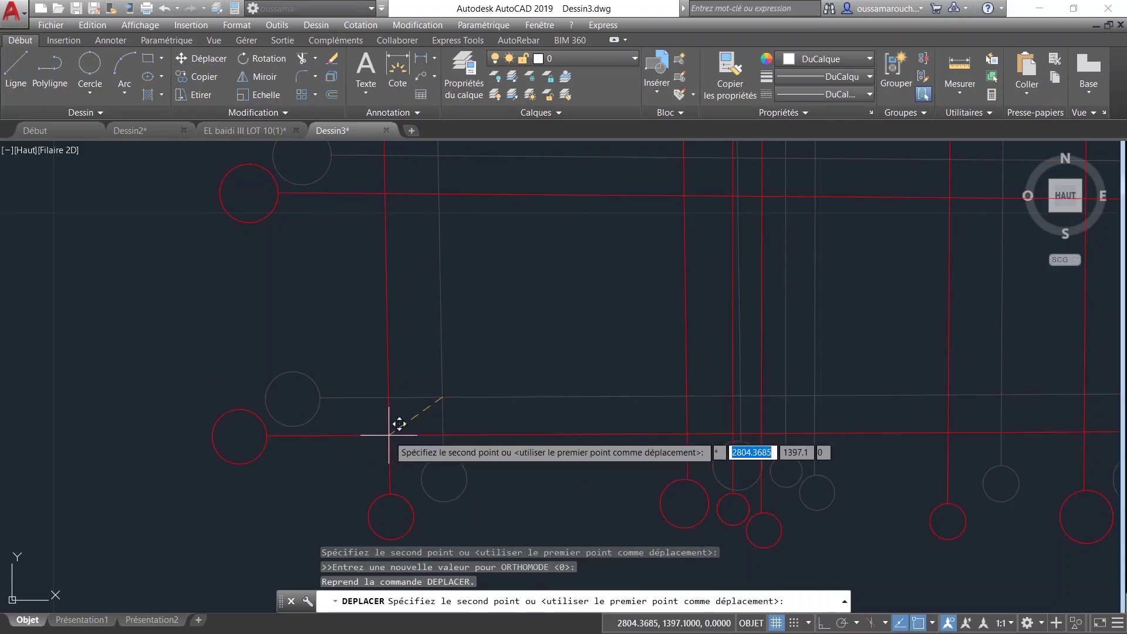
{"action": "type", "text": "0"}
{"action": "key", "text": "Tab"}
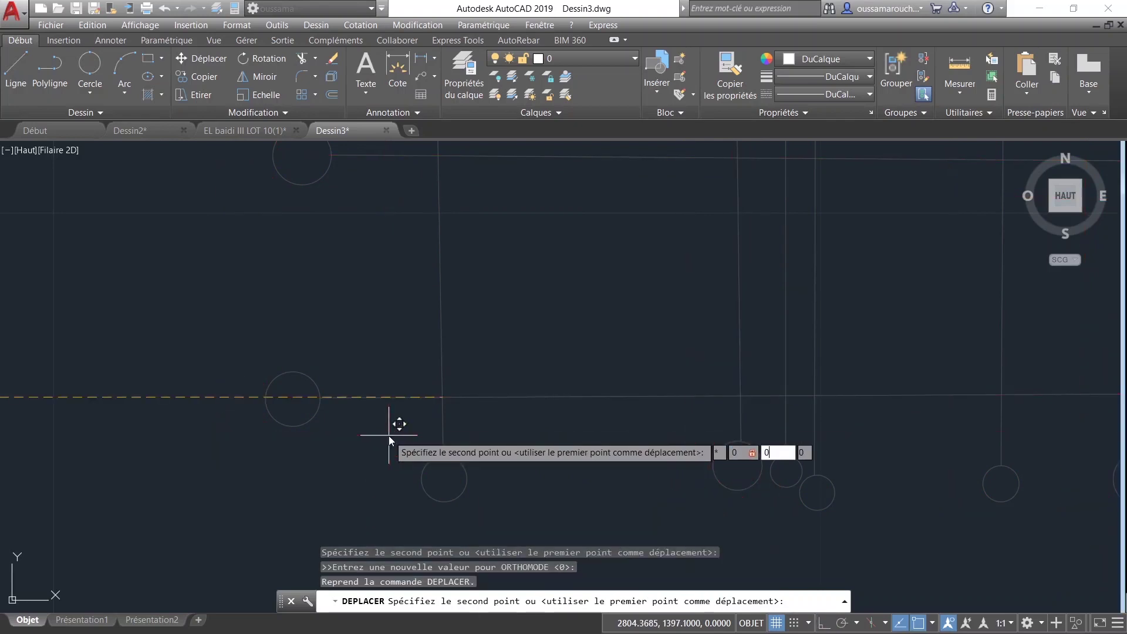
{"action": "key", "text": "Tab"}
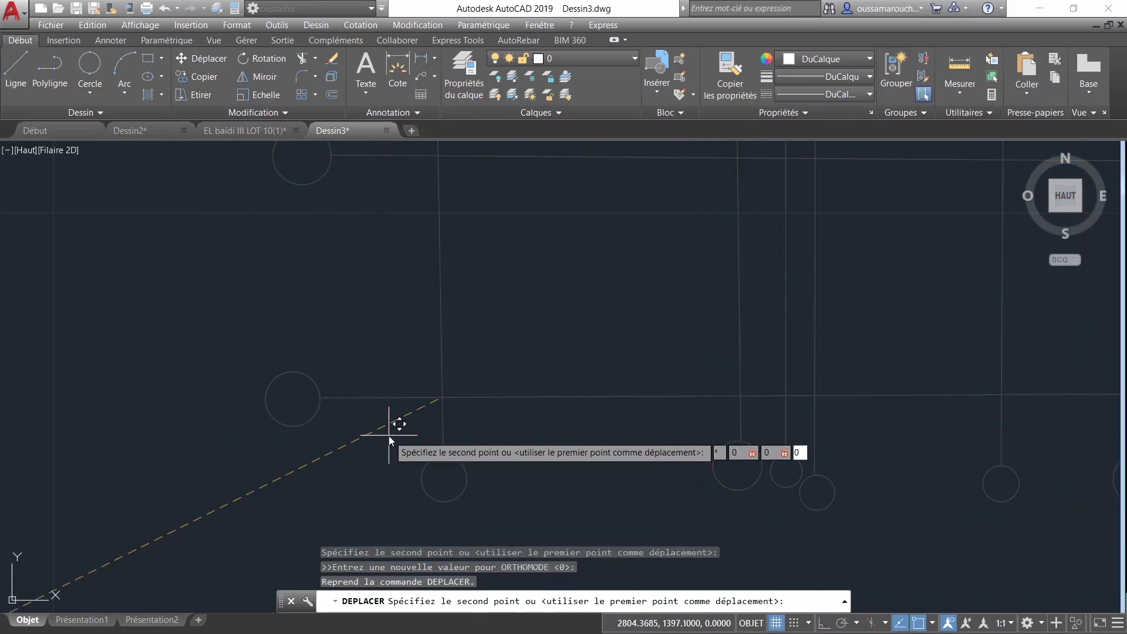
{"action": "key", "text": "Return"}
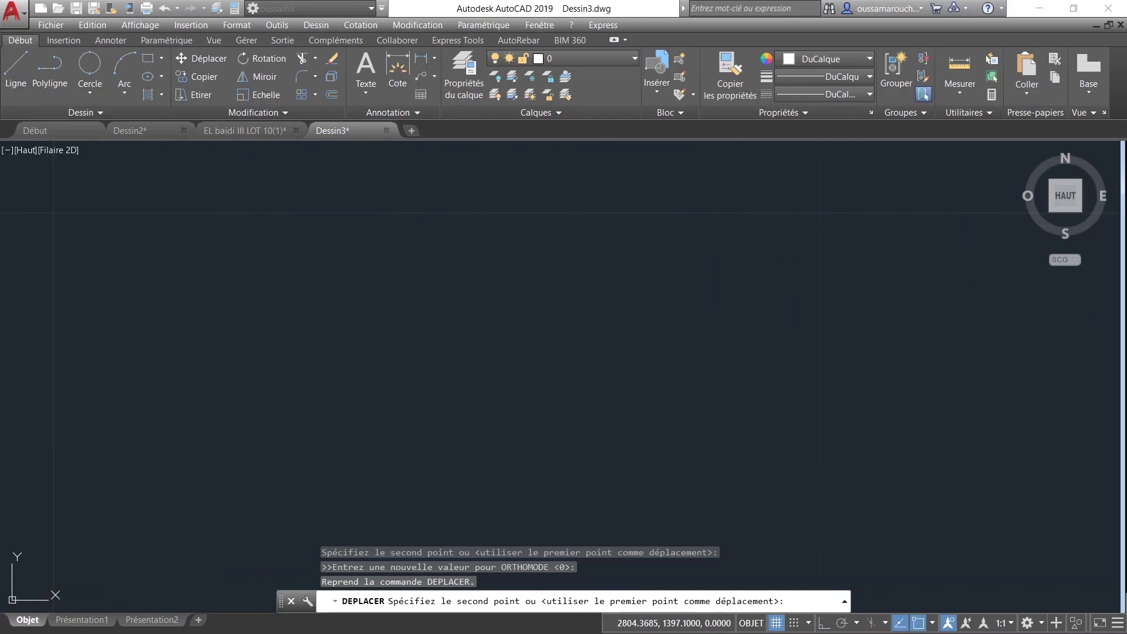
Step: Pan and zoom to center the moved axis grid and origin on screen
{"action": "left_click", "coordinate": [229, 528]}
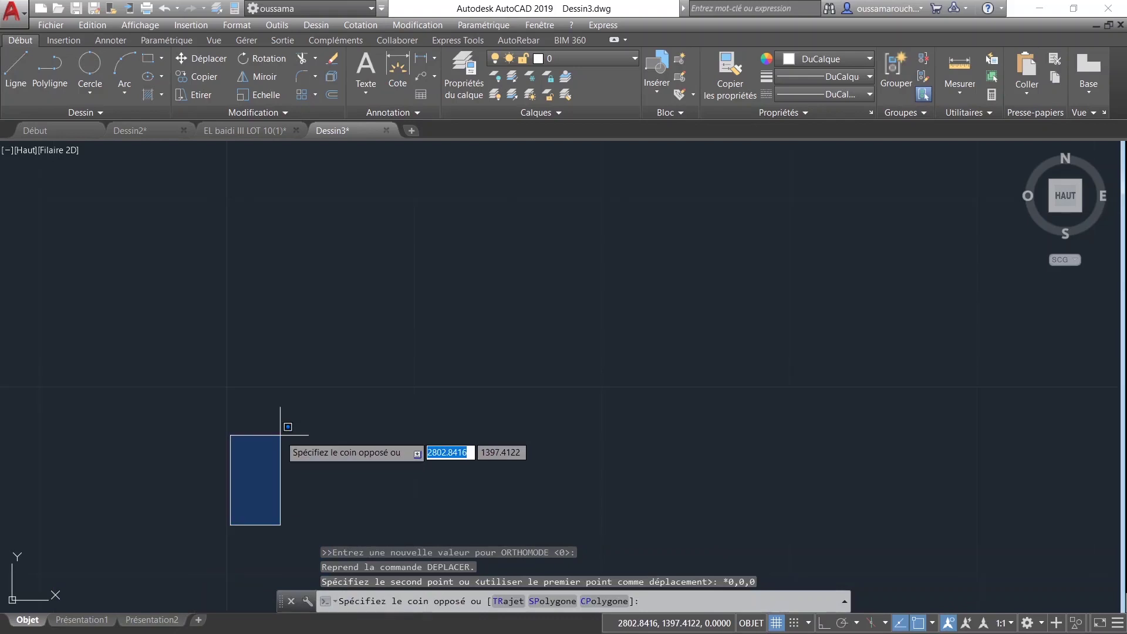
{"action": "key", "text": "Escape"}
{"action": "scroll", "coordinate": [197, 478], "scroll_direction": "down", "scroll_amount": 5}
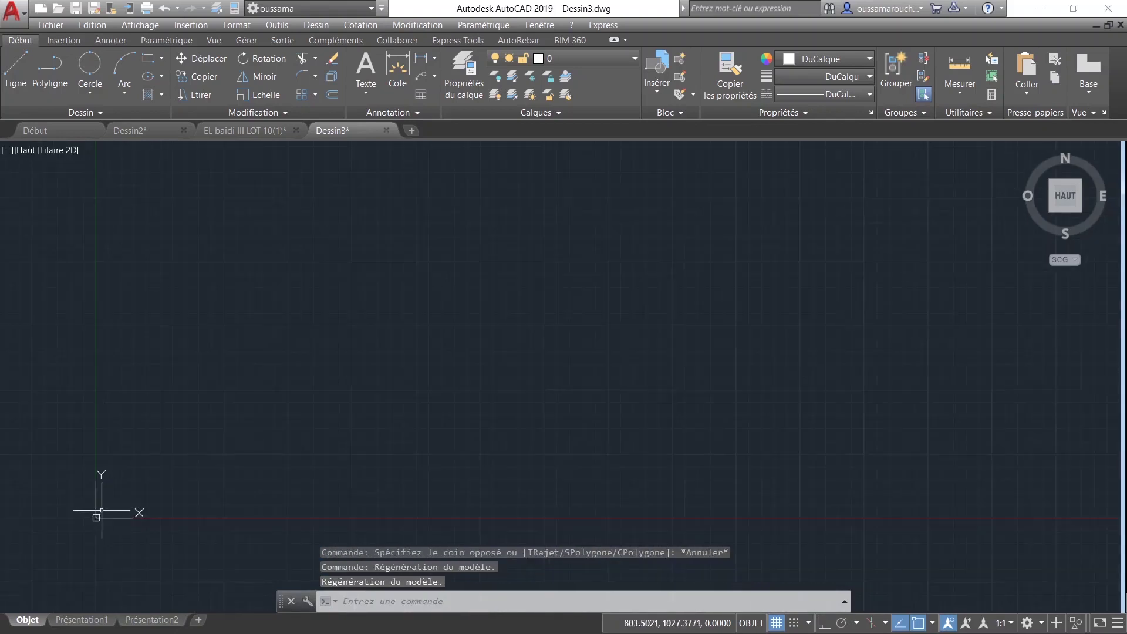
{"action": "scroll", "coordinate": [125, 473], "scroll_direction": "down", "scroll_amount": 3}
{"action": "mouse_move", "coordinate": [124, 472]}
{"action": "middle_mouse_down"}
{"action": "mouse_move", "coordinate": [188, 251]}
{"action": "mouse_move", "coordinate": [307, 440]}
{"action": "middle_mouse_up"}
{"action": "scroll", "coordinate": [299, 411], "scroll_direction": "up", "scroll_amount": 2}
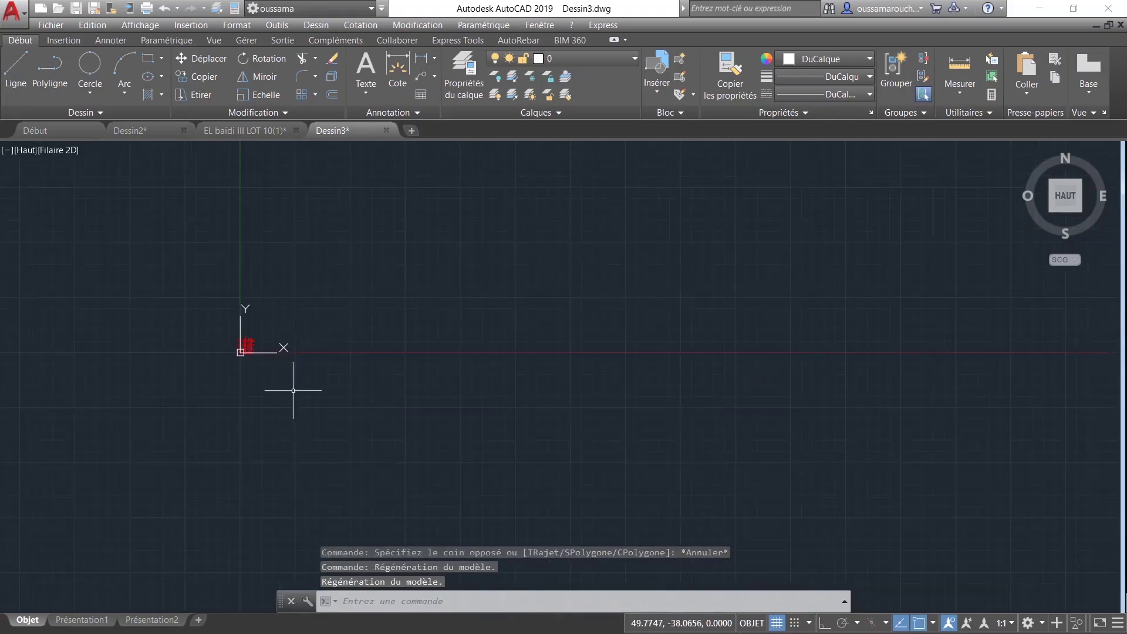
{"action": "scroll", "coordinate": [276, 363], "scroll_direction": "up", "scroll_amount": 2}
{"action": "scroll", "coordinate": [201, 329], "scroll_direction": "up", "scroll_amount": 3}
{"action": "scroll", "coordinate": [202, 346], "scroll_direction": "up", "scroll_amount": 3}
{"action": "middle_click_drag", "start_coordinate": [202, 357], "coordinate": [595, 444]}
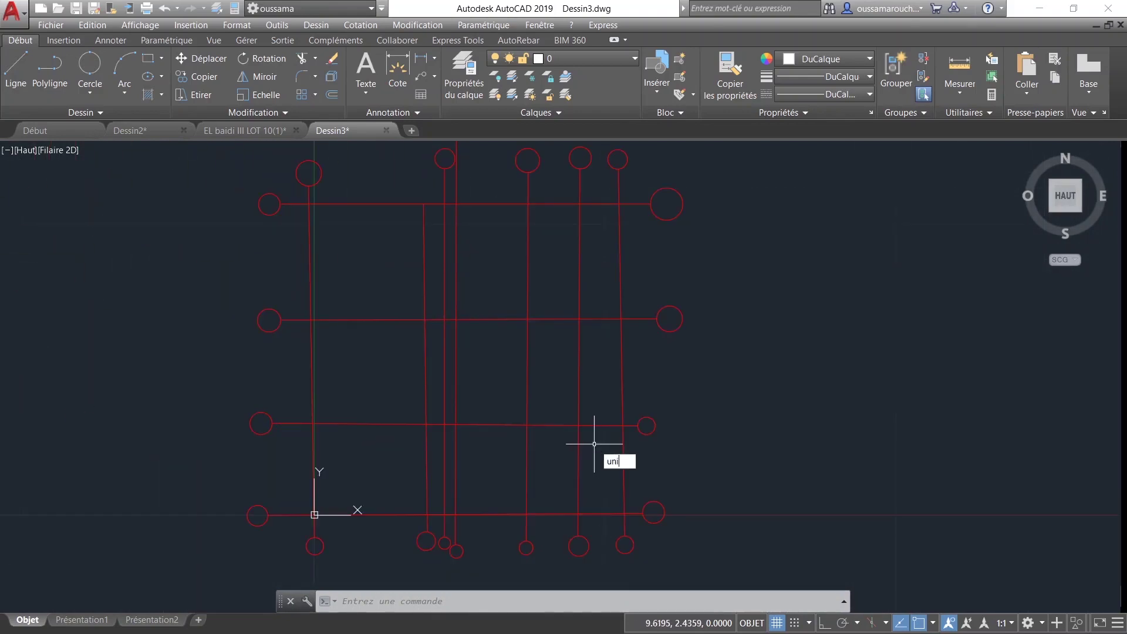
{"action": "key", "text": "Down"}
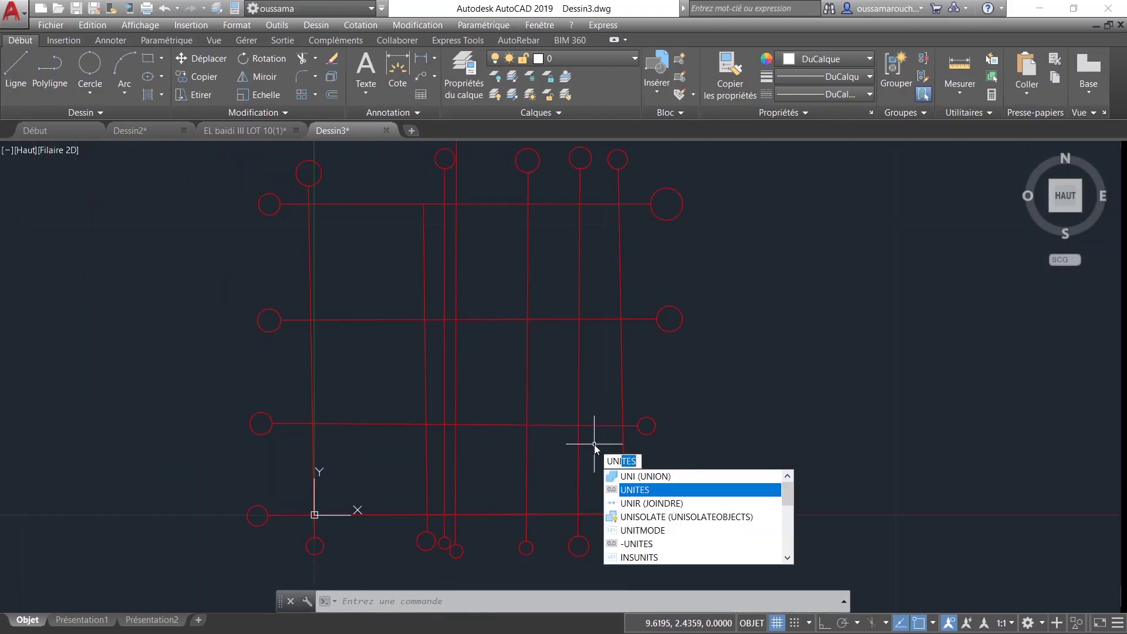
{"action": "key", "text": "Return"}
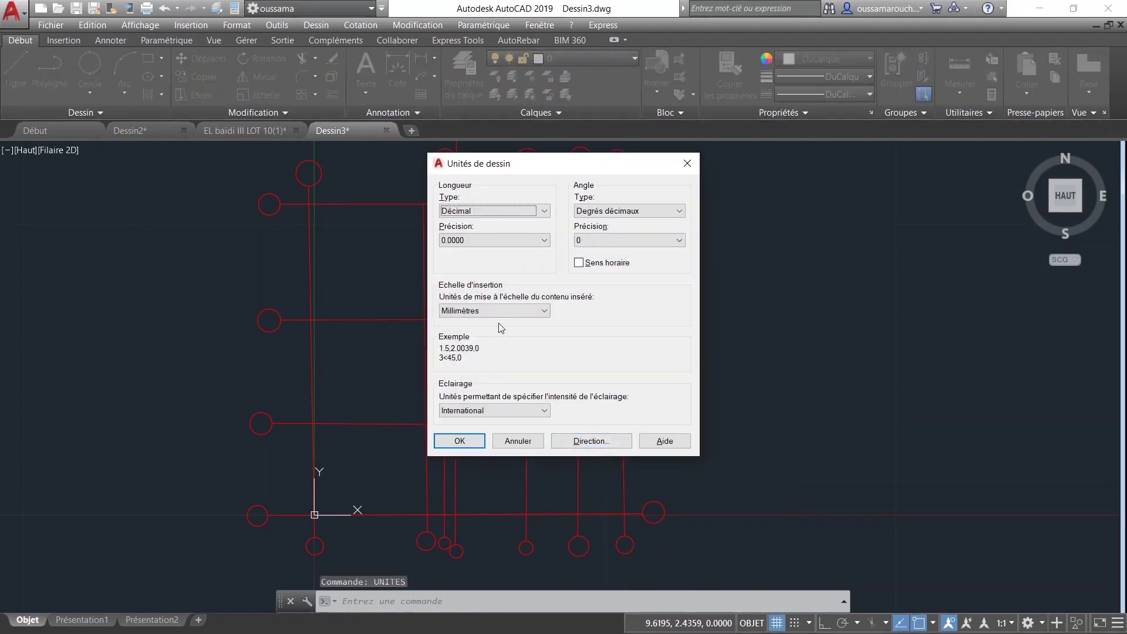
{"action": "left_click", "coordinate": [507, 310]}
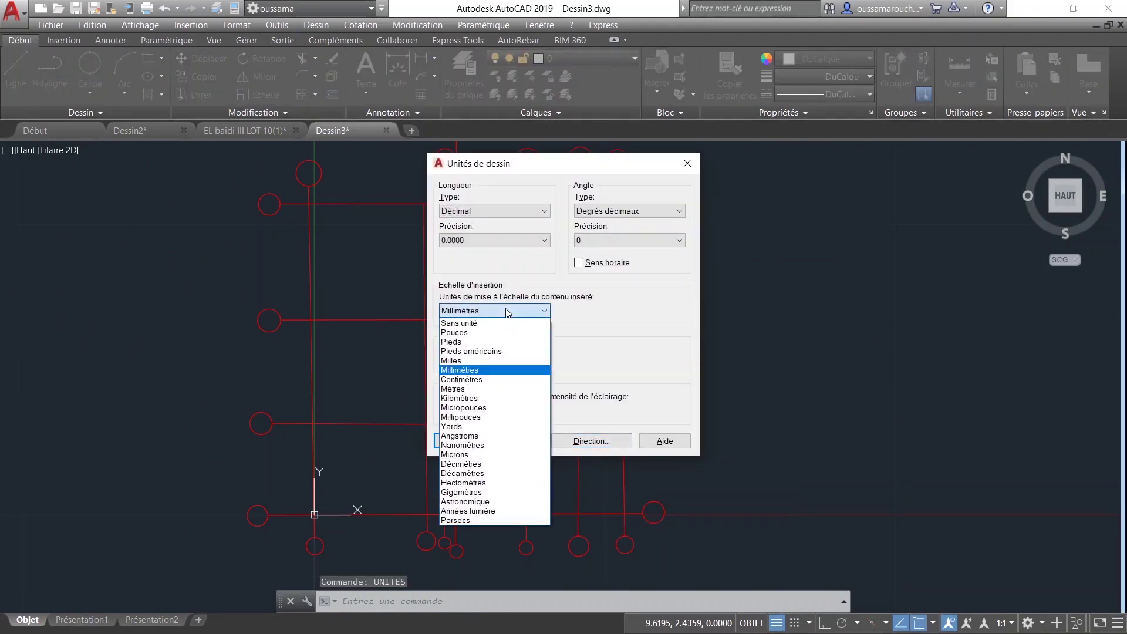
{"action": "left_click", "coordinate": [494, 380]}
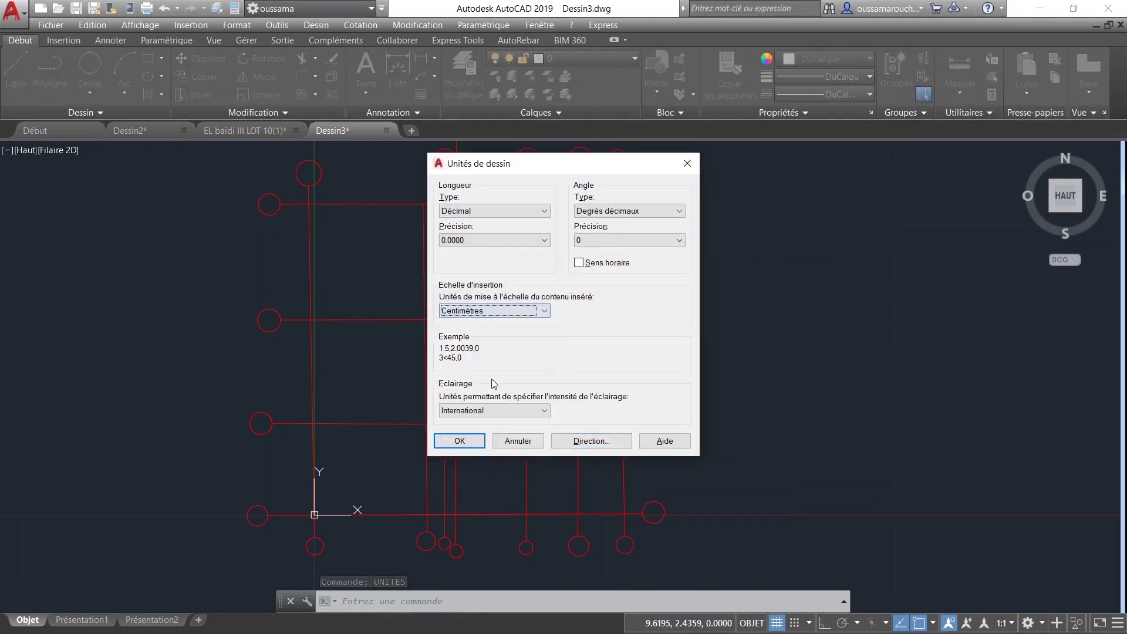
{"action": "left_click", "coordinate": [460, 440]}
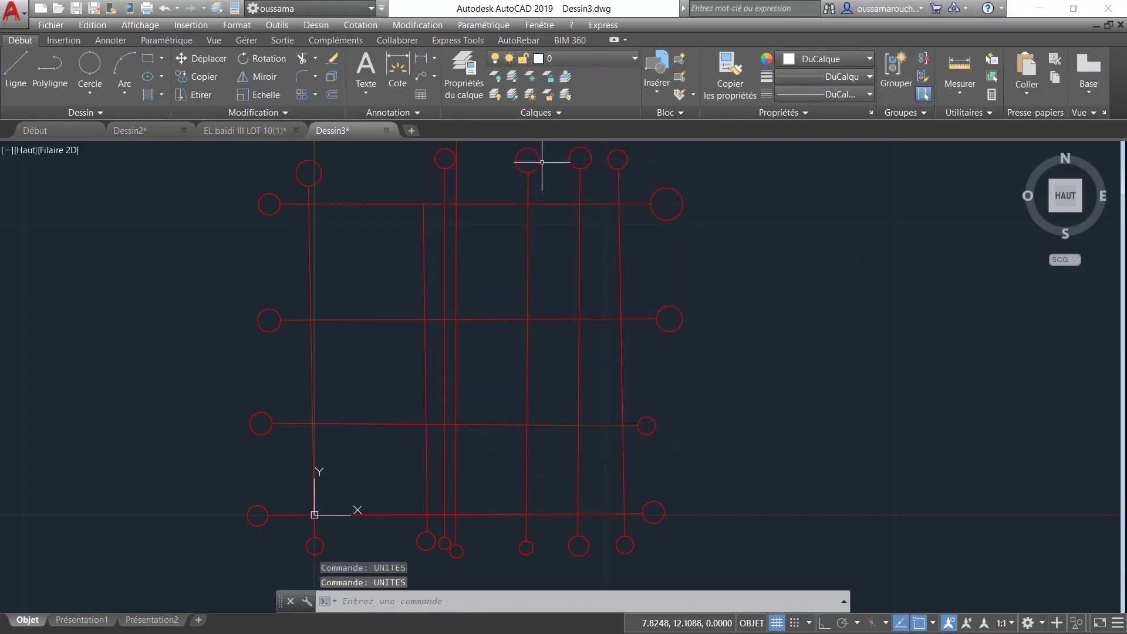
Step: Use Save As to store Dessin3.dxf on the Bureau in DXF AutoCAD 2018 format
{"action": "left_click", "coordinate": [13, 12]}
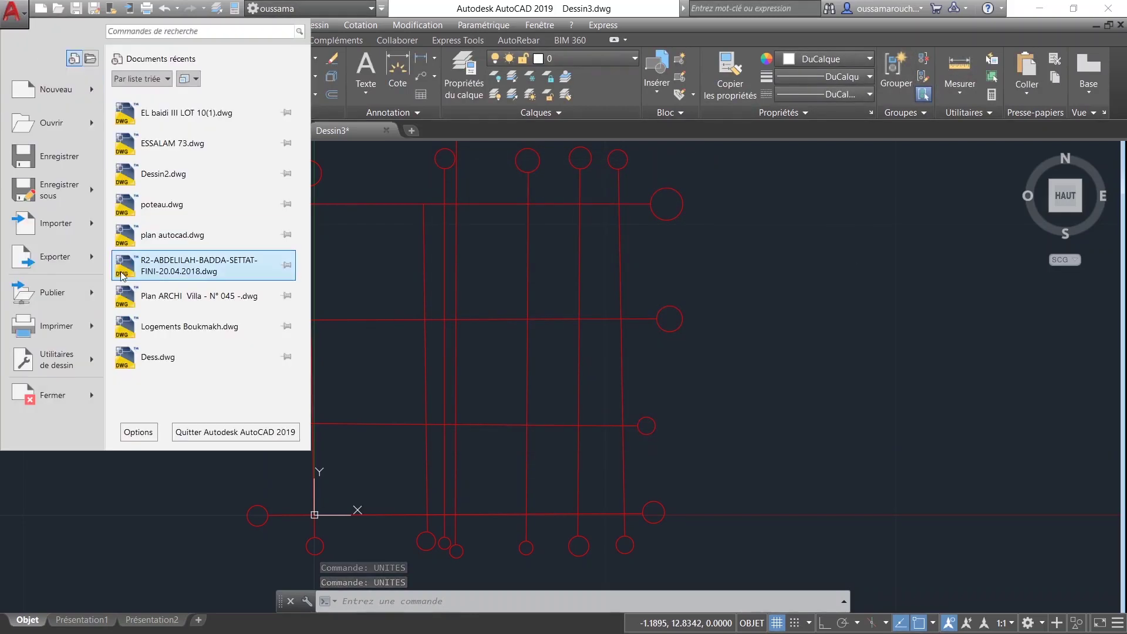
{"action": "left_click", "coordinate": [59, 189]}
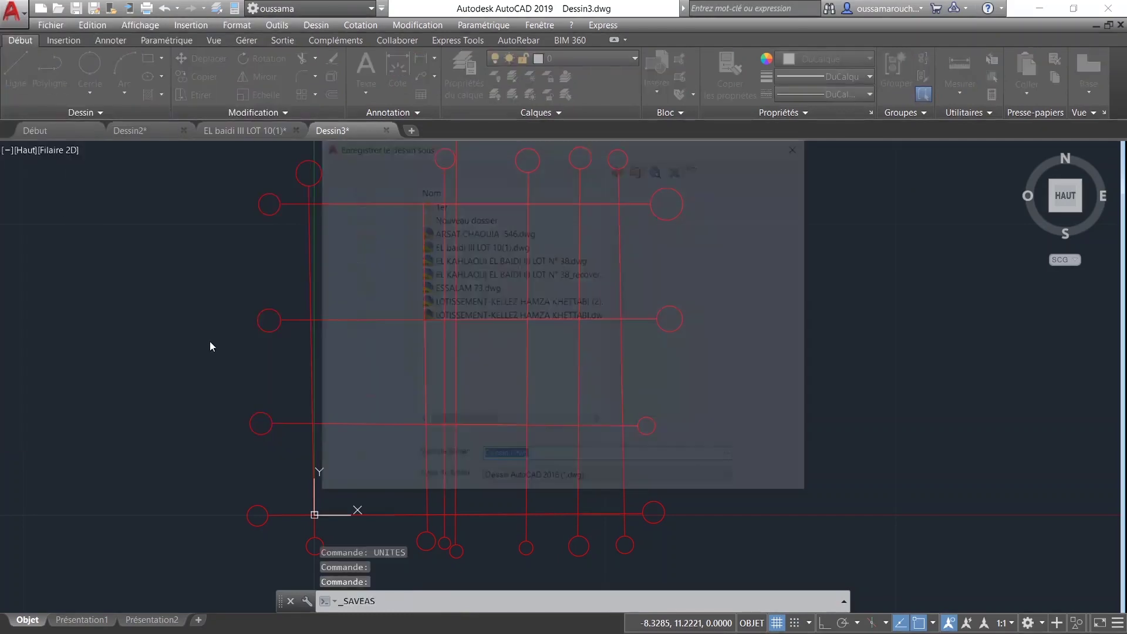
{"action": "left_click", "coordinate": [567, 487]}
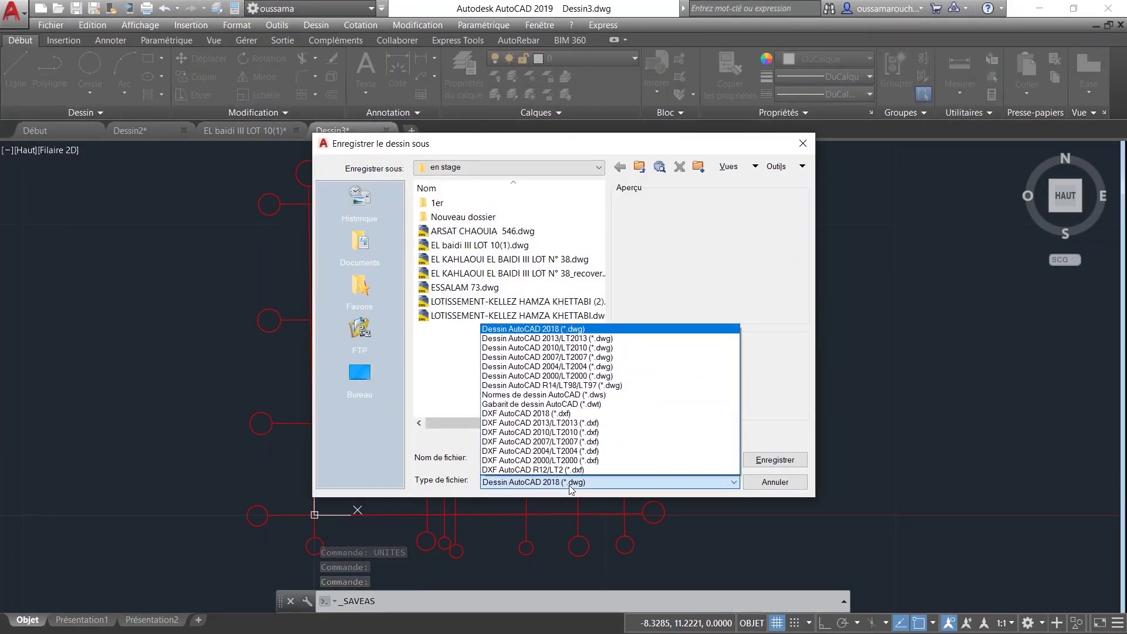
{"action": "left_click", "coordinate": [567, 413]}
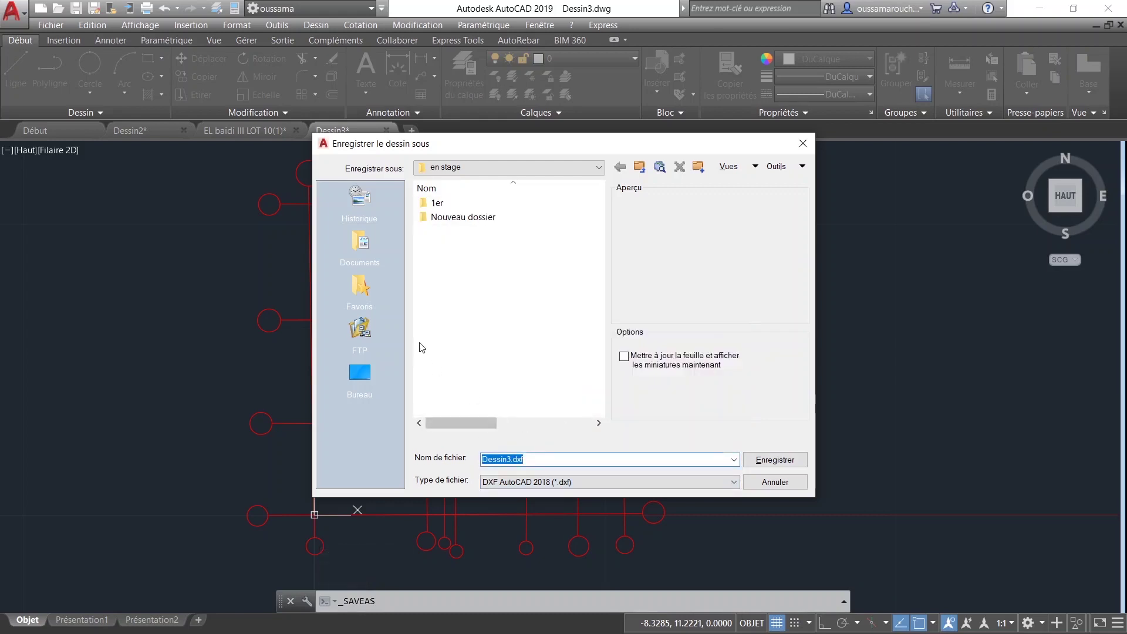
{"action": "left_click", "coordinate": [359, 372]}
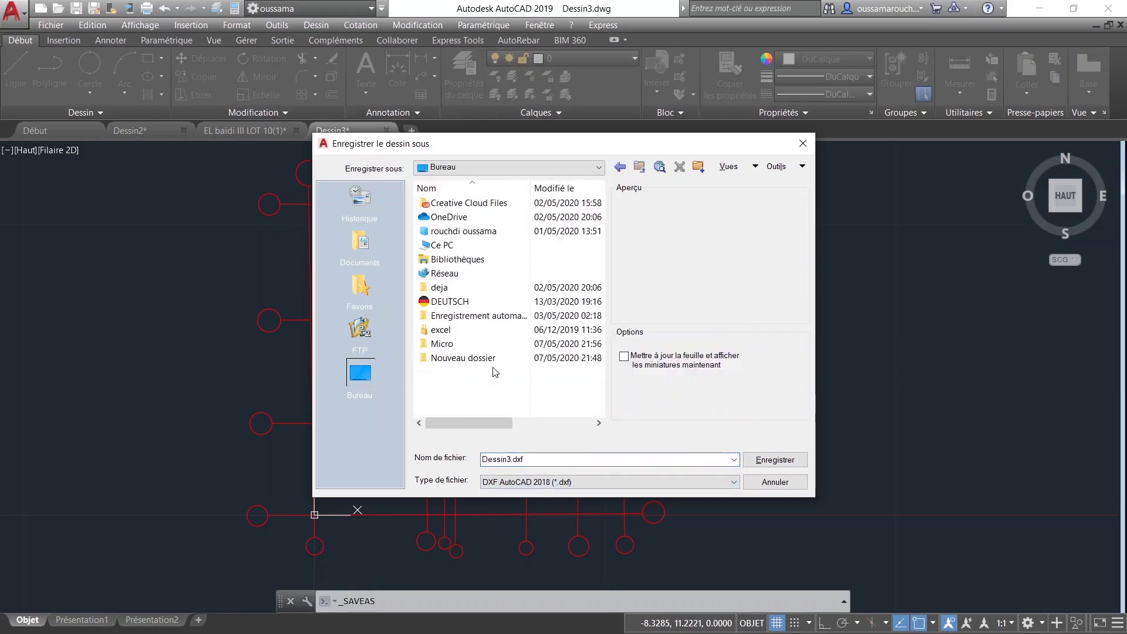
{"action": "left_click", "coordinate": [761, 461]}
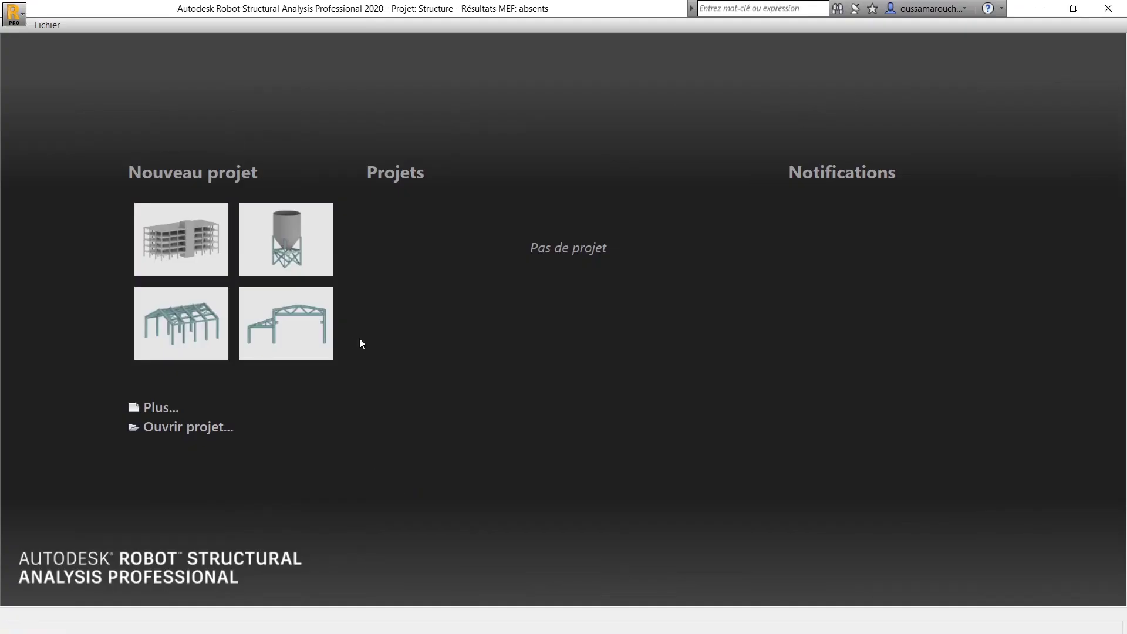
Step: Start a building project and import Dessin3.dxf from the desktop via Fonds DXF, DWG
{"action": "left_click", "coordinate": [189, 239]}
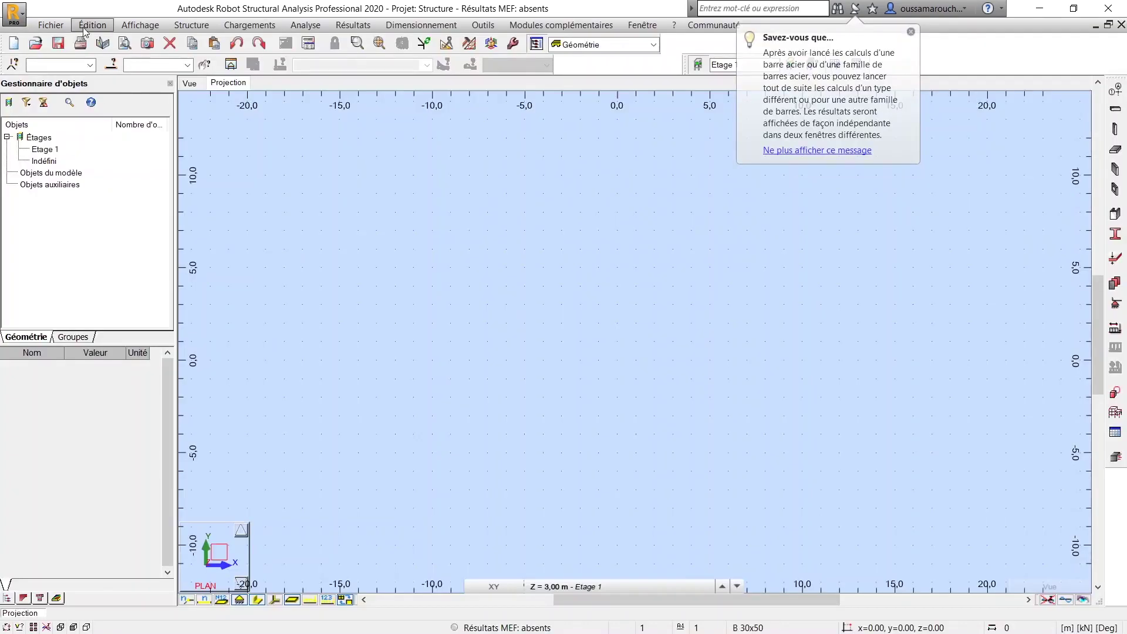
{"action": "left_click", "coordinate": [59, 26]}
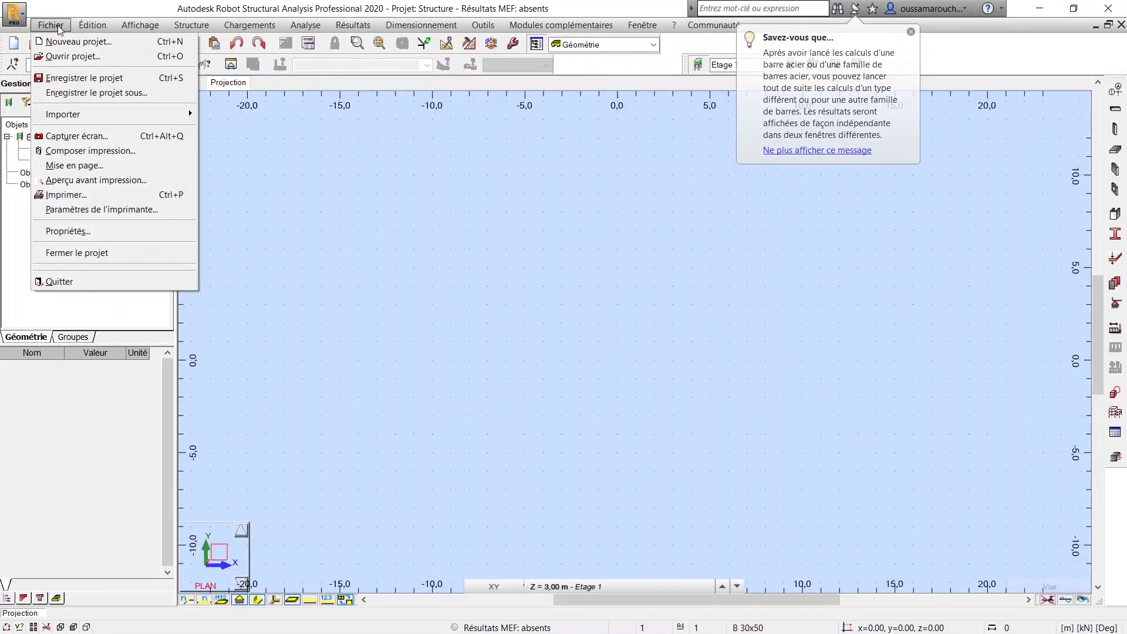
{"action": "mouse_move", "coordinate": [64, 114]}
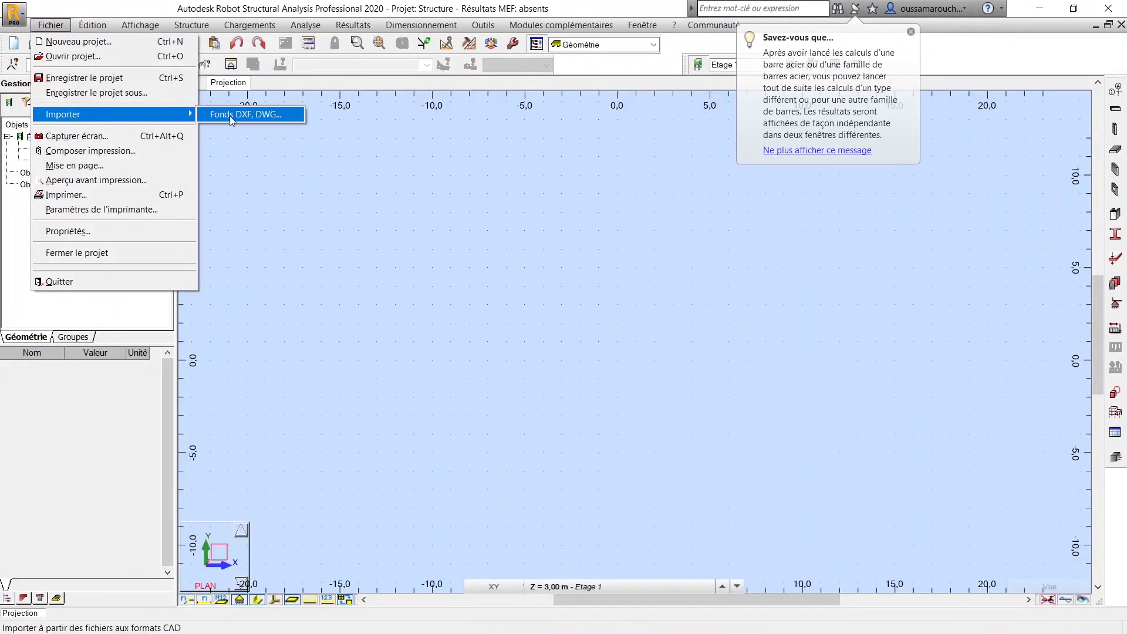
{"action": "left_click", "coordinate": [237, 115]}
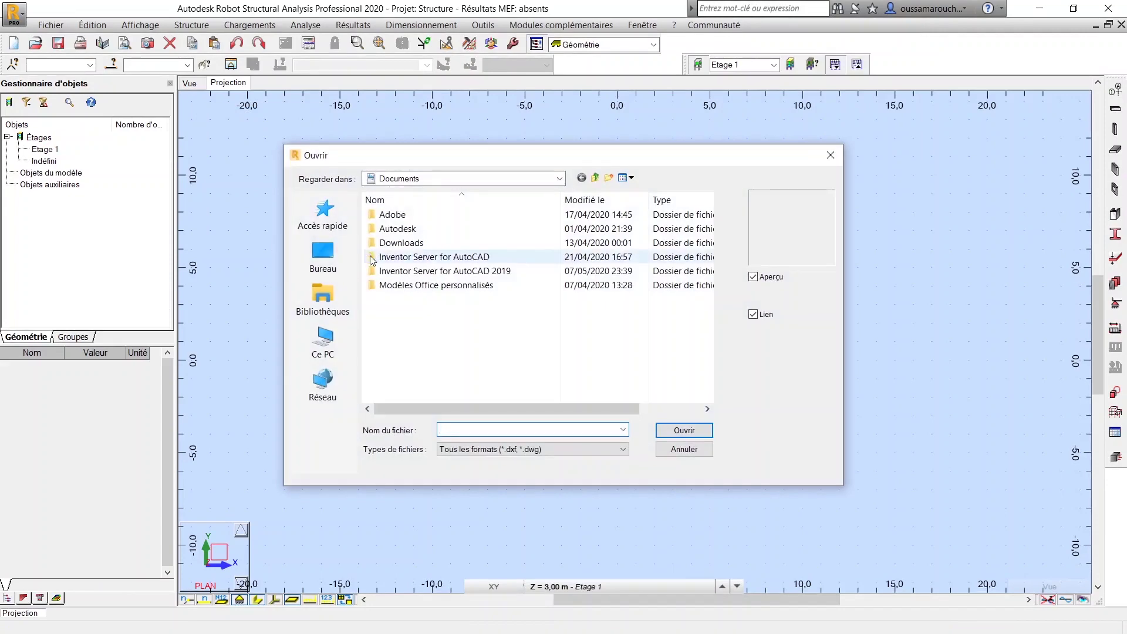
{"action": "left_click", "coordinate": [322, 256]}
{"action": "scroll", "coordinate": [569, 354], "scroll_direction": "down", "scroll_amount": 1}
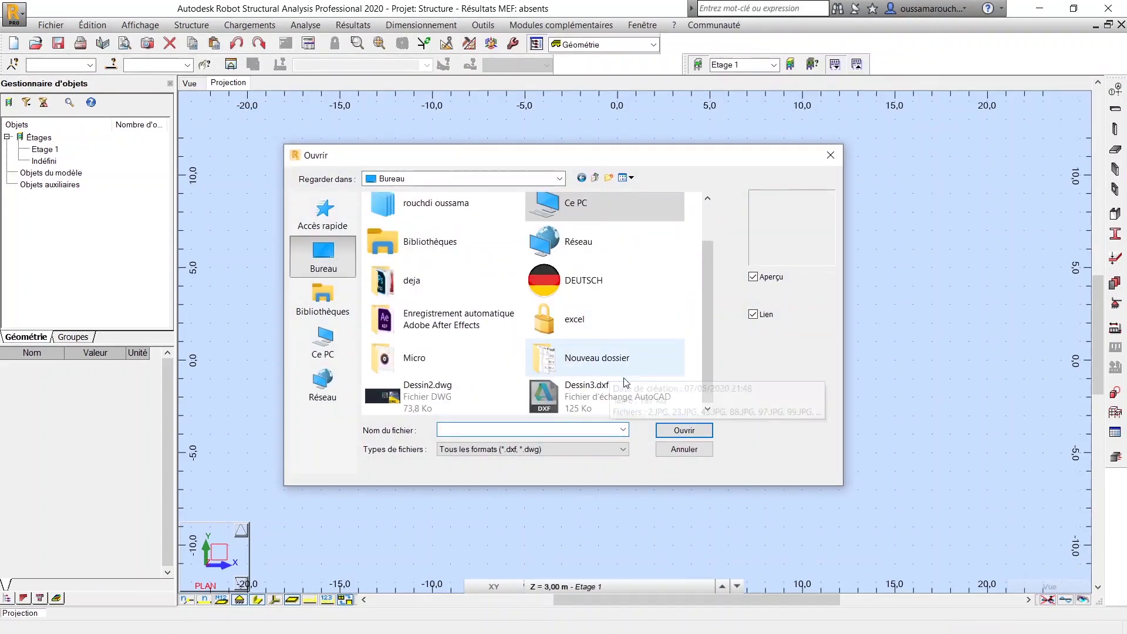
{"action": "left_click", "coordinate": [608, 407]}
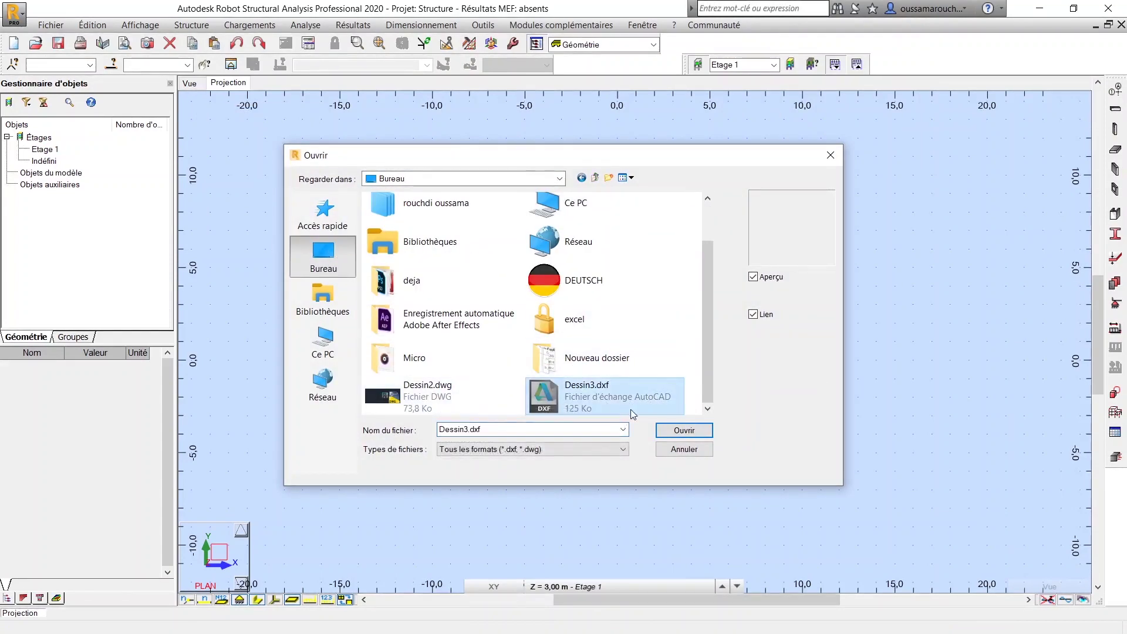
{"action": "left_click", "coordinate": [689, 436]}
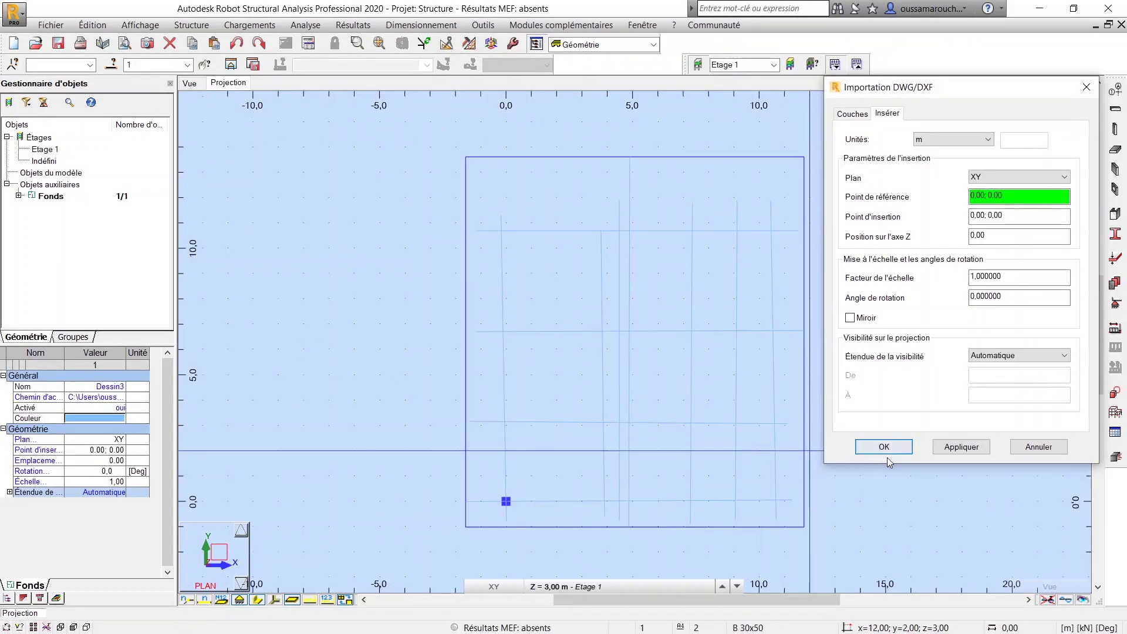
Step: Change the Importation DWG/DXF units from m to cm and confirm
{"action": "left_click", "coordinate": [952, 141]}
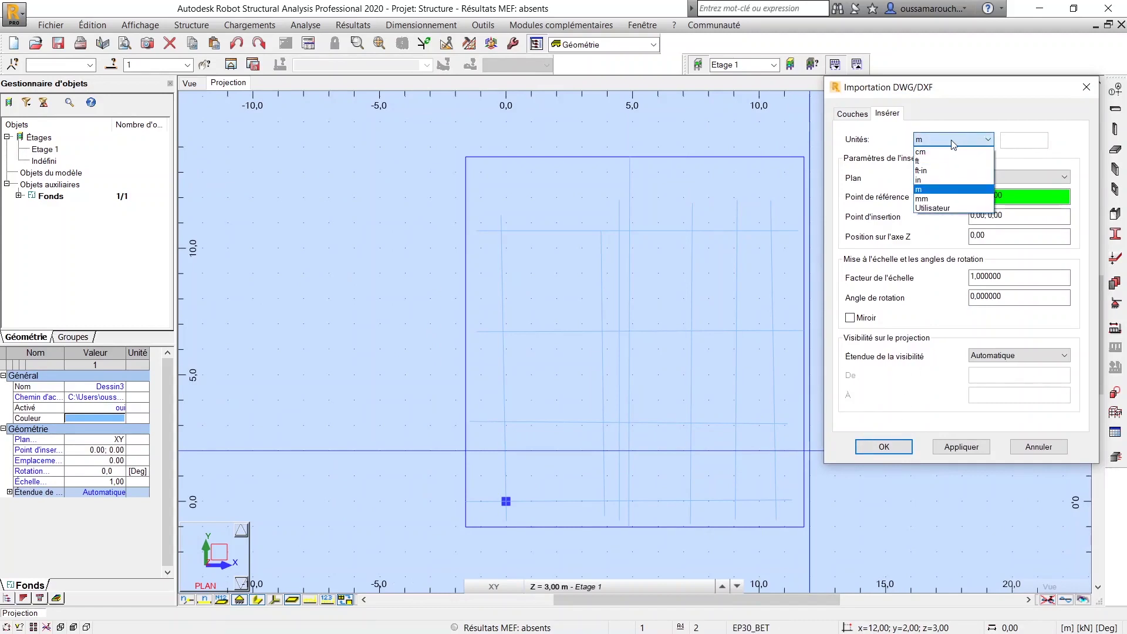
{"action": "left_click", "coordinate": [952, 152]}
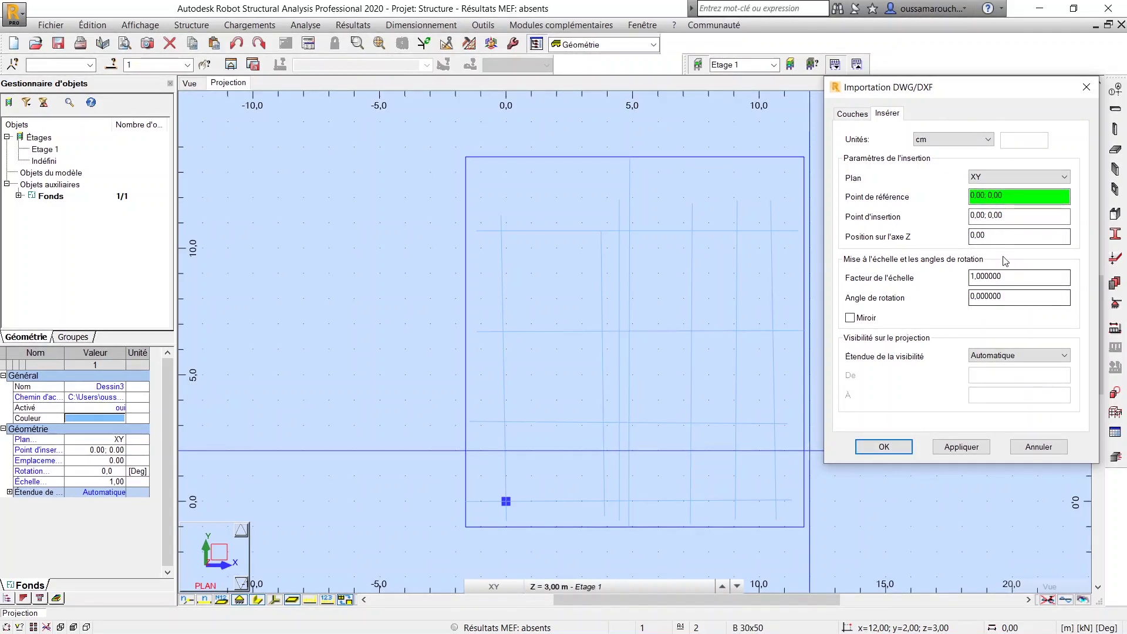
{"action": "left_click", "coordinate": [977, 236]}
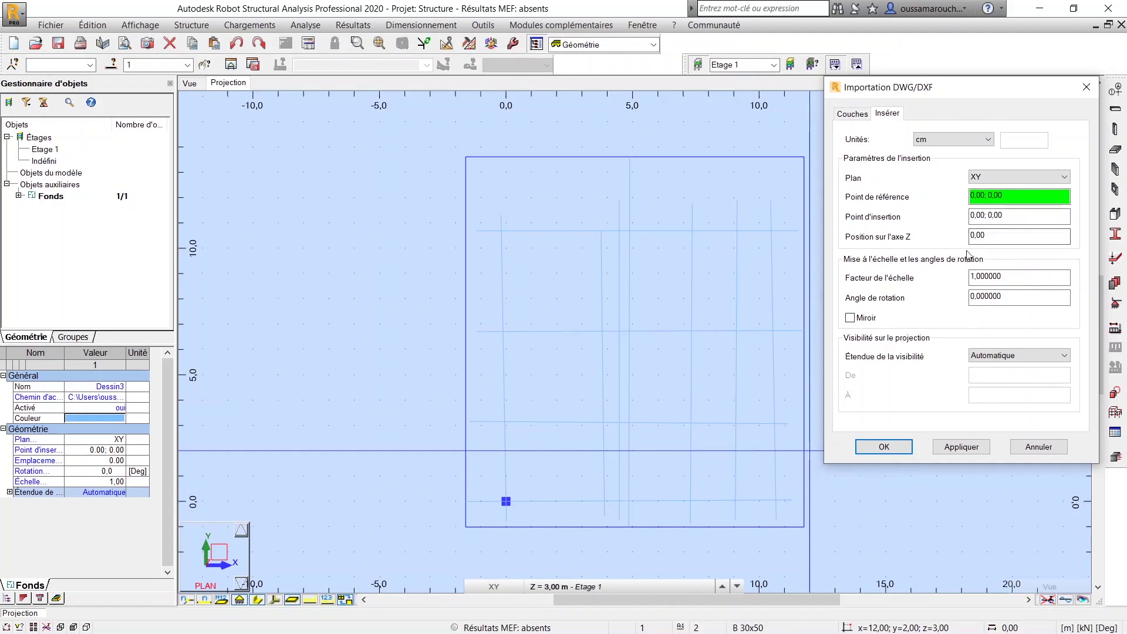
{"action": "left_click", "coordinate": [873, 447]}
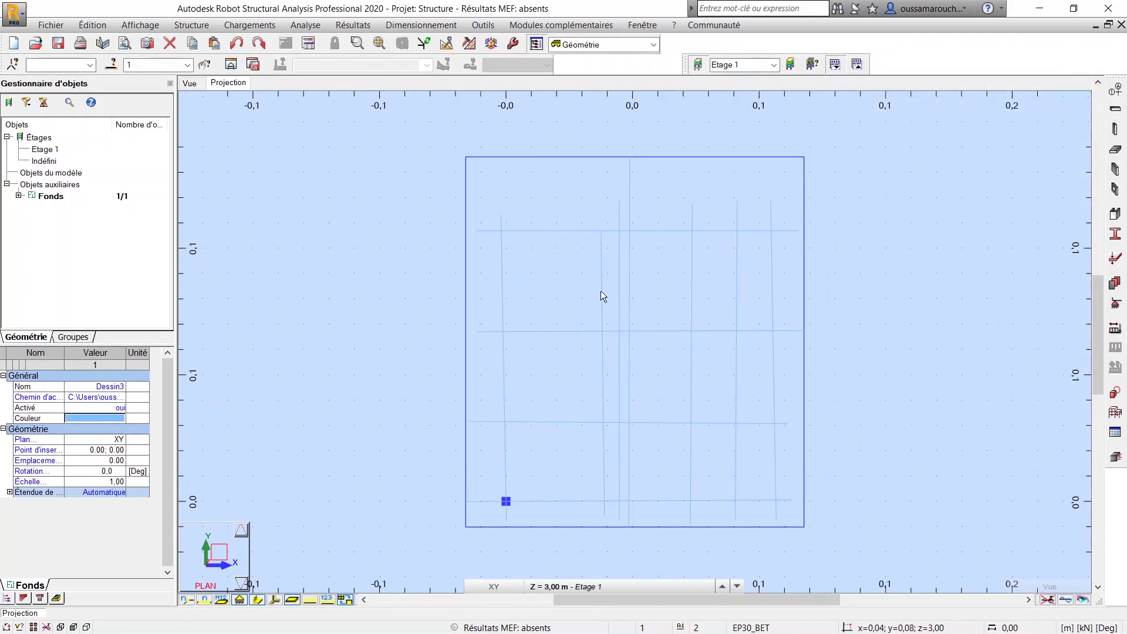
{"action": "middle_click_drag", "start_coordinate": [646, 223], "coordinate": [624, 214]}
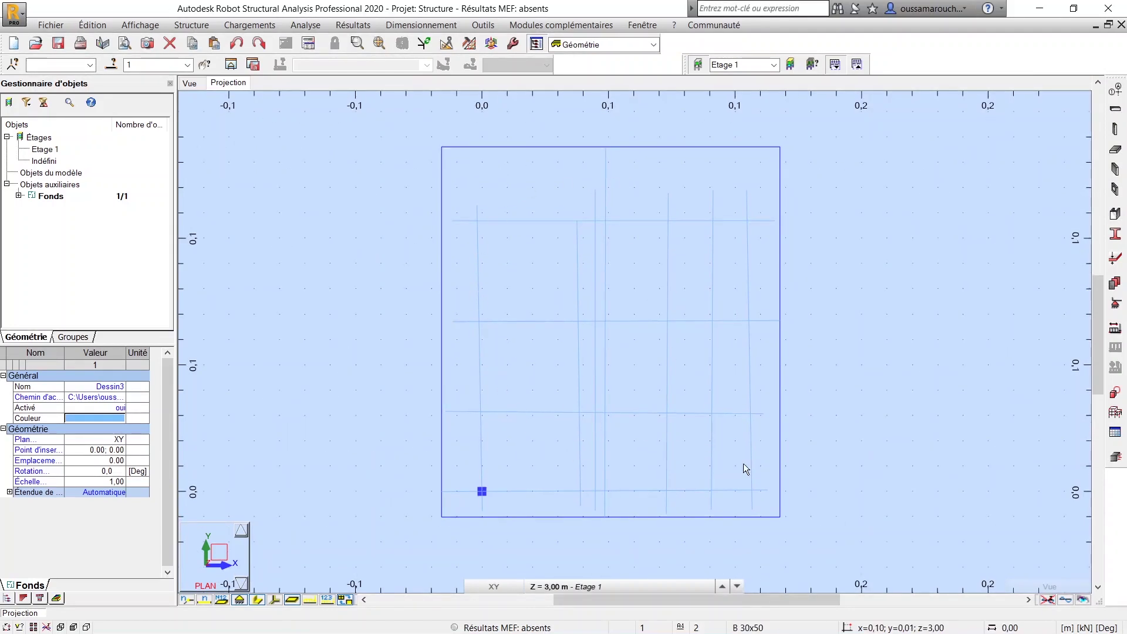
{"action": "left_click", "coordinate": [621, 217]}
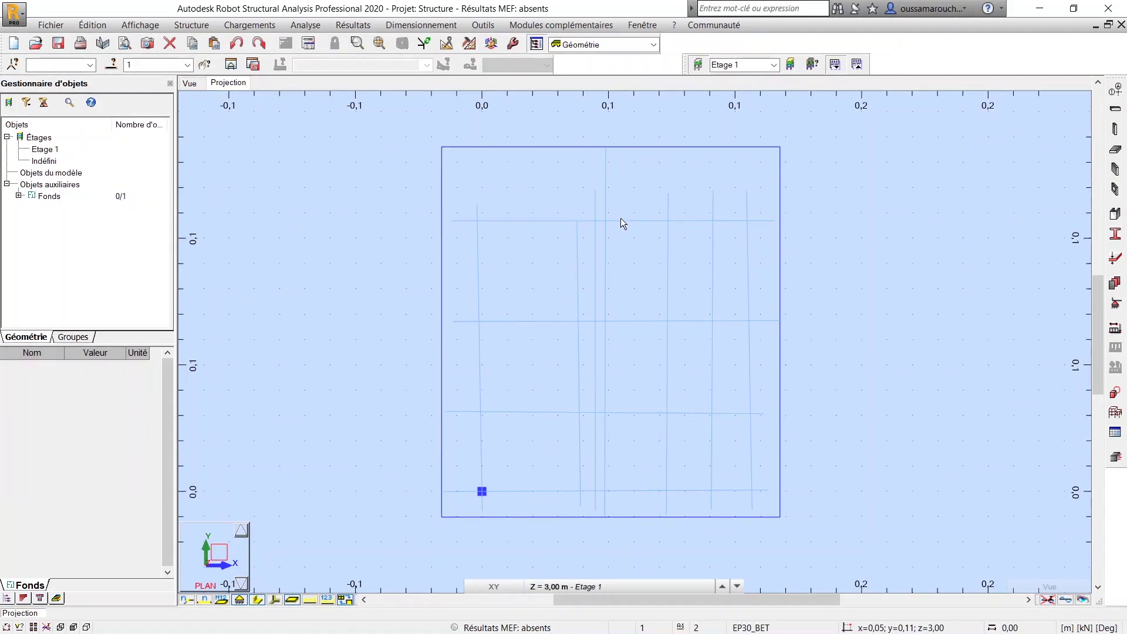
{"action": "scroll", "coordinate": [477, 228], "scroll_direction": "up", "scroll_amount": 1}
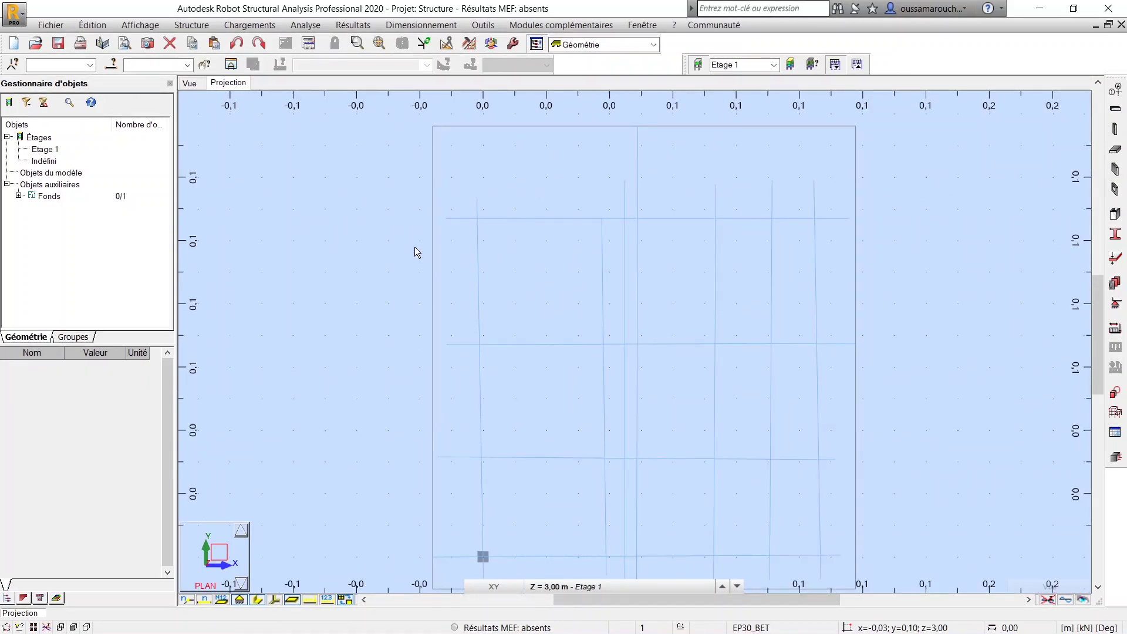
{"action": "scroll", "coordinate": [588, 301], "scroll_direction": "down", "scroll_amount": 2}
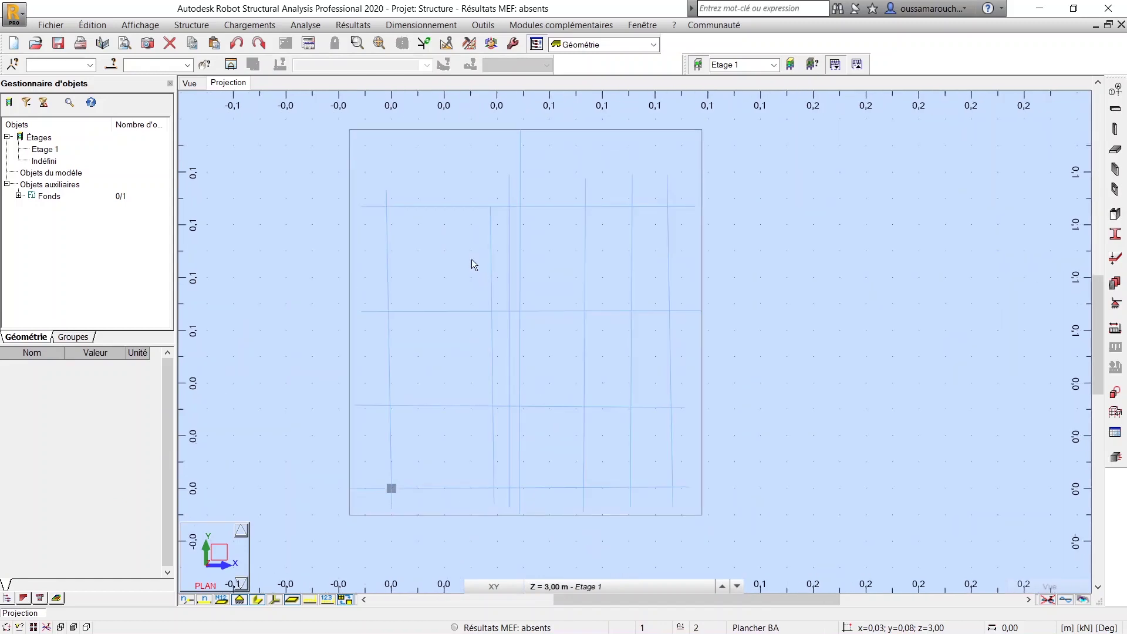